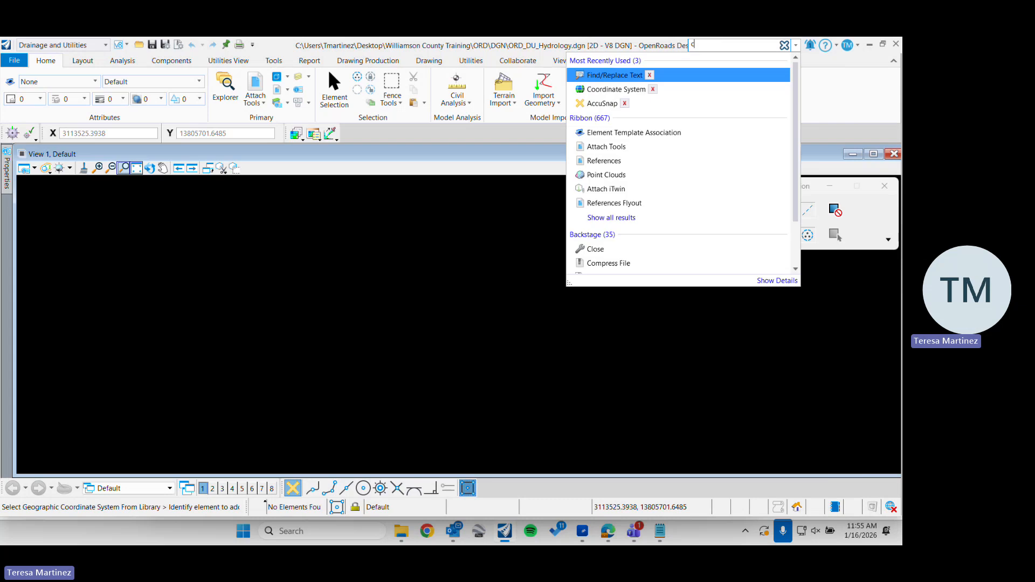
# Find the Coordinate System tool and open the library for selecting a geographic coordinate system
pyautogui.write('oo')
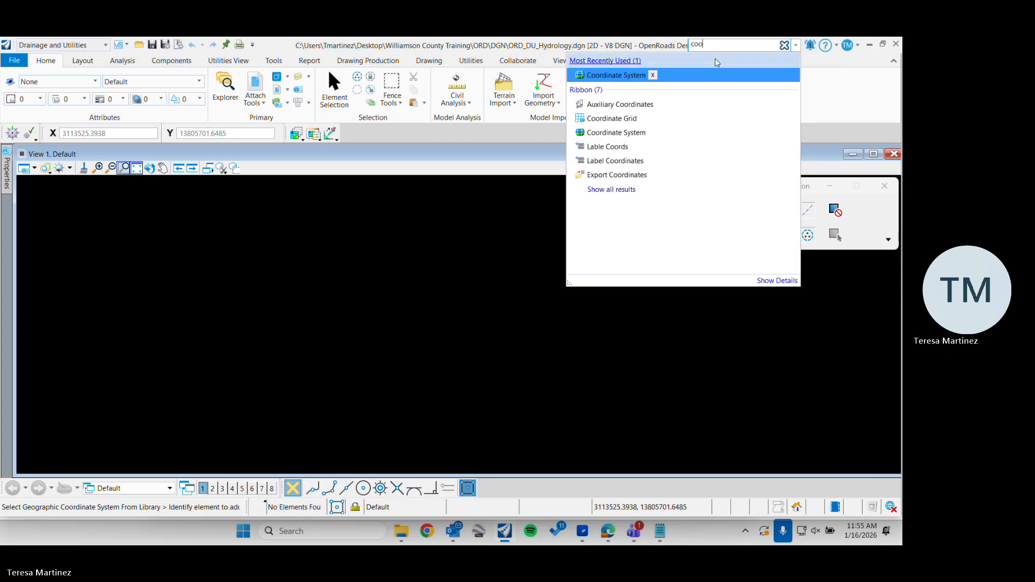
pyautogui.moveTo(699, 83)
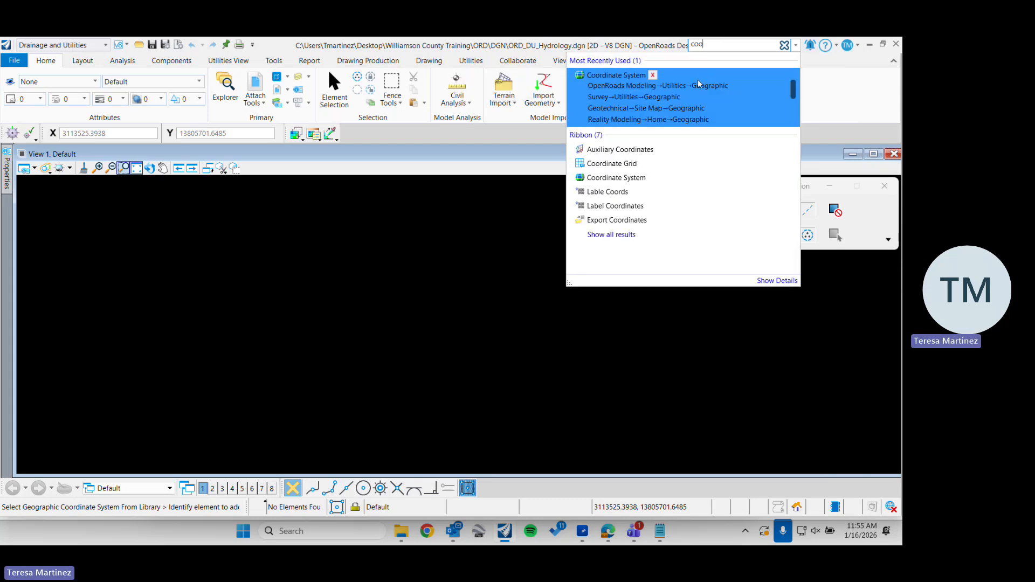
pyautogui.click(621, 79)
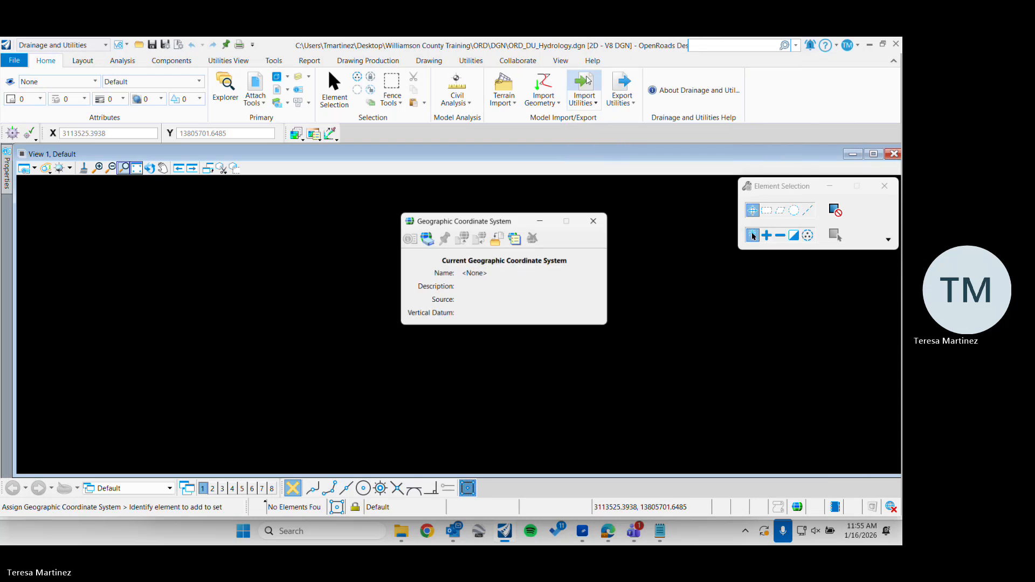
pyautogui.moveTo(487, 224); pyautogui.dragTo(435, 211)
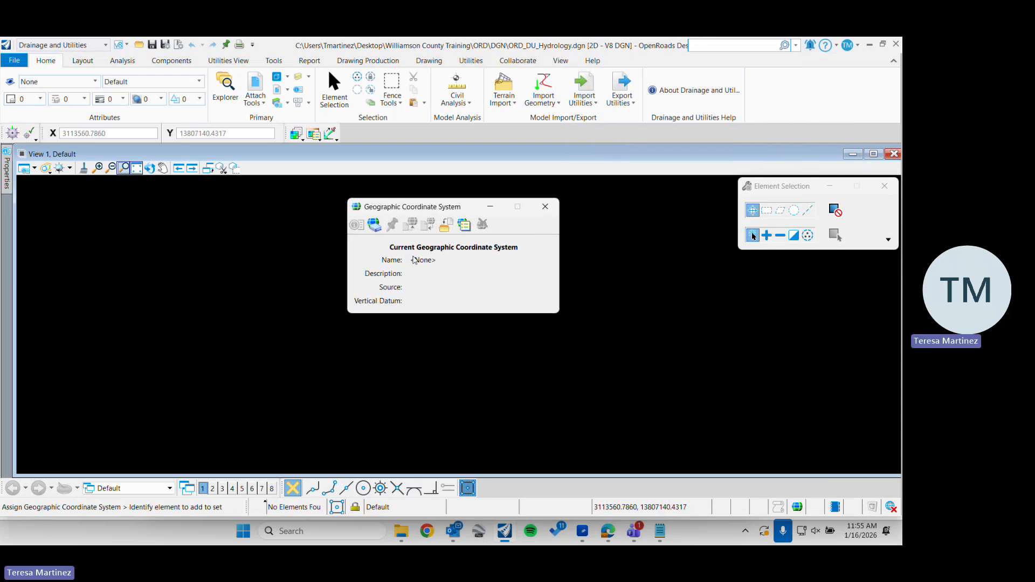
pyautogui.click(375, 228)
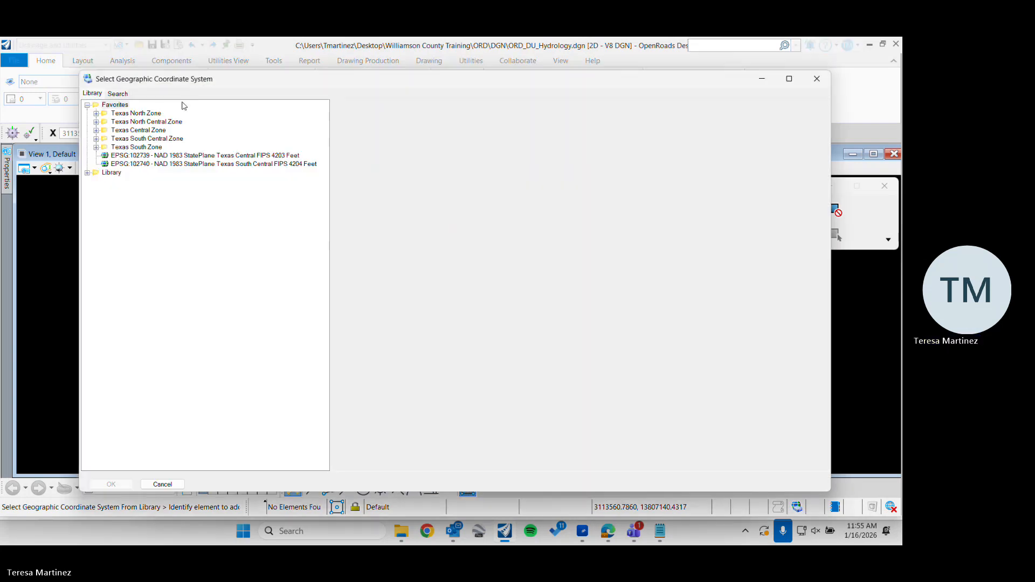
# Search the geographic coordinate system library for 4203
pyautogui.click(119, 95)
pyautogui.write('4')
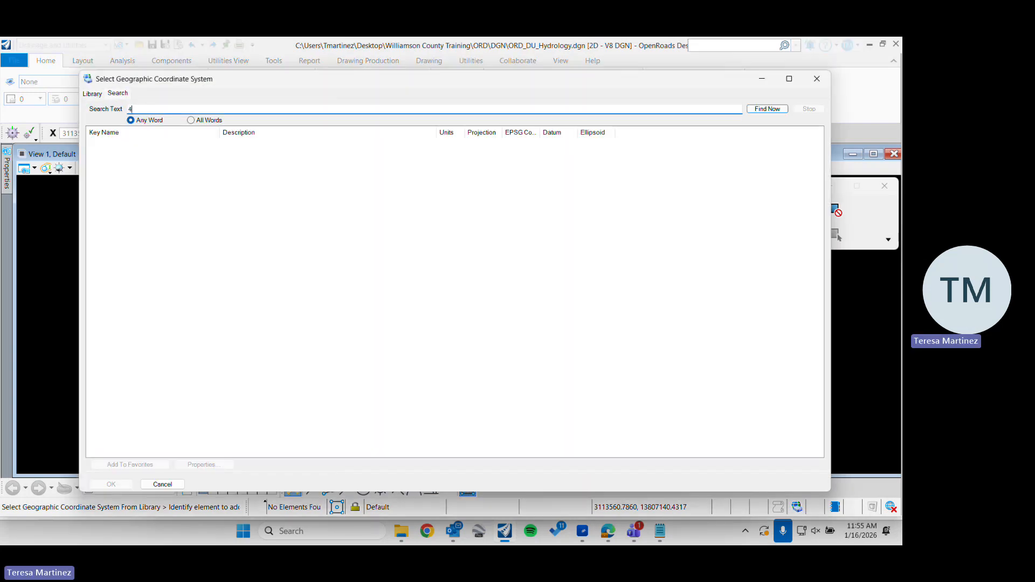
pyautogui.write('203')
pyautogui.press('Return')
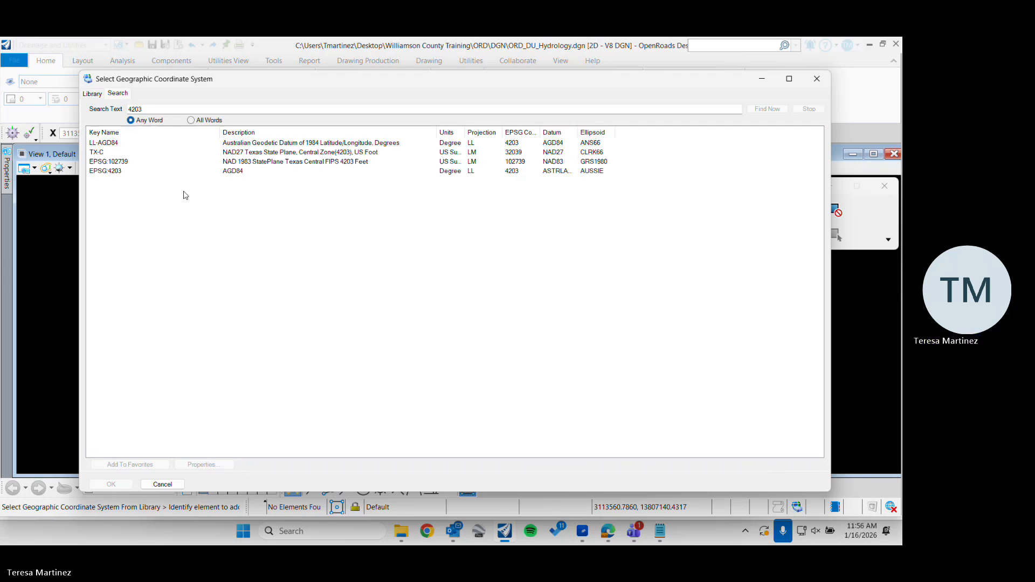
# Assign EPSG:102739, NAD 1983 StatePlane Texas Central FIPS 4203 Feet, to the drawing and save the file
pyautogui.click(117, 161)
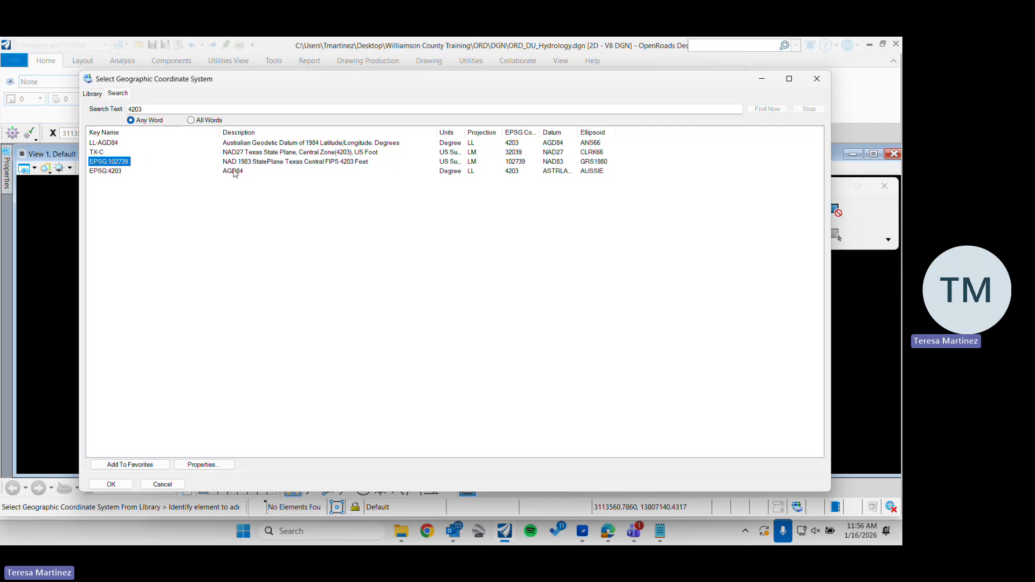
pyautogui.click(275, 163)
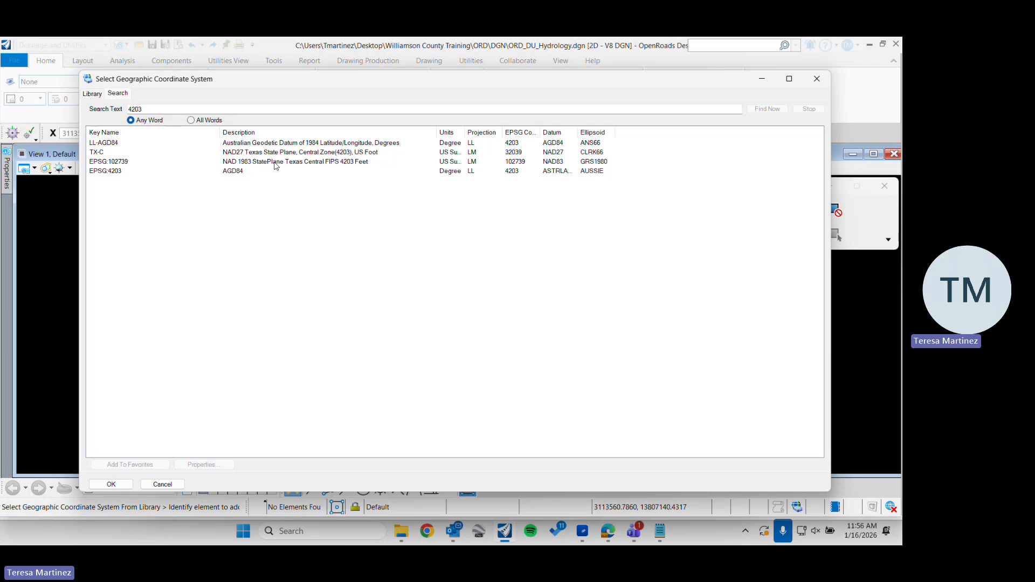
pyautogui.click(97, 165)
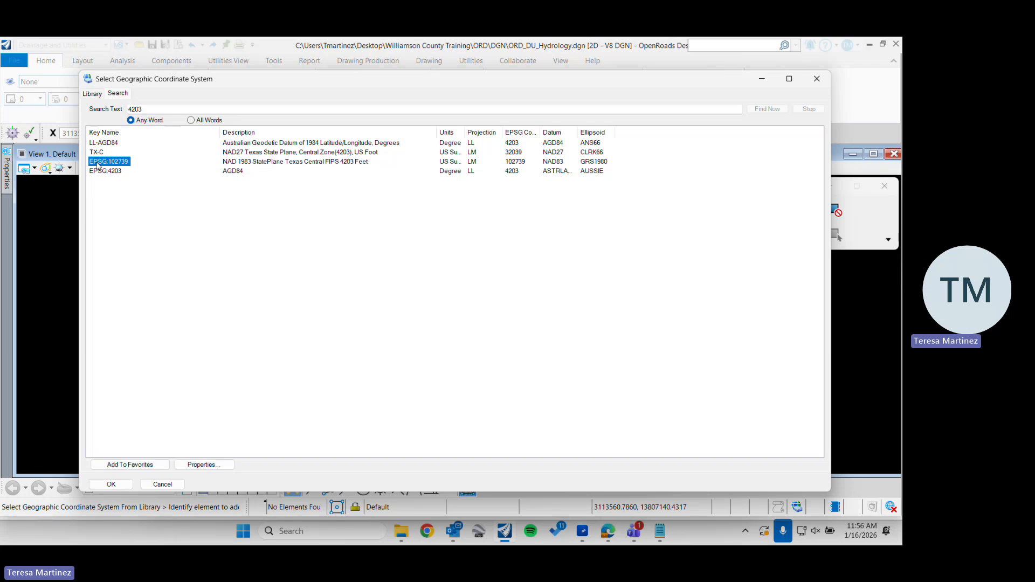
pyautogui.doubleClick(98, 166)
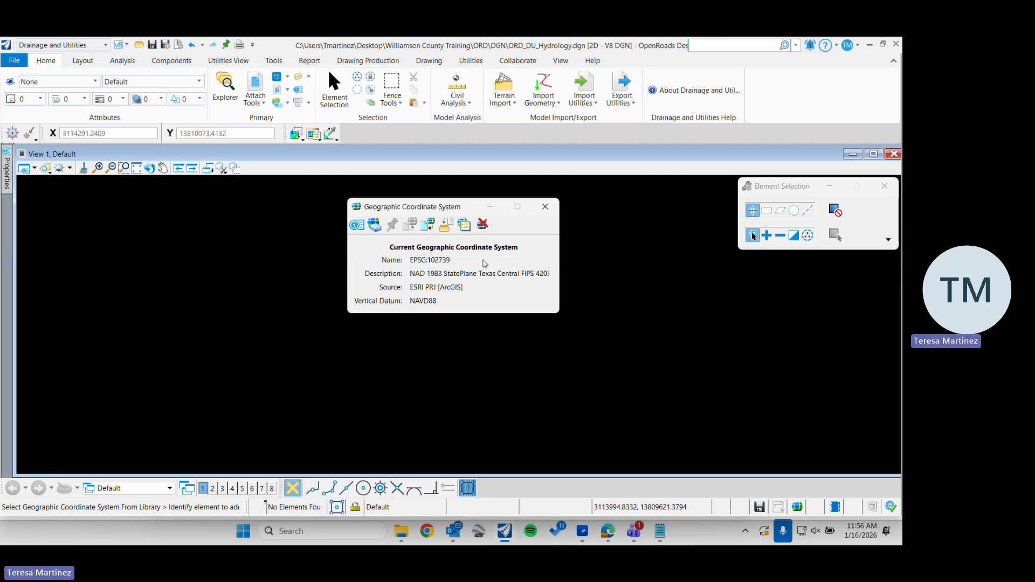
pyautogui.hotkey('ctrl', 's')
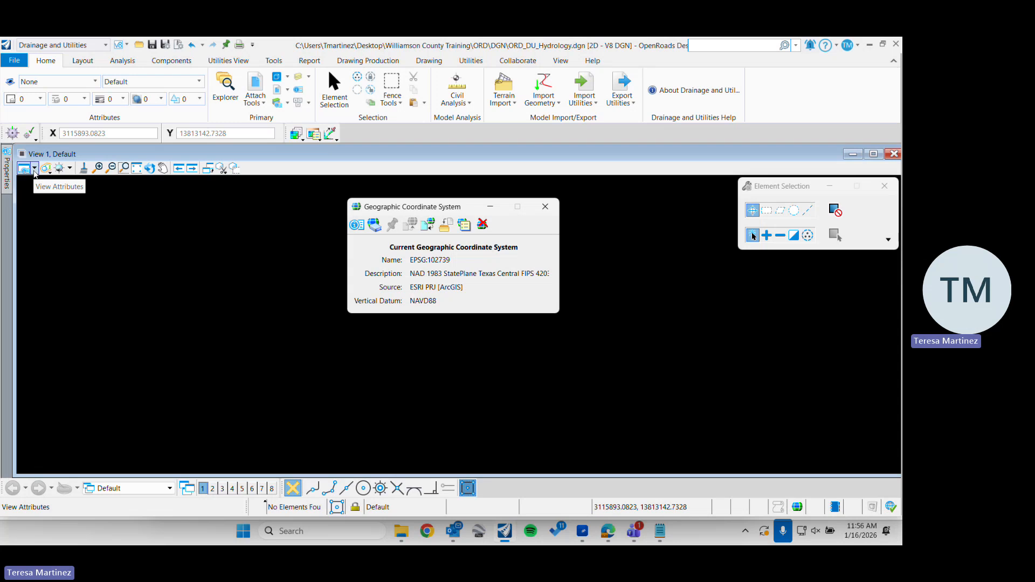
# Examine the detailed properties of the assigned coordinate system, including its vertical datum
pyautogui.click(359, 226)
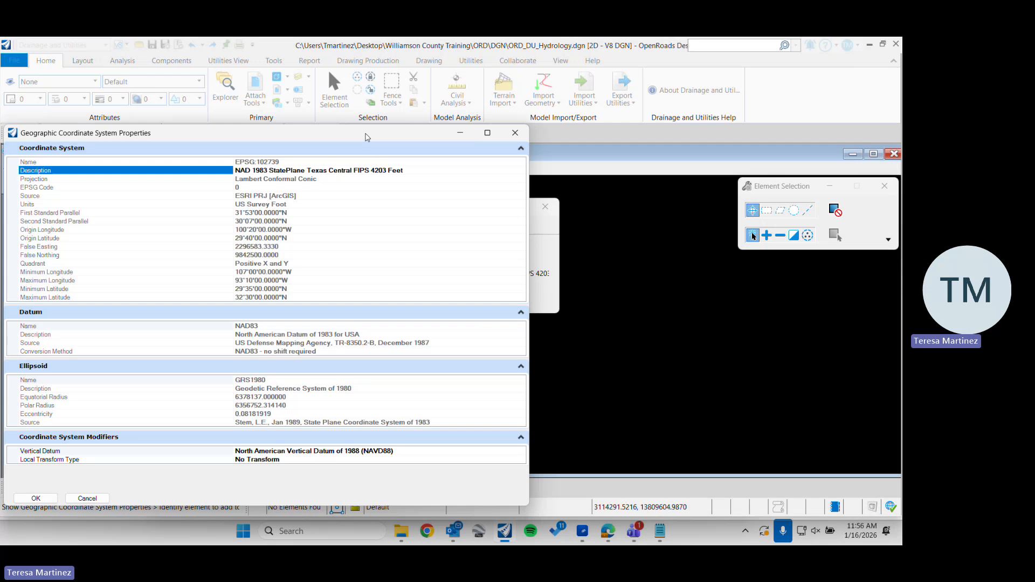
pyautogui.moveTo(323, 133); pyautogui.dragTo(445, 101)
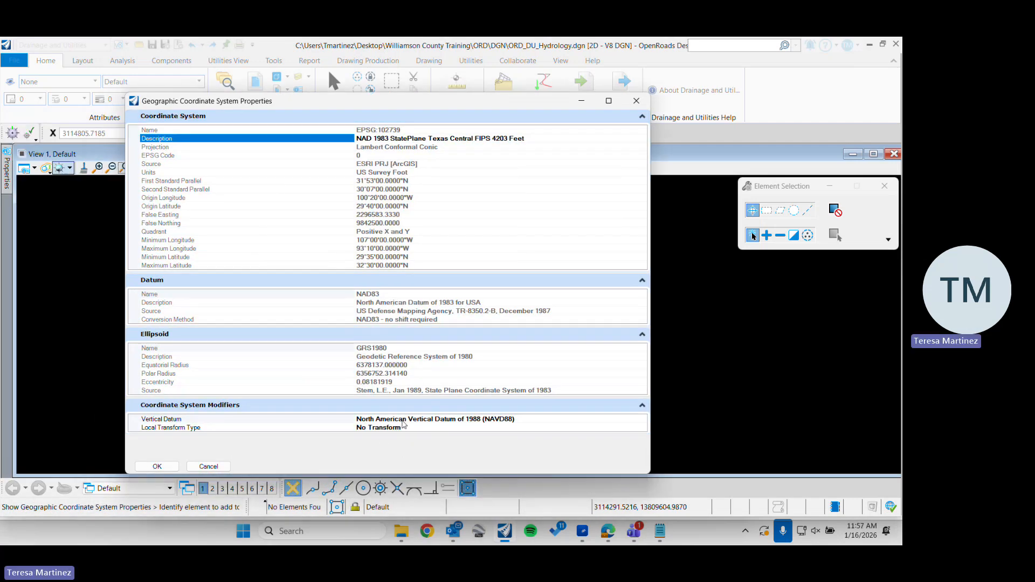
pyautogui.click(419, 419)
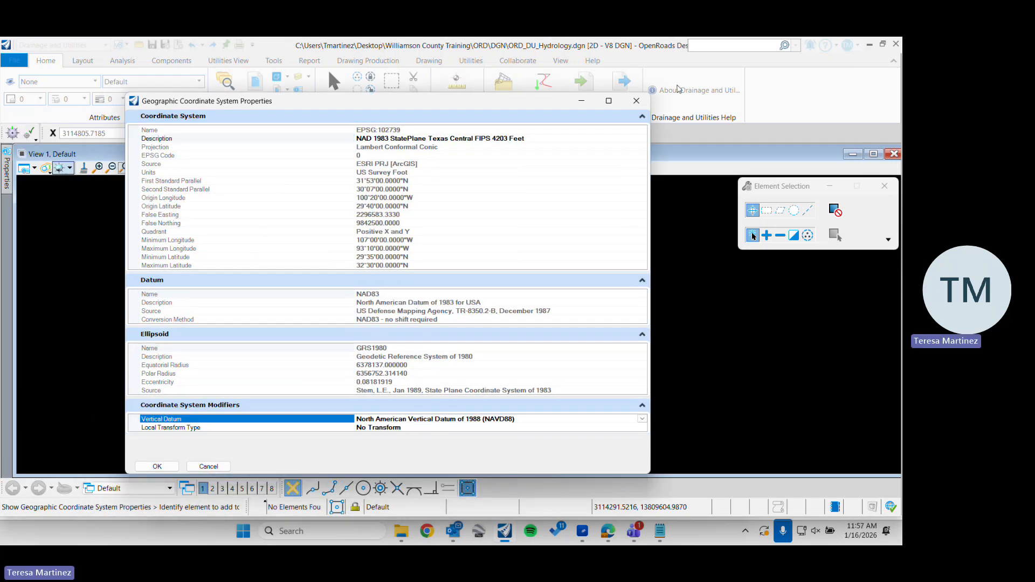
pyautogui.click(637, 101)
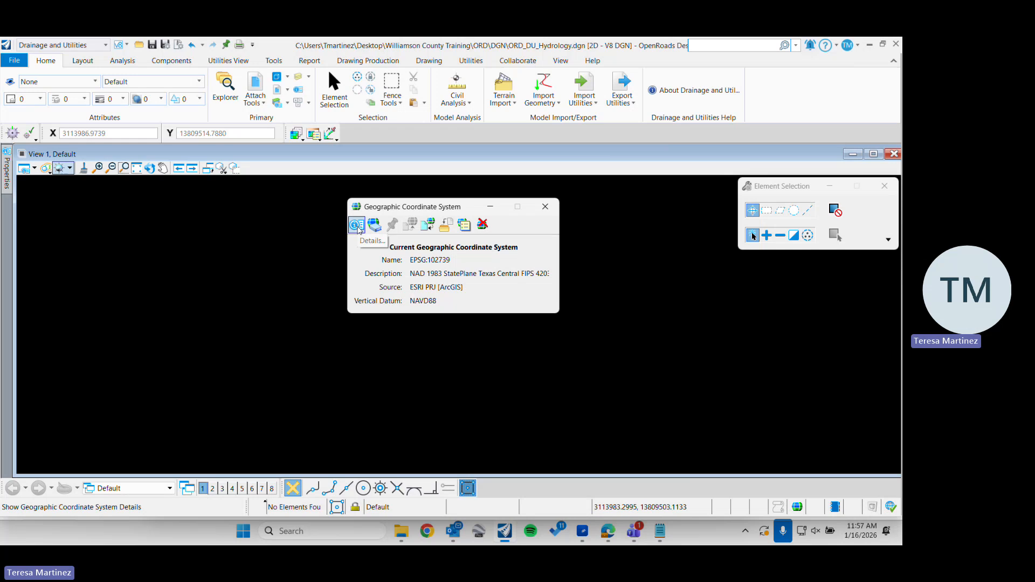
# Set the local transform type to Helmert Transform in the assigned coordinate system's details
pyautogui.click(356, 226)
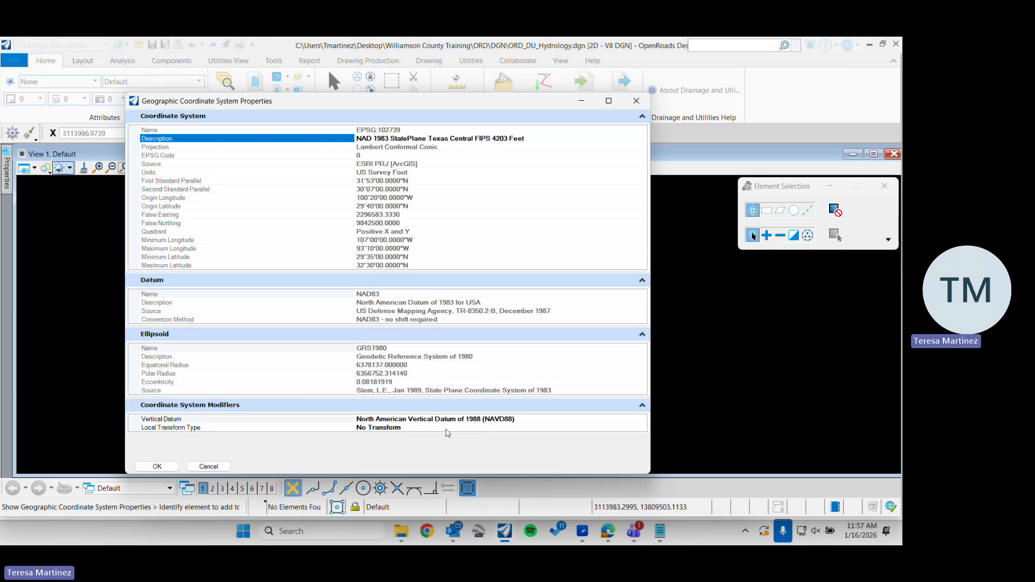
pyautogui.click(290, 429)
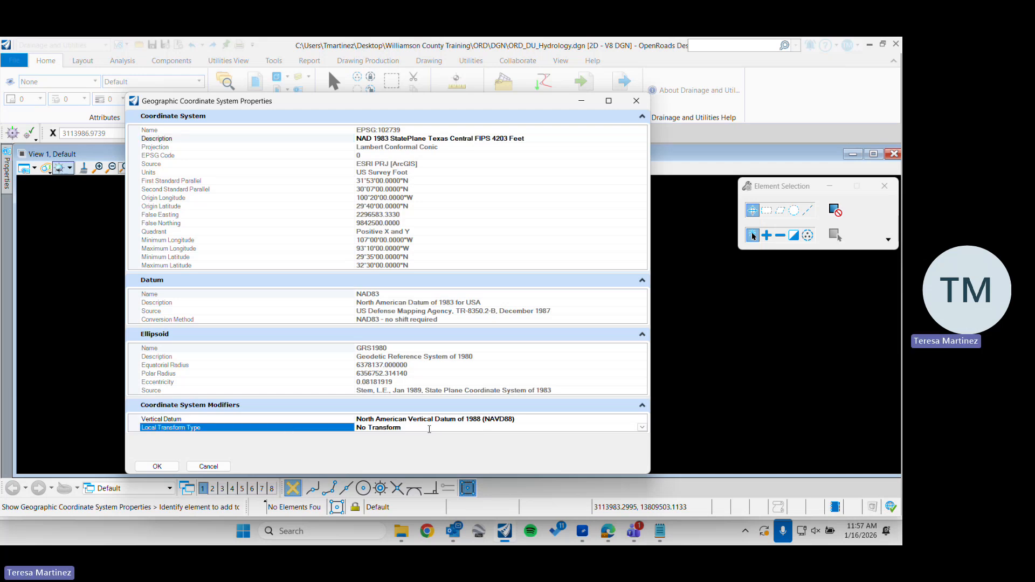
pyautogui.click(641, 428)
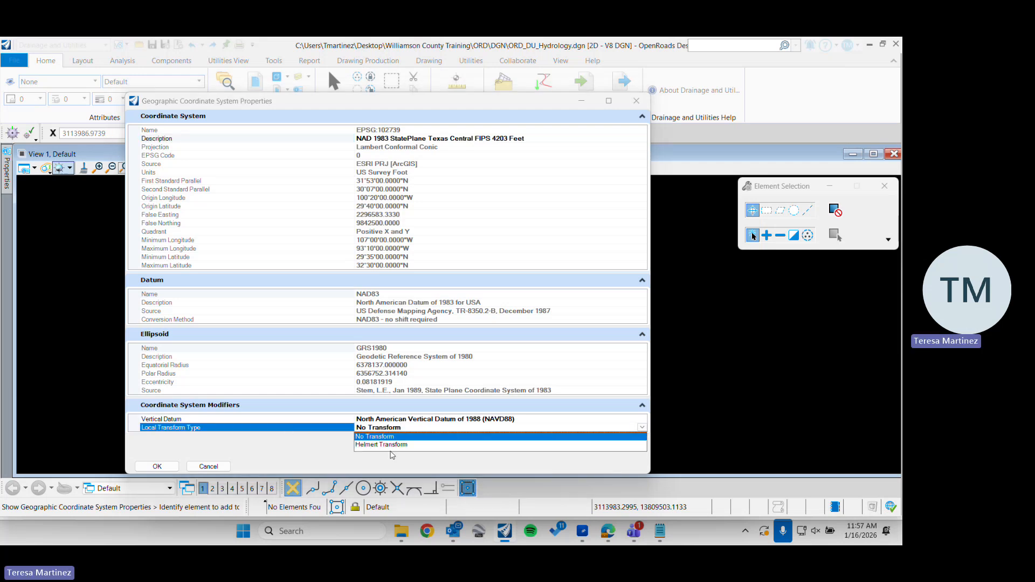
pyautogui.click(384, 445)
pyautogui.scroll(-1, 382, 430)
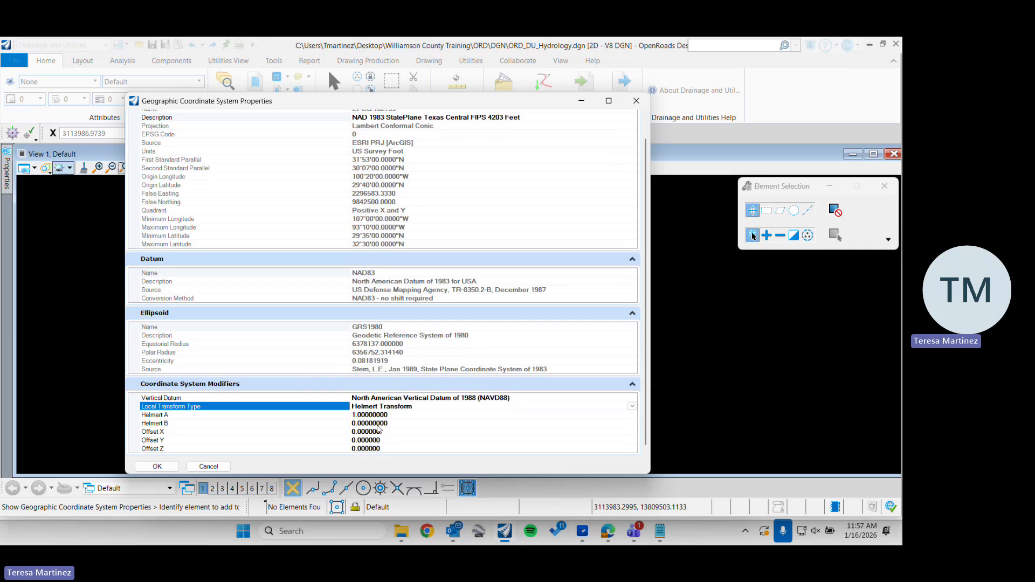
# Switch to Notes.txt in Notepad and copy the references scale value 1.000102272, without the ":1", for the Helmert A parameter
pyautogui.click(388, 416)
pyautogui.click(392, 415)
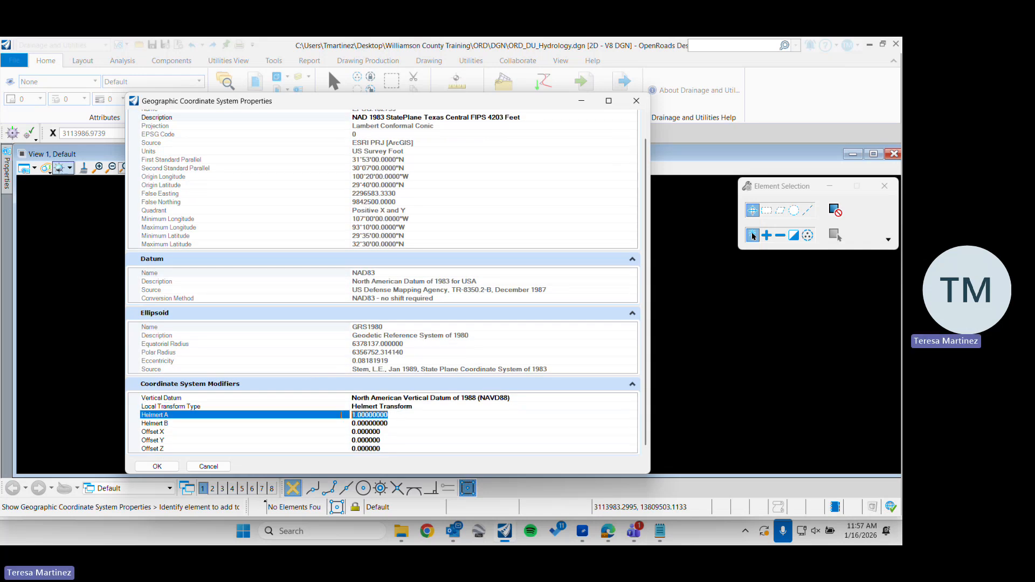
pyautogui.moveTo(405, 542)
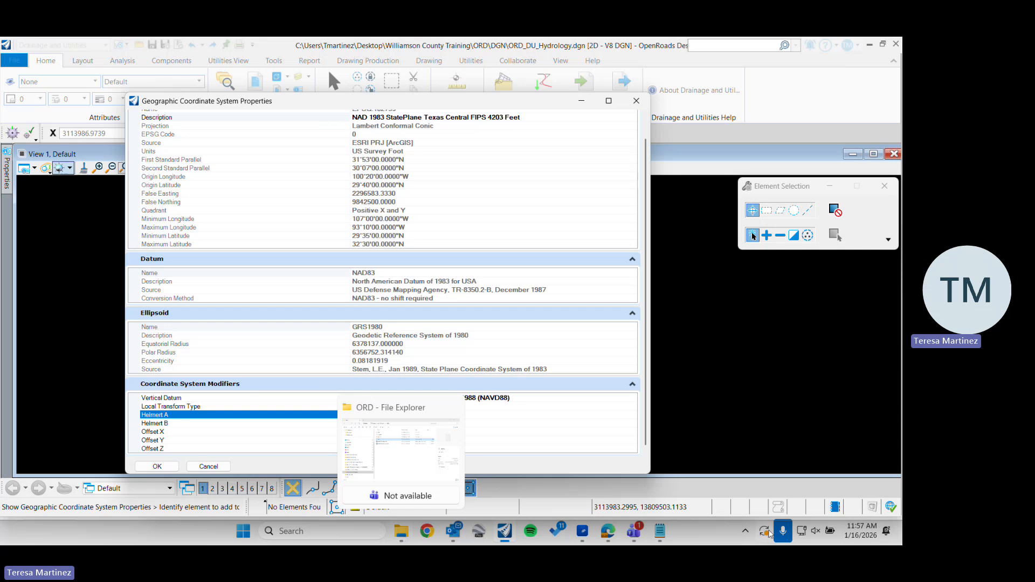
pyautogui.click(660, 531)
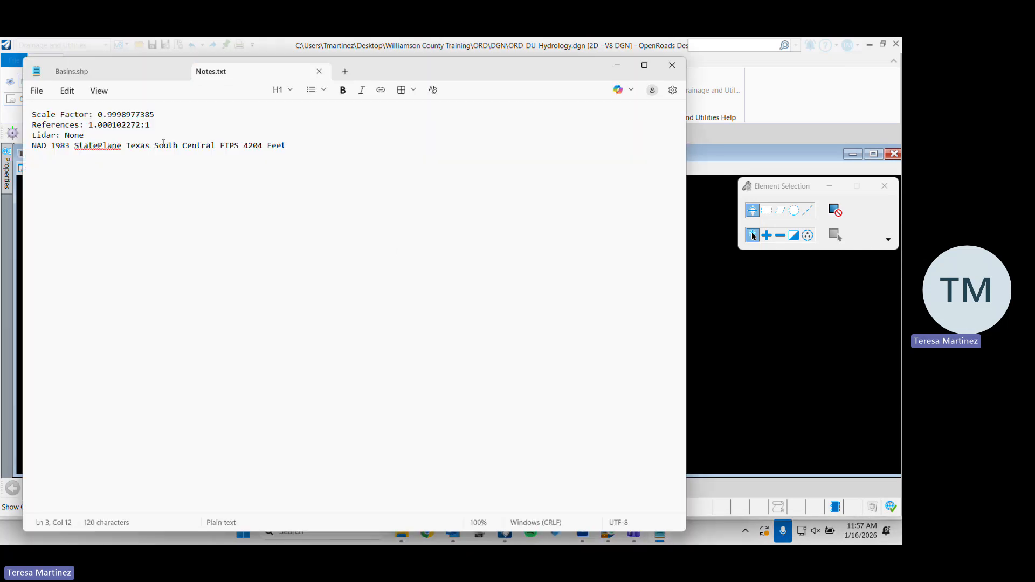
pyautogui.moveTo(90, 125); pyautogui.dragTo(141, 125)
pyautogui.hotkey('ctrl', 'c')
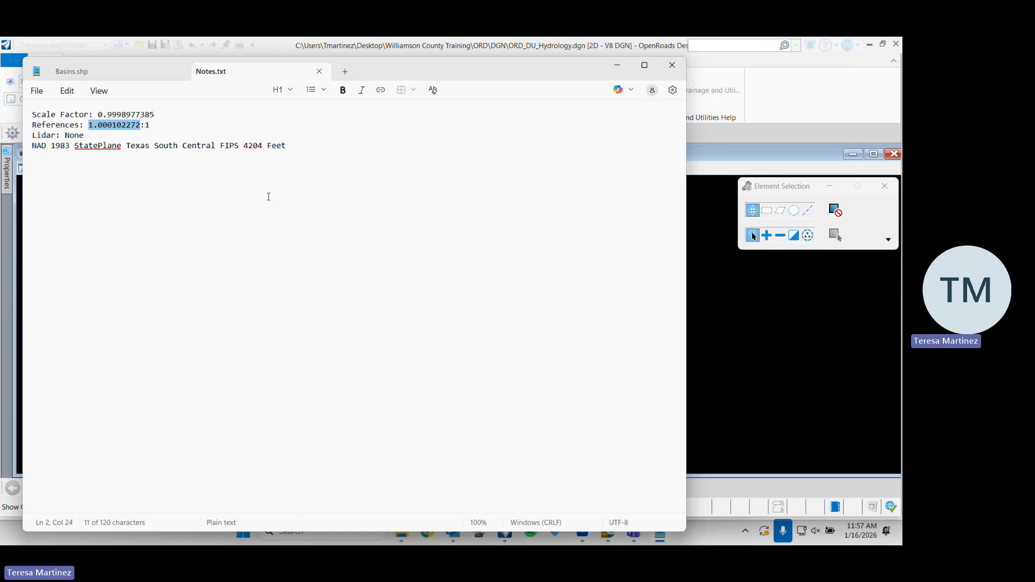
pyautogui.click(617, 65)
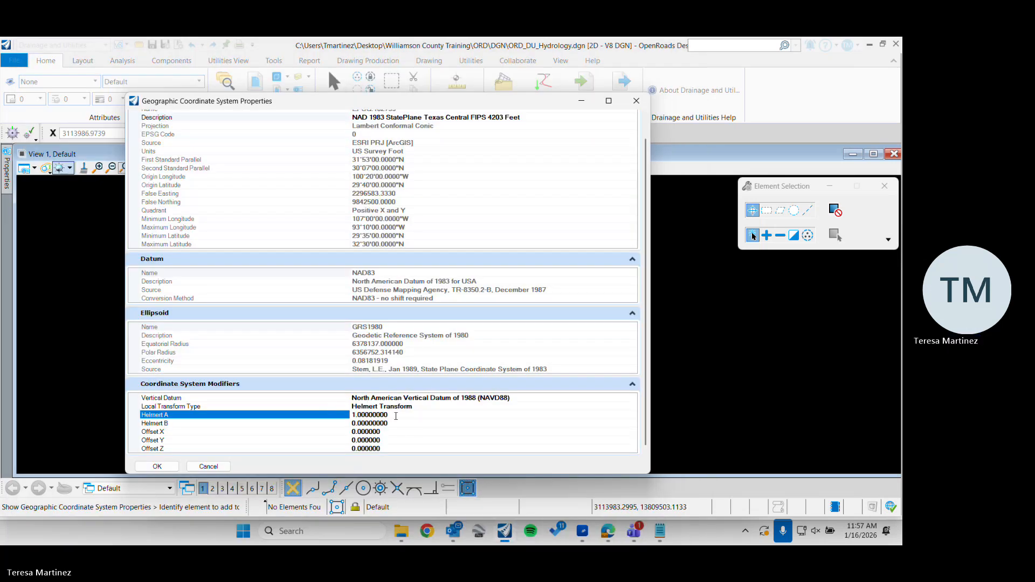
# Set Helmert A to the copied value 1.000102272, accept the local transformation and close the Geographic Coordinate System dialog
pyautogui.click(370, 415)
pyautogui.hotkey('ctrl', 'v')
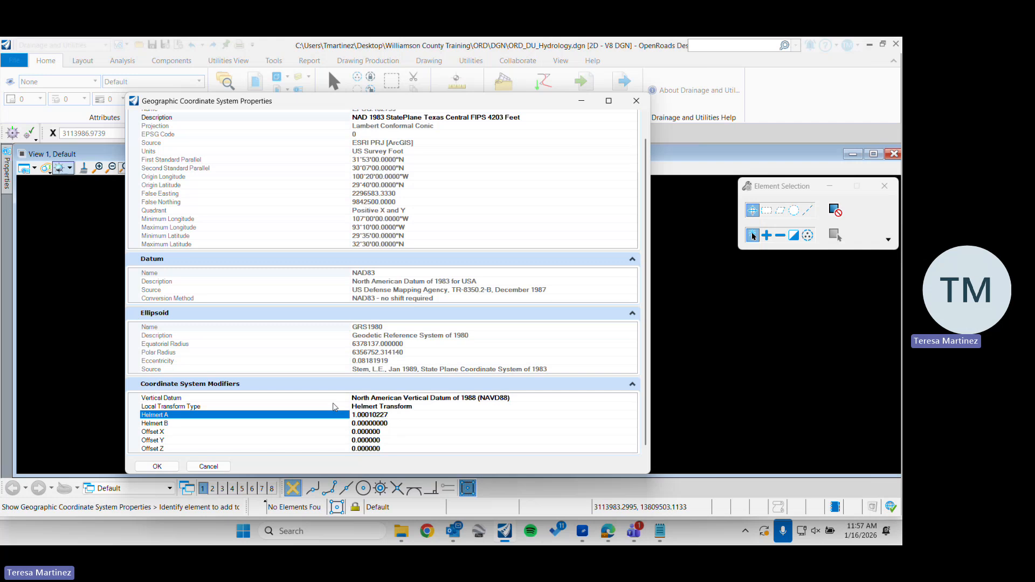
pyautogui.click(157, 467)
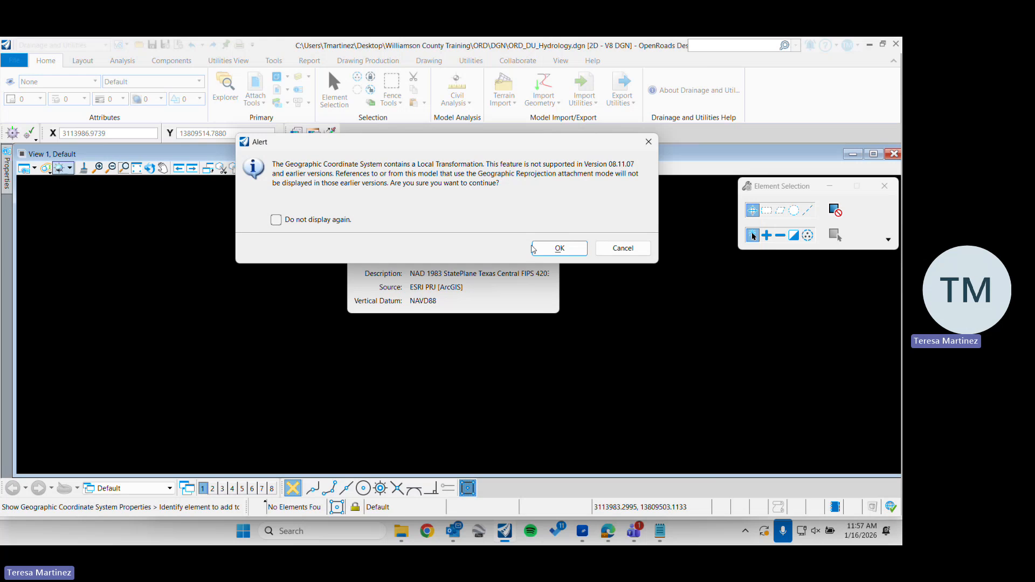
pyautogui.click(549, 249)
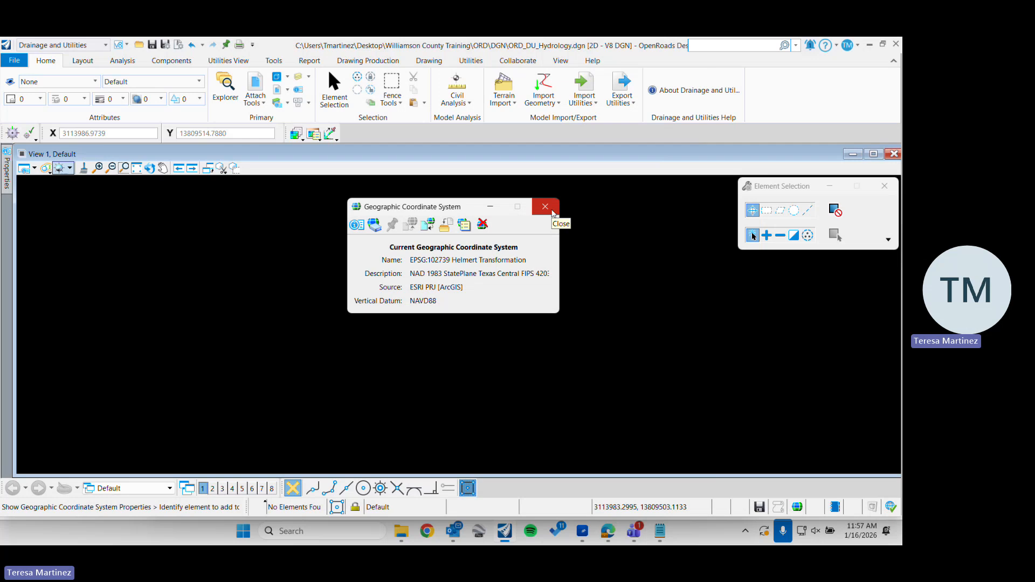
pyautogui.click(552, 212)
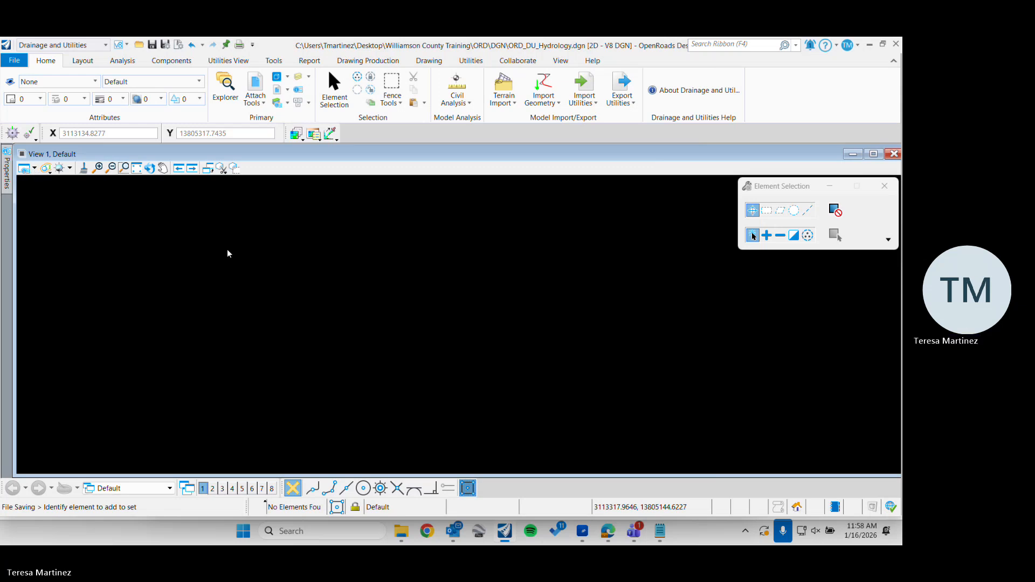
pyautogui.click(24, 169)
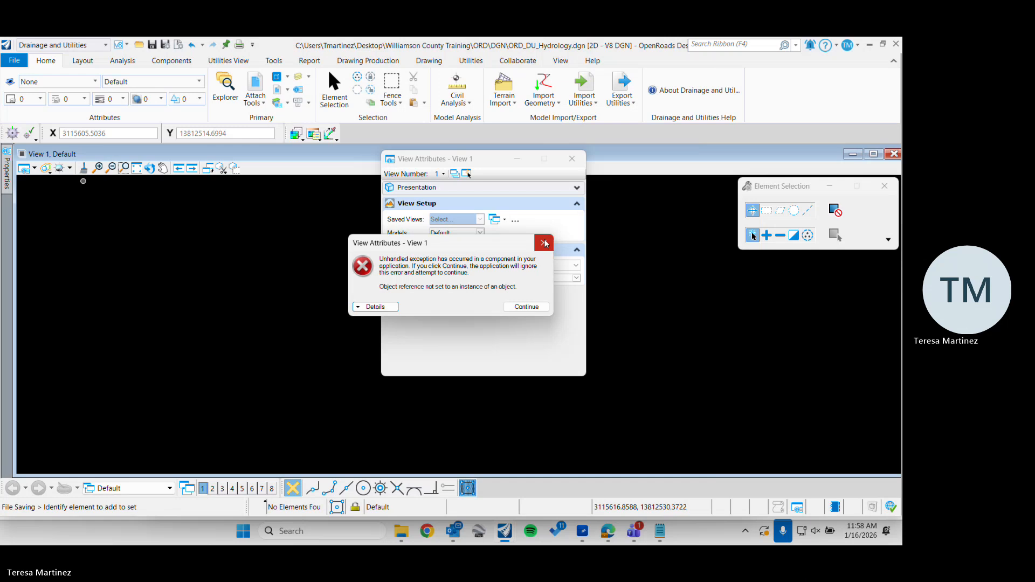
pyautogui.moveTo(486, 243); pyautogui.dragTo(201, 250)
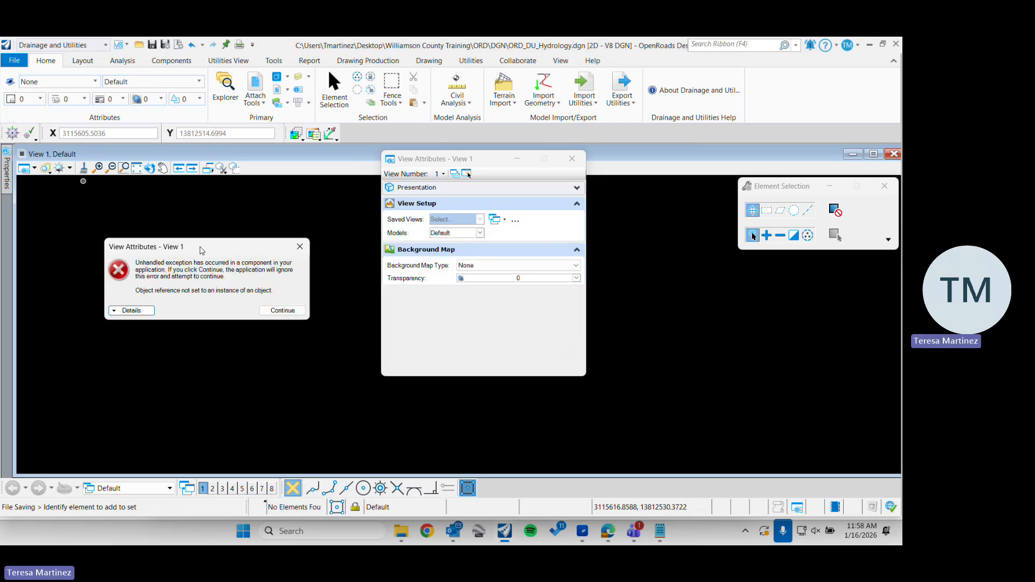
pyautogui.click(300, 248)
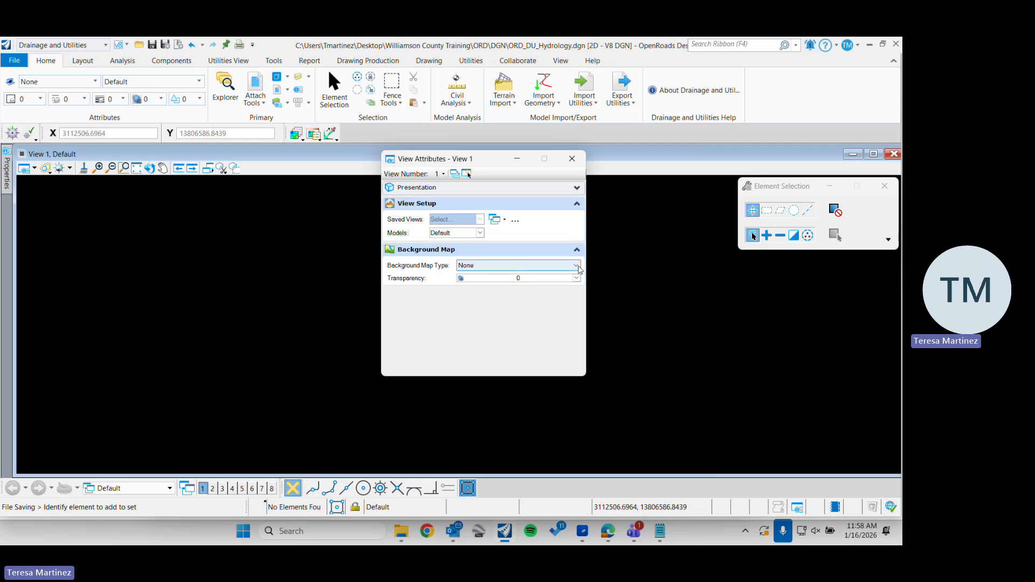
pyautogui.click(573, 159)
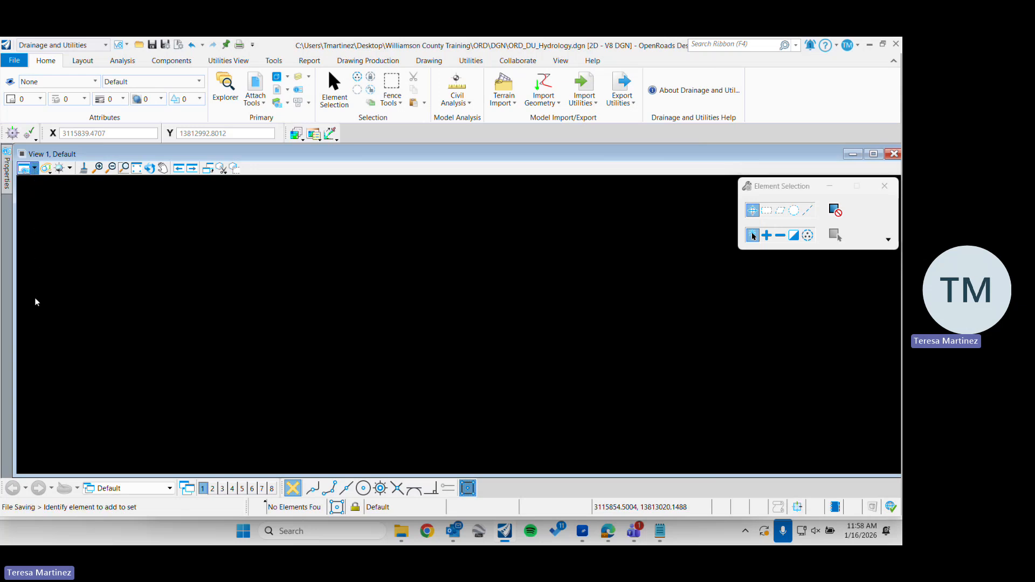
# Set View 1's background map type to Hybrid in the view attributes and close the View Attributes dialog
pyautogui.click(29, 171)
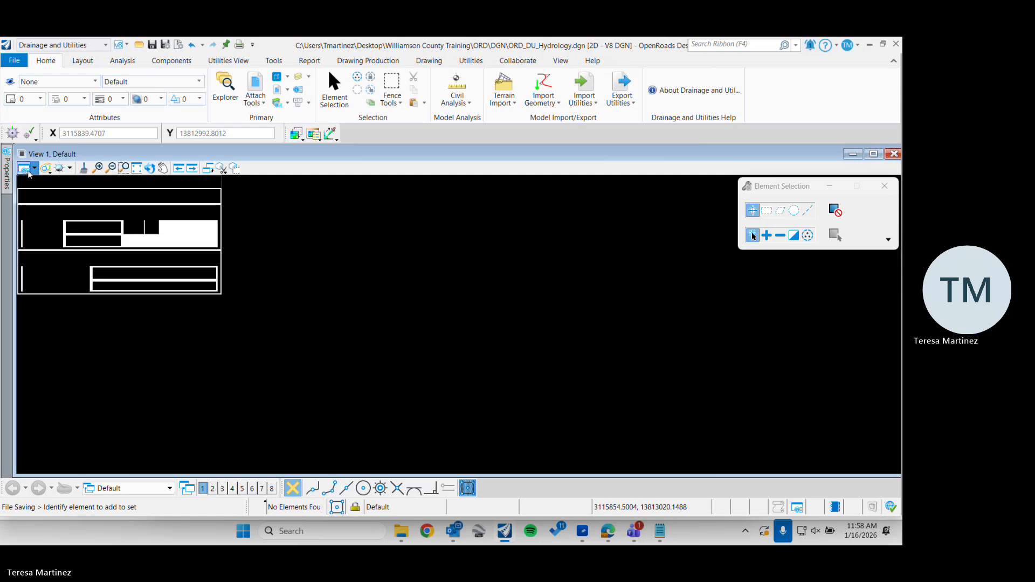
pyautogui.click(504, 534)
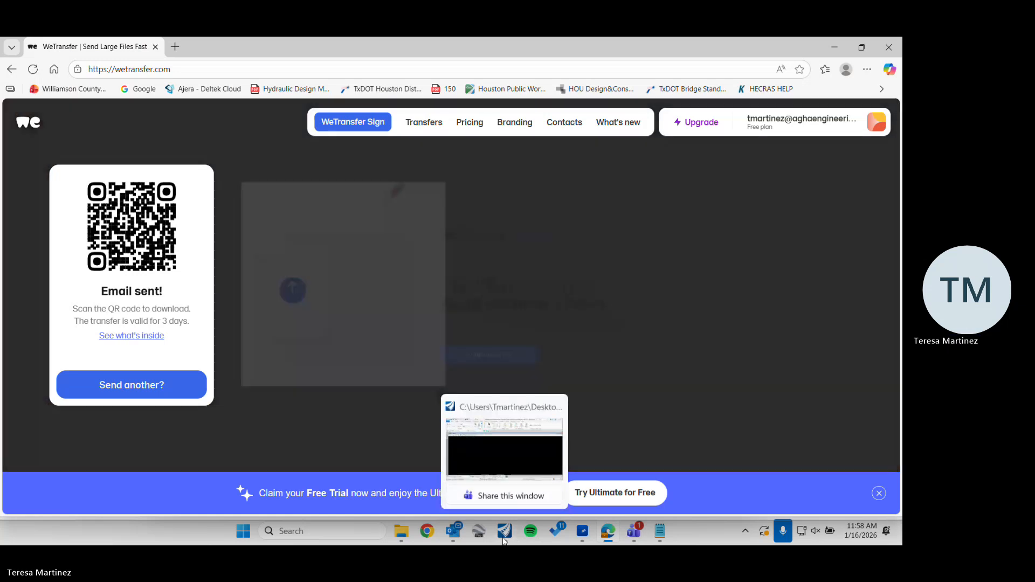
pyautogui.click(504, 539)
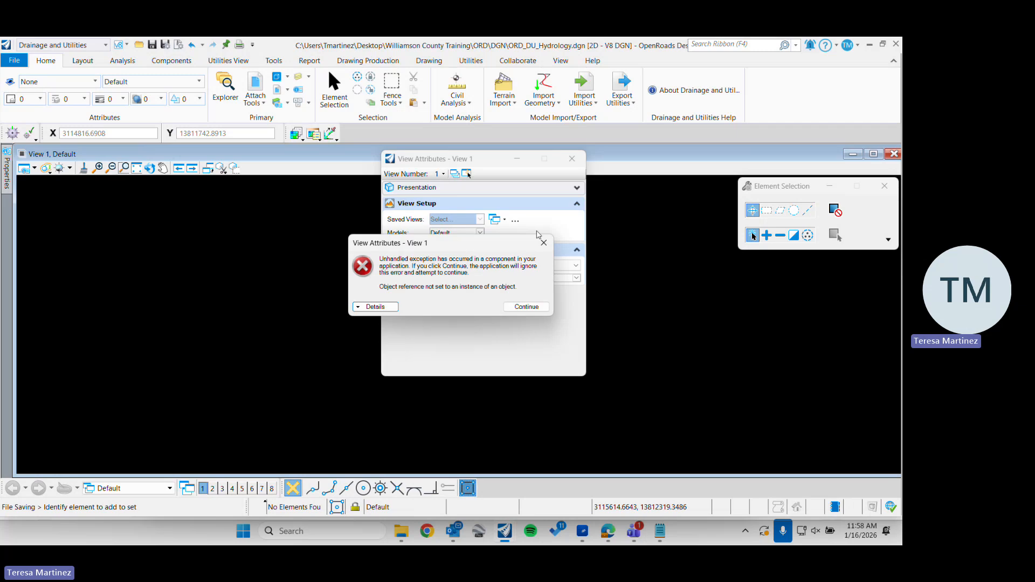
pyautogui.click(544, 243)
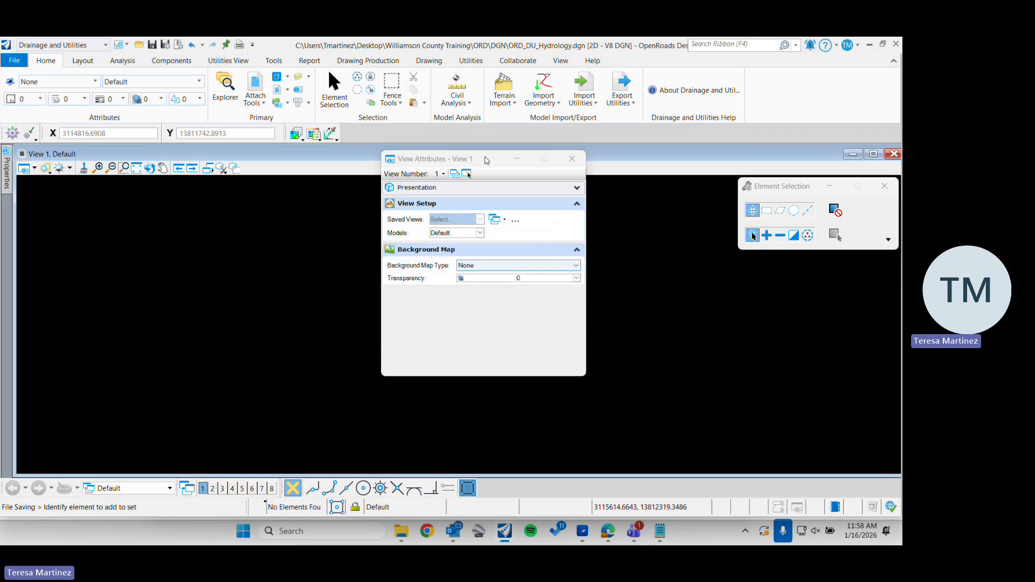
pyautogui.moveTo(475, 164); pyautogui.dragTo(469, 172)
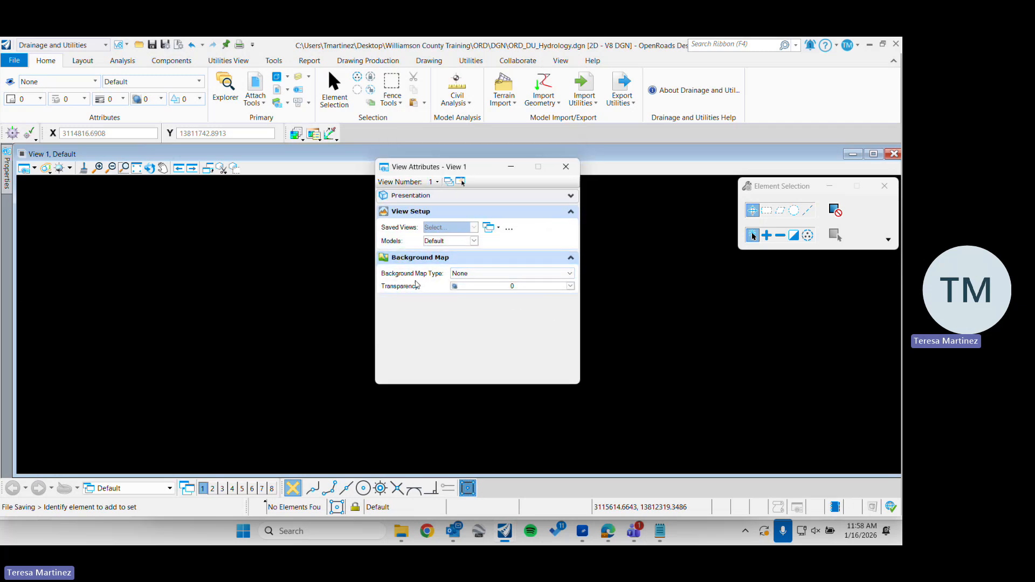
pyautogui.click(572, 275)
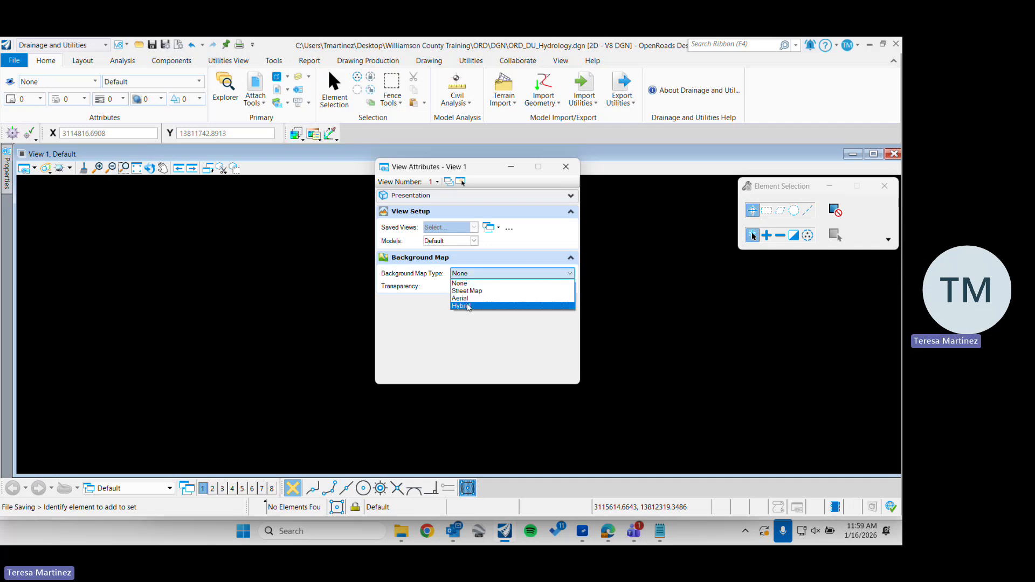
pyautogui.click(468, 306)
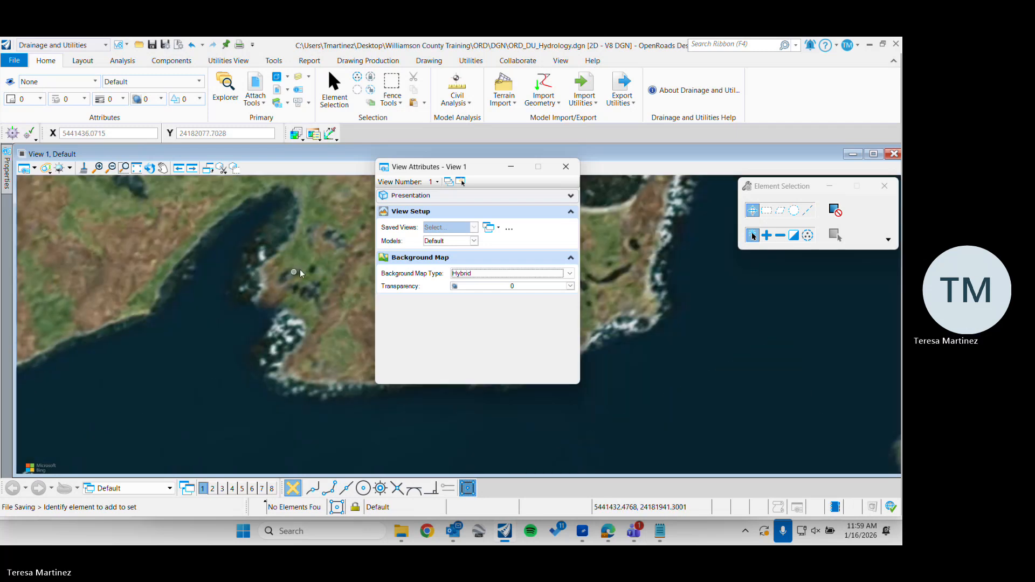
pyautogui.scroll(-5, 300, 268)
pyautogui.click(566, 167)
# Look across the hybrid background map of North America for the project area in Texas
pyautogui.scroll(-4, 503, 272)
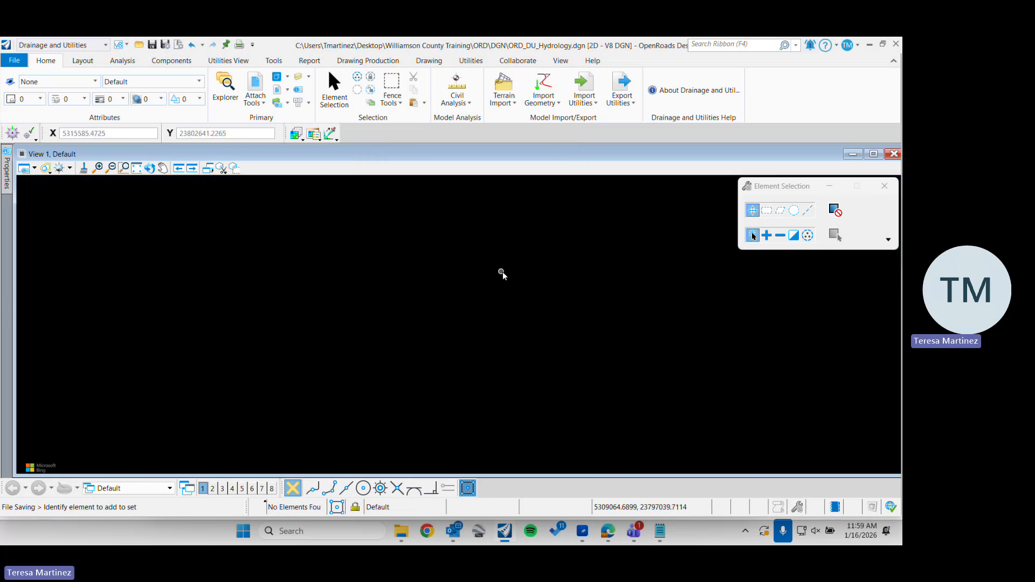
pyautogui.scroll(-4, 453, 294)
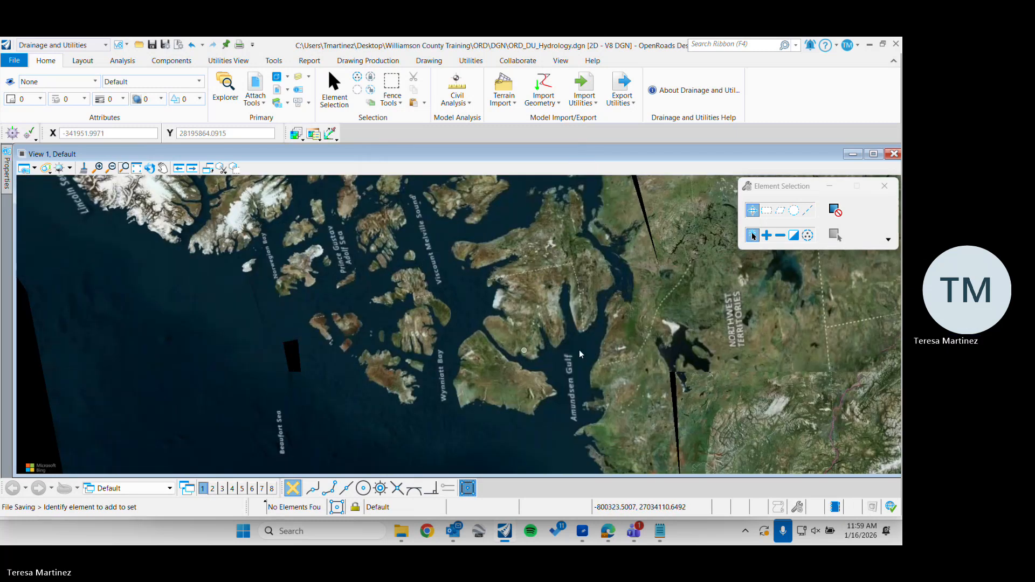
pyautogui.moveTo(653, 342); pyautogui.dragTo(254, 270, button='middle')
pyautogui.moveTo(541, 376); pyautogui.dragTo(514, 205, button='middle')
pyautogui.moveTo(489, 351); pyautogui.dragTo(483, 157, button='middle')
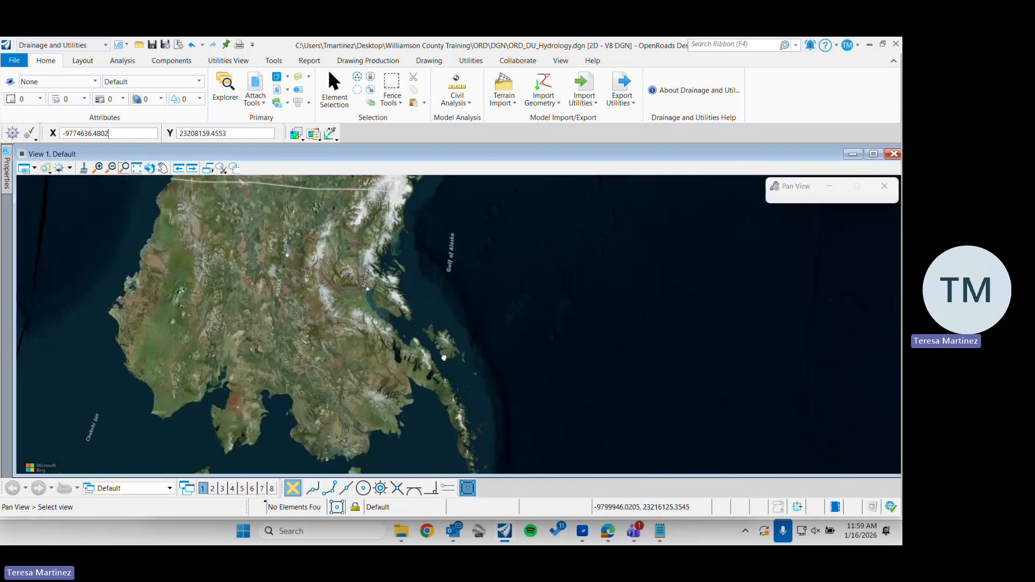
pyautogui.moveTo(443, 356); pyautogui.dragTo(436, 140, button='middle')
pyautogui.scroll(-3, 396, 321)
pyautogui.scroll(6, 444, 241)
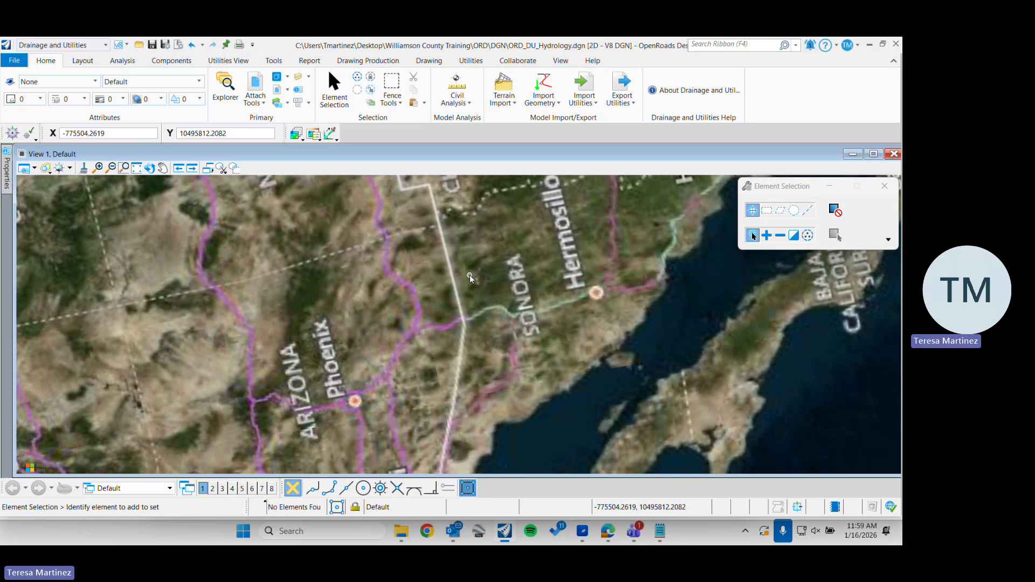
pyautogui.moveTo(498, 228); pyautogui.dragTo(475, 456, button='middle')
pyautogui.moveTo(522, 213); pyautogui.dragTo(351, 346, button='middle')
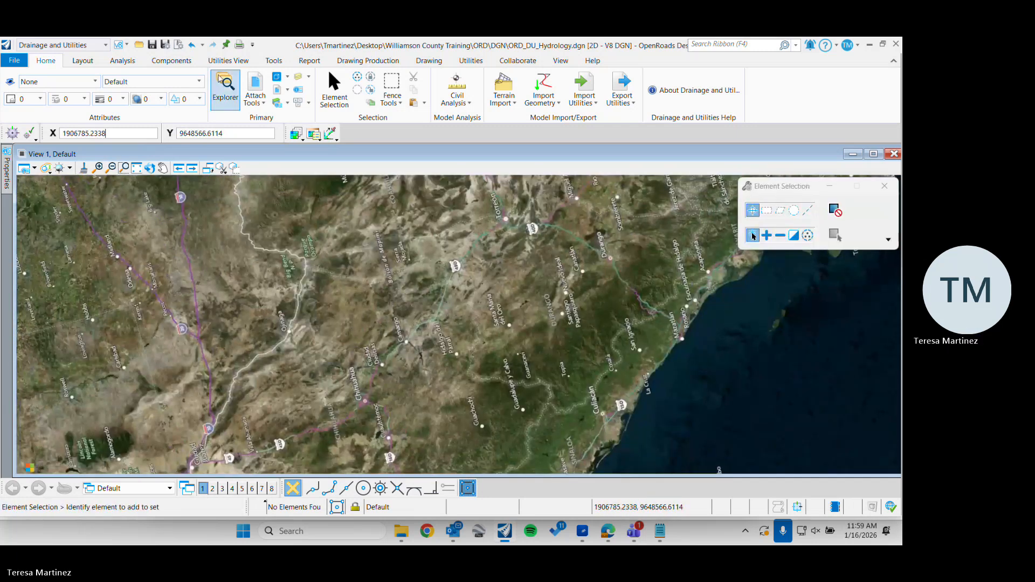
pyautogui.click(256, 88)
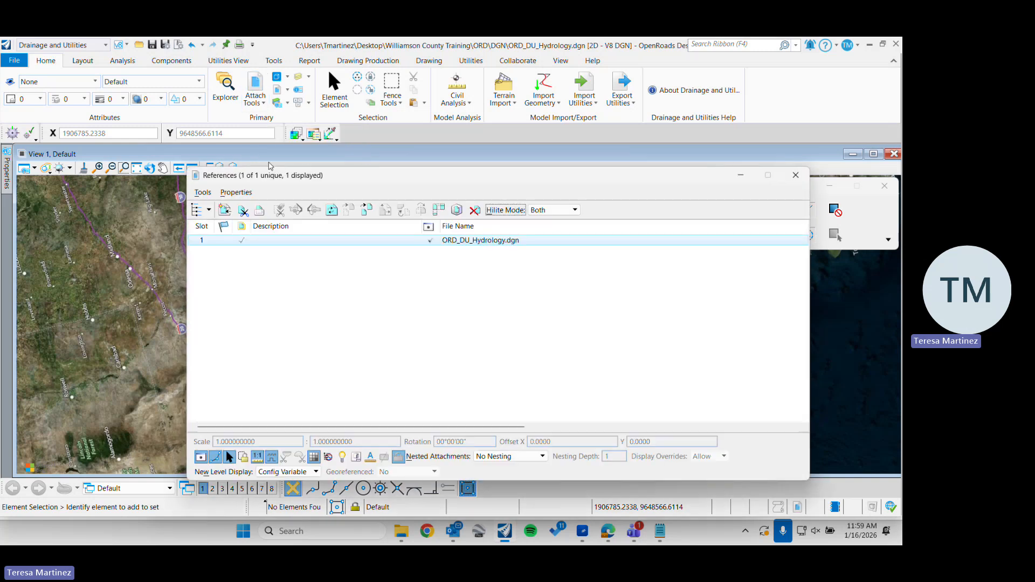
pyautogui.moveTo(348, 180); pyautogui.dragTo(314, 145)
pyautogui.click(760, 143)
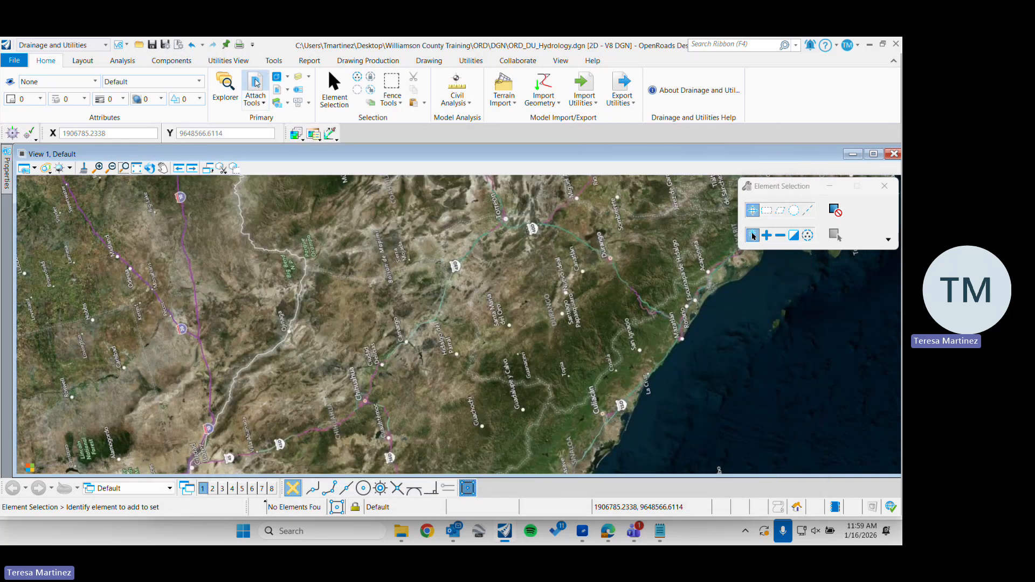
# Start attaching a reference to the drawing and browse to the Williamson County Training folder on the Desktop
pyautogui.click(256, 82)
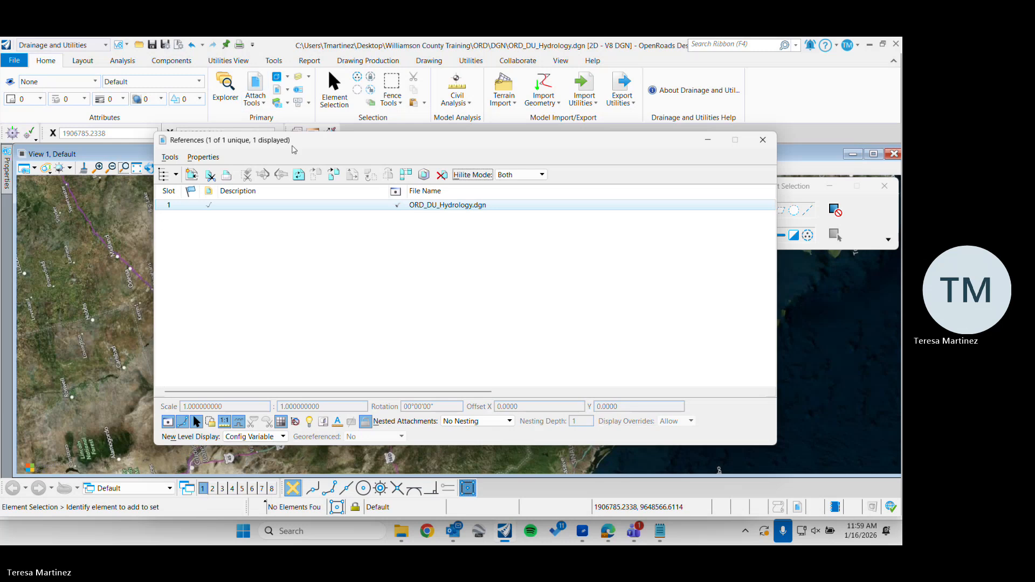
pyautogui.moveTo(294, 149); pyautogui.dragTo(277, 144)
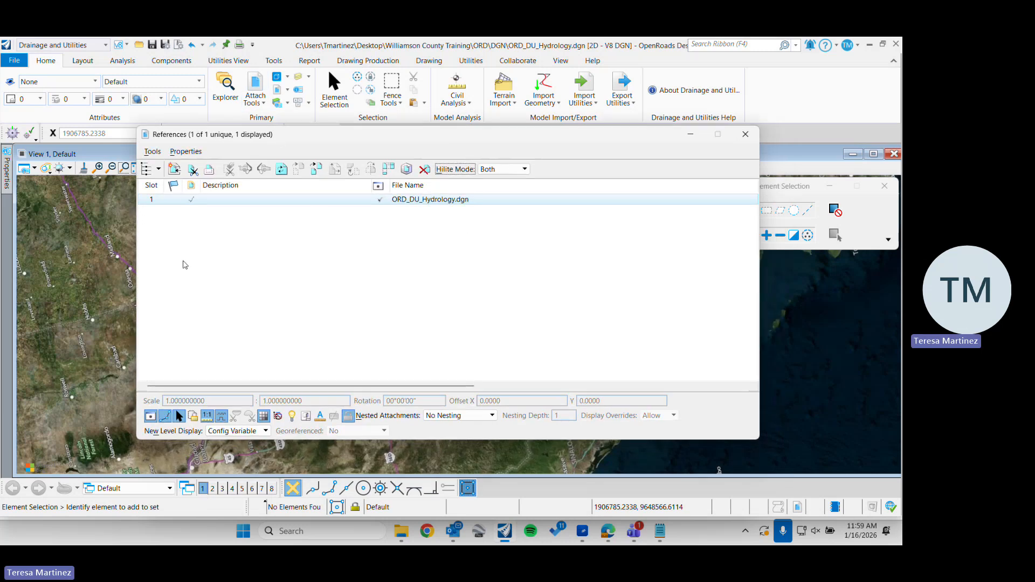
pyautogui.click(173, 170)
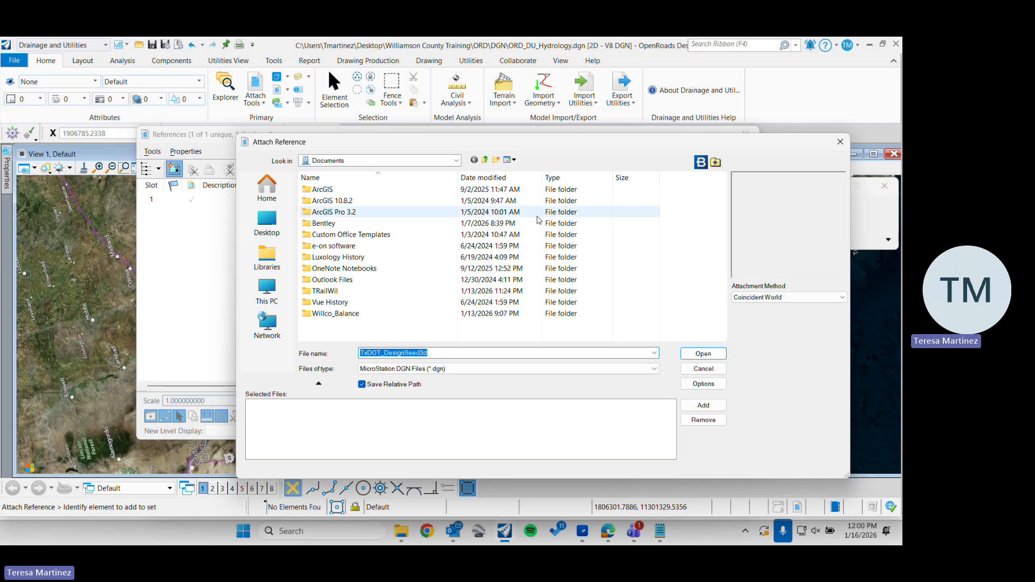
pyautogui.moveTo(666, 146); pyautogui.dragTo(604, 136)
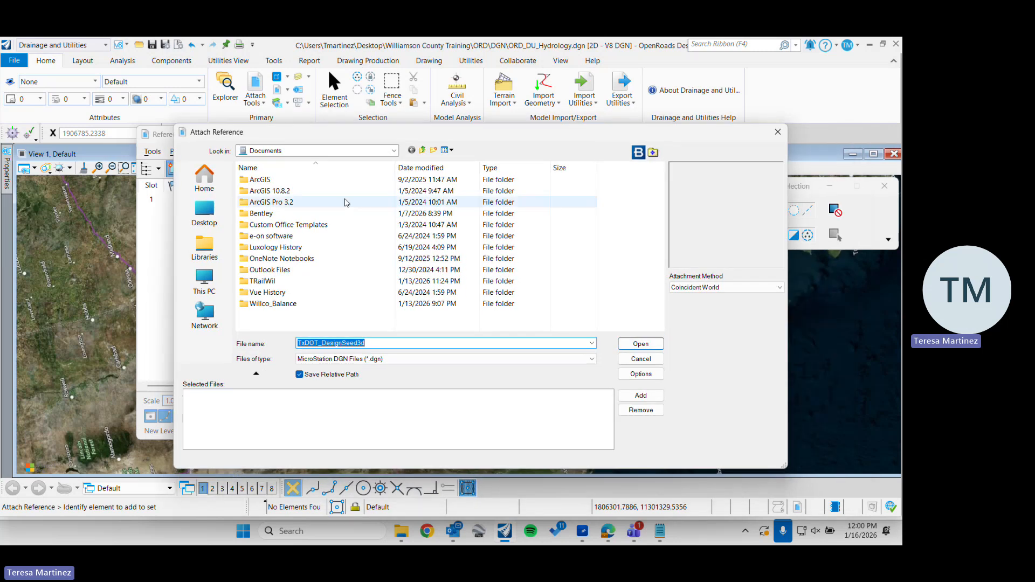
pyautogui.click(211, 224)
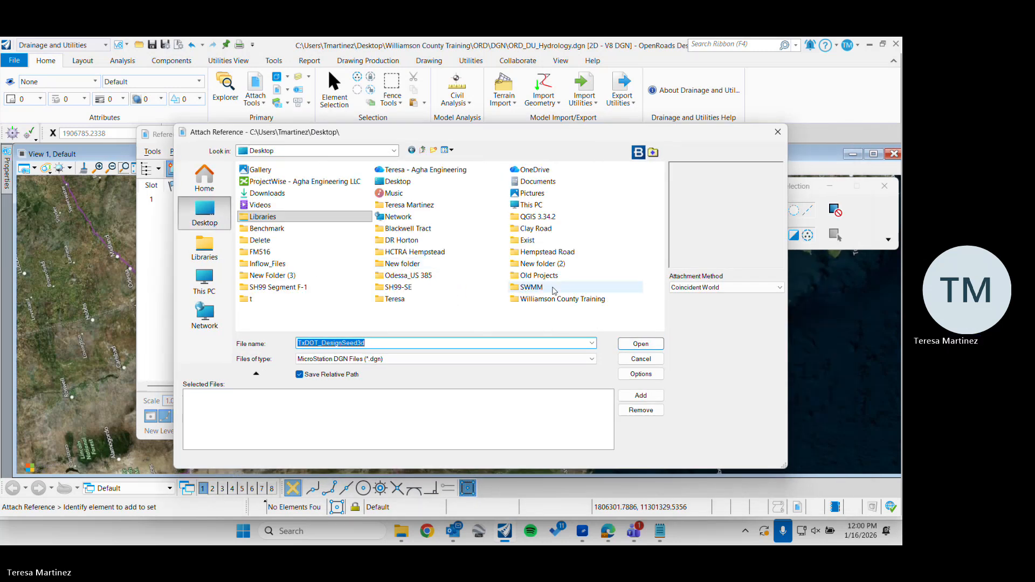
pyautogui.doubleClick(576, 300)
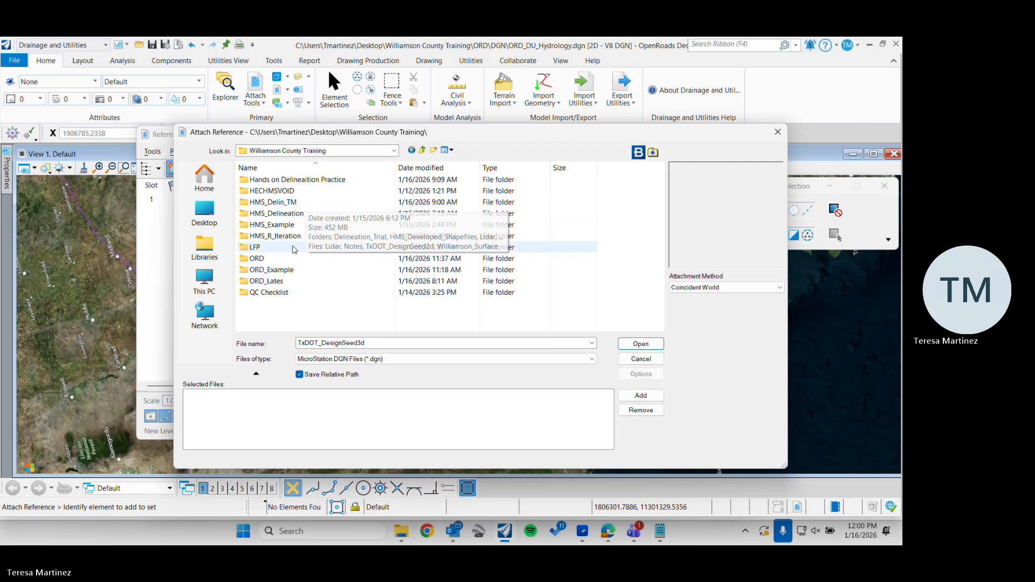
# Attach Williamson_Surface.dgn from the Surface folder inside ORD as a reference, using the Coincident World attachment method
pyautogui.doubleClick(271, 269)
pyautogui.click(422, 150)
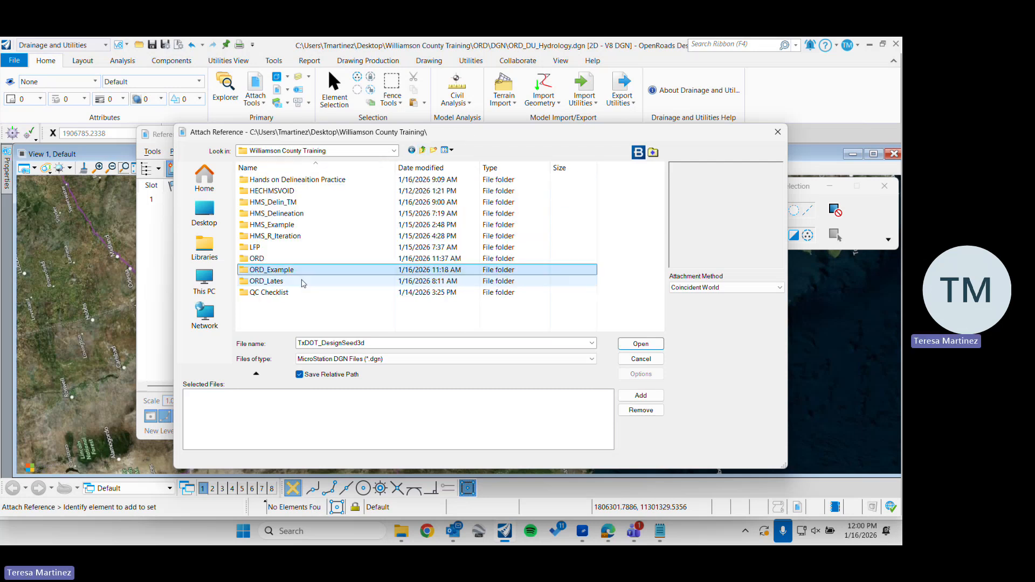
pyautogui.doubleClick(287, 260)
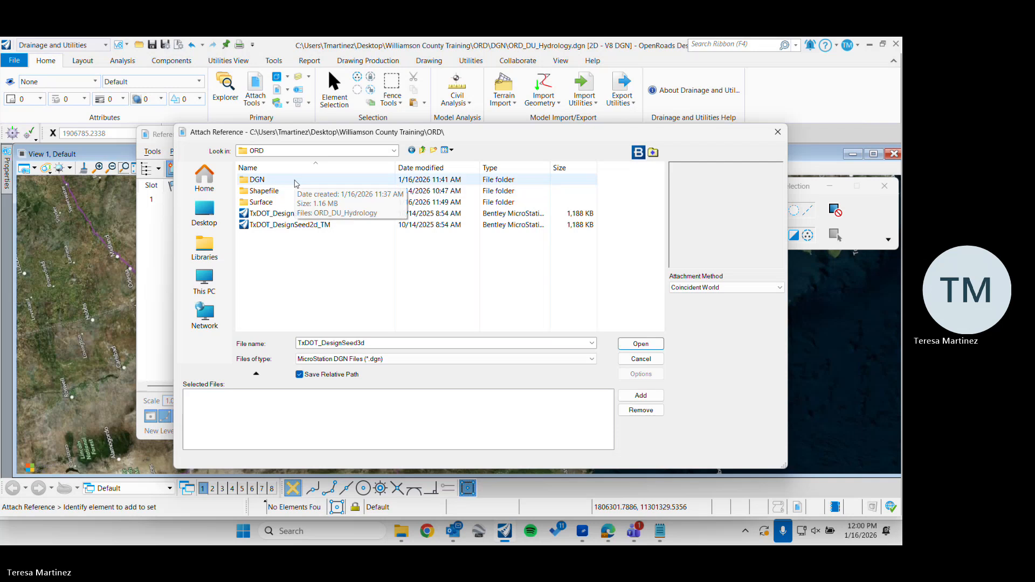
pyautogui.doubleClick(278, 204)
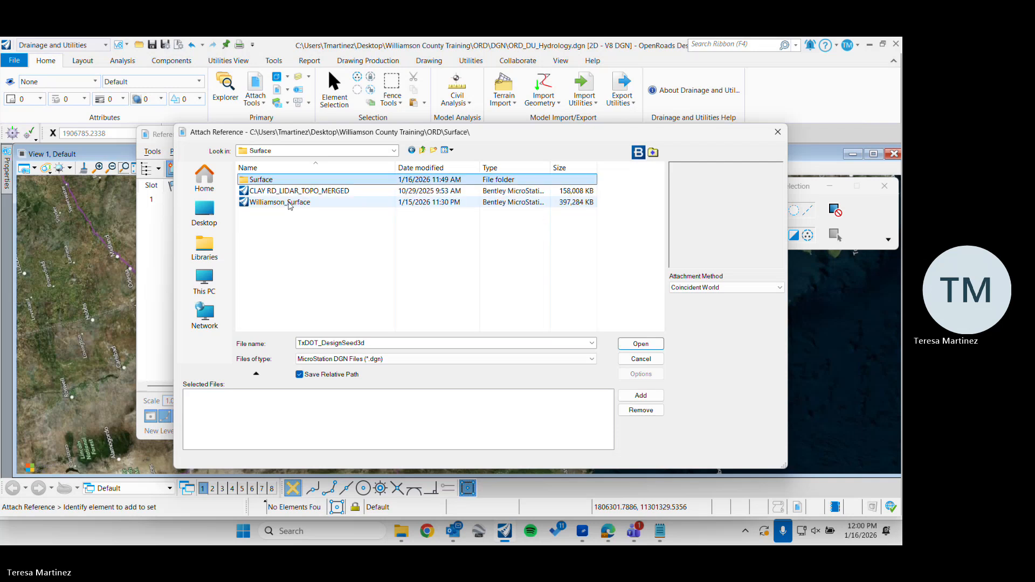
pyautogui.doubleClick(290, 203)
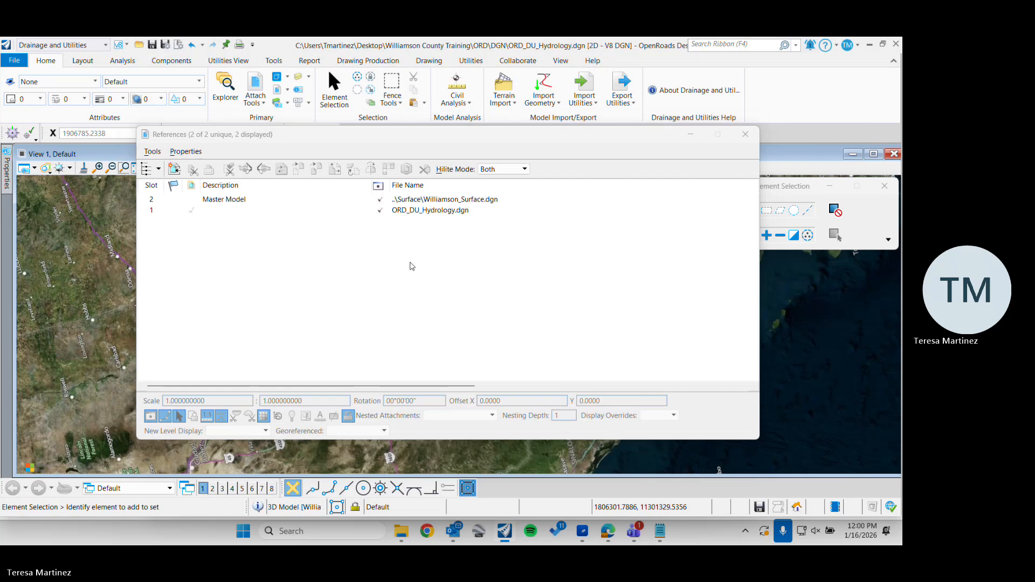
# Fit View 1 to all files and examine the Williamson_Surface boundary against the background map
pyautogui.click(425, 200)
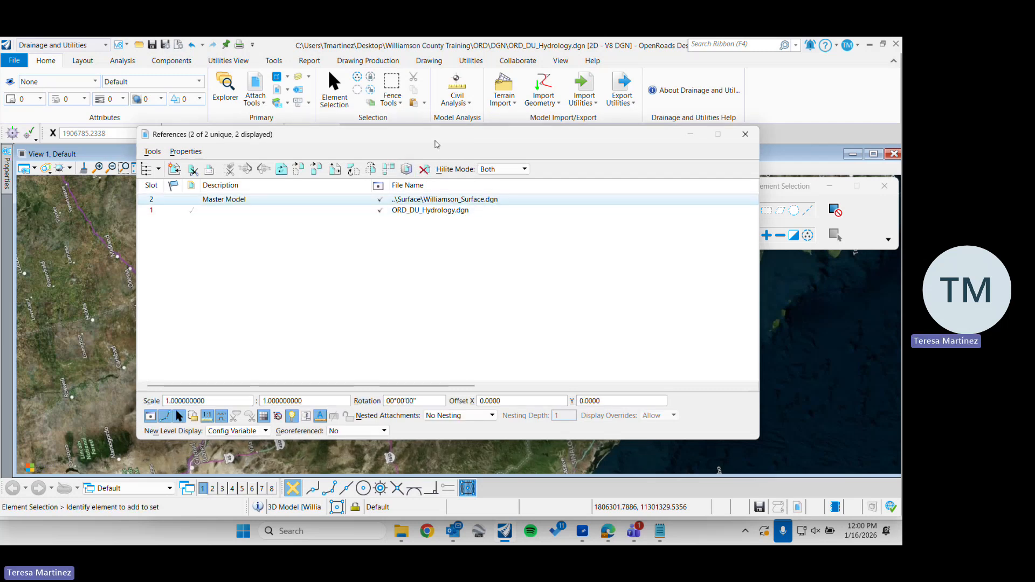
pyautogui.moveTo(432, 135); pyautogui.dragTo(625, 165)
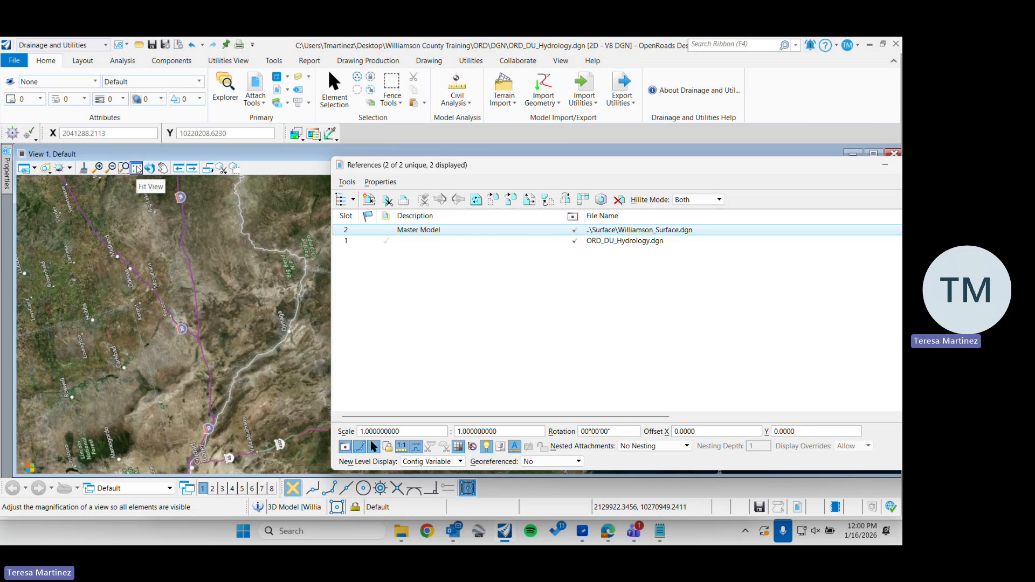
pyautogui.click(137, 168)
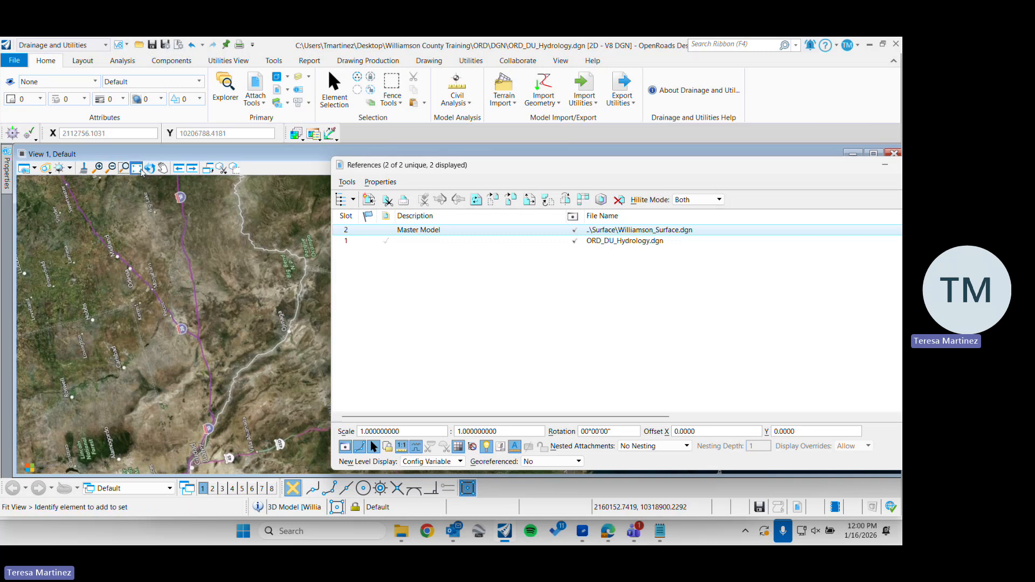
pyautogui.click(142, 173)
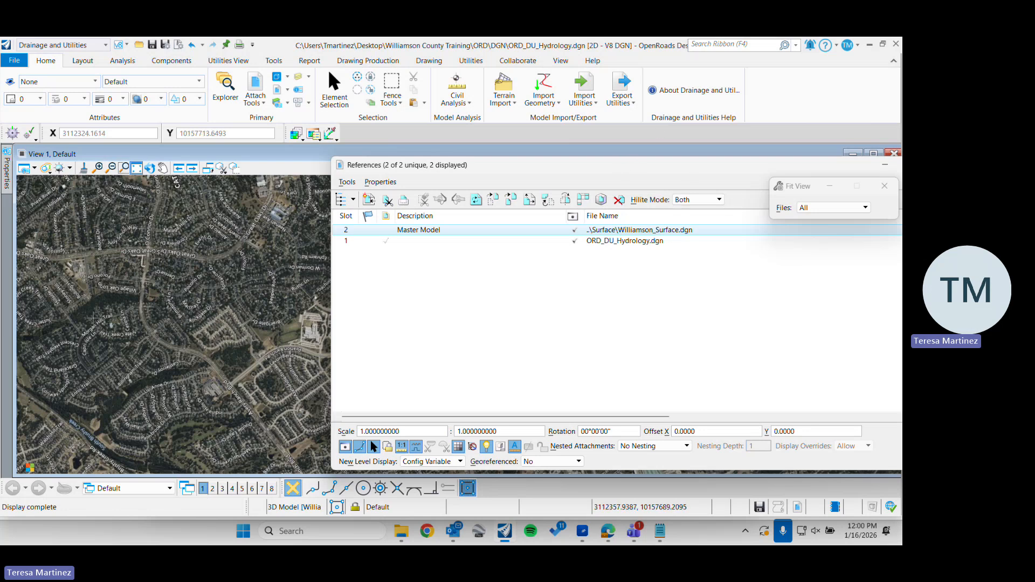
pyautogui.click(244, 290)
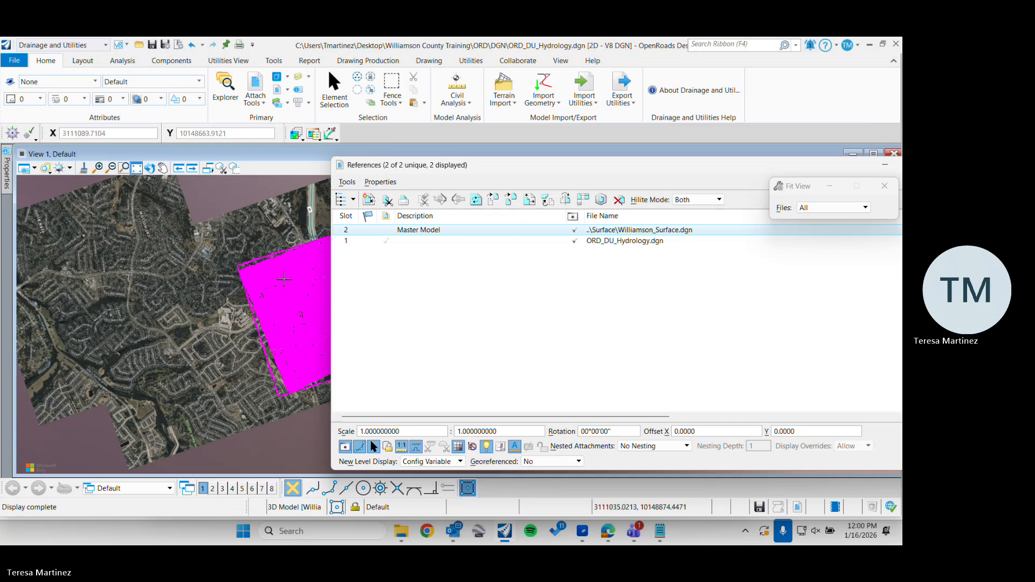
pyautogui.scroll(-2, 284, 278)
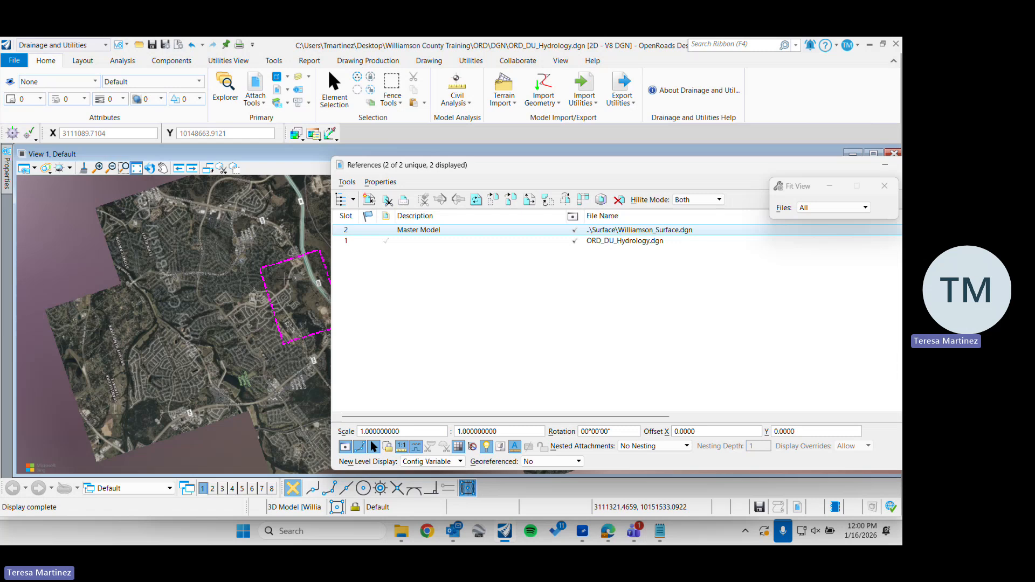
pyautogui.scroll(-2, 284, 276)
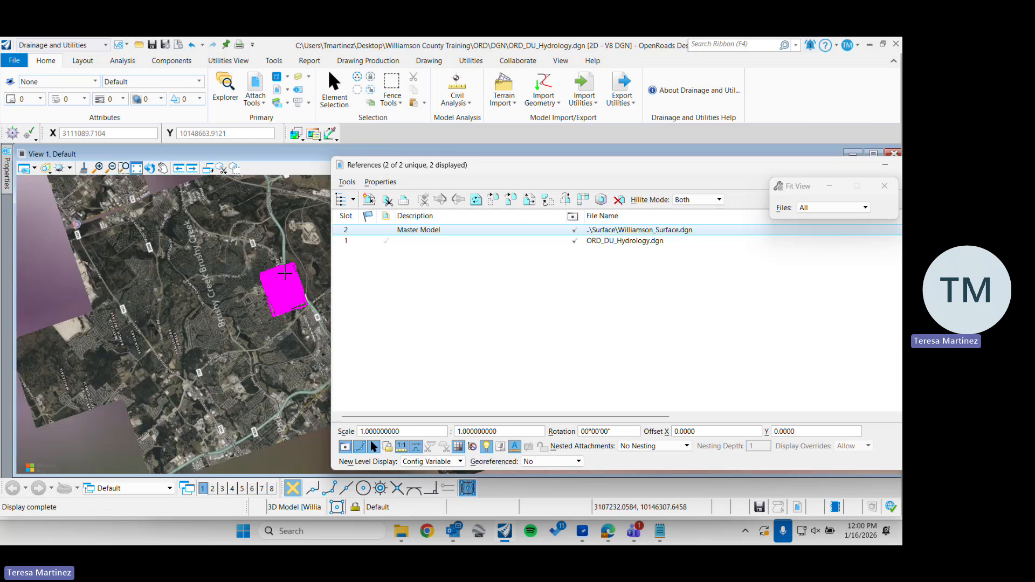
pyautogui.scroll(2, 284, 274)
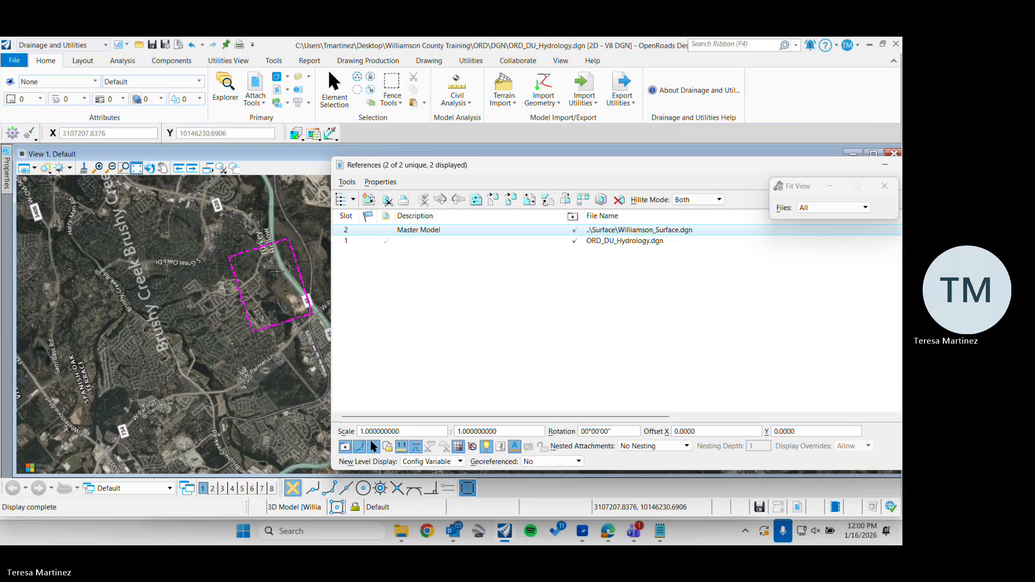
pyautogui.scroll(2, 276, 272)
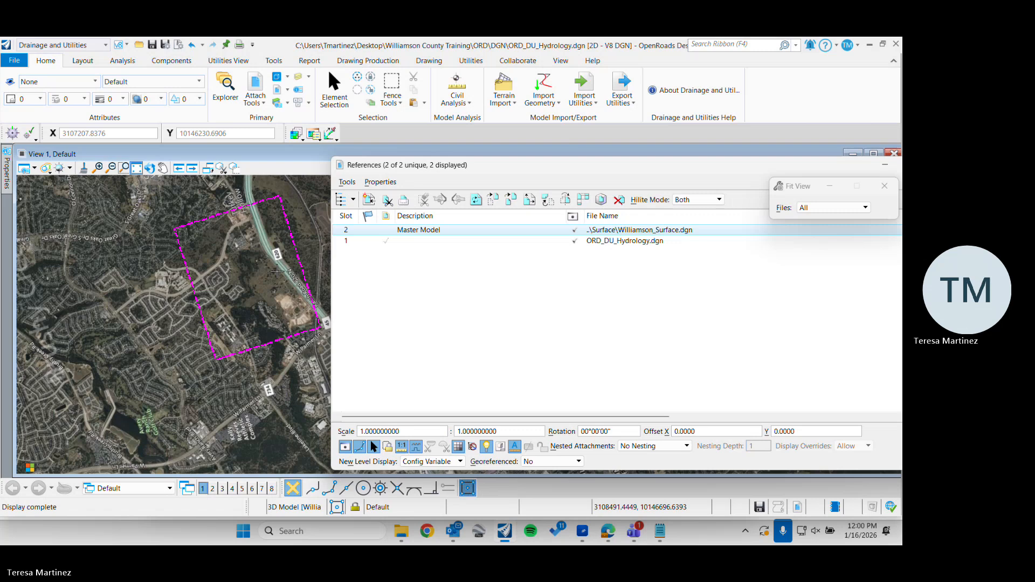
pyautogui.scroll(2, 276, 271)
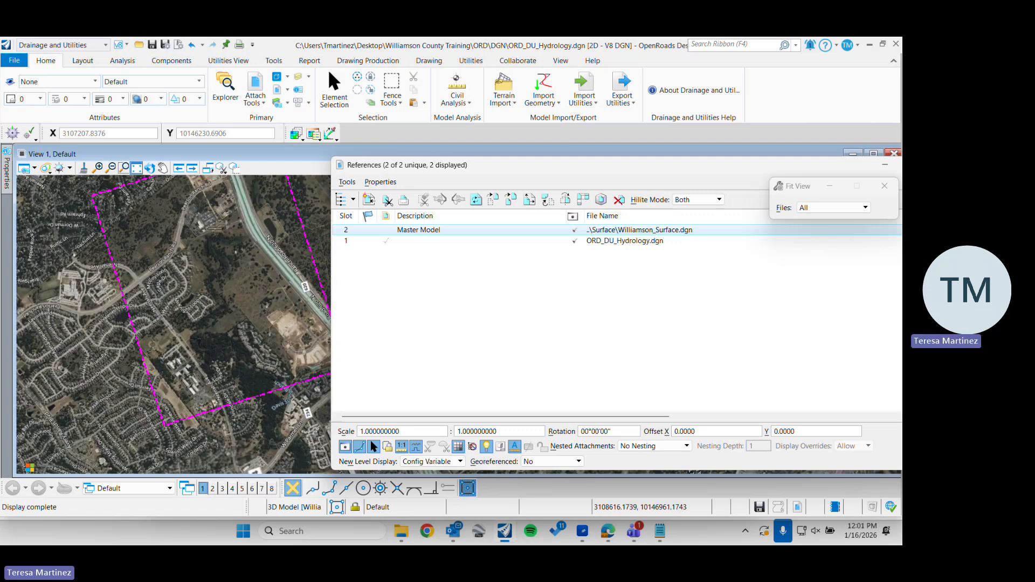
pyautogui.scroll(2, 247, 238)
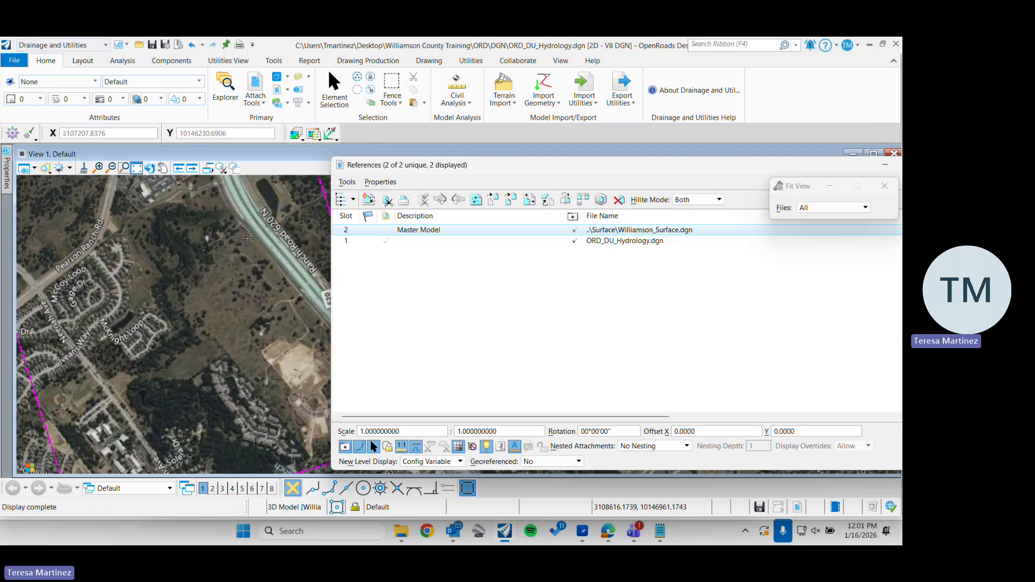
# Move the References dialog aside and close it to clear View 1 of the terrain and background map
pyautogui.scroll(2, 247, 239)
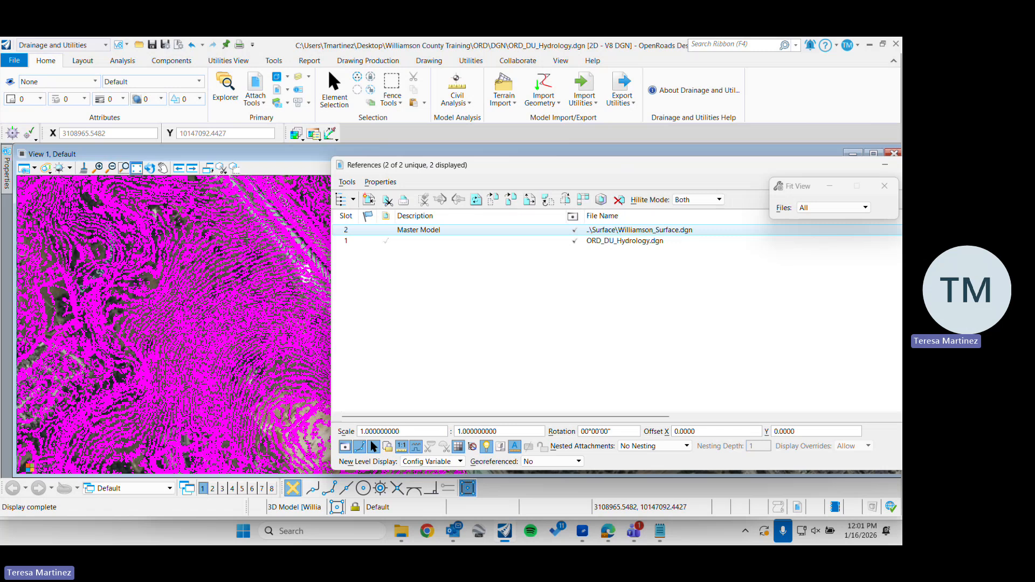
pyautogui.moveTo(783, 172); pyautogui.dragTo(647, 170)
pyautogui.click(803, 162)
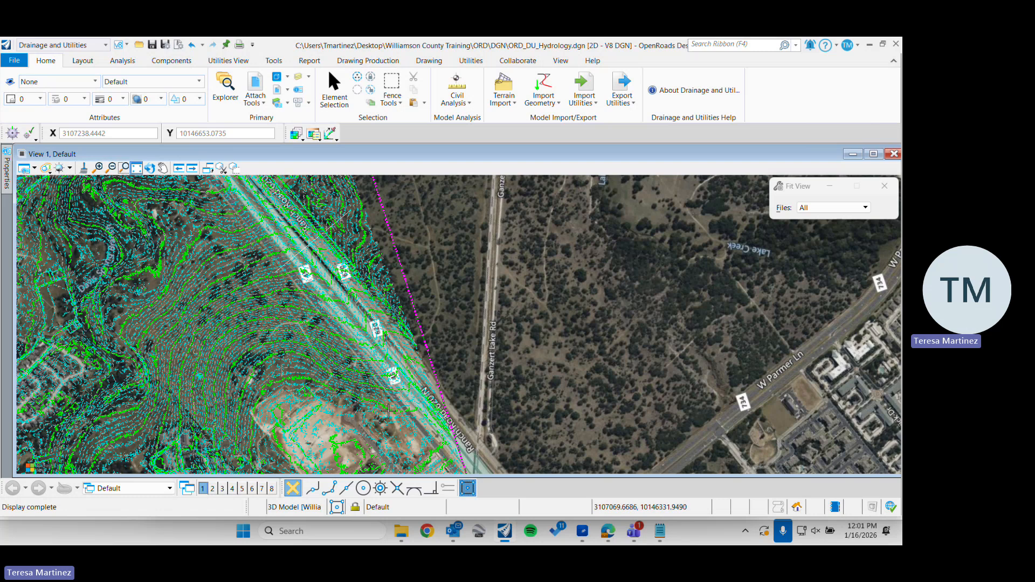
# Examine the map surroundings of the terrain surface along Ranch Road 620 N and W Parmer Ln
pyautogui.click(163, 169)
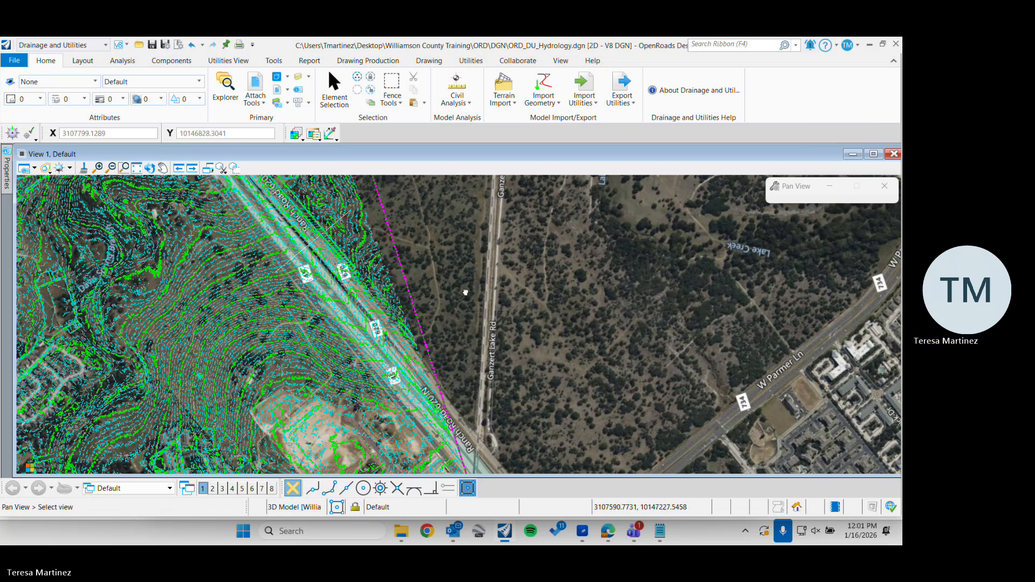
pyautogui.moveTo(466, 293); pyautogui.dragTo(418, 212)
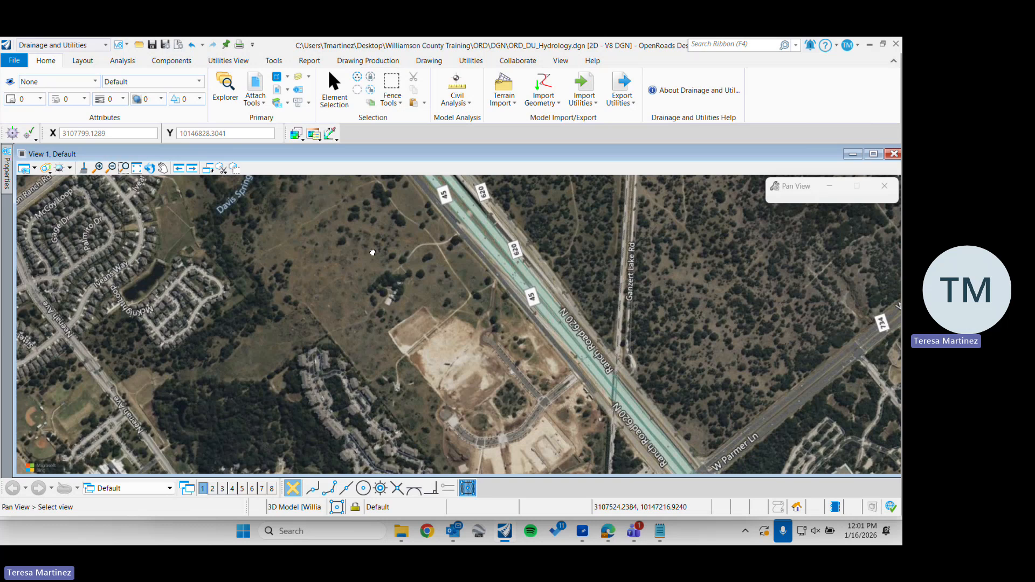
pyautogui.scroll(-2, 373, 253)
pyautogui.moveTo(272, 313); pyautogui.dragTo(372, 253)
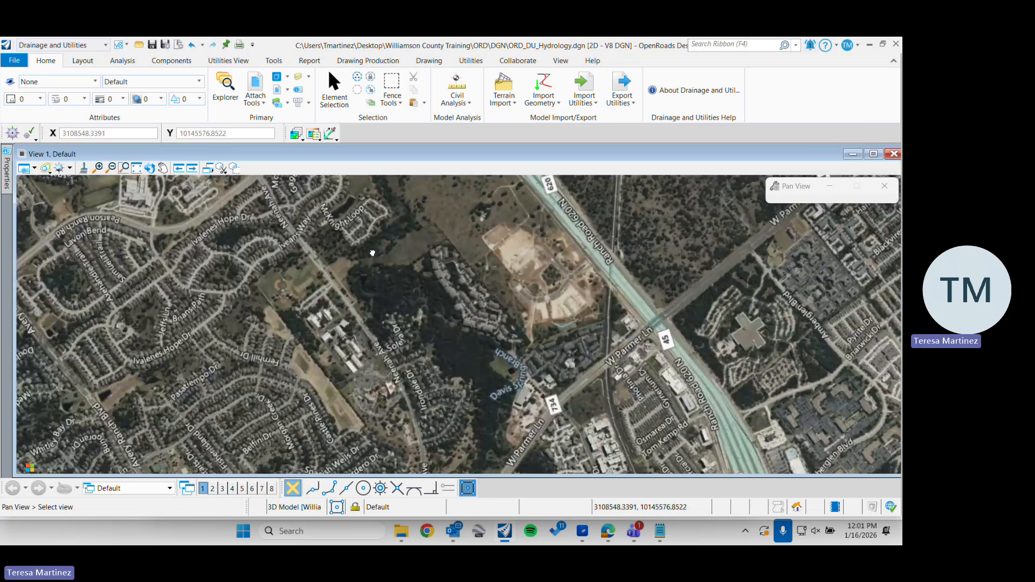
pyautogui.scroll(-2, 371, 253)
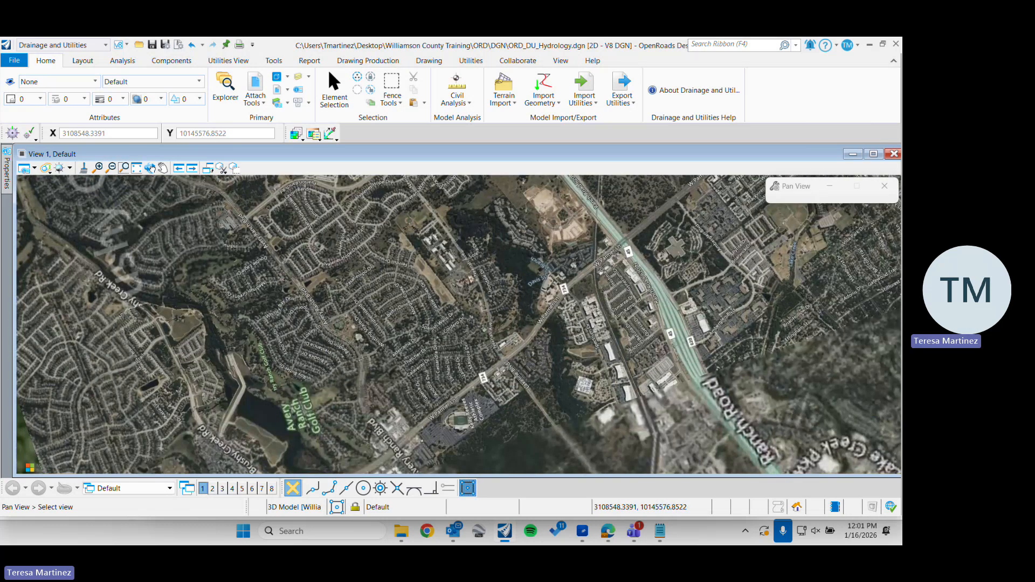
pyautogui.scroll(-1, 145, 169)
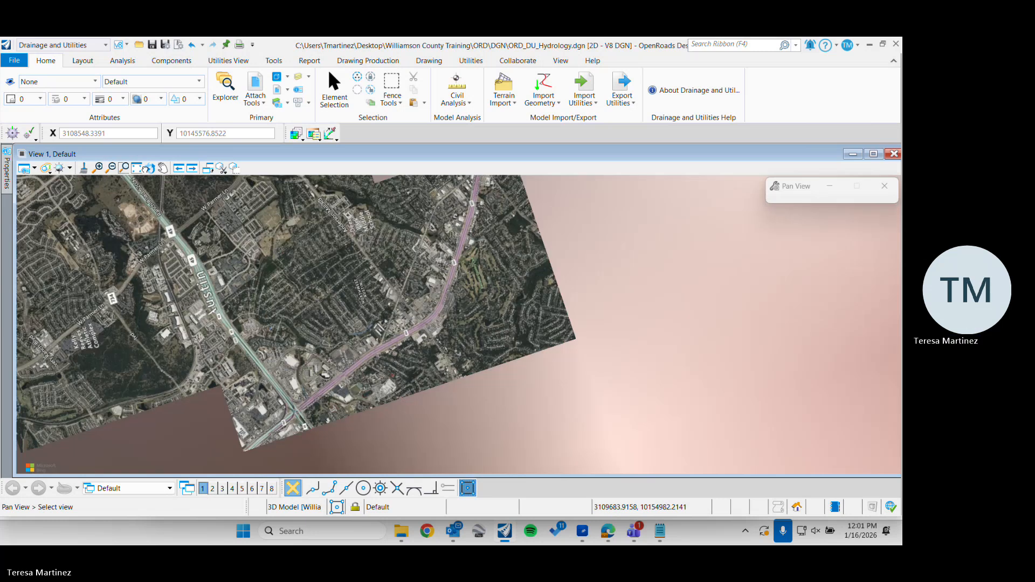
pyautogui.scroll(-2, 144, 171)
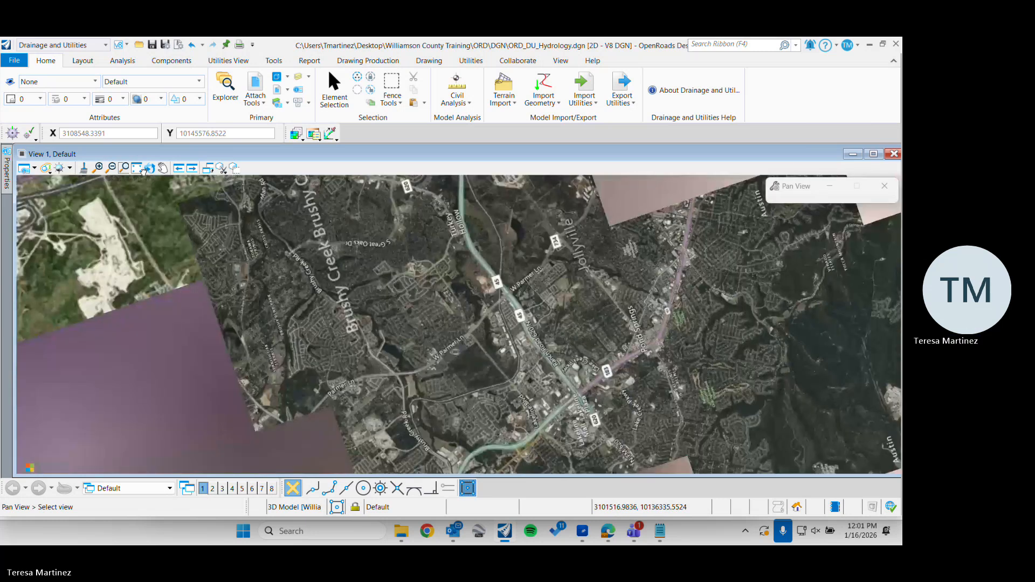
# Rotate View 1 with the 2 Points method until the Ranch Road 620 N corridor runs roughly horizontally beneath the terrain
pyautogui.click(145, 169)
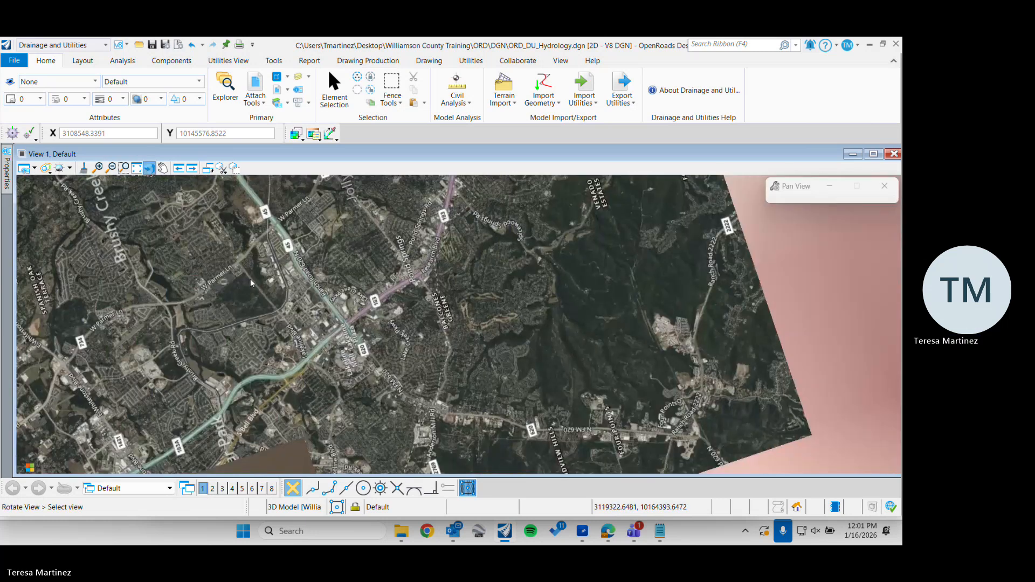
pyautogui.scroll(3, 250, 279)
pyautogui.click(149, 173)
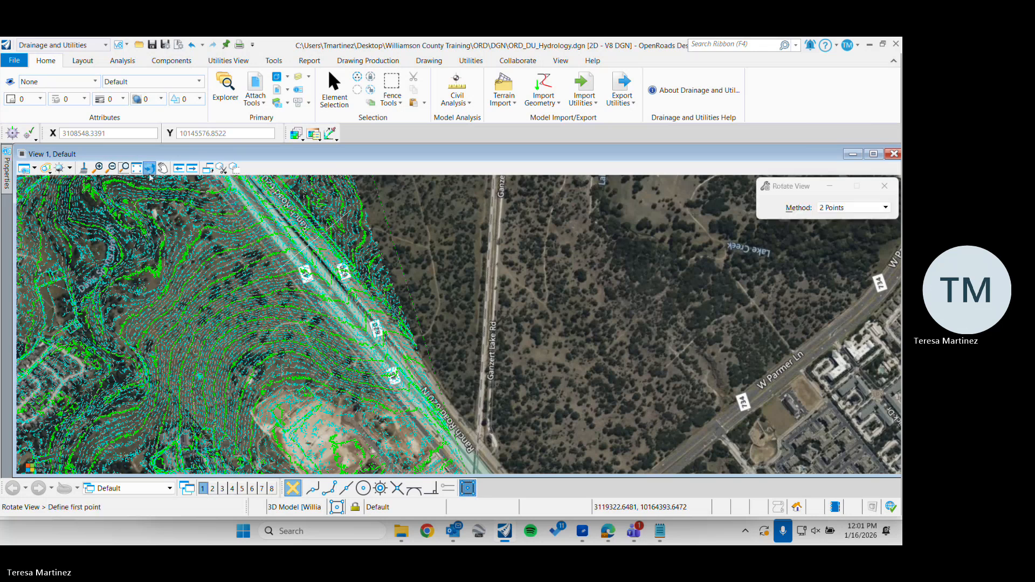
pyautogui.click(411, 407)
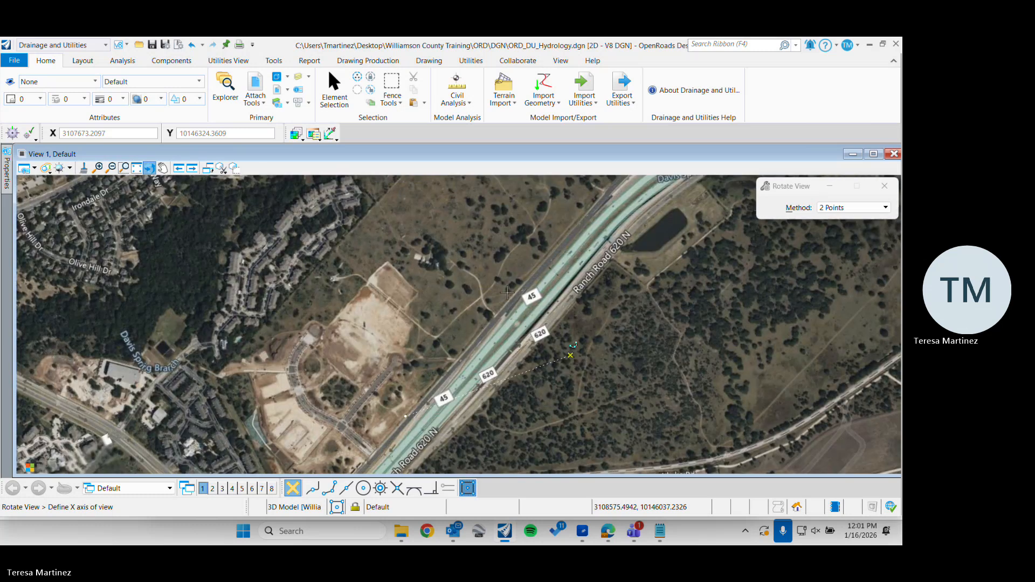
pyautogui.click(507, 293)
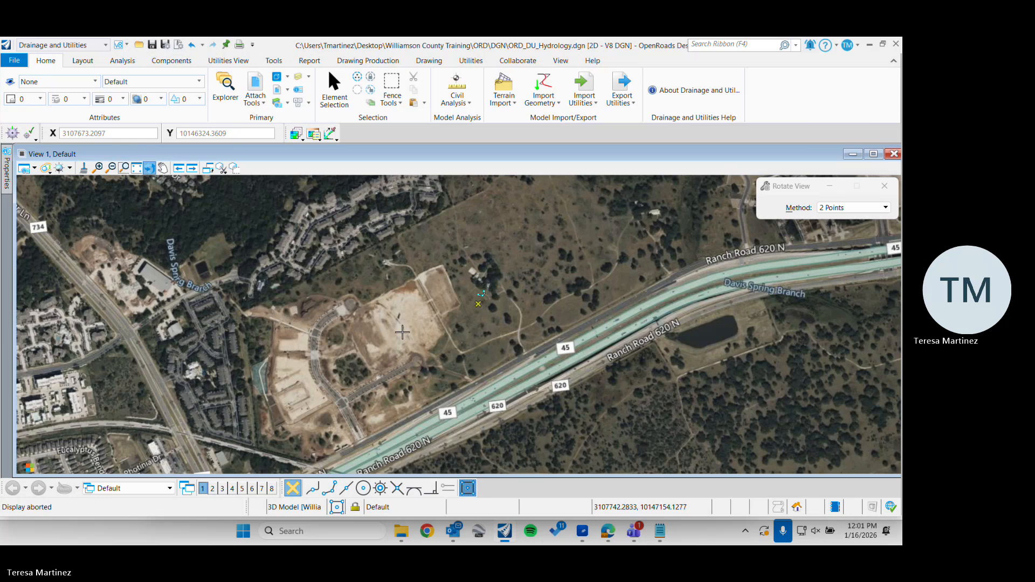
pyautogui.scroll(-2, 402, 332)
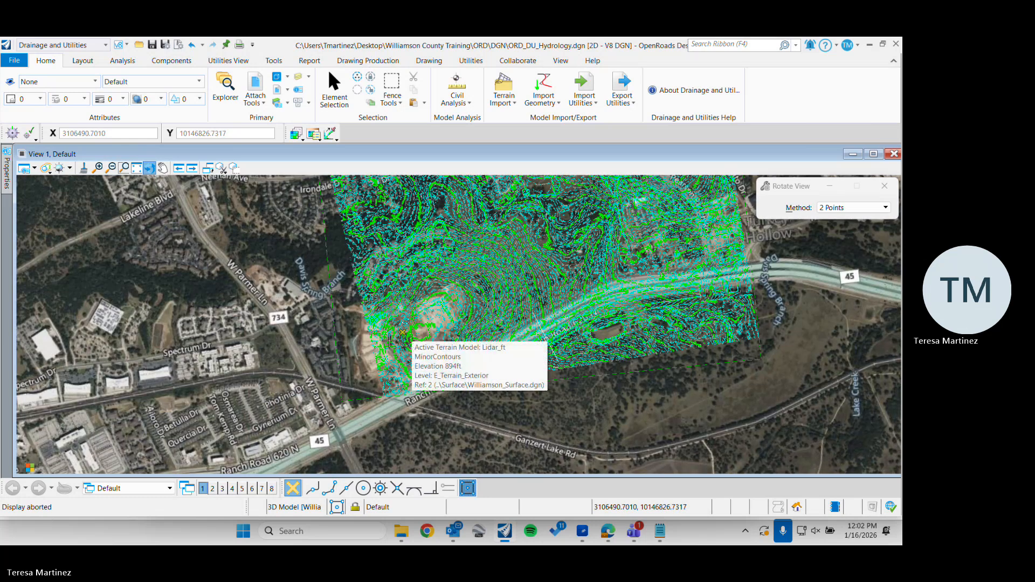
pyautogui.click(348, 401)
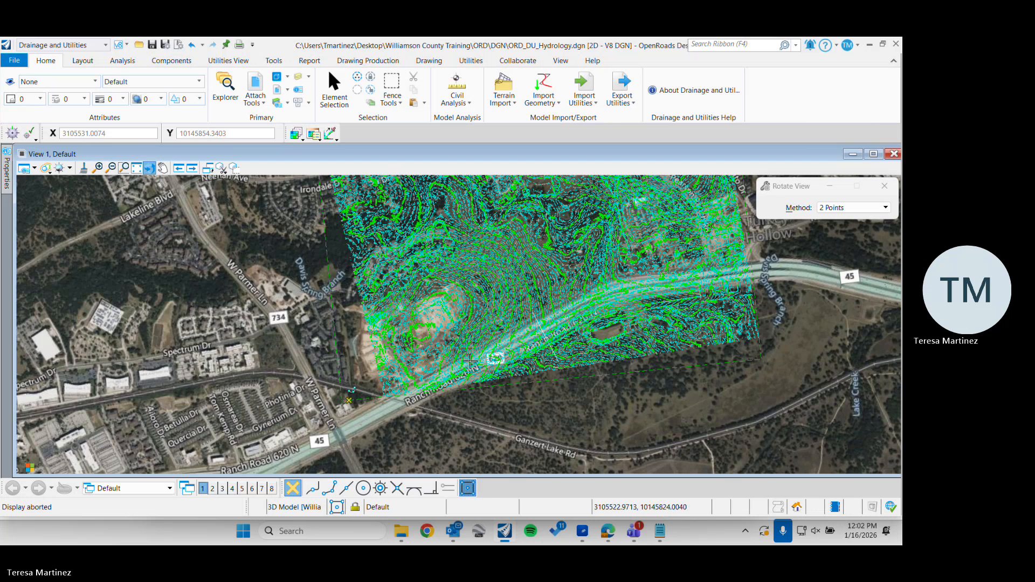
pyautogui.click(470, 360)
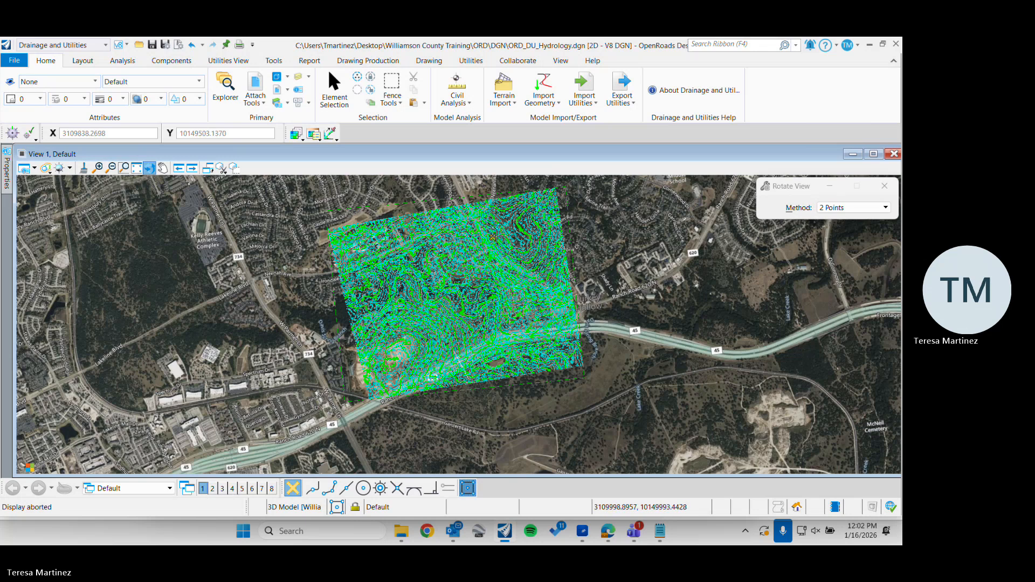
# Close the References dialog and set the Williamson_Surface terrain as the active terrain model by its boundary
pyautogui.scroll(2, 494, 236)
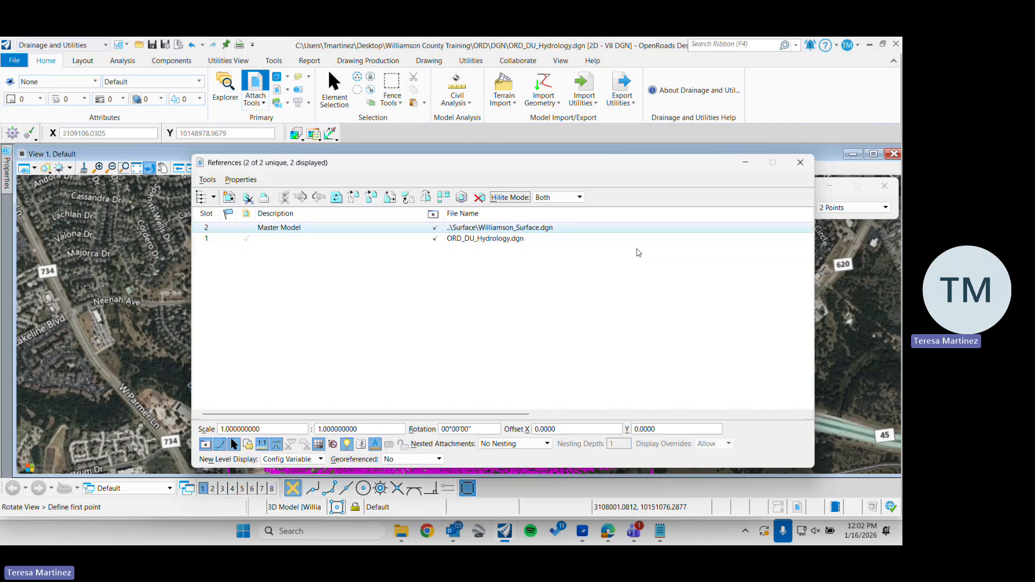
pyautogui.click(800, 162)
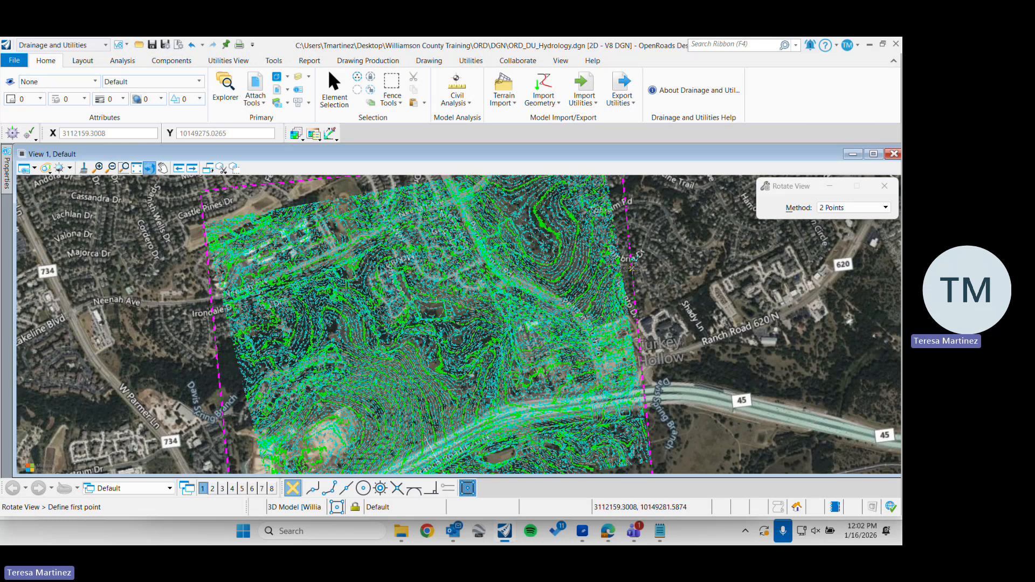
pyautogui.click(330, 85)
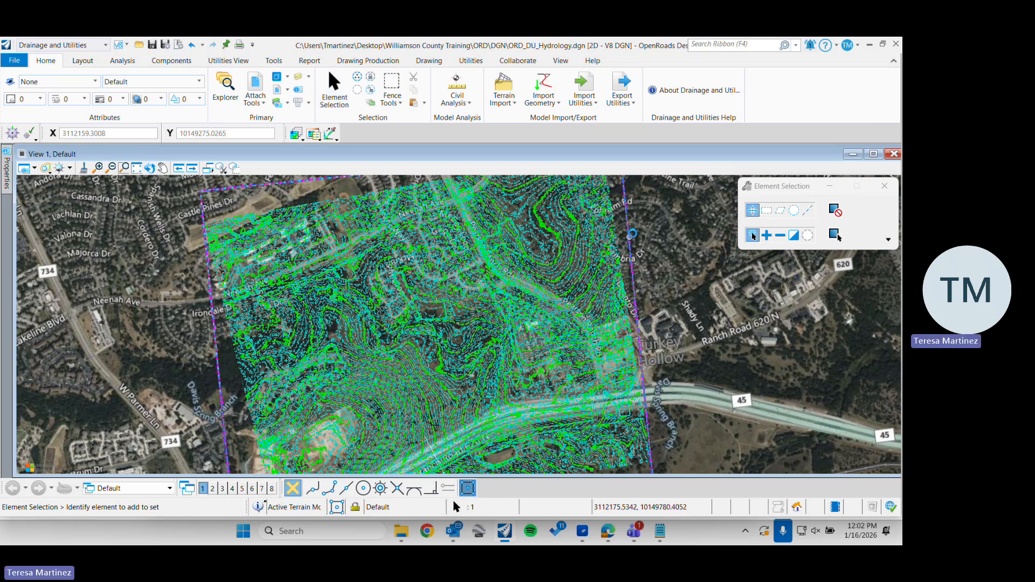
pyautogui.click(629, 237)
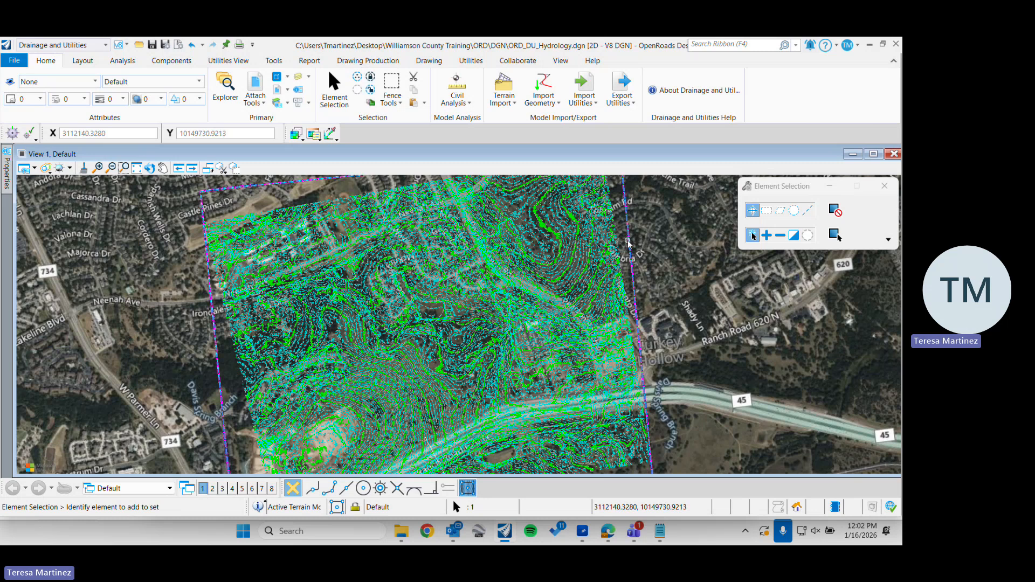
pyautogui.moveTo(628, 242)
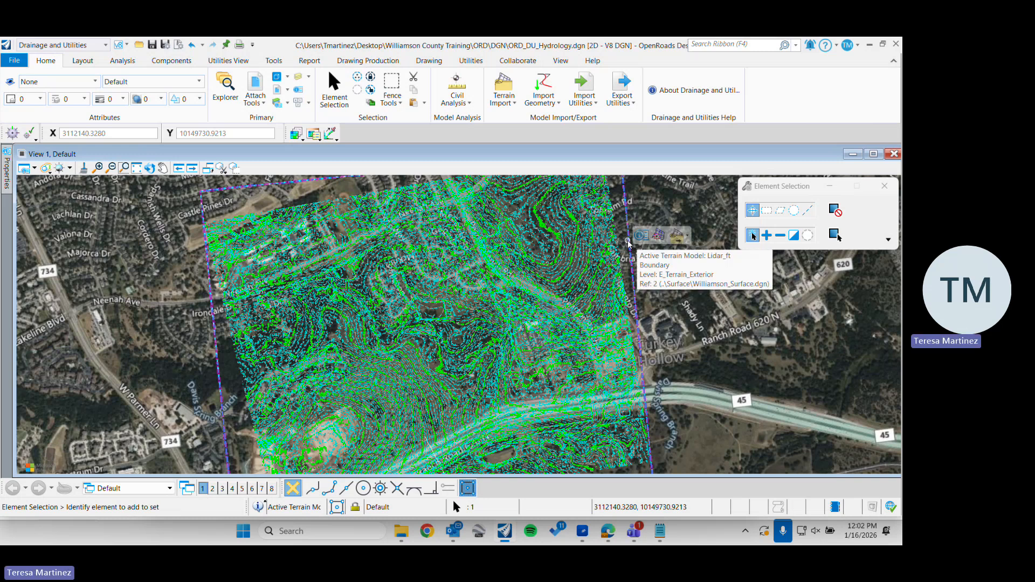
pyautogui.click(661, 235)
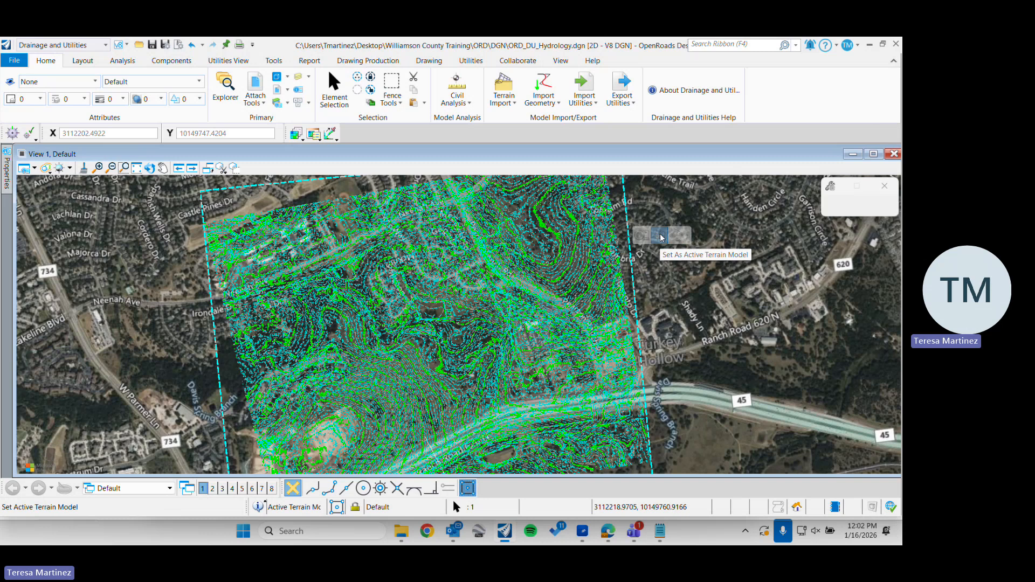
pyautogui.moveTo(509, 330)
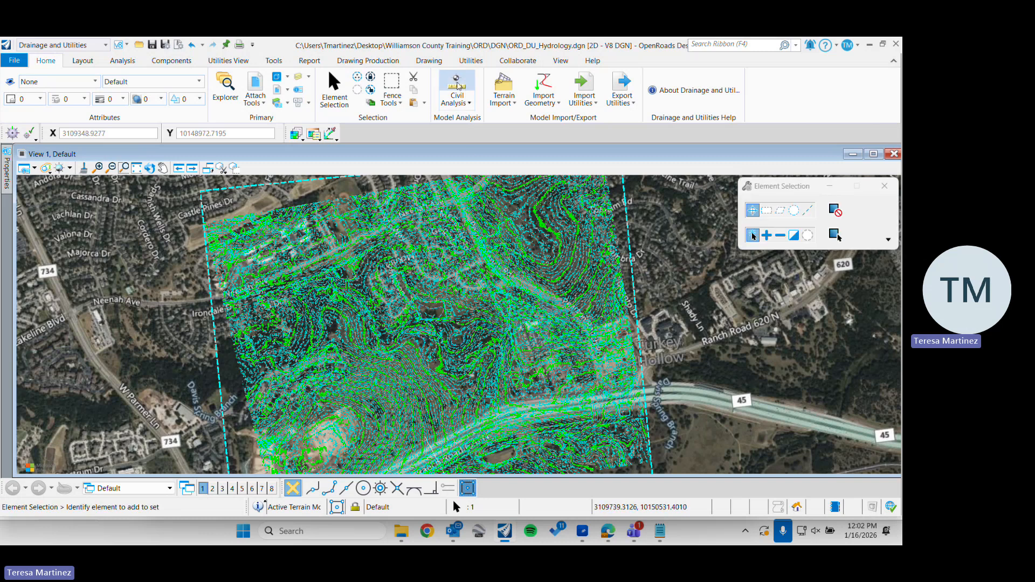
pyautogui.click(459, 87)
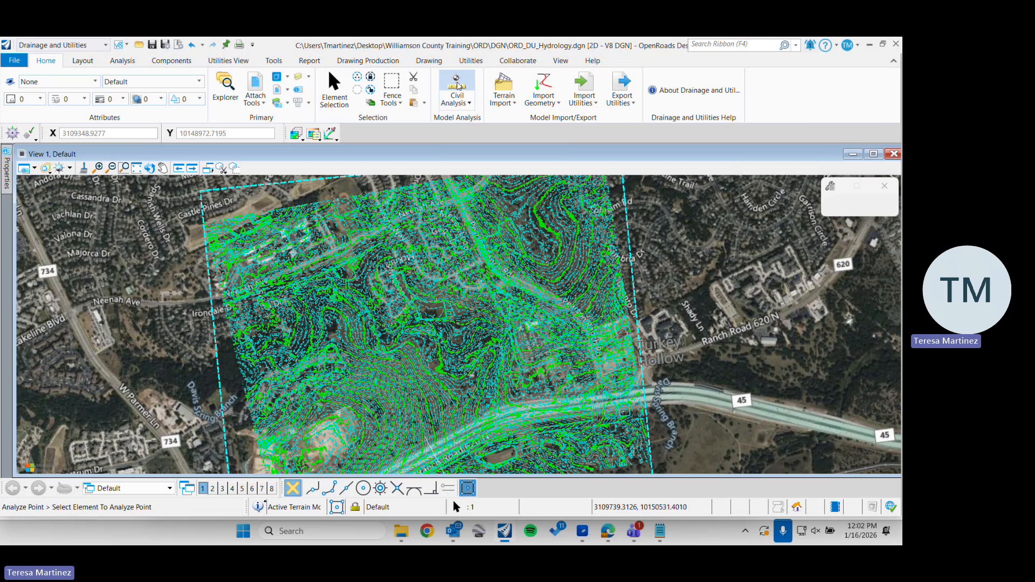
pyautogui.click(454, 102)
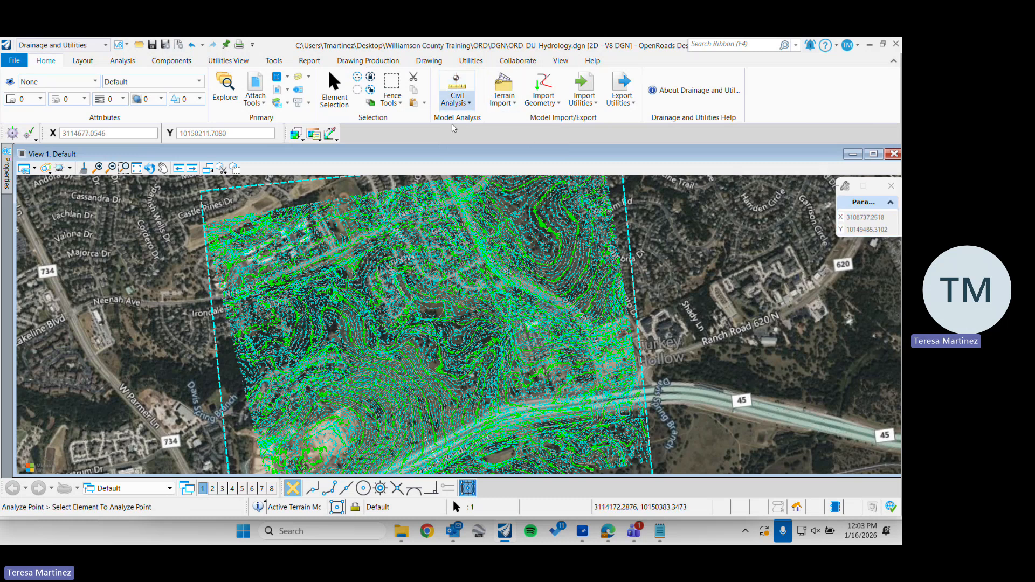
pyautogui.click(466, 119)
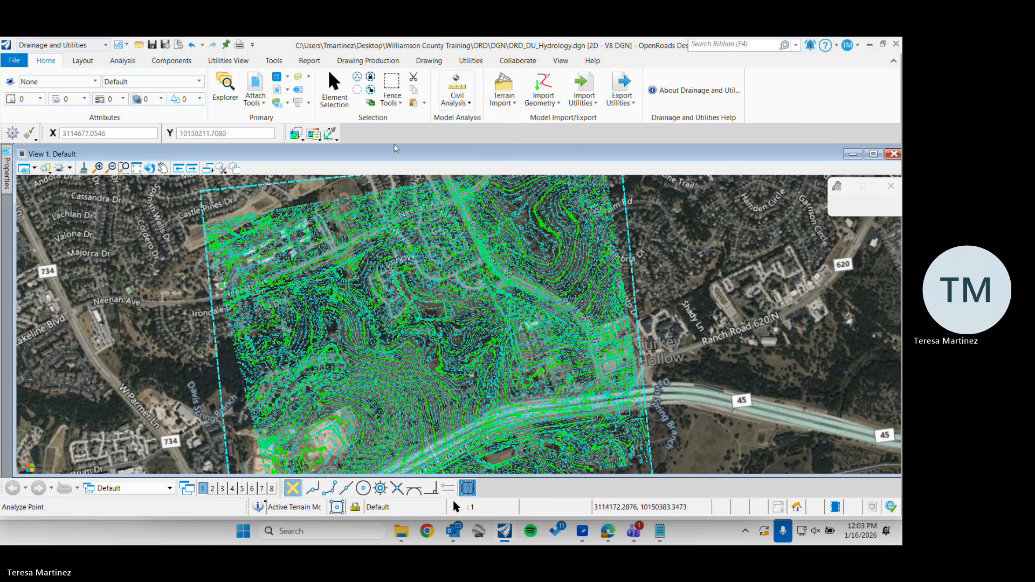
pyautogui.click(452, 106)
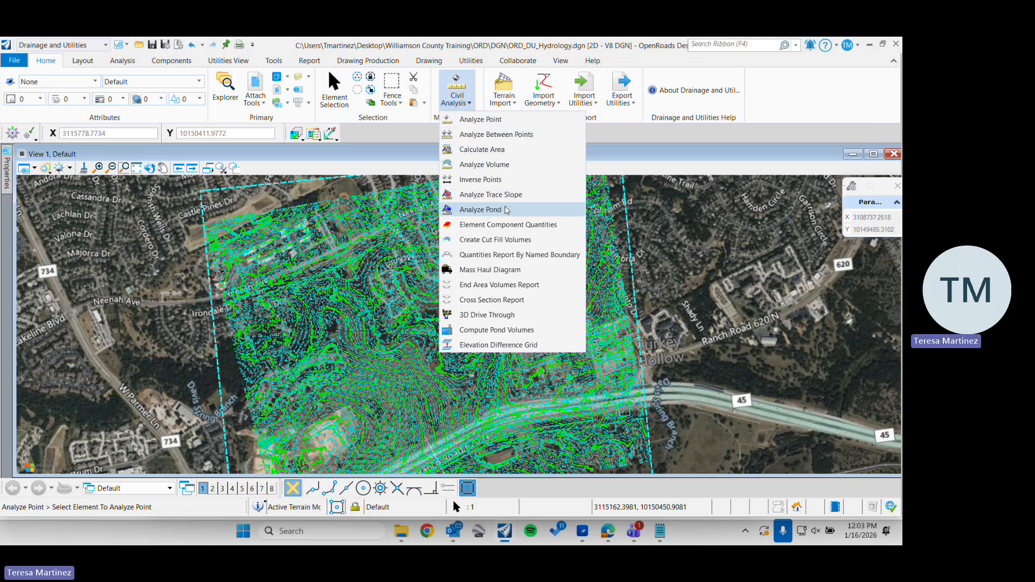
pyautogui.click(491, 195)
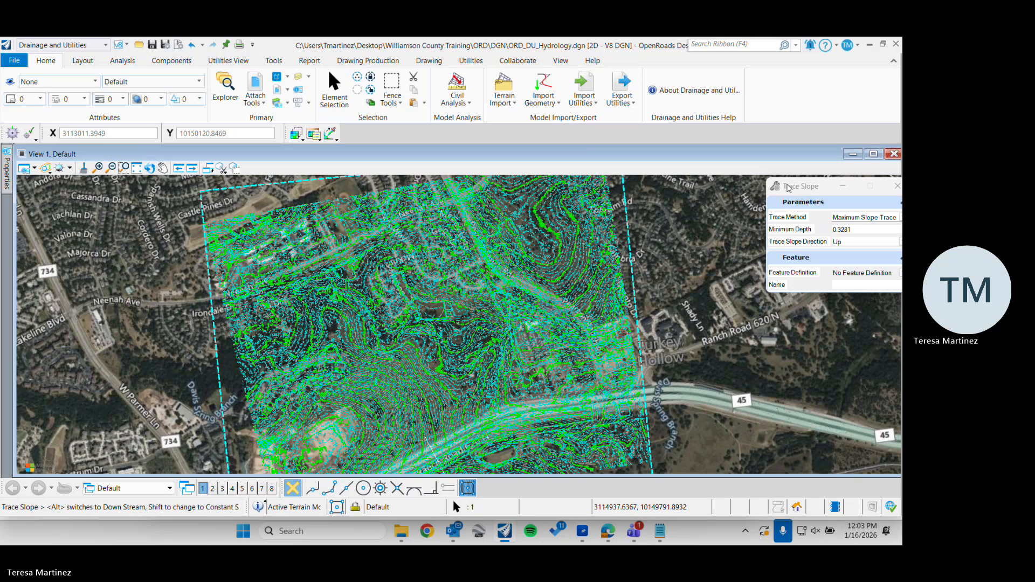
pyautogui.moveTo(789, 188); pyautogui.dragTo(719, 200)
# Check elevation, slope and aspect with Analyze Point at several terrain locations, including the area between the housing and Davis Spring Branch
pyautogui.click(457, 89)
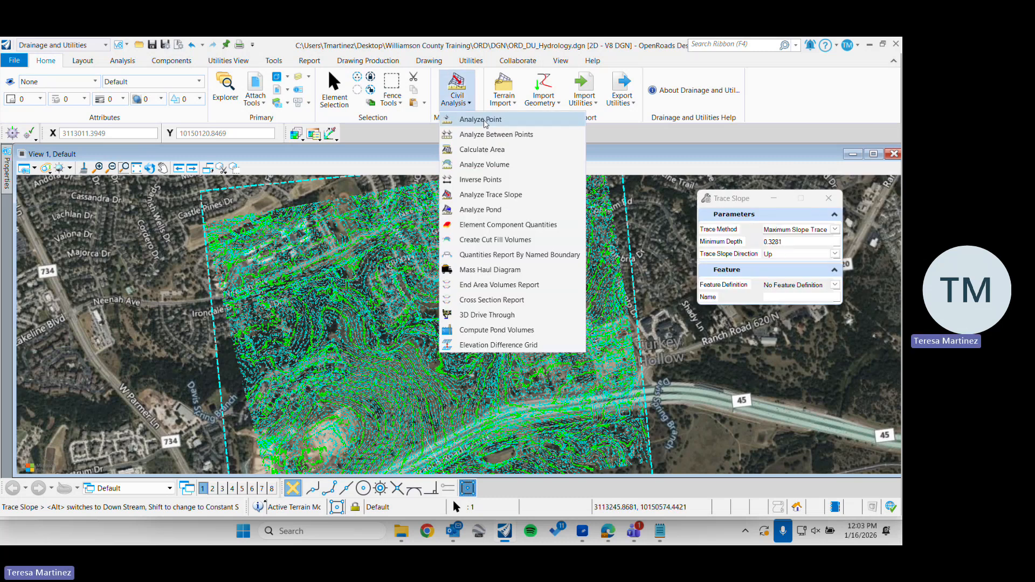
pyautogui.click(483, 120)
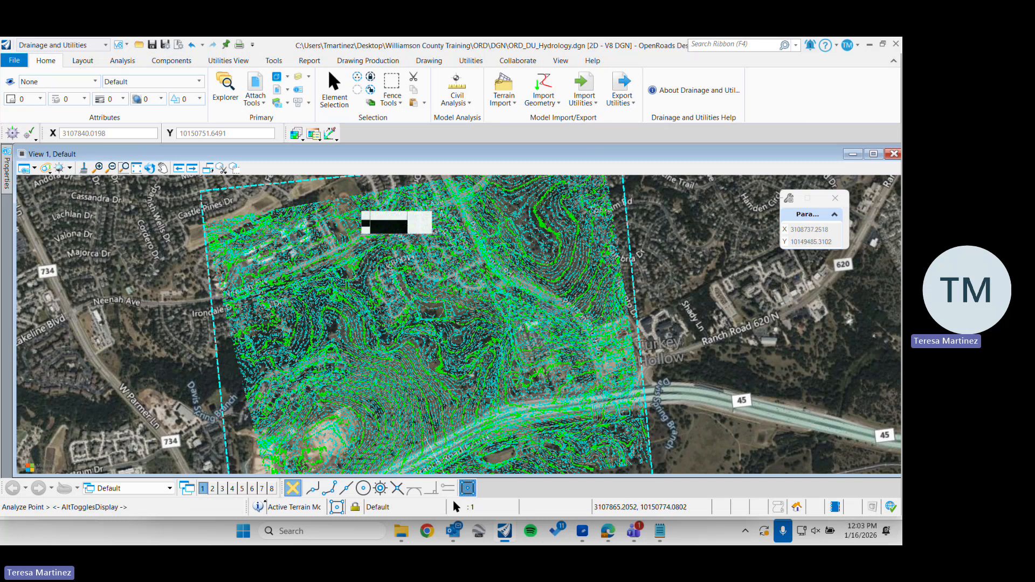
pyautogui.click(357, 208)
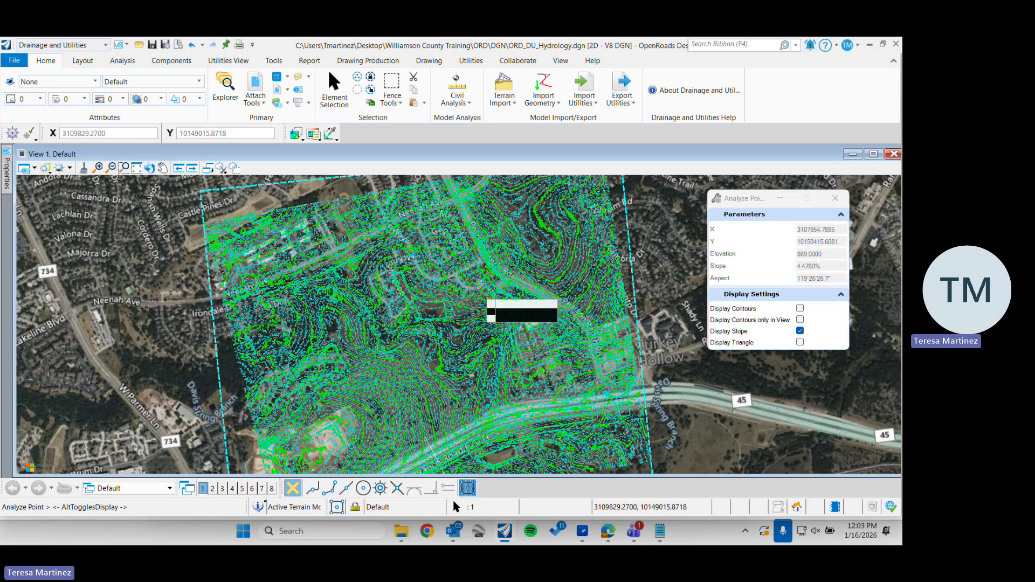
pyautogui.scroll(2, 489, 291)
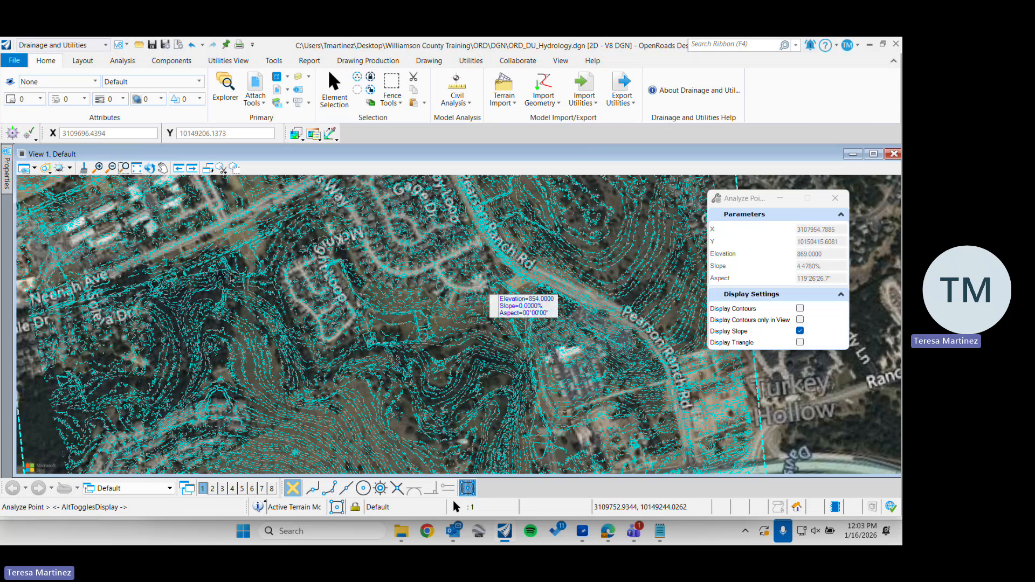
pyautogui.scroll(2, 490, 294)
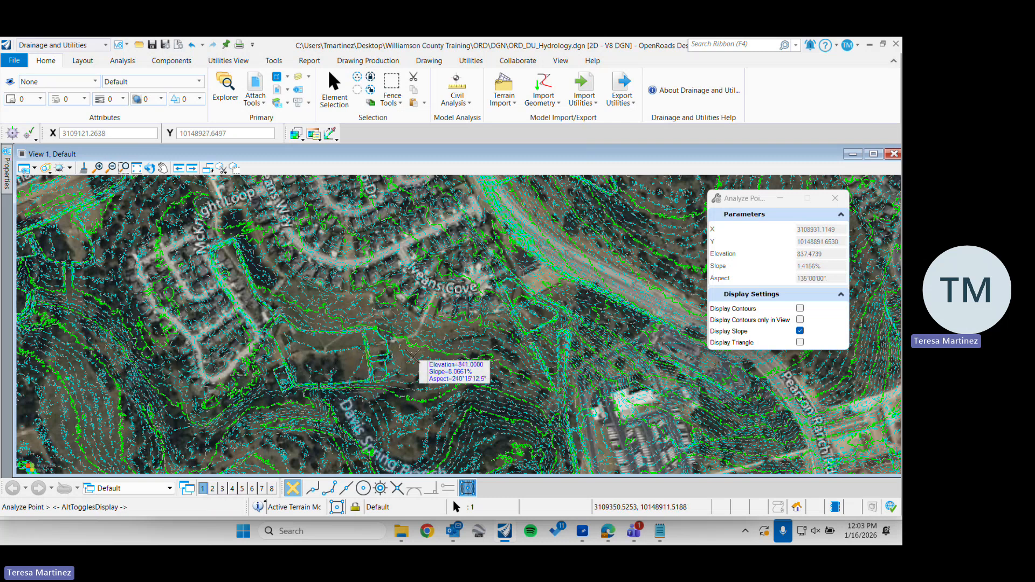
pyautogui.click(417, 364)
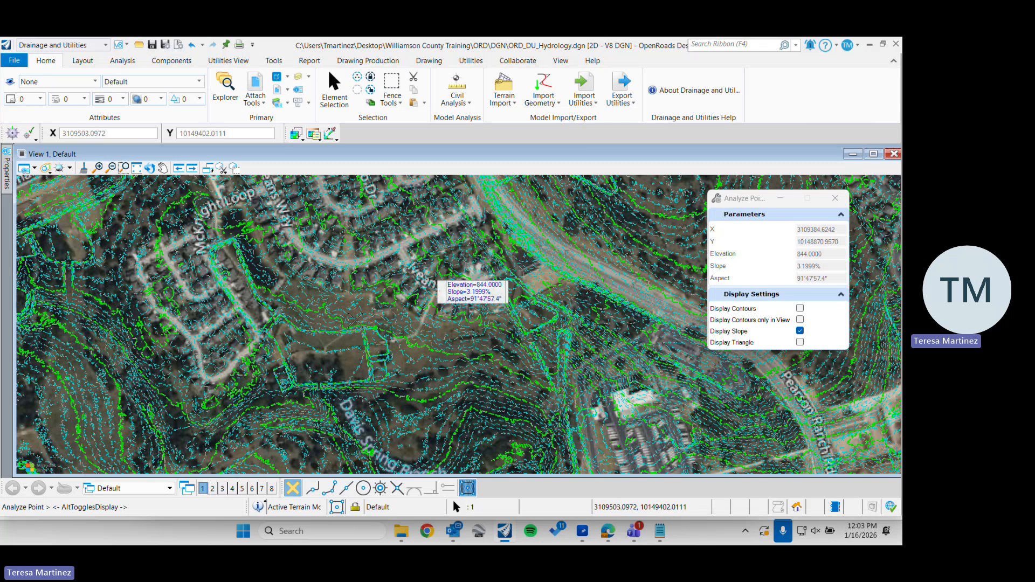
pyautogui.scroll(-3, 430, 272)
pyautogui.click(333, 77)
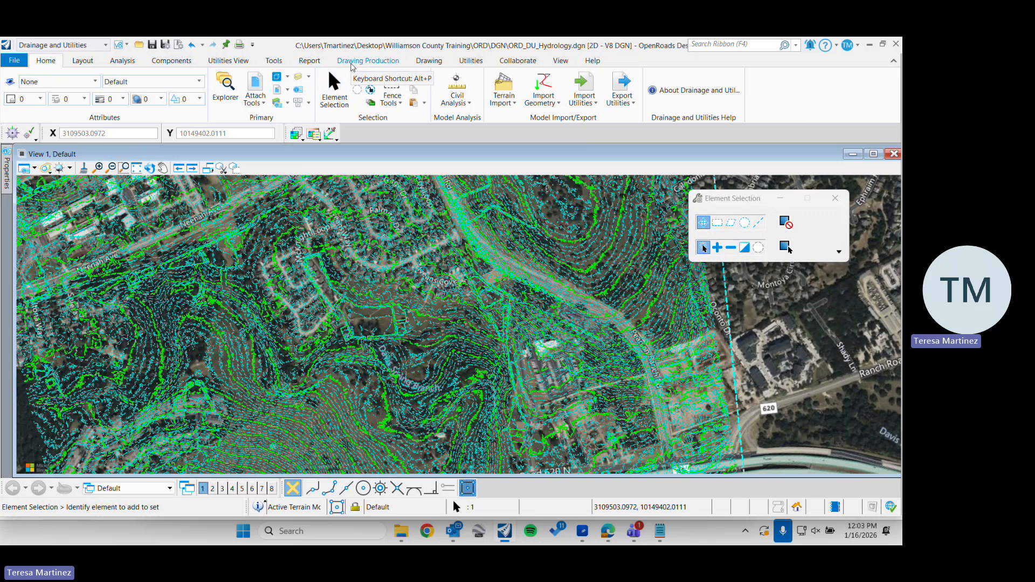
pyautogui.moveTo(386, 360); pyautogui.dragTo(388, 257, button='middle')
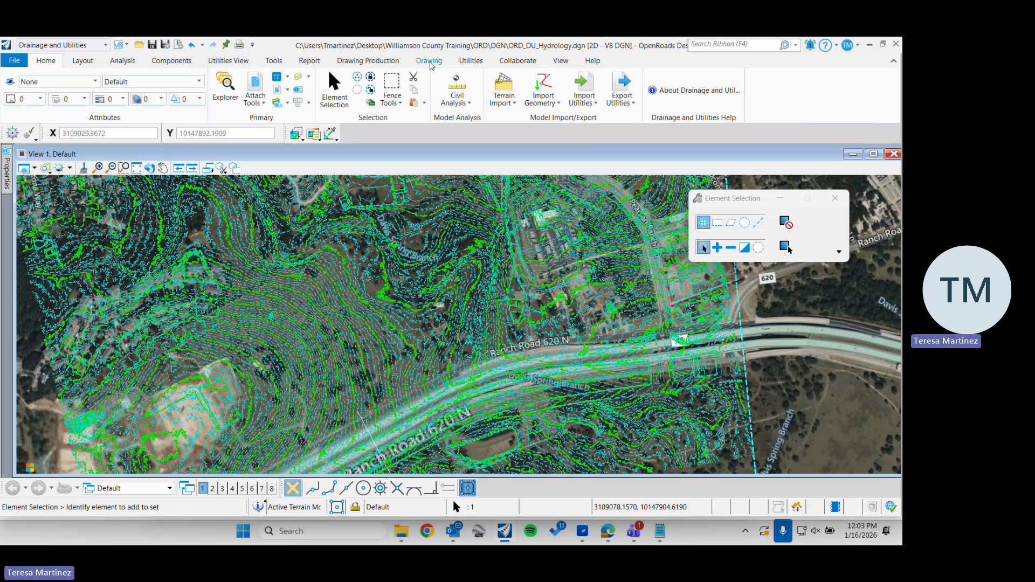
# Draw a straight SmartLine spanning about 1230 by 980 ft from the cleared building site across the contours toward Davis Spring Branch
pyautogui.click(429, 61)
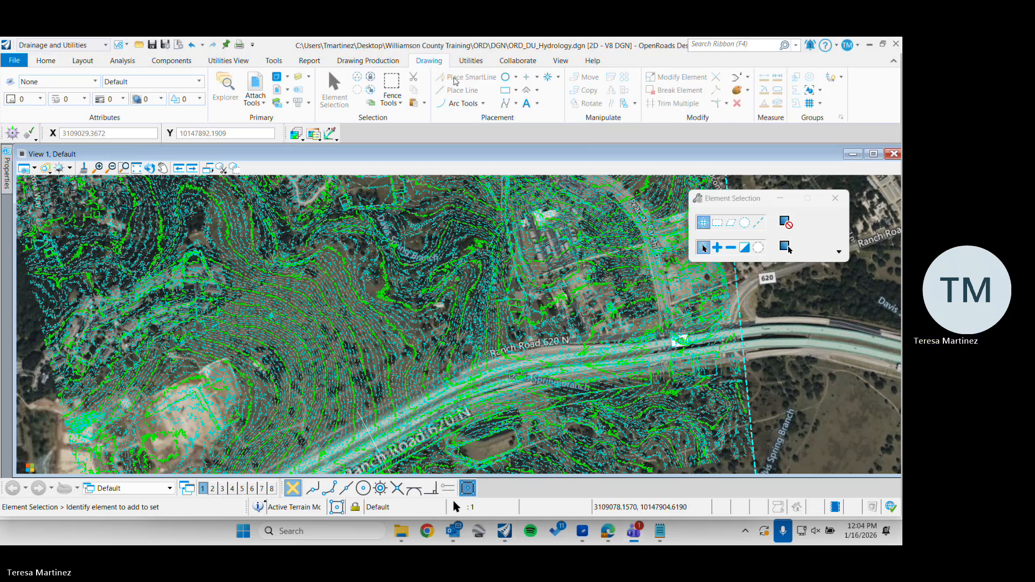
pyautogui.click(455, 82)
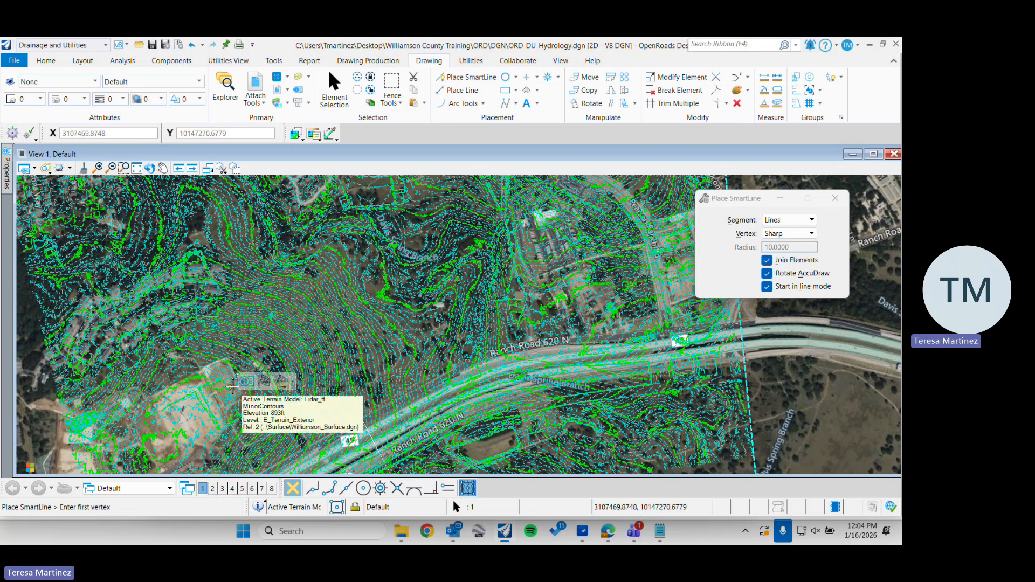
pyautogui.click(233, 385)
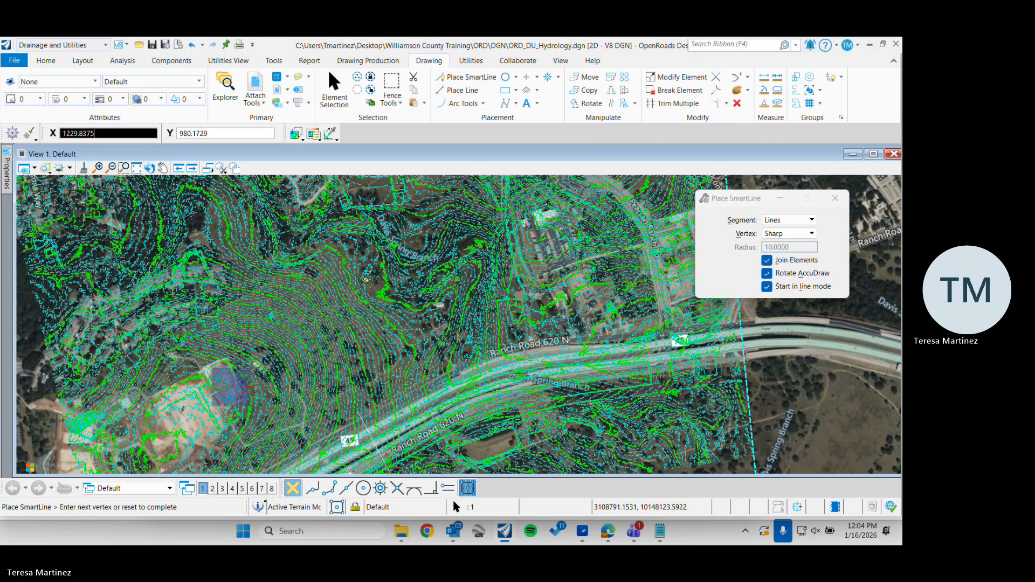
pyautogui.click(365, 280)
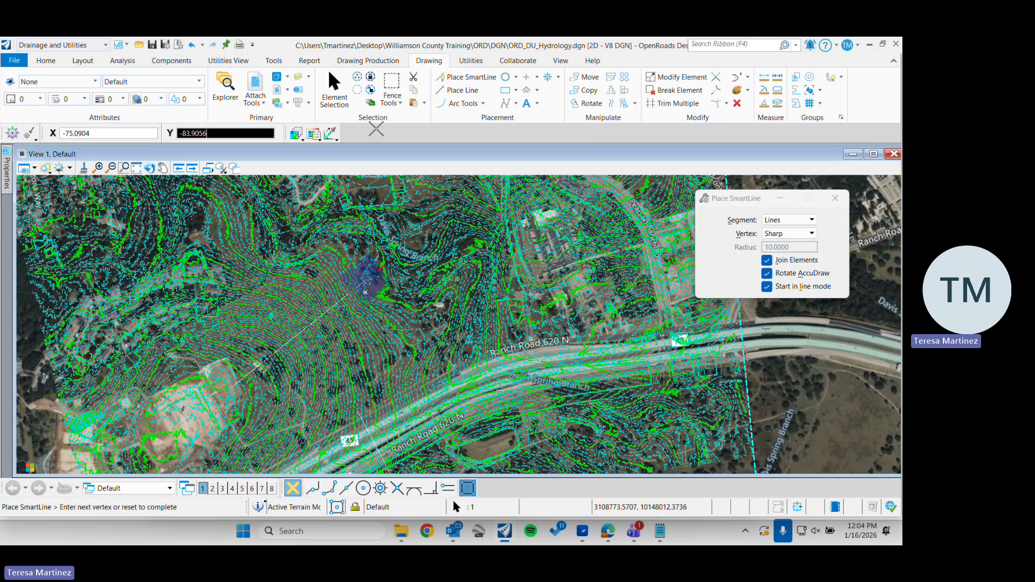
pyautogui.rightClick(365, 293)
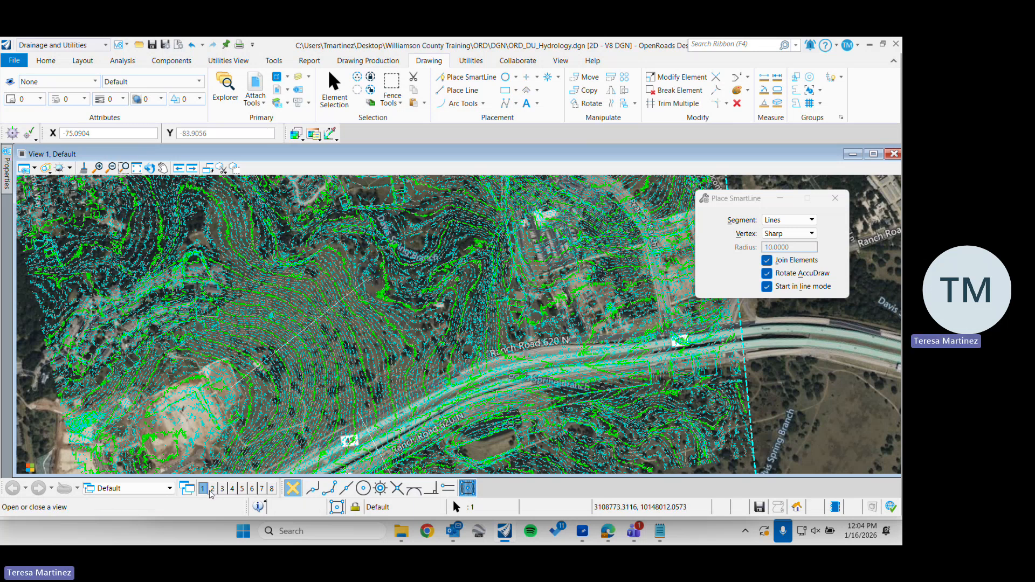
# Open View 2 and display the profile model of the drawn line in it
pyautogui.click(212, 488)
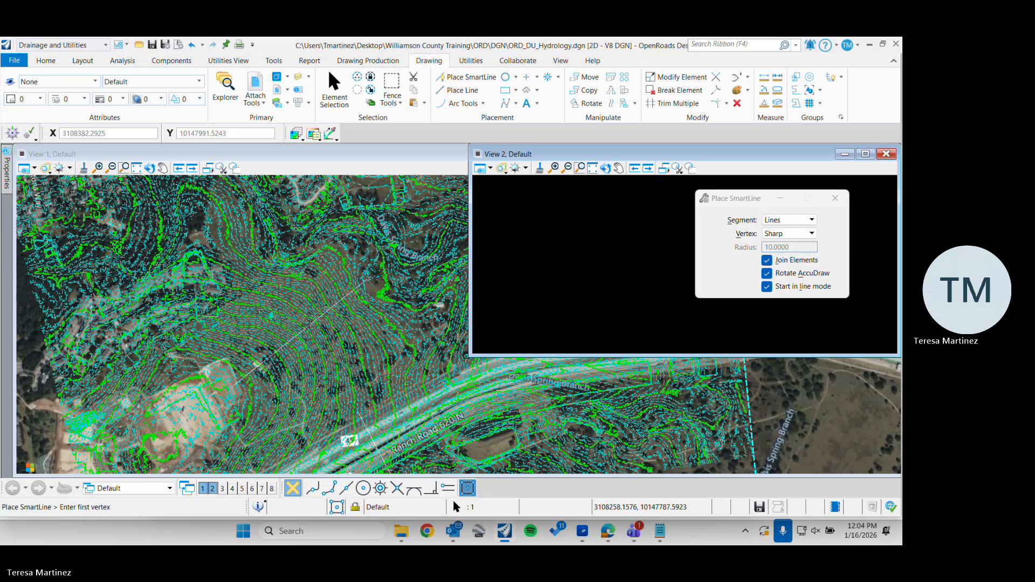
pyautogui.press('Escape')
pyautogui.click(335, 87)
pyautogui.click(310, 324)
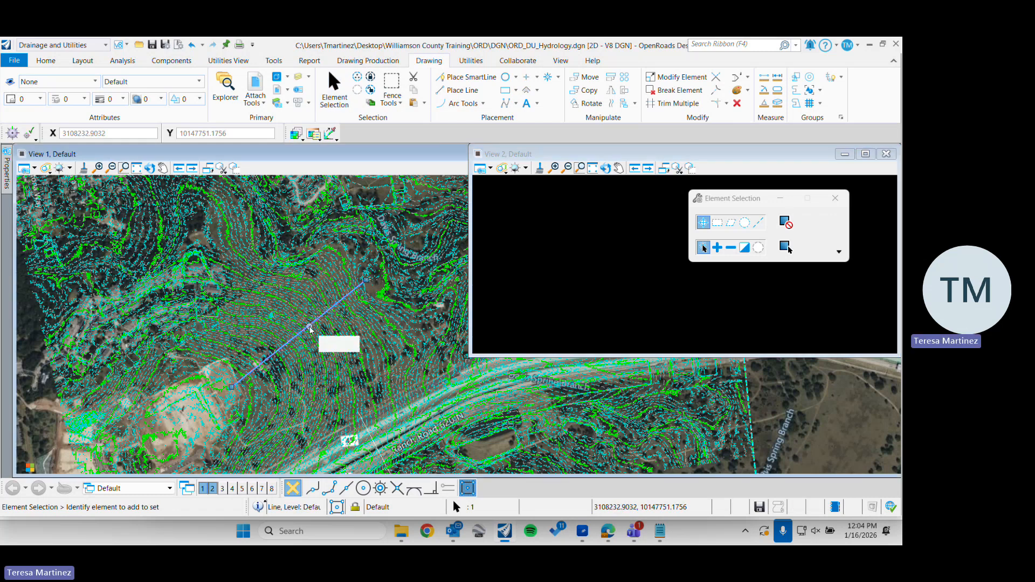
pyautogui.moveTo(310, 327)
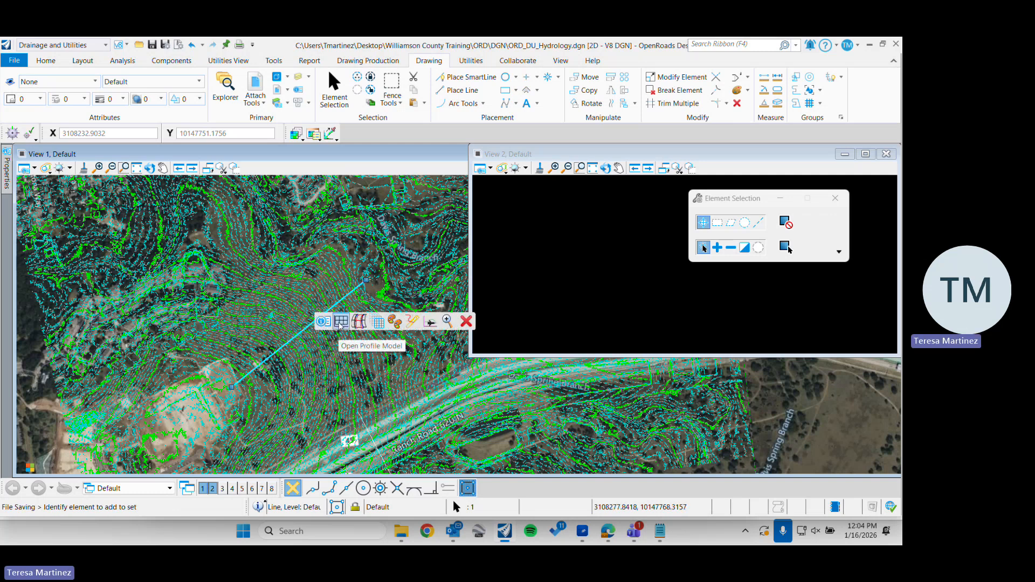
pyautogui.click(341, 323)
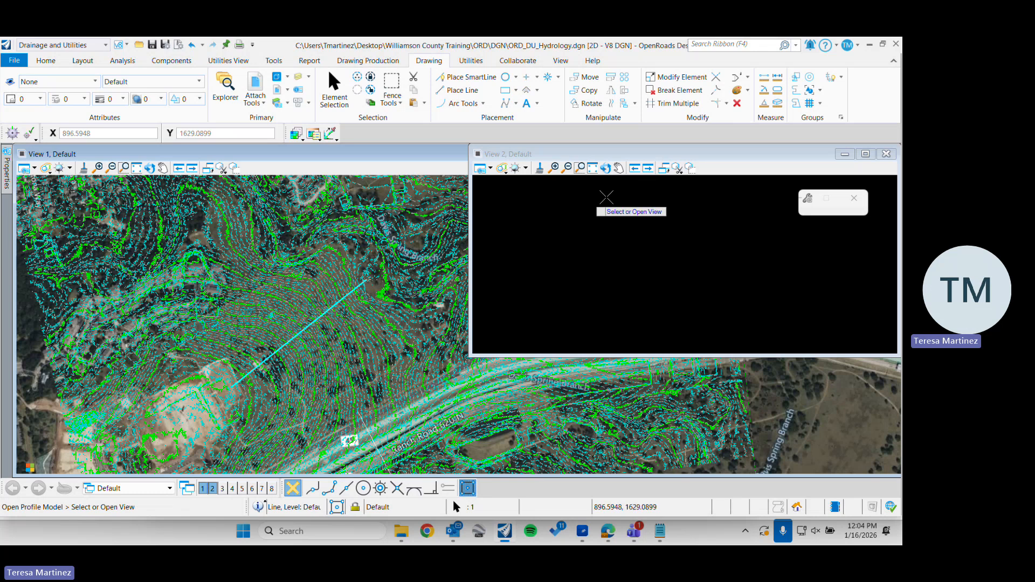
pyautogui.click(611, 250)
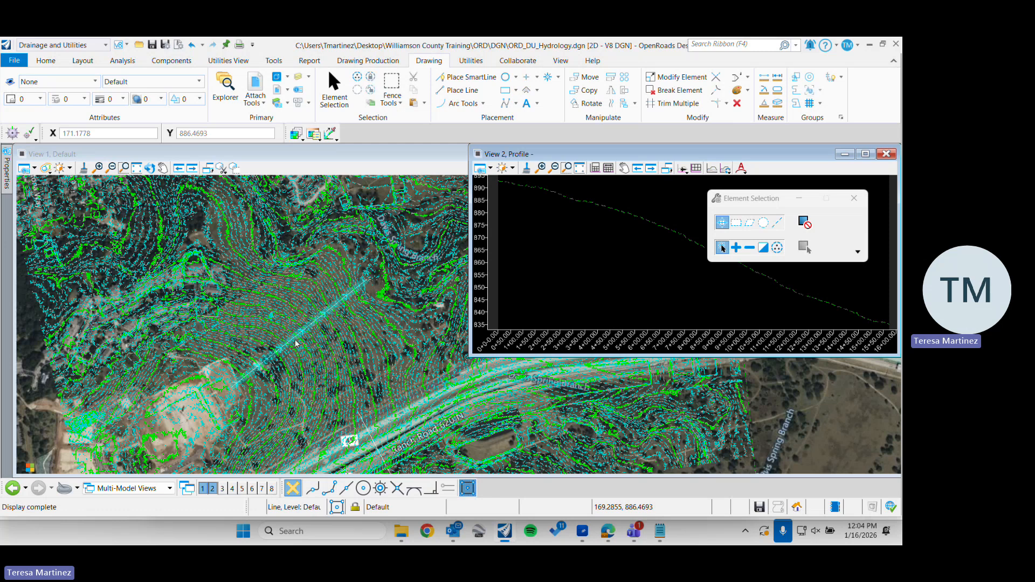
# Save the drawing settings, close the View 2 profile and deselect the line
pyautogui.click(334, 89)
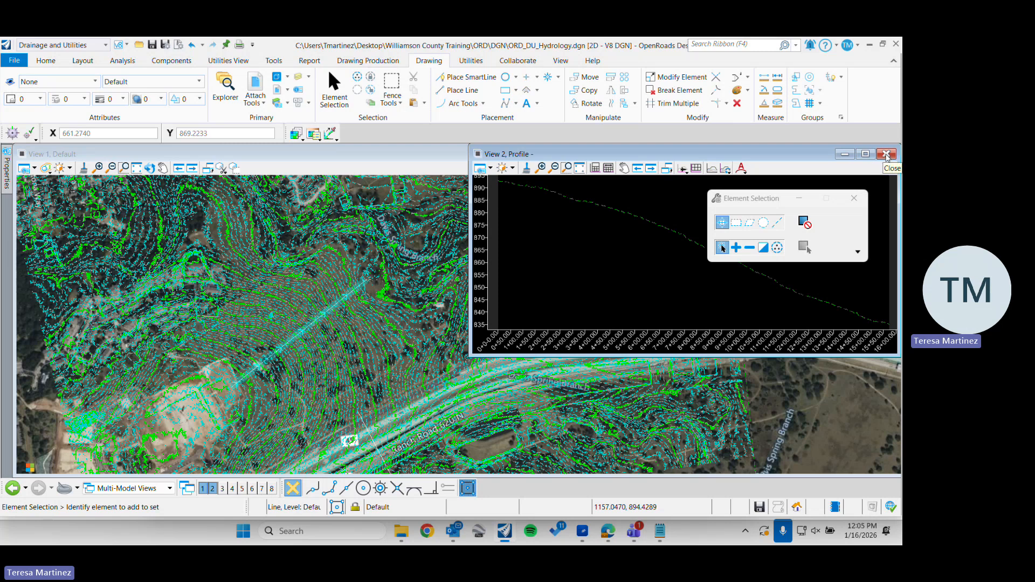
pyautogui.hotkey('ctrl', 's')
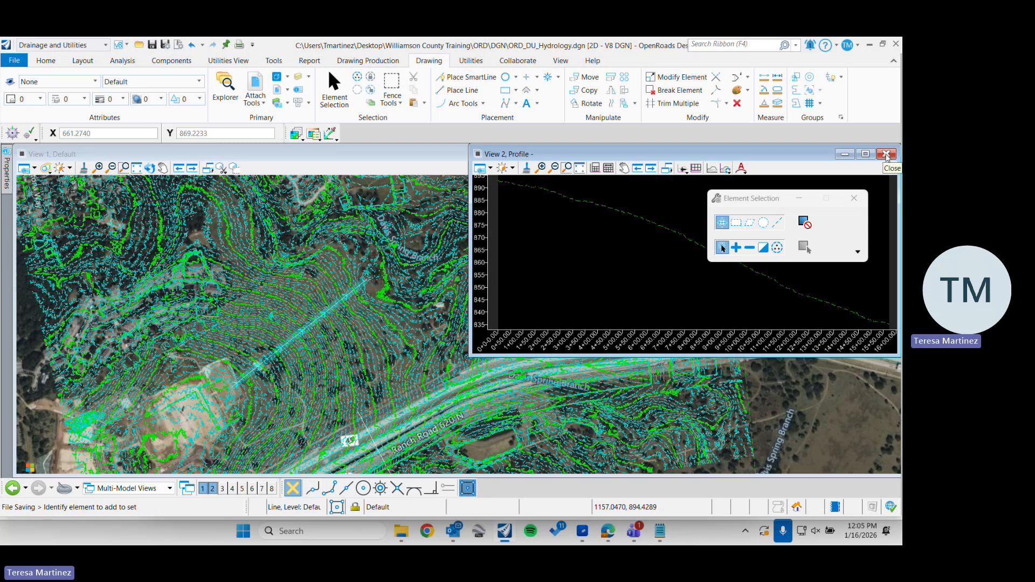
pyautogui.click(886, 154)
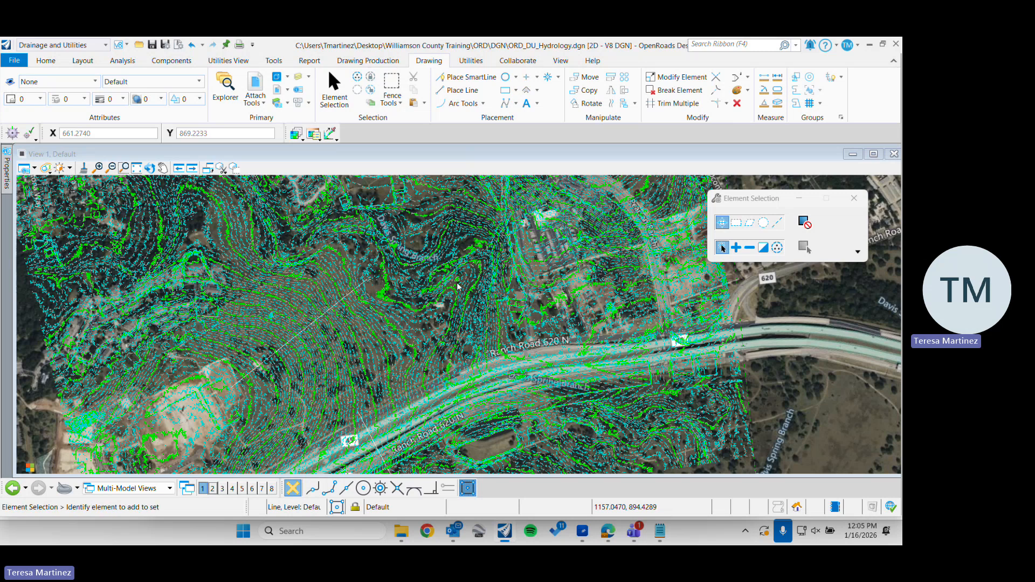
pyautogui.click(410, 330)
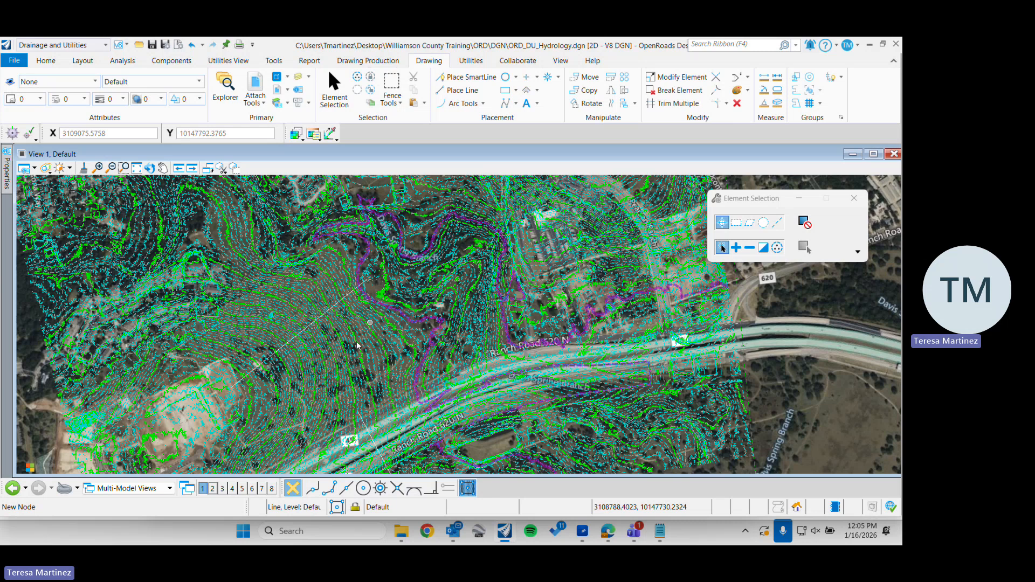
# Keep the element properties pinned open and select the Lidar_ft terrain by a minor contour next to the 850 ft contour
pyautogui.scroll(-1, 357, 345)
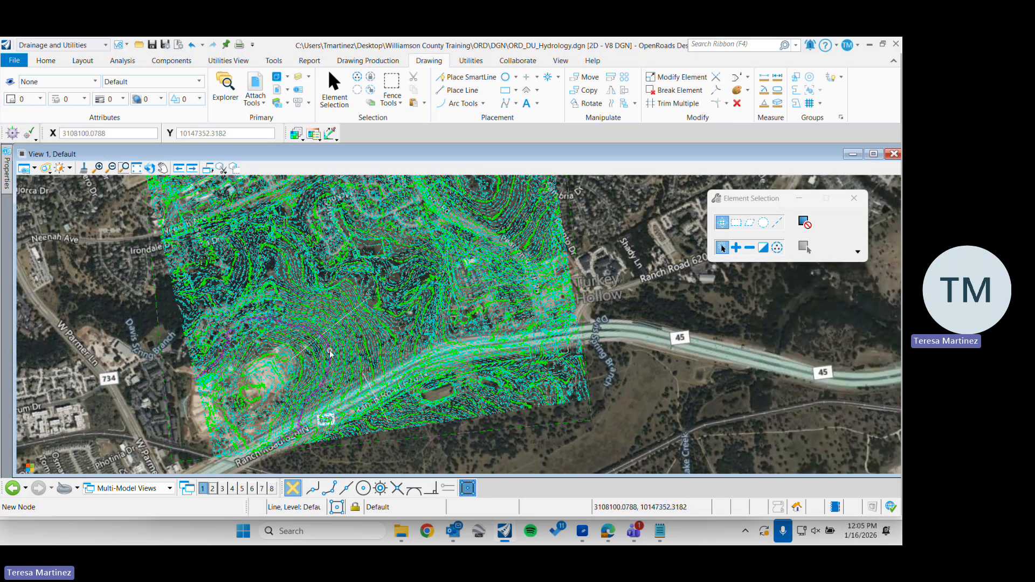
pyautogui.moveTo(330, 353)
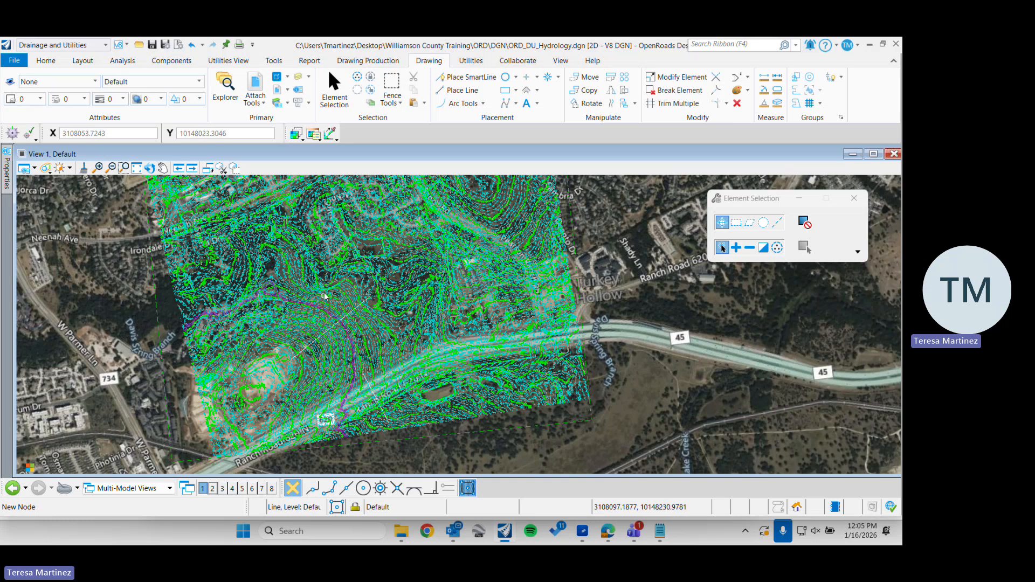
pyautogui.scroll(2, 325, 296)
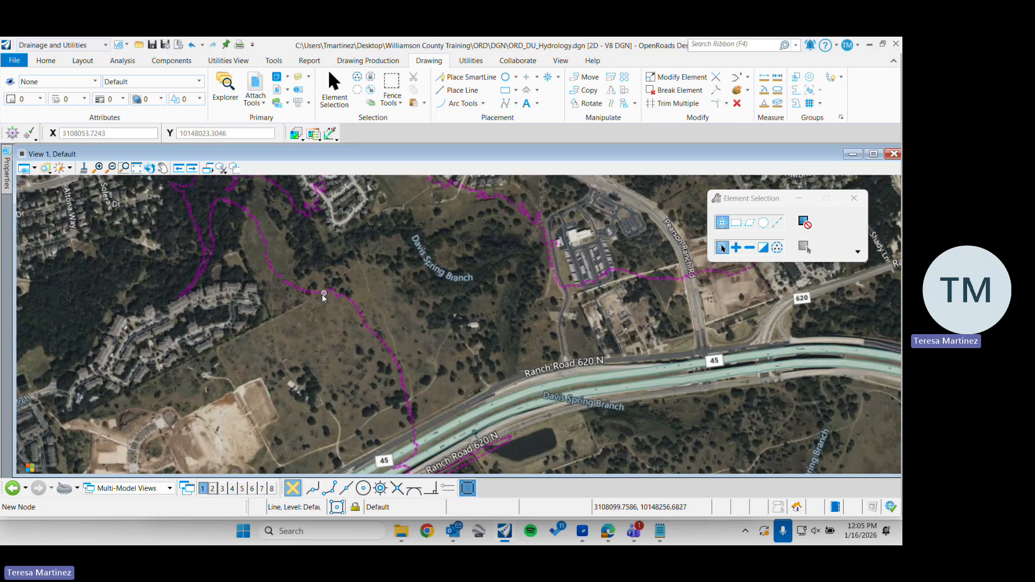
pyautogui.scroll(2, 323, 297)
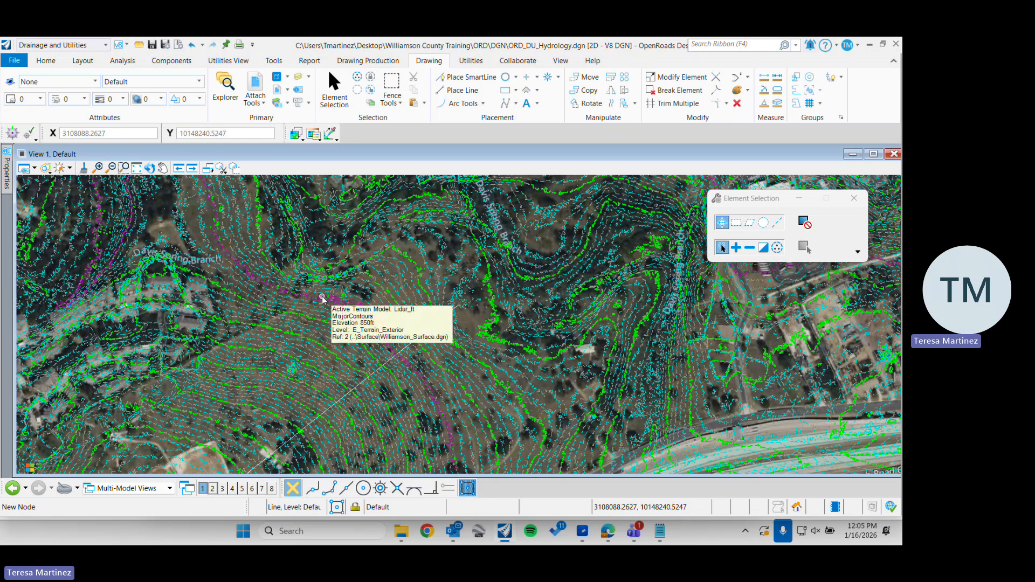
pyautogui.scroll(2, 323, 302)
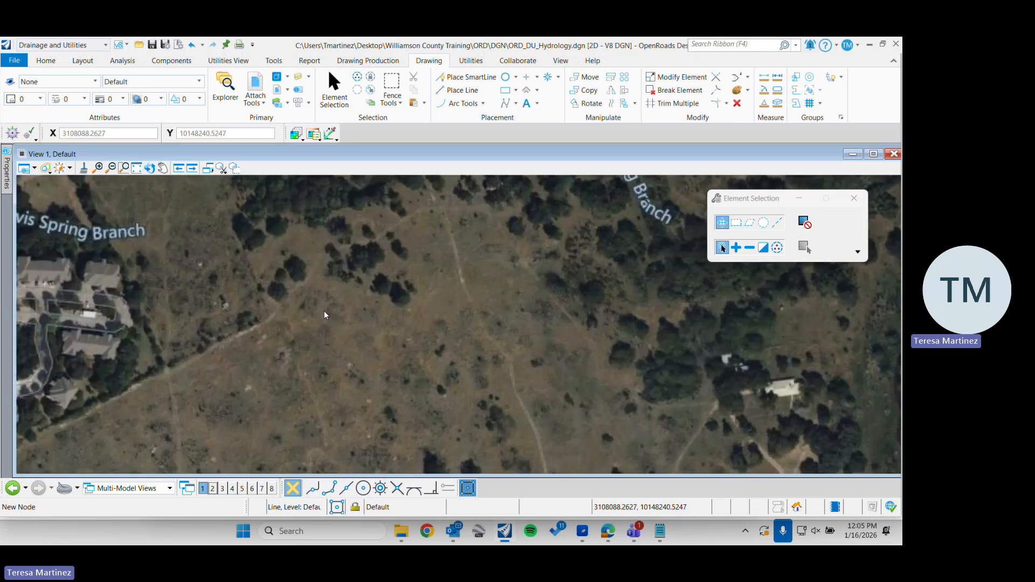
pyautogui.scroll(1, 324, 311)
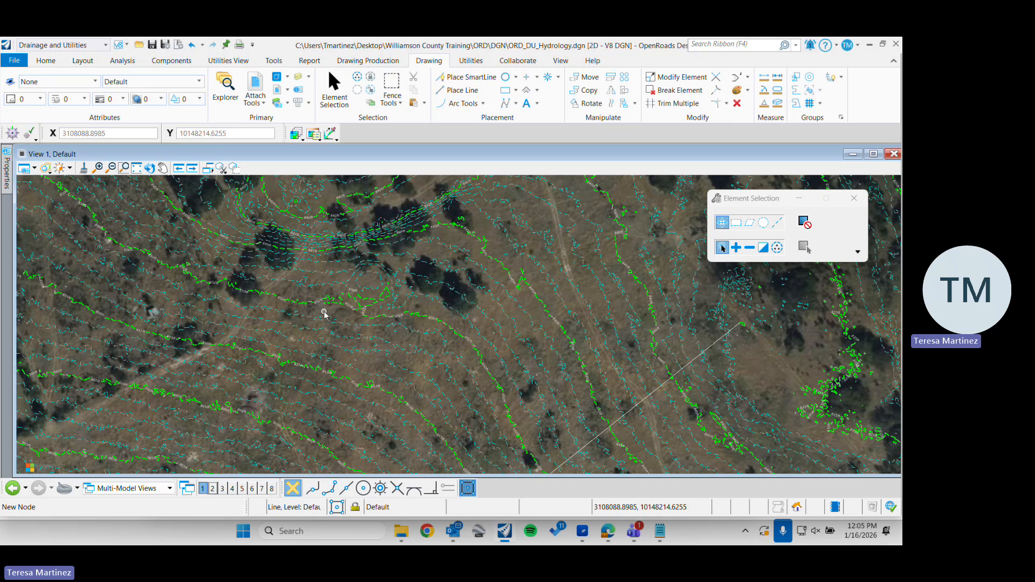
pyautogui.scroll(2, 324, 312)
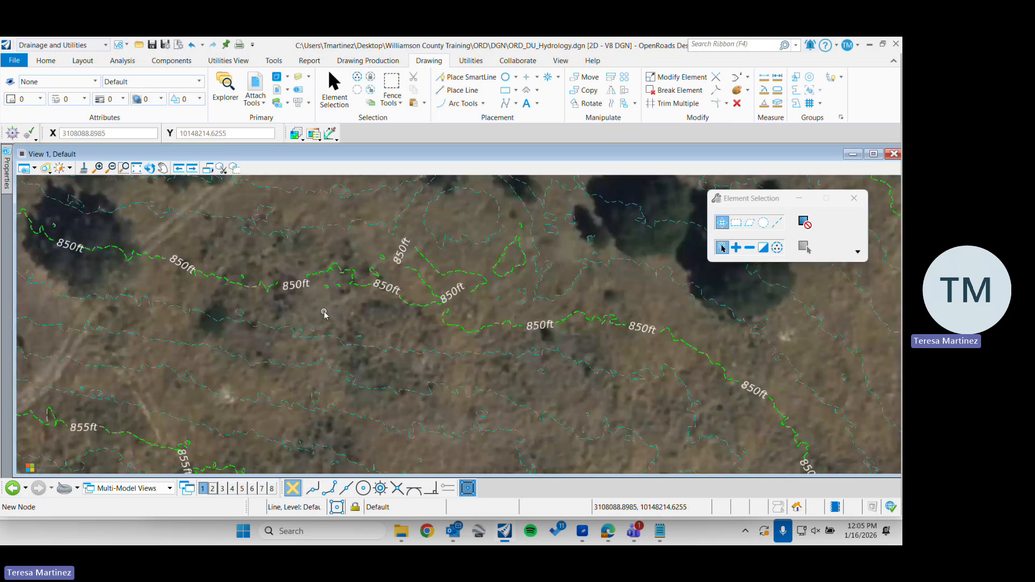
pyautogui.click(8, 173)
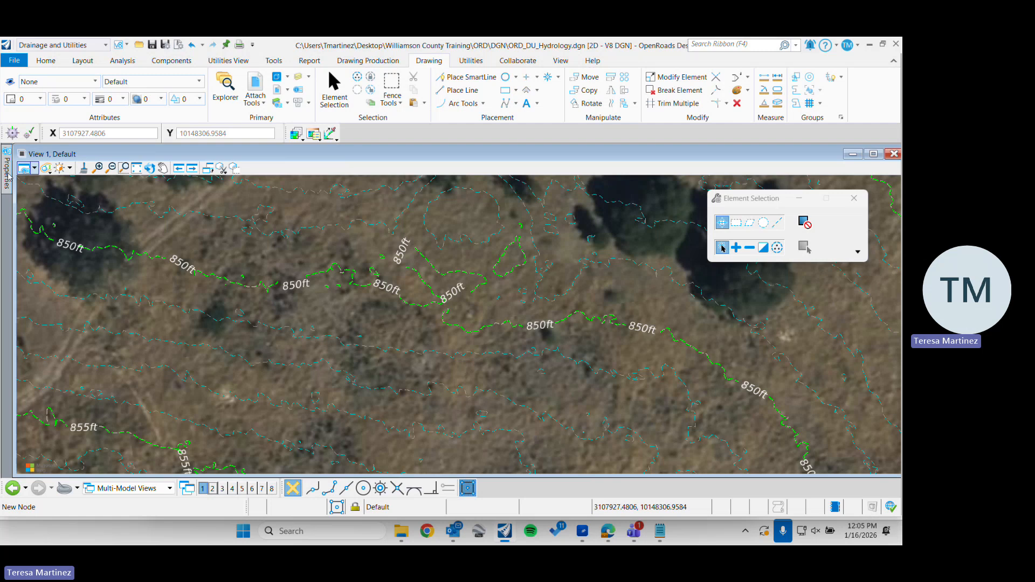
pyautogui.moveTo(7, 173)
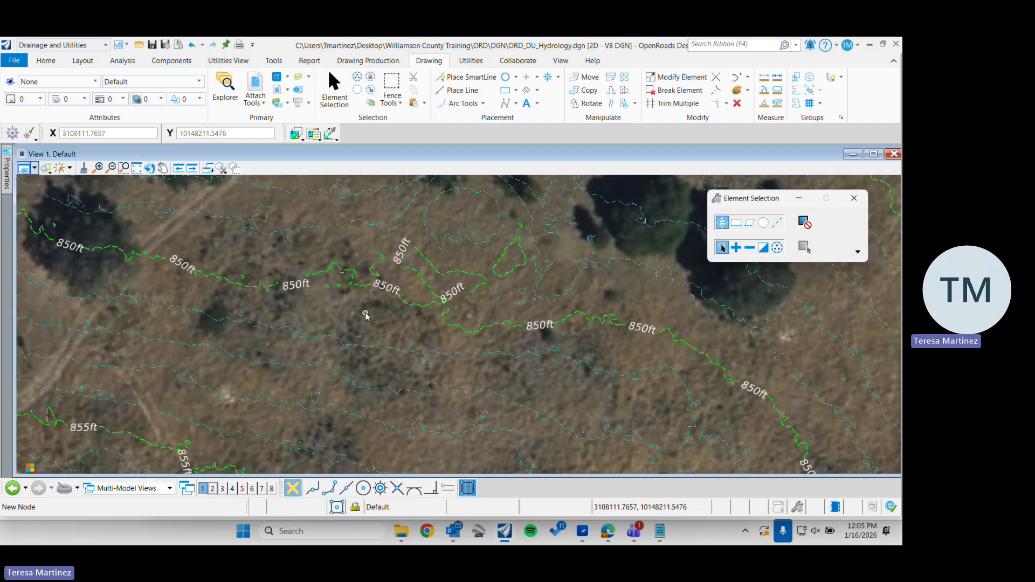
pyautogui.hotkey('ctrl', 'i')
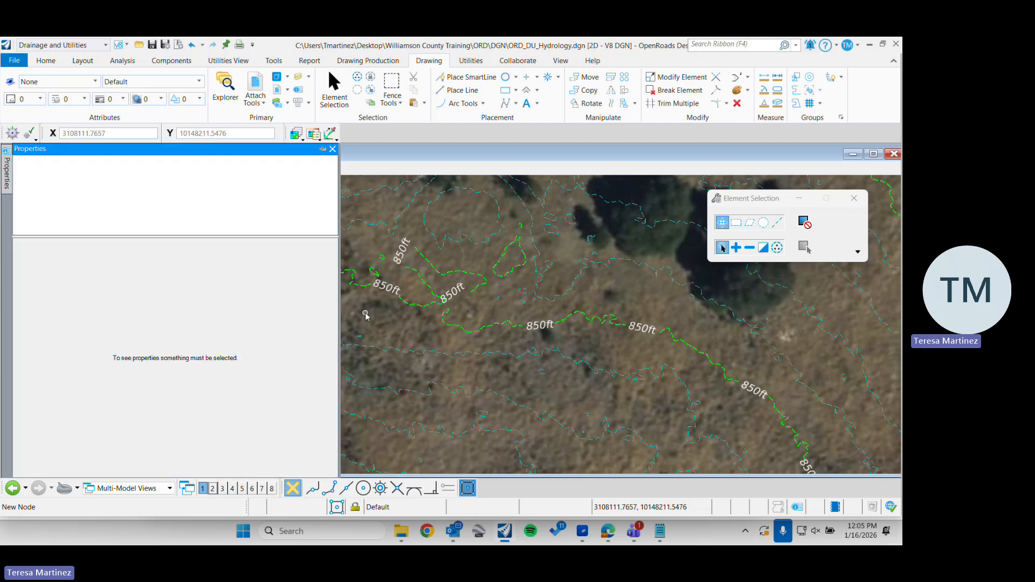
pyautogui.click(323, 149)
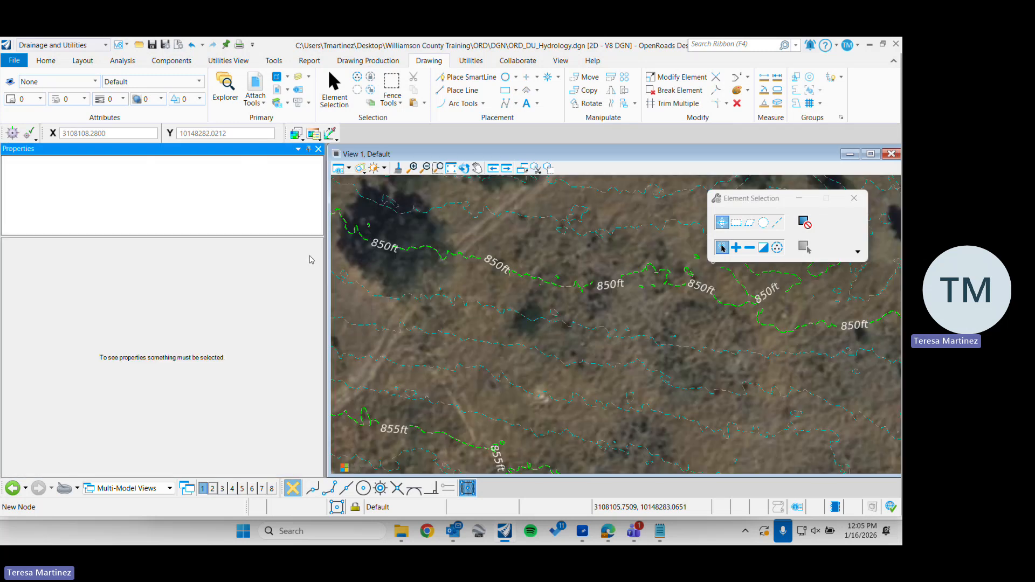
pyautogui.click(395, 299)
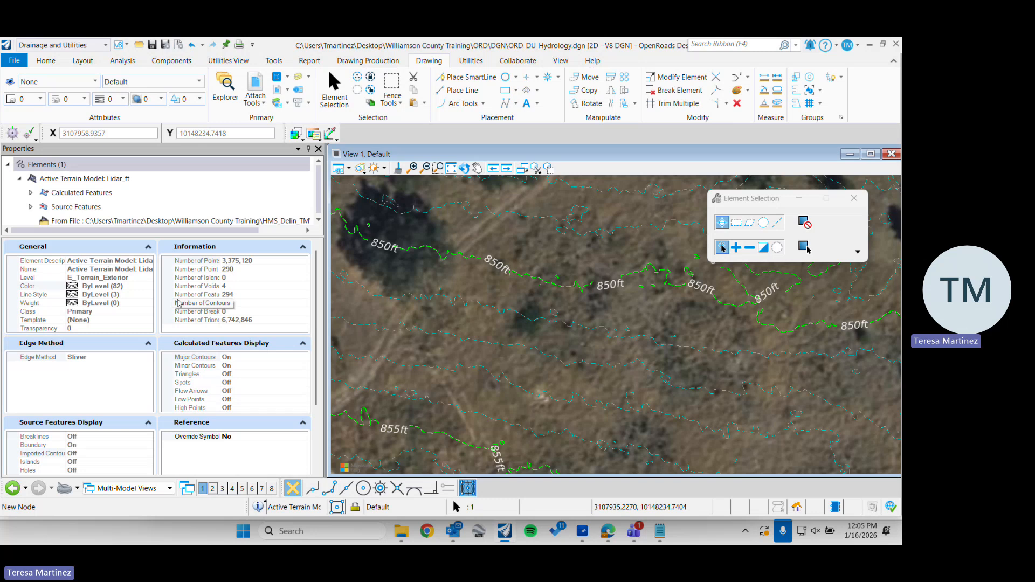
# Set Override Symbology to Yes for the referenced Lidar_ft terrain
pyautogui.scroll(-3, 106, 404)
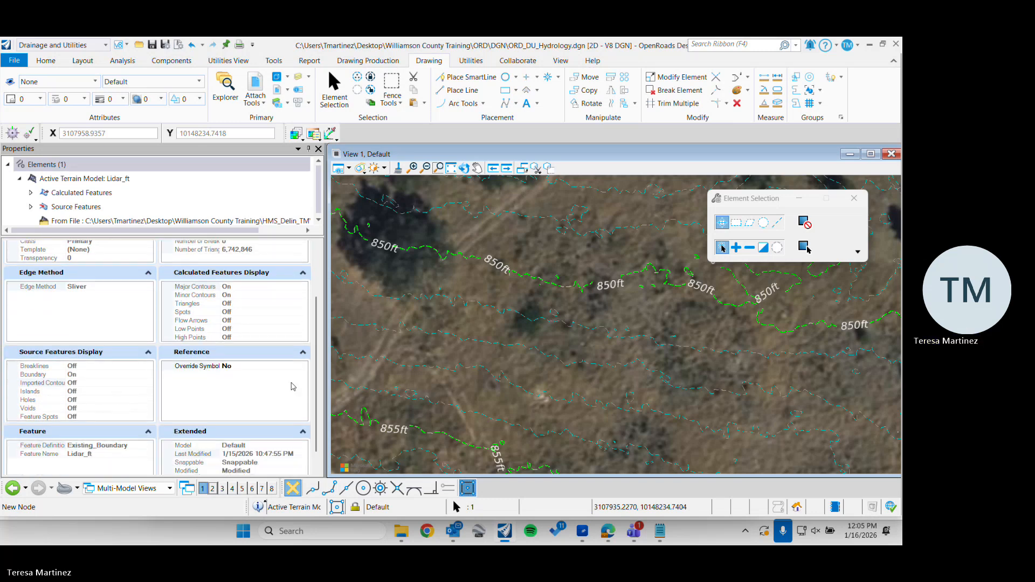
pyautogui.click(308, 370)
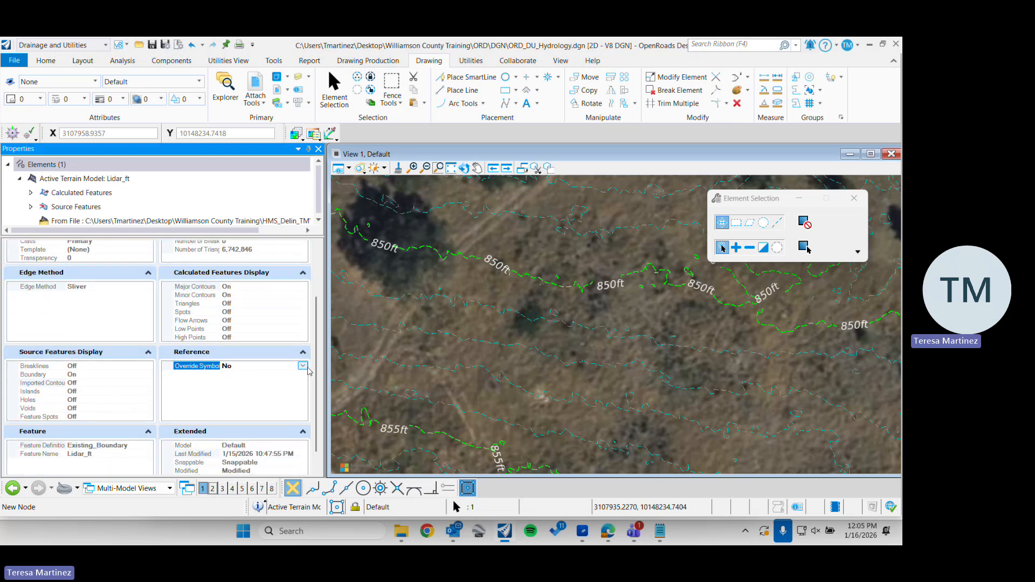
pyautogui.click(303, 366)
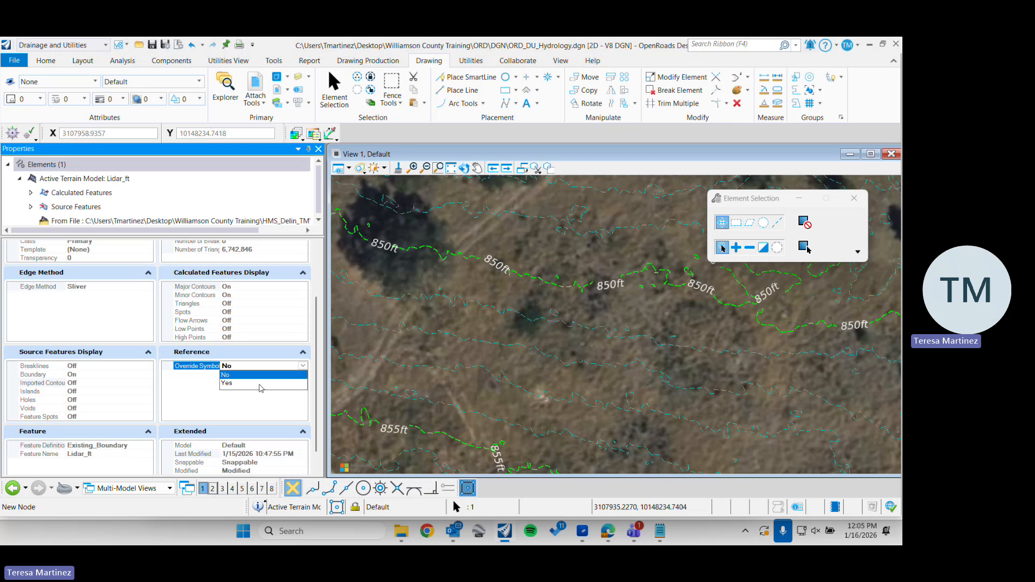
pyautogui.click(243, 385)
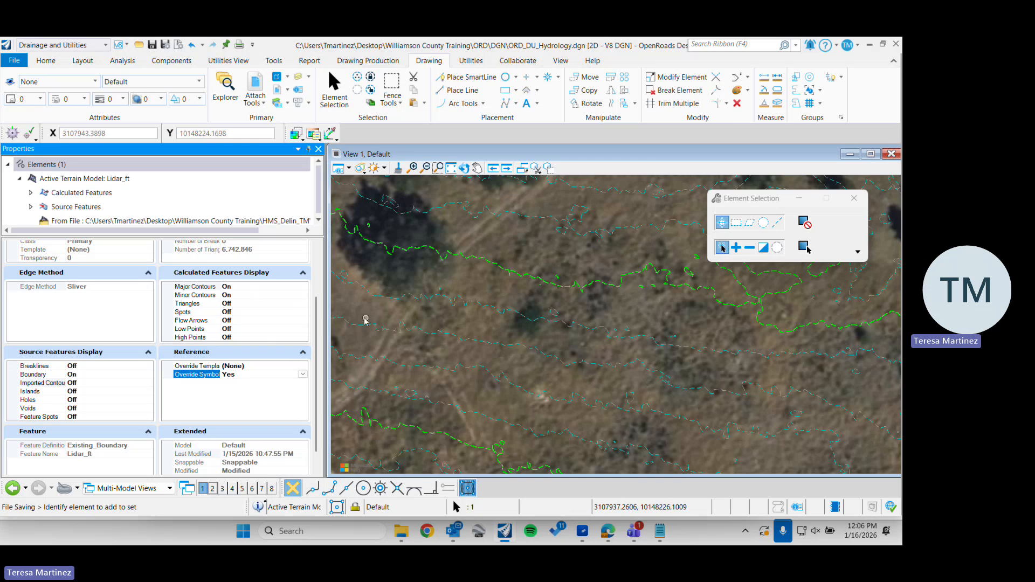
# Turn off the Minor Contours display of the Lidar_ft terrain and check the remaining contours over the whole surface
pyautogui.click(253, 295)
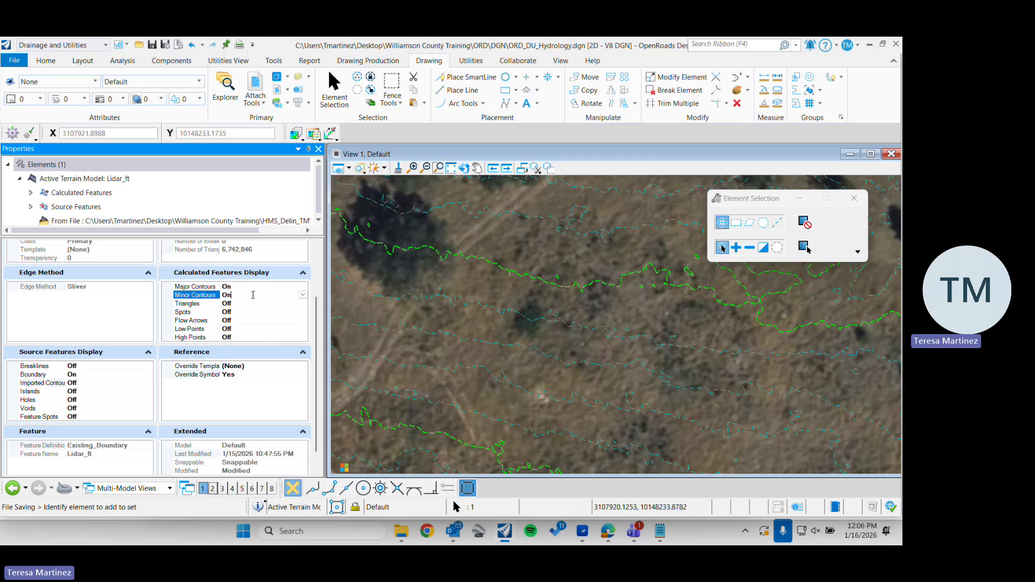
pyautogui.click(303, 295)
pyautogui.click(238, 303)
pyautogui.scroll(-4, 456, 356)
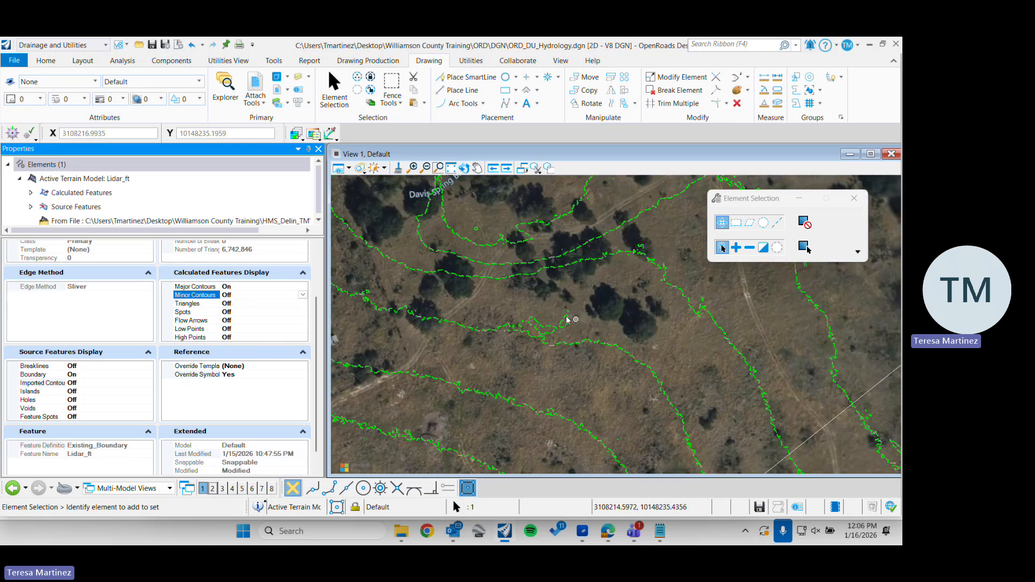
pyautogui.scroll(-2, 562, 317)
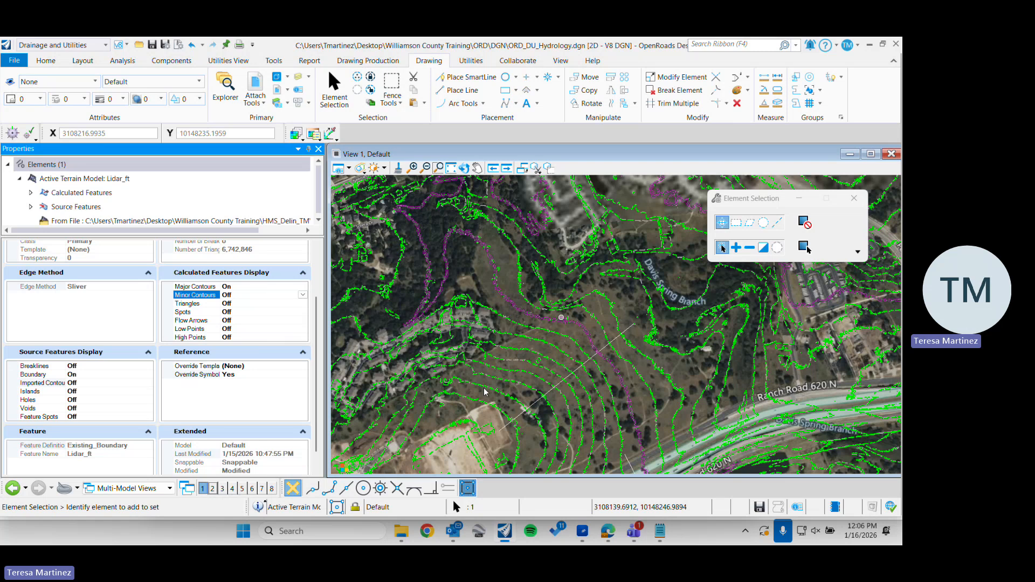
pyautogui.scroll(-2, 484, 387)
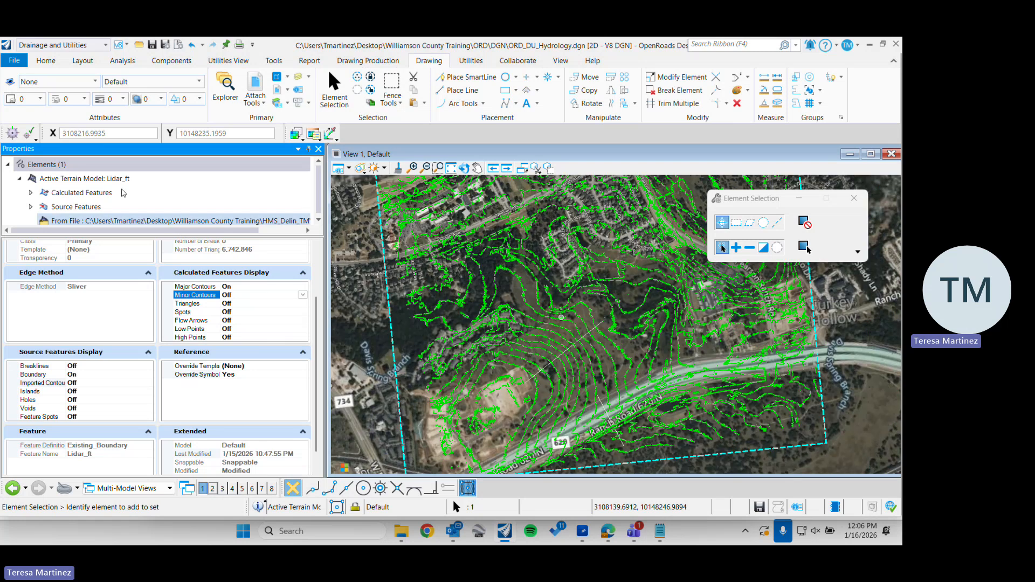
# Expand the Lidar_ft terrain's calculated features and examine the interval and smoothing settings of its contours
pyautogui.click(115, 206)
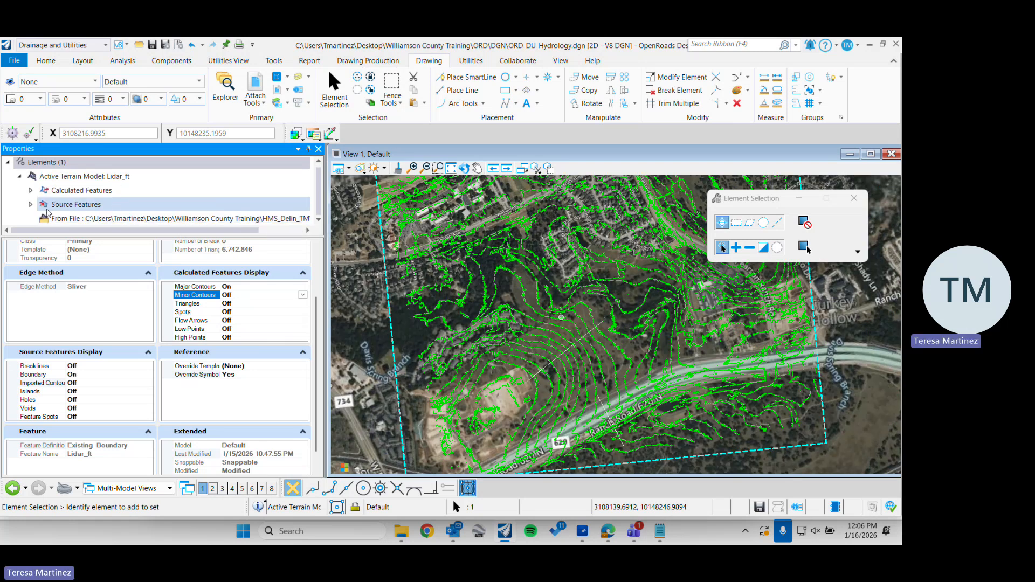
pyautogui.click(32, 191)
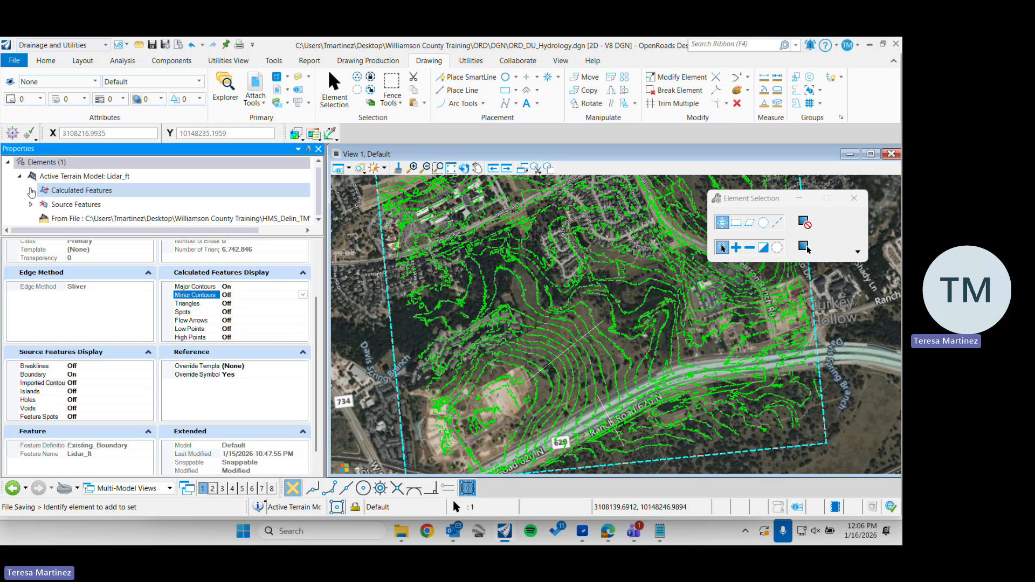
pyautogui.click(31, 191)
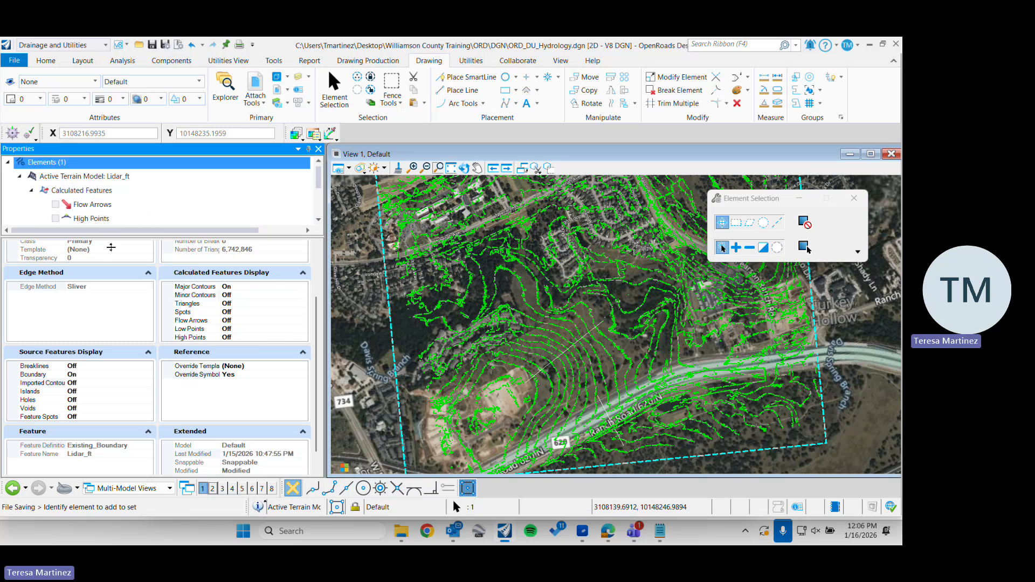
pyautogui.moveTo(114, 292); pyautogui.dragTo(145, 292)
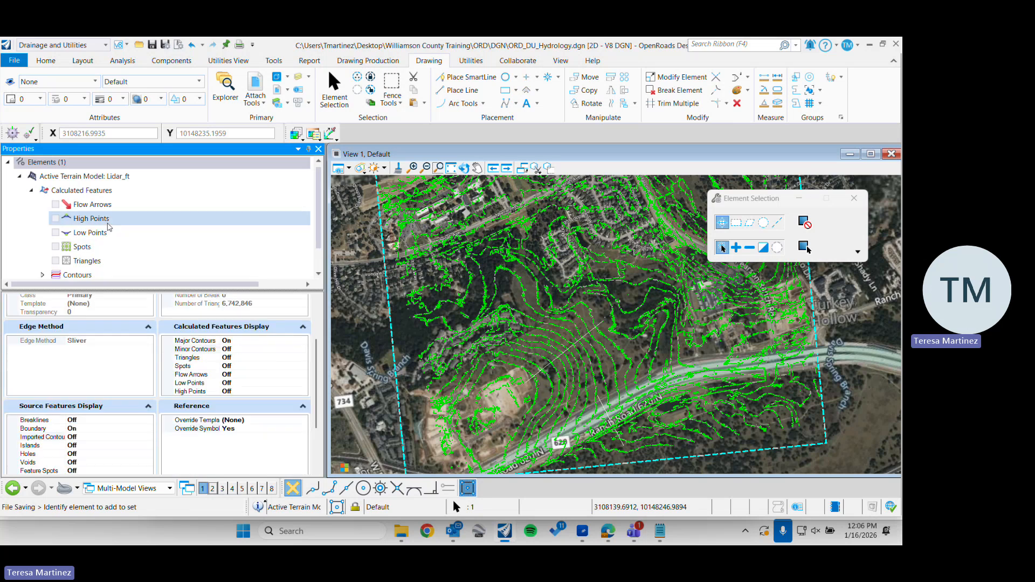
pyautogui.scroll(-1, 60, 278)
pyautogui.click(59, 274)
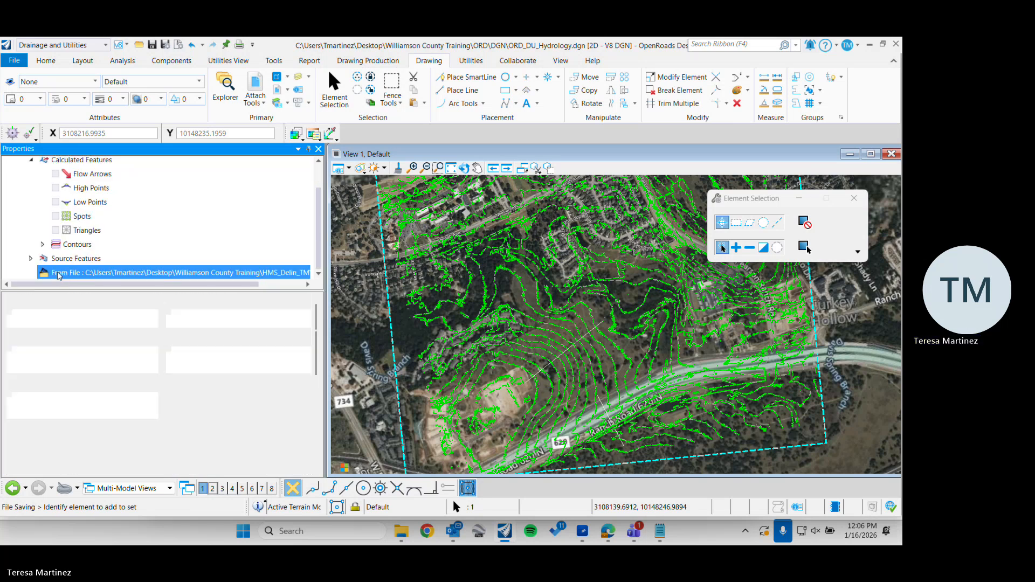
pyautogui.click(87, 245)
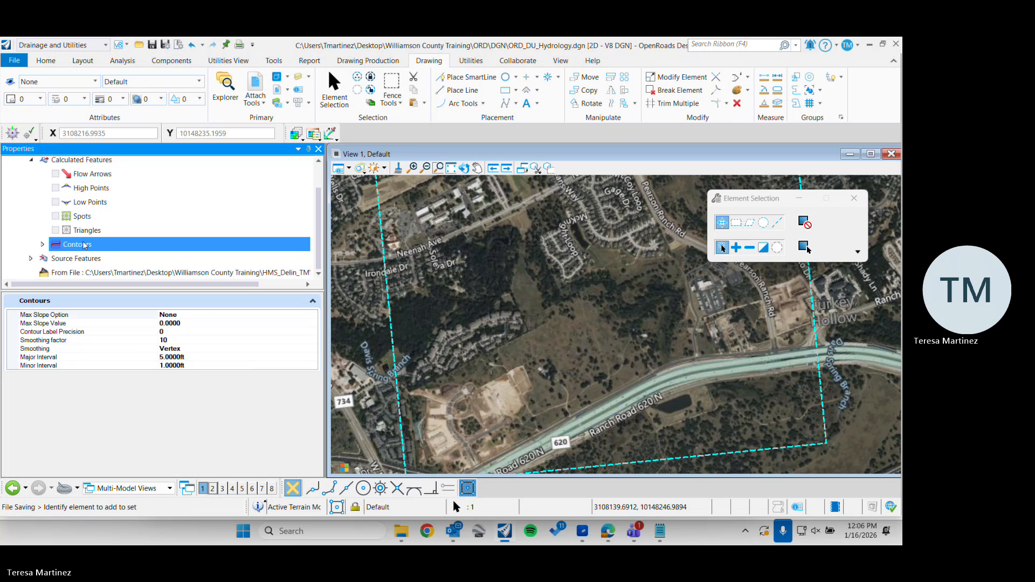
# Examine the Lidar_ft Major Contours' level, symbology, text style and contour label settings
pyautogui.click(43, 244)
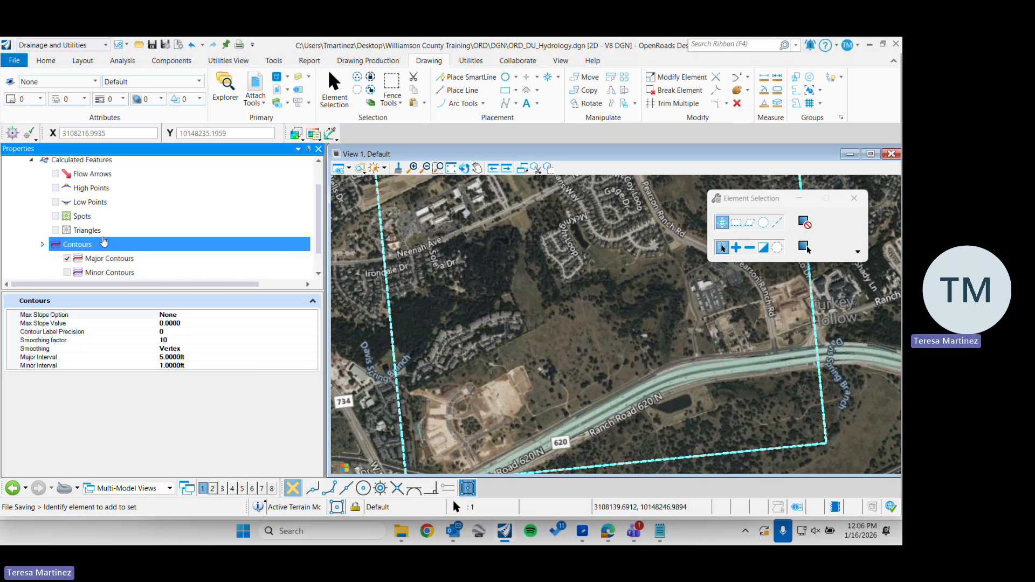
pyautogui.scroll(-1, 102, 240)
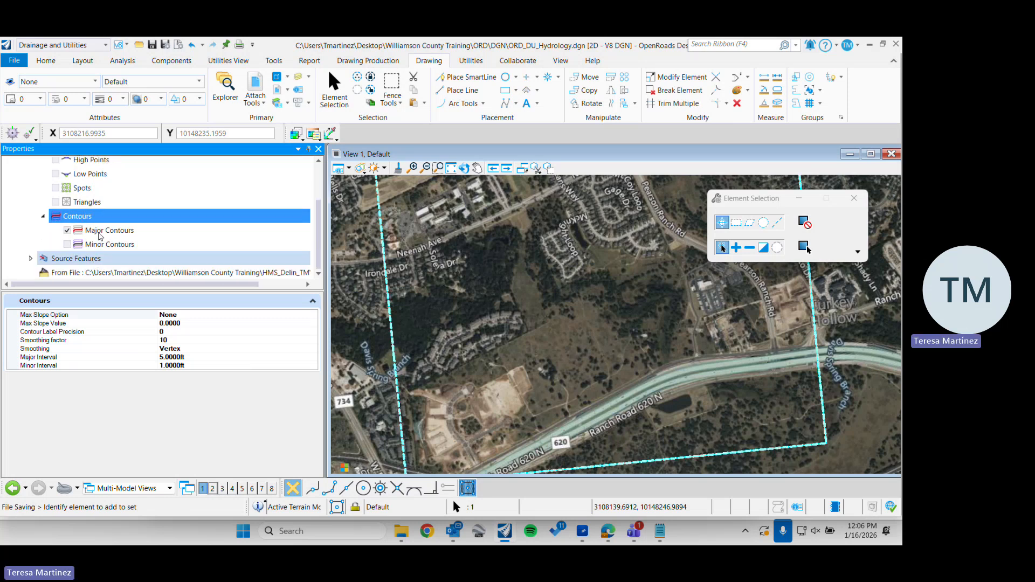
pyautogui.click(99, 236)
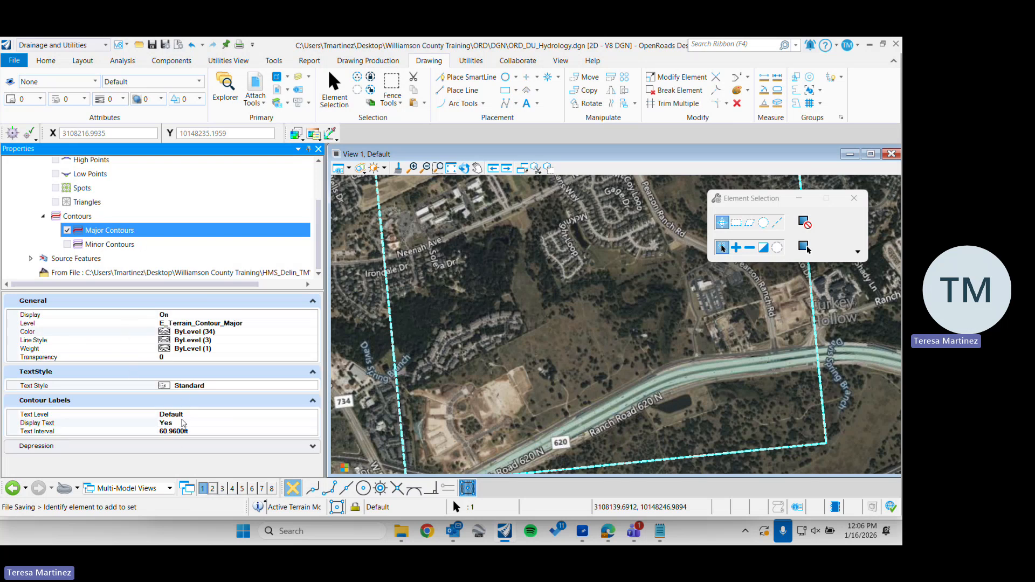
pyautogui.click(311, 425)
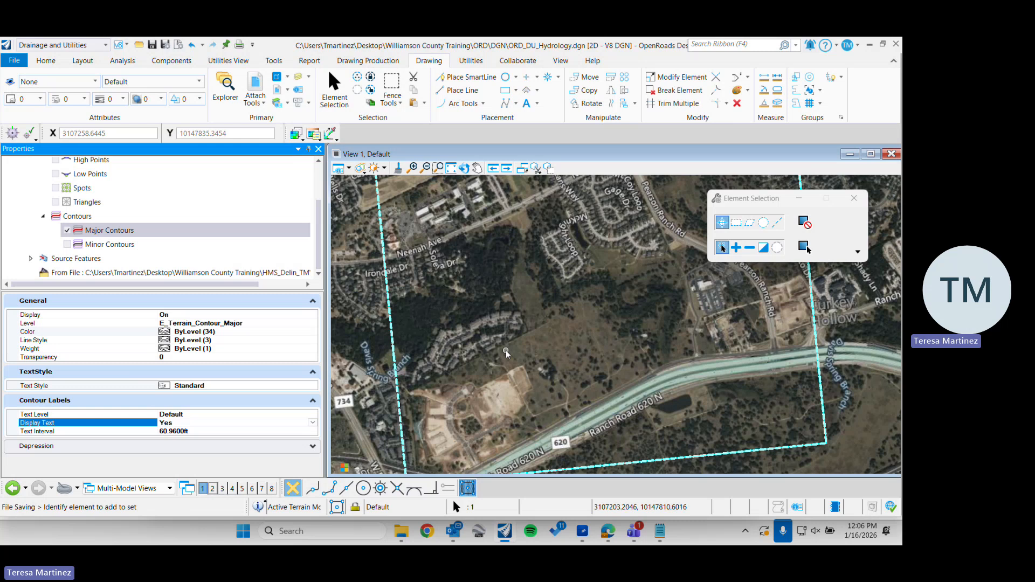
pyautogui.moveTo(513, 350)
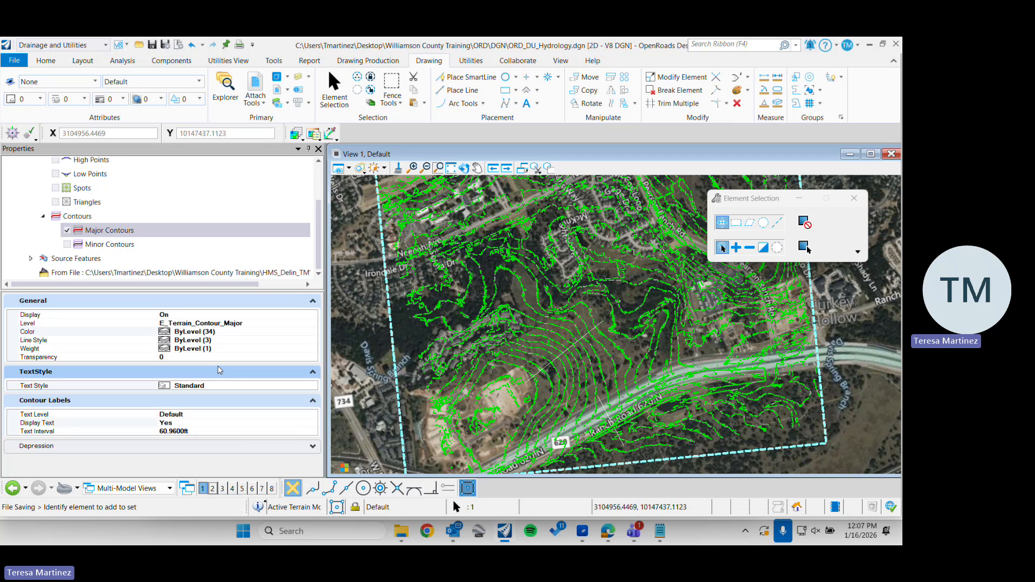
# Turn off the Major Contours display of the Lidar_ft terrain and turn on its Minor Contours
pyautogui.click(67, 231)
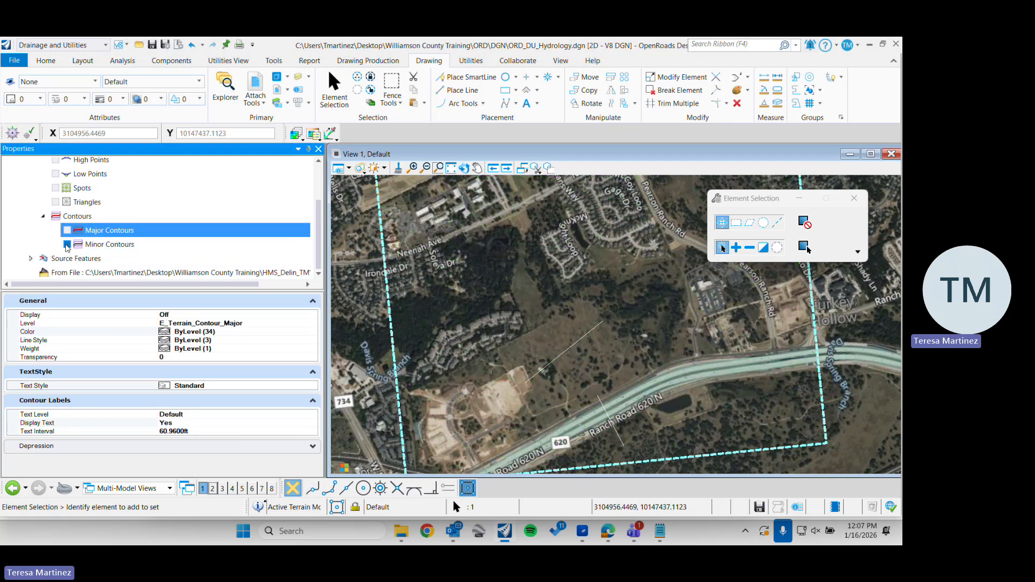
pyautogui.click(66, 245)
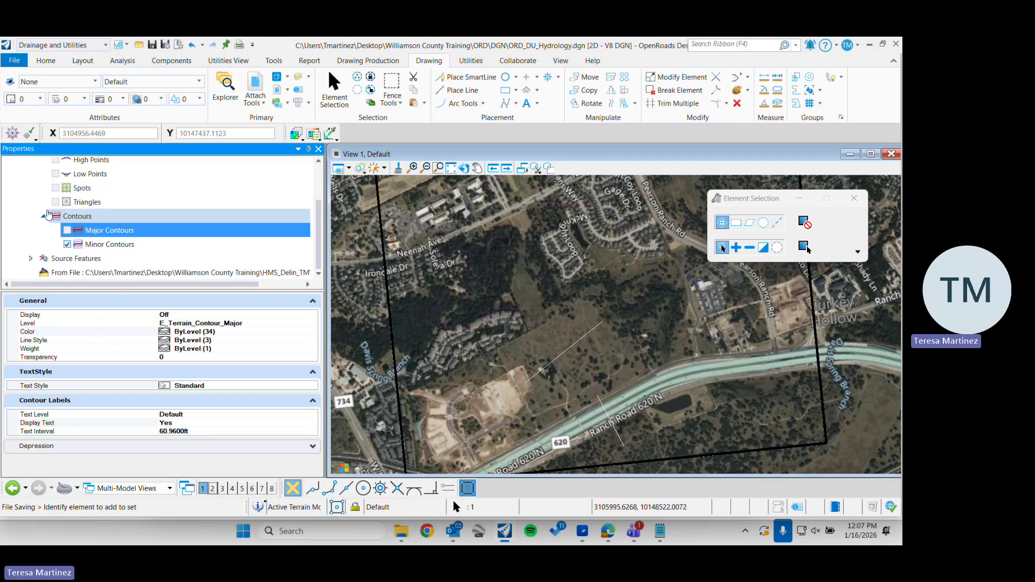
pyautogui.click(43, 216)
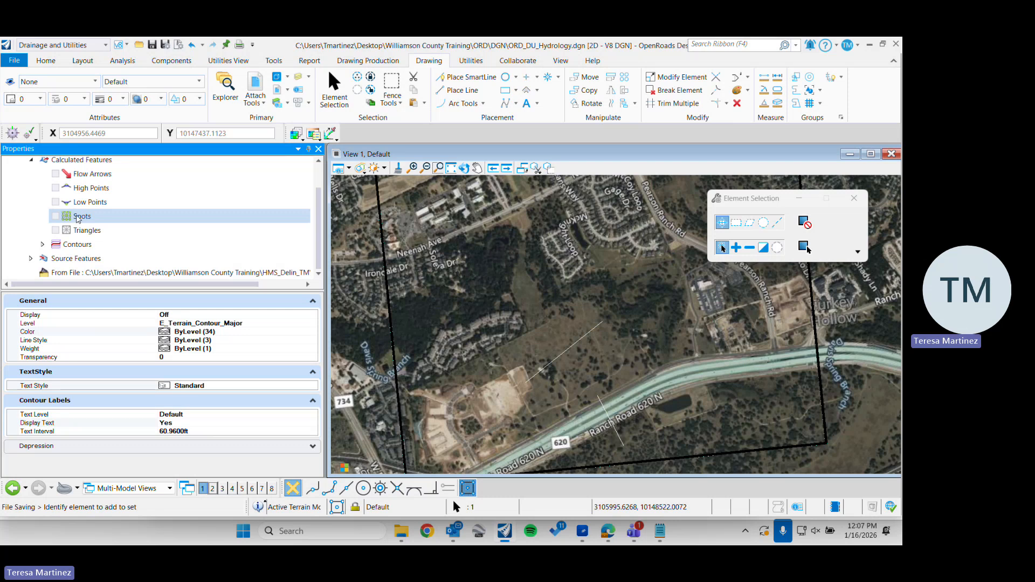
# Review the terrain's source and calculated feature lists and inspect the minor contours around the cleared site beside Ranch Road 620 N
pyautogui.scroll(1, 143, 216)
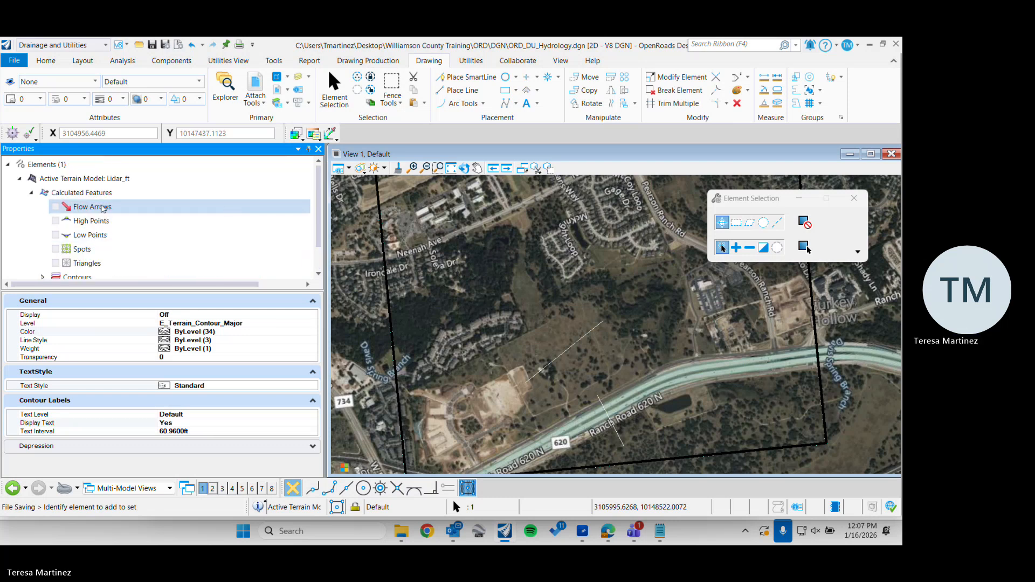
pyautogui.click(31, 193)
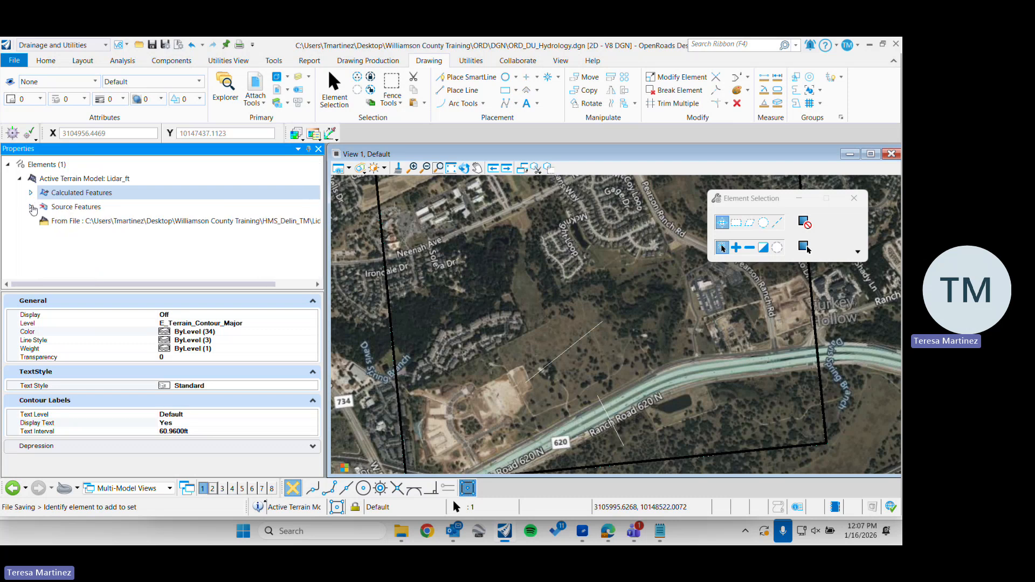
pyautogui.click(30, 207)
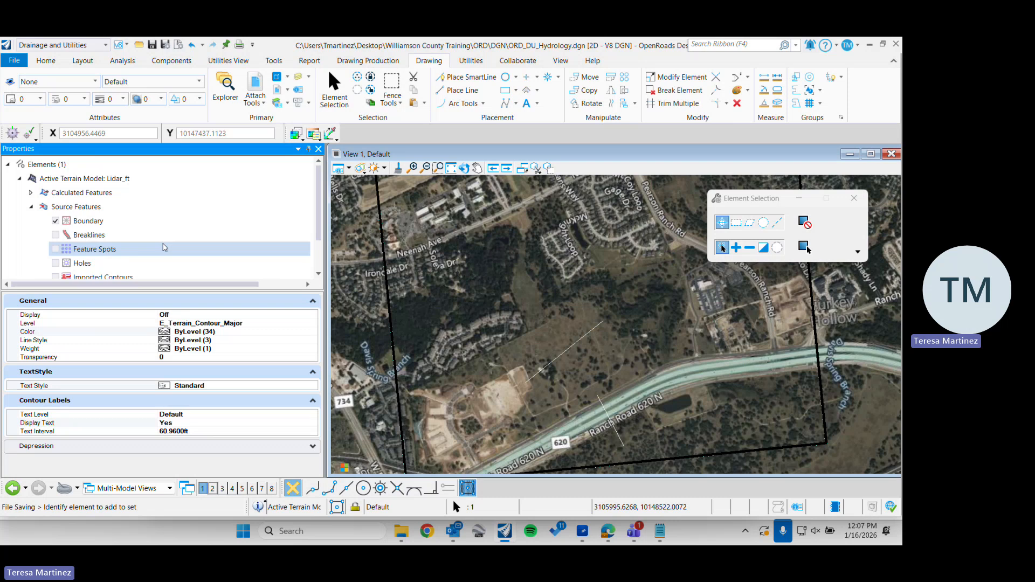
pyautogui.click(86, 221)
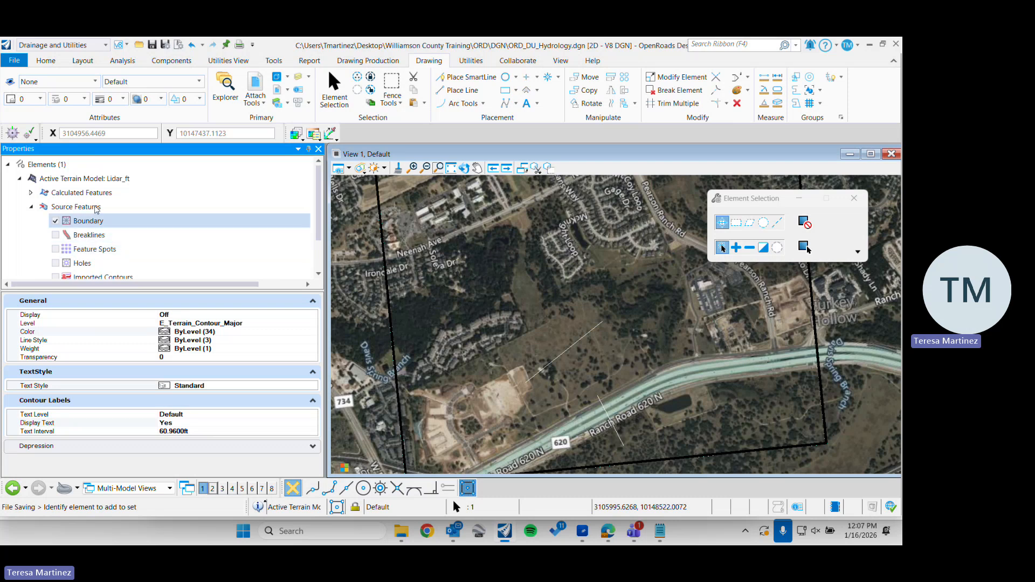
pyautogui.click(31, 193)
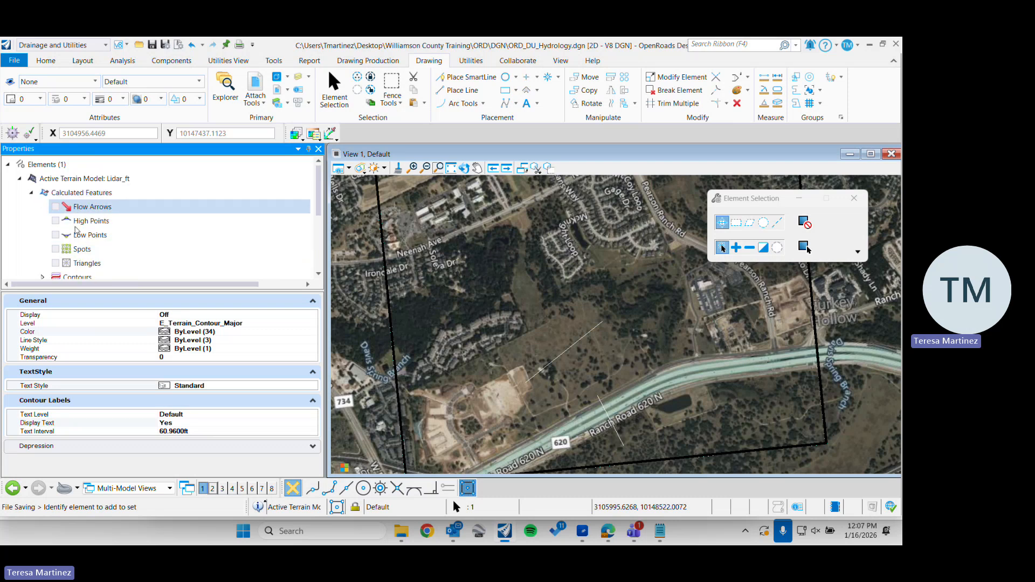
pyautogui.click(106, 251)
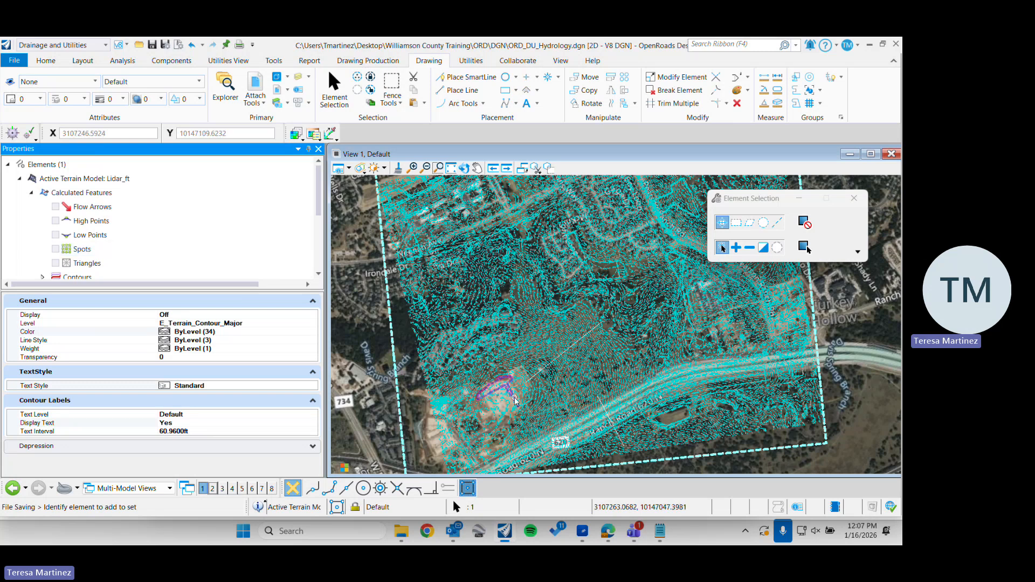
pyautogui.scroll(4, 506, 398)
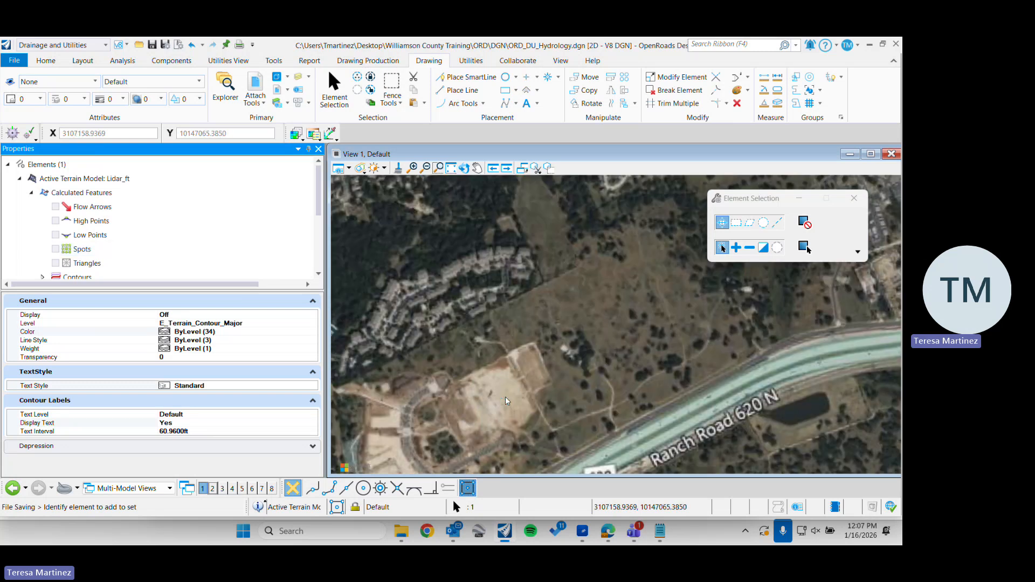
pyautogui.scroll(2, 505, 397)
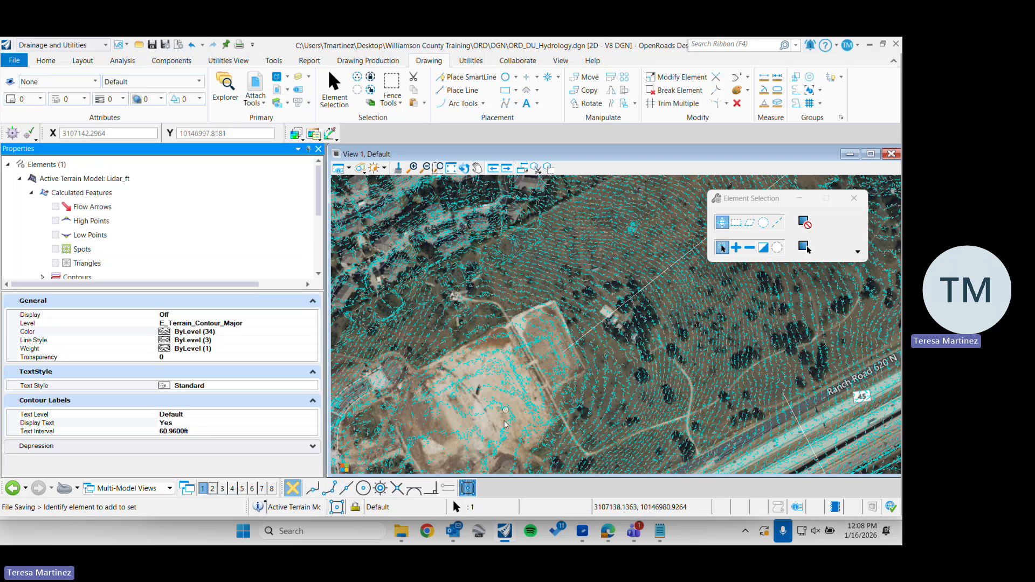
pyautogui.moveTo(488, 454)
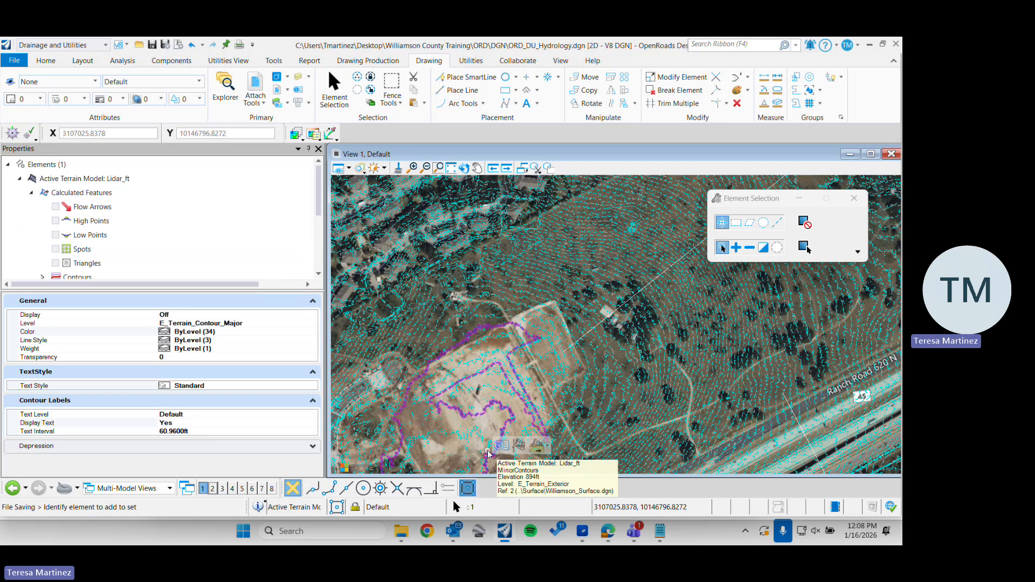
# Collapse the element properties tree, check the attached references list and return to element selection
pyautogui.click(9, 168)
pyautogui.click(7, 165)
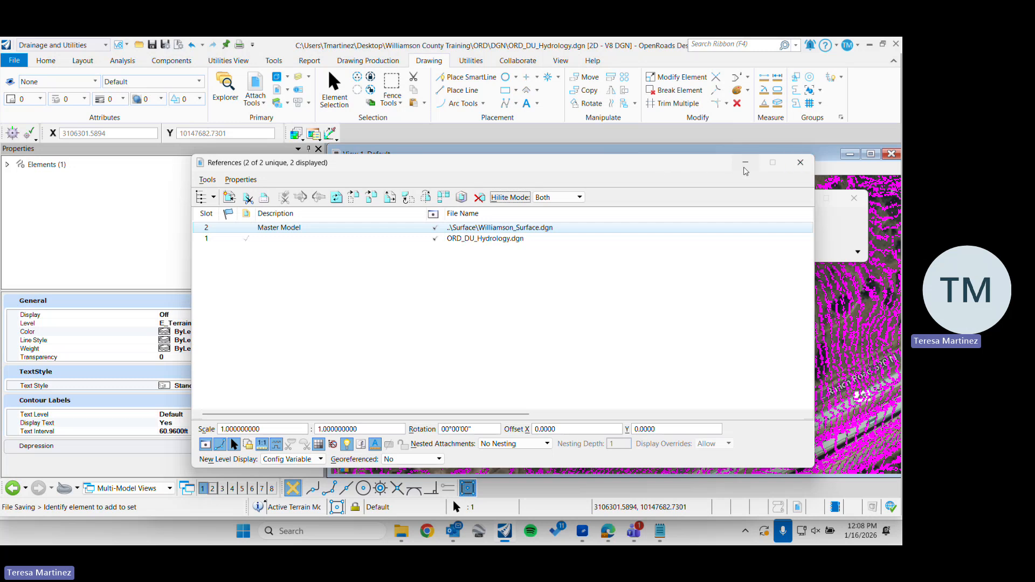
pyautogui.click(801, 163)
pyautogui.scroll(-2, 558, 310)
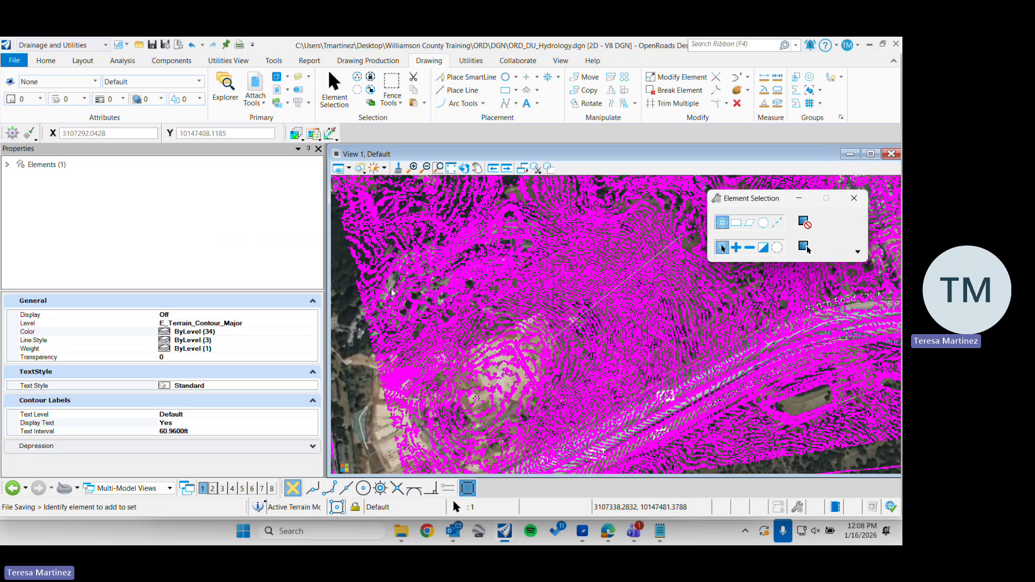
pyautogui.click(799, 199)
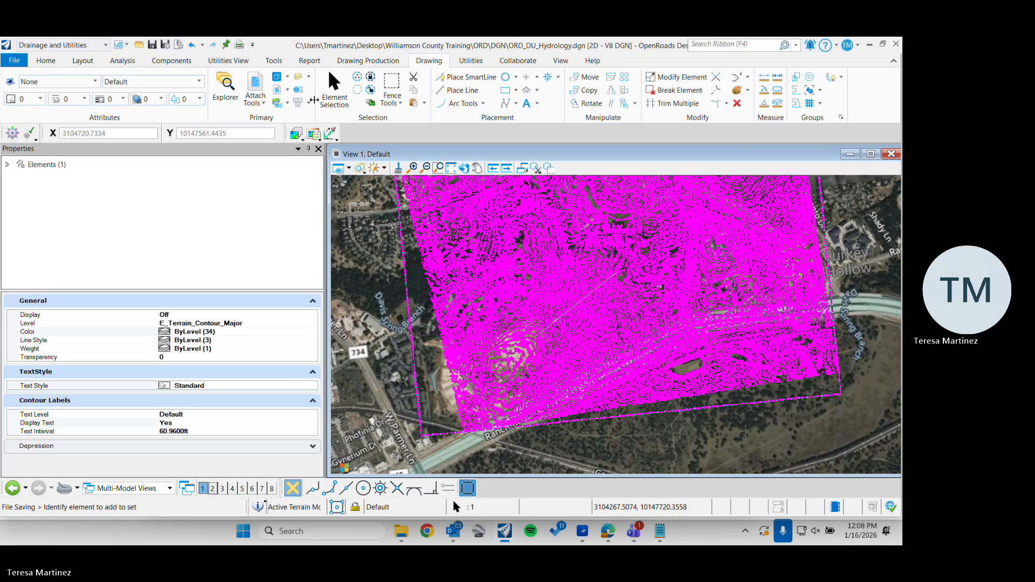
pyautogui.click(334, 83)
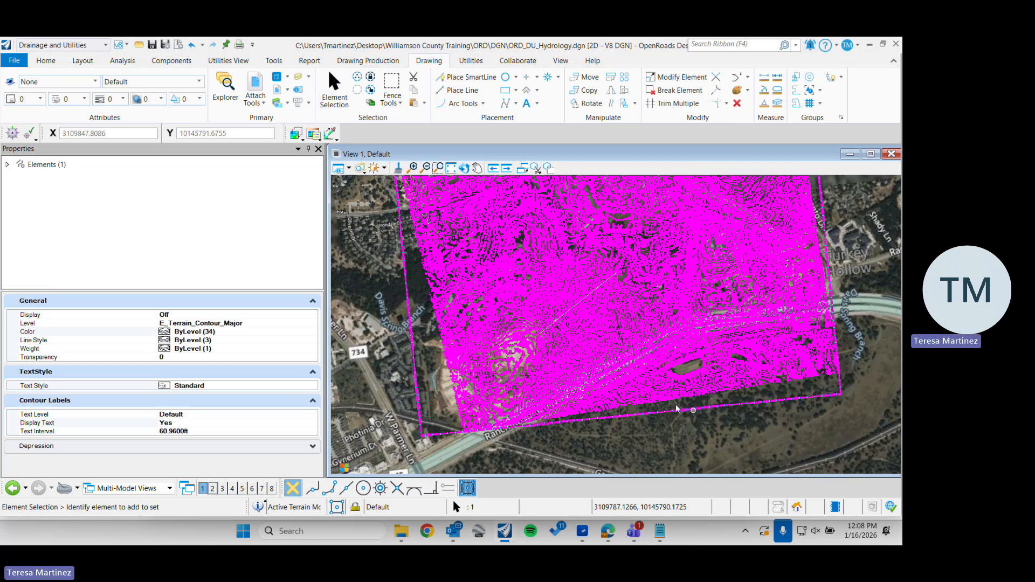
# Examine the highlighted minor contours around the pond south of Ranch Road 620 N
pyautogui.scroll(3, 644, 378)
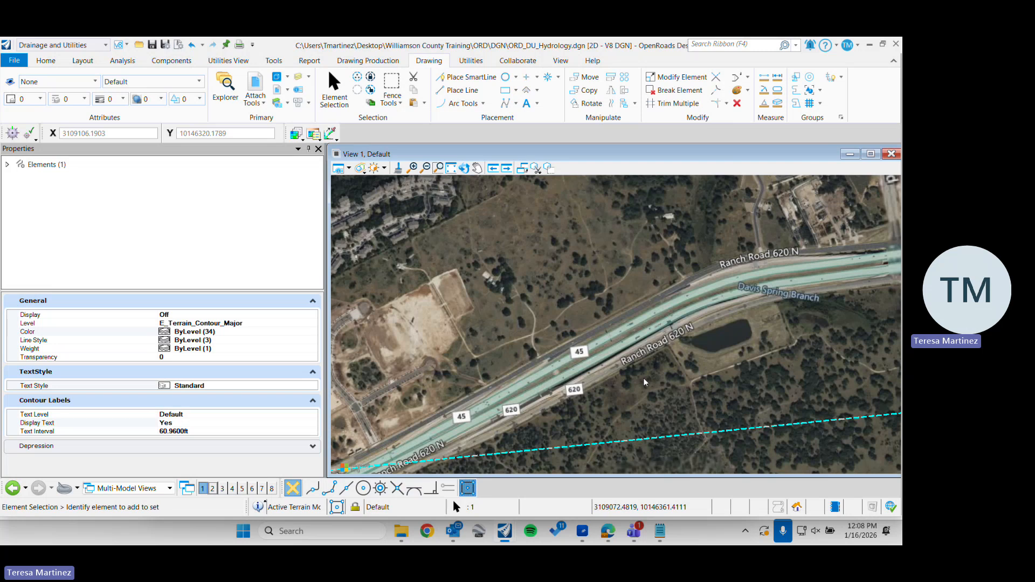
pyautogui.scroll(2, 640, 382)
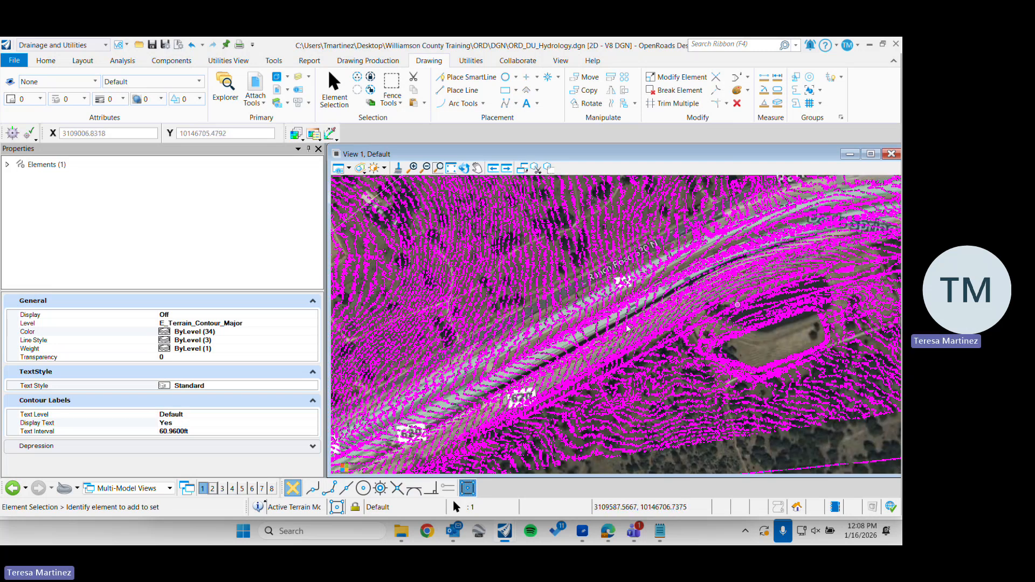
pyautogui.moveTo(714, 308); pyautogui.dragTo(495, 365, button='middle')
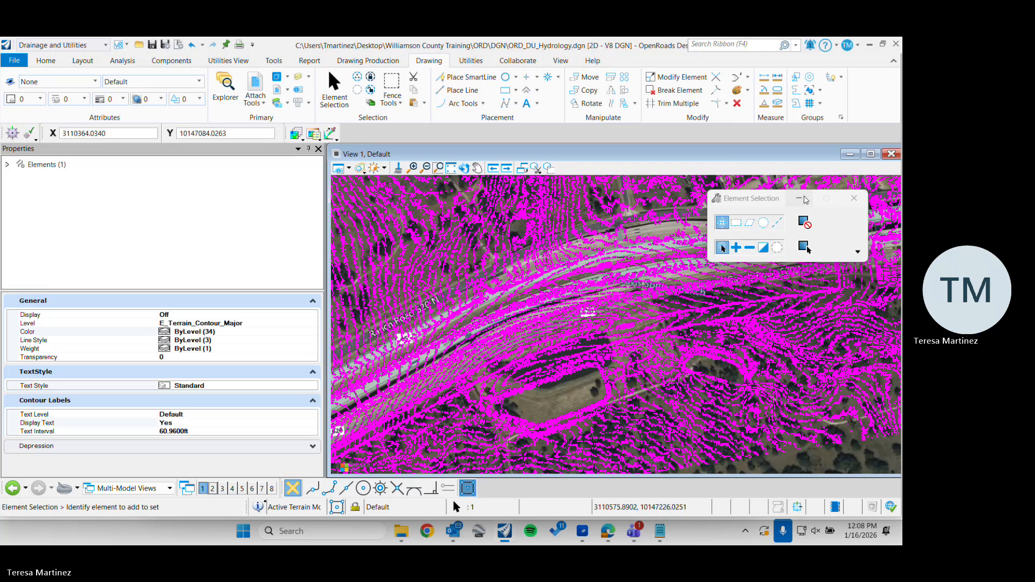
pyautogui.click(800, 199)
pyautogui.scroll(-2, 591, 330)
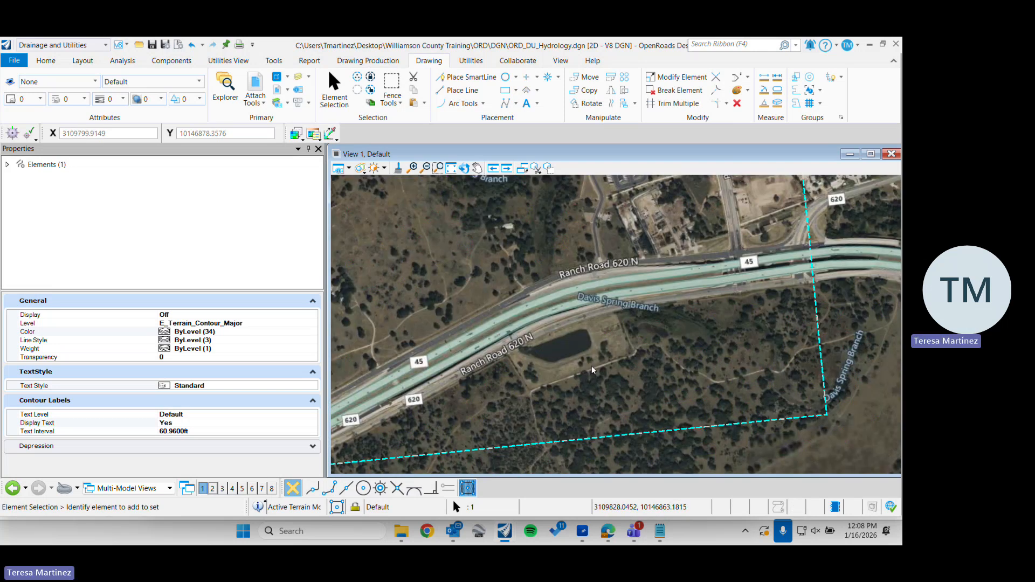
pyautogui.scroll(-1, 564, 360)
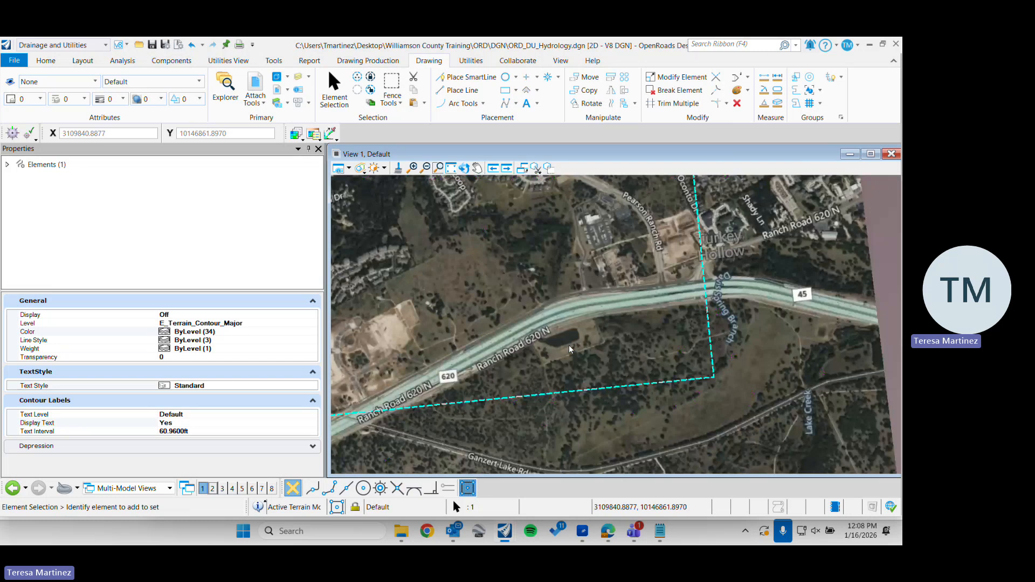
pyautogui.scroll(2, 563, 349)
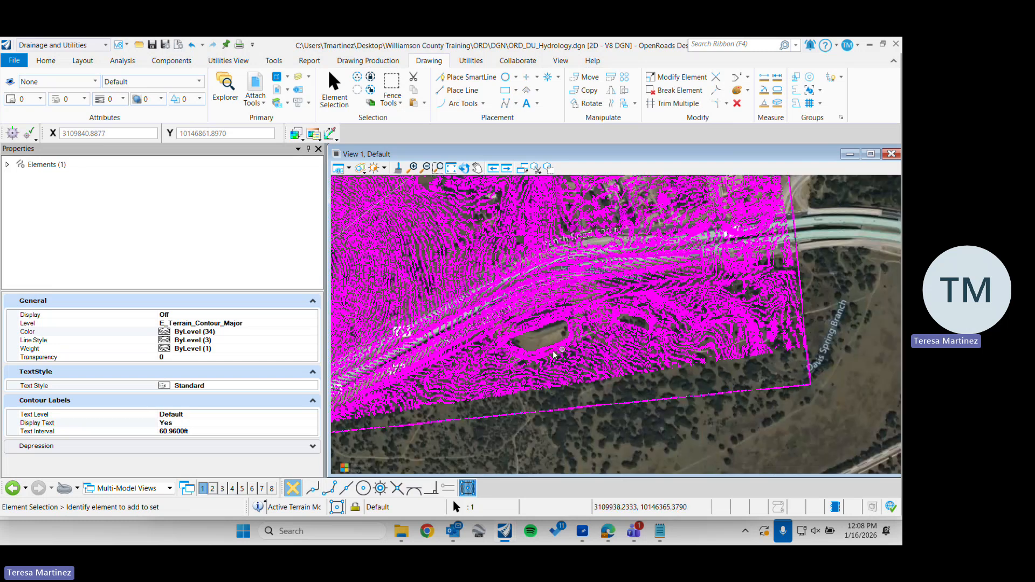
pyautogui.scroll(1, 533, 332)
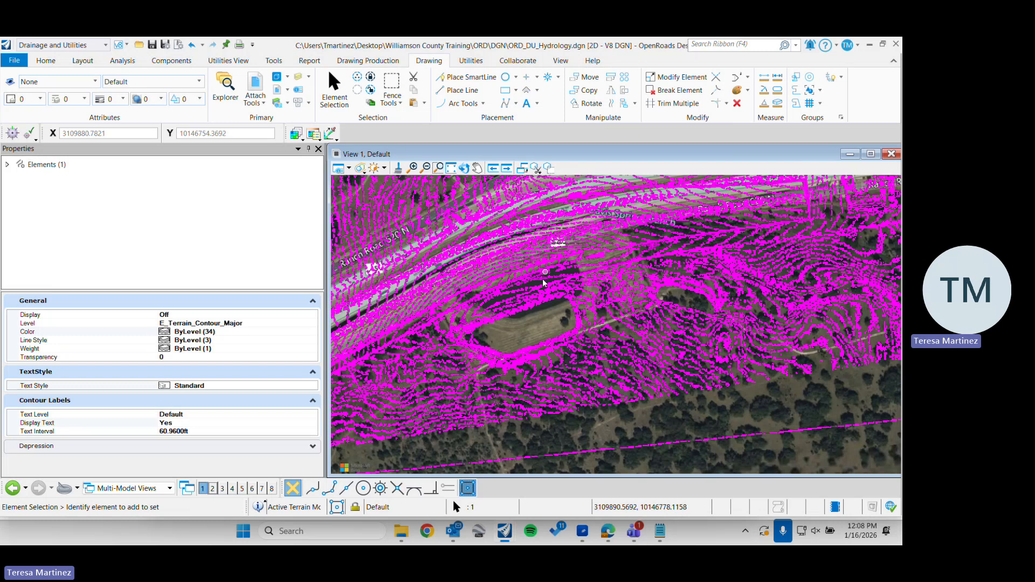
# Open the attached references list, copy the references scale 1.000102272 from Notes.txt, and return to the drawing
pyautogui.click(254, 86)
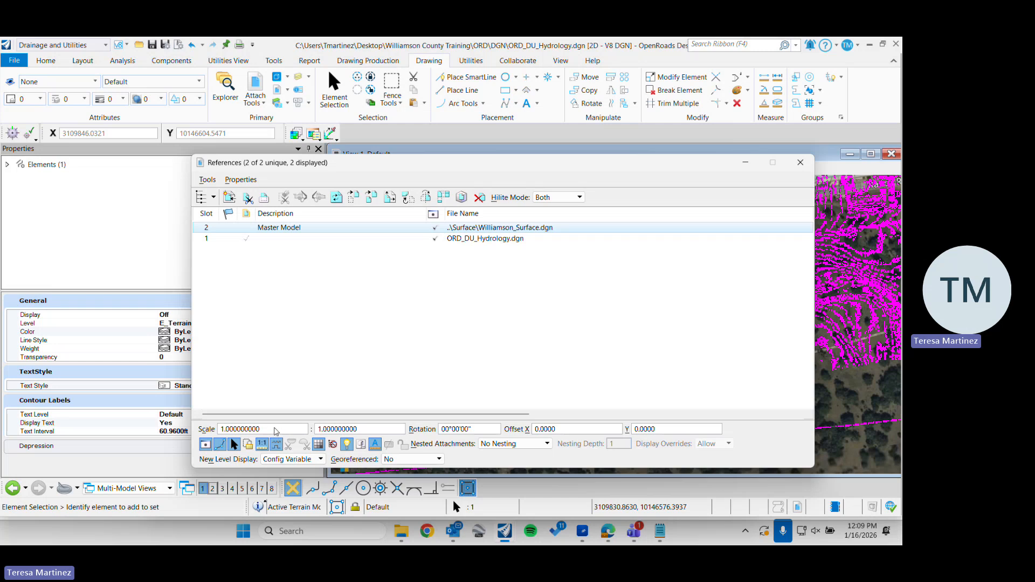
pyautogui.click(652, 535)
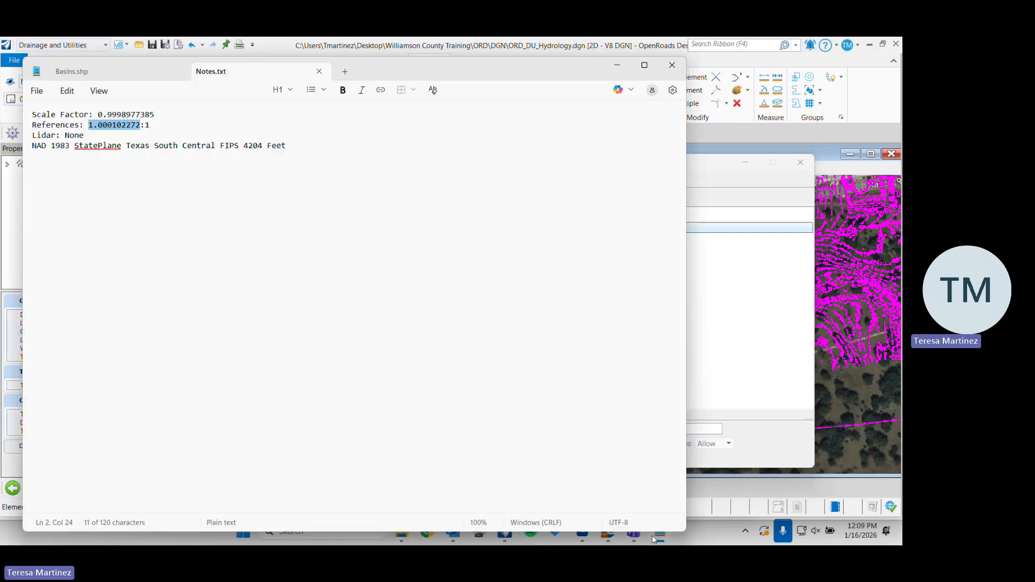
pyautogui.rightClick(113, 128)
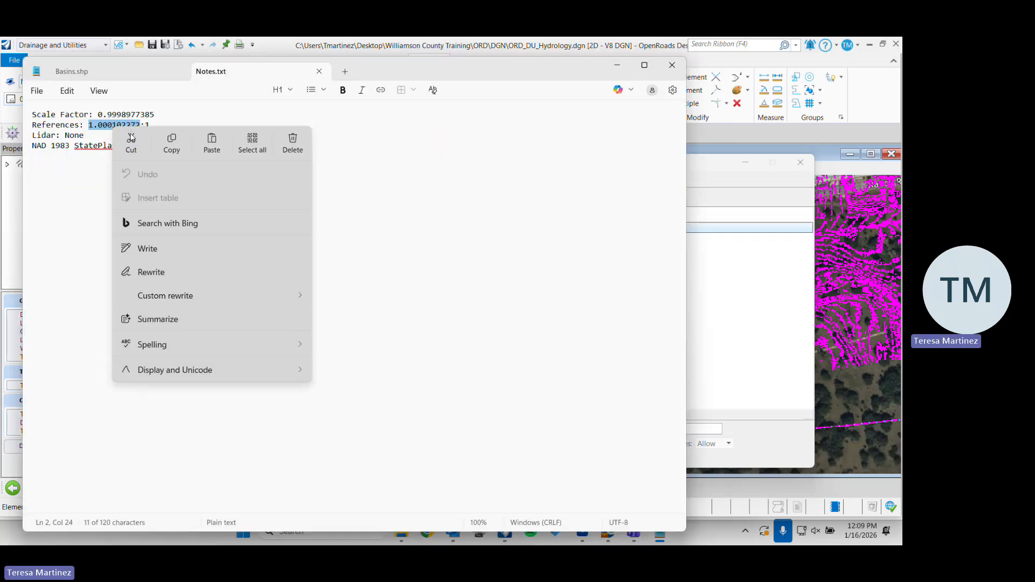
pyautogui.click(170, 150)
pyautogui.click(714, 329)
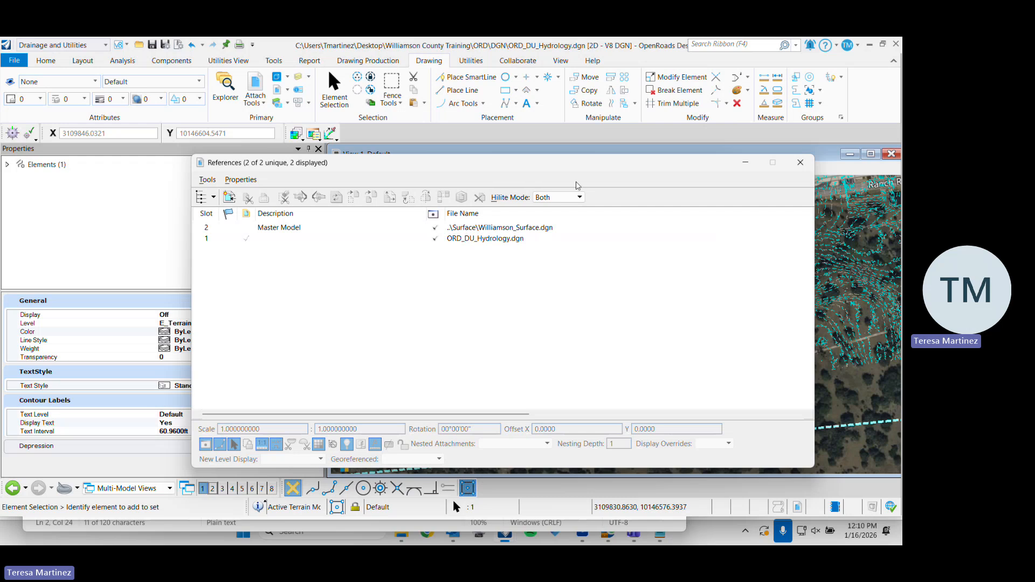
pyautogui.click(800, 162)
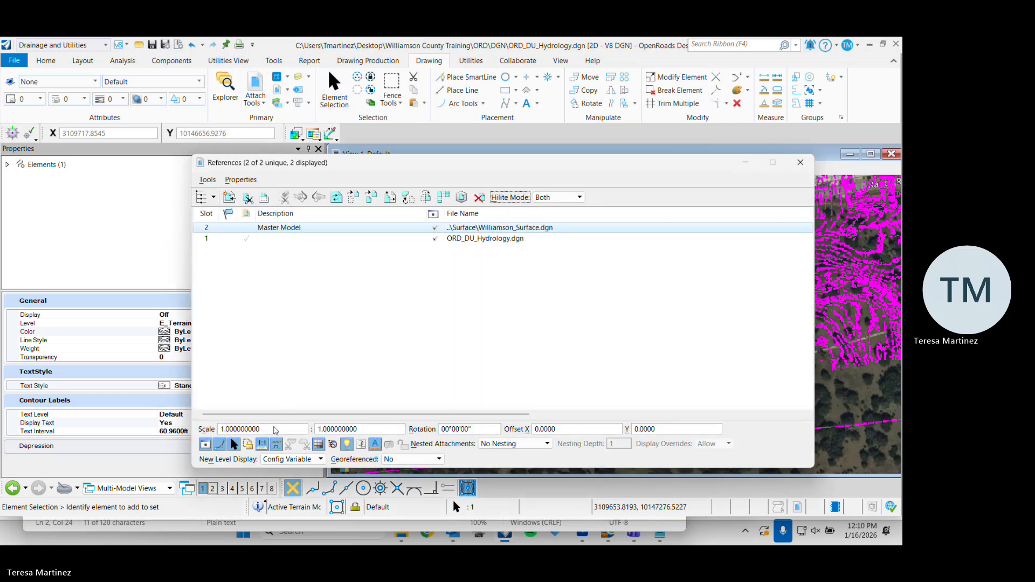
# Try a scale of 1.000102272 : 1 on the Williamson_Surface.dgn reference
pyautogui.click(274, 431)
pyautogui.moveTo(273, 431); pyautogui.dragTo(214, 426)
pyautogui.hotkey('ctrl', 'v')
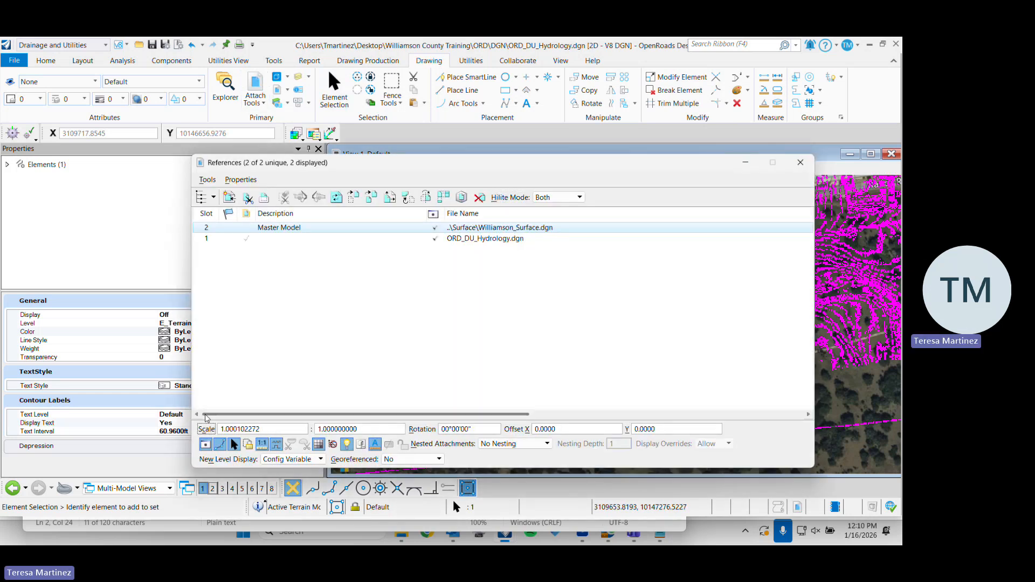
pyautogui.press('Return')
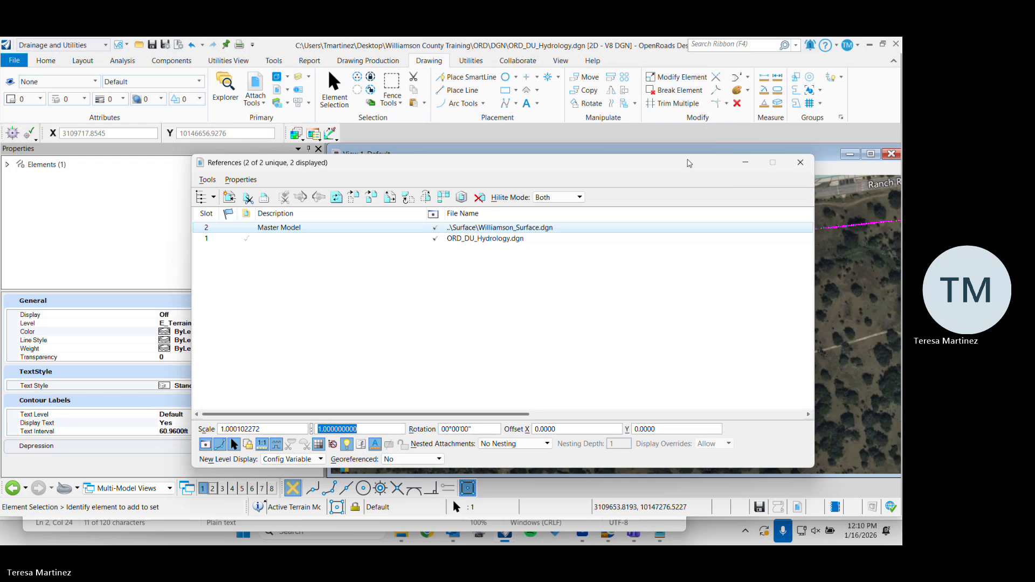
# Dock the references list beside the drawing view and bring it forward over the element properties
pyautogui.moveTo(646, 162); pyautogui.dragTo(441, 165)
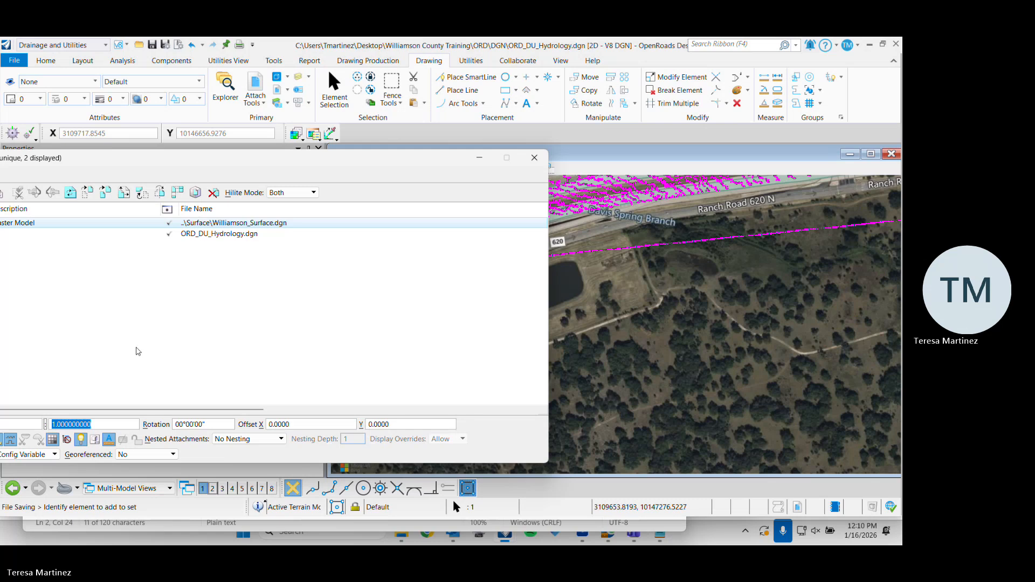
pyautogui.moveTo(190, 163); pyautogui.dragTo(148, 311)
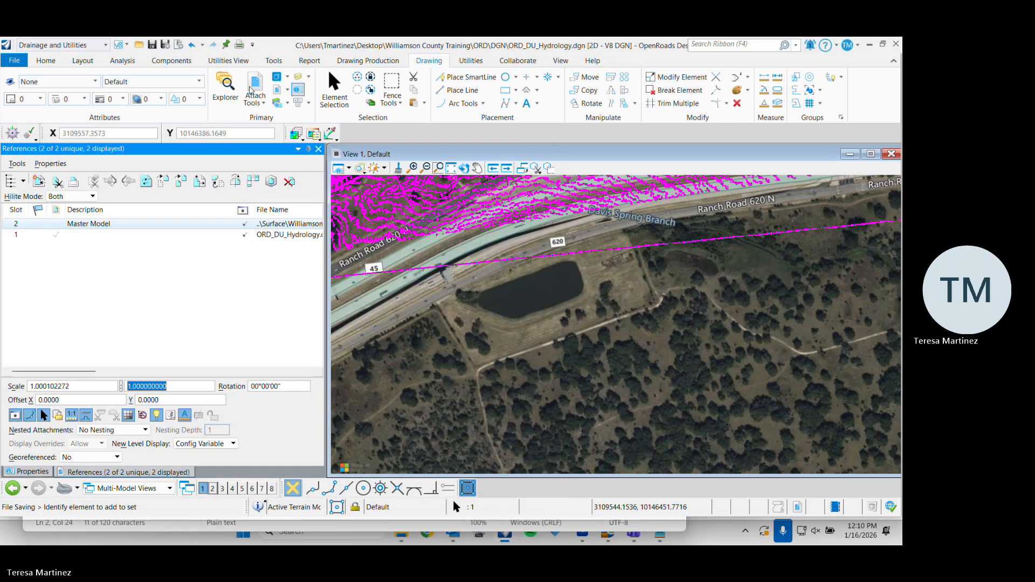
pyautogui.click(469, 300)
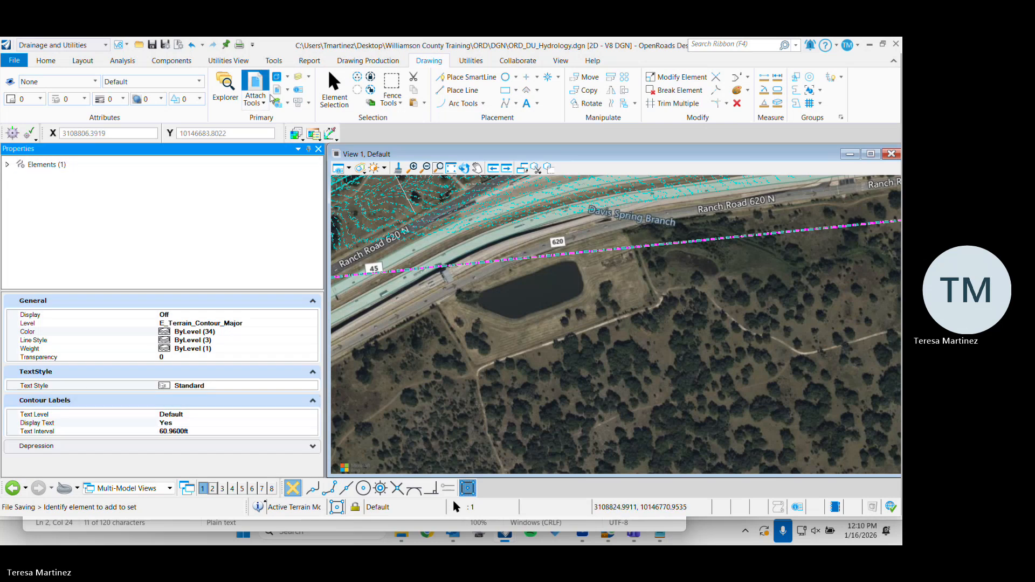
pyautogui.click(269, 96)
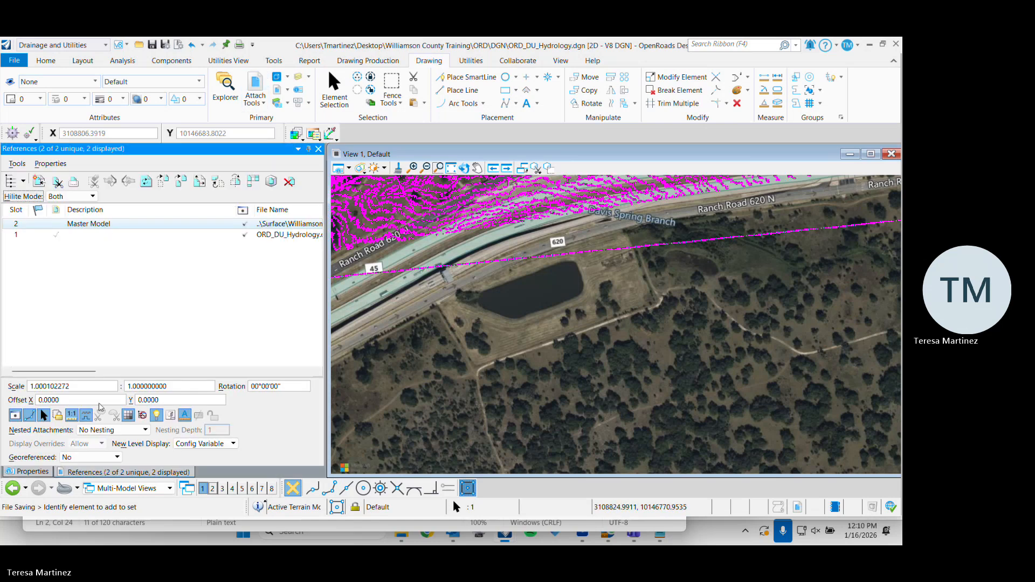
# Reset the first scale value of the Williamson_Surface.dgn reference to 1
pyautogui.click(81, 387)
pyautogui.moveTo(62, 387)
pyautogui.mouseDown()
pyautogui.moveTo(79, 388)
pyautogui.moveTo(51, 385)
pyautogui.moveTo(65, 378)
pyautogui.mouseUp()
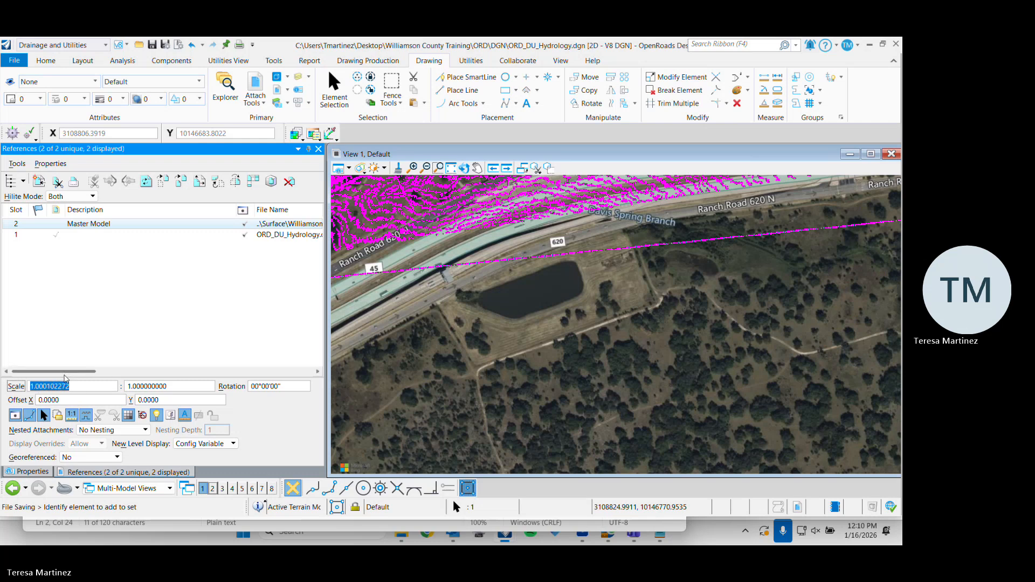
pyautogui.write('1')
pyautogui.press('Return')
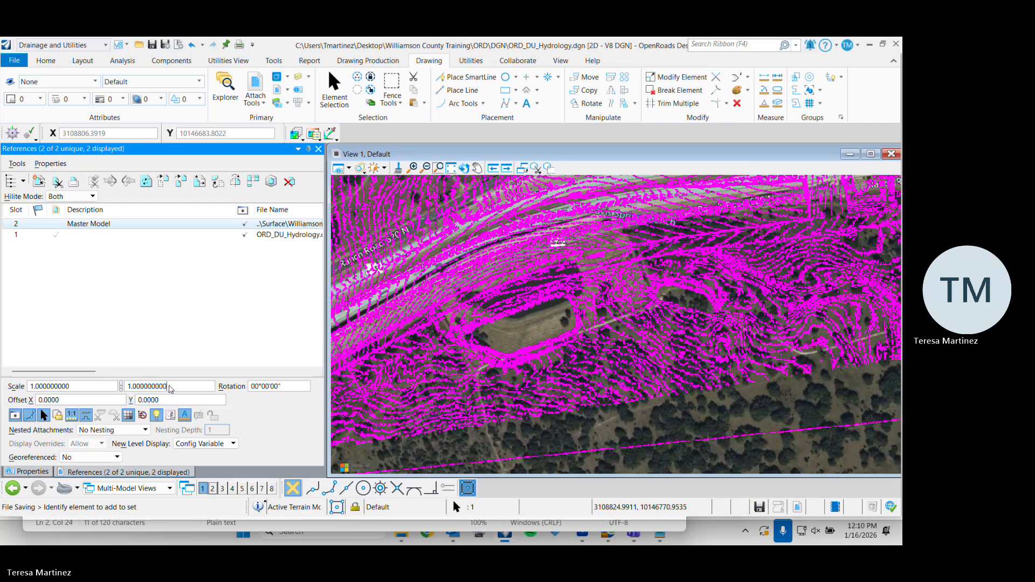
# Try the inverse reference scale by setting the second scale value to 1.000102272
pyautogui.moveTo(169, 389); pyautogui.dragTo(117, 377)
pyautogui.hotkey('ctrl', 'v')
pyautogui.press('Return')
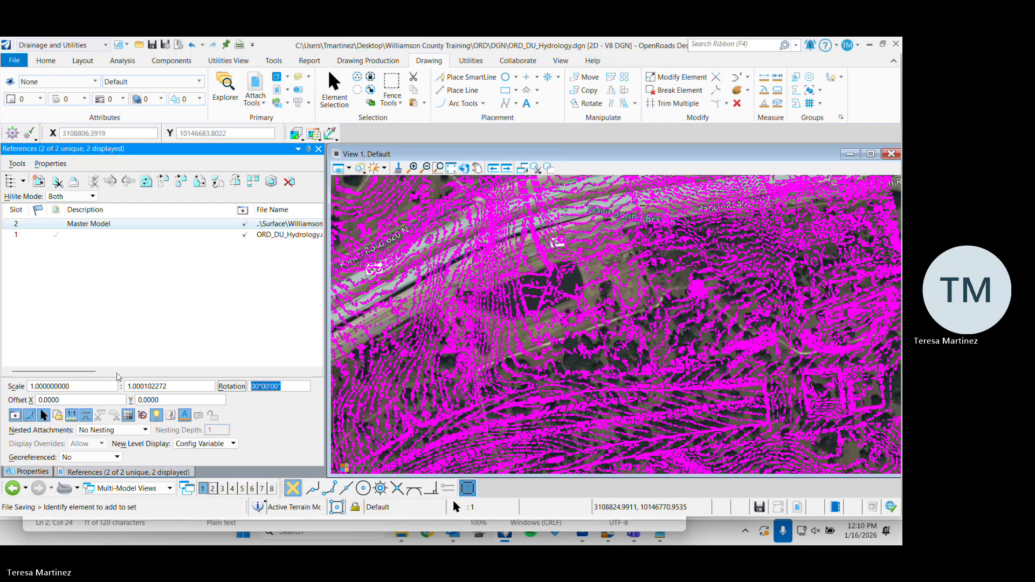
# Compare the terrain boundary with the background map and set the second scale value back to 1
pyautogui.click(171, 386)
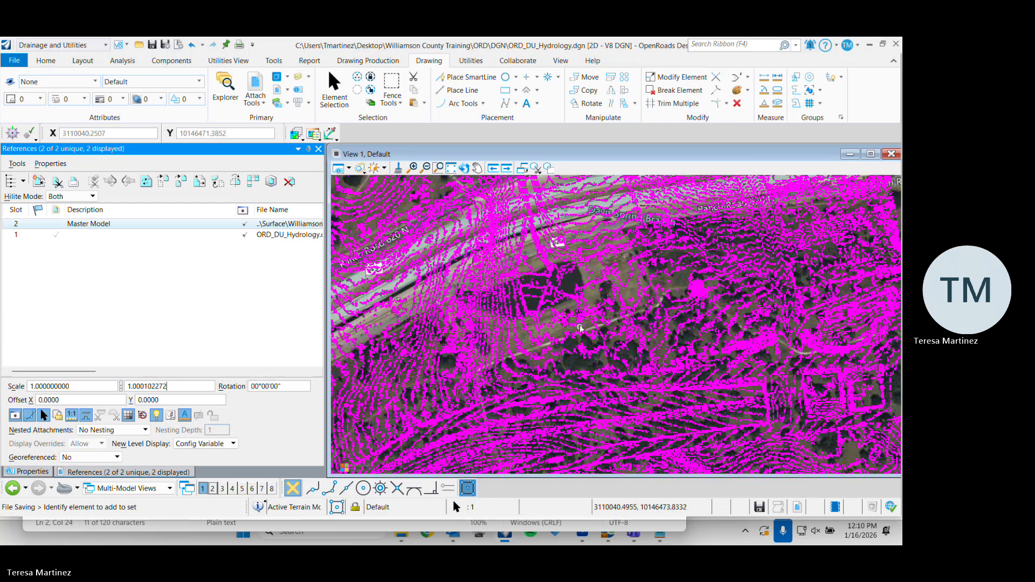
pyautogui.scroll(3, 580, 328)
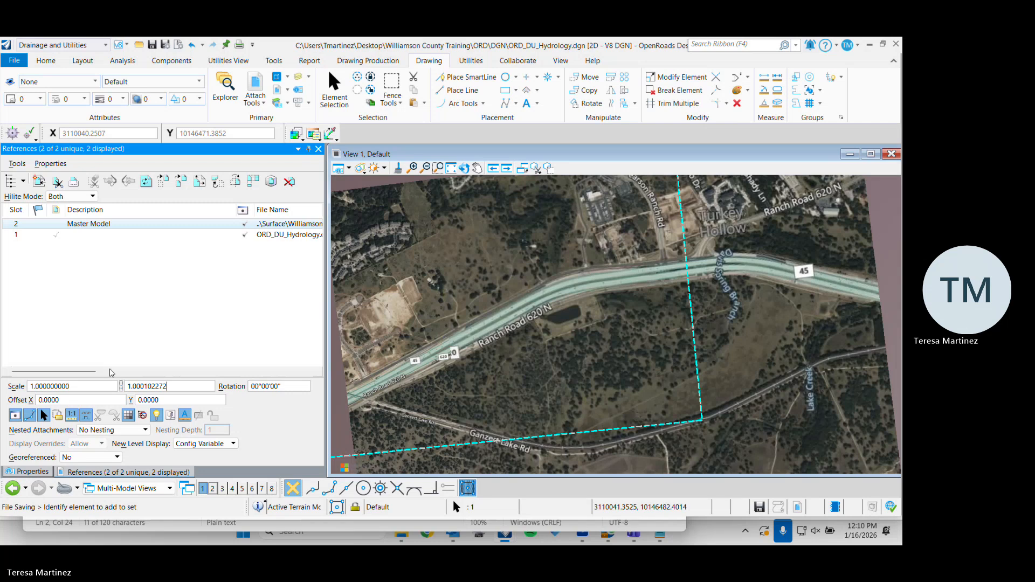
pyautogui.press('Return')
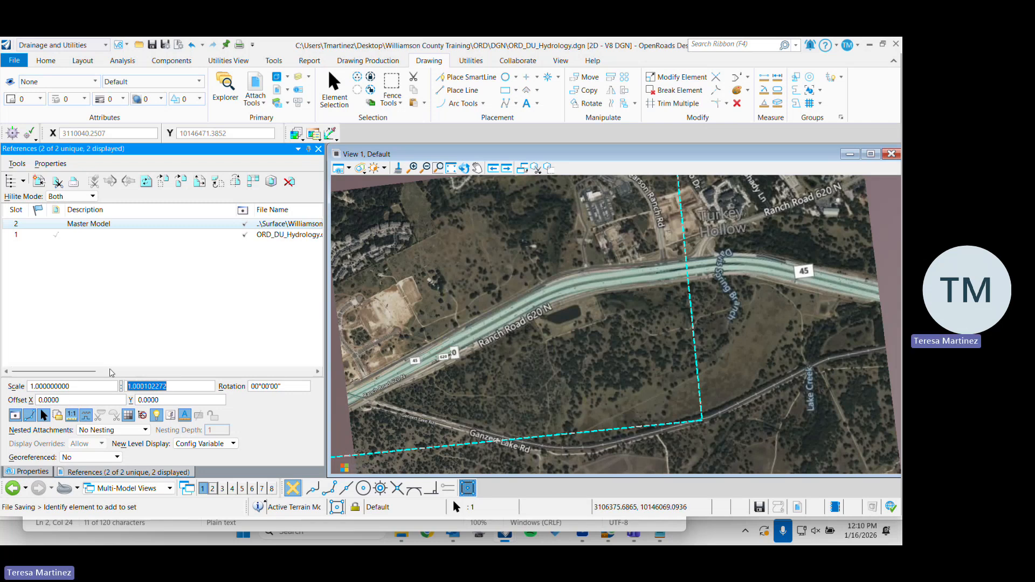
pyautogui.write('1')
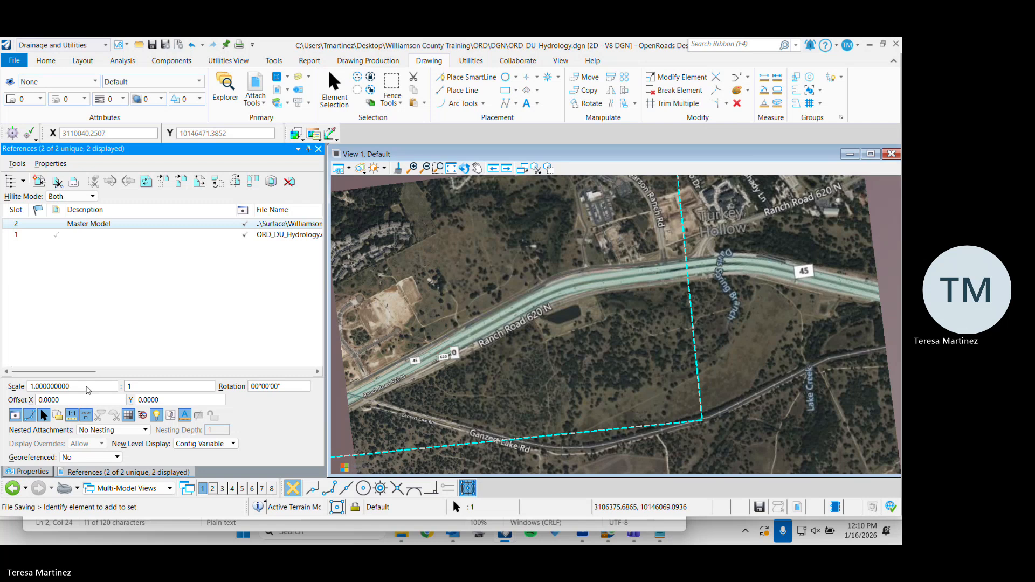
# Try a shortened scale of 1.00010 : 1 on the Williamson_Surface.dgn reference
pyautogui.moveTo(87, 386); pyautogui.dragTo(33, 385)
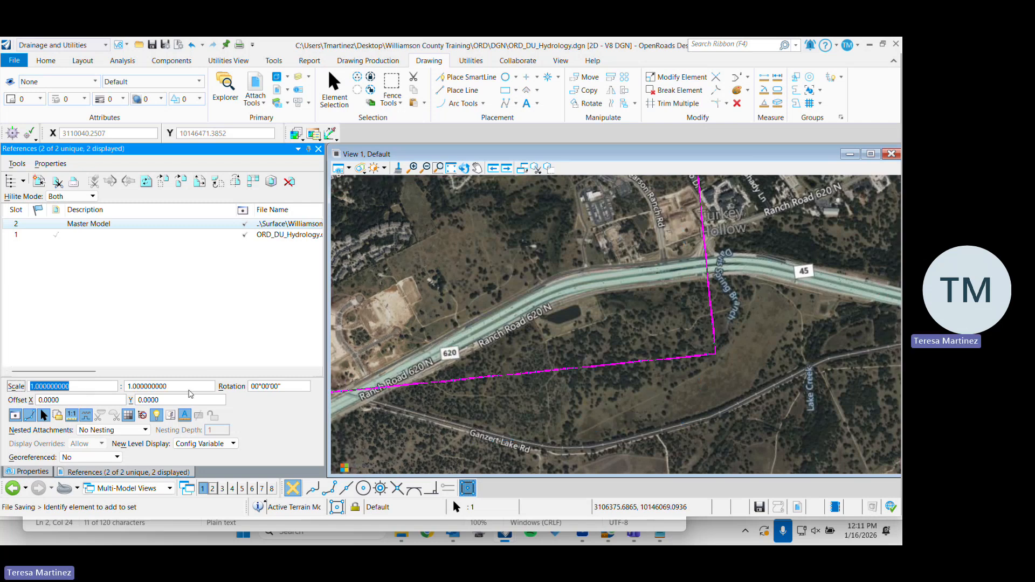
pyautogui.hotkey('ctrl', 'v')
pyautogui.press('BackSpace')
pyautogui.press('BackSpace')
pyautogui.press('BackSpace')
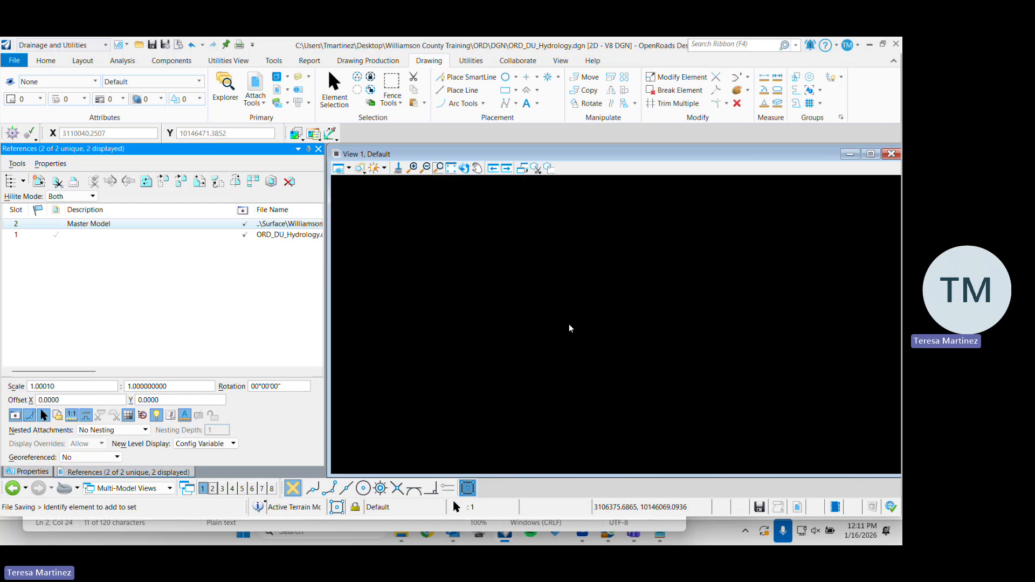
pyautogui.click(171, 388)
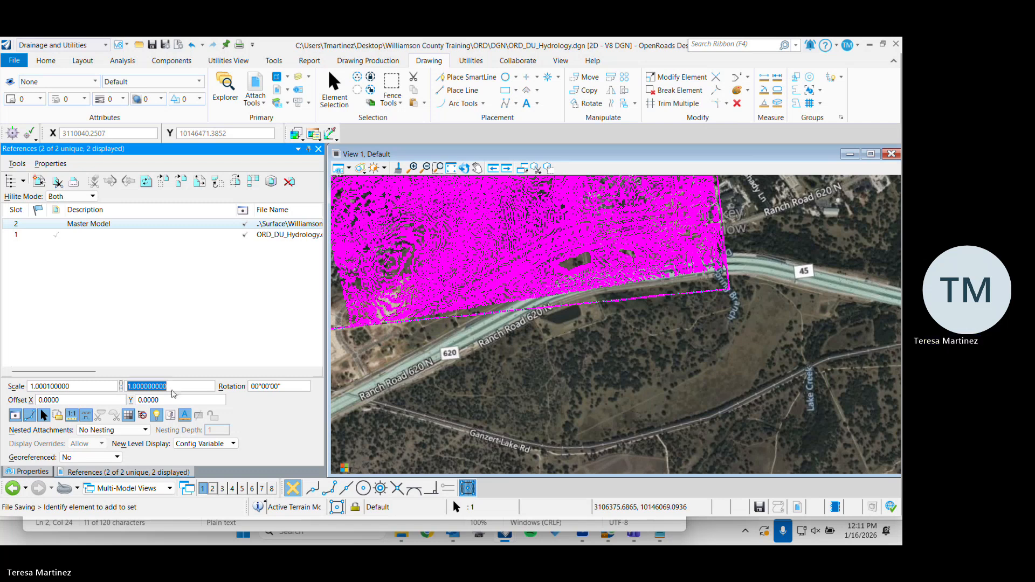
# Try a scale of 1.000102 : 1 on the Williamson_Surface.dgn reference
pyautogui.click(70, 387)
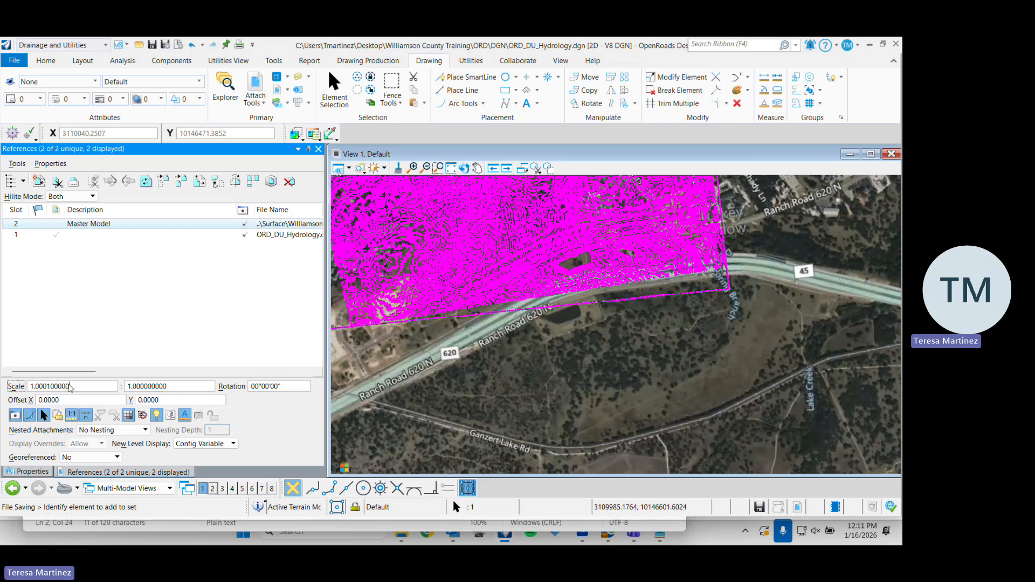
pyautogui.moveTo(74, 387); pyautogui.dragTo(29, 387)
pyautogui.hotkey('ctrl', 'v')
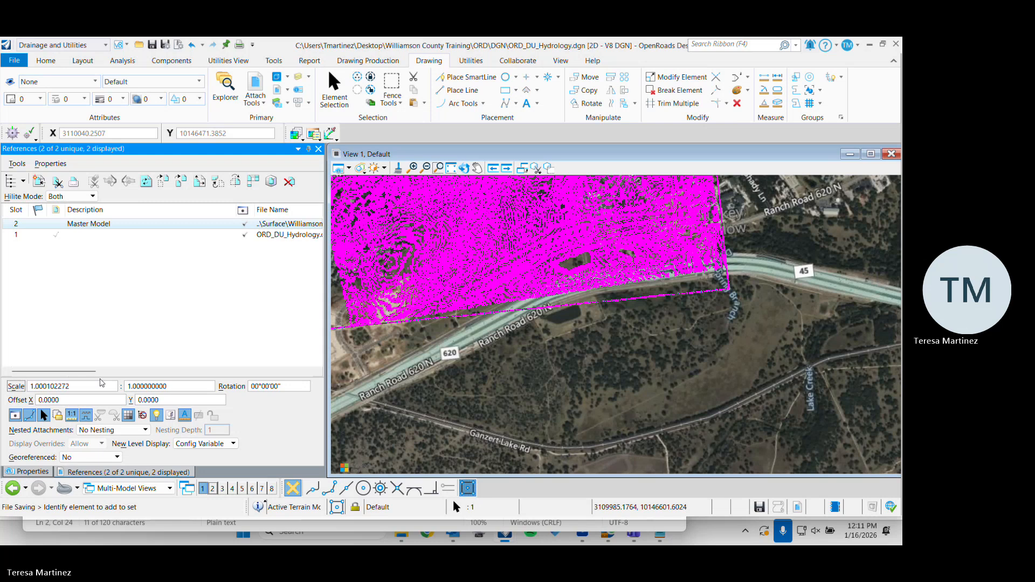
pyautogui.press('BackSpace')
pyautogui.press('BackSpace')
pyautogui.press('BackSpace')
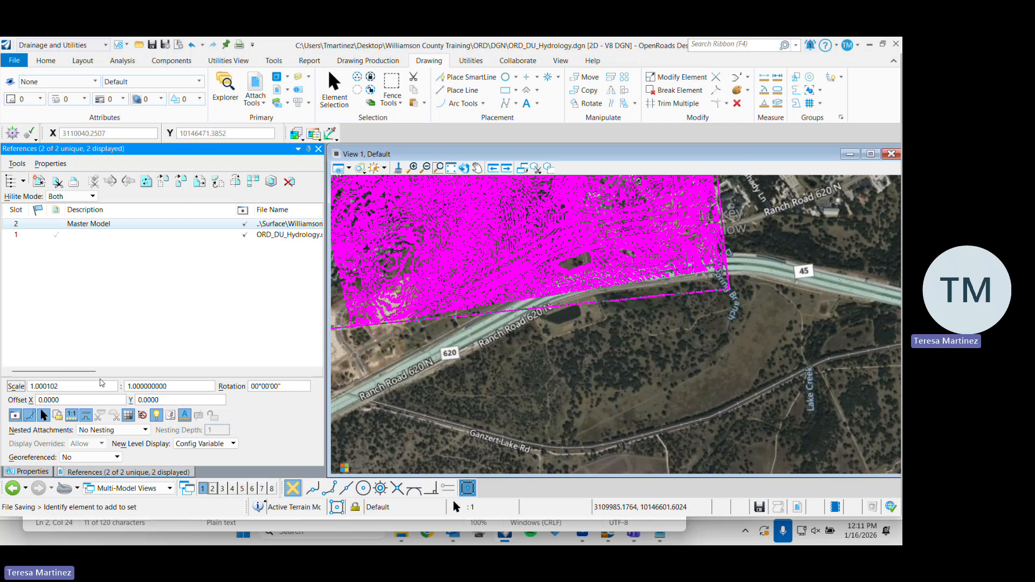
pyautogui.press('Return')
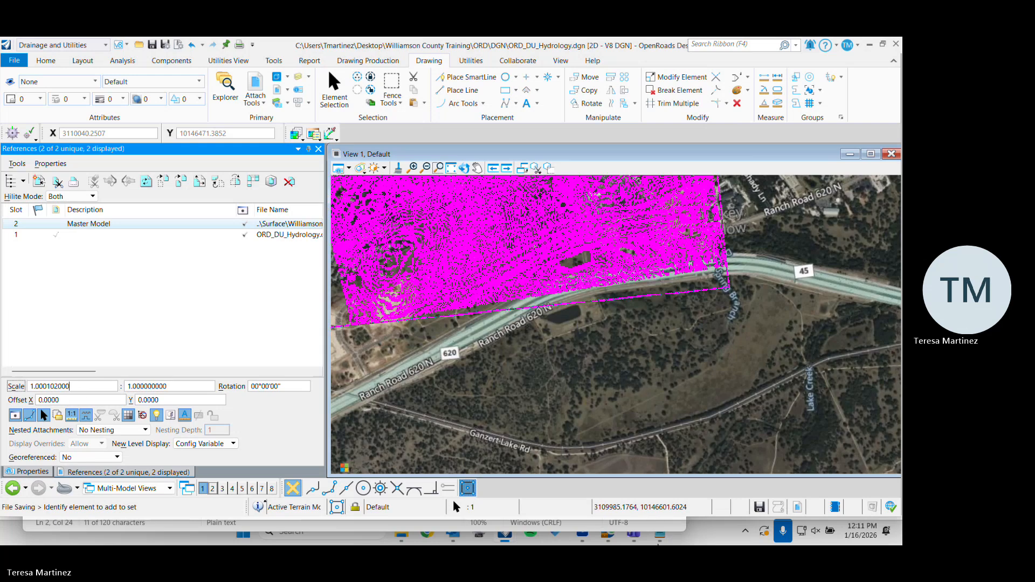
# Check the Scale Factor value recorded in Notes.txt and return to the drawing
pyautogui.click(657, 538)
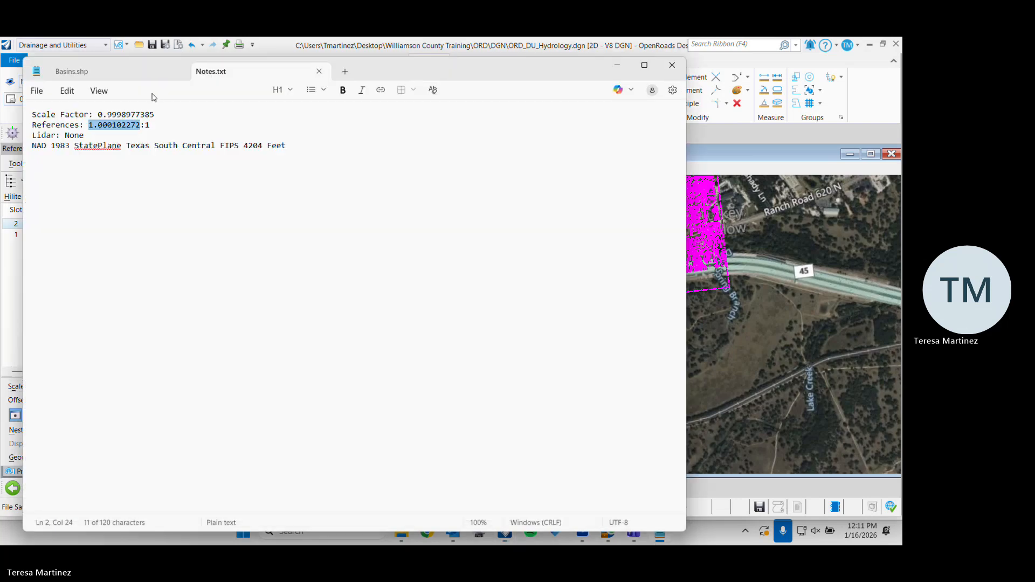
pyautogui.moveTo(157, 114); pyautogui.dragTo(99, 114)
pyautogui.hotkey('ctrl', 'c')
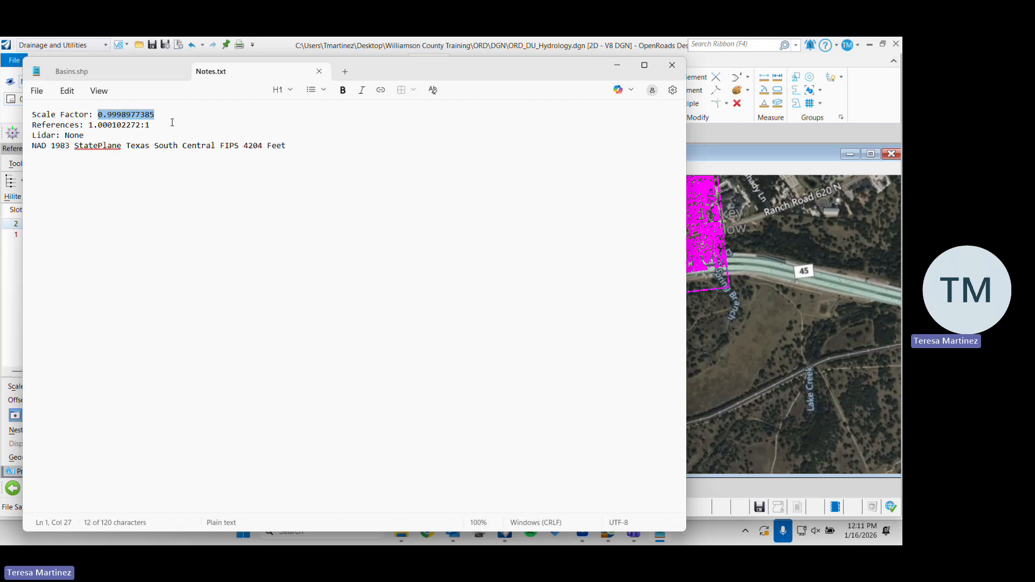
pyautogui.click(614, 66)
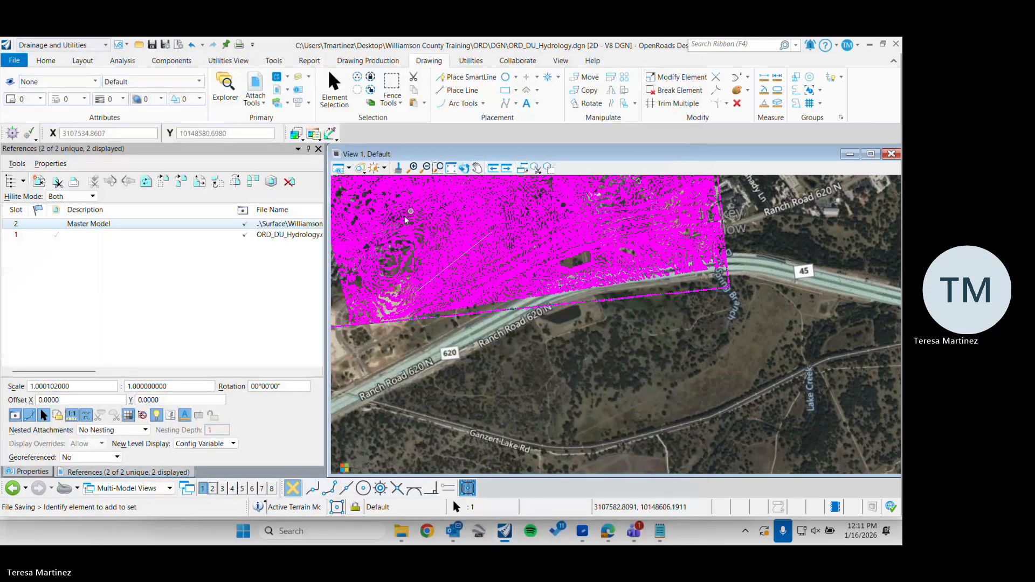
# Set the scale of the Williamson_Surface.dgn reference back to 1 : 1
pyautogui.moveTo(110, 386); pyautogui.dragTo(5, 364)
pyautogui.write('1')
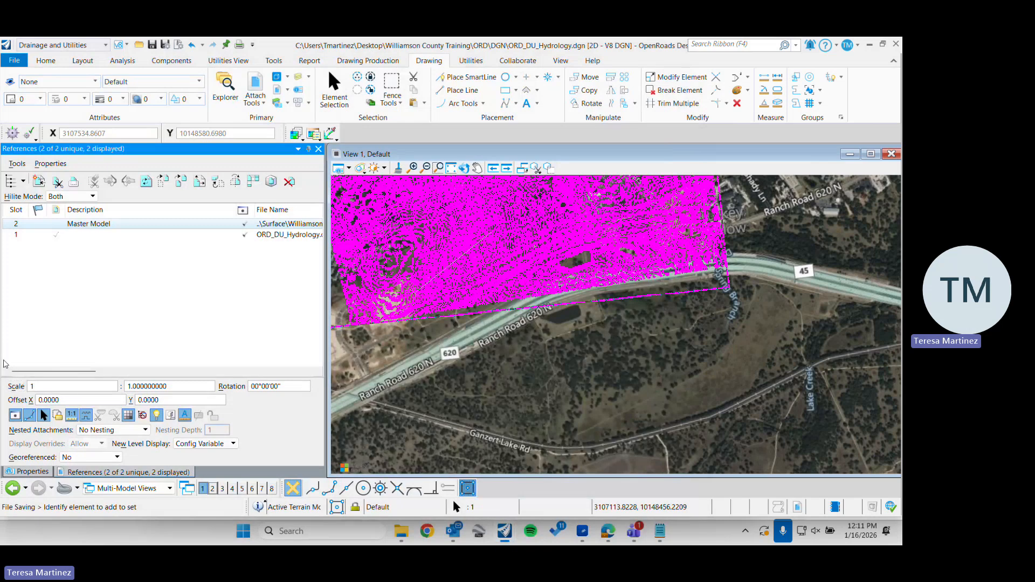
pyautogui.click(610, 423)
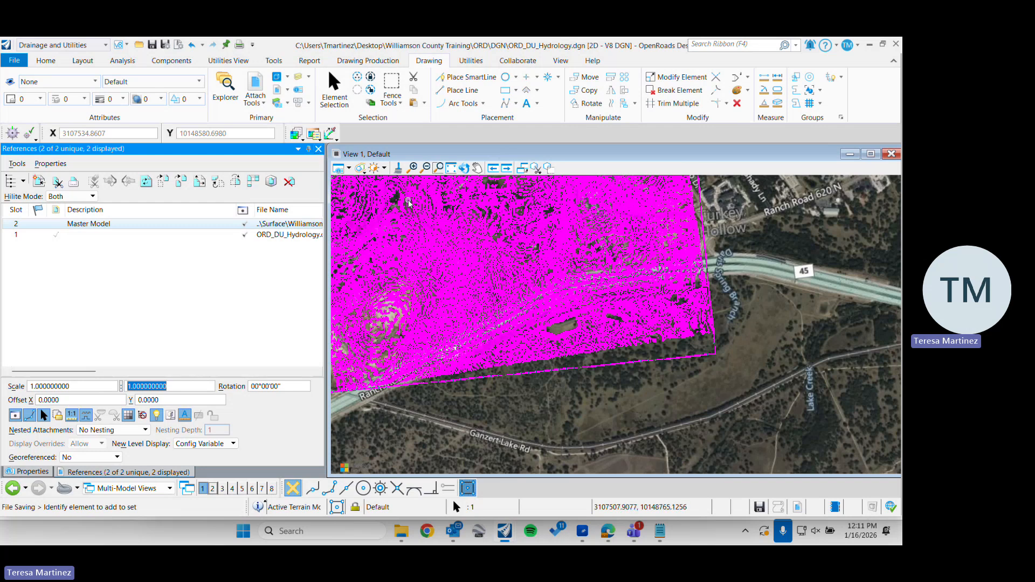
# Examine how the terrain contours line up with the pond south of Ranch Road 620 N, refresh the view and return to element selection
pyautogui.moveTo(408, 202)
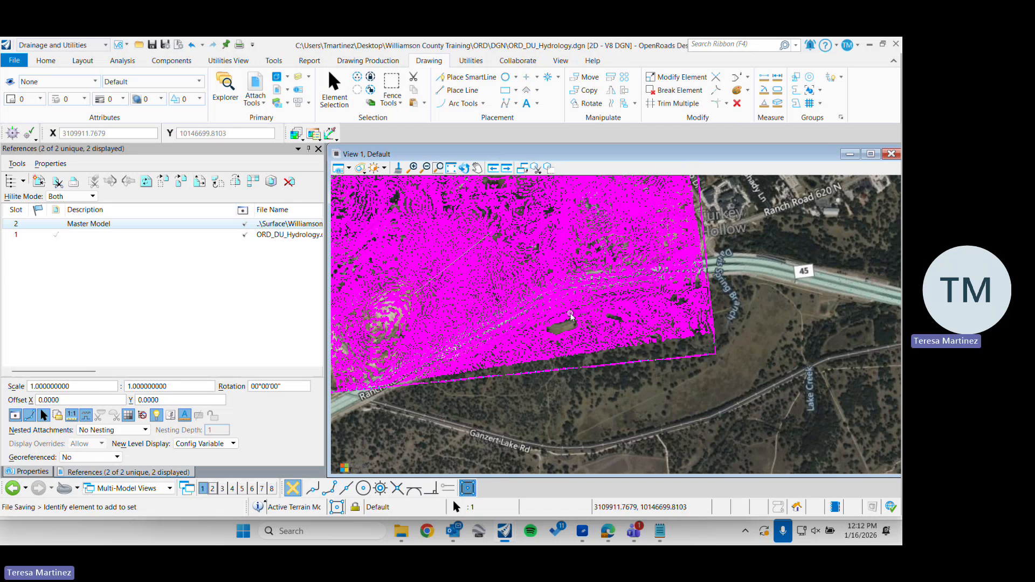
pyautogui.scroll(3, 570, 318)
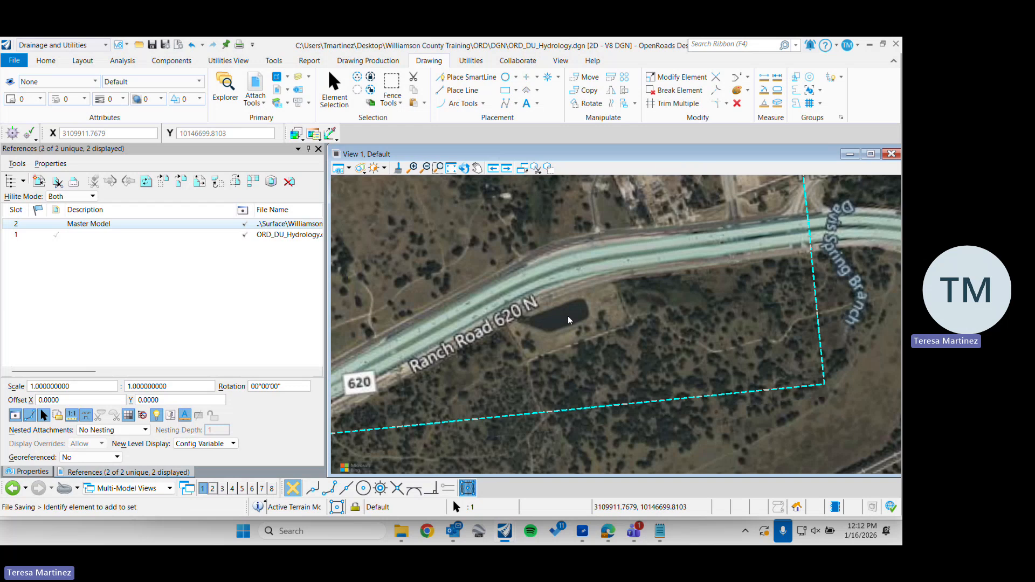
pyautogui.scroll(2, 569, 319)
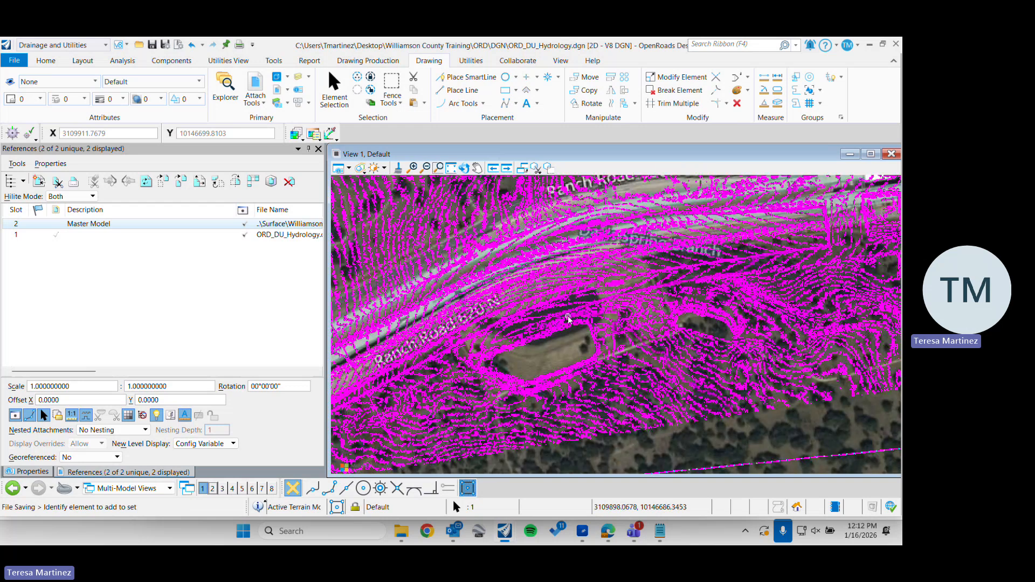
pyautogui.moveTo(569, 319)
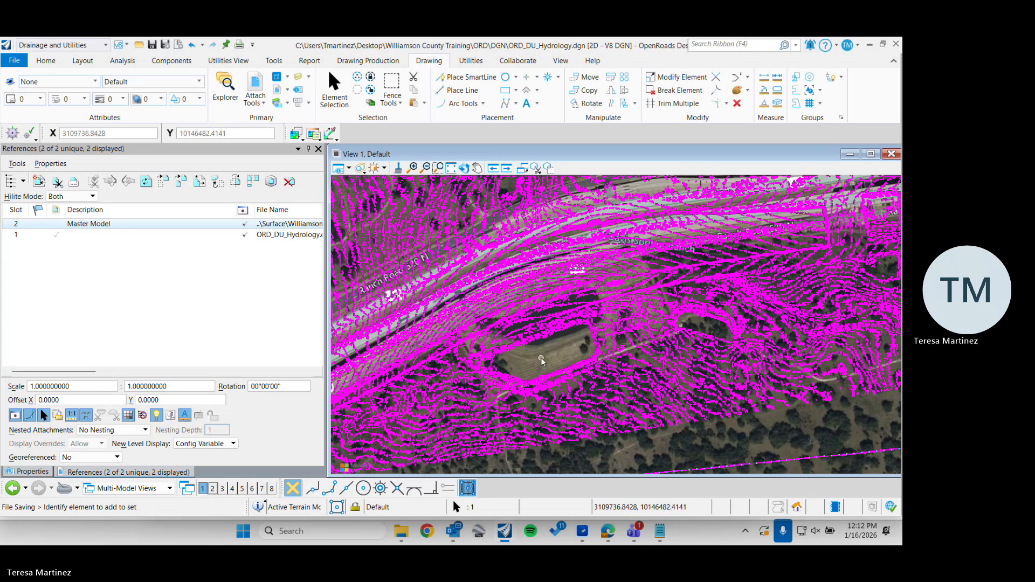
pyautogui.click(398, 167)
pyautogui.click(338, 97)
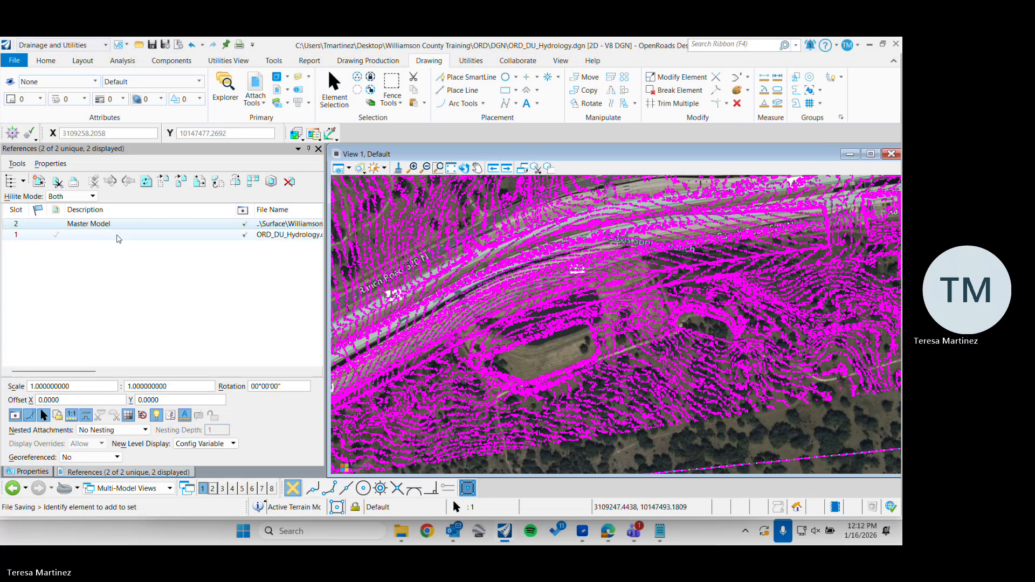
# Switch the display of the Williamson_Surface.dgn reference off and on again to compare its contours with the aerial imagery
pyautogui.click(119, 236)
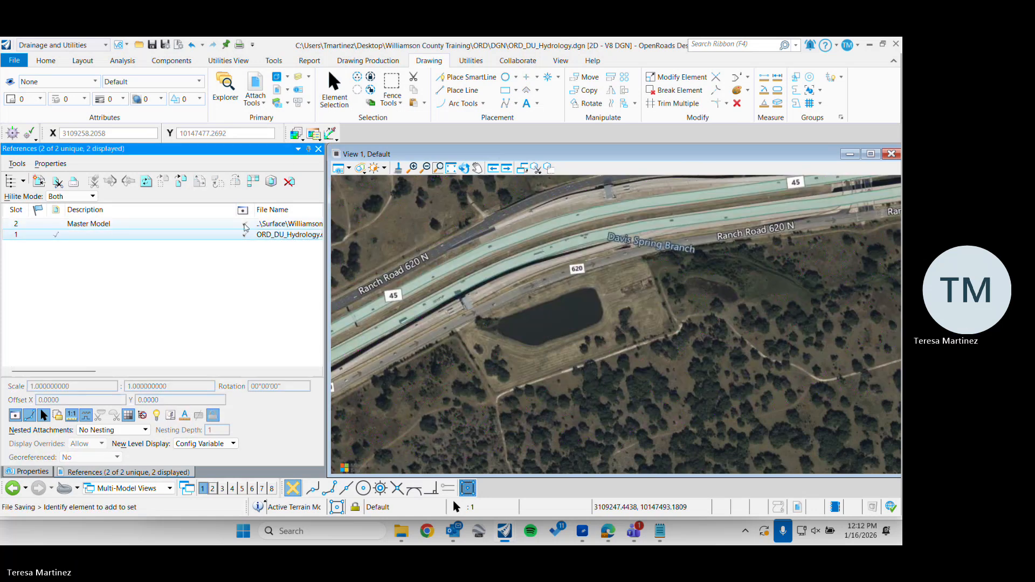
pyautogui.click(244, 225)
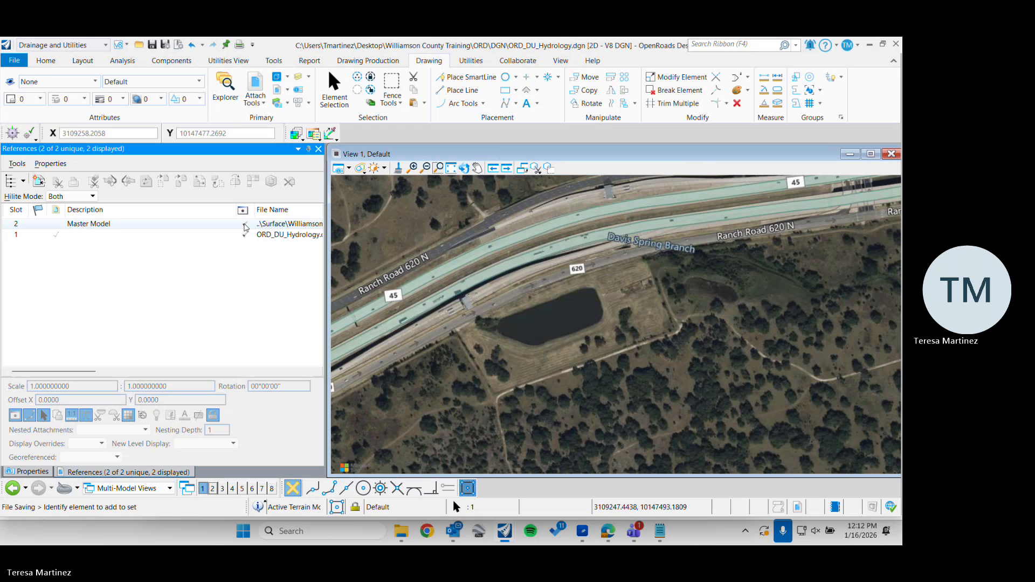
pyautogui.click(244, 224)
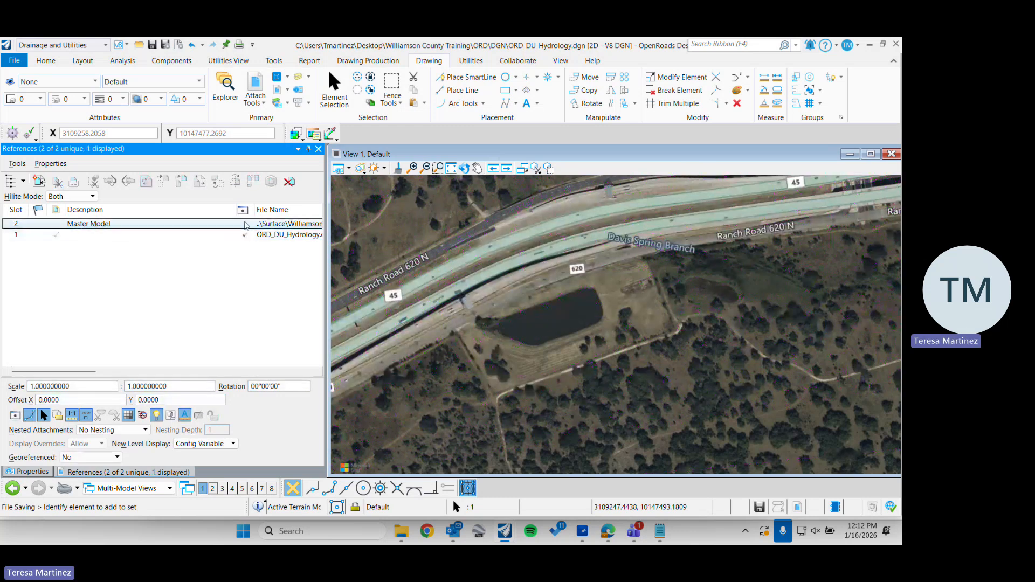
pyautogui.click(245, 225)
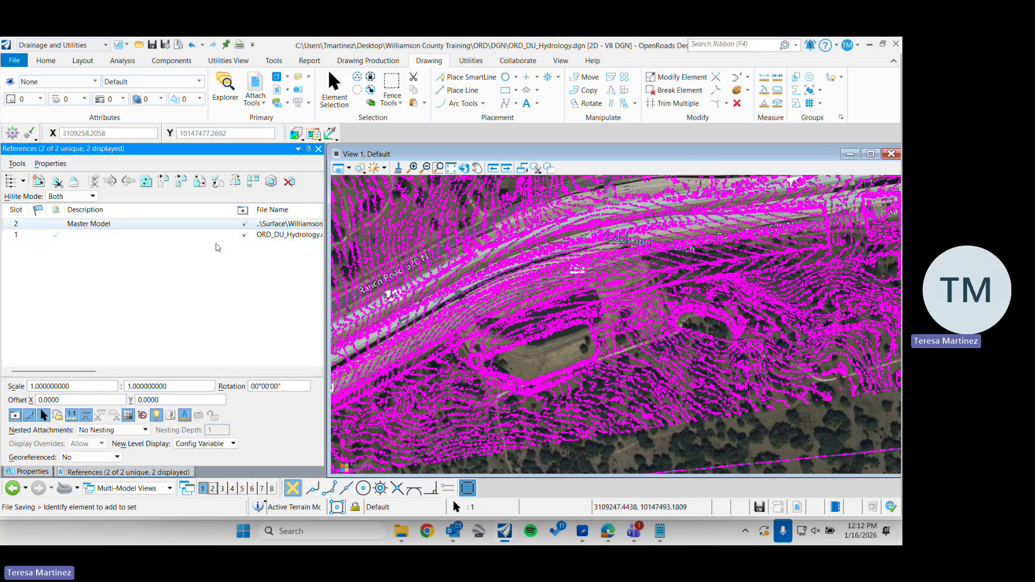
pyautogui.click(168, 235)
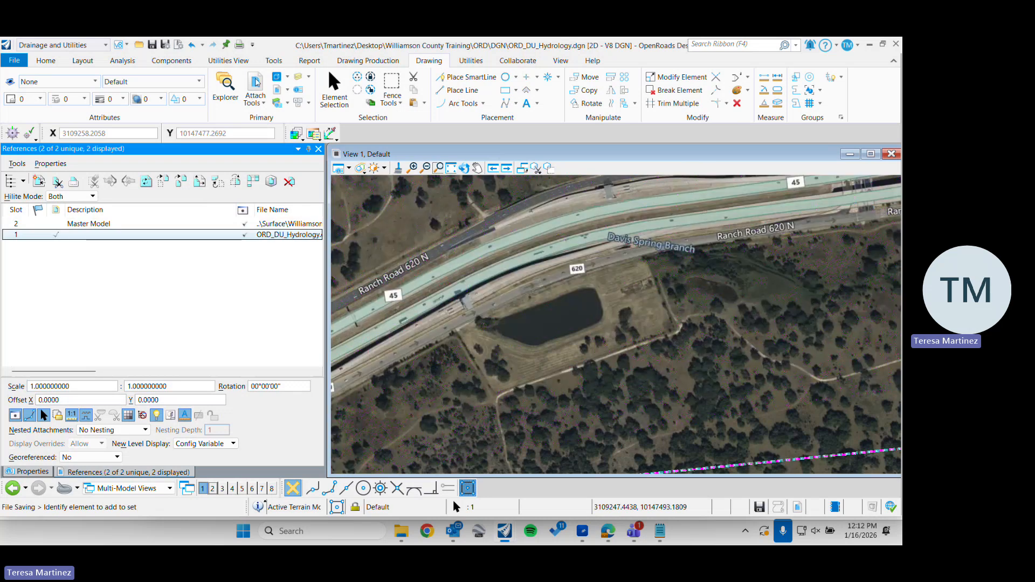
pyautogui.click(255, 78)
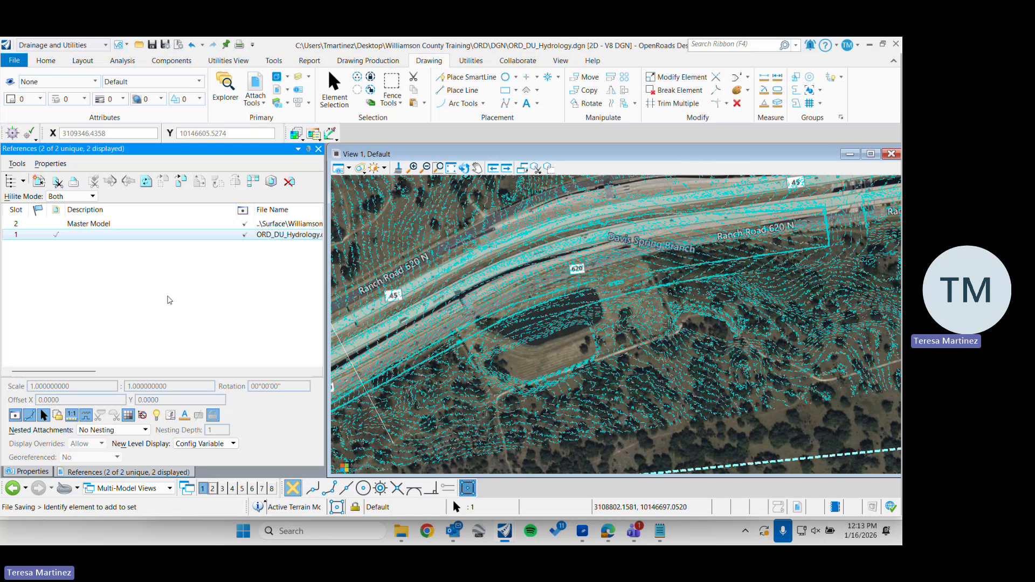
# Try a scale of 1.00012 : 1 on the Williamson_Surface.dgn reference
pyautogui.click(289, 224)
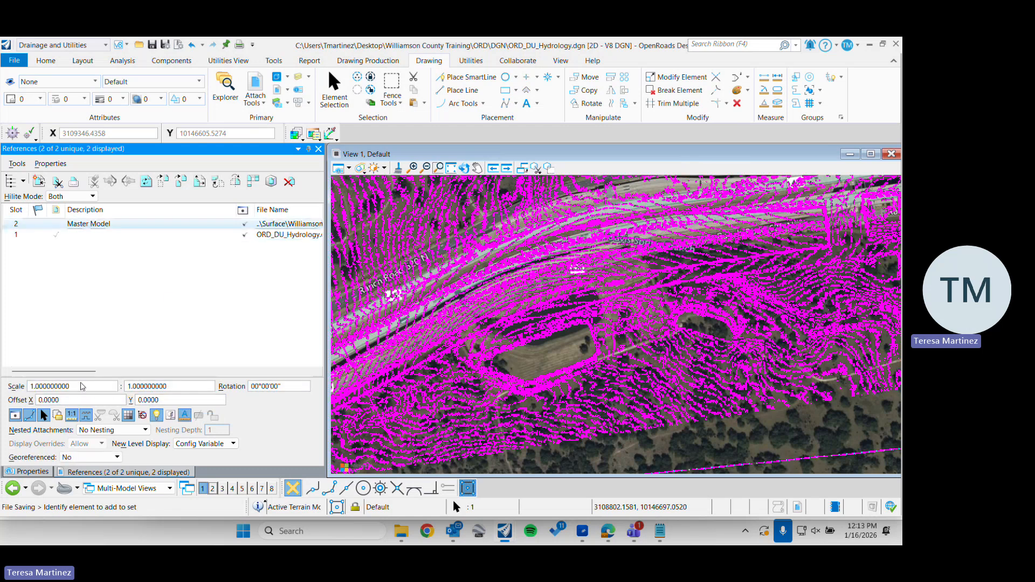
pyautogui.click(78, 388)
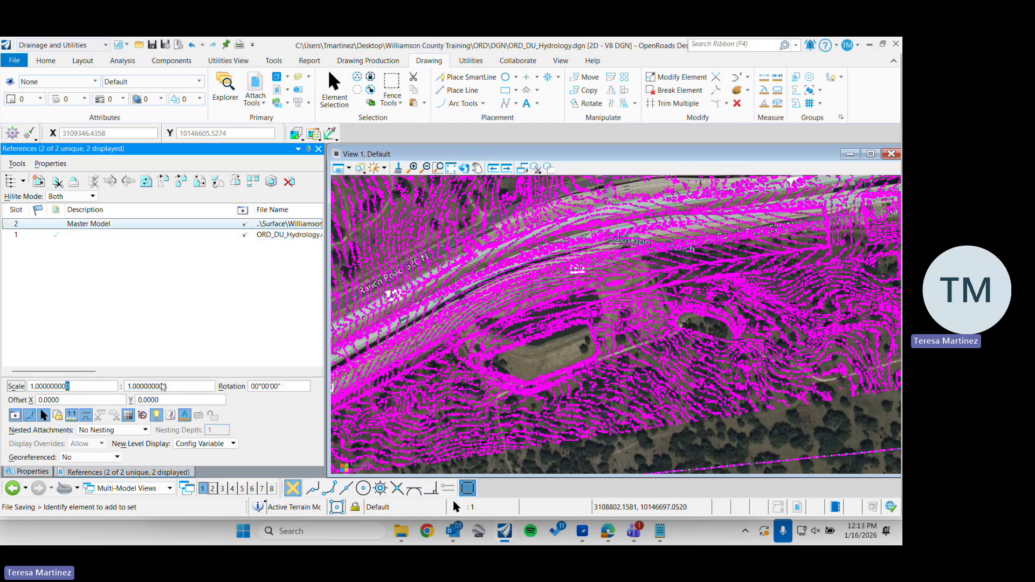
pyautogui.press('BackSpace')
pyautogui.press('BackSpace')
pyautogui.press('BackSpace')
pyautogui.press('BackSpace')
pyautogui.press('BackSpace')
pyautogui.press('BackSpace')
pyautogui.write('12')
pyautogui.press('Tab')
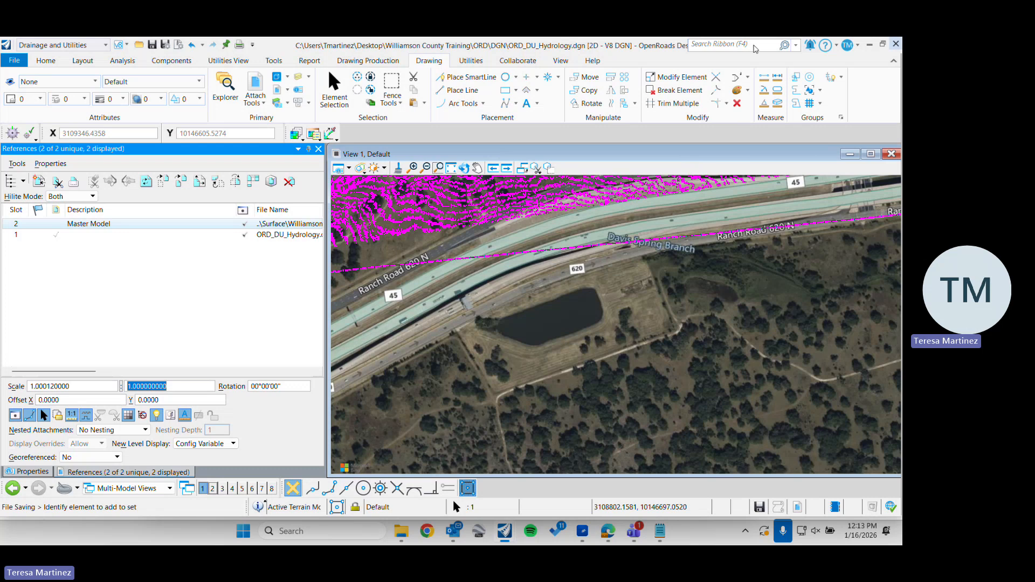
# Try the copied scale factor 0.9998977385 as the first scale value of the Williamson_Surface.dgn reference
pyautogui.click(751, 44)
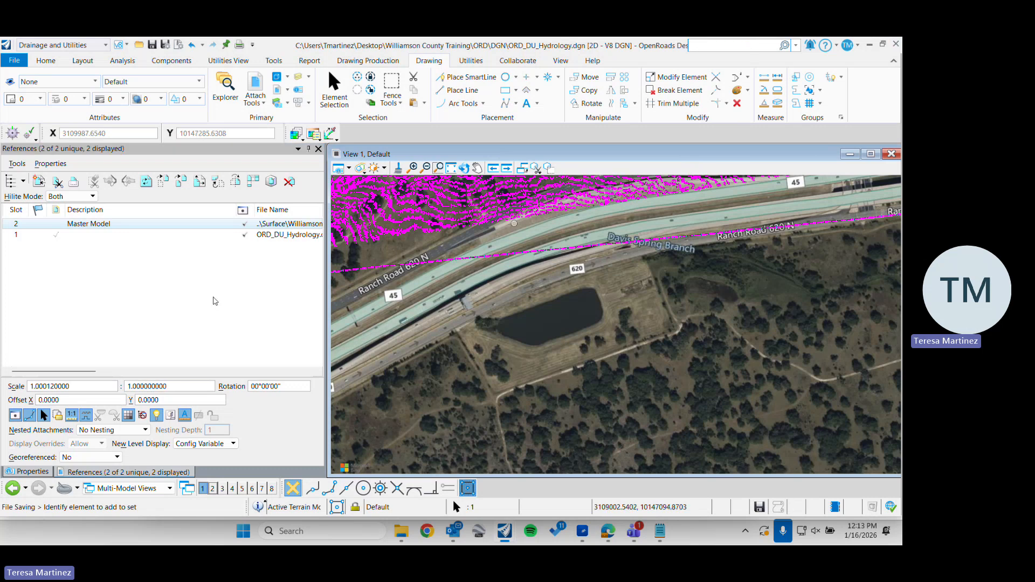
pyautogui.click(11, 385)
pyautogui.hotkey('ctrl', 'v')
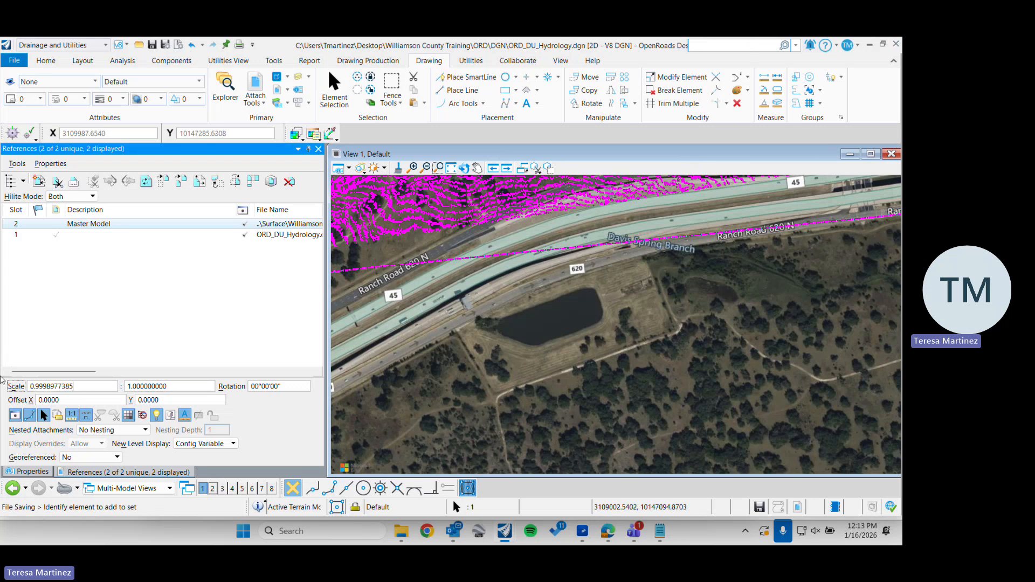
pyautogui.press('Return')
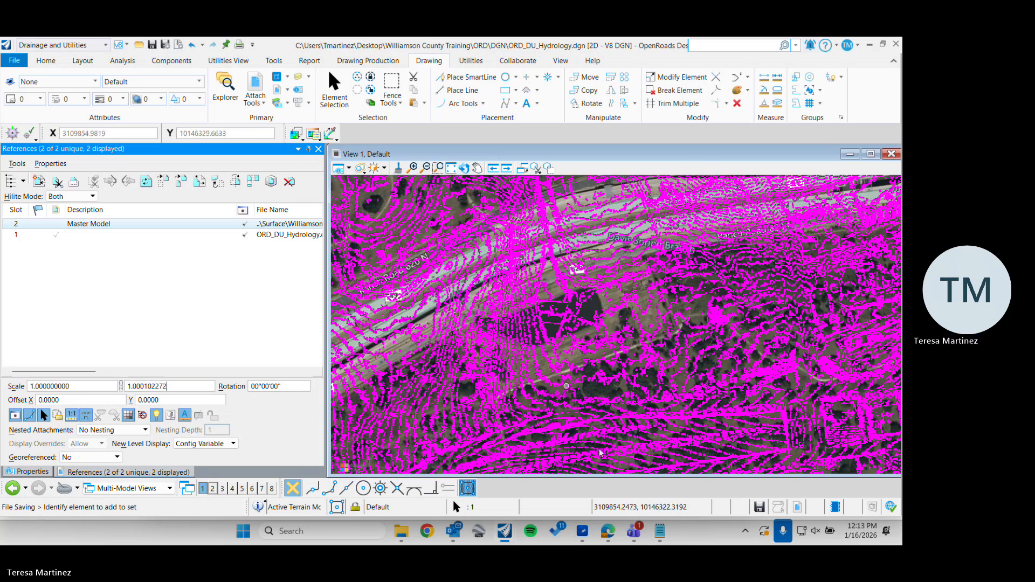
# Copy the References value 1.000102272 from Notes.txt and enter it as the first scale value of the Williamson_Surface.dgn reference
pyautogui.moveTo(667, 539)
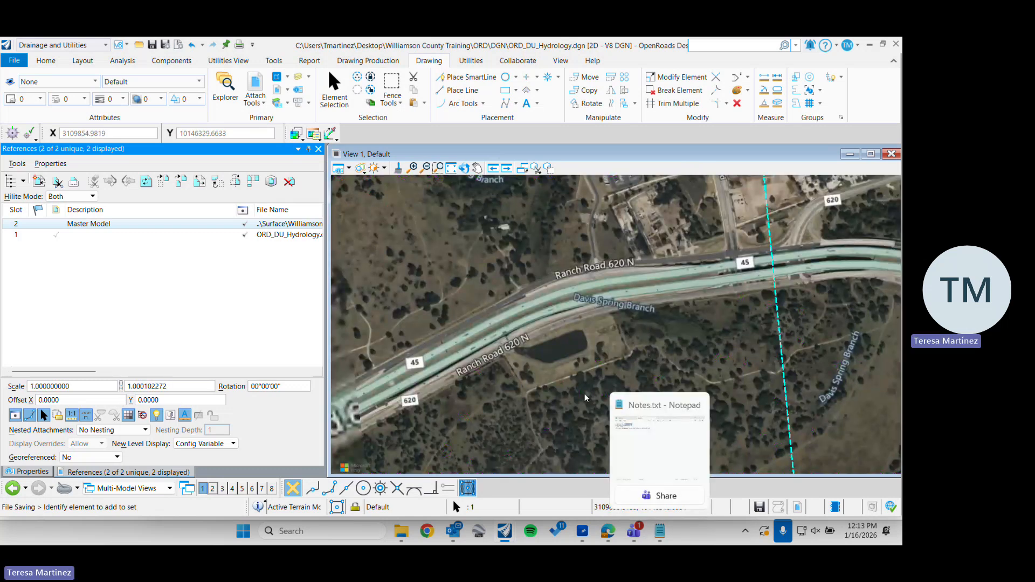
pyautogui.click(660, 533)
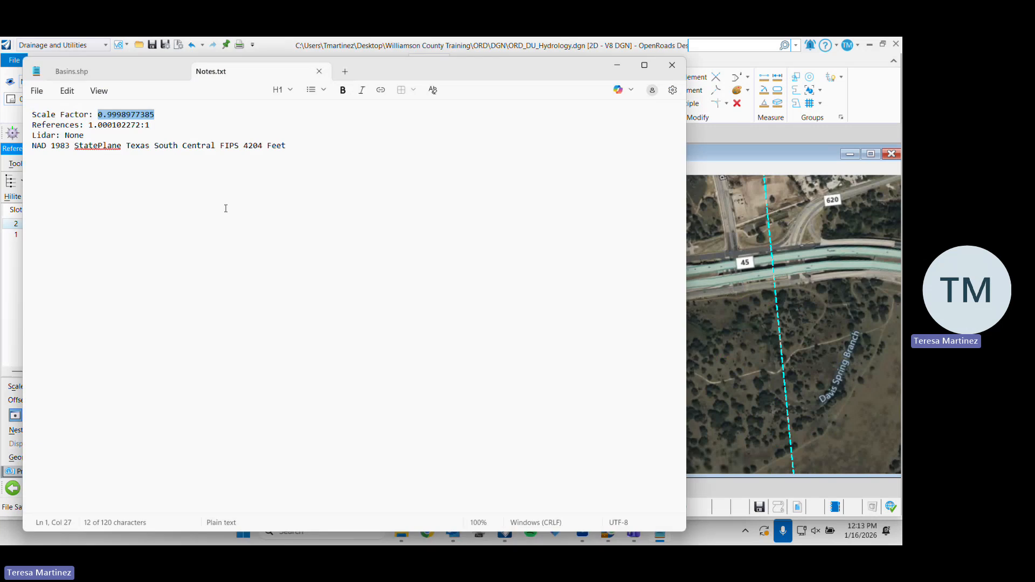
pyautogui.moveTo(86, 124)
pyautogui.mouseDown()
pyautogui.moveTo(140, 125)
pyautogui.moveTo(88, 127)
pyautogui.mouseUp()
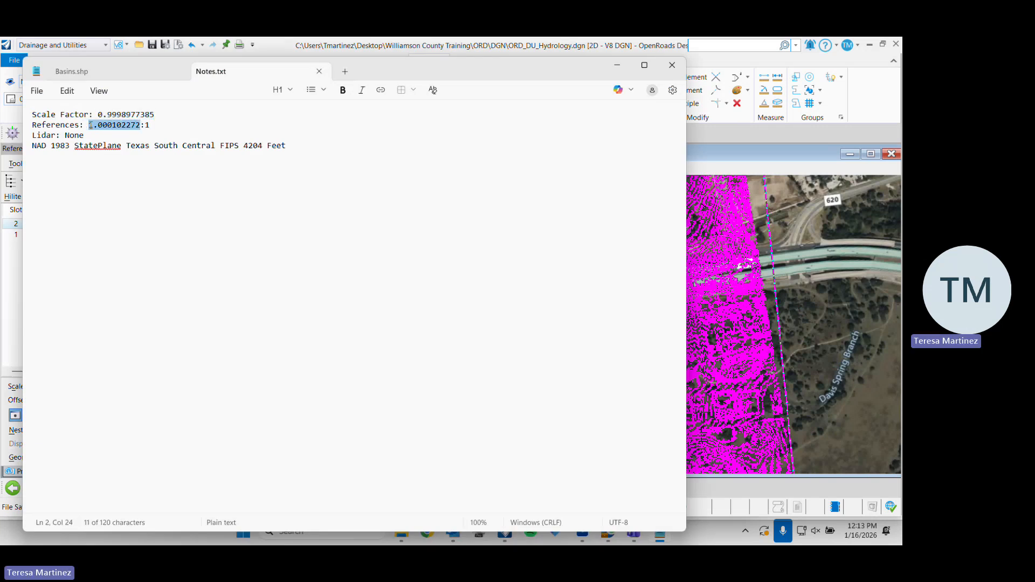
pyautogui.click(618, 66)
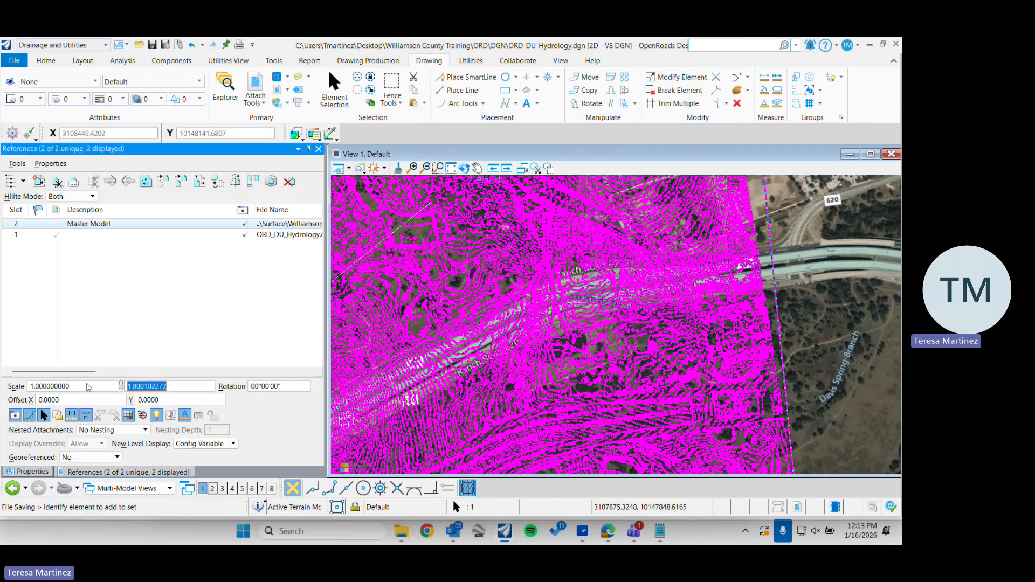
pyautogui.moveTo(89, 385); pyautogui.dragTo(15, 379)
pyautogui.write('1.000102272')
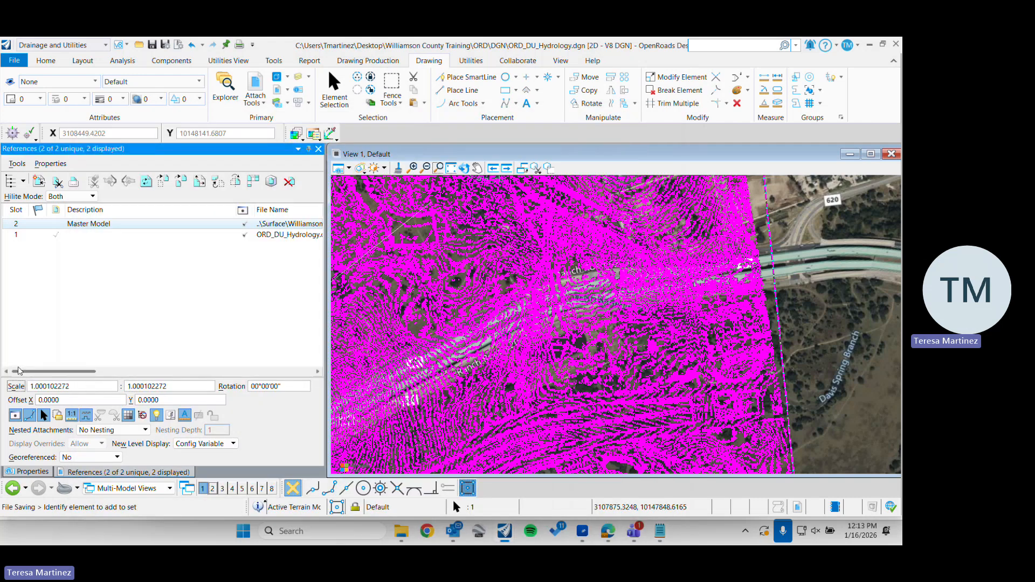
pyautogui.click(177, 389)
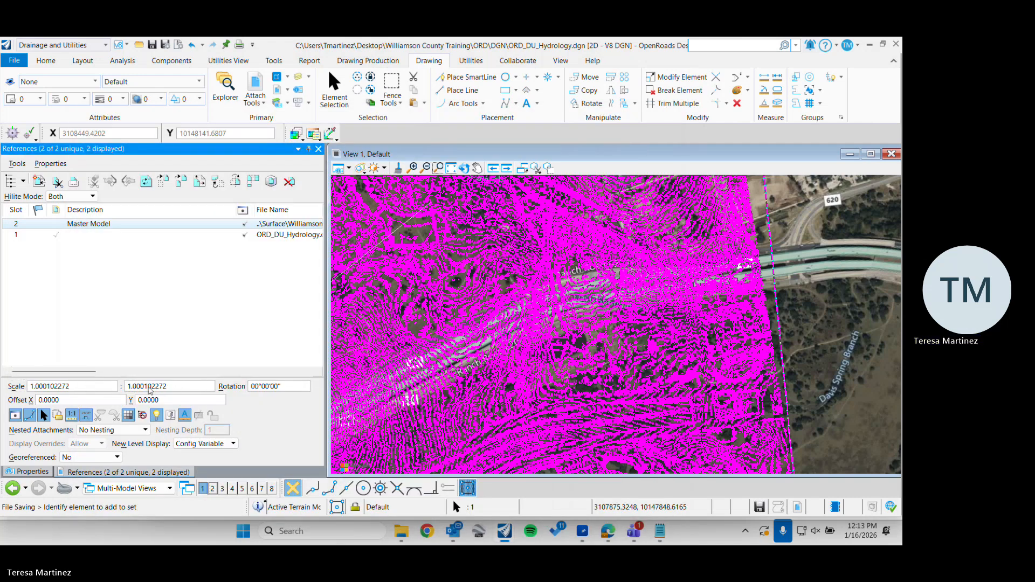
# Try a scale of 1.000102272 : 1 on the Williamson_Surface.dgn reference
pyautogui.click(79, 387)
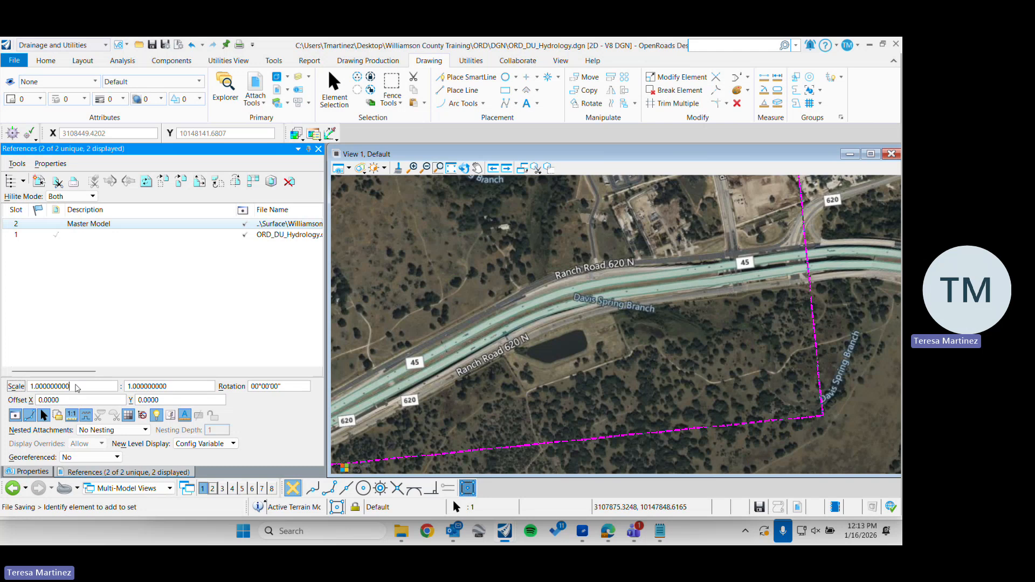
pyautogui.moveTo(81, 391); pyautogui.dragTo(21, 379)
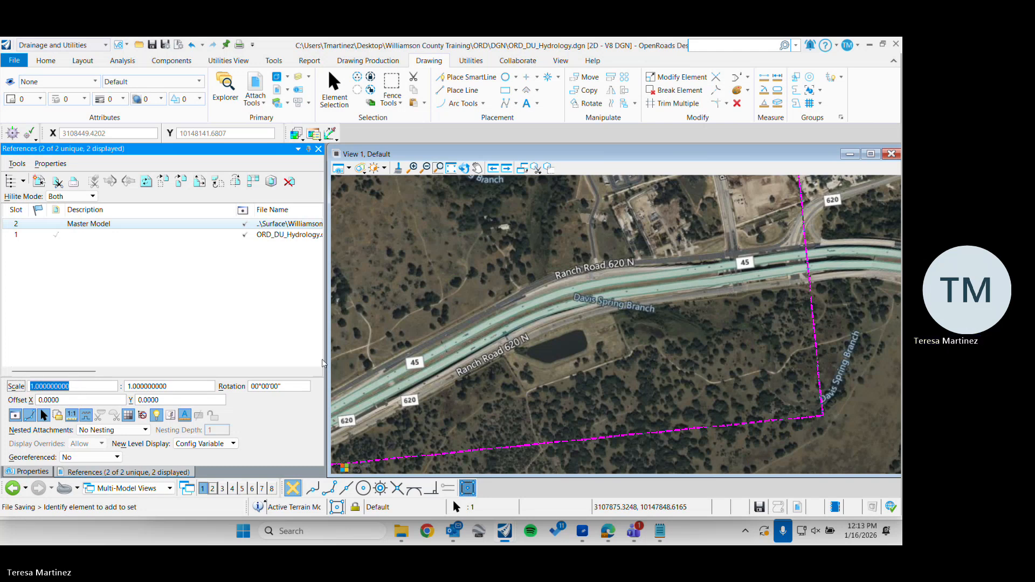
pyautogui.write('1.000102272')
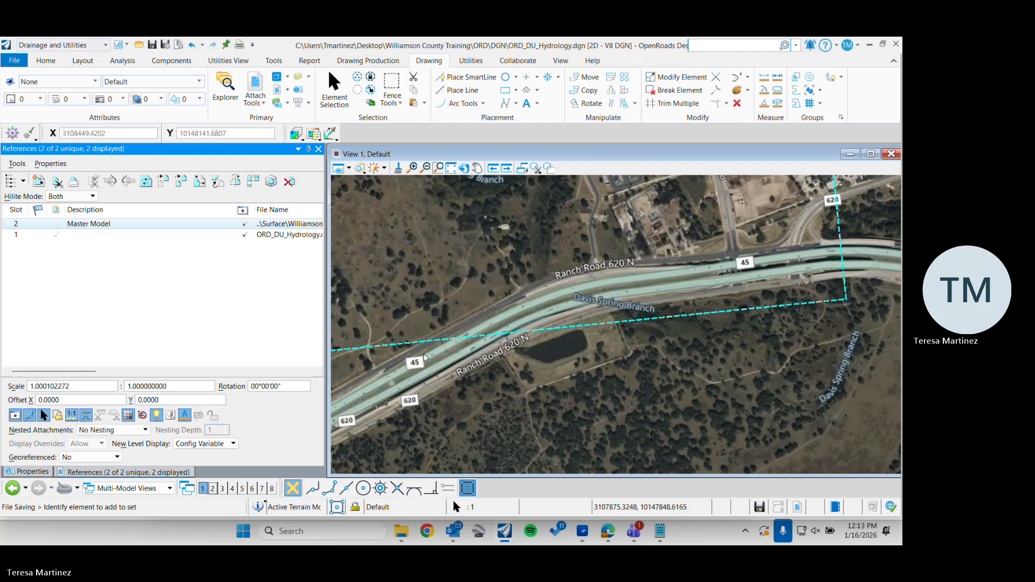
# Reset the Williamson_Surface.dgn reference to a scale of 1 : 1
pyautogui.moveTo(90, 387); pyautogui.dragTo(5, 348)
pyautogui.write('1')
pyautogui.press('Tab')
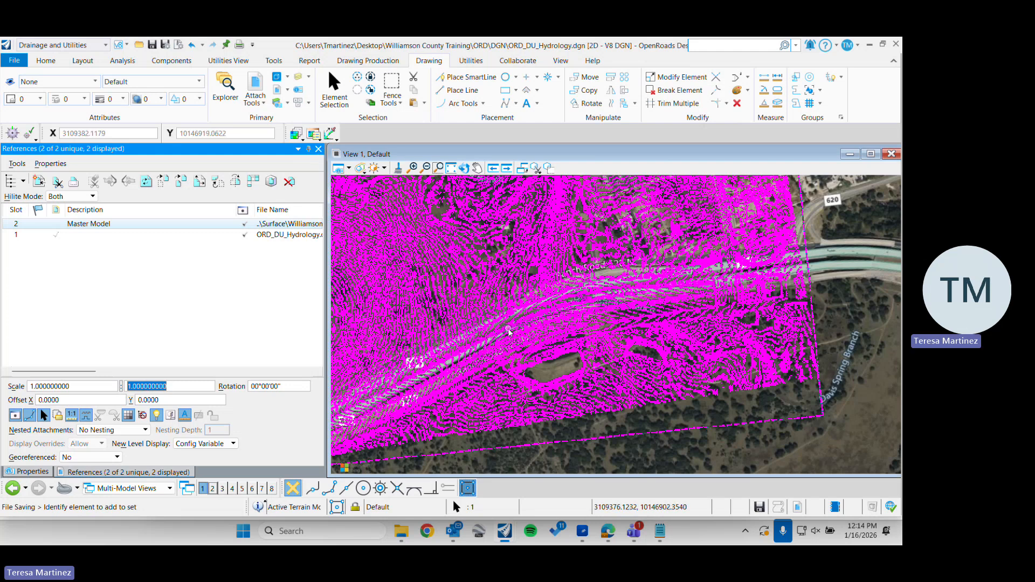
# Close the list of references and check the terrain contours around the pond south of Ranch Road 620 N
pyautogui.scroll(3, 509, 331)
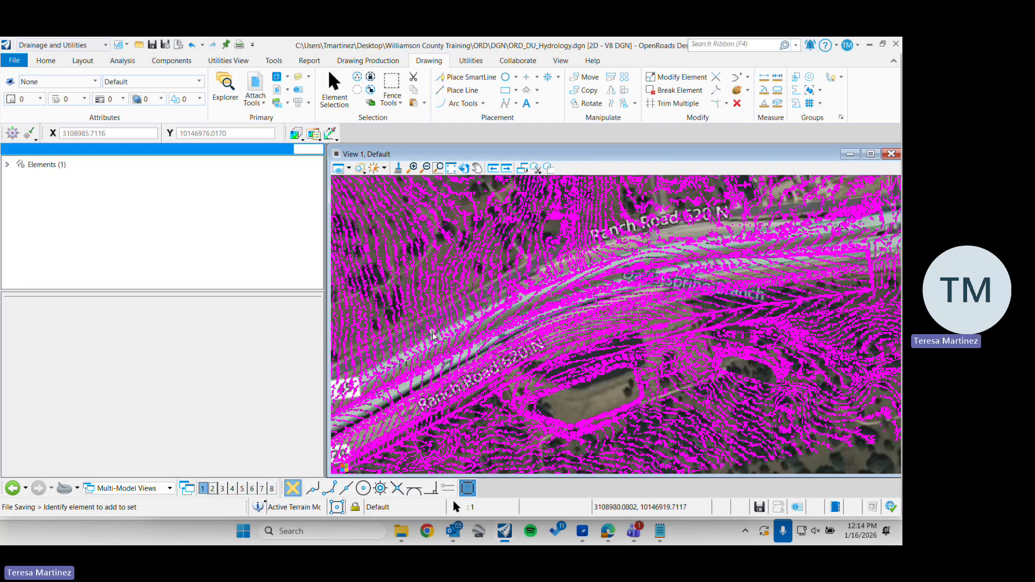
pyautogui.click(319, 150)
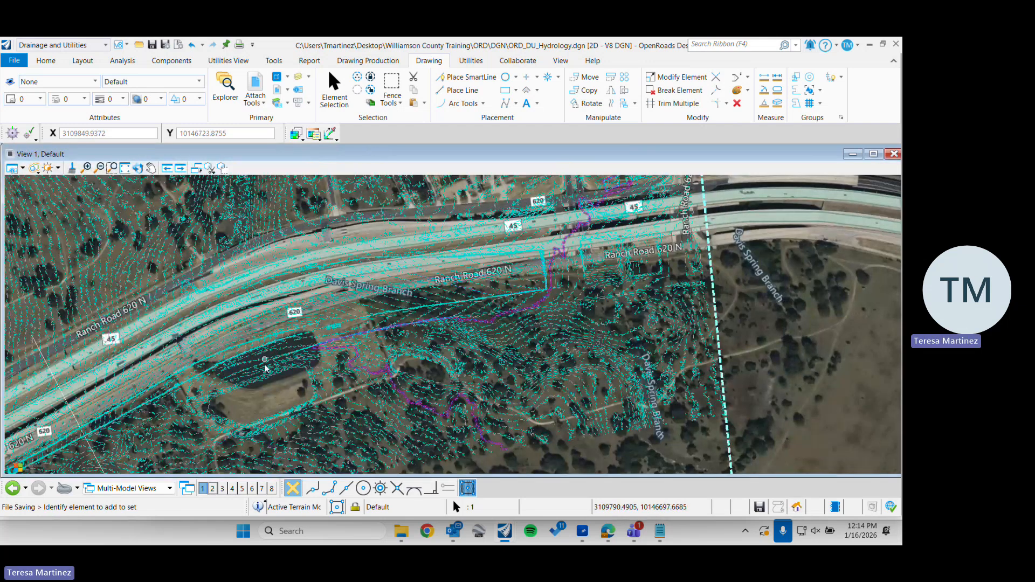
pyautogui.scroll(3, 387, 283)
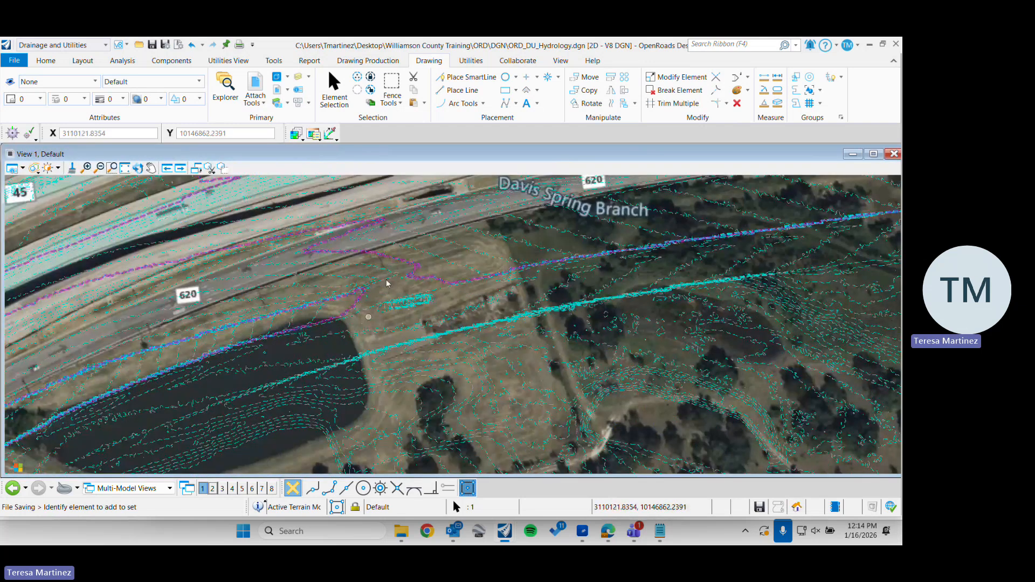
pyautogui.scroll(-2, 376, 322)
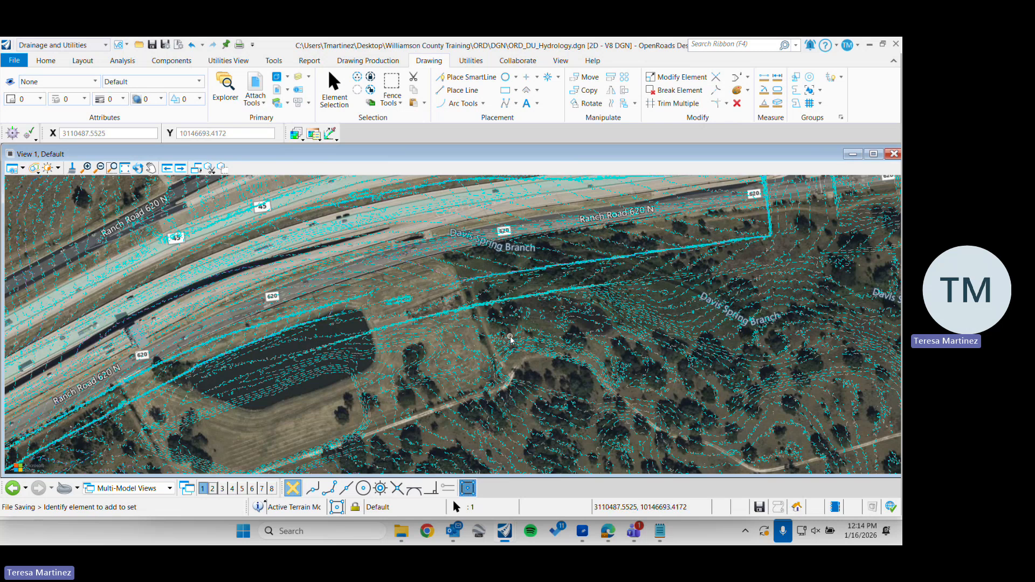
pyautogui.moveTo(512, 340)
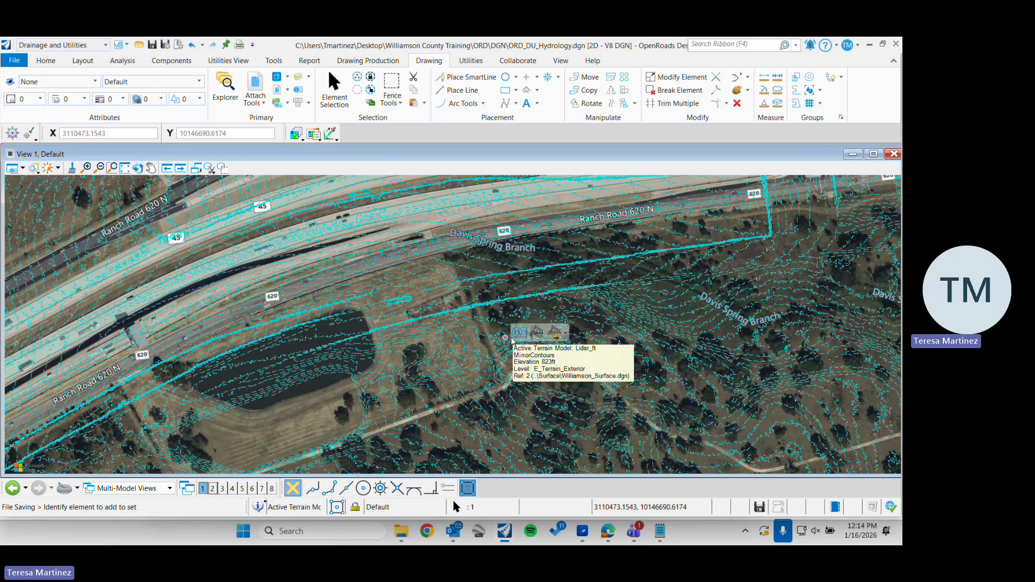
pyautogui.moveTo(477, 321)
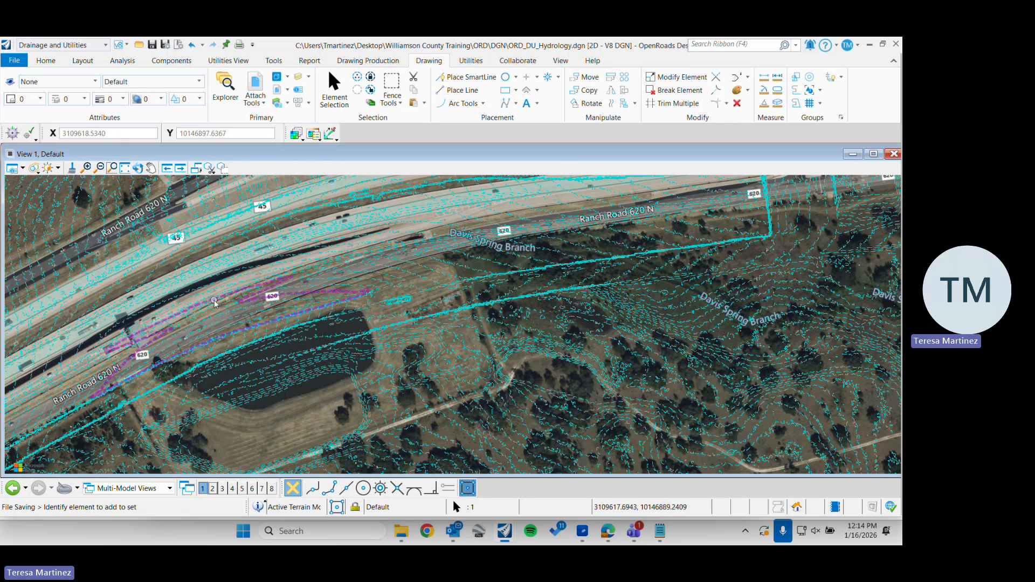
# Choose the Drainage and Utilities workflow and review its layout, home and analysis tools
pyautogui.click(105, 45)
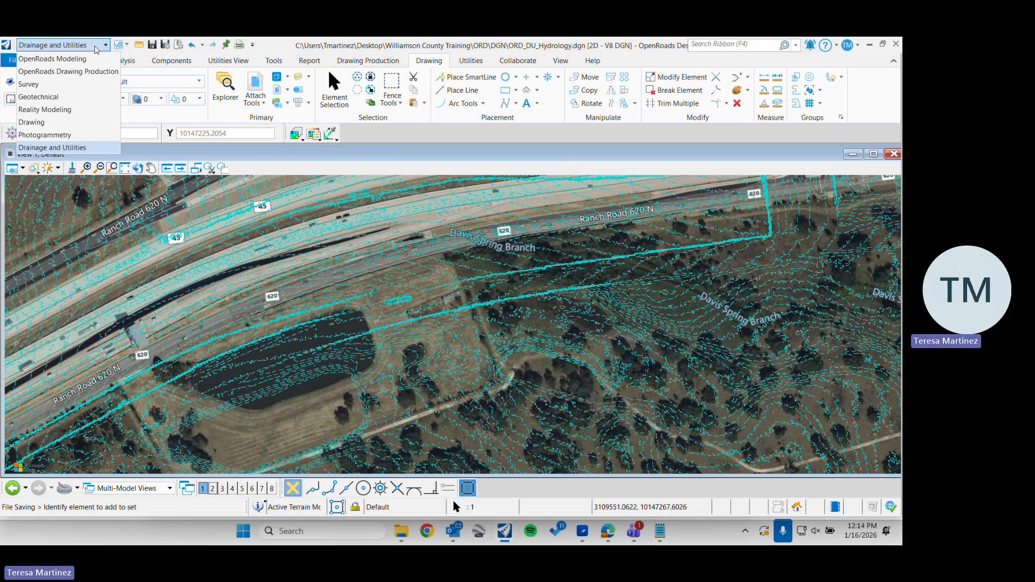
pyautogui.click(82, 149)
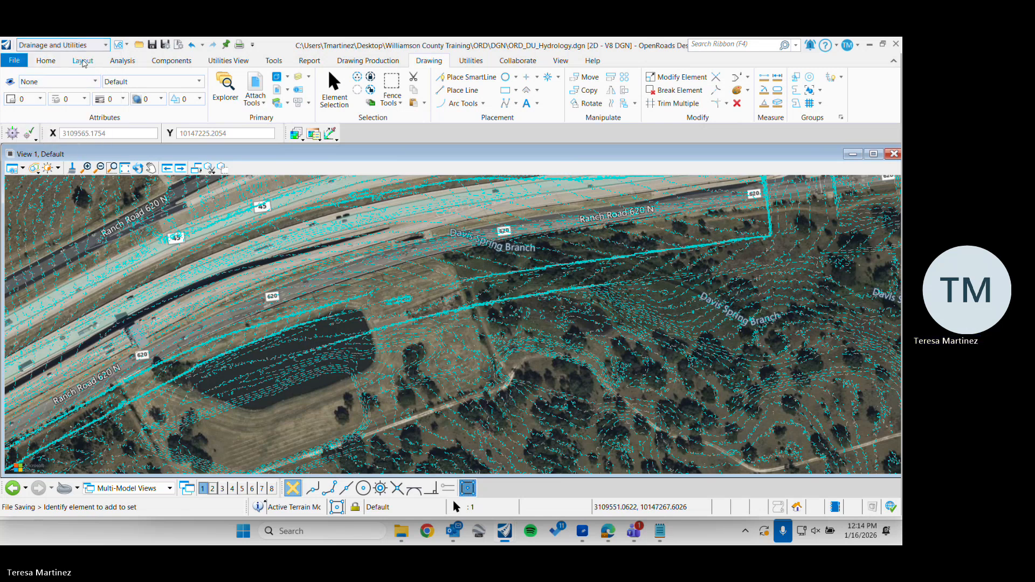
pyautogui.click(83, 61)
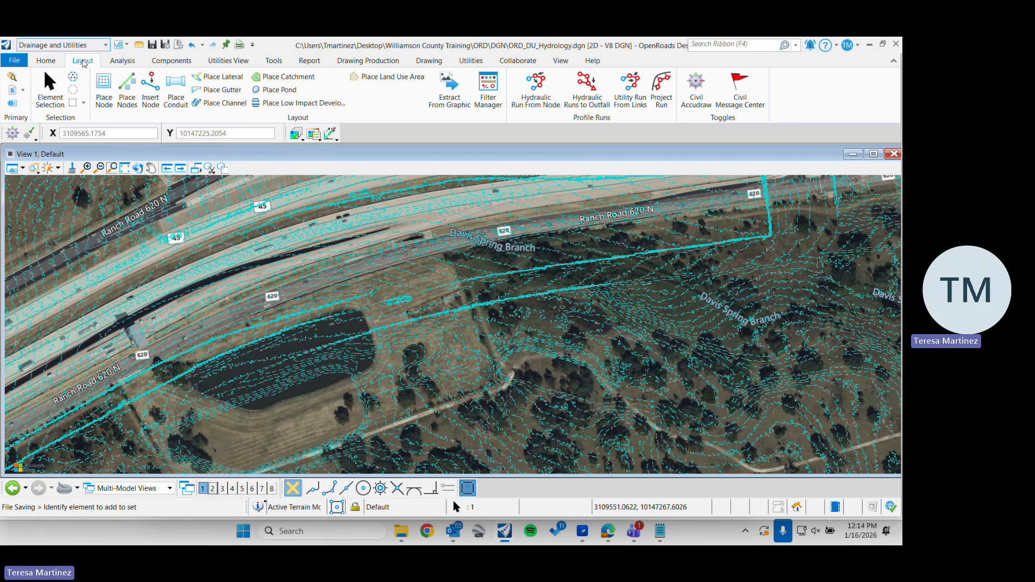
pyautogui.click(47, 61)
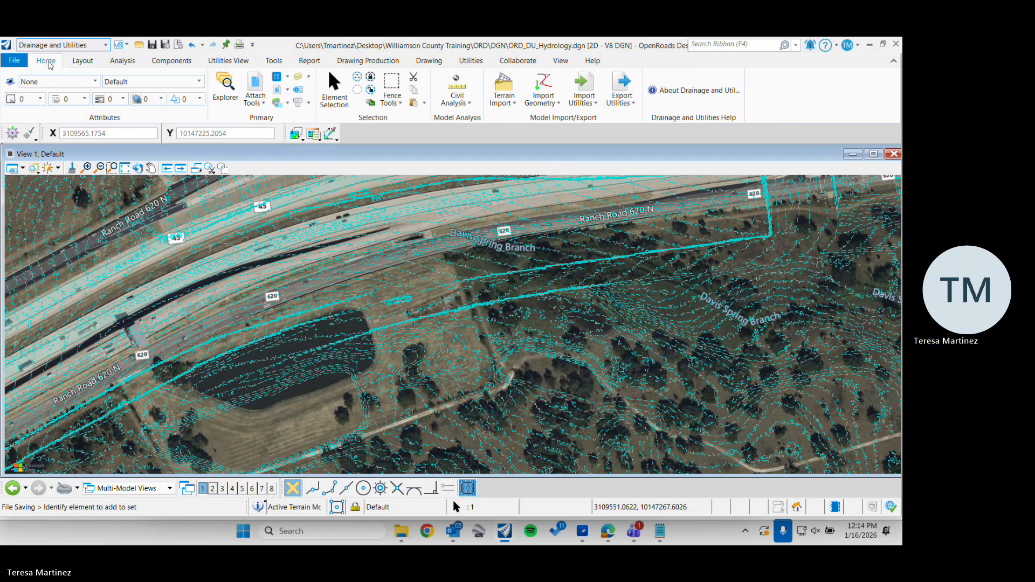
pyautogui.click(85, 63)
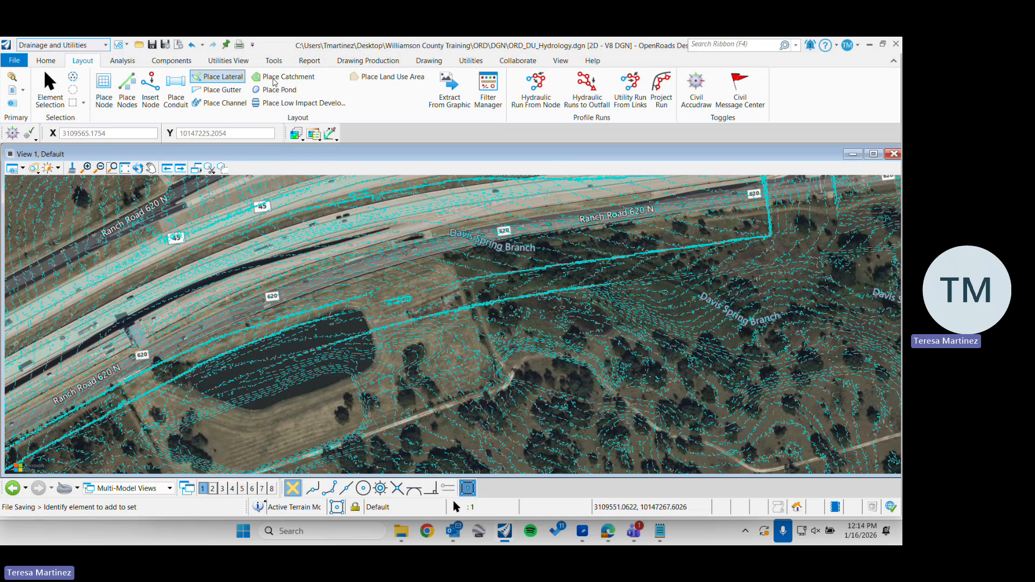
pyautogui.click(126, 64)
# Start placing a node, agree to embed the Drainage and Utilities project files in the design file, and allow the database to be compacted
pyautogui.click(84, 62)
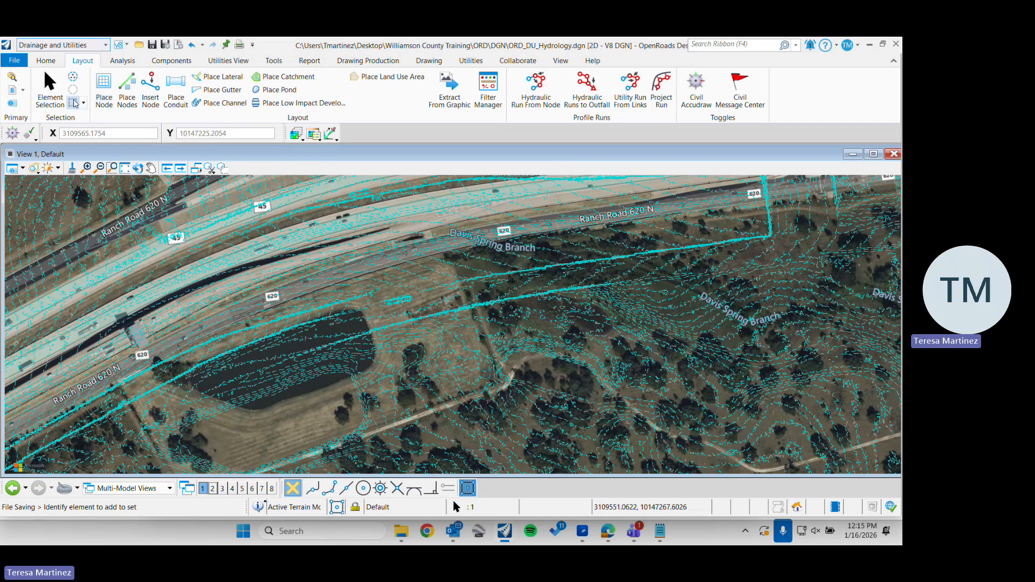
pyautogui.click(104, 92)
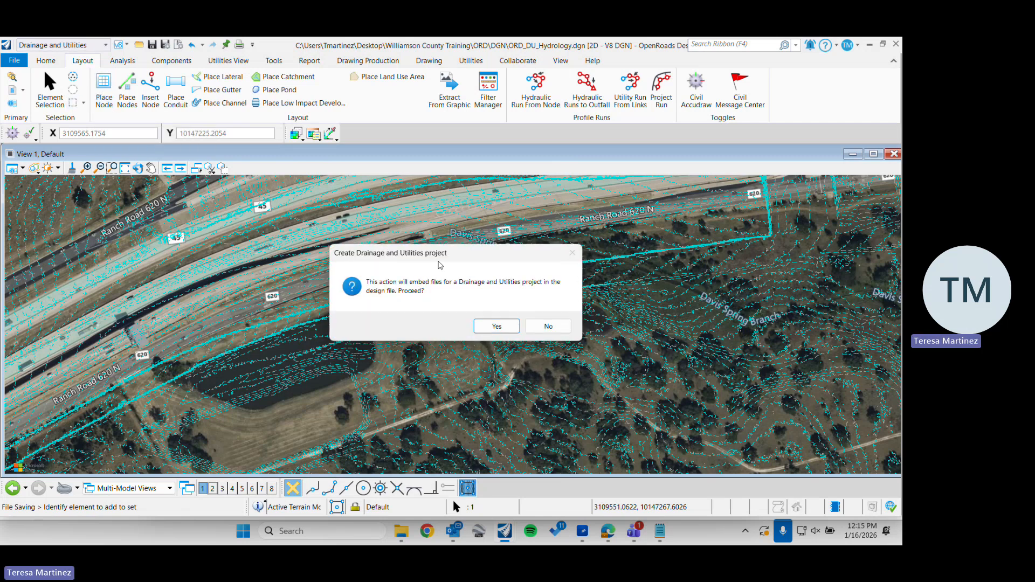
pyautogui.moveTo(445, 257); pyautogui.dragTo(412, 245)
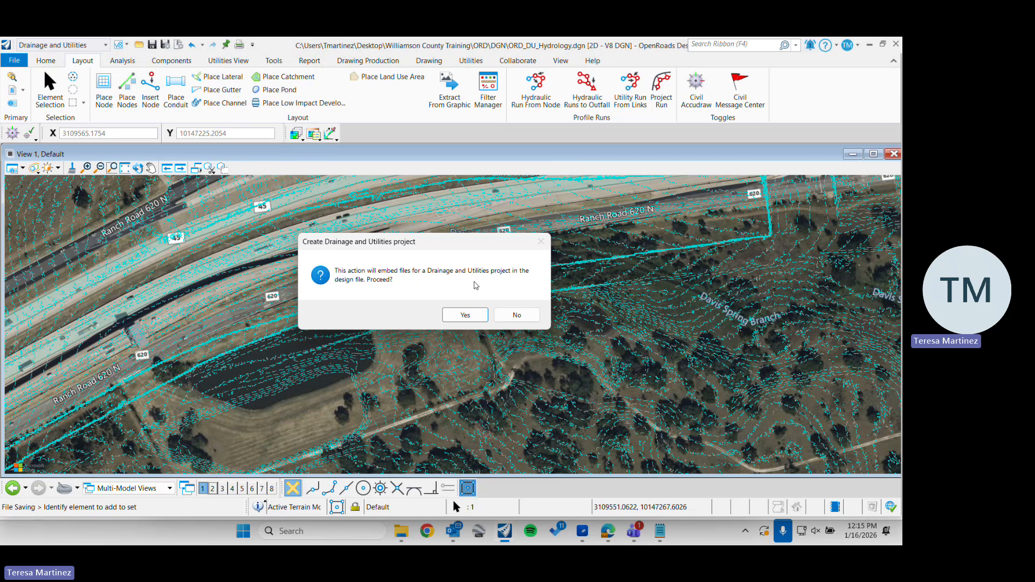
pyautogui.click(463, 315)
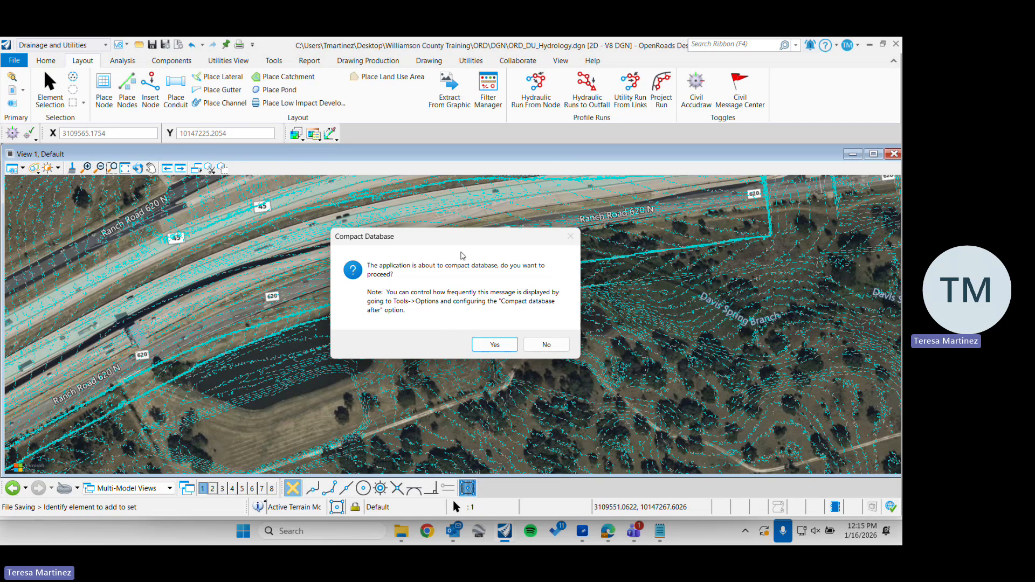
pyautogui.click(491, 343)
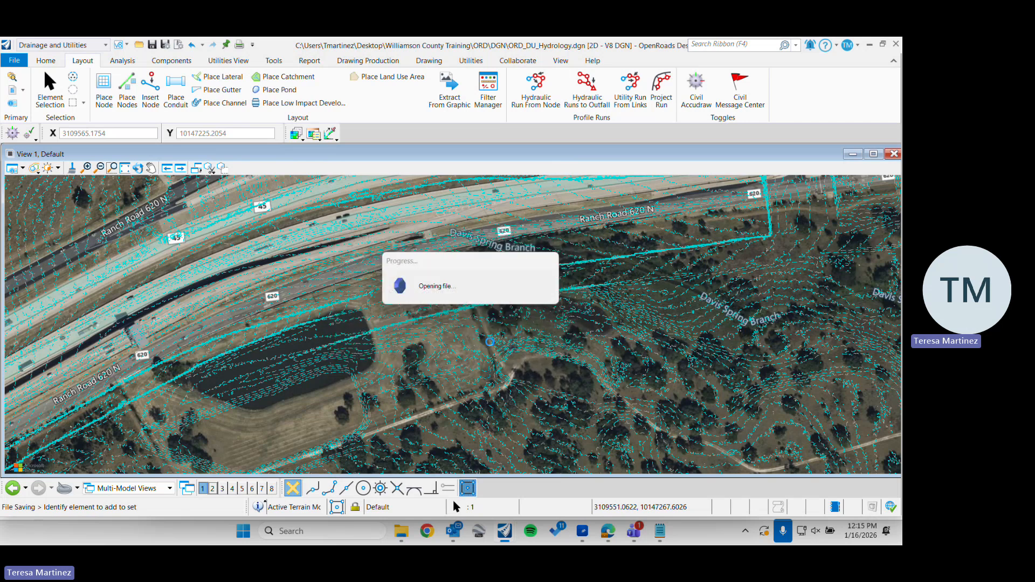
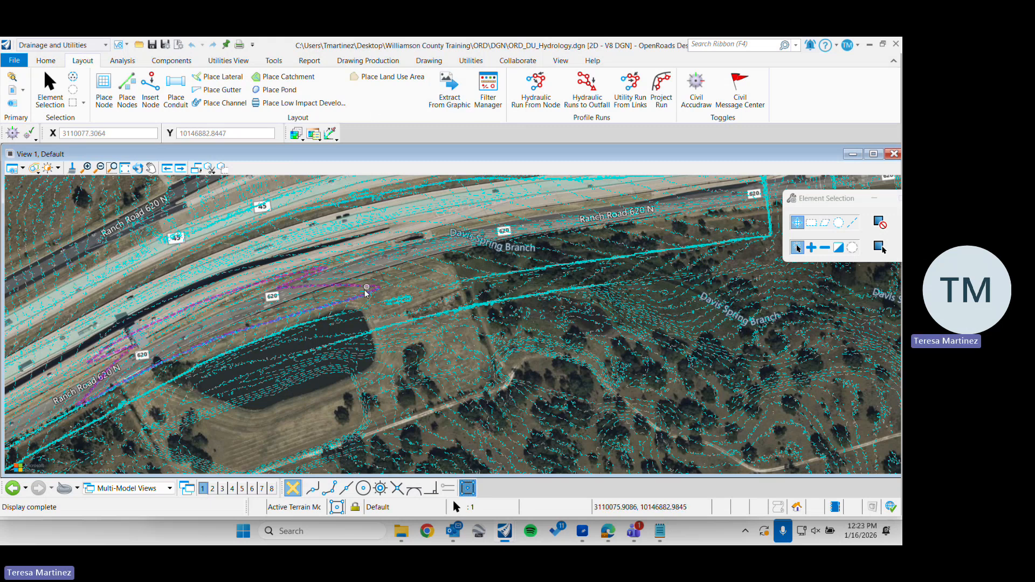
# Attach WMS_AERIAL.dgn from the Z:\Standards\Arials folder as a reference and close the list of references
pyautogui.click(12, 90)
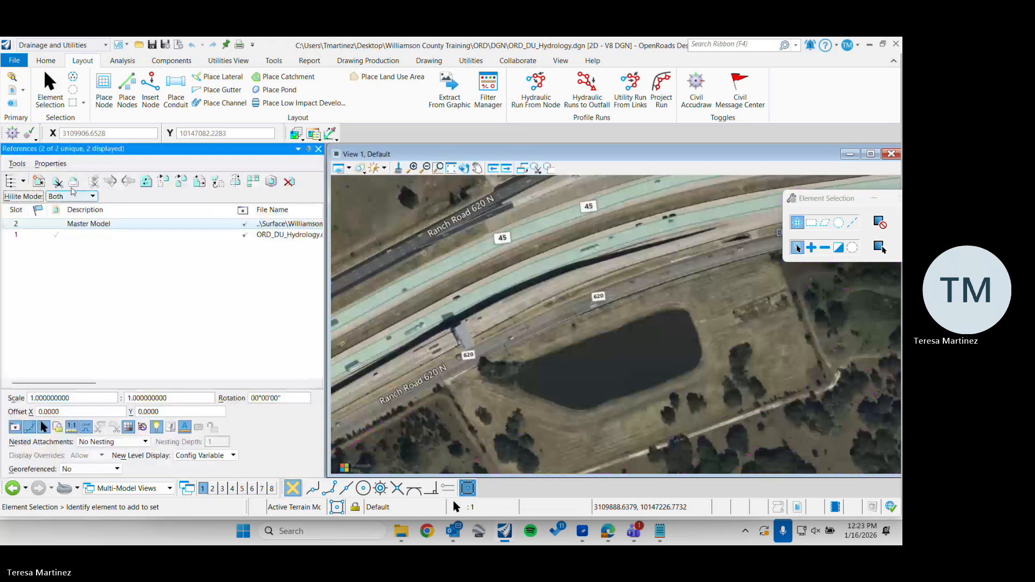
pyautogui.click(43, 186)
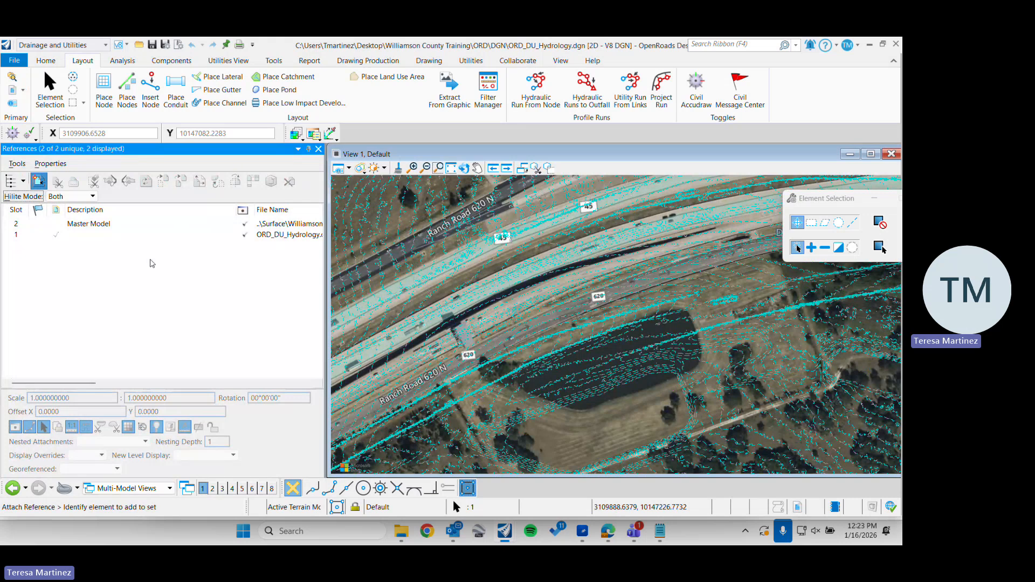
pyautogui.moveTo(404, 536)
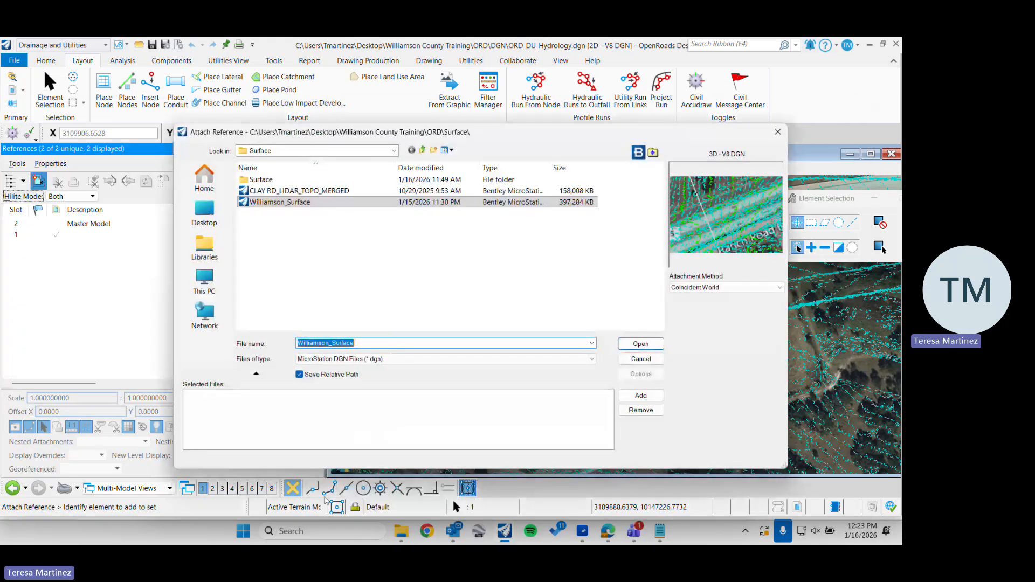
pyautogui.click(204, 279)
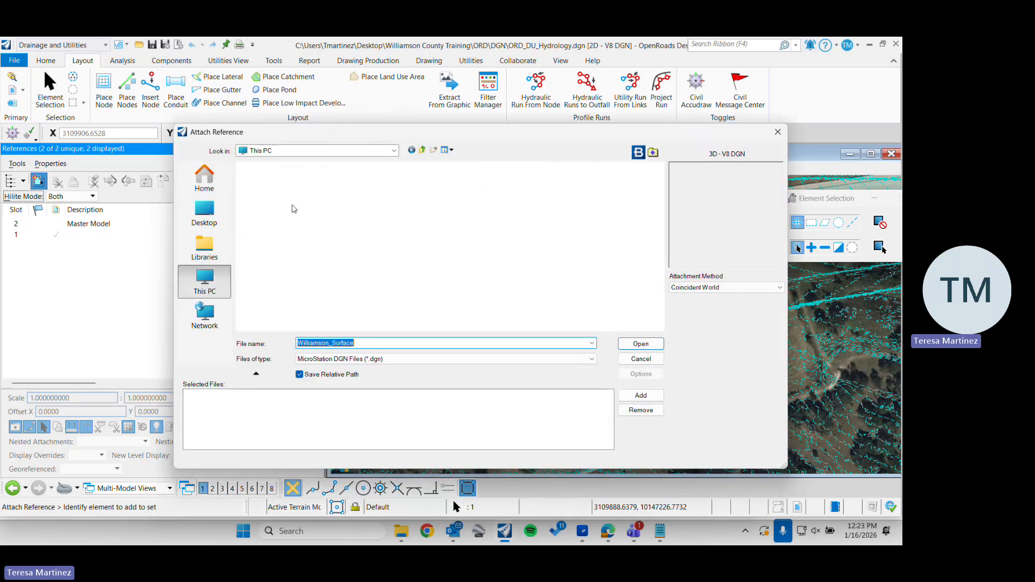
pyautogui.doubleClick(250, 243)
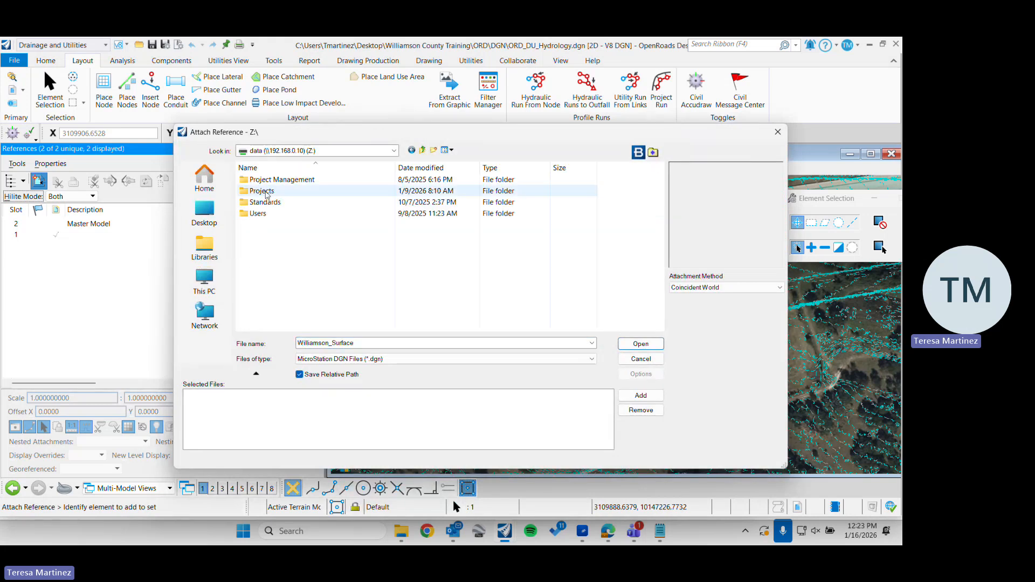
pyautogui.doubleClick(263, 192)
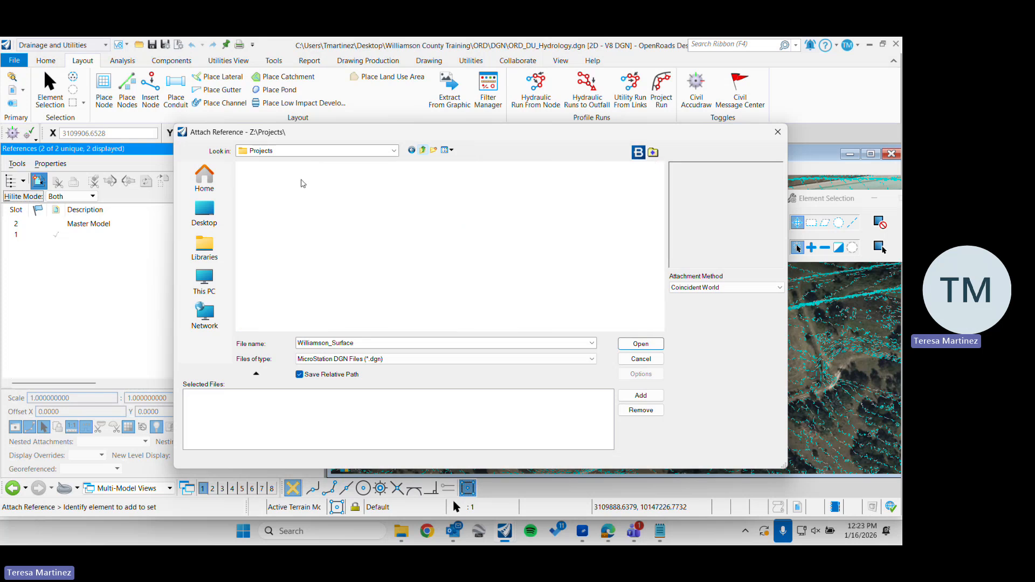
pyautogui.doubleClick(276, 203)
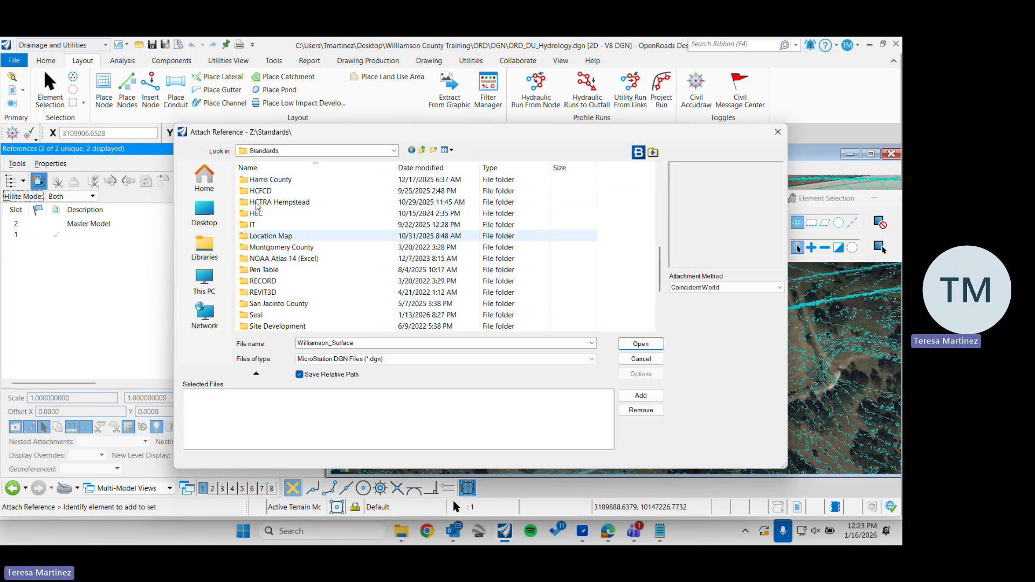
pyautogui.scroll(10, 256, 206)
pyautogui.click(277, 237)
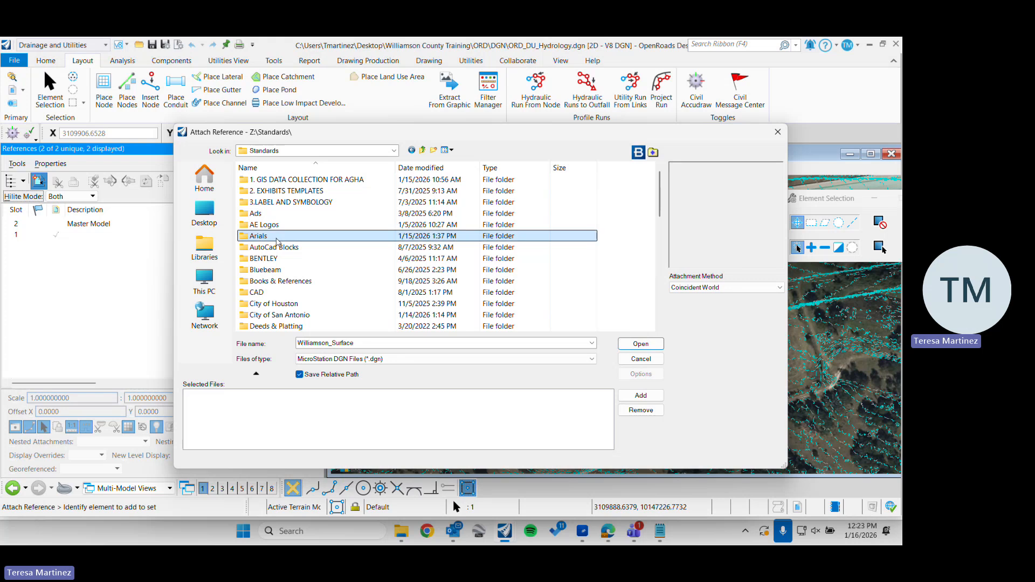
pyautogui.doubleClick(277, 240)
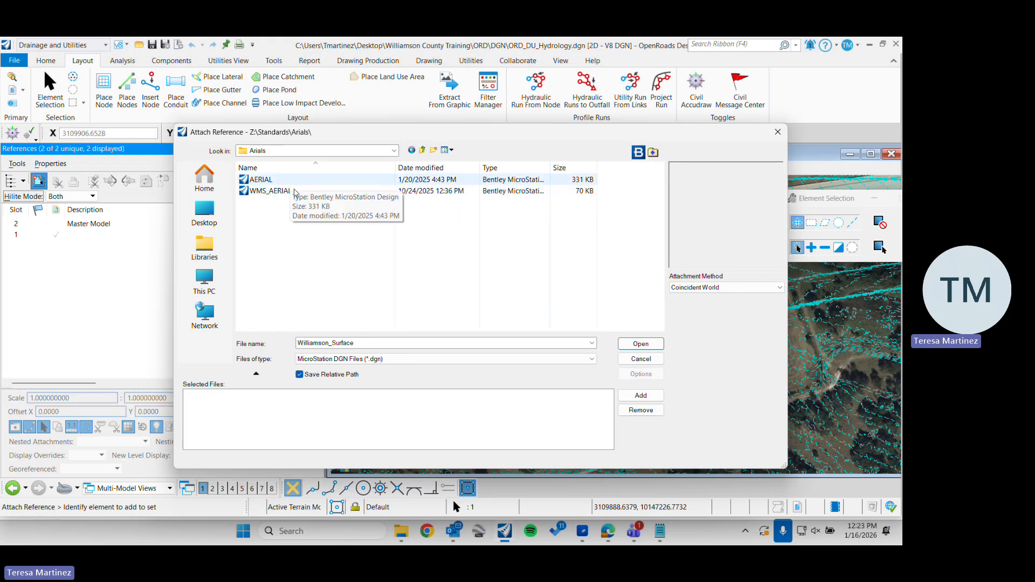
pyautogui.doubleClick(273, 191)
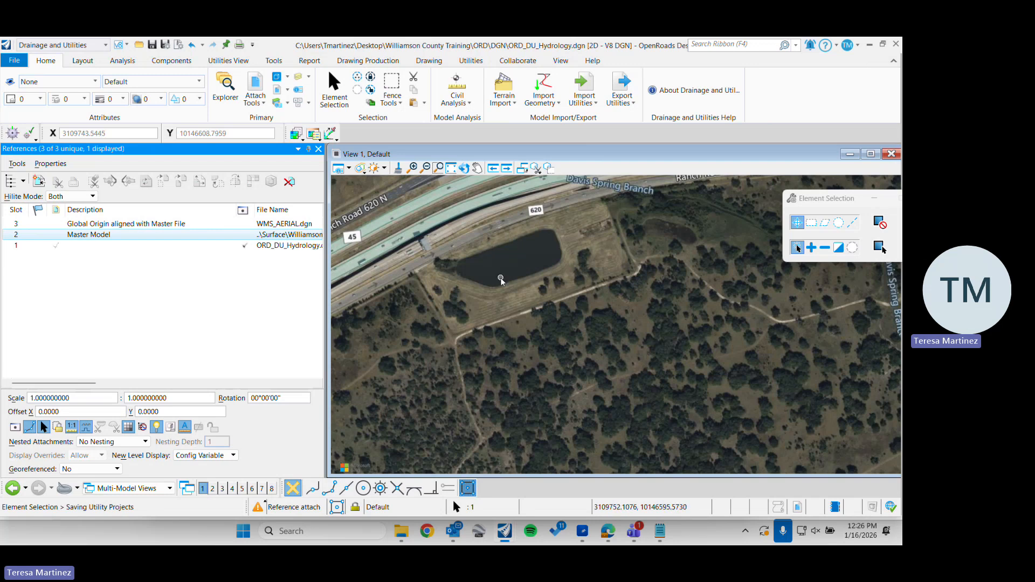
pyautogui.moveTo(471, 257); pyautogui.dragTo(479, 285, button='middle')
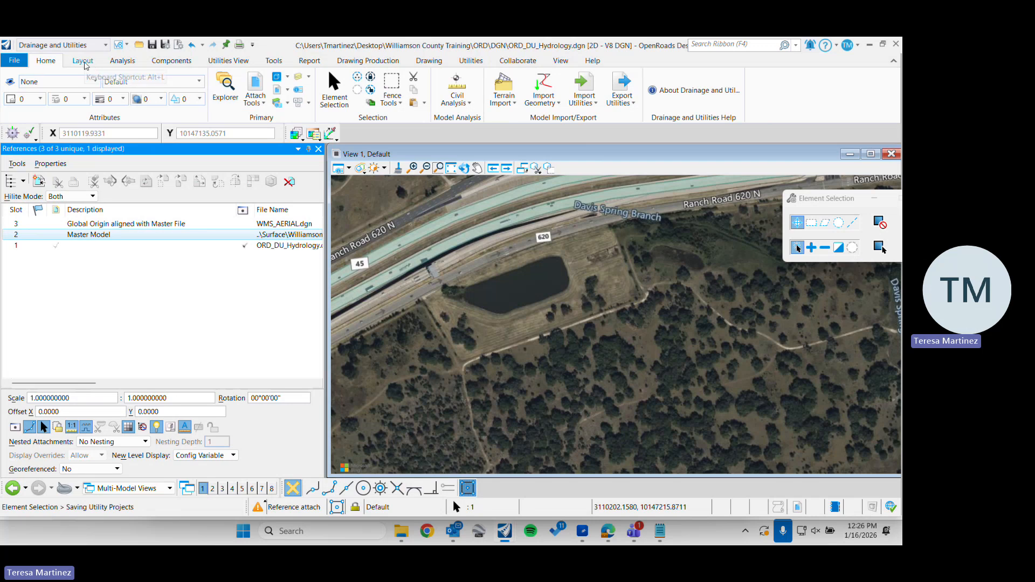
pyautogui.click(83, 61)
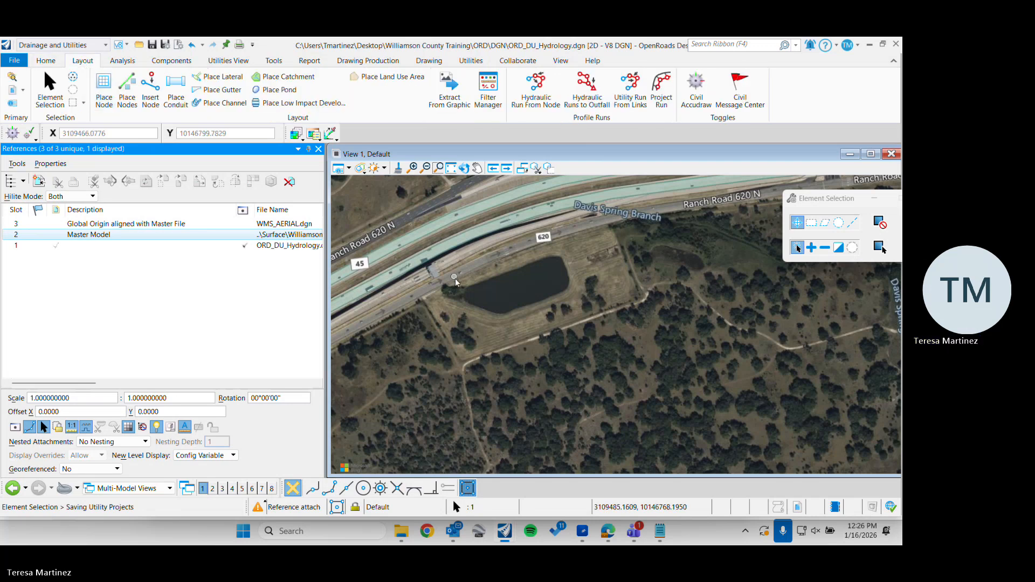
pyautogui.click(319, 150)
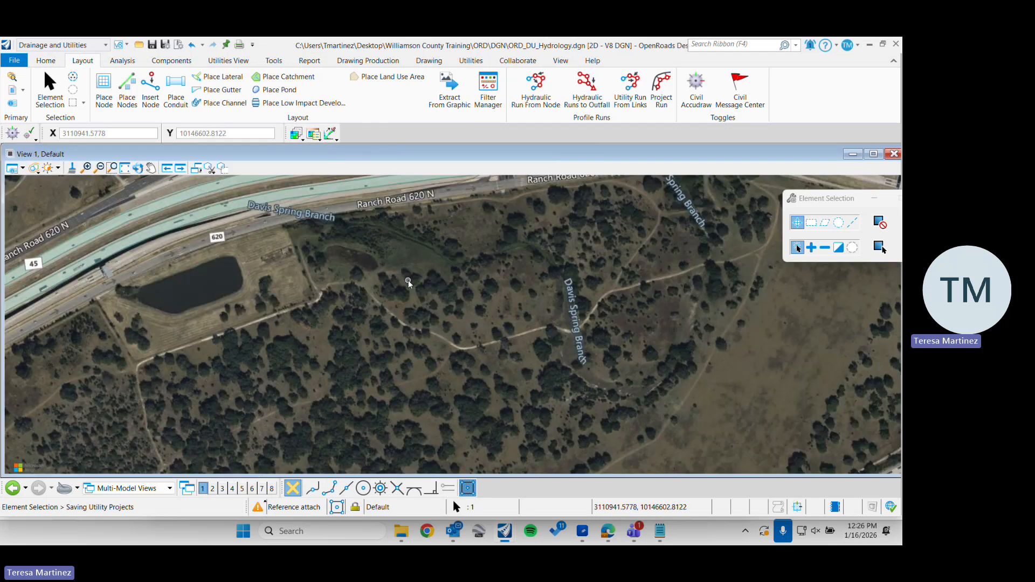
# Review the Place Node settings and available feature definitions, and leave the command without placing a node
pyautogui.click(104, 87)
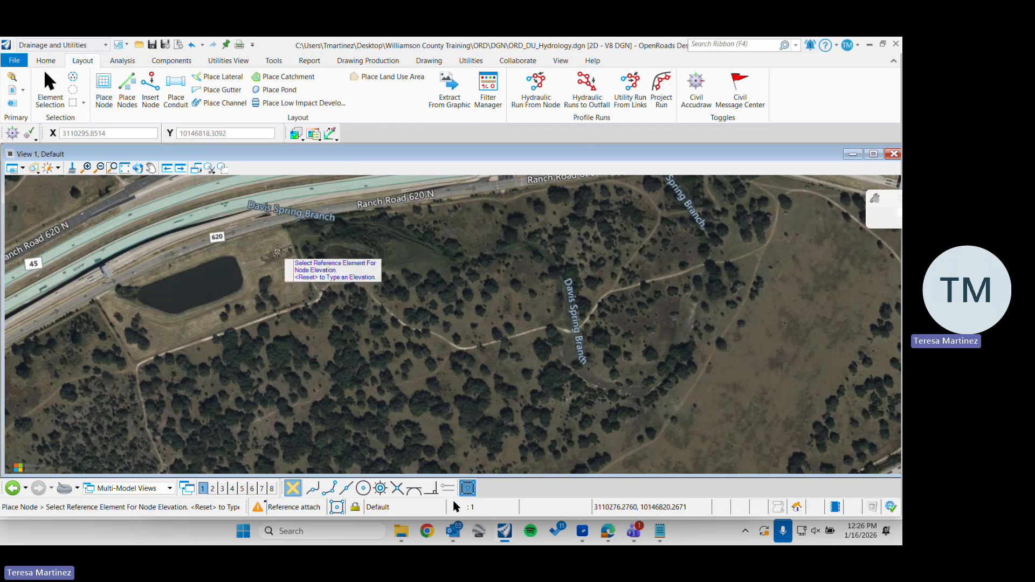
pyautogui.click(820, 198)
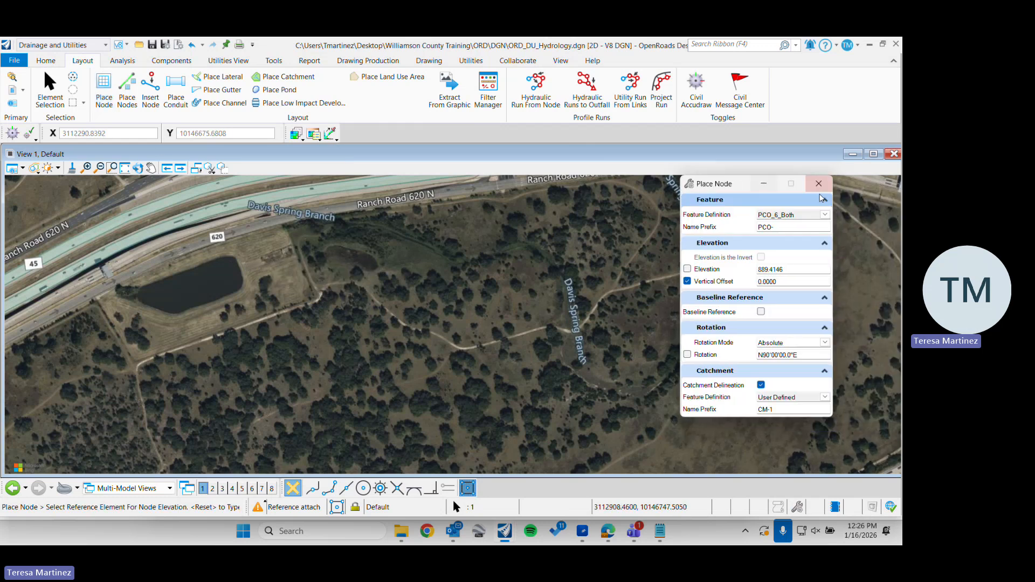
pyautogui.click(822, 187)
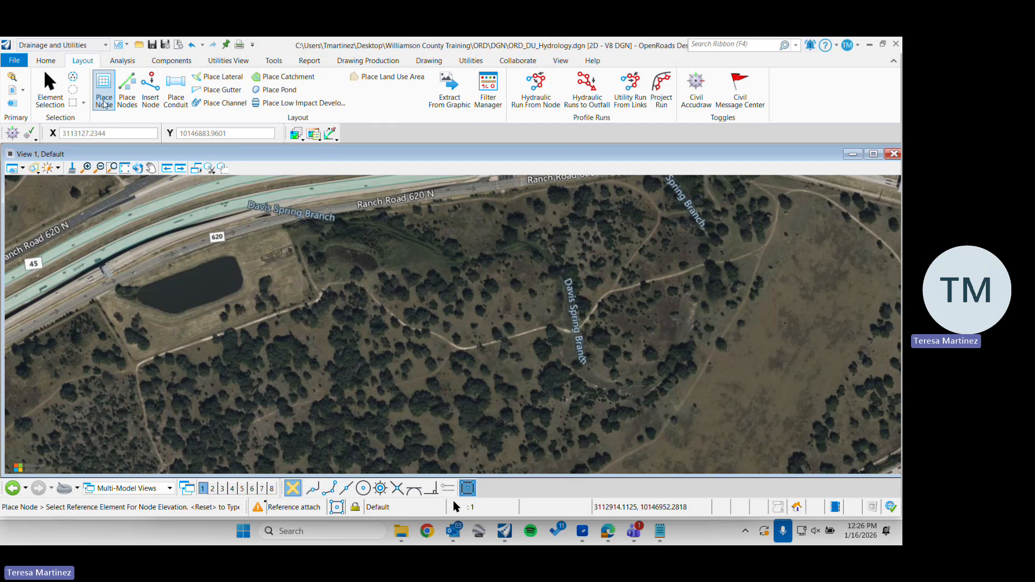
pyautogui.click(104, 89)
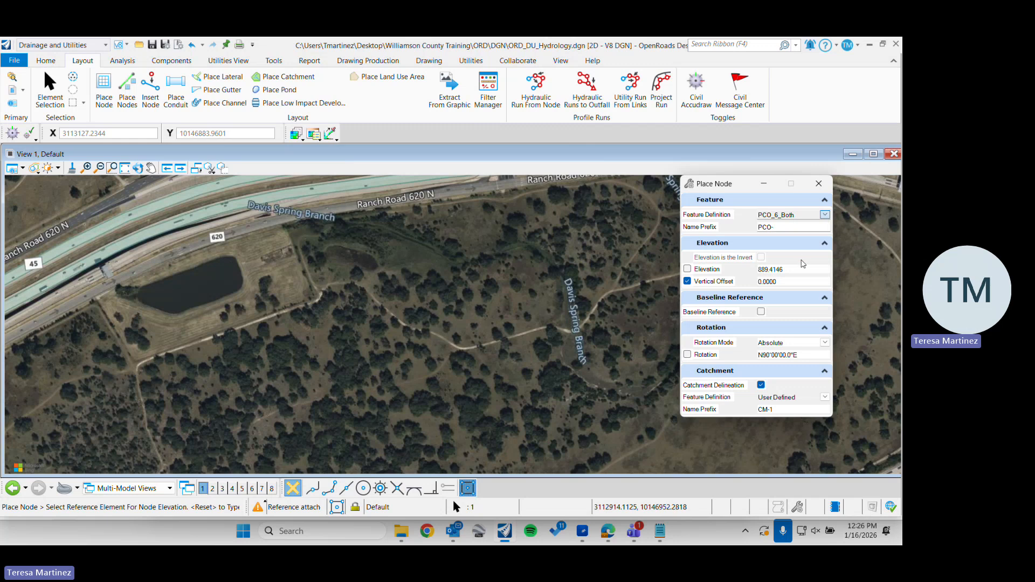
pyautogui.click(816, 183)
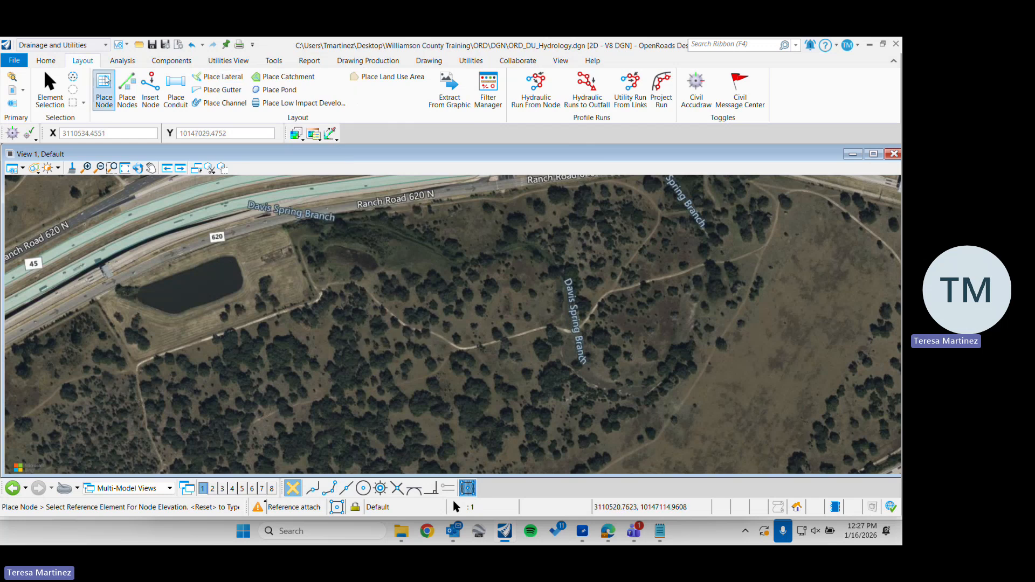
pyautogui.click(54, 86)
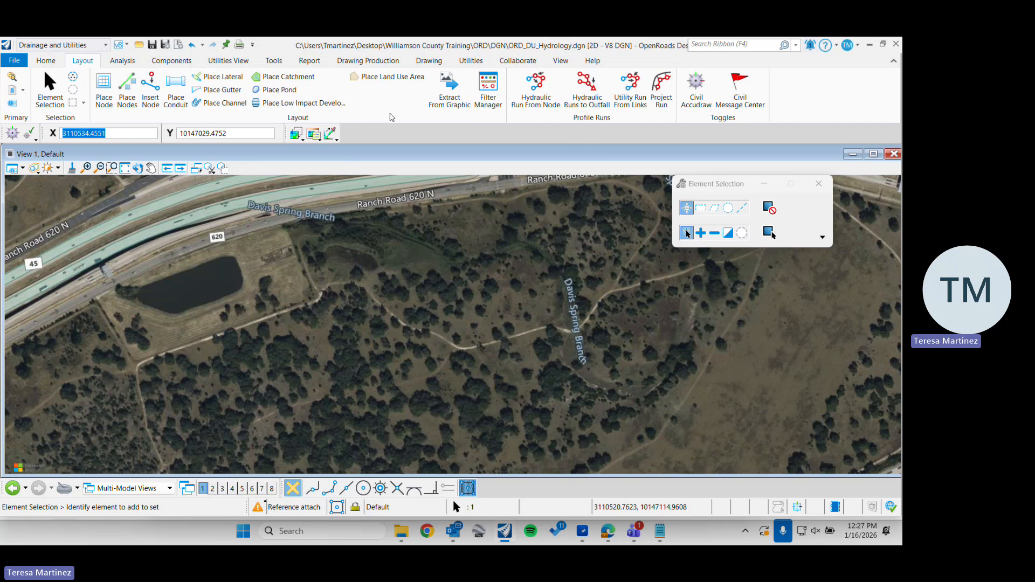
# Open the Sample City 10 Year rainfall runoff alternative from the drainage analysis alternatives
pyautogui.click(121, 60)
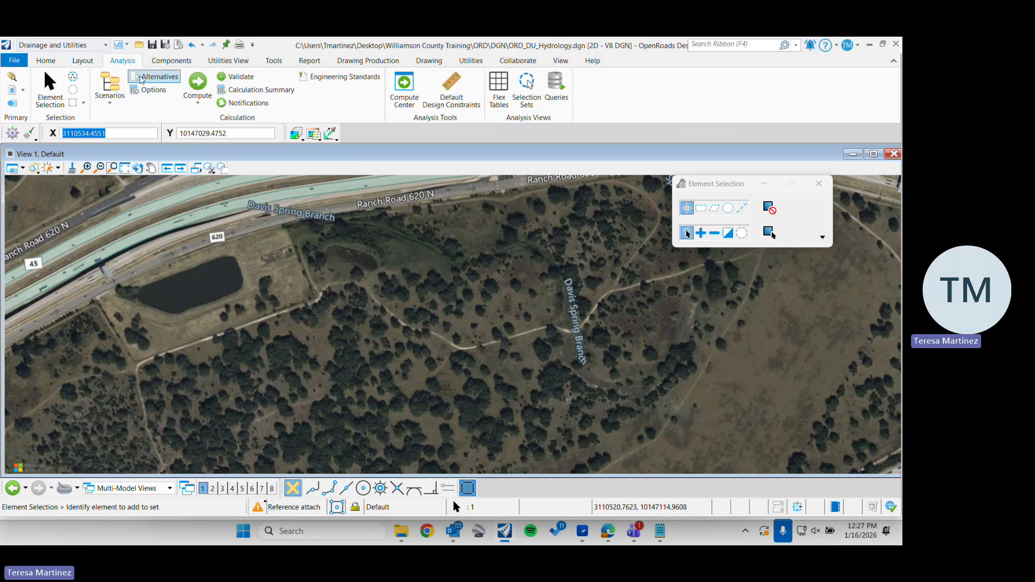
pyautogui.click(141, 80)
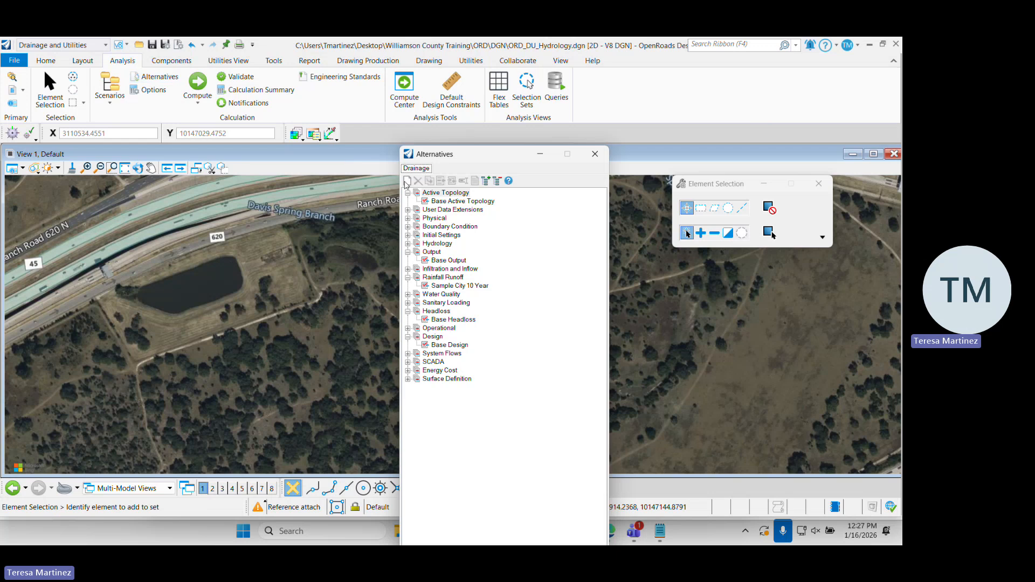
pyautogui.moveTo(470, 156); pyautogui.dragTo(235, 68)
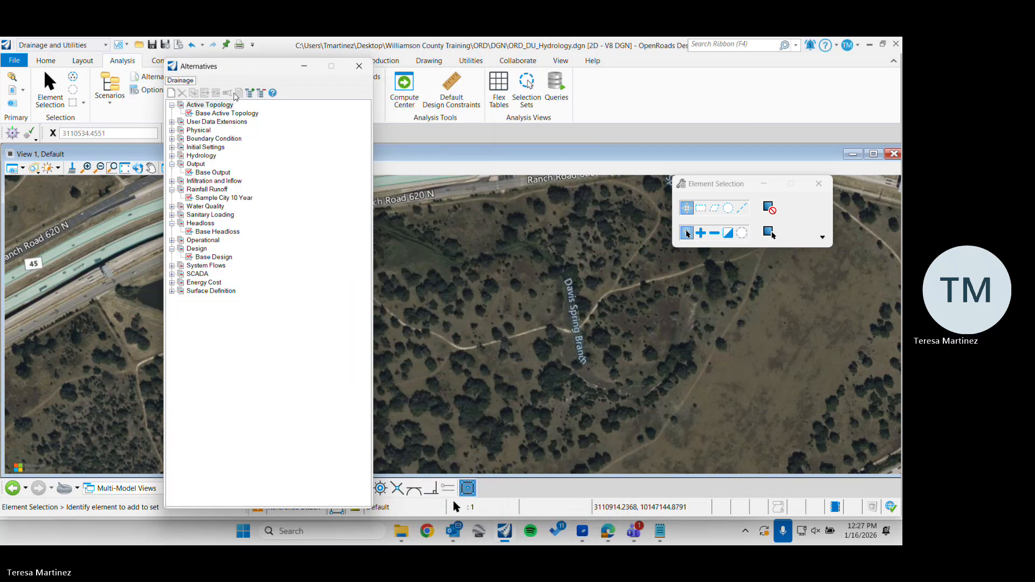
pyautogui.click(205, 189)
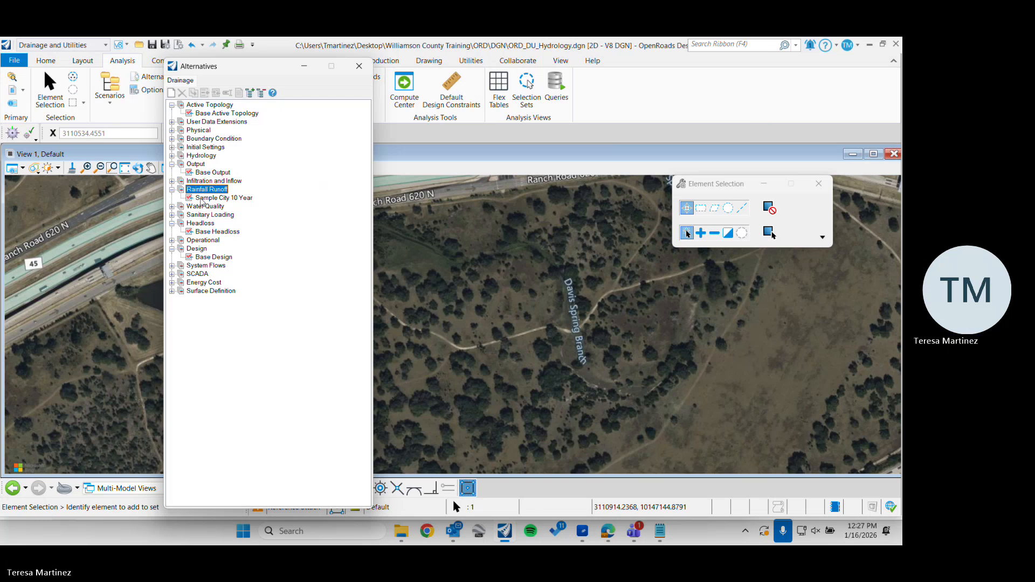
pyautogui.click(200, 198)
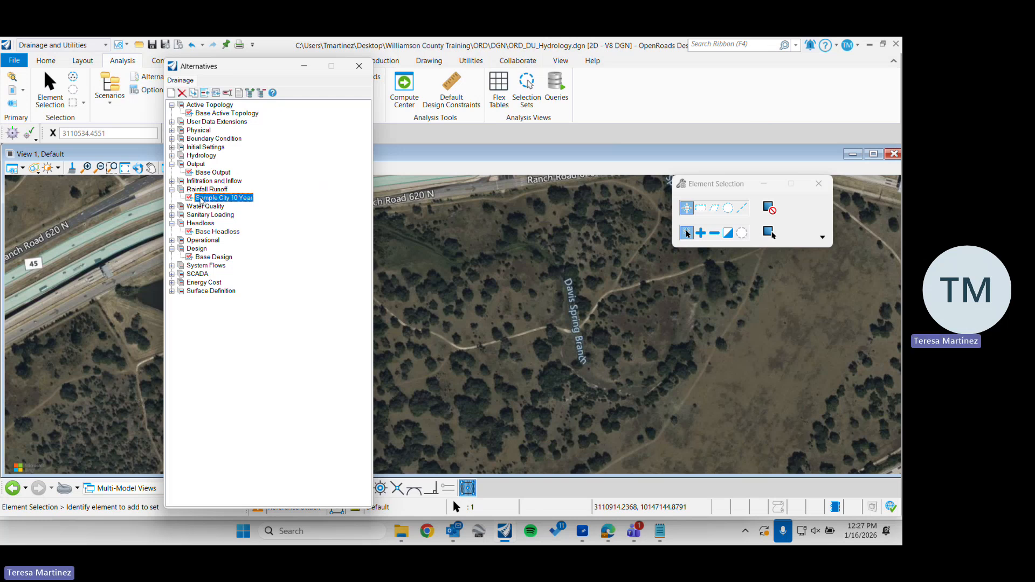
pyautogui.doubleClick(200, 199)
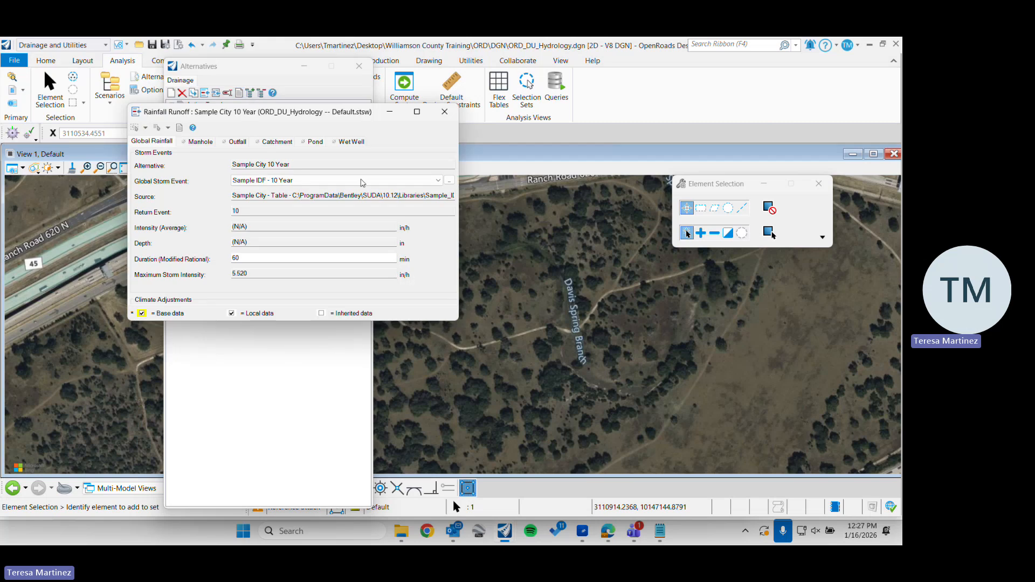
# Set the Sample City 10 Year alternative's global storm event to Williamson Brushy Creek Zone-1 - 2 Year and close its settings
pyautogui.click(438, 182)
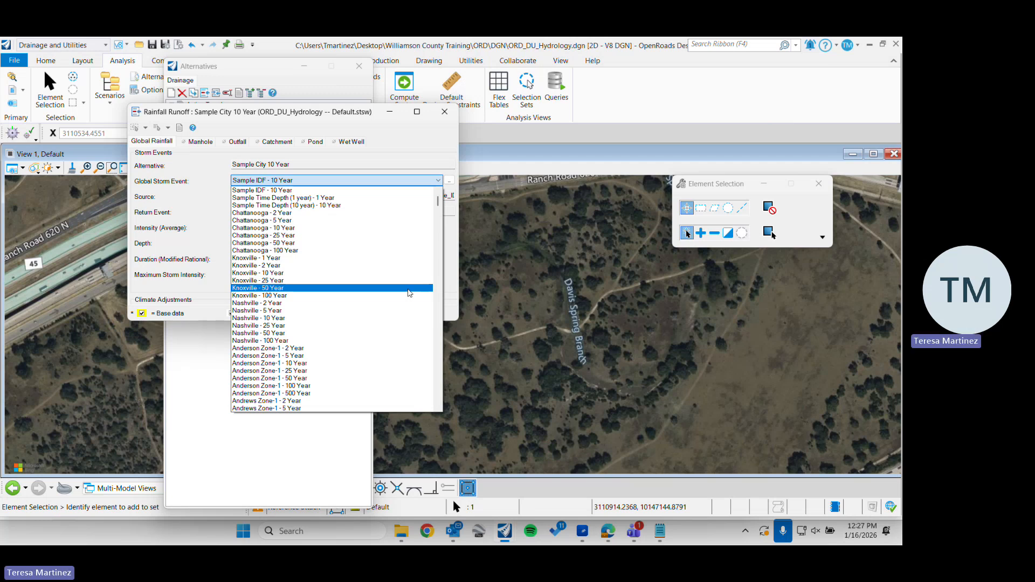
pyautogui.scroll(-20, 408, 293)
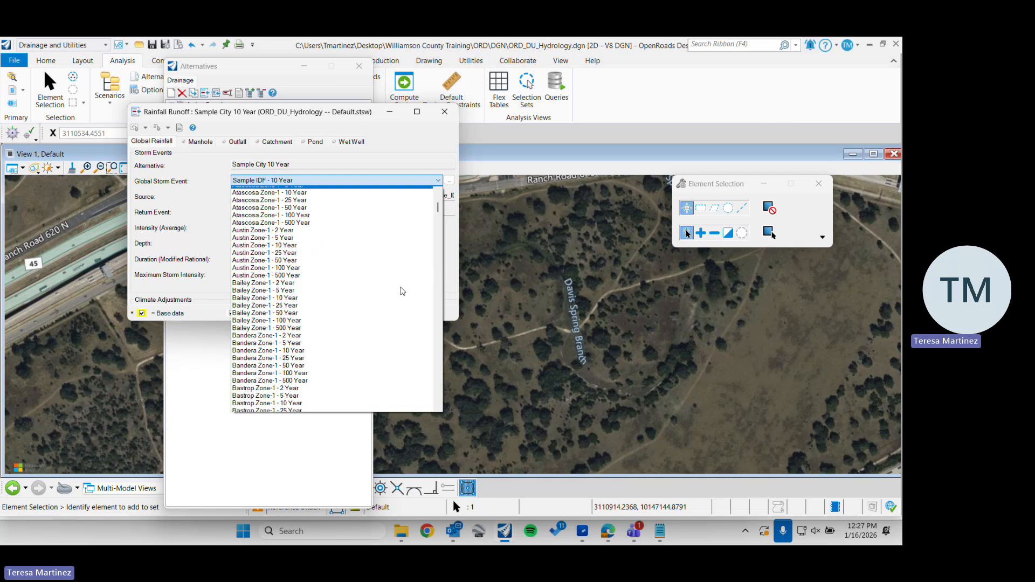
pyautogui.scroll(-12, 400, 291)
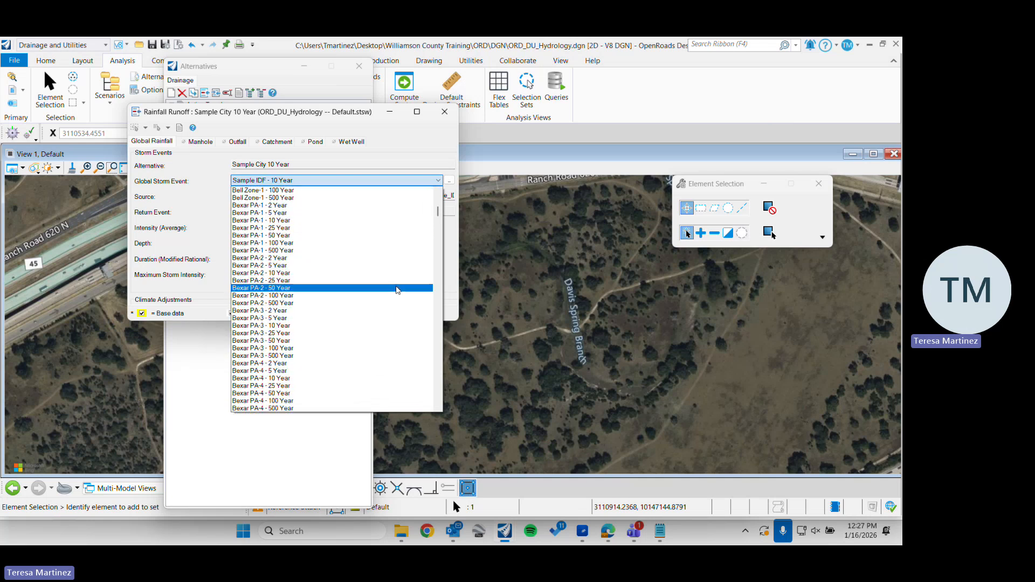
pyautogui.scroll(-12, 399, 294)
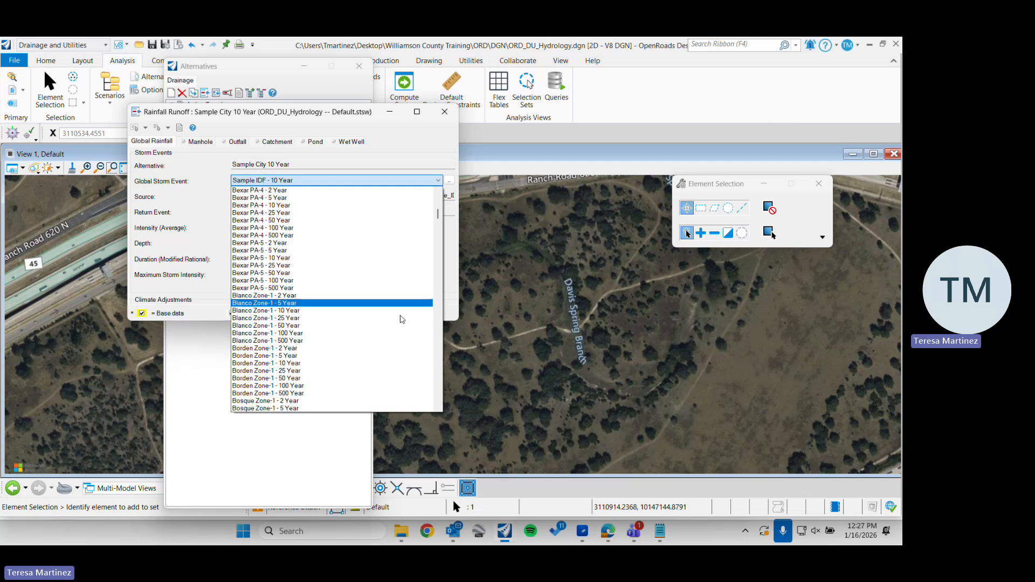
pyautogui.scroll(-20, 399, 303)
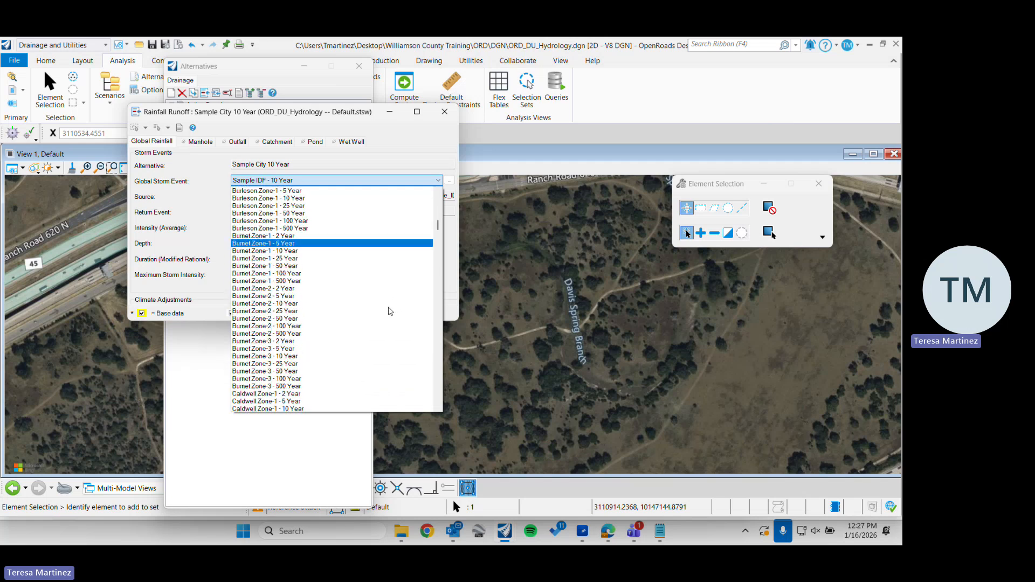
pyautogui.scroll(-1, 392, 311)
pyautogui.press('w')
pyautogui.scroll(-5, 390, 312)
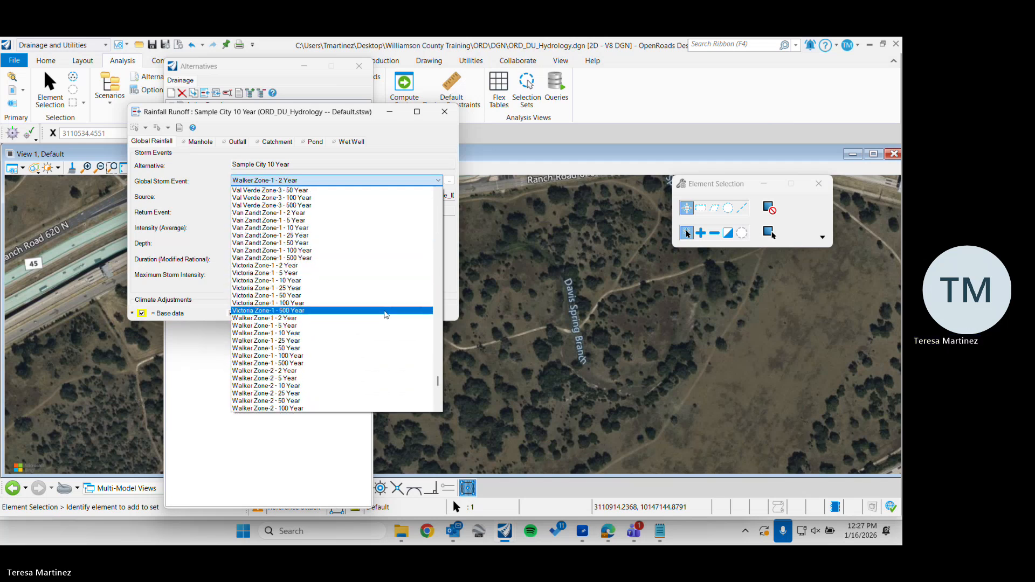
pyautogui.scroll(-12, 380, 328)
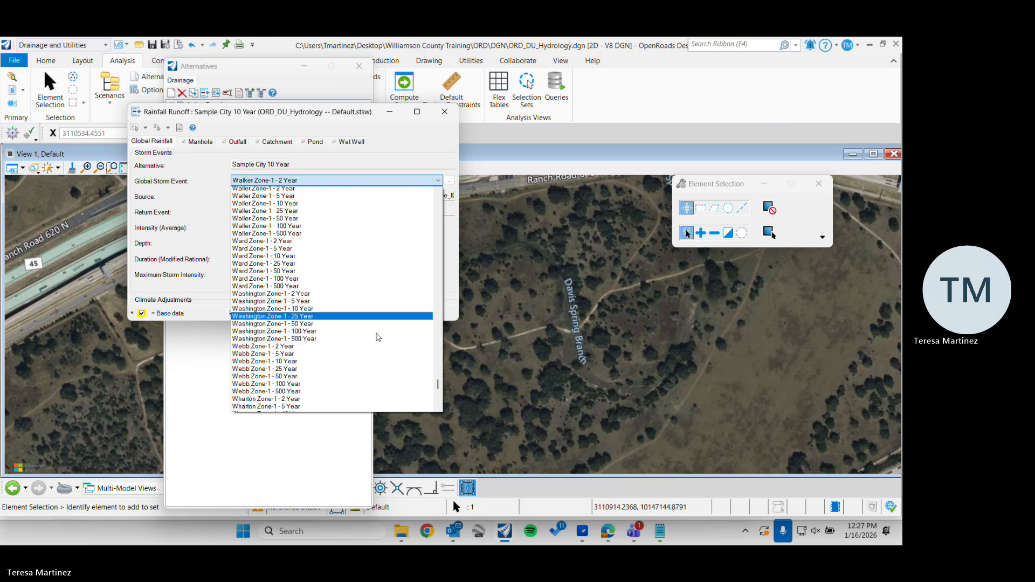
pyautogui.scroll(-9, 377, 337)
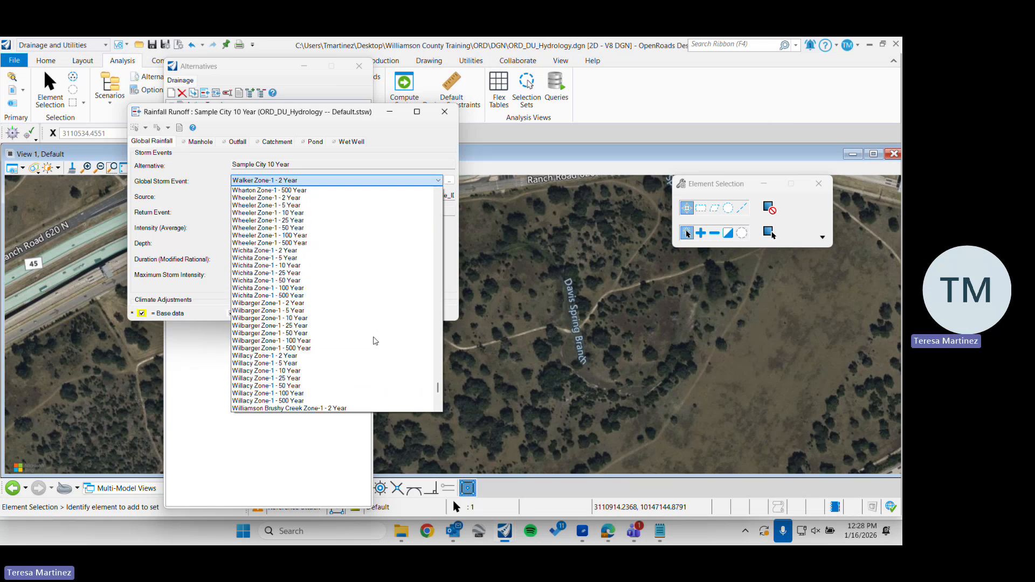
pyautogui.scroll(-3, 356, 348)
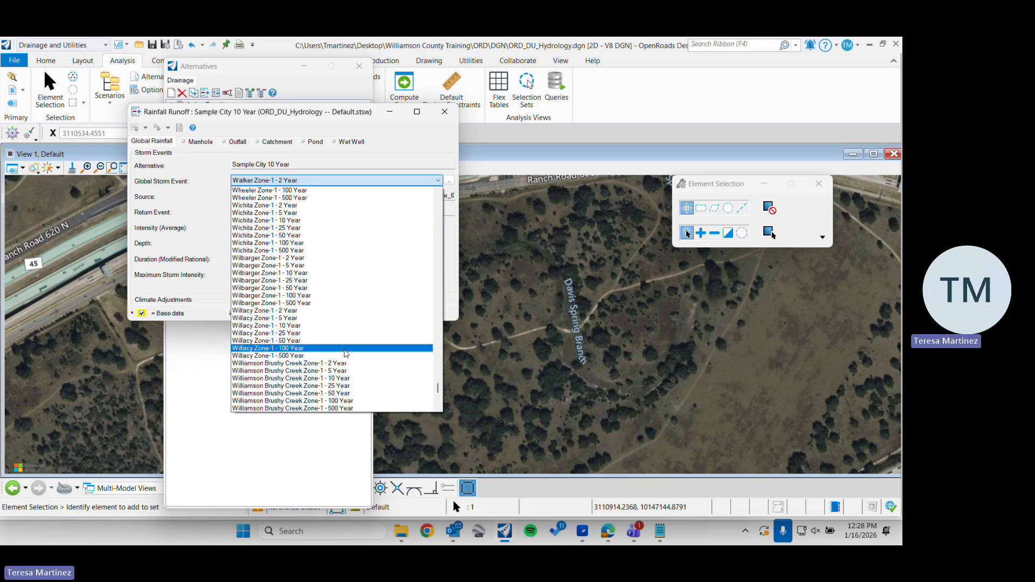
pyautogui.scroll(-1, 346, 354)
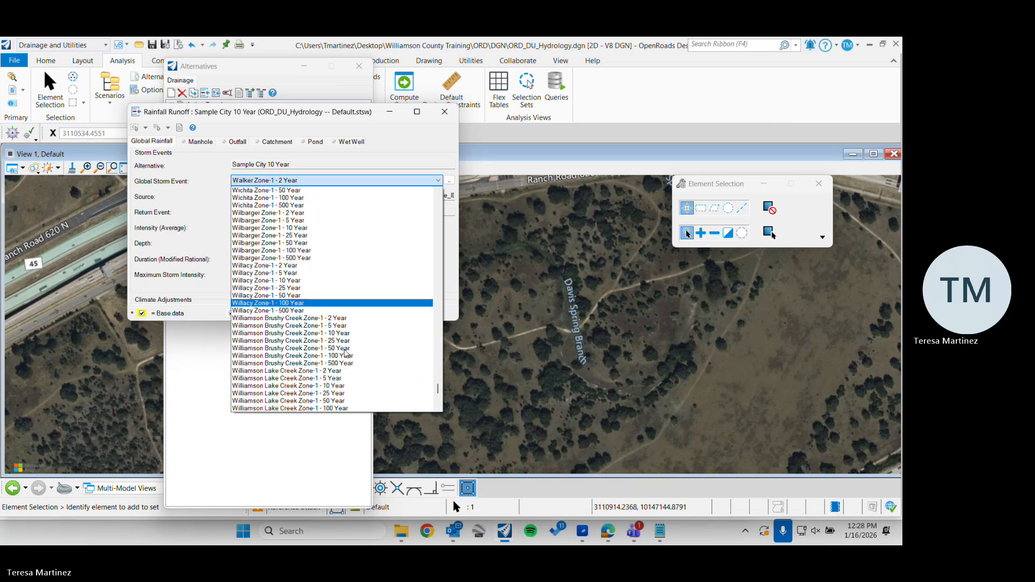
pyautogui.click(349, 318)
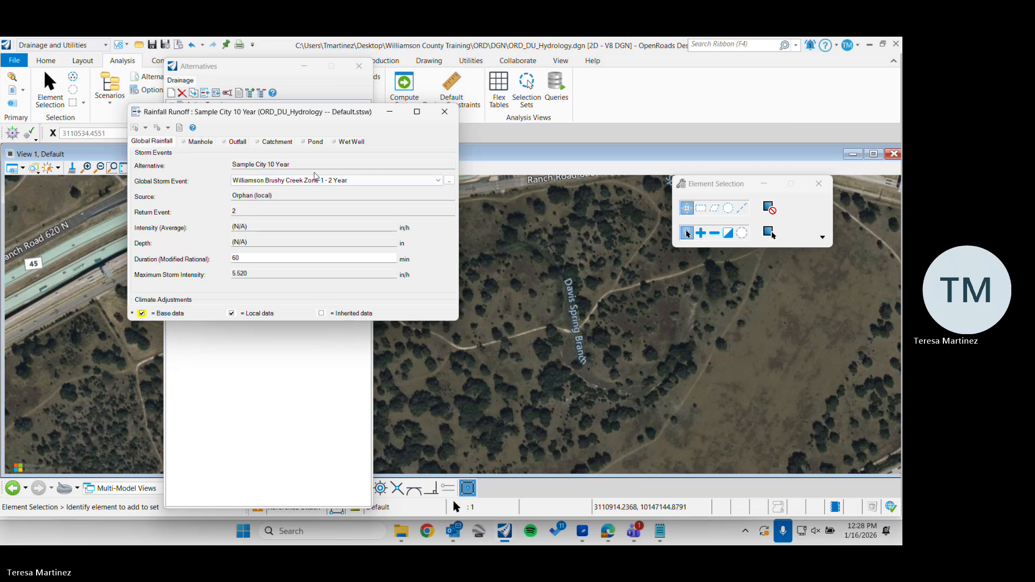
pyautogui.click(444, 113)
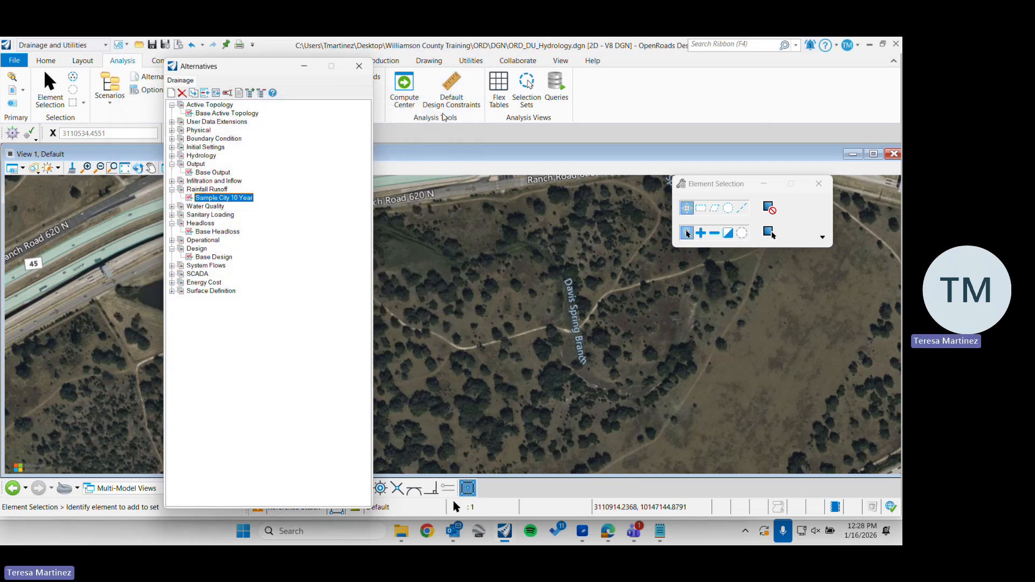
# Reopen the Sample City 10 Year alternative, check the name of its global storm event, and close it without changes
pyautogui.rightClick(234, 202)
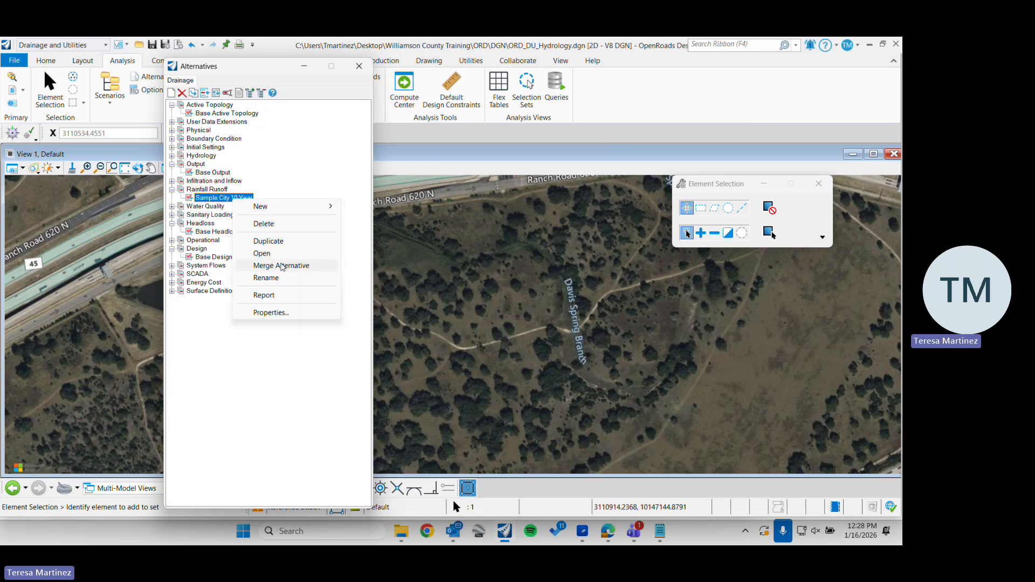
pyautogui.click(206, 197)
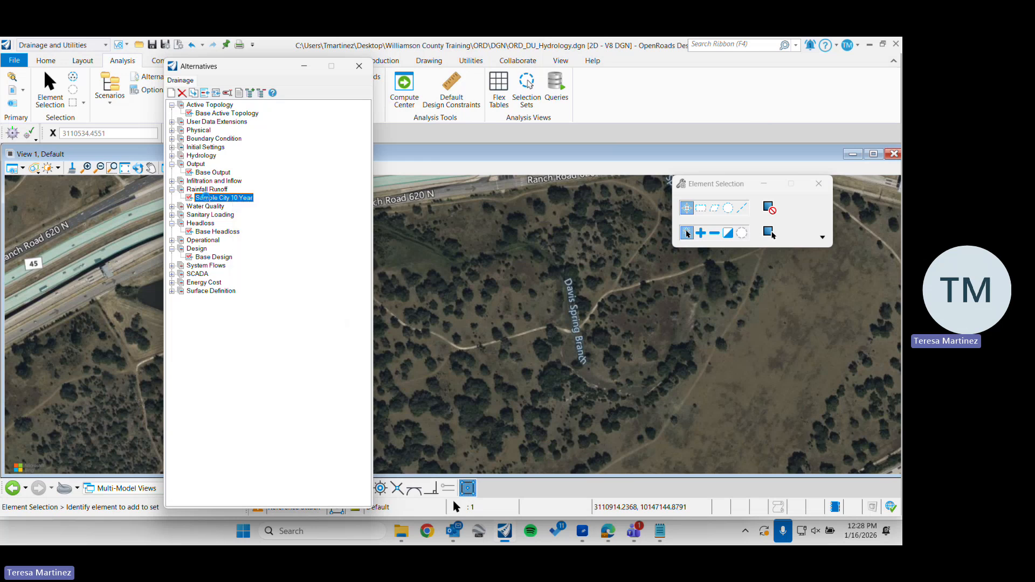
pyautogui.doubleClick(205, 197)
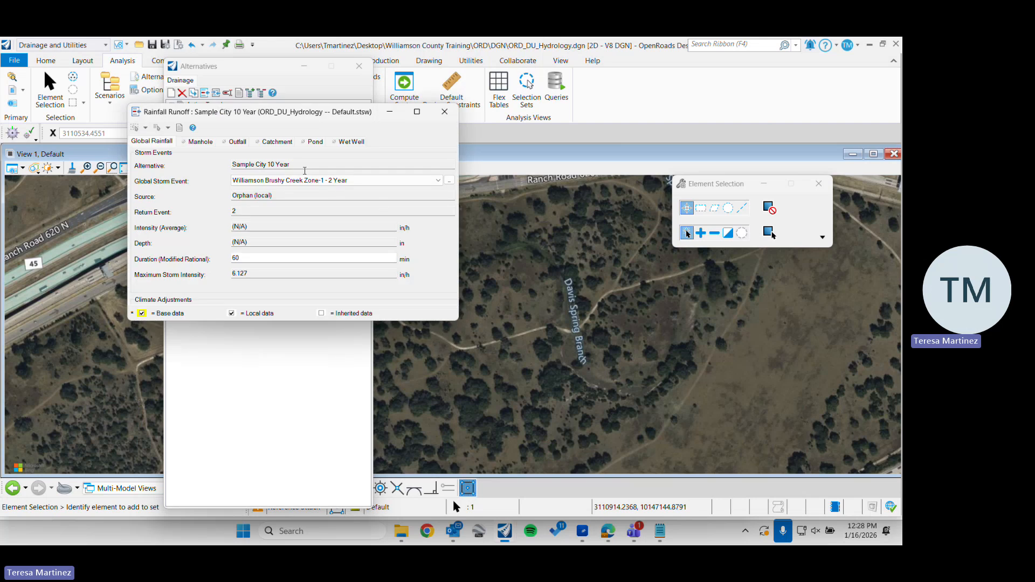
pyautogui.click(268, 182)
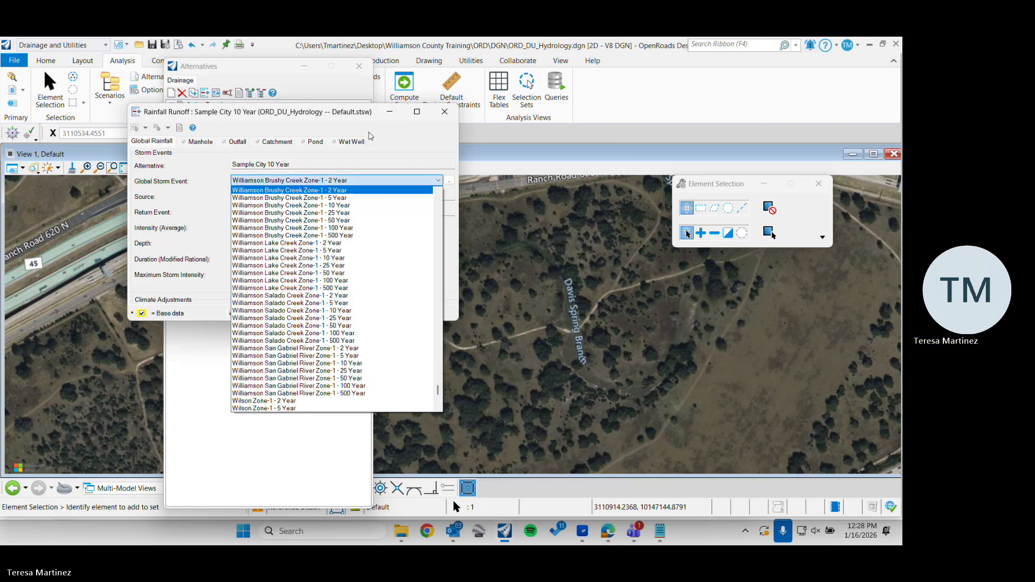
pyautogui.click(347, 125)
pyautogui.click(445, 112)
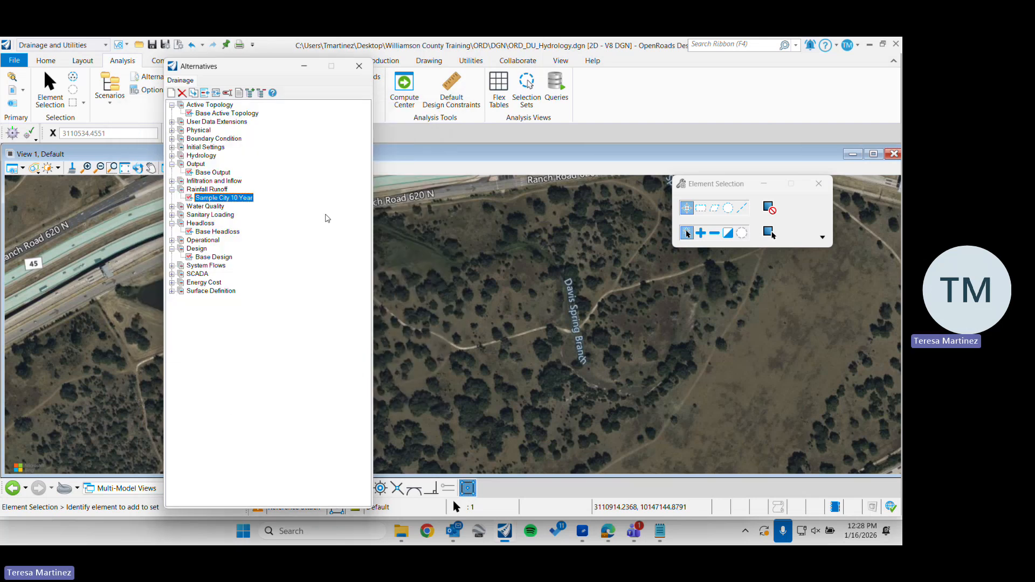
# Rename the Sample City 10 Year rainfall runoff alternative as Williamson Brushy Creek Zone 2YR and close the alternatives list
pyautogui.rightClick(248, 203)
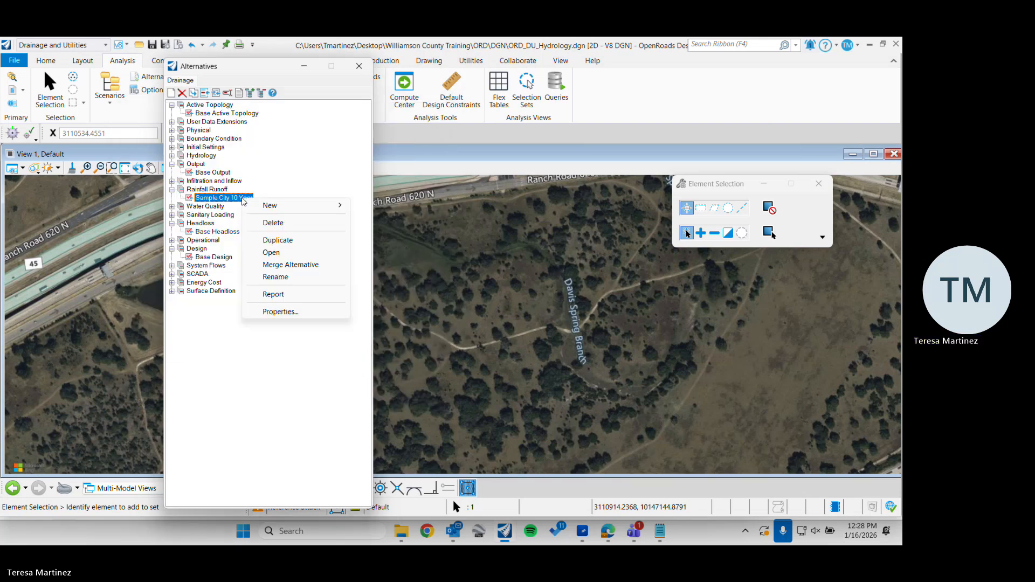
pyautogui.click(286, 277)
pyautogui.write('Will')
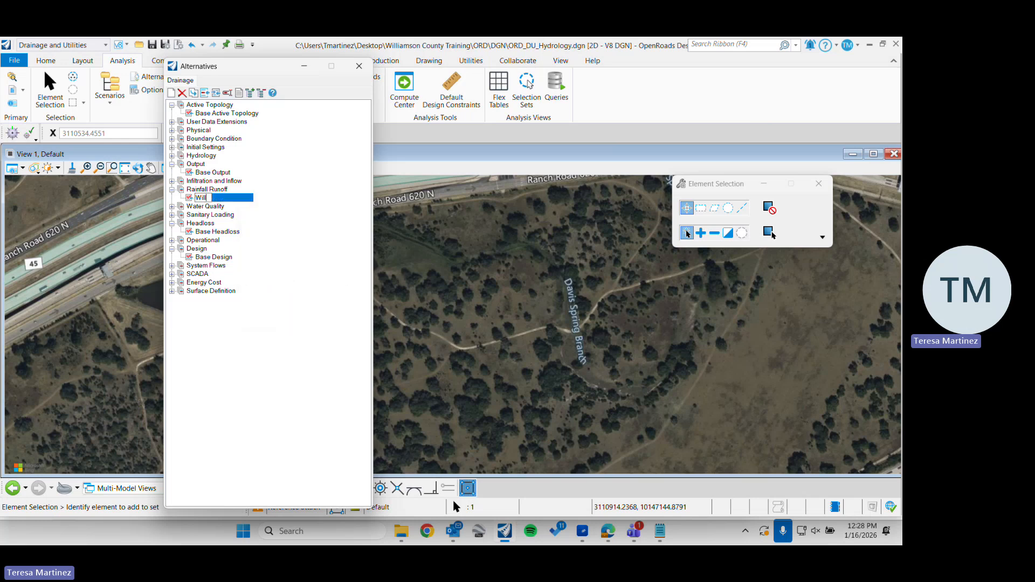
pyautogui.write('iamson Brush')
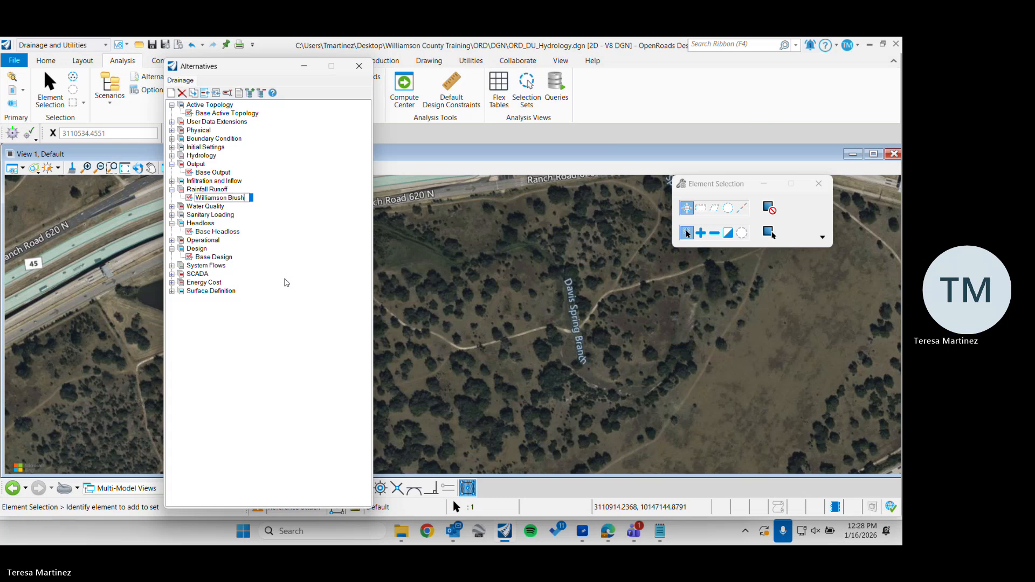
pyautogui.write('y Creek Zo')
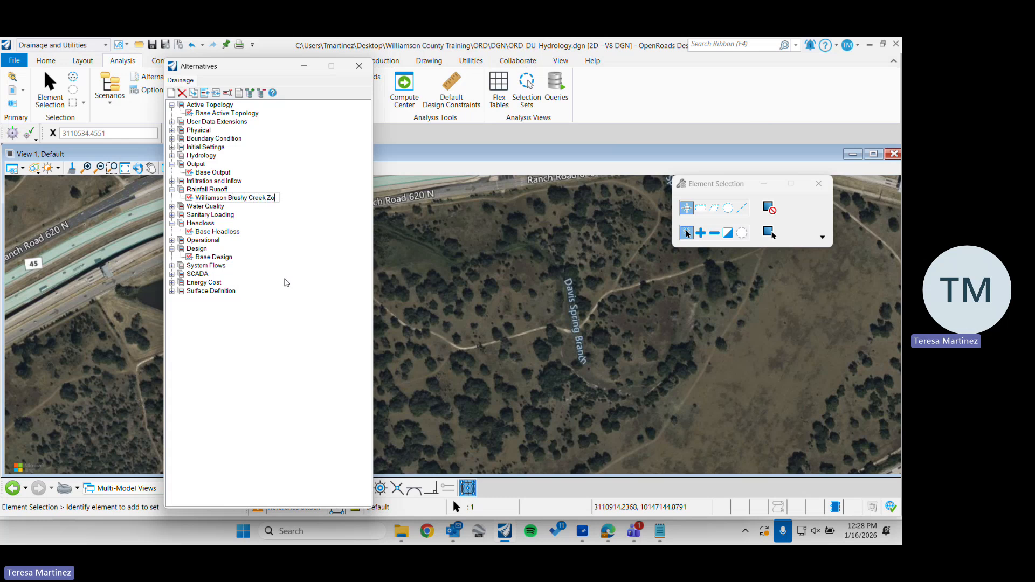
pyautogui.write('ne 2YR')
pyautogui.press('Return')
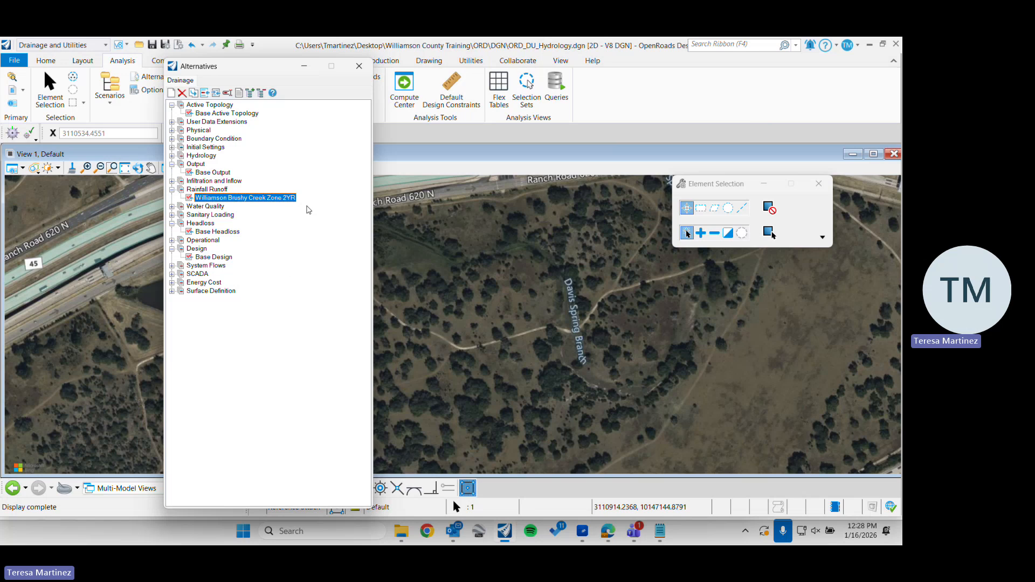
pyautogui.click(360, 69)
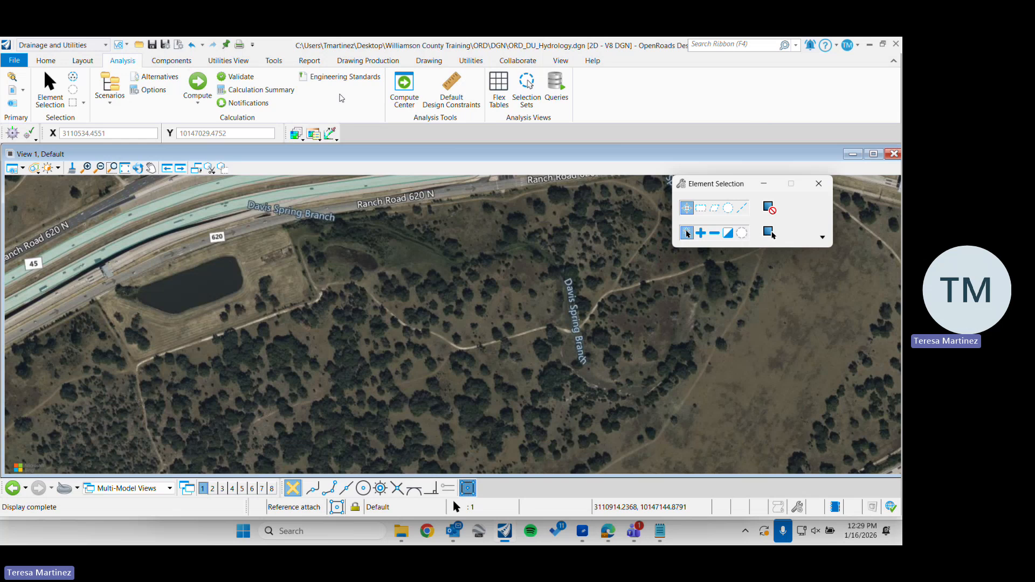
# Open the Land Cover catalog and add a land cover entry named Grass
pyautogui.click(166, 64)
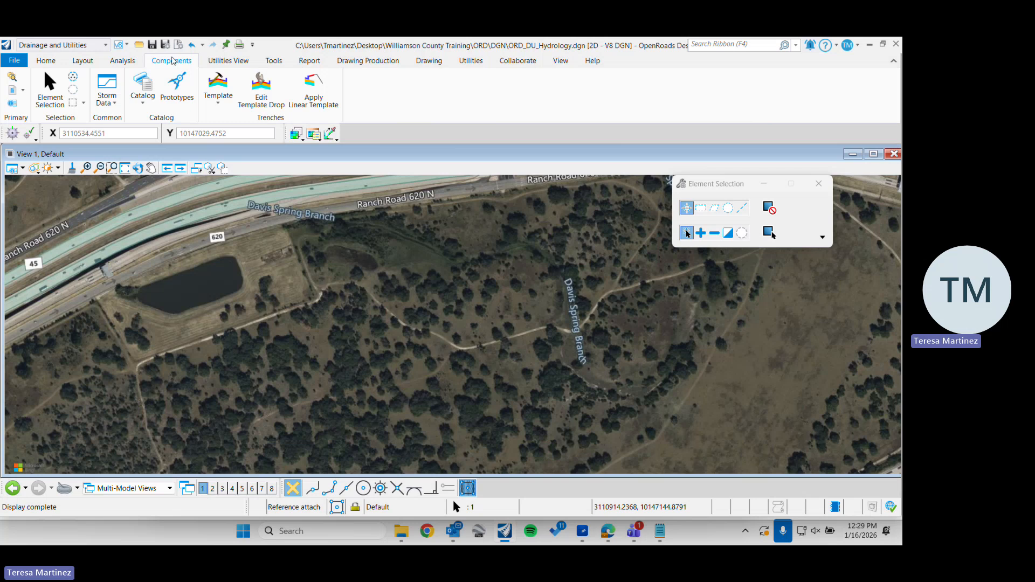
pyautogui.click(144, 106)
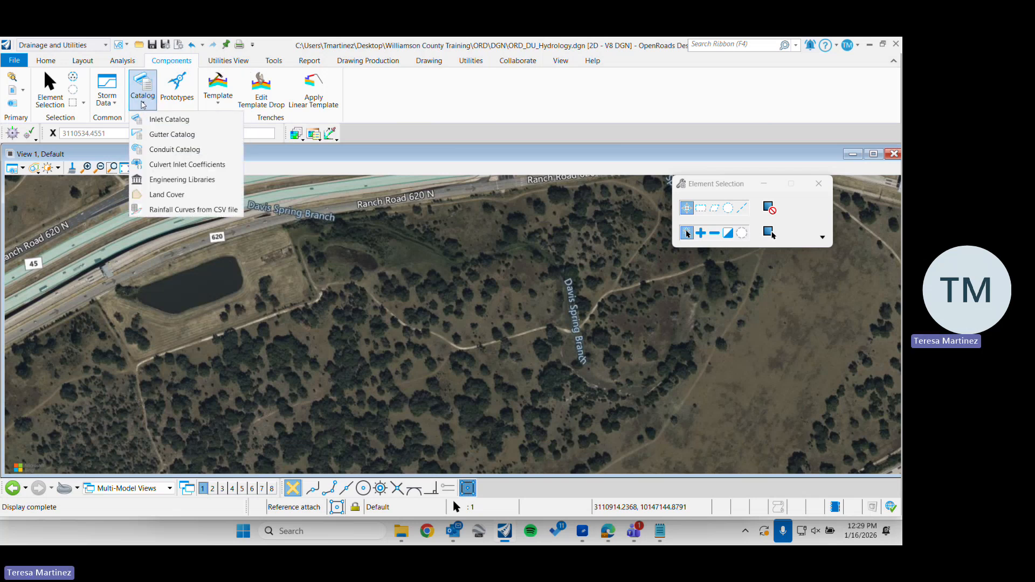
pyautogui.click(193, 195)
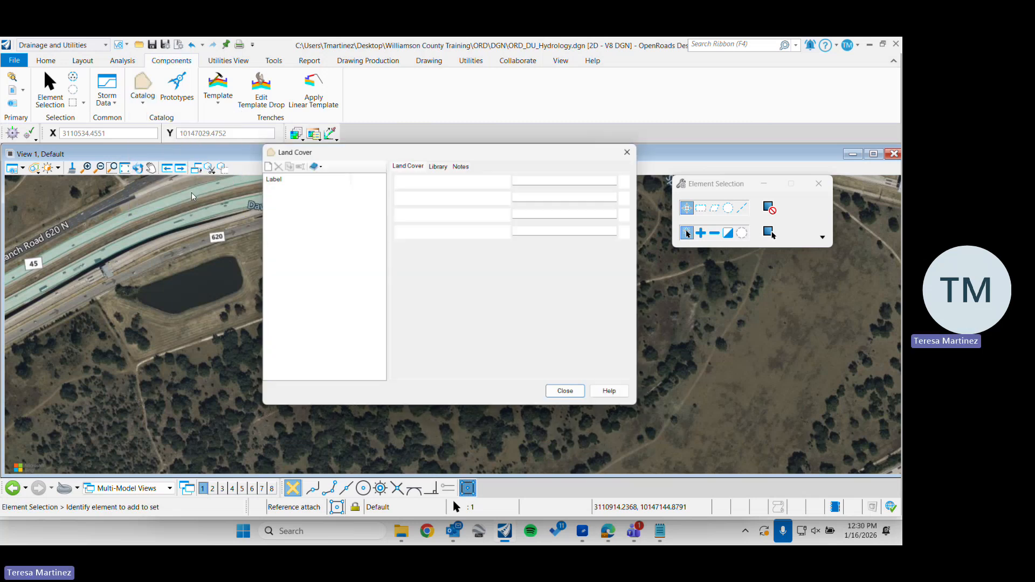
pyautogui.moveTo(348, 149); pyautogui.dragTo(347, 161)
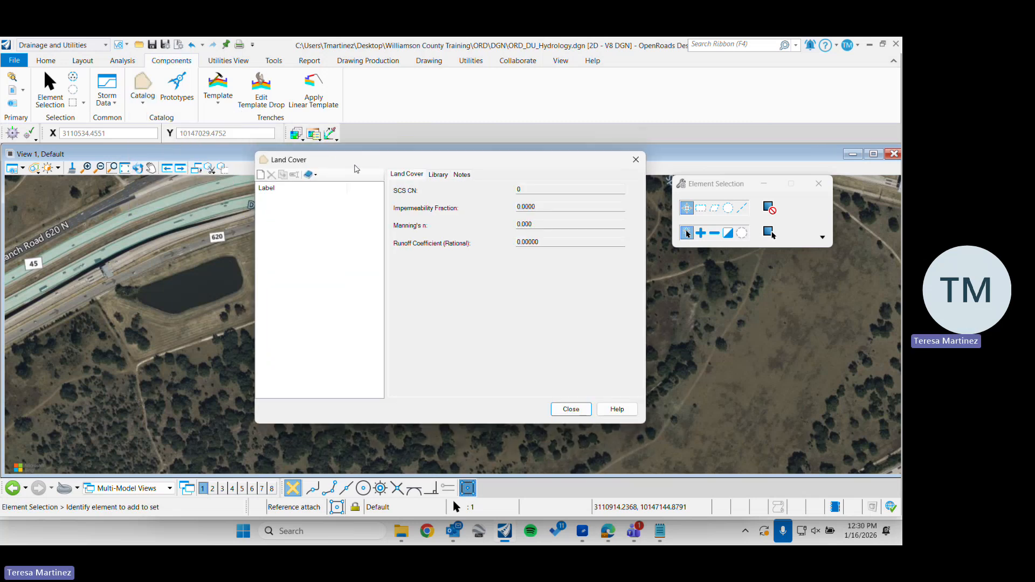
pyautogui.click(261, 175)
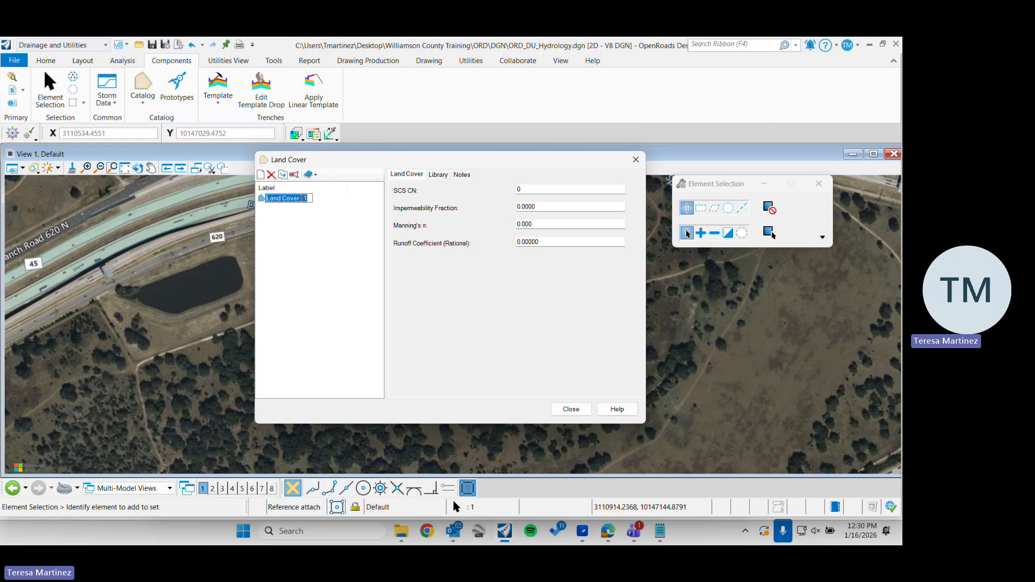
pyautogui.write('Grass')
pyautogui.press('Return')
# Set the rational runoff coefficient of the Grass land cover to 0.035
pyautogui.click(554, 240)
pyautogui.doubleClick(545, 241)
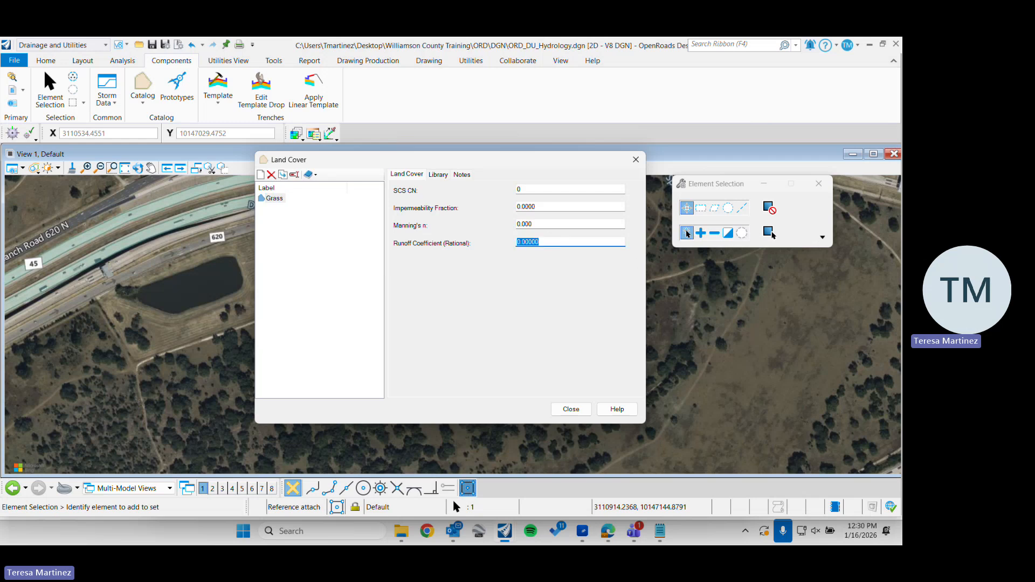
pyautogui.write('.035')
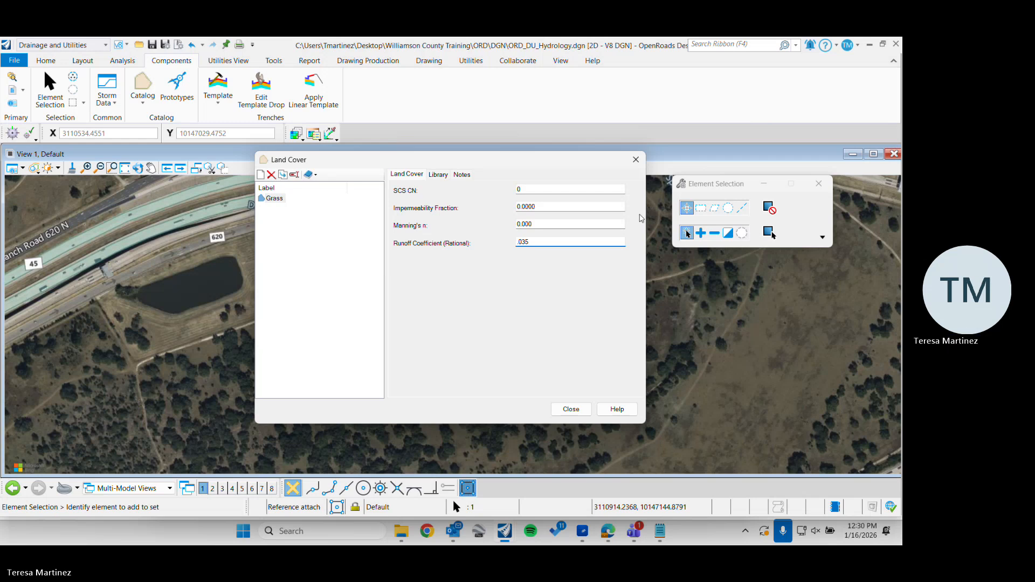
pyautogui.doubleClick(545, 223)
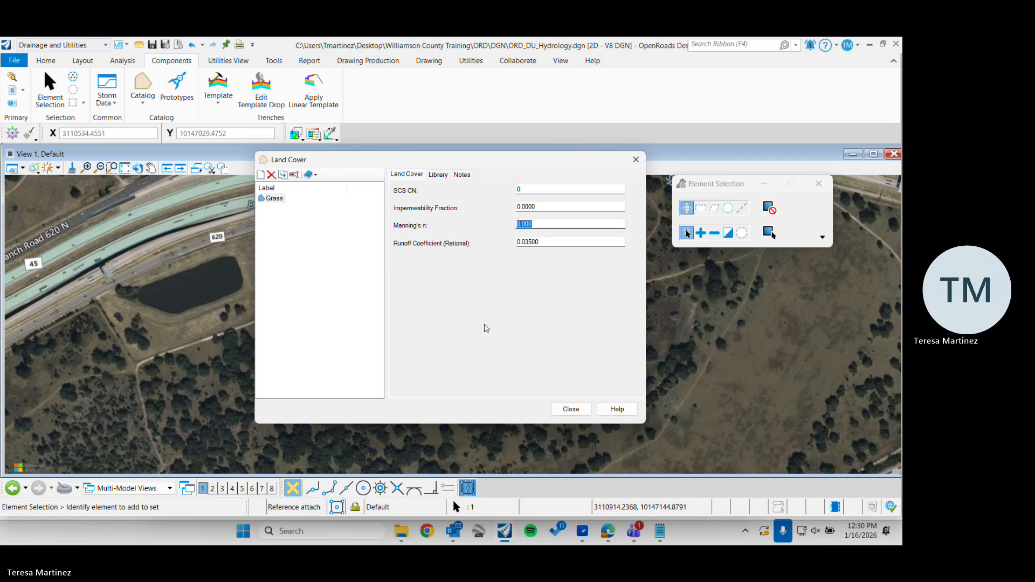
# Add a land cover entry named Pavement and set its rational runoff coefficient to 0.9
pyautogui.rightClick(279, 202)
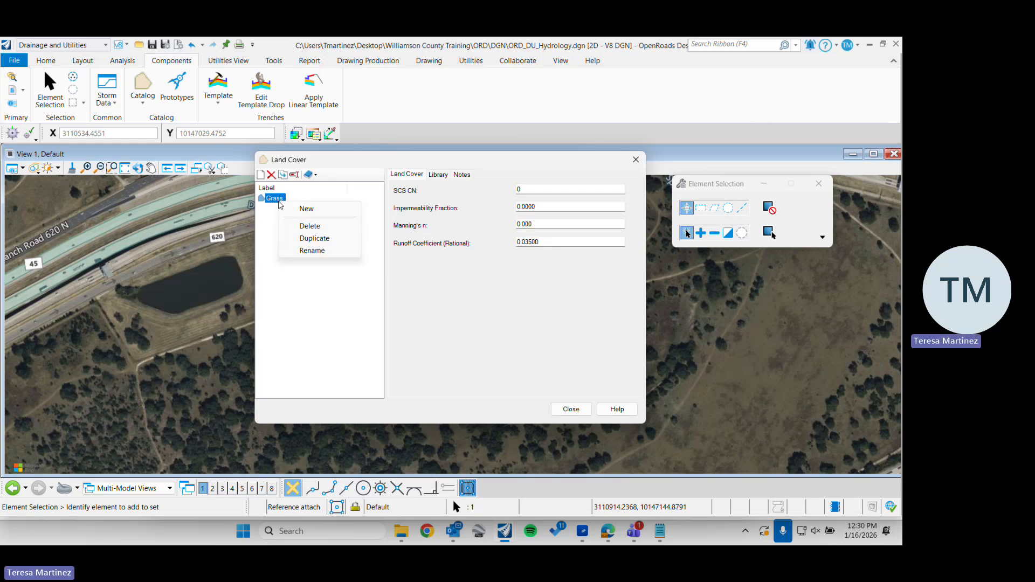
pyautogui.click(272, 220)
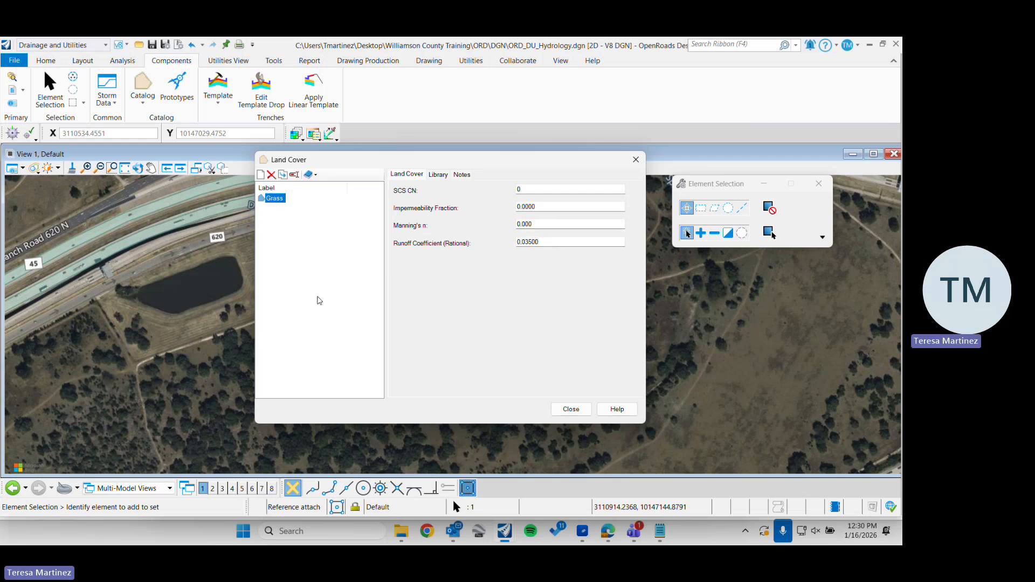
pyautogui.rightClick(268, 199)
pyautogui.click(262, 175)
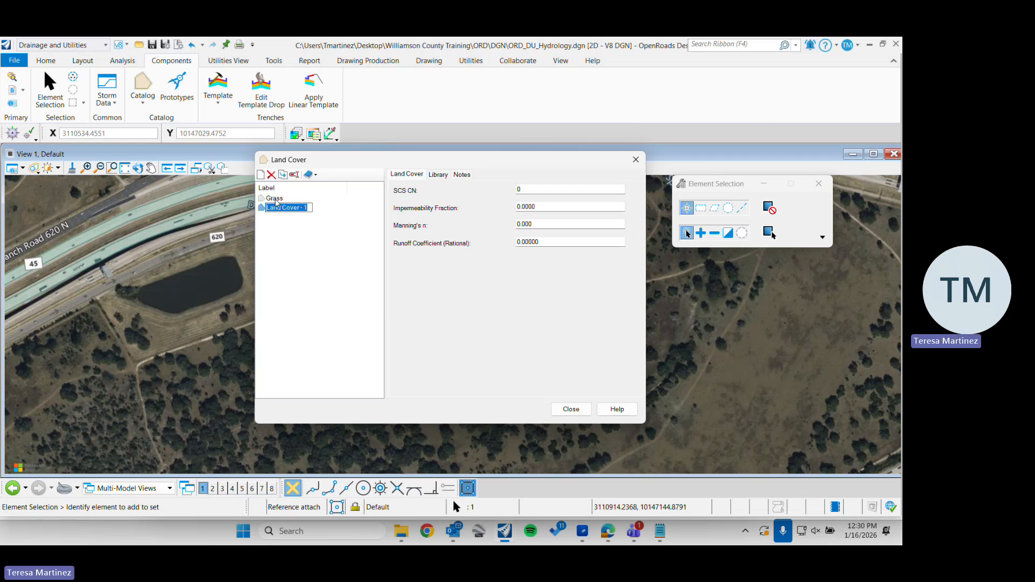
pyautogui.write('Pavem')
pyautogui.press('BackSpace')
pyautogui.write('ment')
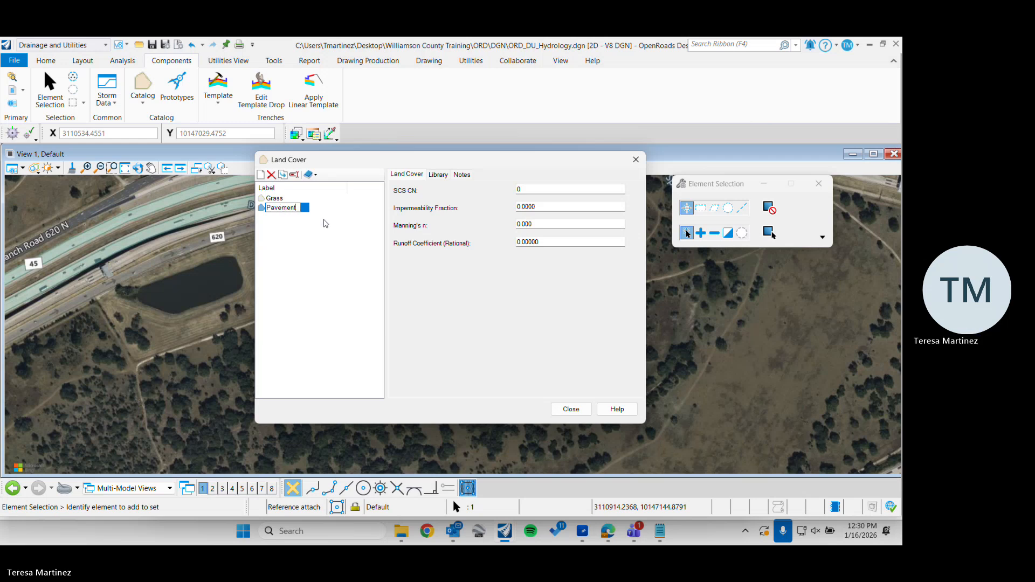
pyautogui.press('Return')
pyautogui.doubleClick(581, 242)
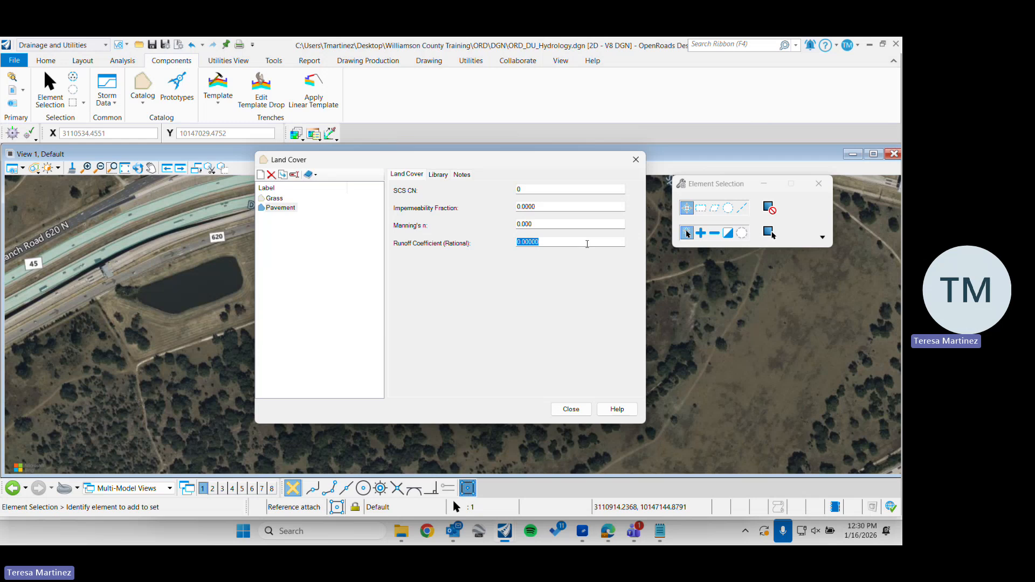
pyautogui.write('.9')
# Correct the rational runoff coefficient of the Grass land cover to 0.35 and check the Pavement entry
pyautogui.click(275, 198)
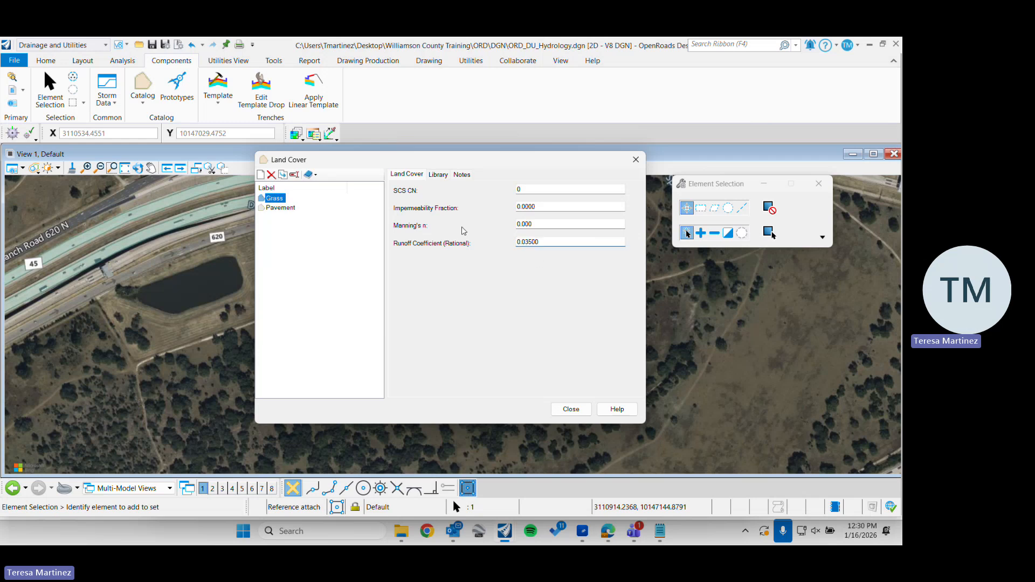
pyautogui.doubleClick(587, 241)
pyautogui.write('.35')
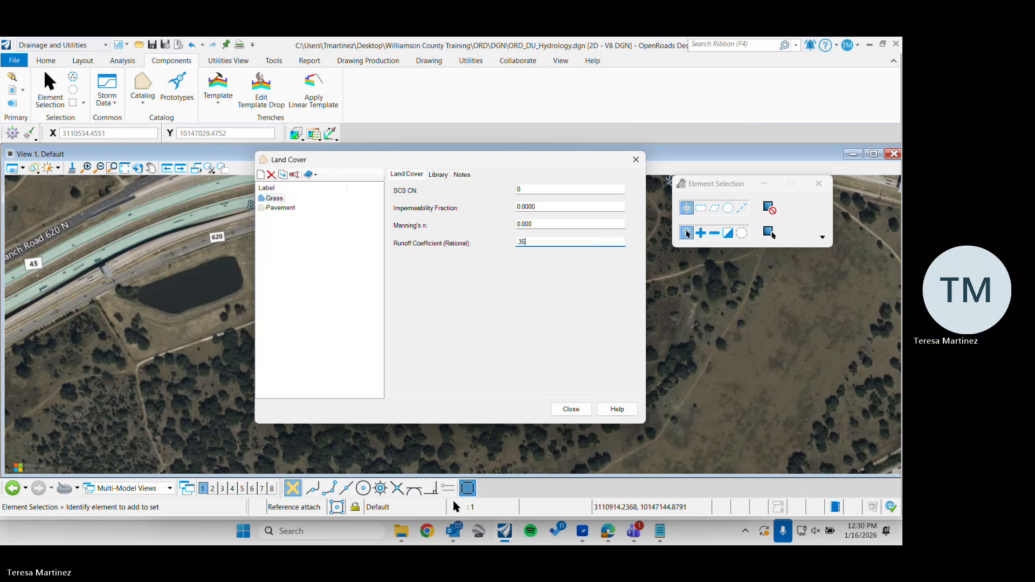
pyautogui.click(280, 207)
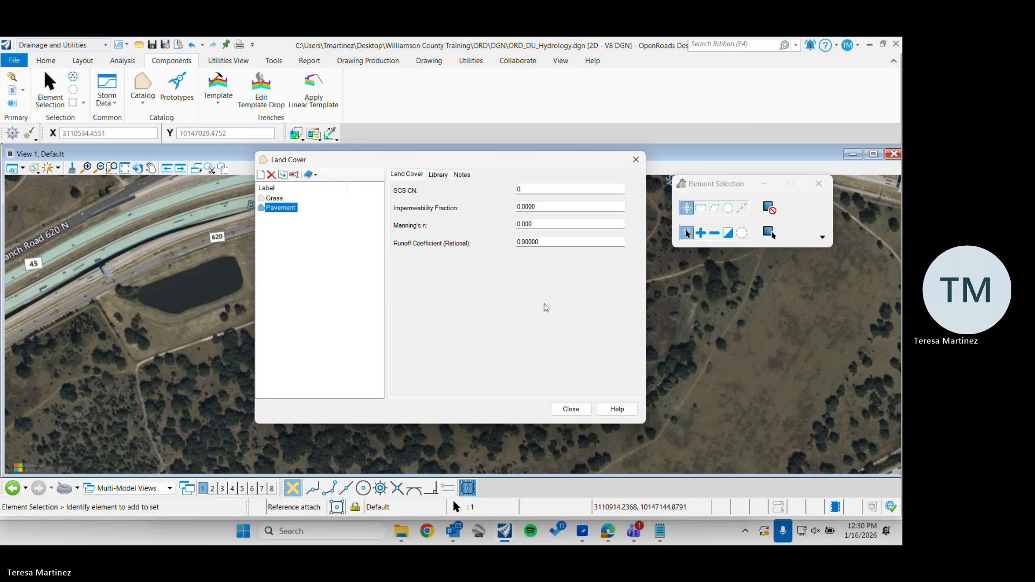
pyautogui.click(296, 226)
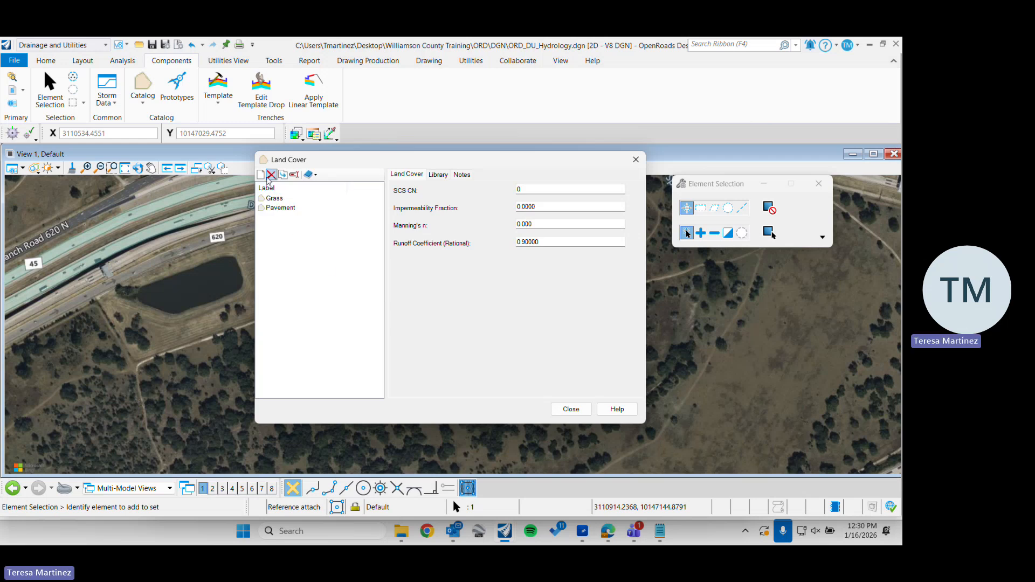
# Add a land cover entry named Water with a rational runoff coefficient of 1 and close the Land Cover catalog
pyautogui.click(260, 174)
pyautogui.write('Water')
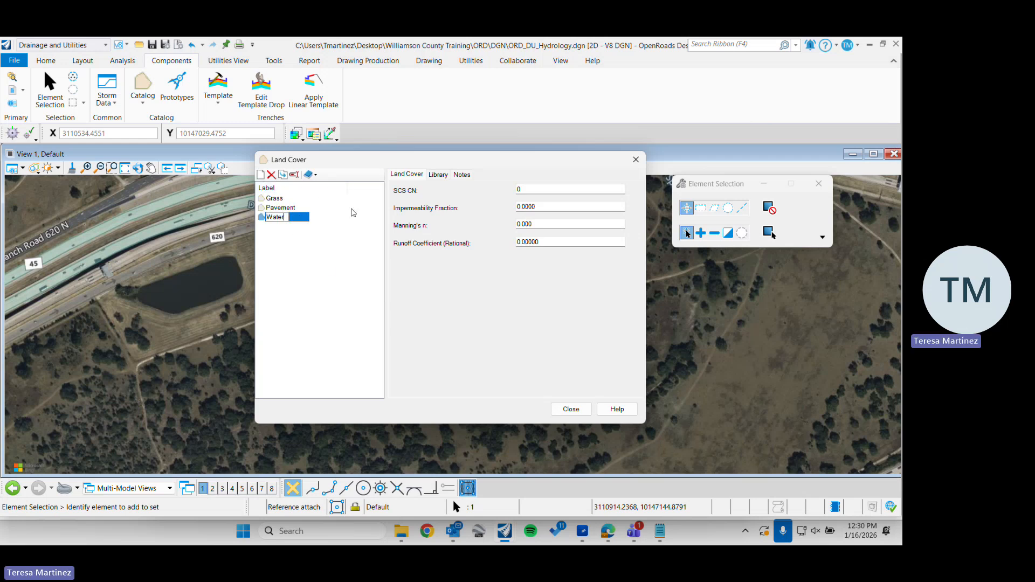
pyautogui.press('Return')
pyautogui.click(600, 240)
pyautogui.write('1')
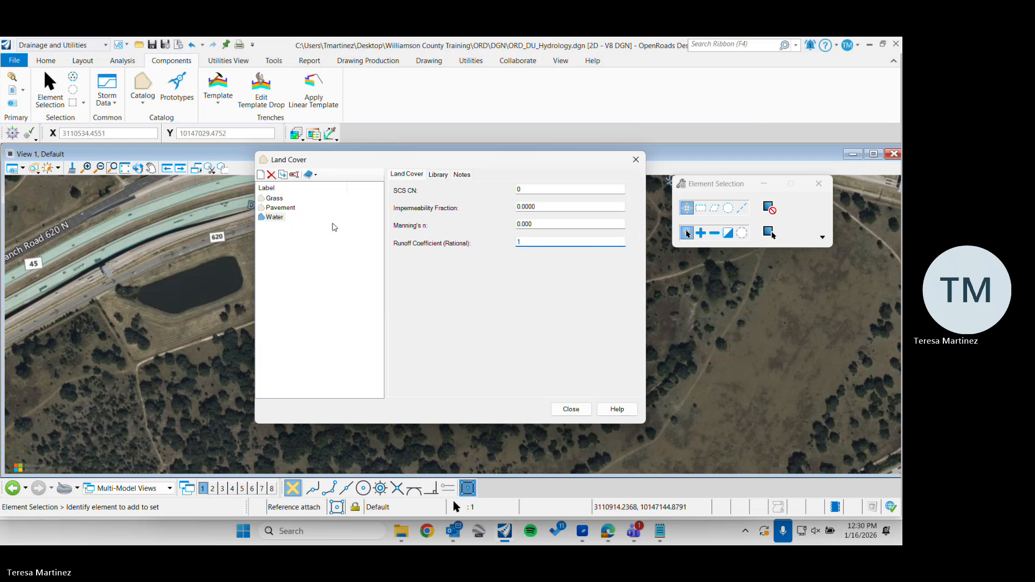
pyautogui.click(308, 235)
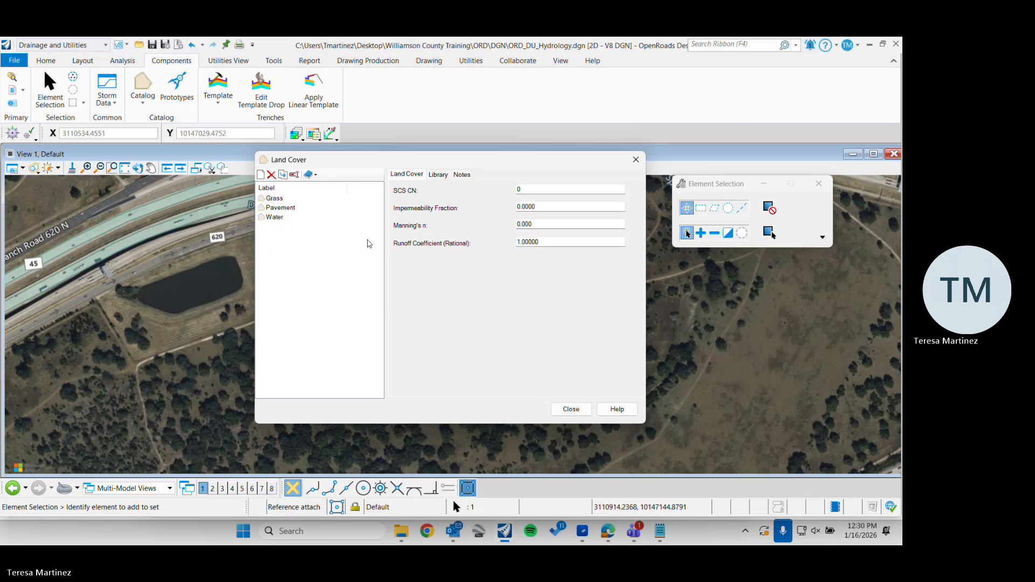
pyautogui.click(572, 411)
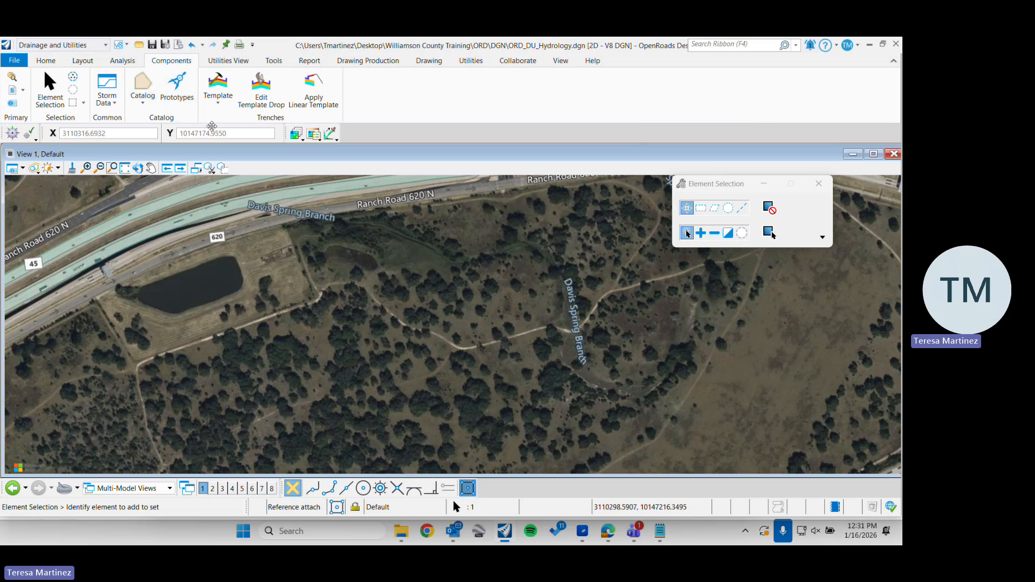
# Draw a closed SmartLine boundary around the pond and the wooded area south of it, following Ranch Road 620 N along the north side
pyautogui.click(83, 61)
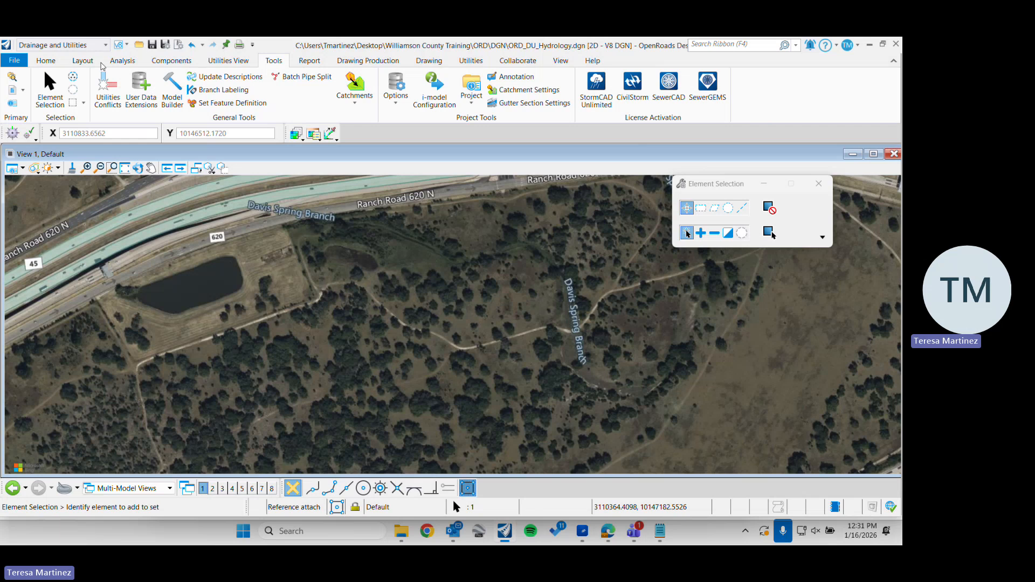
pyautogui.click(82, 60)
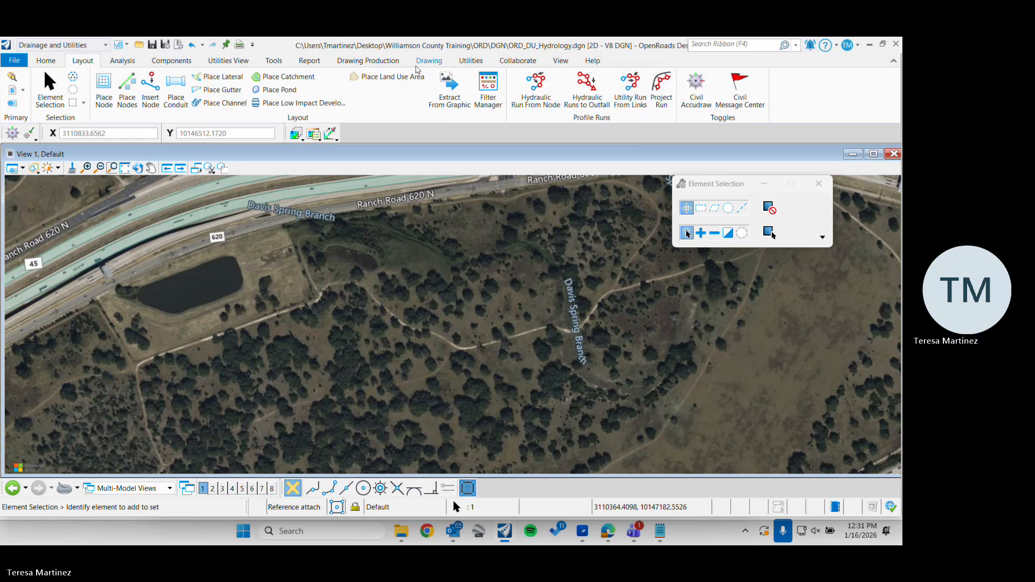
pyautogui.click(428, 60)
pyautogui.click(455, 79)
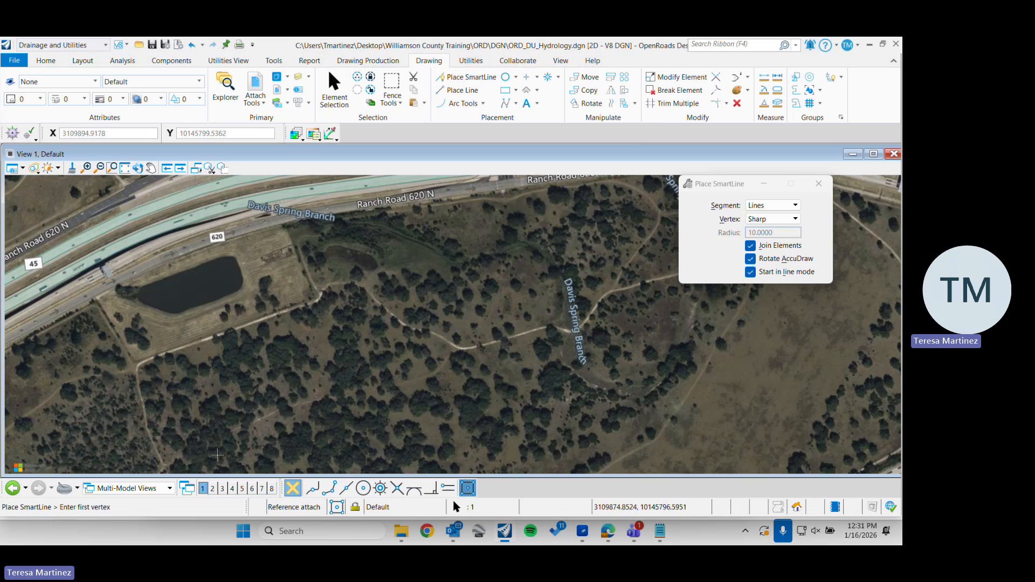
pyautogui.click(163, 466)
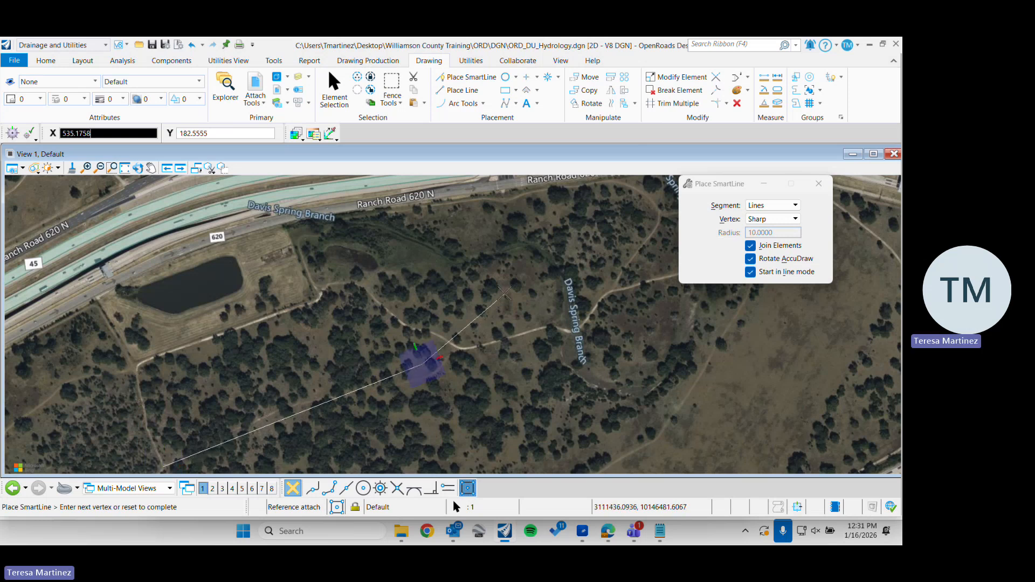
pyautogui.click(503, 292)
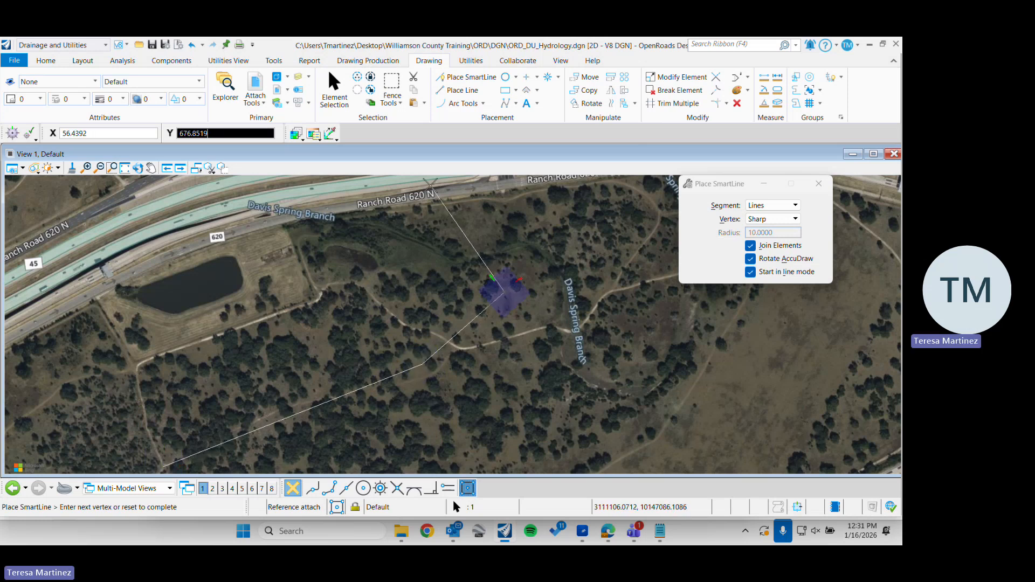
pyautogui.click(434, 191)
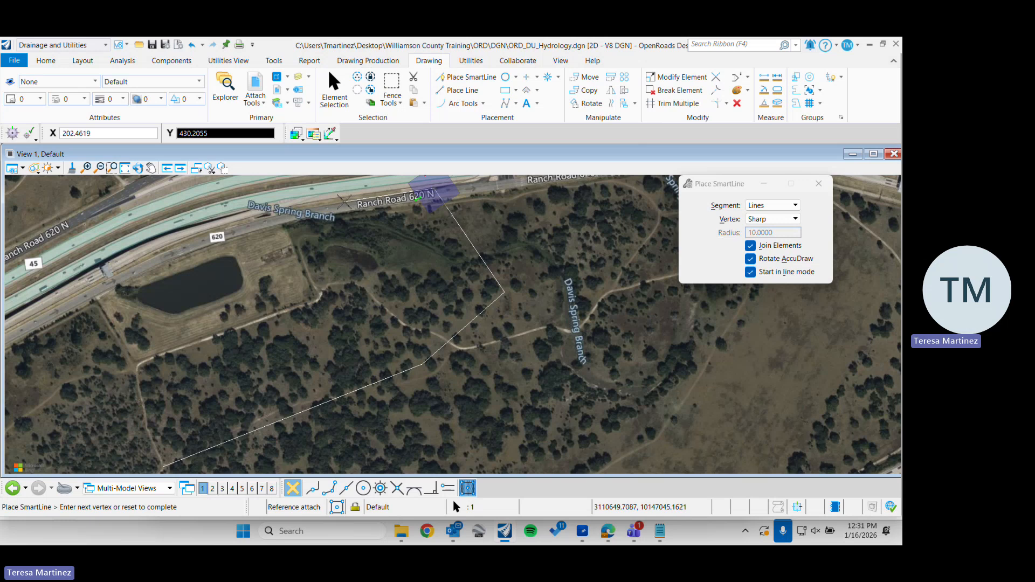
pyautogui.click(343, 201)
pyautogui.click(303, 208)
pyautogui.click(226, 227)
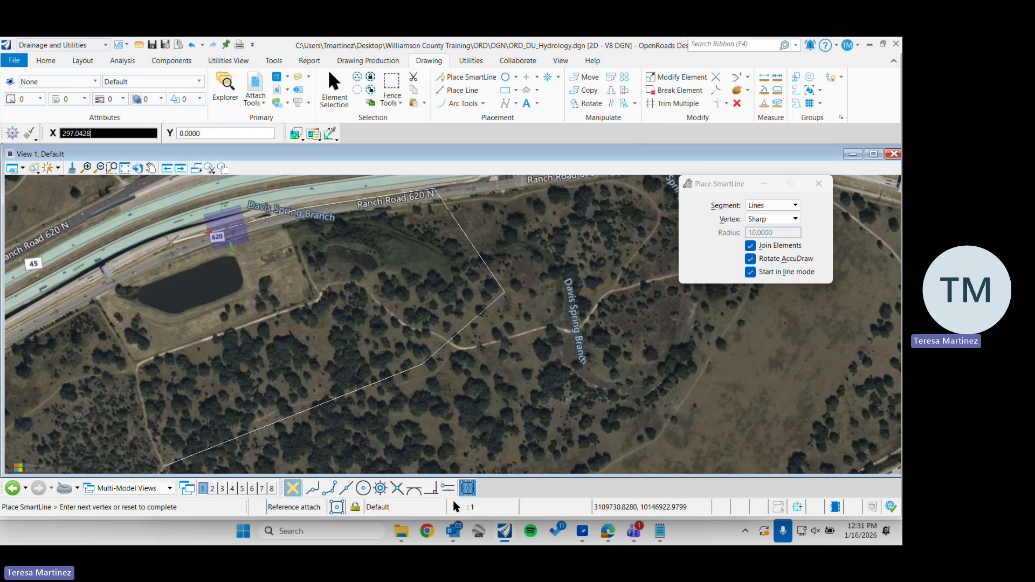
pyautogui.click(163, 251)
pyautogui.click(104, 279)
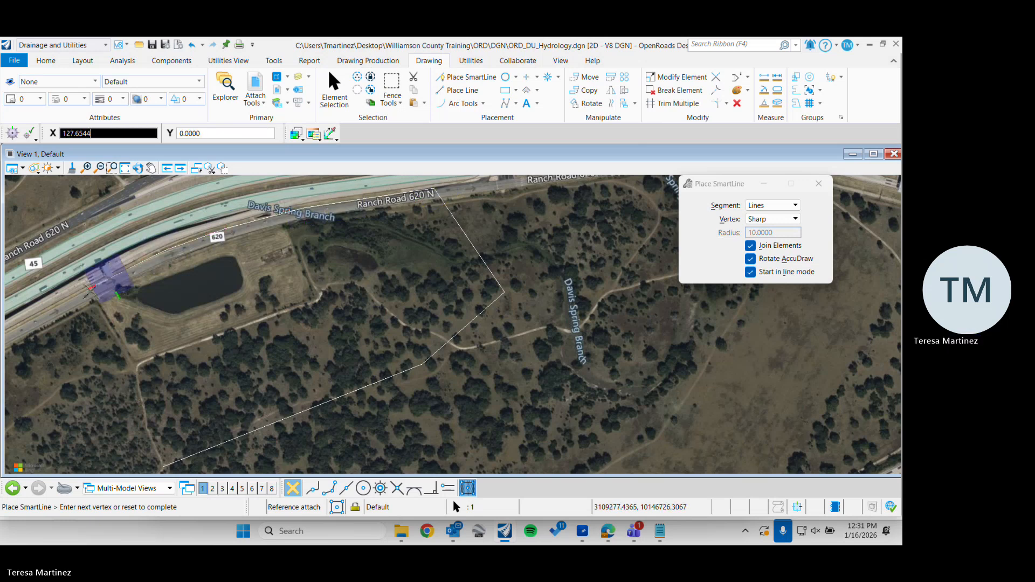
pyautogui.click(89, 290)
pyautogui.click(132, 376)
pyautogui.click(162, 464)
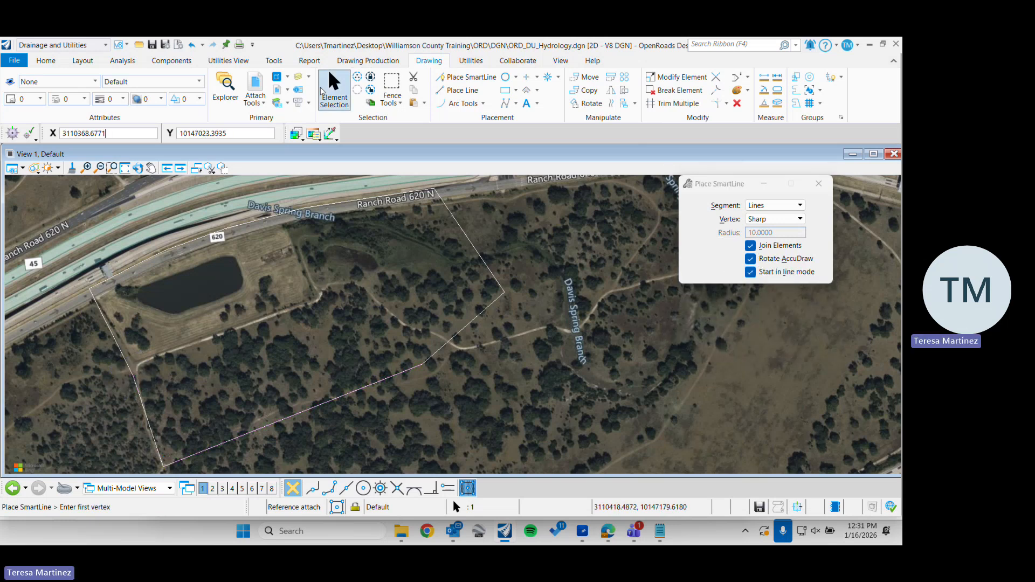
# Select the boundary shape, adjust its vertex along the road at the pond's west end, and clear the selection
pyautogui.click(329, 103)
pyautogui.click(340, 397)
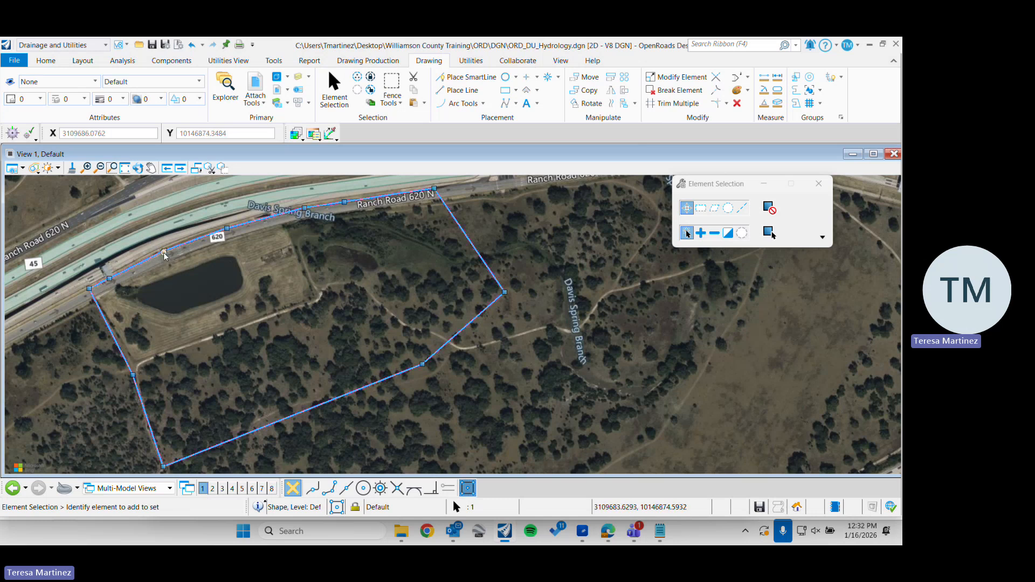
pyautogui.click(110, 279)
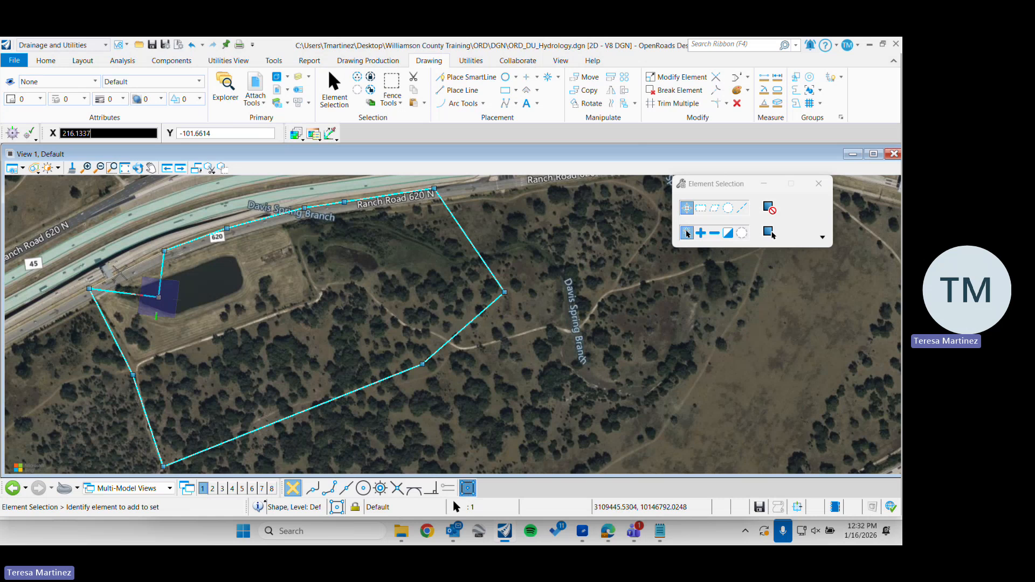
pyautogui.click(119, 273)
pyautogui.click(591, 292)
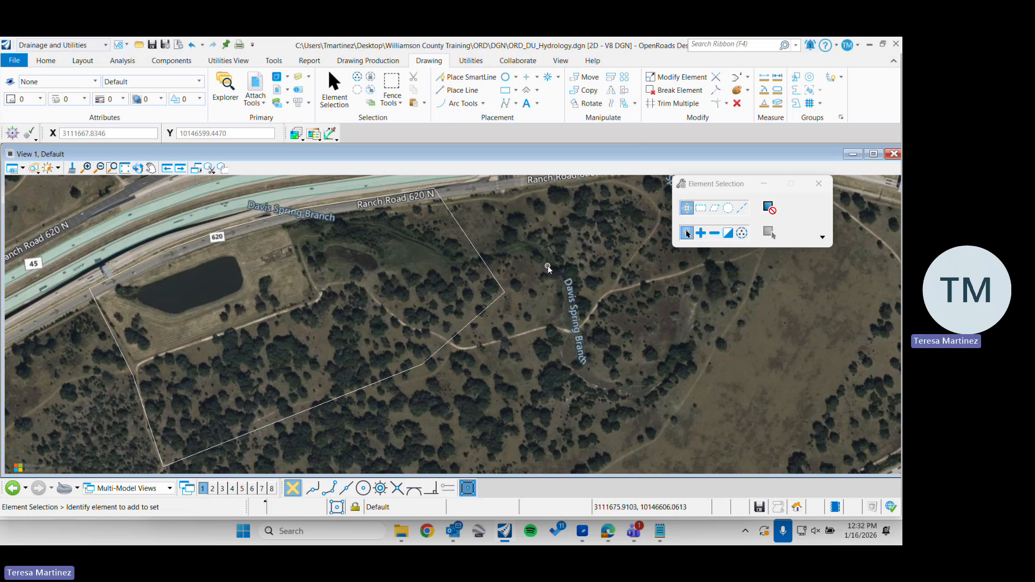
# Start the Place Catchment command with the Pick Shape method and the Drainage Area feature definition
pyautogui.moveTo(547, 267); pyautogui.dragTo(466, 334, button='middle')
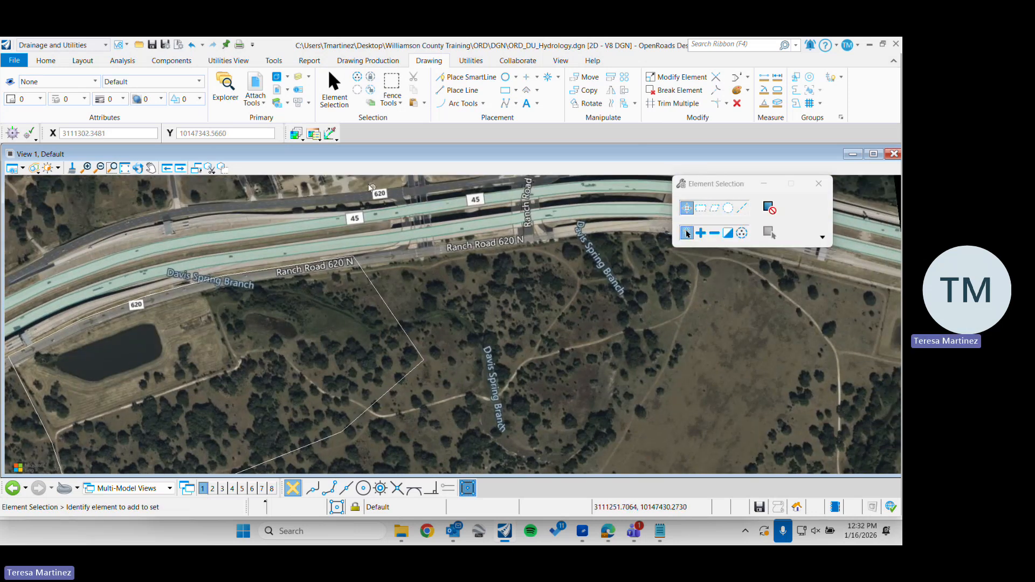
pyautogui.moveTo(412, 340); pyautogui.dragTo(443, 278, button='middle')
pyautogui.scroll(-2, 438, 289)
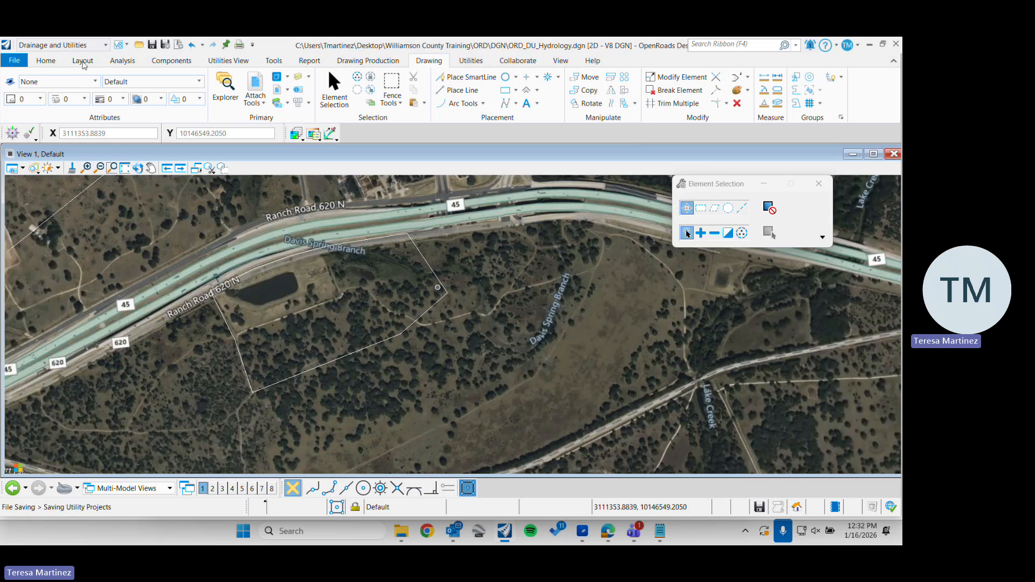
pyautogui.click(89, 63)
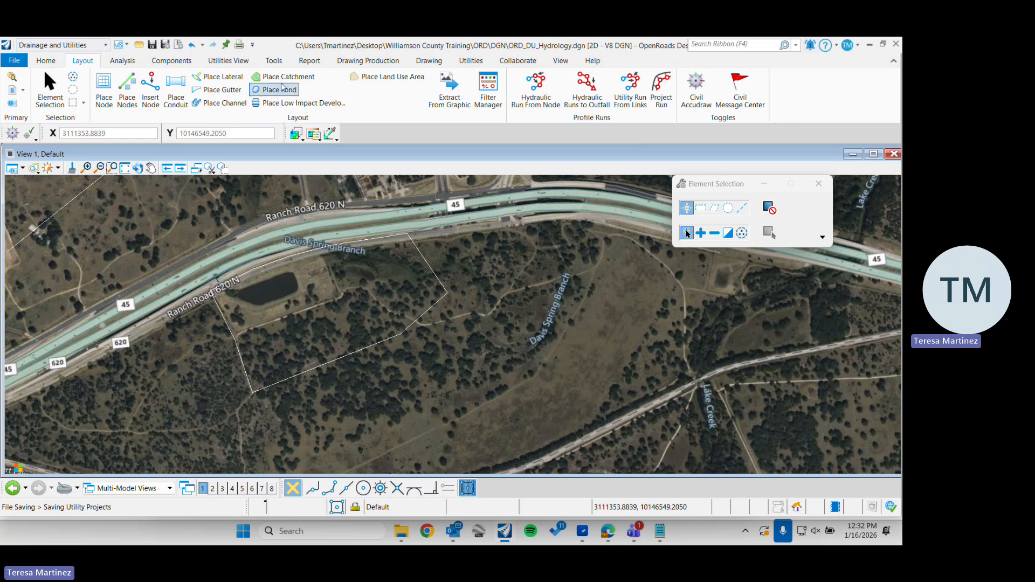
pyautogui.click(300, 79)
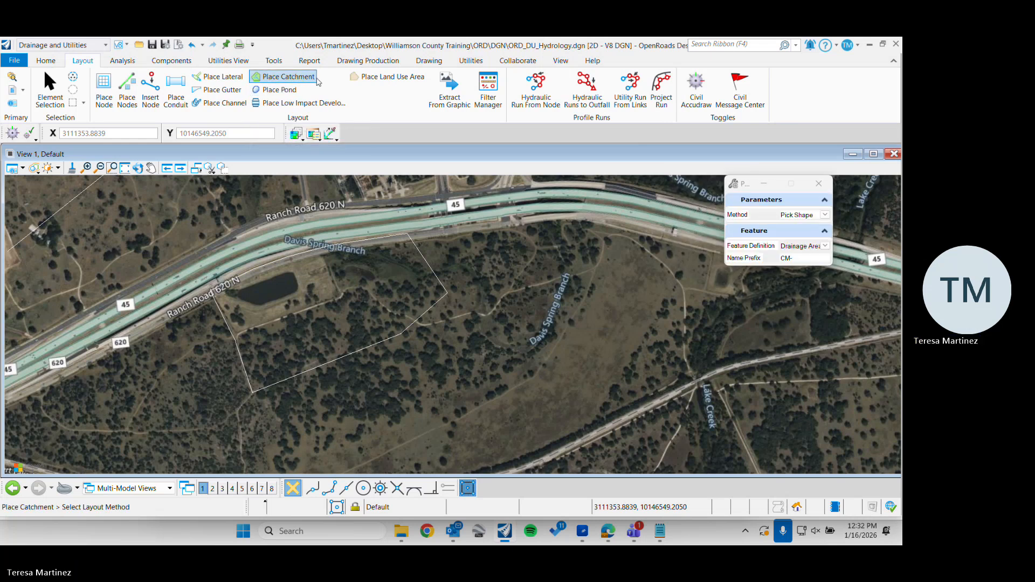
pyautogui.click(825, 215)
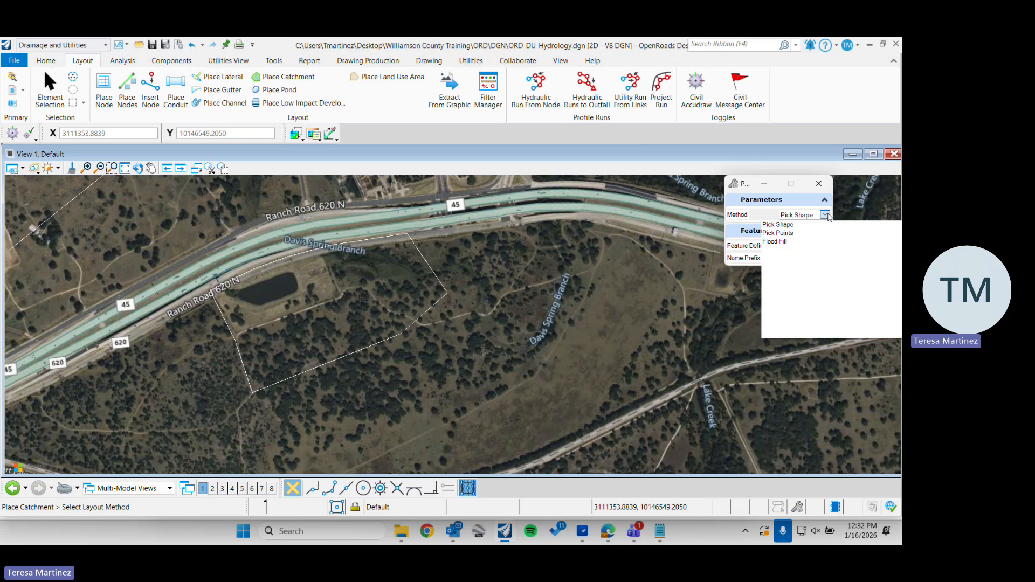
pyautogui.click(787, 225)
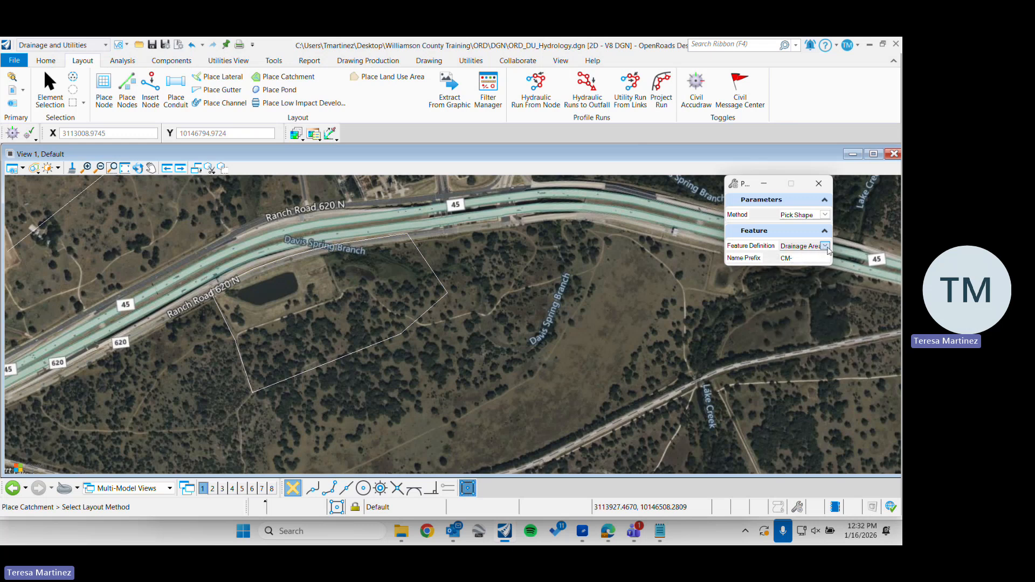
pyautogui.click(825, 247)
pyautogui.click(818, 301)
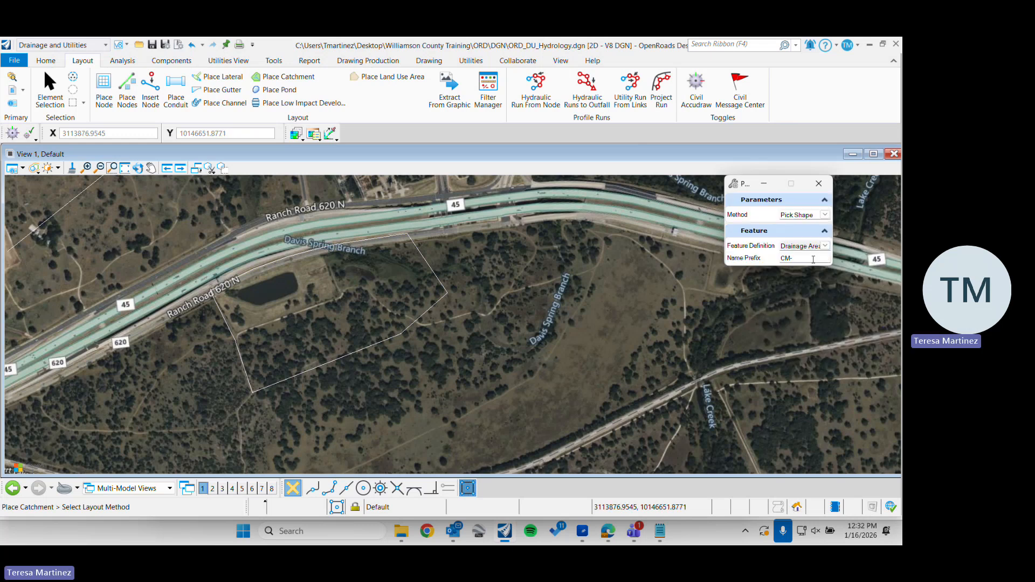
pyautogui.click(826, 246)
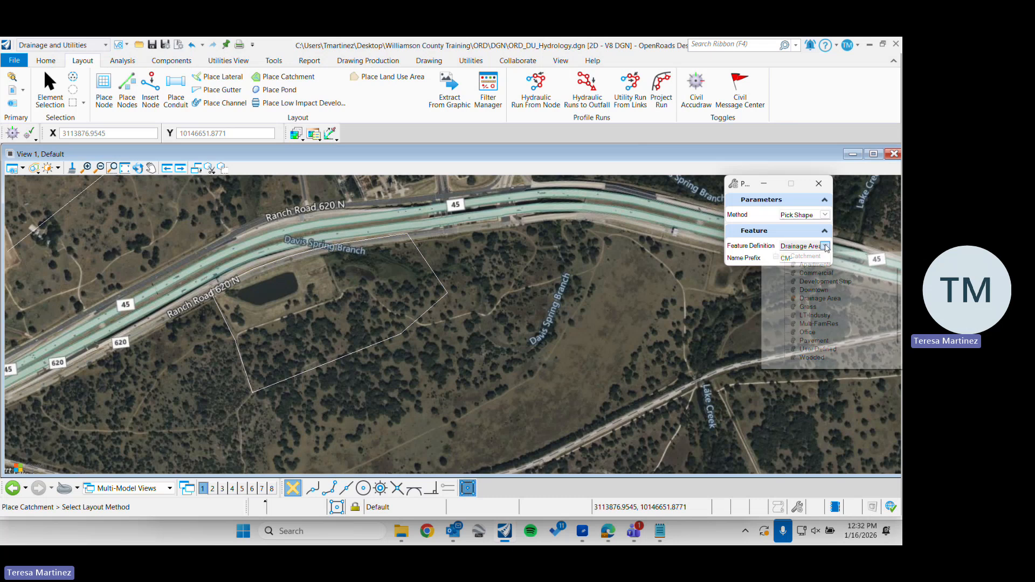
pyautogui.click(812, 300)
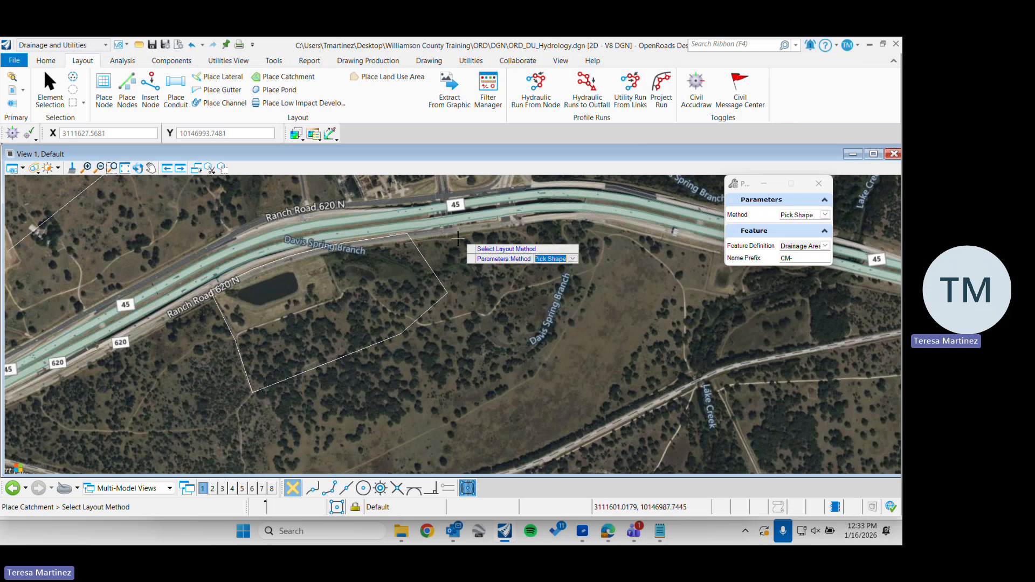
# Try to place a catchment by picking the drawn drainage boundary, leaving the command at the outflow selection
pyautogui.click(349, 286)
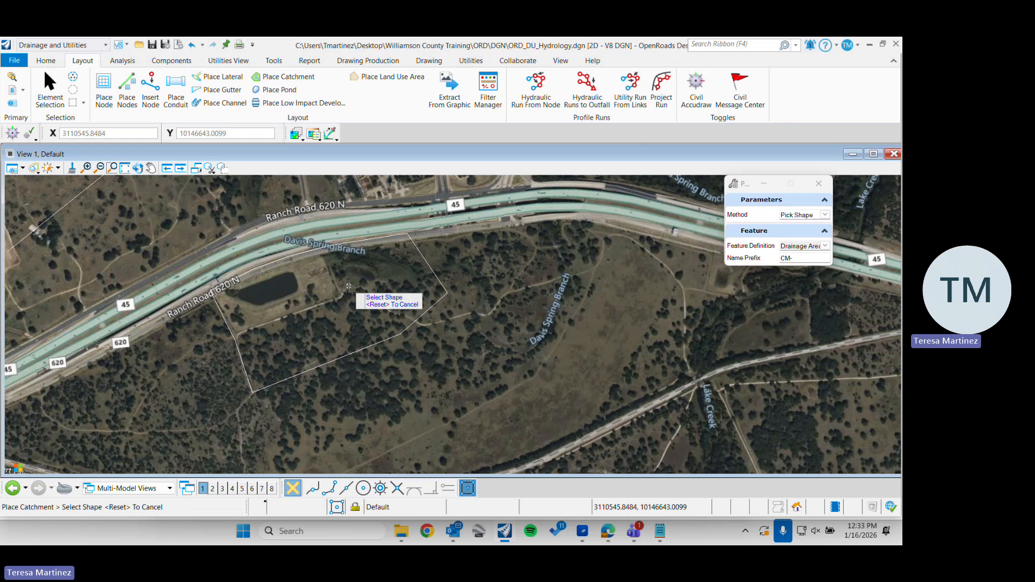
pyautogui.click(353, 352)
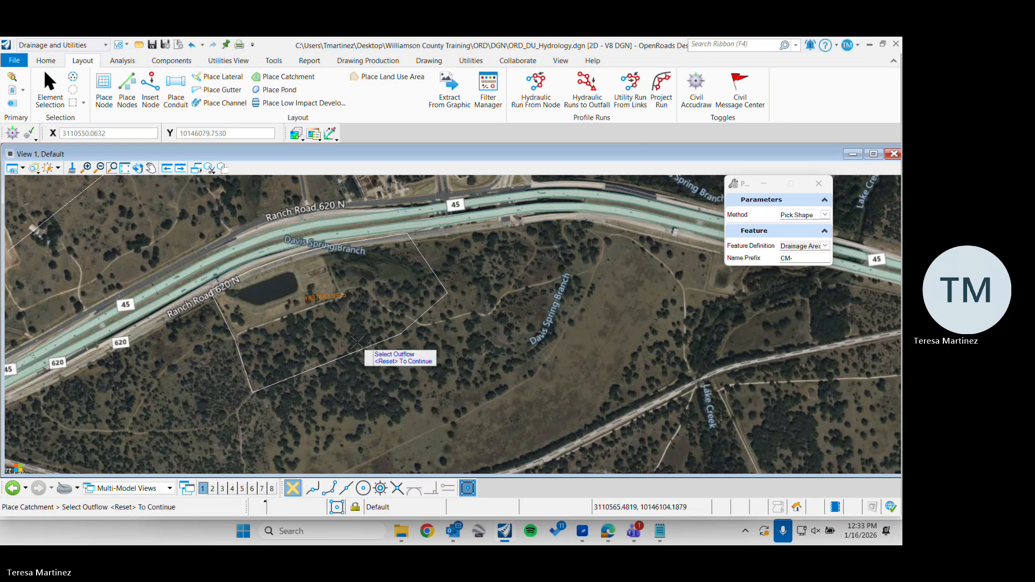
pyautogui.scroll(2, 391, 231)
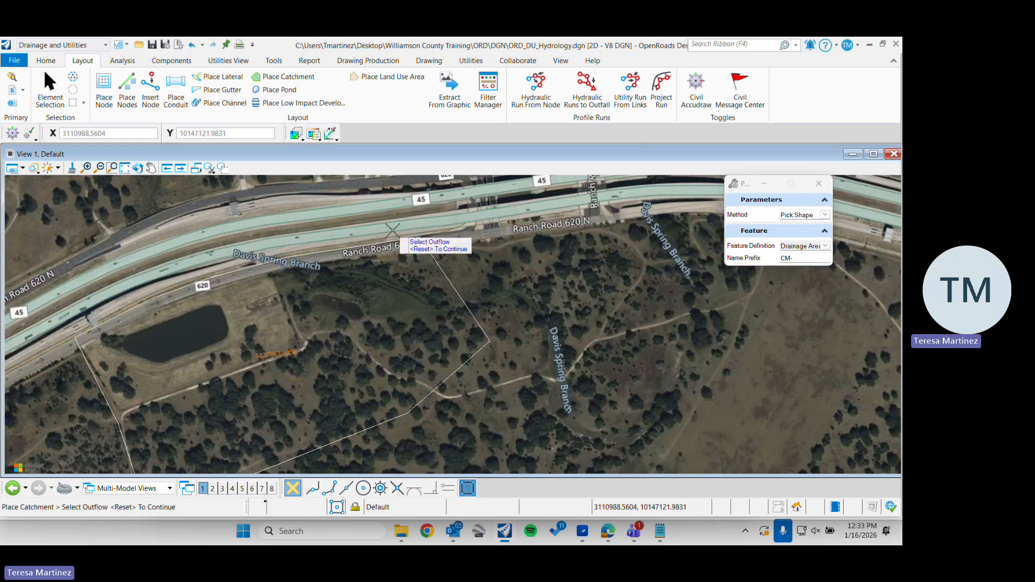
pyautogui.scroll(-2, 396, 261)
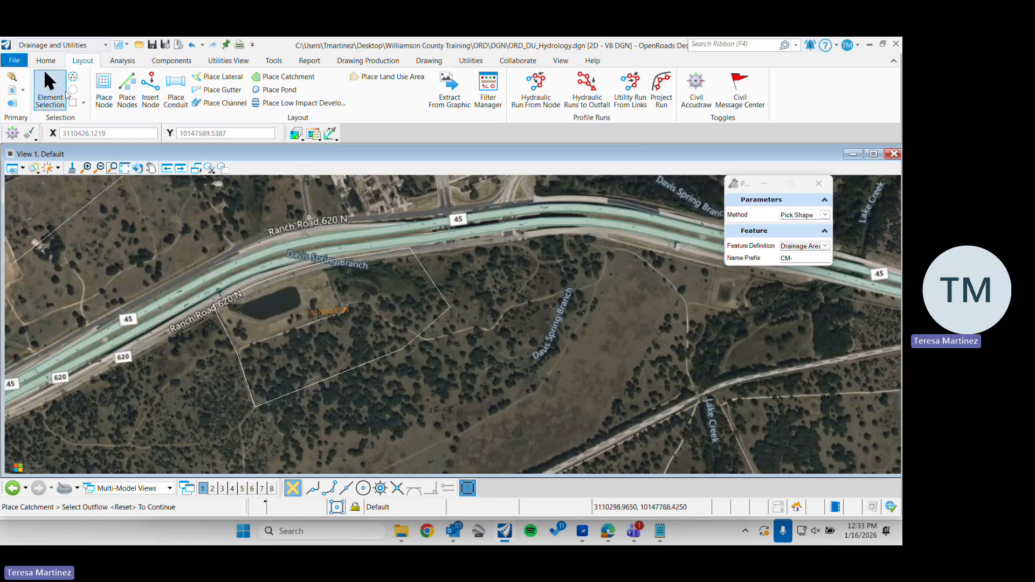
pyautogui.click(51, 93)
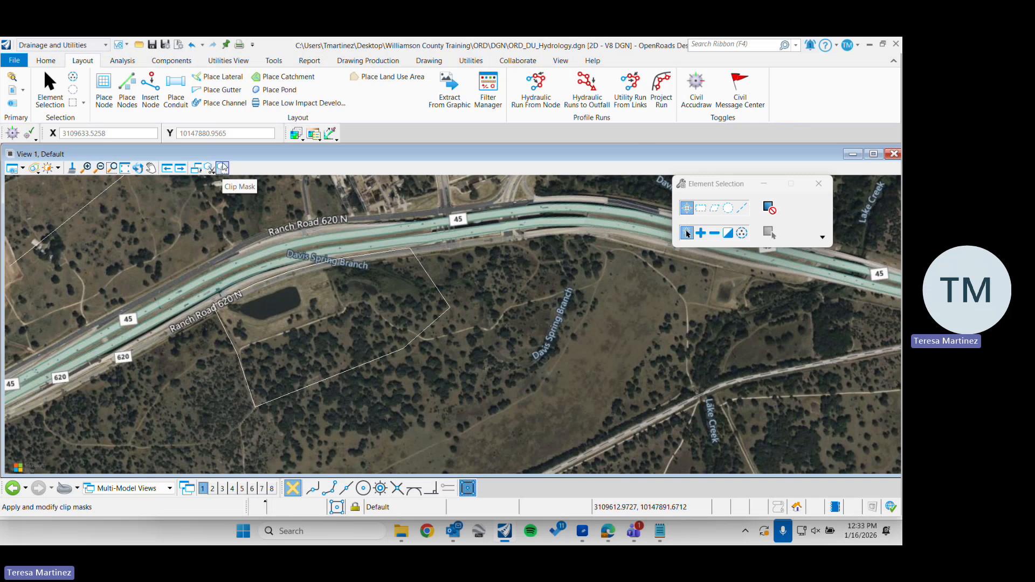
# Set the Place Node feature definition to PCO_6_None and leave the command without placing a node
pyautogui.click(105, 91)
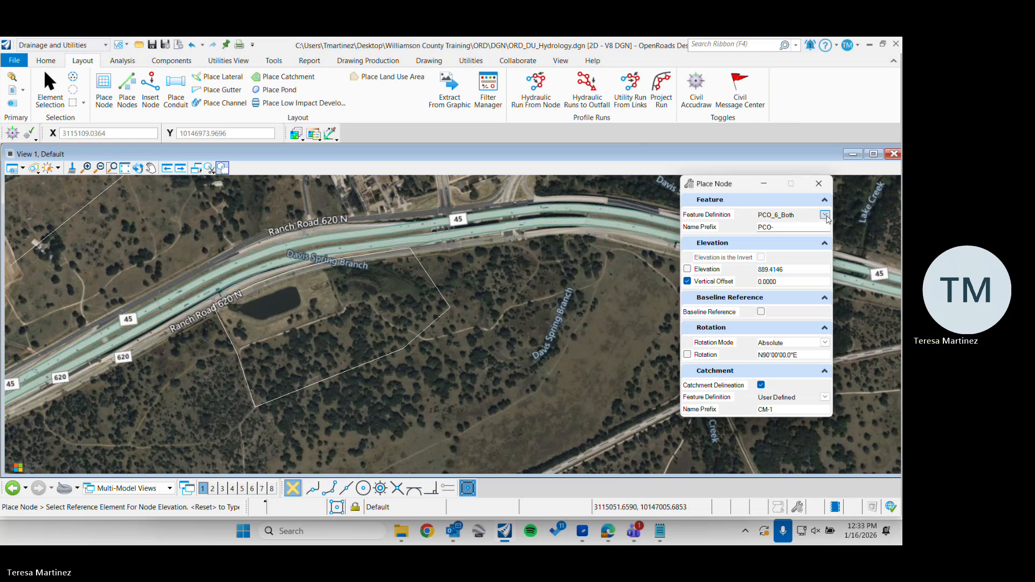
pyautogui.click(824, 216)
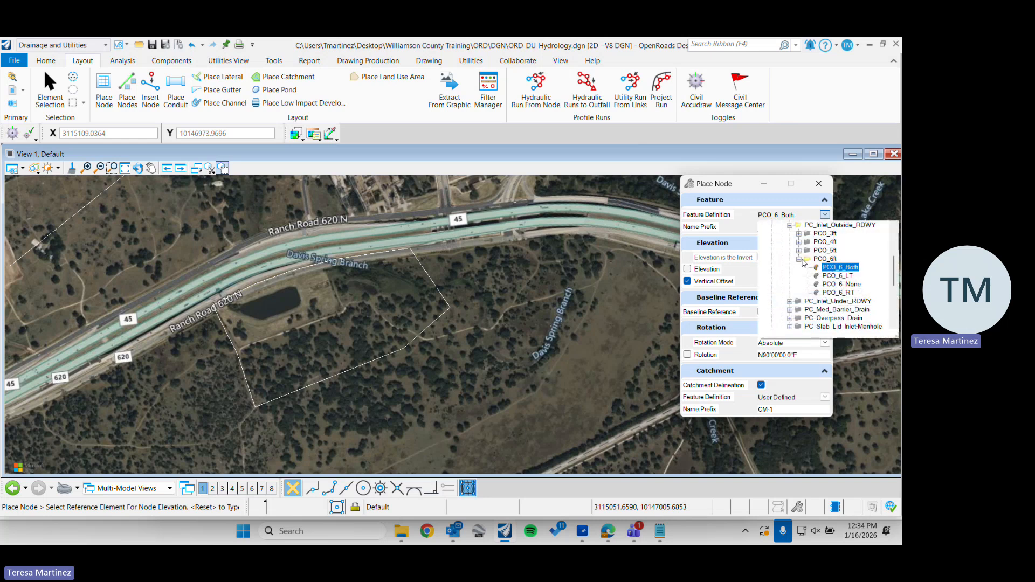
pyautogui.click(847, 286)
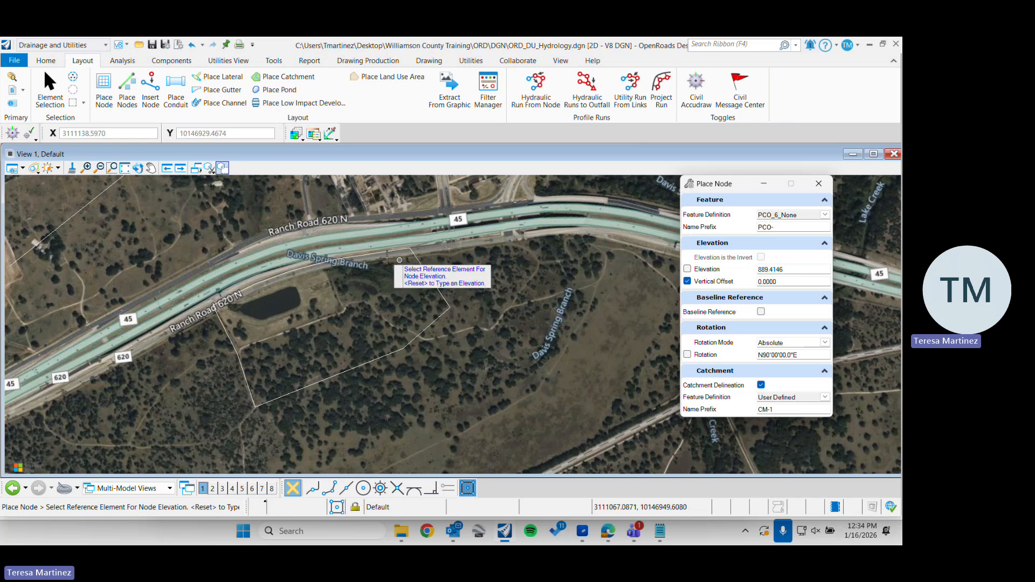
pyautogui.click(50, 88)
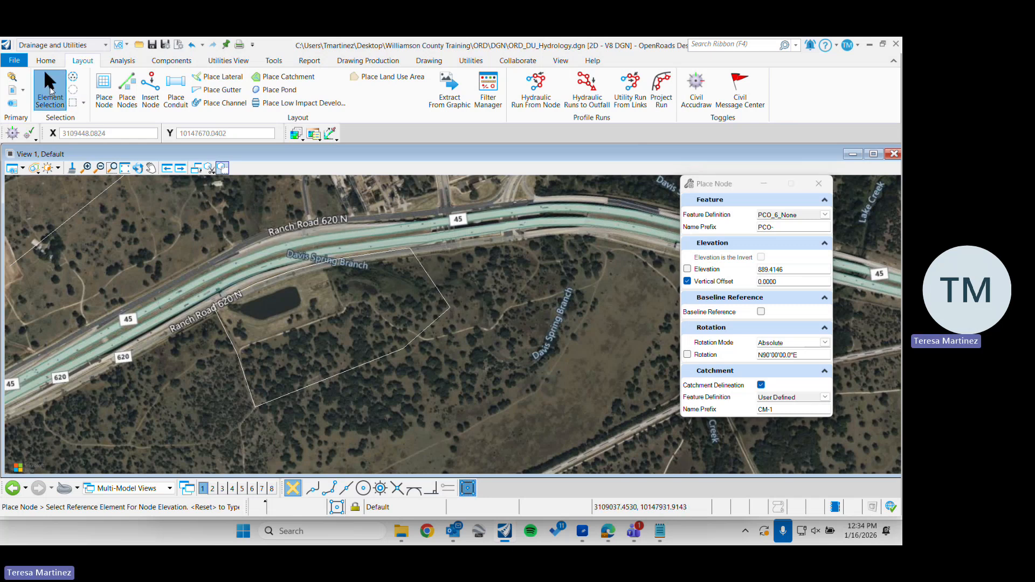
# Check the drawn drainage boundary by selecting it, and clear the selection
pyautogui.click(371, 257)
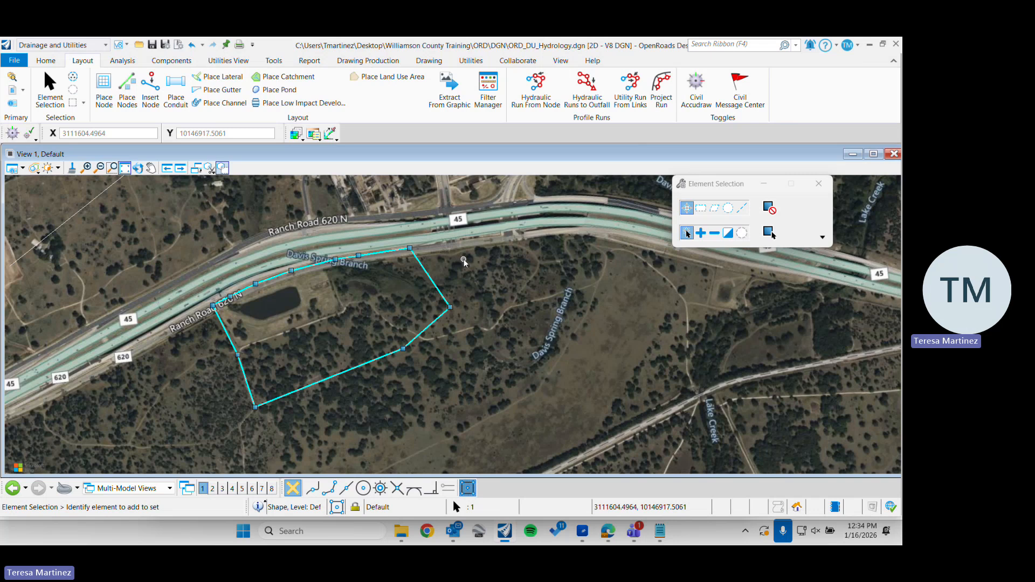
pyautogui.click(463, 260)
pyautogui.click(416, 258)
pyautogui.click(452, 245)
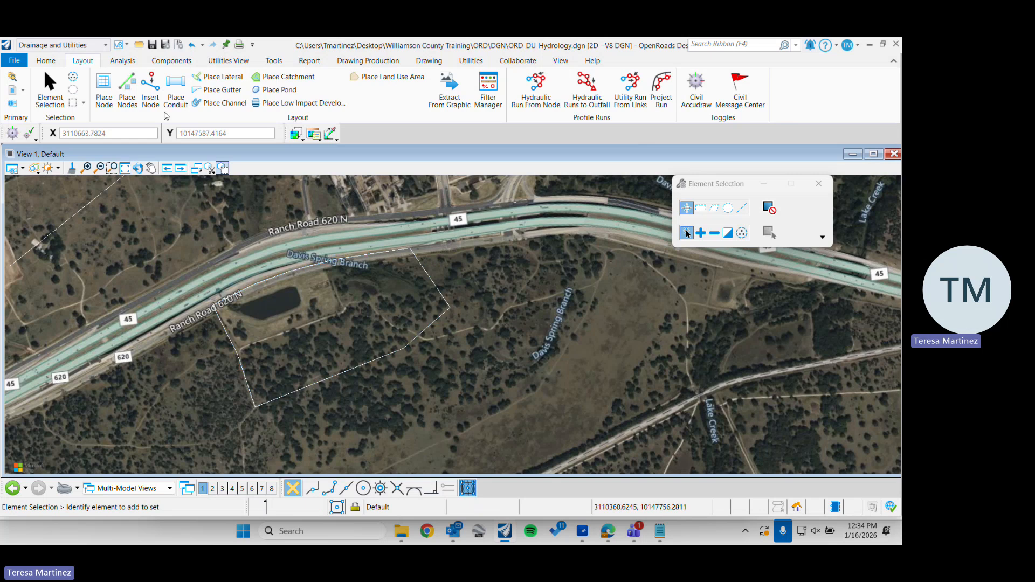
# Restart the Place Node command and browse the StormWaterNode inlet feature definitions around the PCO_6ft group
pyautogui.click(102, 95)
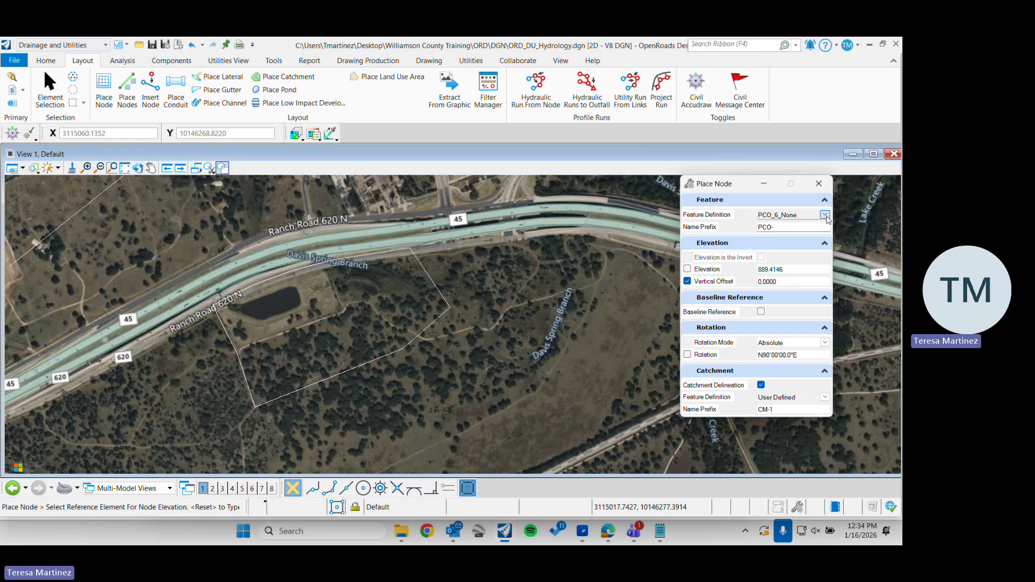
pyautogui.click(824, 215)
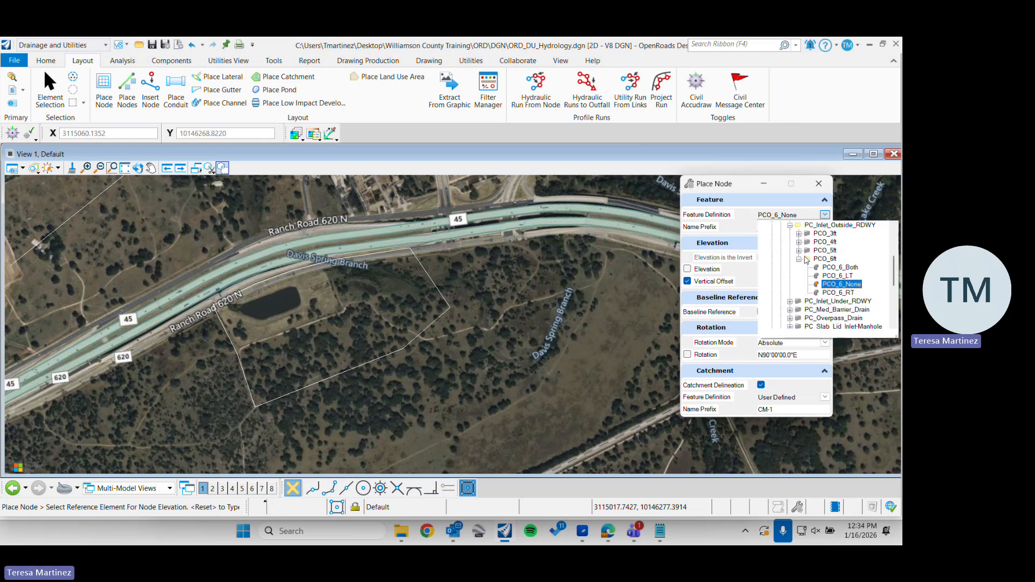
pyautogui.scroll(3, 805, 264)
pyautogui.scroll(-1, 805, 264)
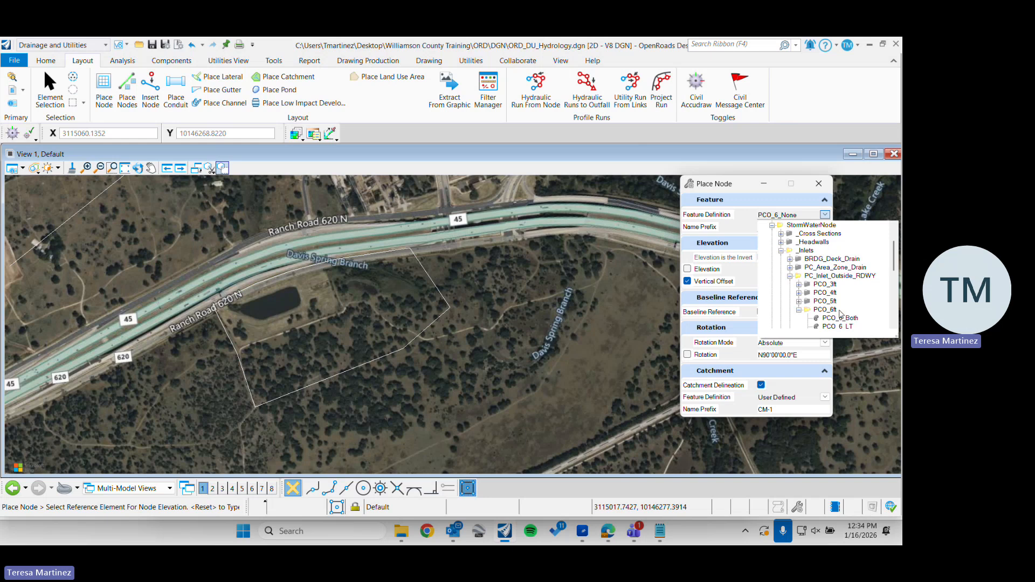
pyautogui.scroll(-1, 884, 308)
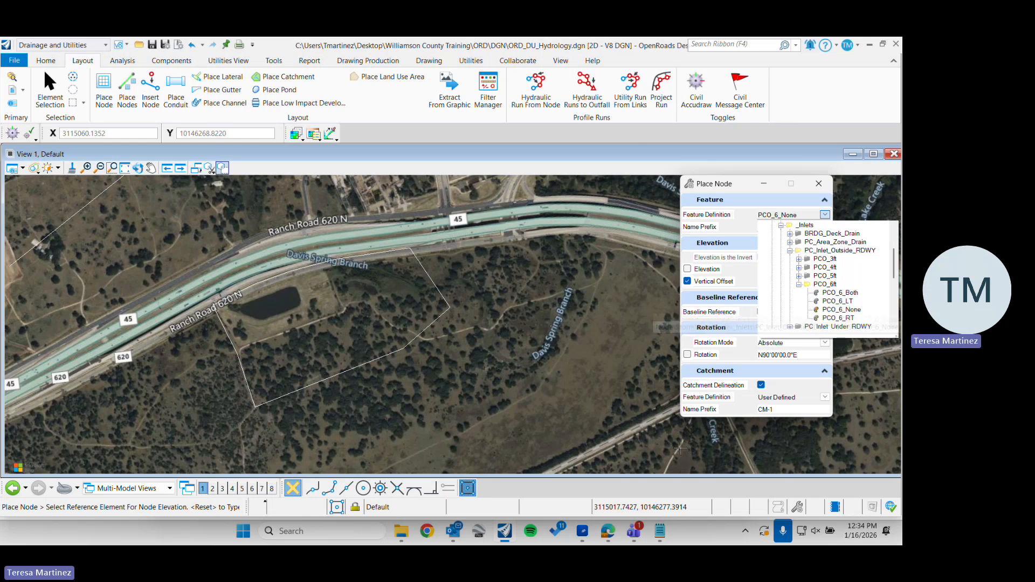
# Switch to the web browser, open the TxDOT Bridge Standards page, and find the Precast Inlets & Manholes list among the culvert and drainage standards
pyautogui.click(605, 535)
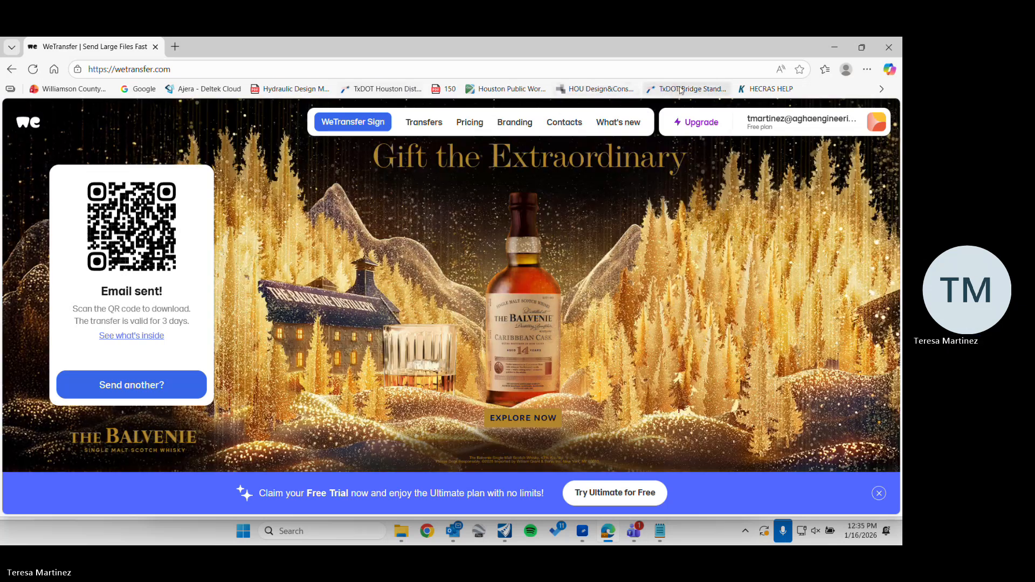
pyautogui.click(687, 89)
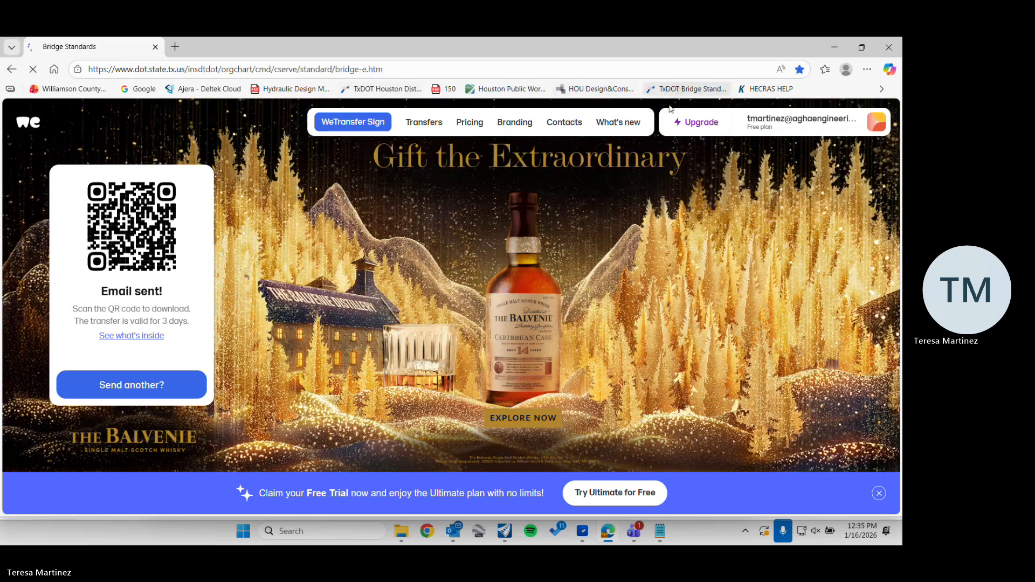
pyautogui.scroll(-15, 616, 254)
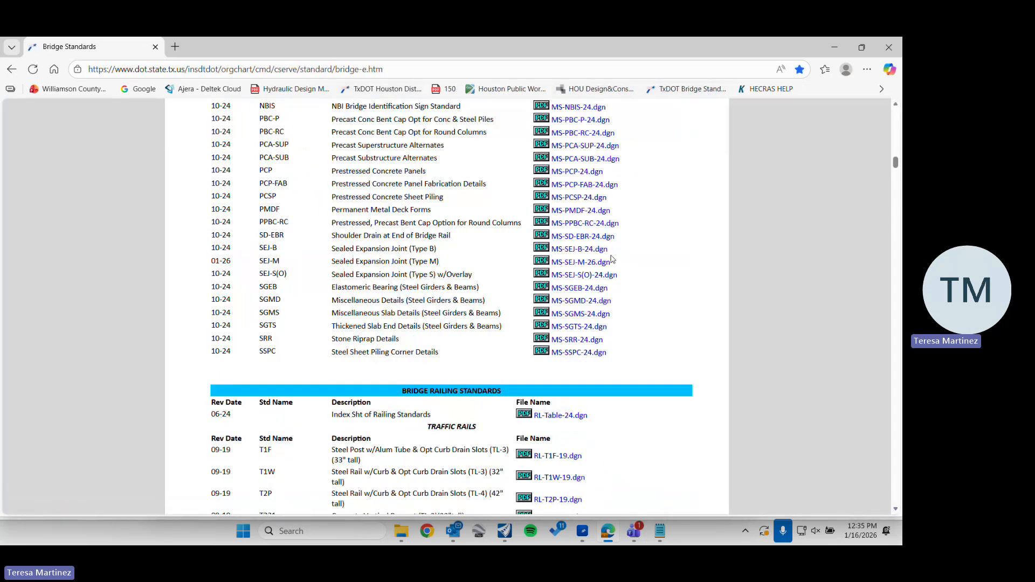
pyautogui.scroll(5, 581, 185)
pyautogui.click(570, 137)
pyautogui.scroll(-4, 350, 228)
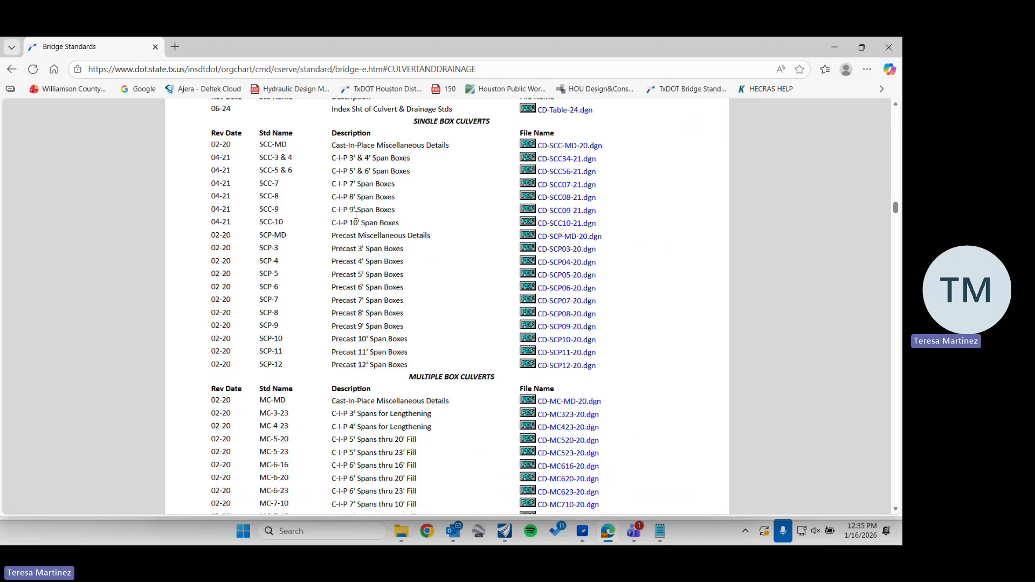
pyautogui.scroll(-20, 351, 229)
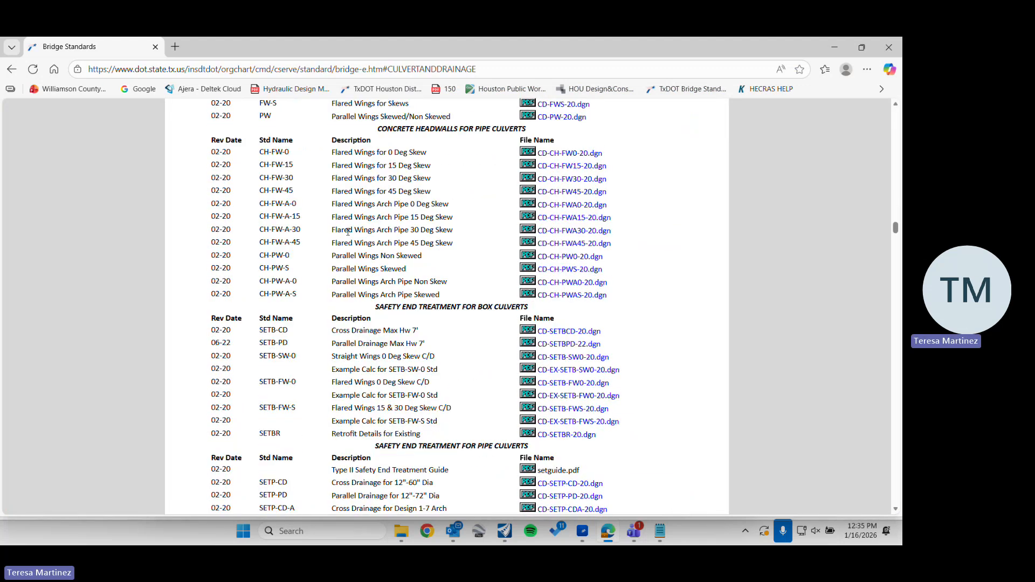
pyautogui.scroll(-7, 346, 232)
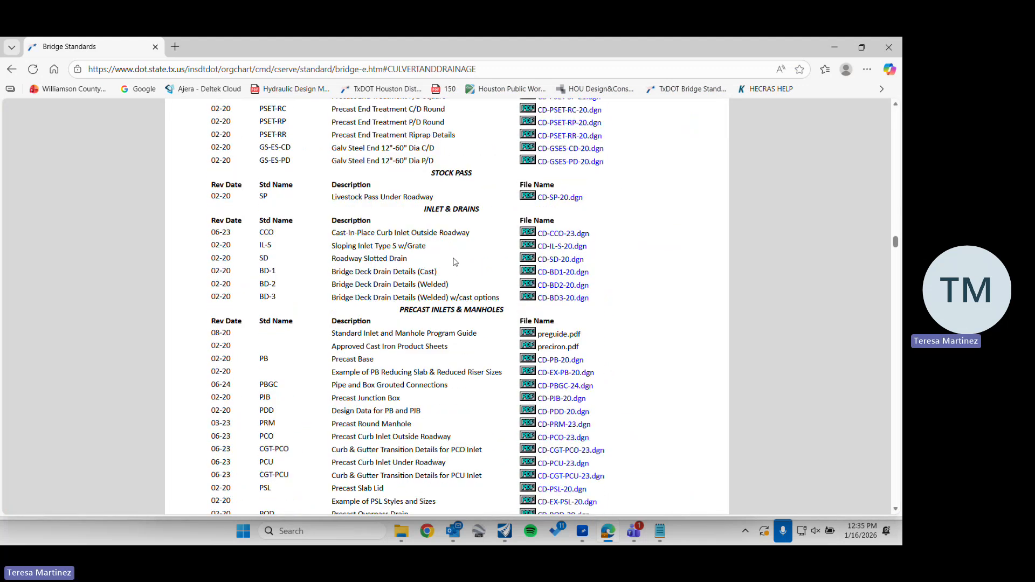
pyautogui.scroll(-2, 455, 262)
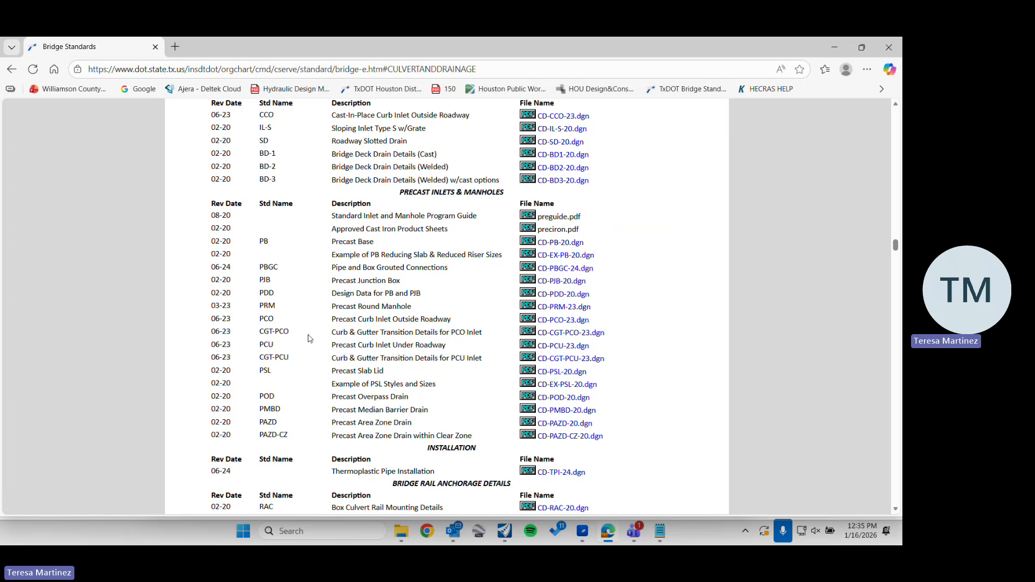
# Compare the node's feature definition with the standards list and open the CD-PCO-23 PDF for the Precast Curb Inlet Outside Roadway
pyautogui.doubleClick(765, 44)
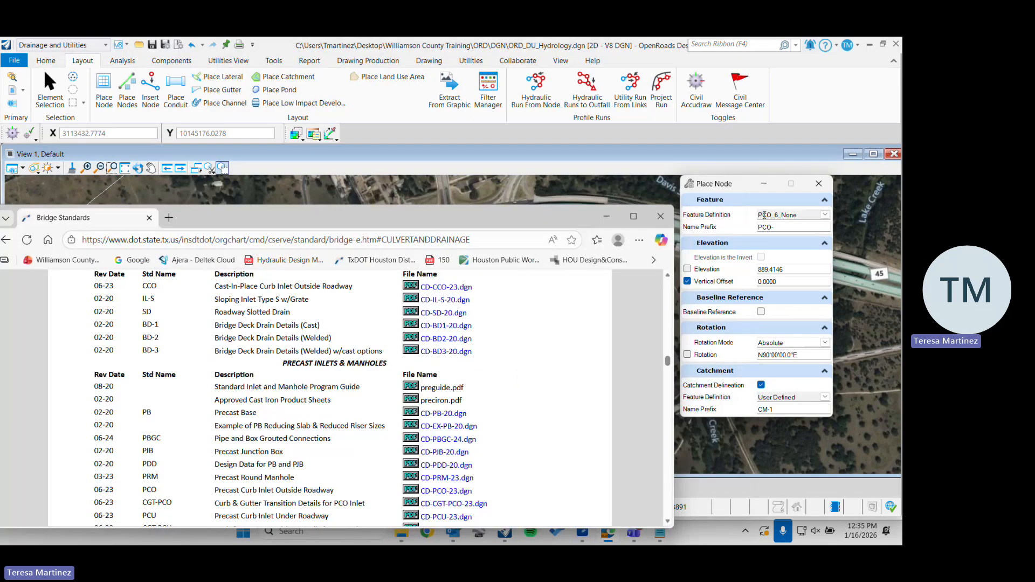
pyautogui.moveTo(479, 208); pyautogui.dragTo(501, 39)
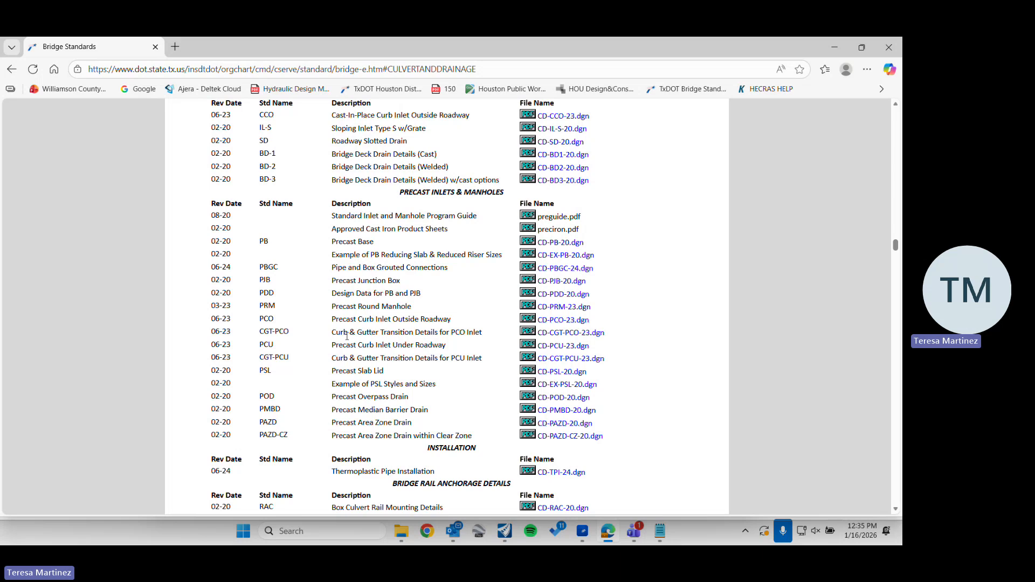
pyautogui.doubleClick(264, 320)
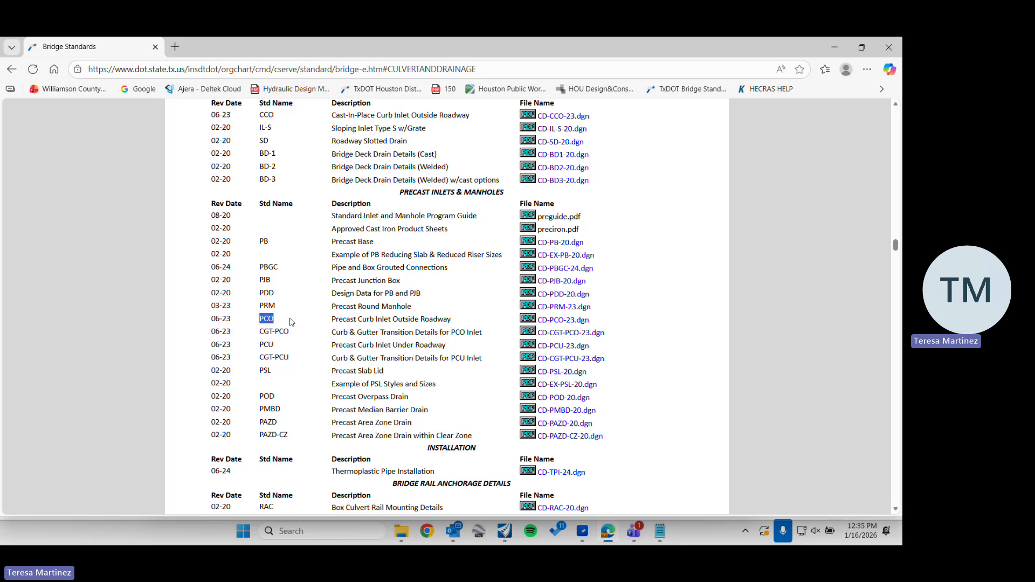
pyautogui.click(528, 322)
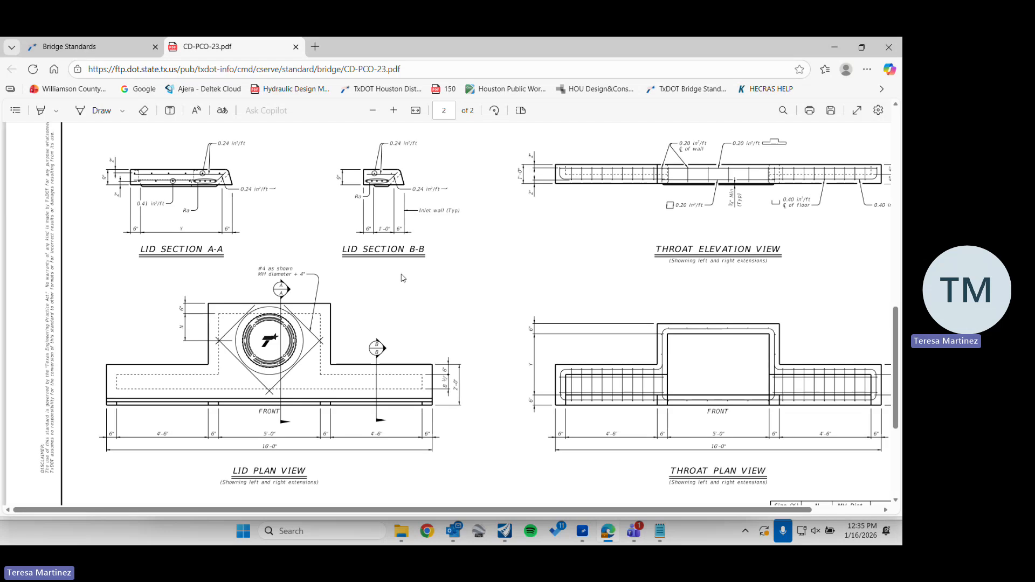
# Examine the plan views, lid and throat dimensions, and notes on both sheets of the CD-PCO-23 standard
pyautogui.scroll(-4, 363, 257)
pyautogui.scroll(7, 363, 256)
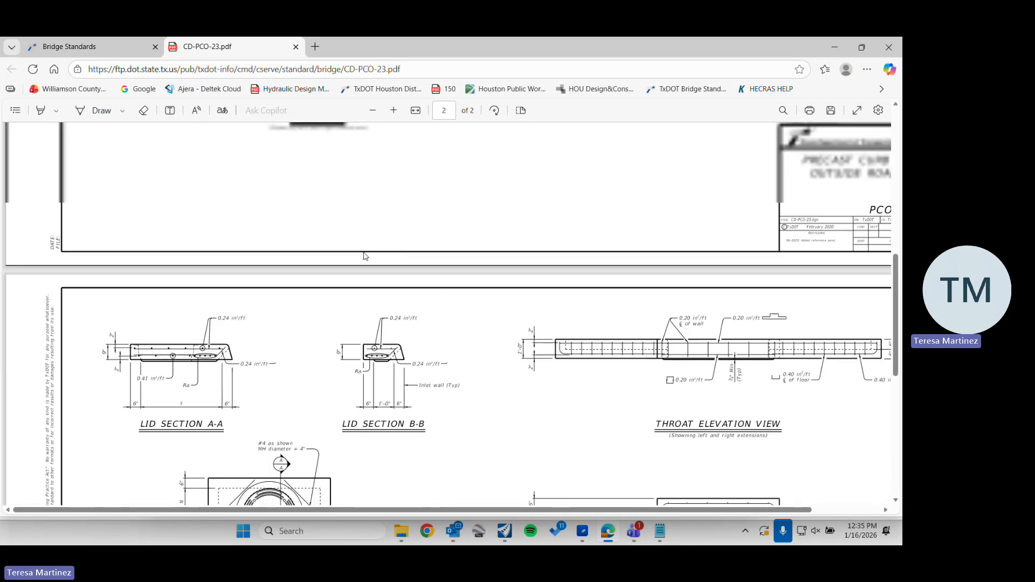
pyautogui.scroll(5, 366, 257)
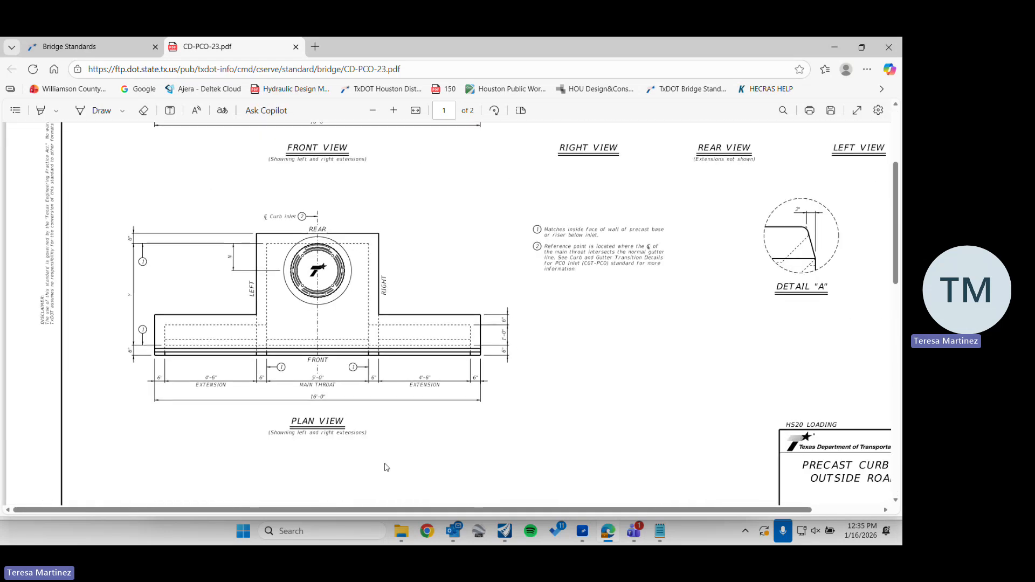
pyautogui.hscroll(2, 383, 494)
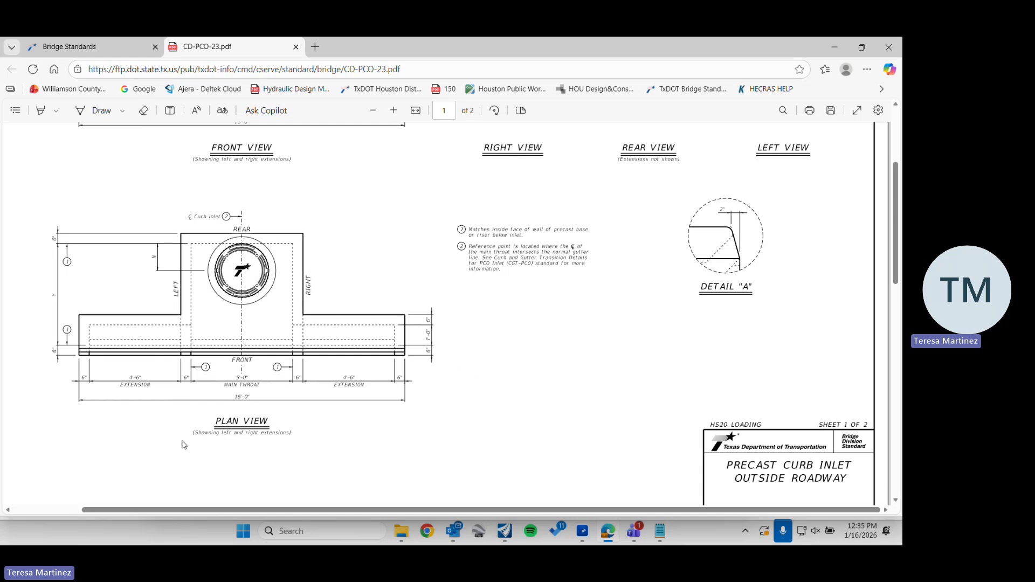
pyautogui.moveTo(164, 509); pyautogui.dragTo(95, 508)
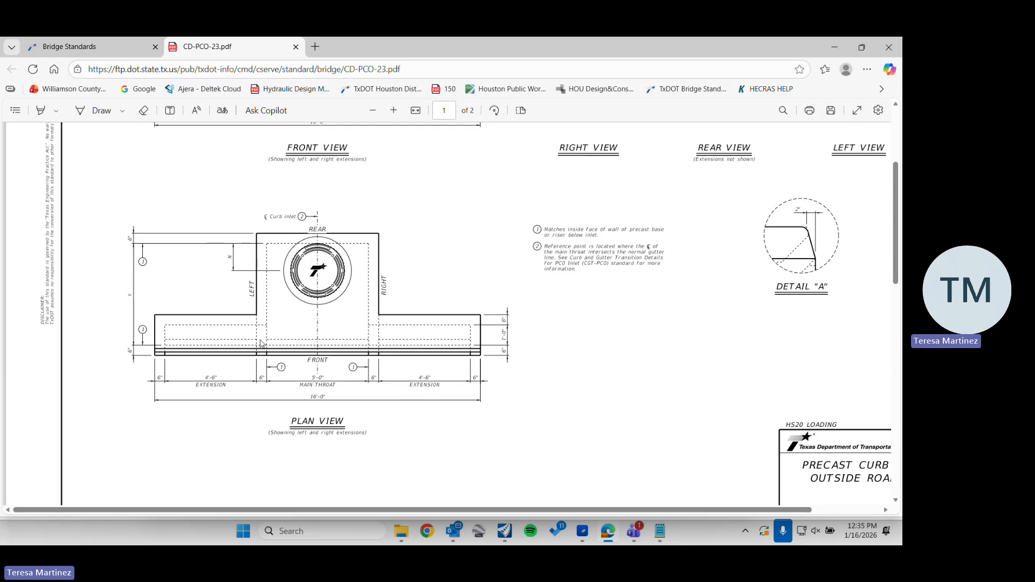
pyautogui.scroll(-10, 261, 343)
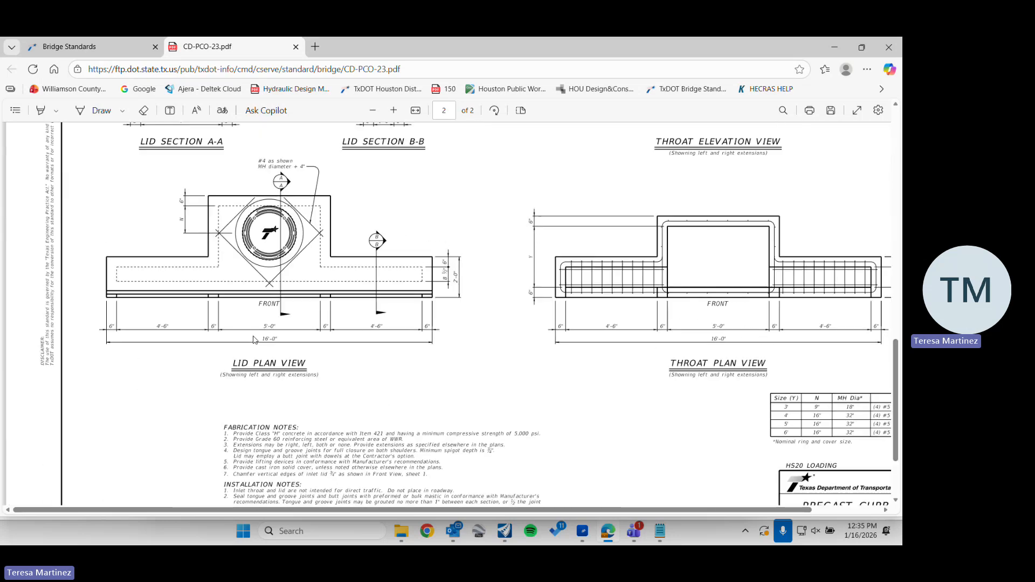
pyautogui.scroll(-2, 254, 340)
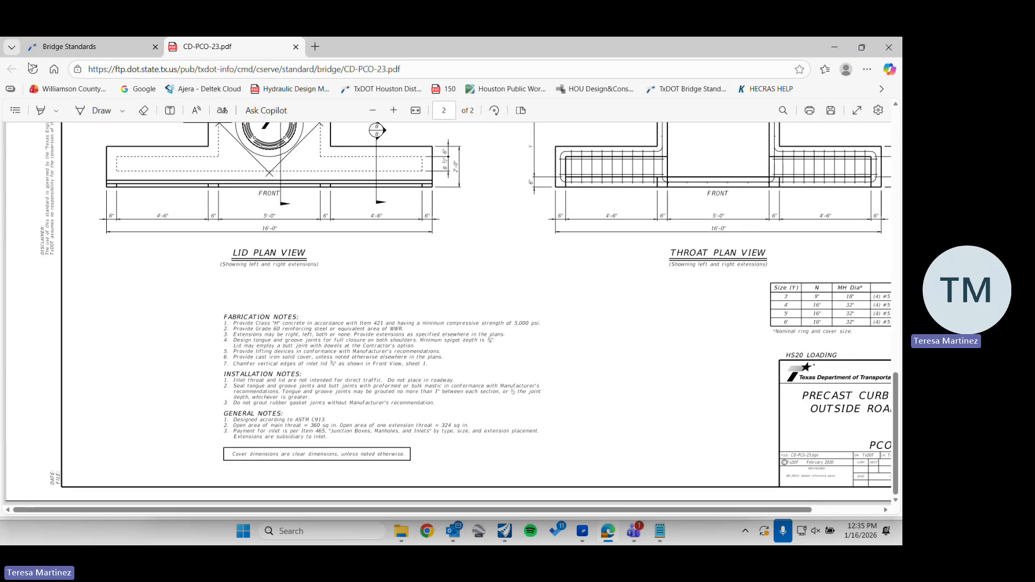
# Open and review the Precast Junction Box and Example of PSL Styles and Sizes drawings from the standards list, and return to the list
pyautogui.click(77, 49)
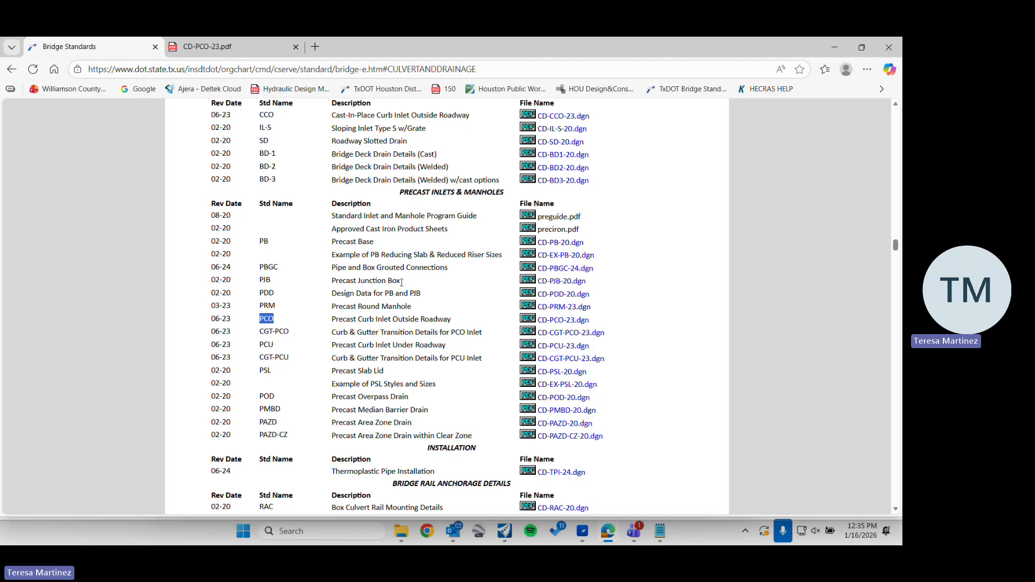
pyautogui.click(528, 280)
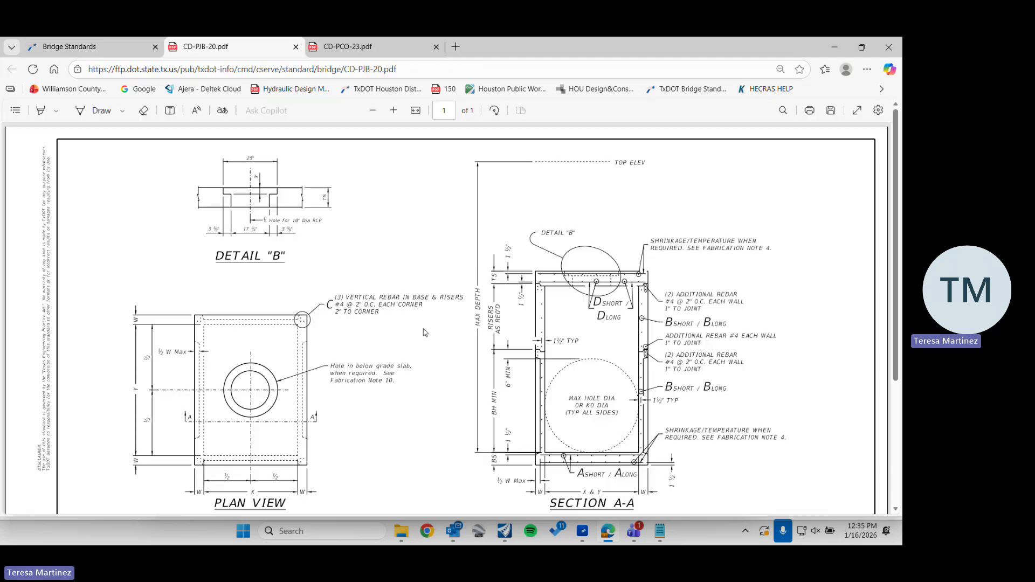
pyautogui.scroll(-3, 423, 330)
pyautogui.scroll(5, 421, 329)
pyautogui.click(77, 46)
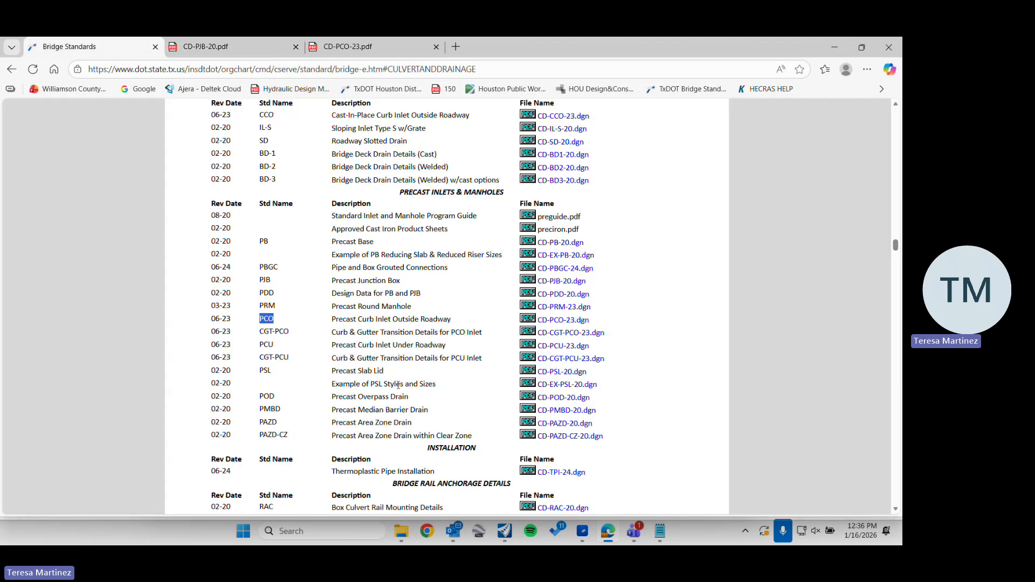
pyautogui.click(526, 384)
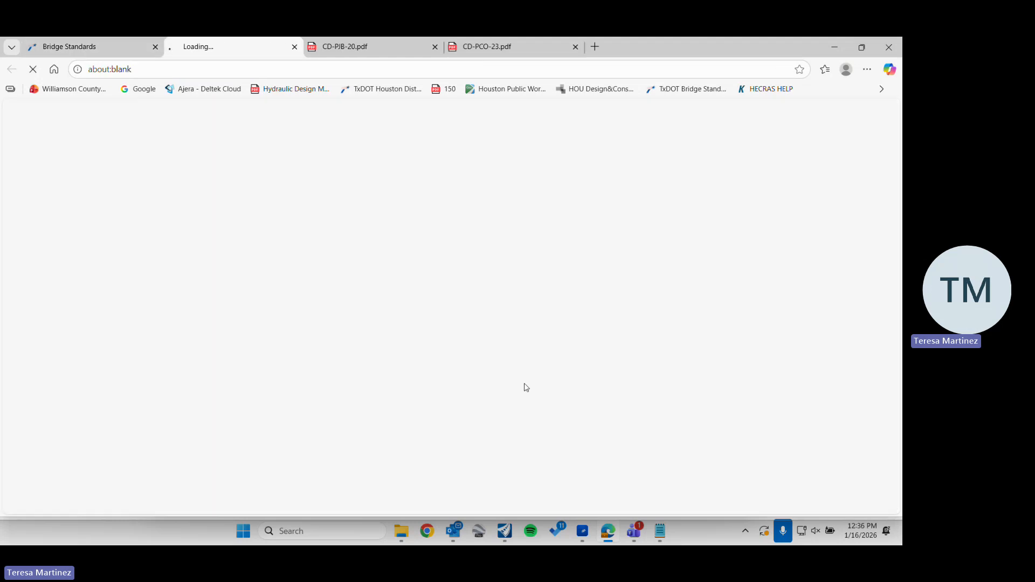
pyautogui.scroll(-2, 139, 228)
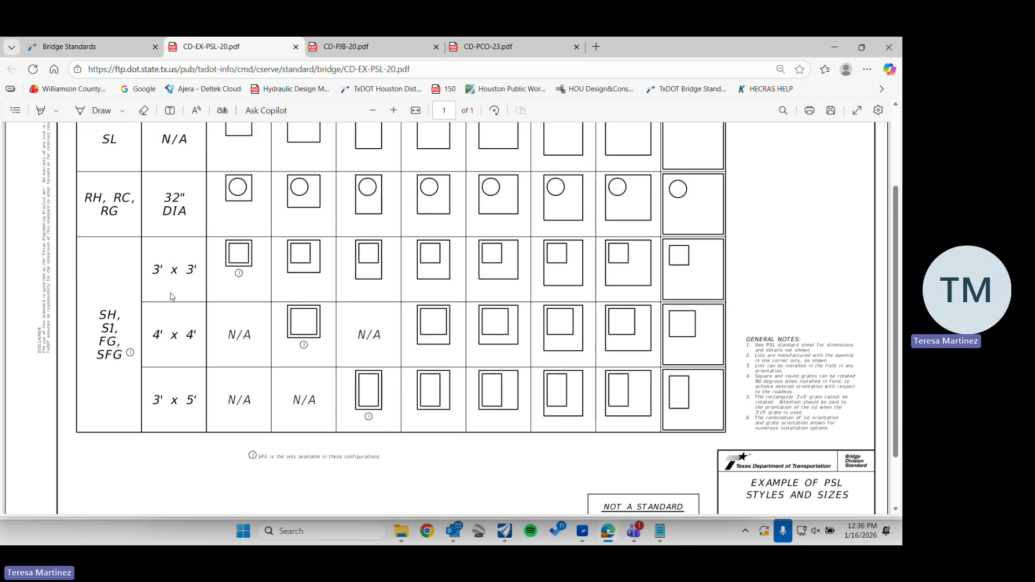
pyautogui.scroll(2, 147, 211)
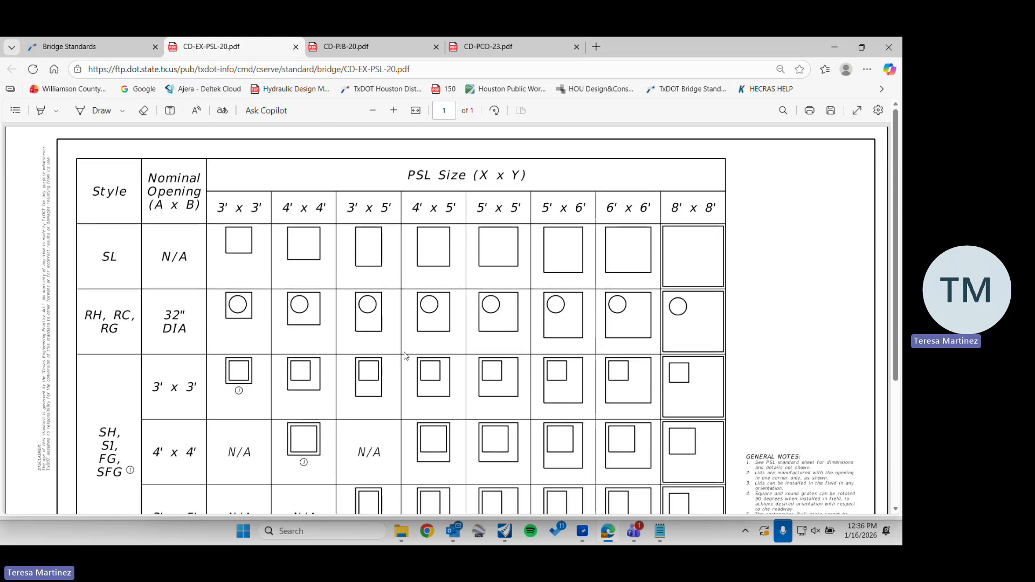
pyautogui.click(106, 46)
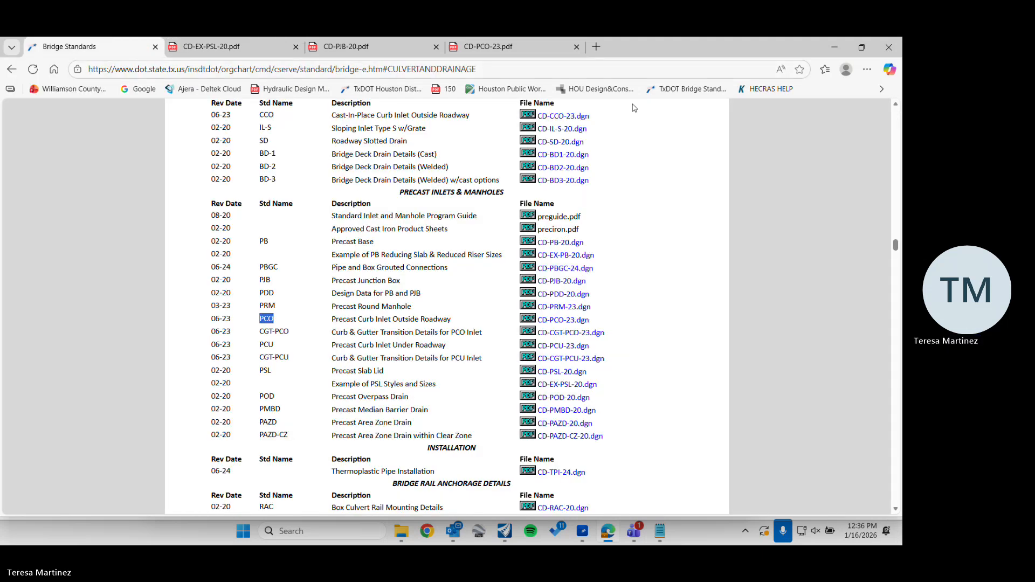
# Switch back to OpenRoads Designer and place the PCO_6_None inlet at elevation 889.4146 beside Ranch Road 620 N, near the drainage boundary's corner
pyautogui.click(847, 50)
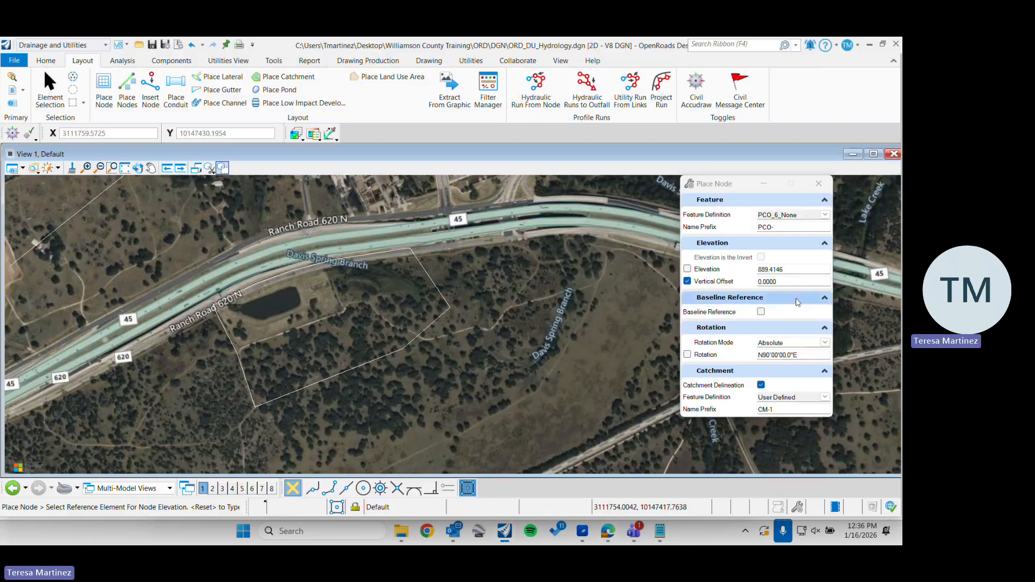
pyautogui.scroll(2, 409, 244)
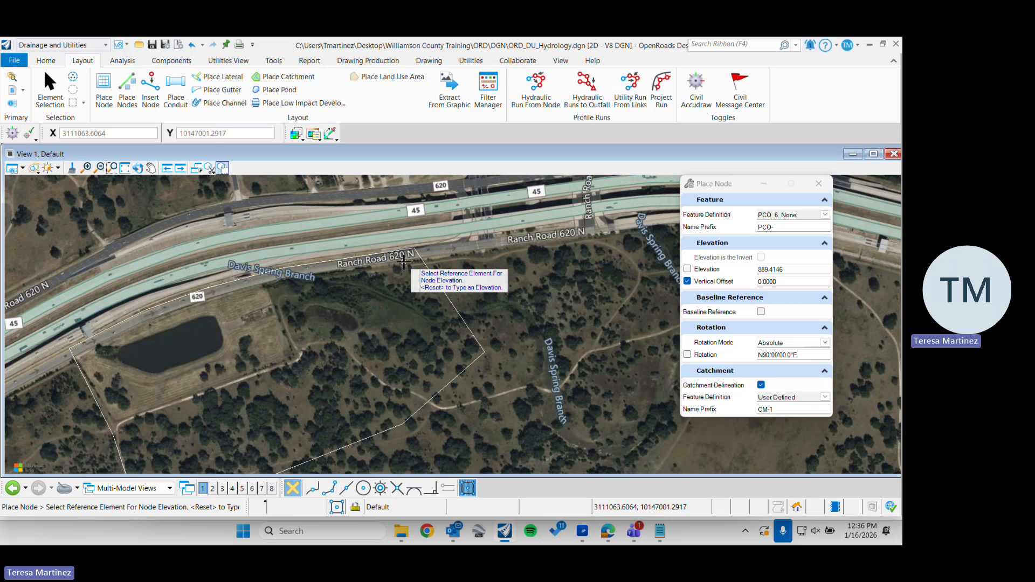
pyautogui.rightClick(404, 262)
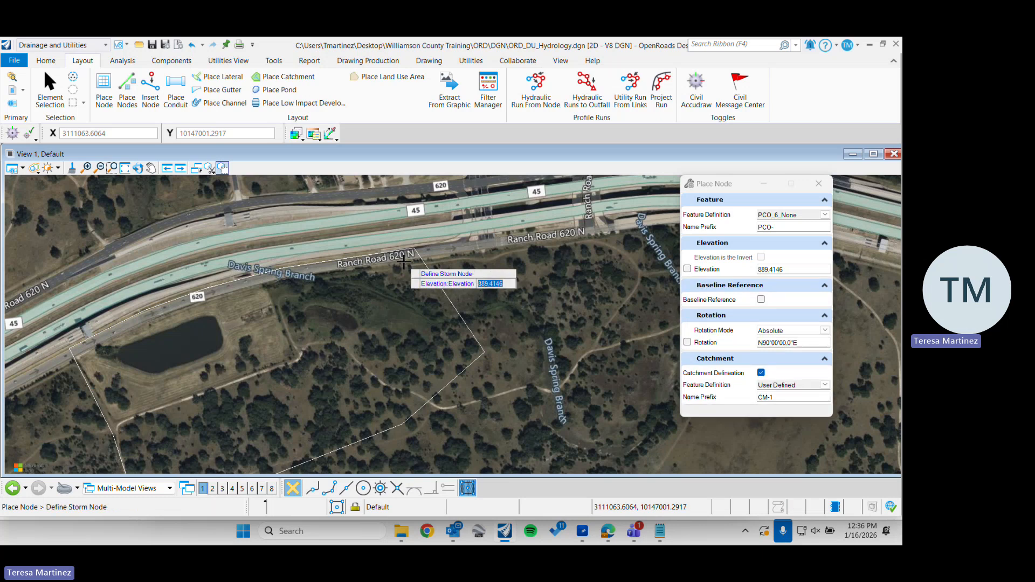
pyautogui.click(405, 262)
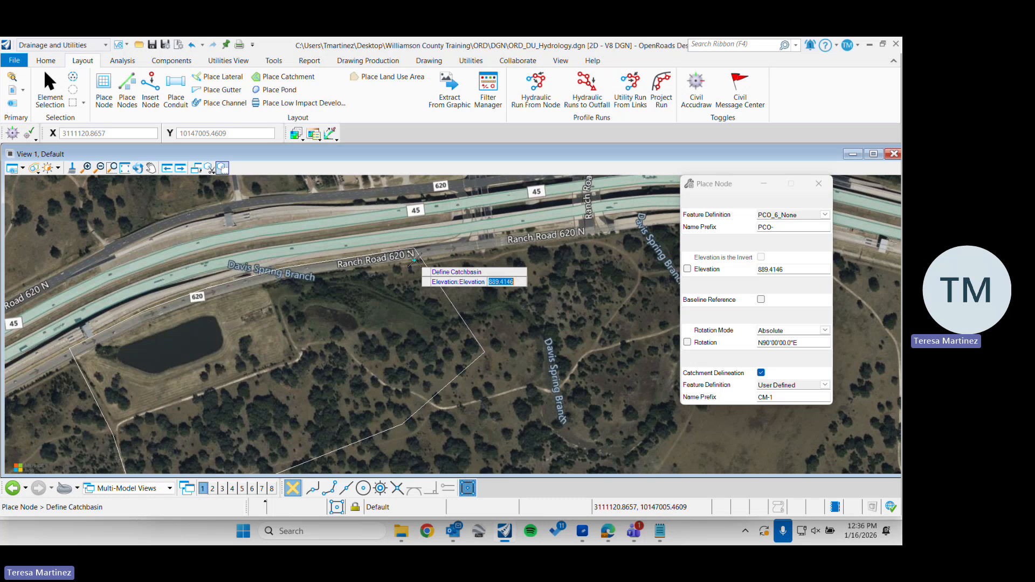
pyautogui.click(414, 261)
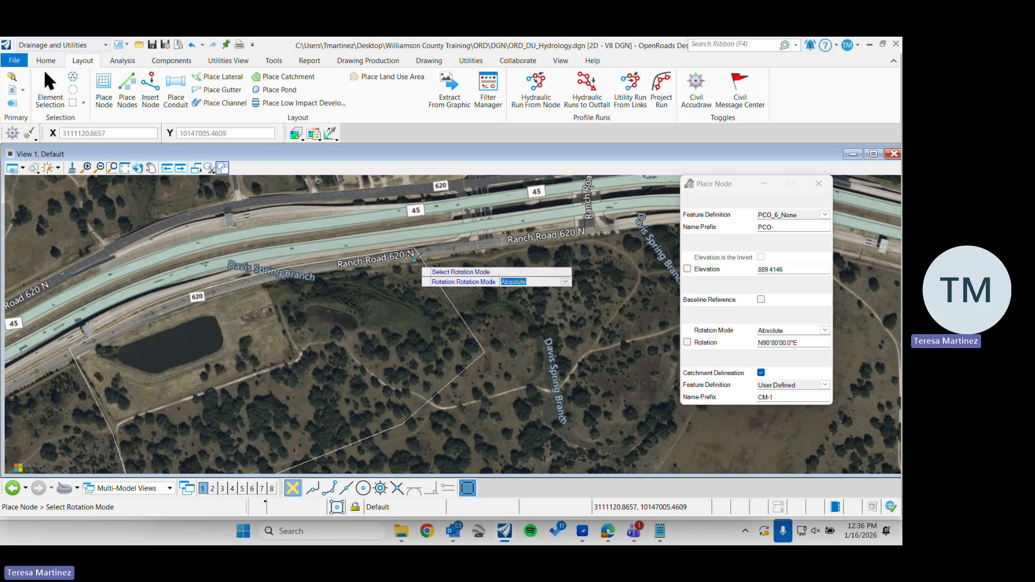
# Try the Relative to alignment rotation mode for the inlet and return the mode to Absolute
pyautogui.scroll(6, 414, 260)
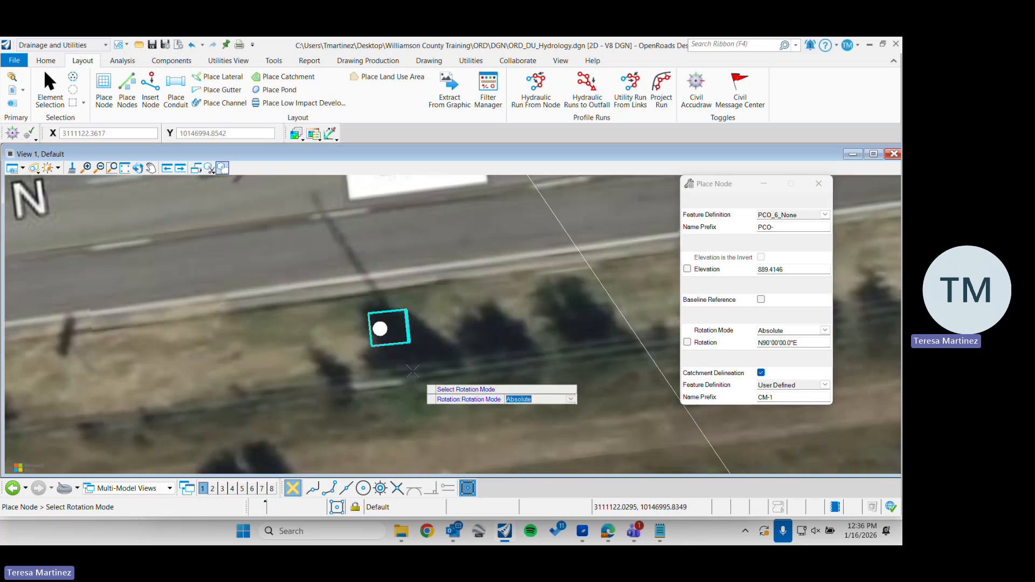
pyautogui.scroll(5, 412, 371)
pyautogui.scroll(-3, 390, 319)
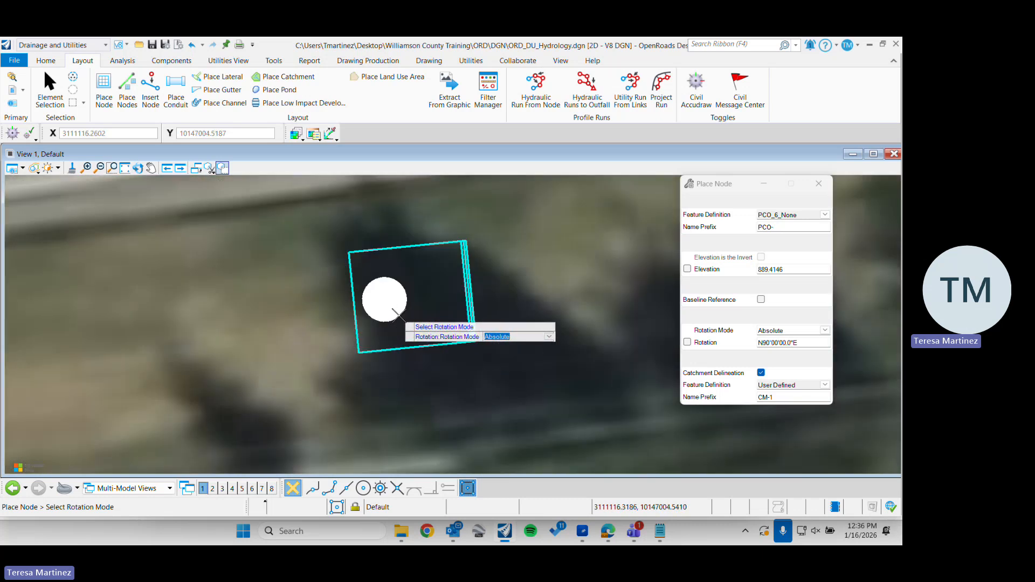
pyautogui.scroll(-2, 397, 314)
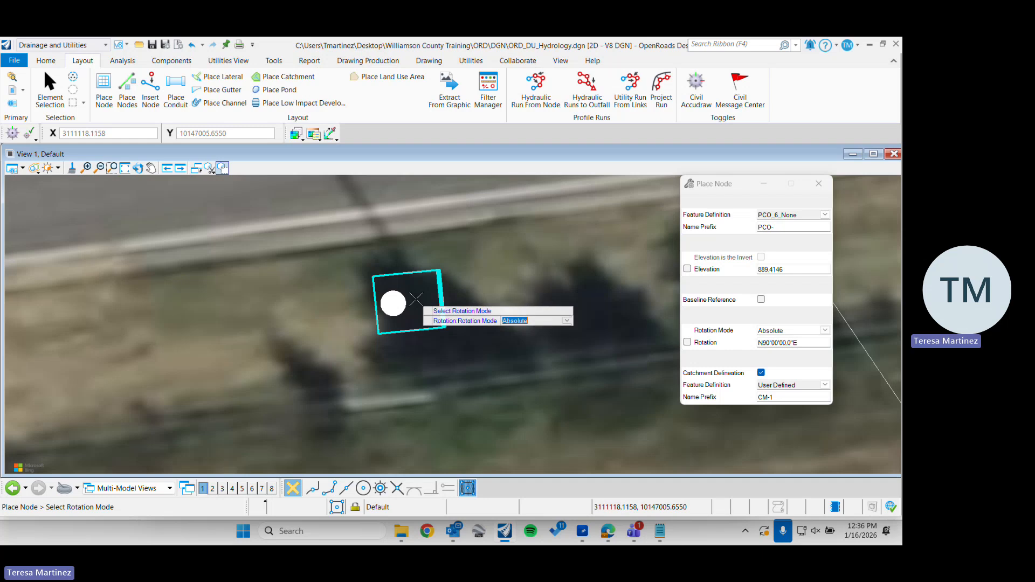
pyautogui.click(825, 330)
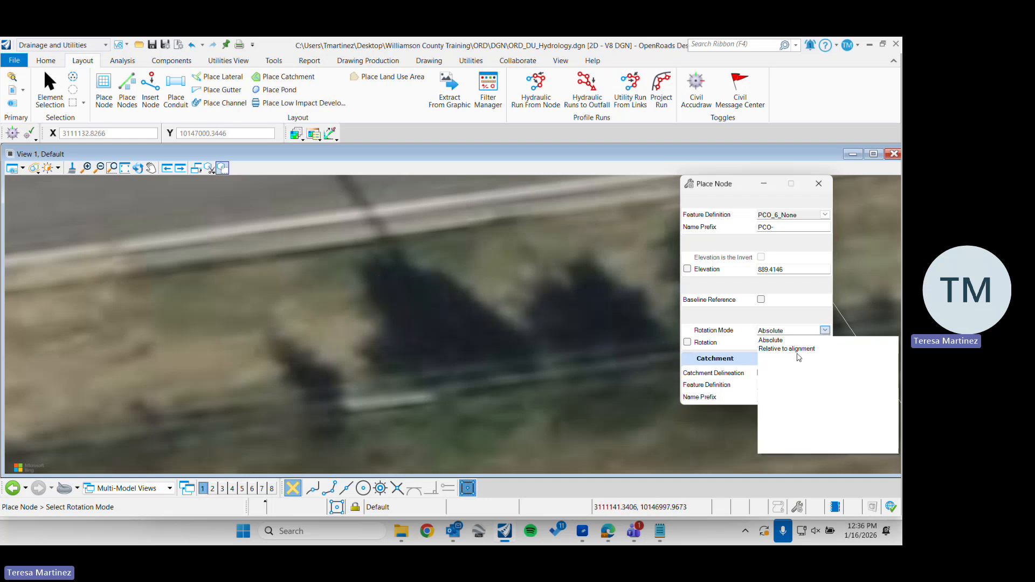
pyautogui.click(798, 350)
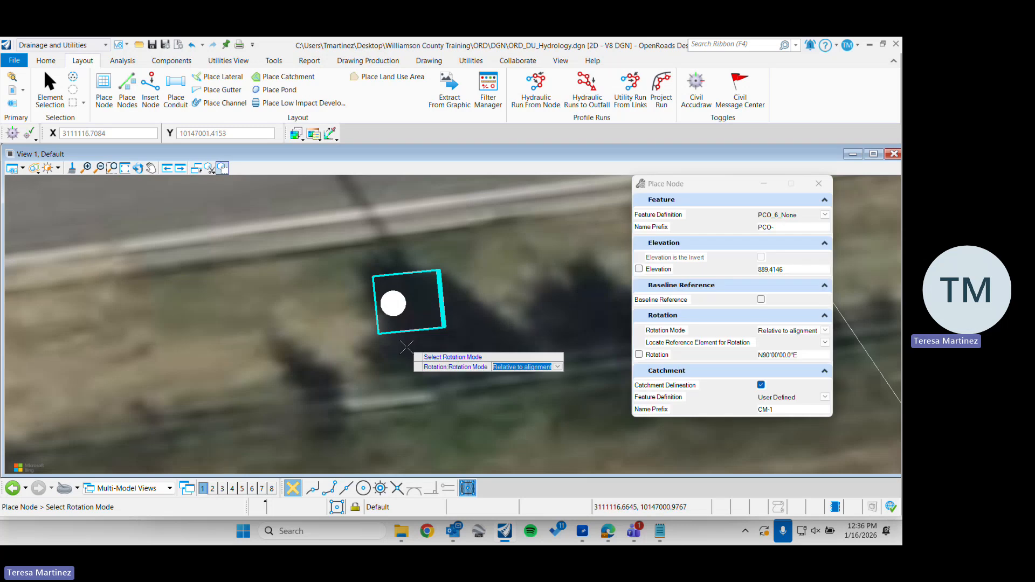
pyautogui.scroll(-4, 406, 348)
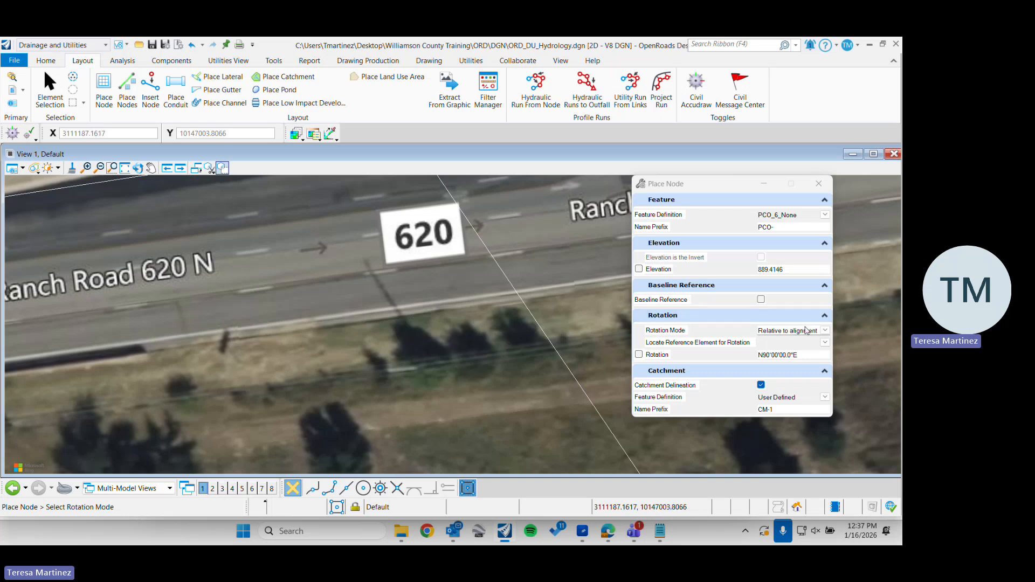
pyautogui.click(825, 330)
pyautogui.click(784, 350)
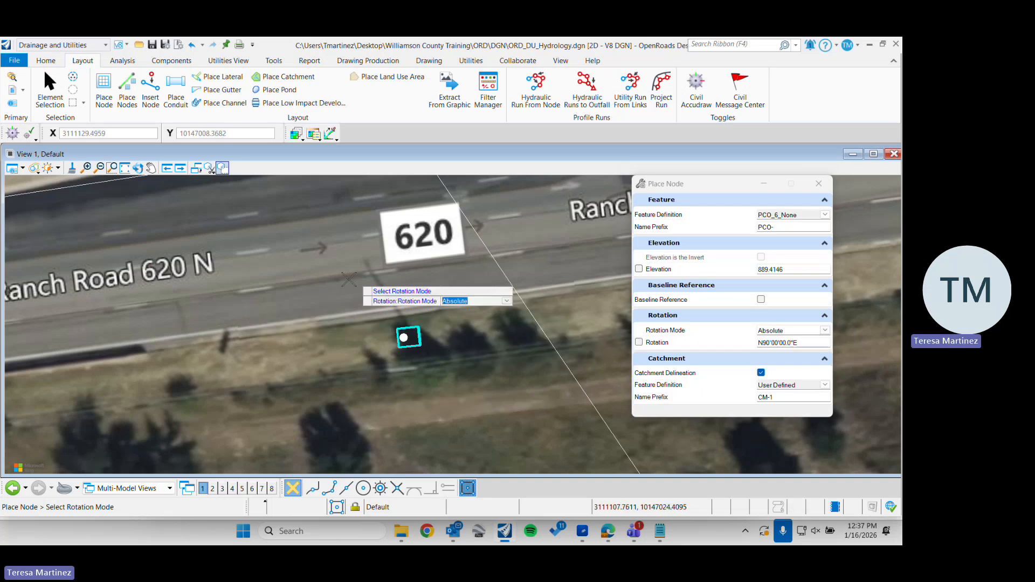
# Accept the Absolute rotation mode, rotate the inlet to about S07°12'E, and finish the Place Node command
pyautogui.click(453, 302)
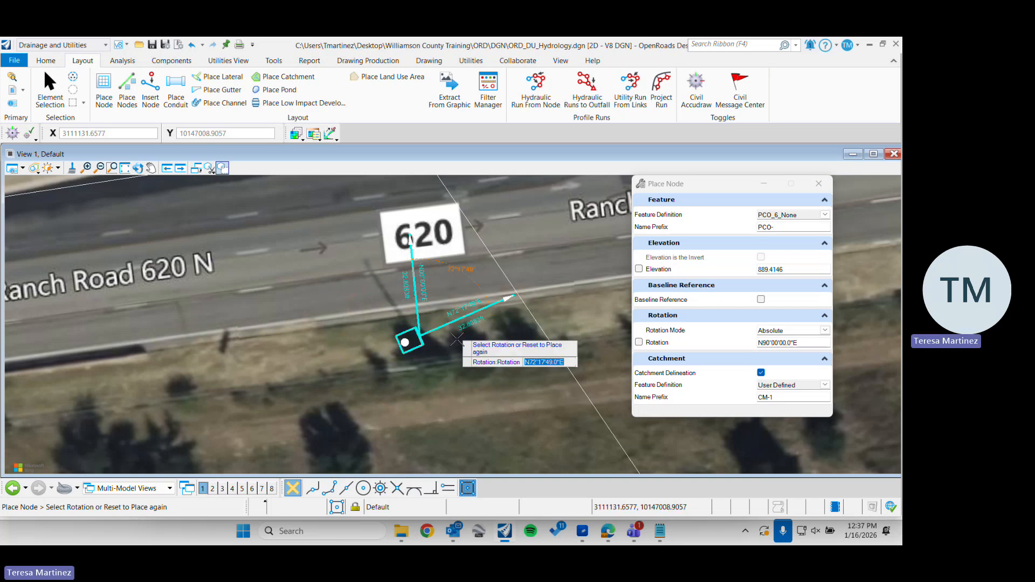
pyautogui.click(431, 365)
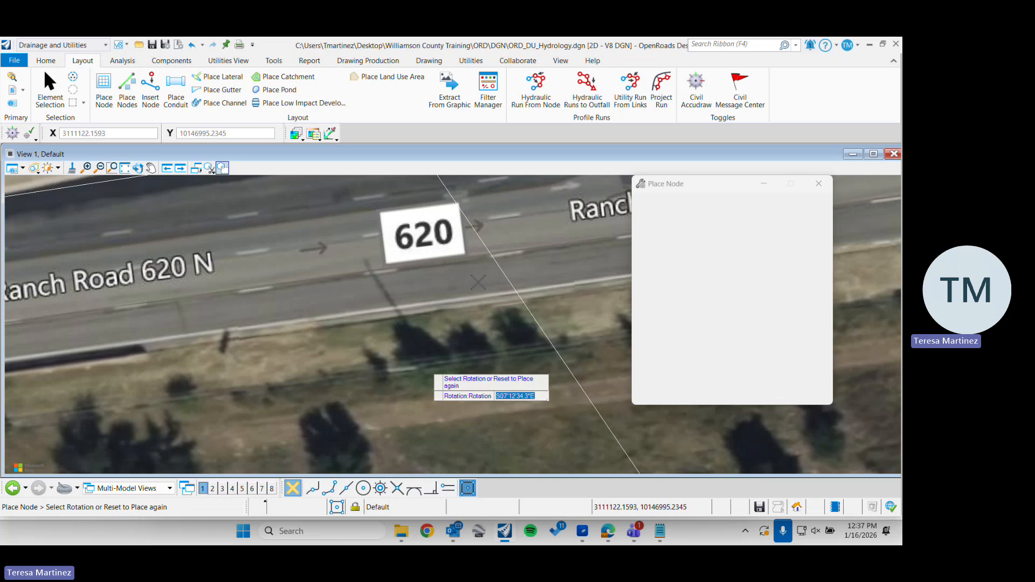
pyautogui.click(505, 330)
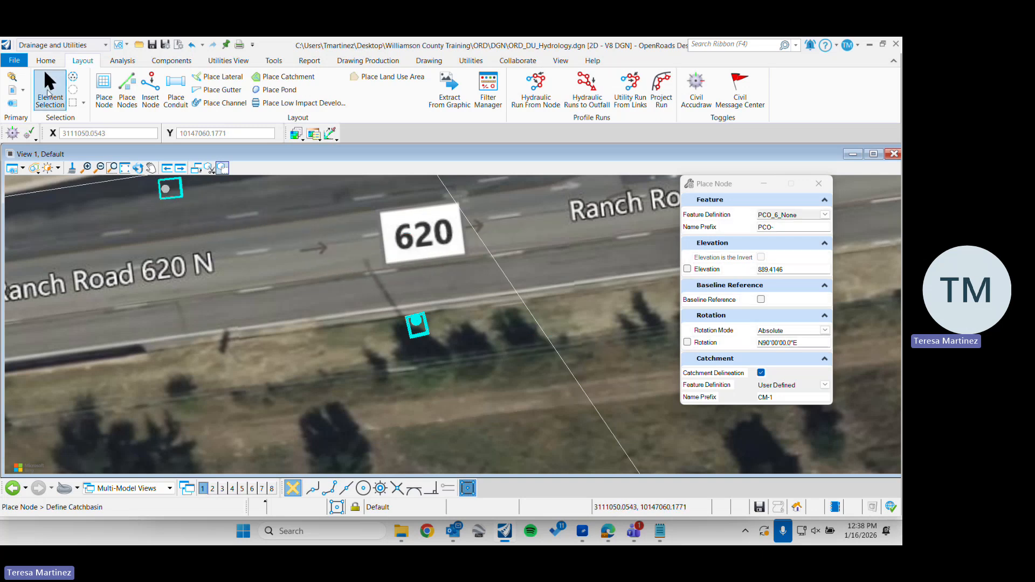
pyautogui.click(50, 86)
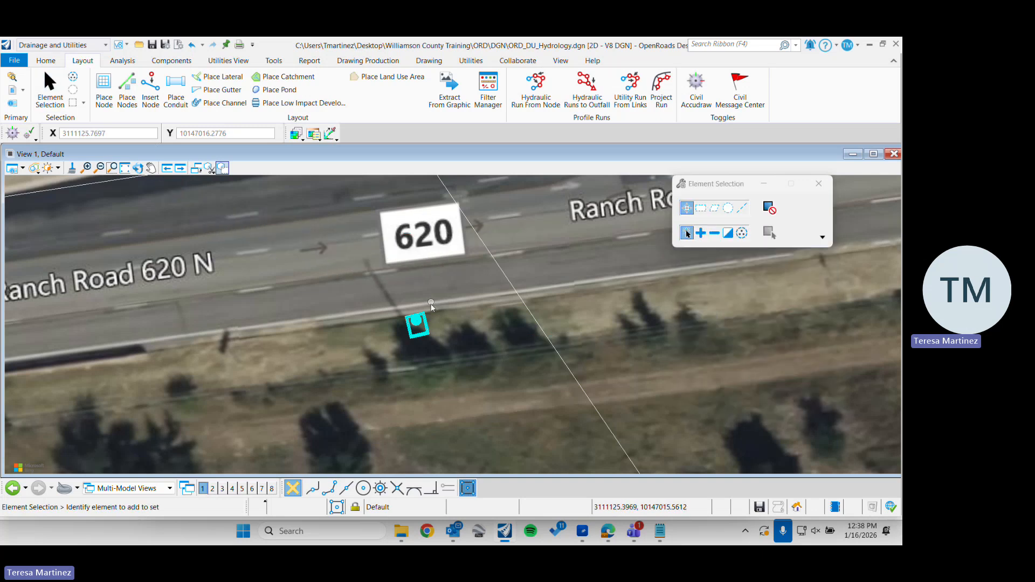
# Move the drainage boundary's corner vertex beside Ranch Road 620 N onto the placed inlet and clear the selection
pyautogui.scroll(-3, 432, 305)
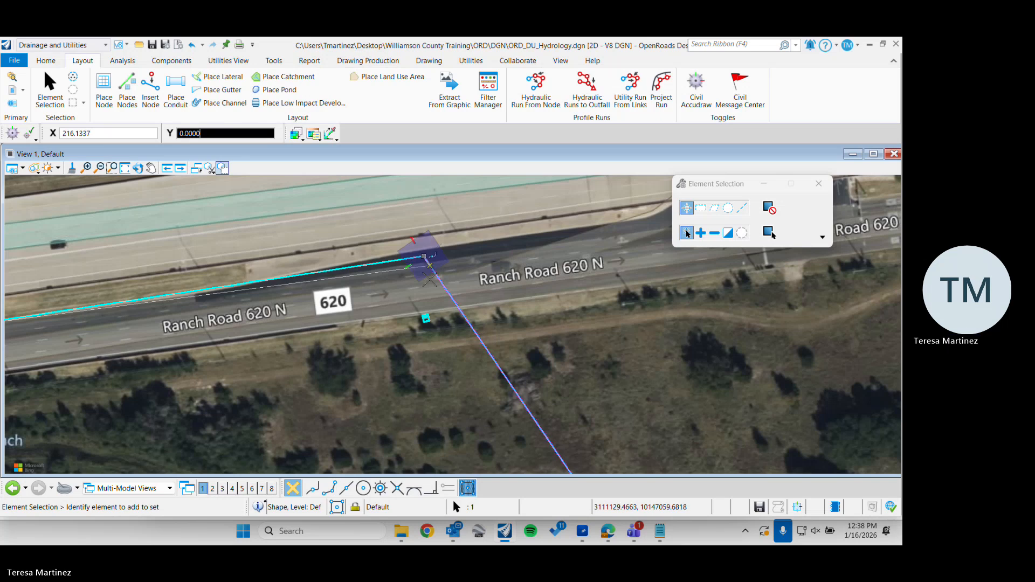
pyautogui.moveTo(429, 279); pyautogui.dragTo(426, 321)
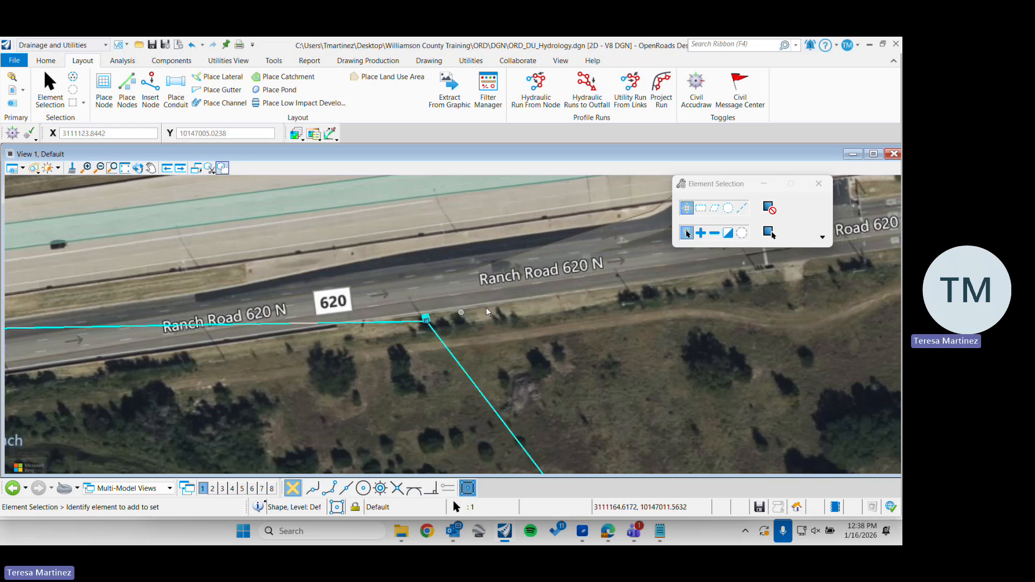
pyautogui.click(532, 248)
pyautogui.scroll(-2, 532, 248)
pyautogui.scroll(-3, 556, 326)
pyautogui.moveTo(559, 336); pyautogui.dragTo(545, 256, button='middle')
pyautogui.scroll(2, 524, 240)
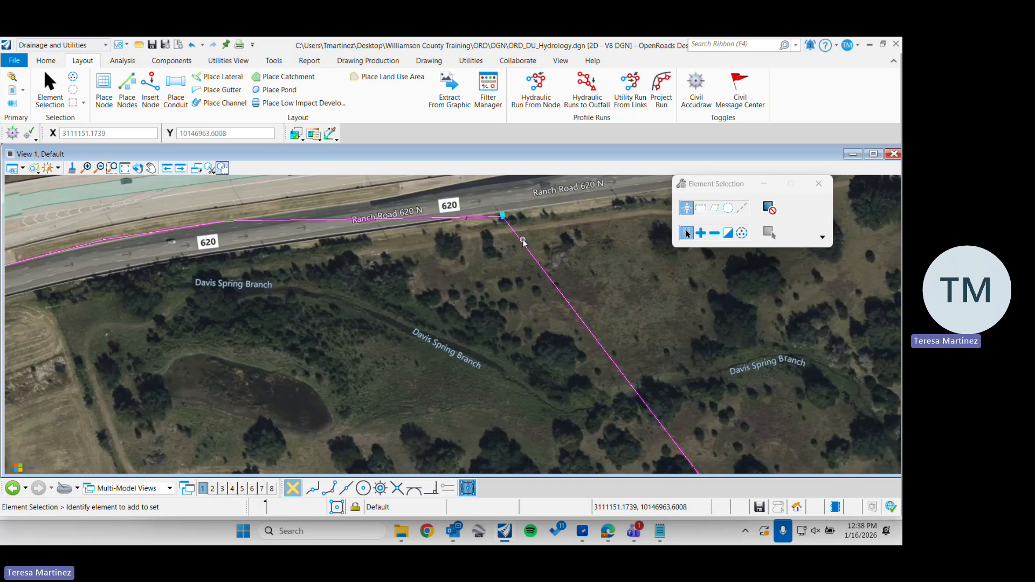
# Check the boundary corner's position at the inlet by selecting the boundary and the PCO inlet node
pyautogui.click(523, 241)
pyautogui.scroll(2, 500, 218)
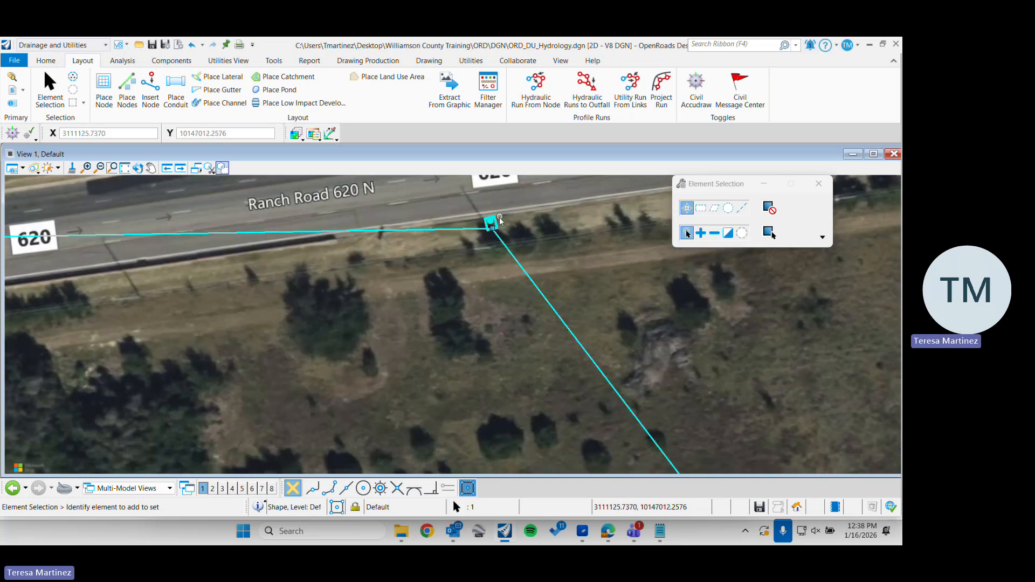
pyautogui.click(497, 220)
pyautogui.scroll(5, 512, 222)
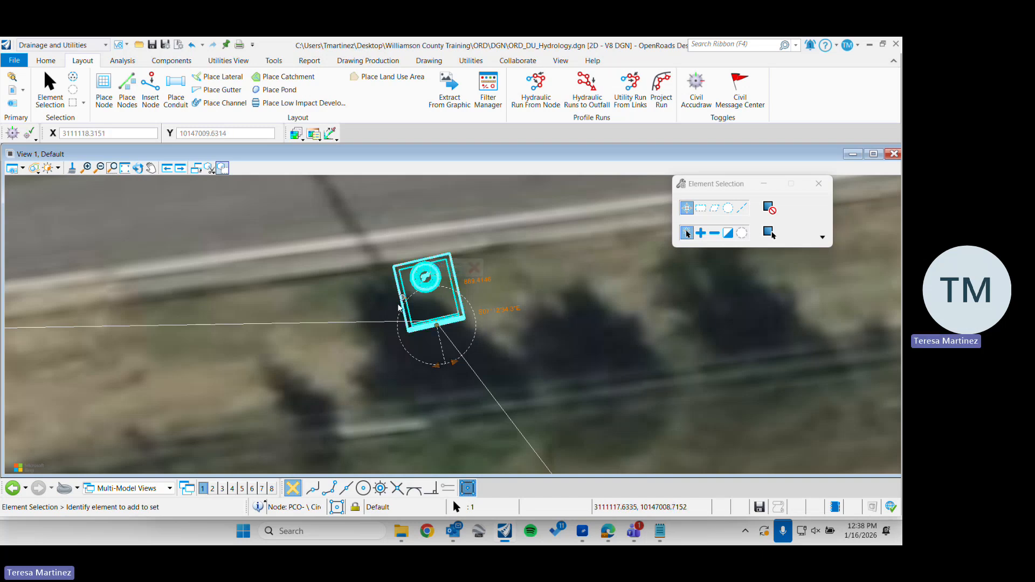
pyautogui.click(441, 327)
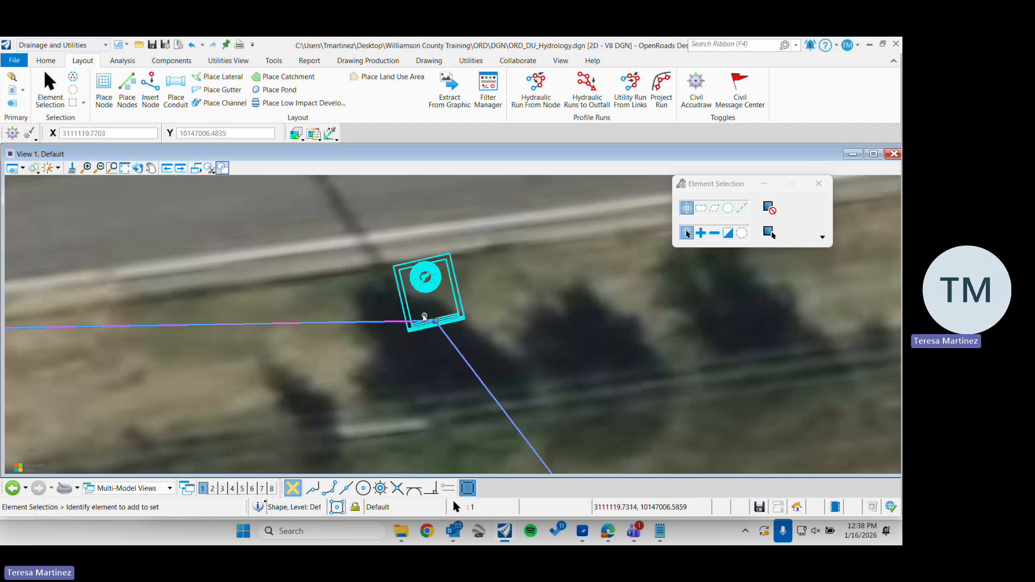
pyautogui.click(425, 290)
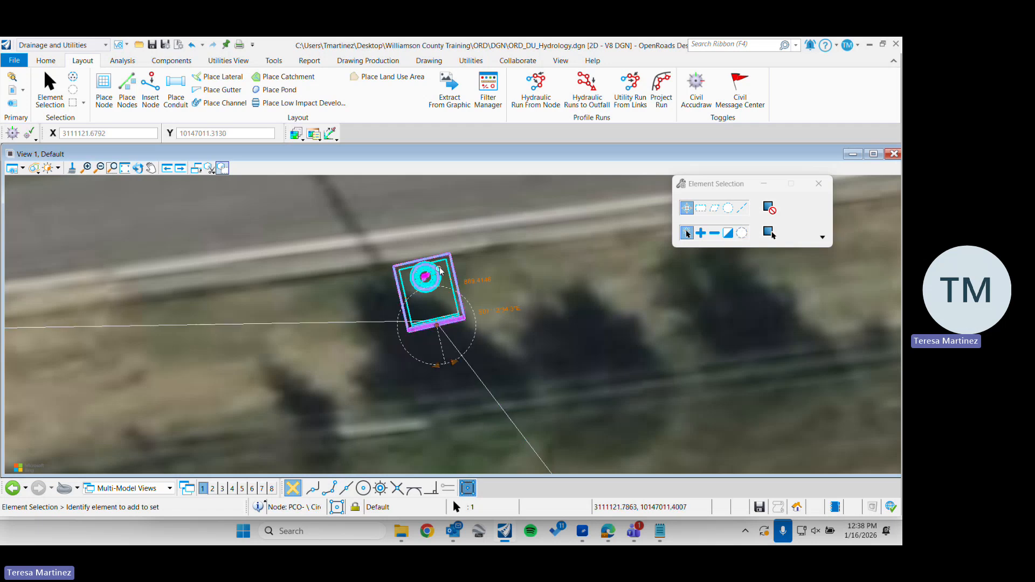
# Examine how the PCO inlet sits on the drainage boundary beside Ranch Road 620 N, selecting each, and clear the selection
pyautogui.scroll(4, 474, 262)
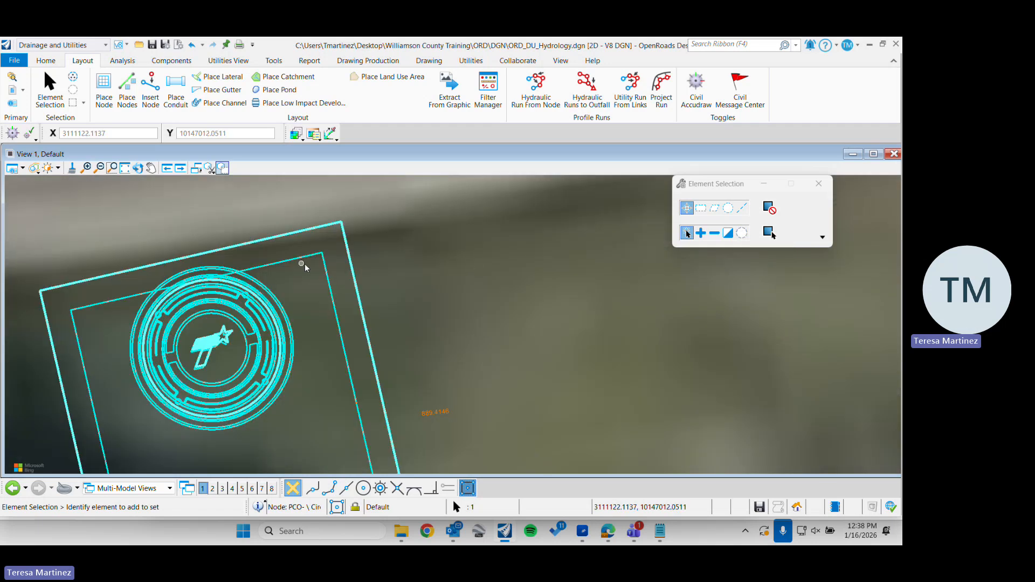
pyautogui.scroll(-2, 305, 264)
pyautogui.click(329, 280)
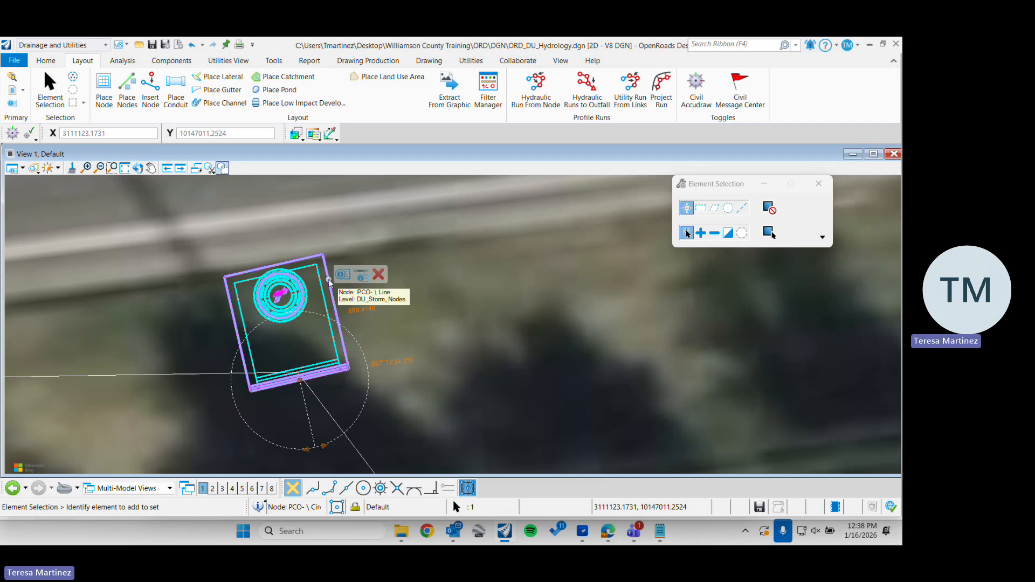
pyautogui.click(280, 297)
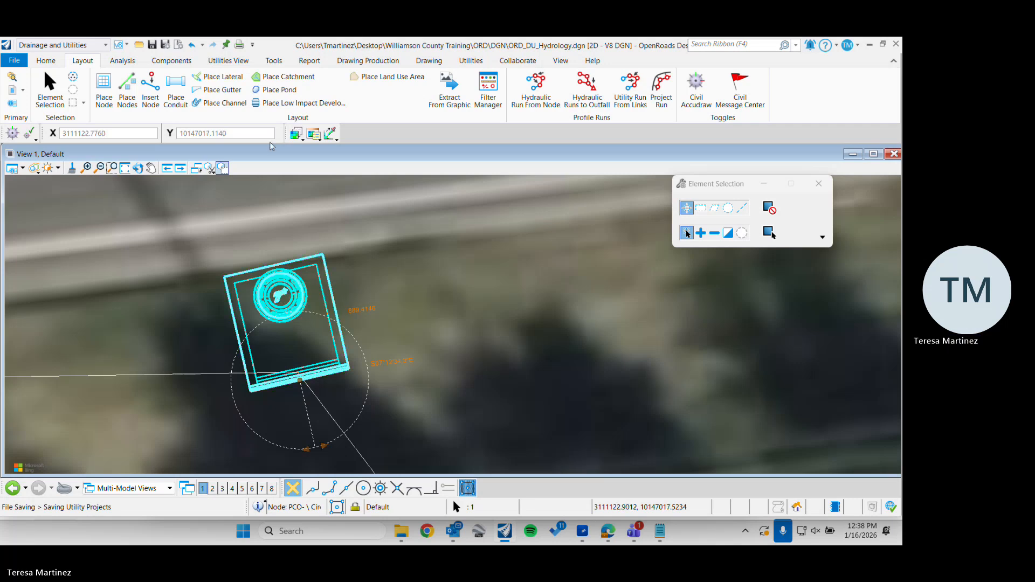
pyautogui.click(50, 86)
pyautogui.scroll(-2, 410, 238)
pyautogui.scroll(-2, 409, 238)
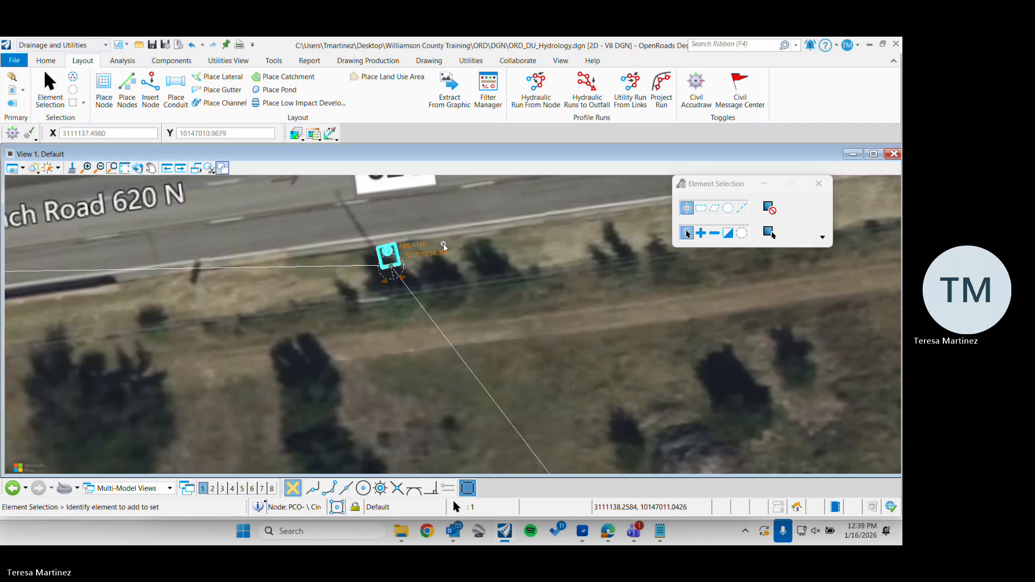
pyautogui.scroll(-1, 422, 226)
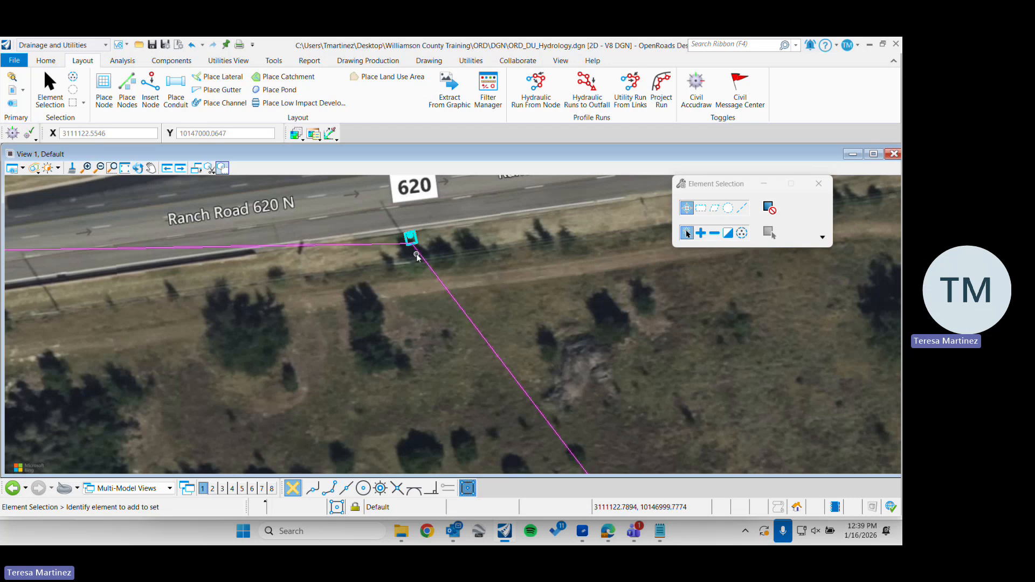
pyautogui.click(418, 253)
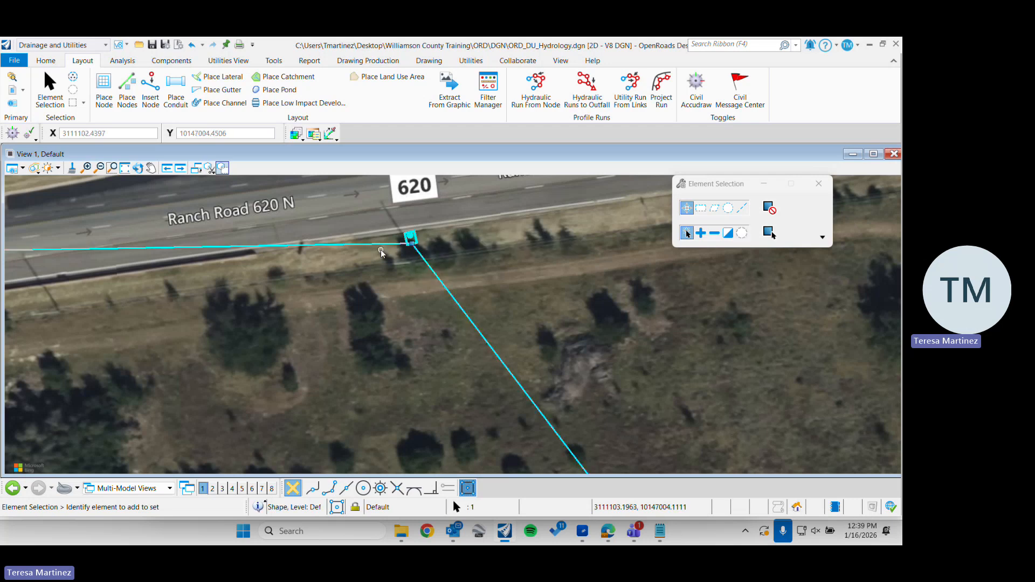
pyautogui.scroll(-1, 383, 252)
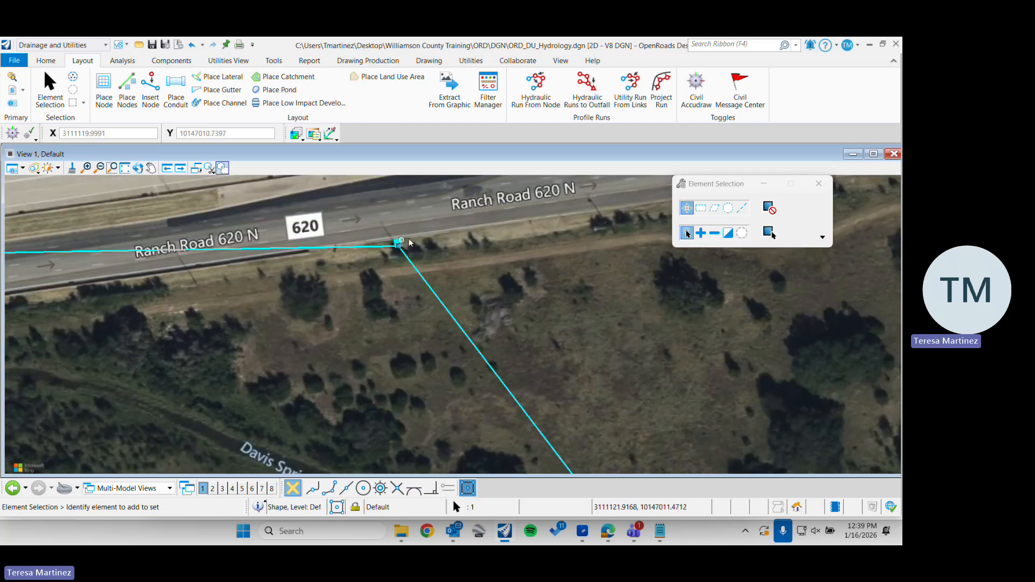
pyautogui.click(454, 225)
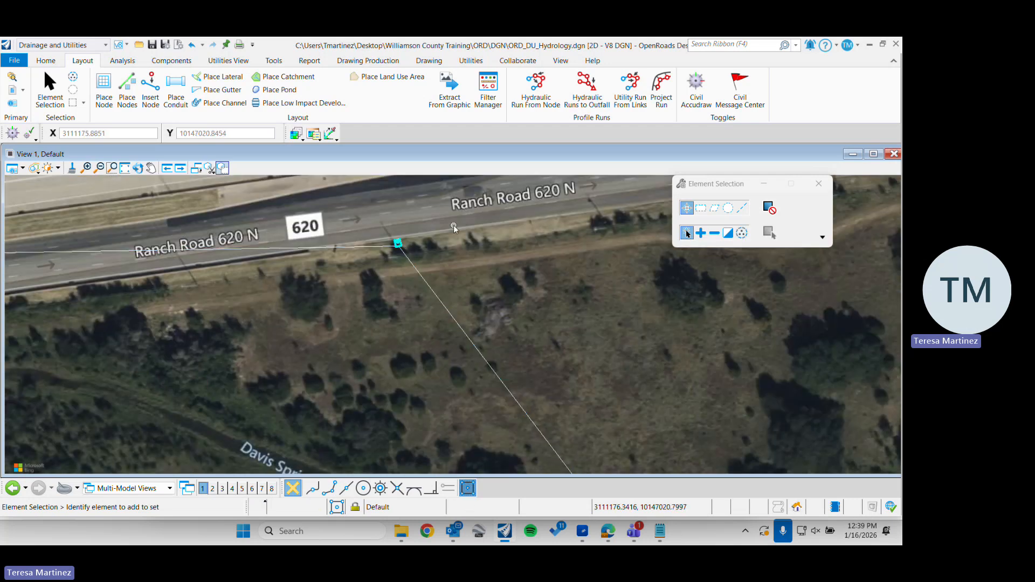
# Place a Drainage Area catchment using the Pick Shape method on the drawn boundary, with the PCO inlet as outflow, and leave the command
pyautogui.click(311, 80)
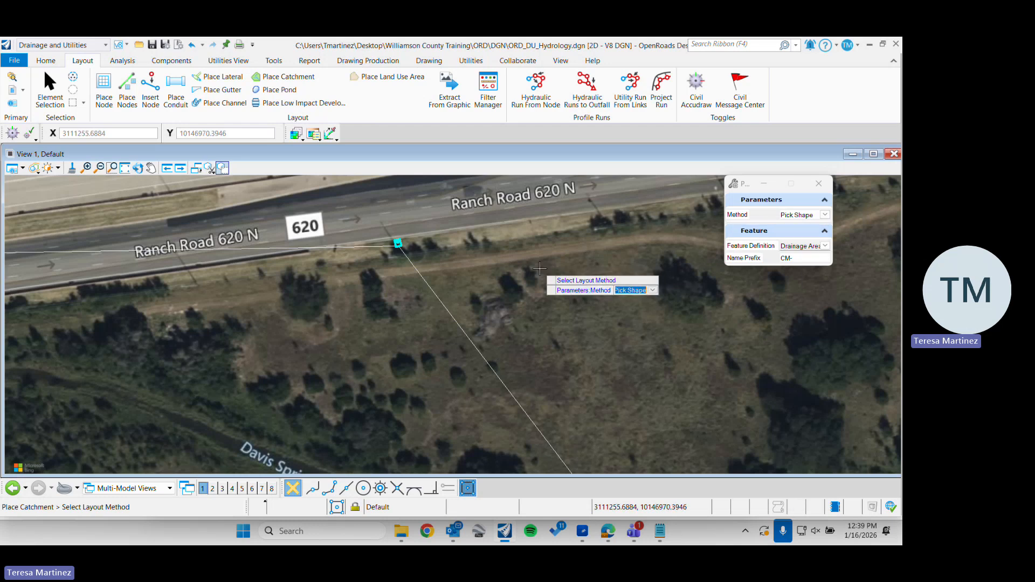
pyautogui.click(511, 280)
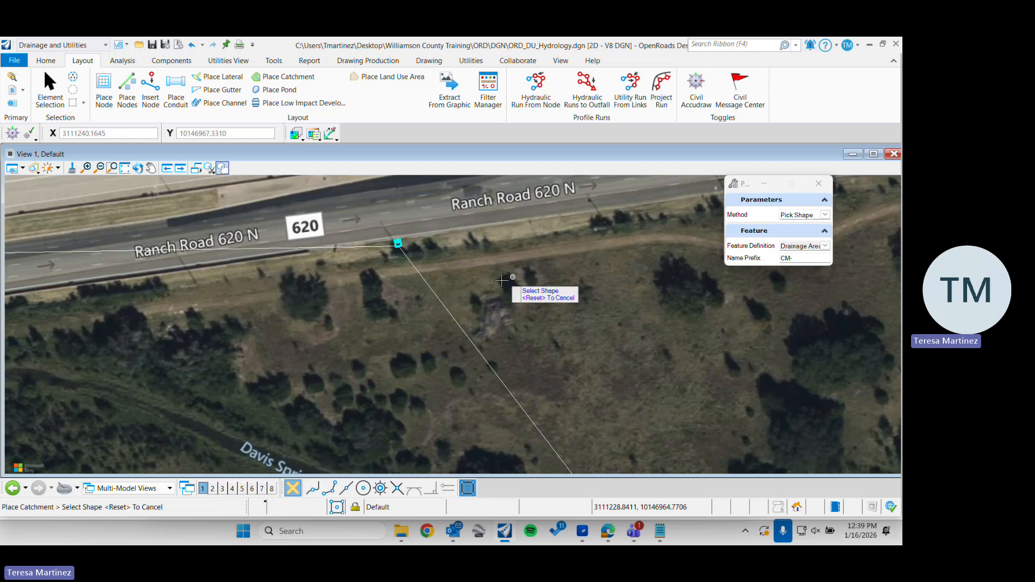
pyautogui.click(442, 301)
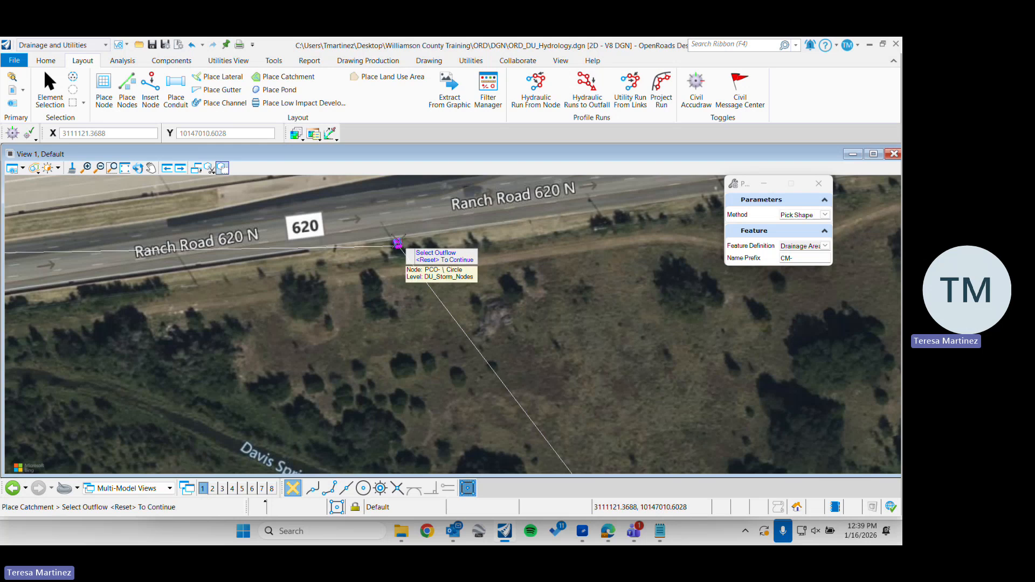
pyautogui.click(398, 244)
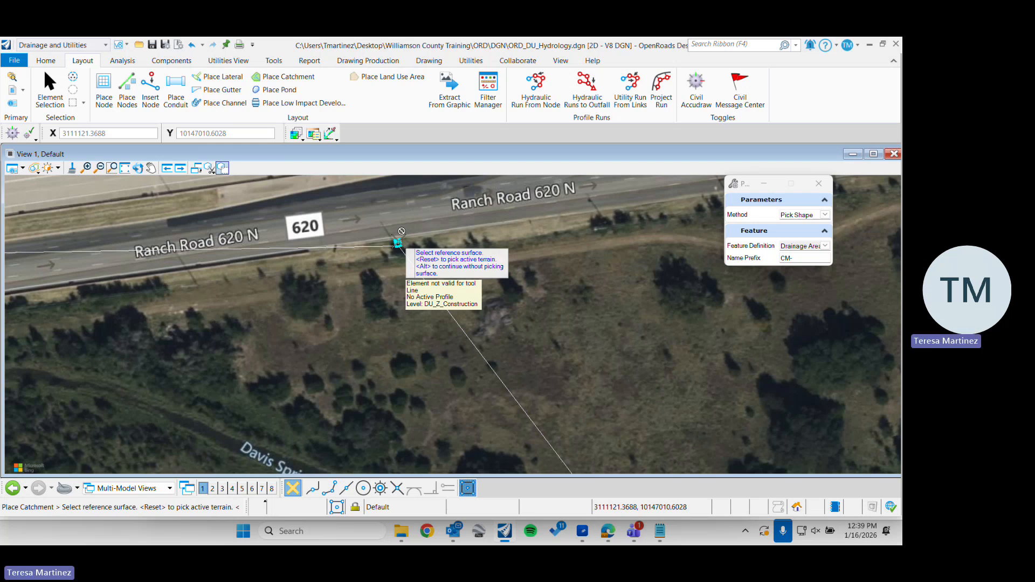
pyautogui.click(430, 227)
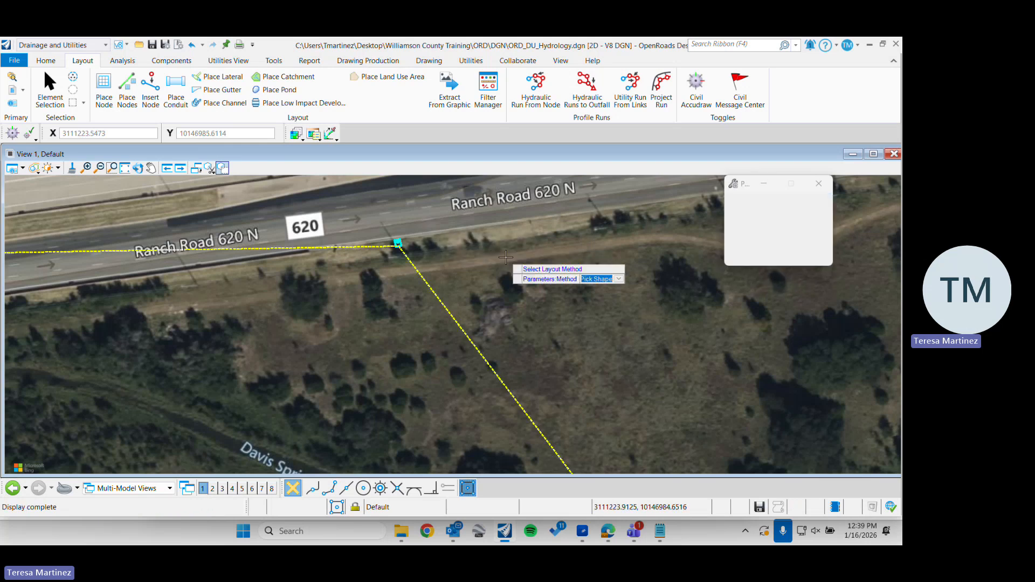
pyautogui.scroll(-3, 486, 238)
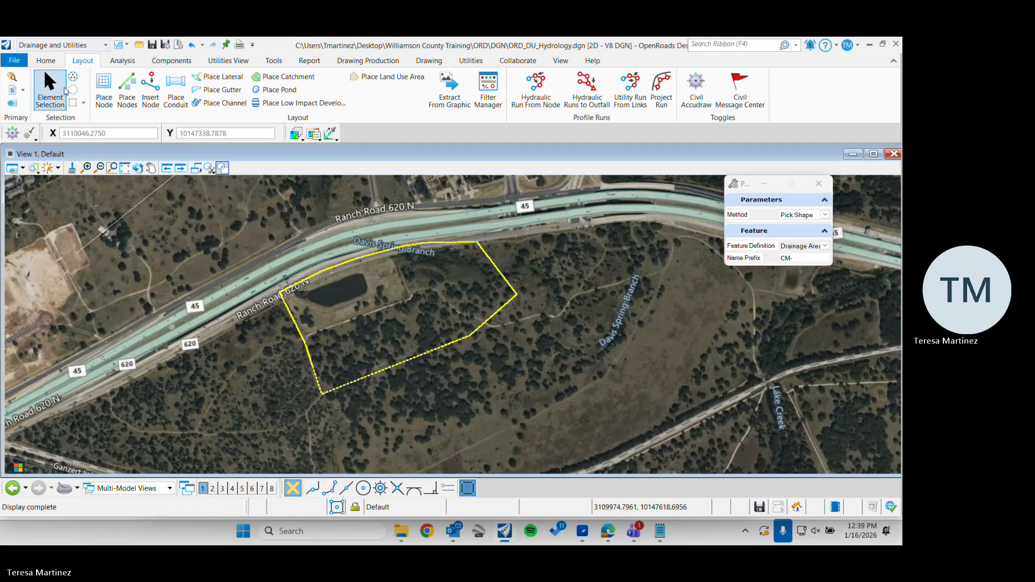
pyautogui.click(50, 87)
# Select the new catchment and open its utility properties to review the drainage values
pyautogui.click(371, 379)
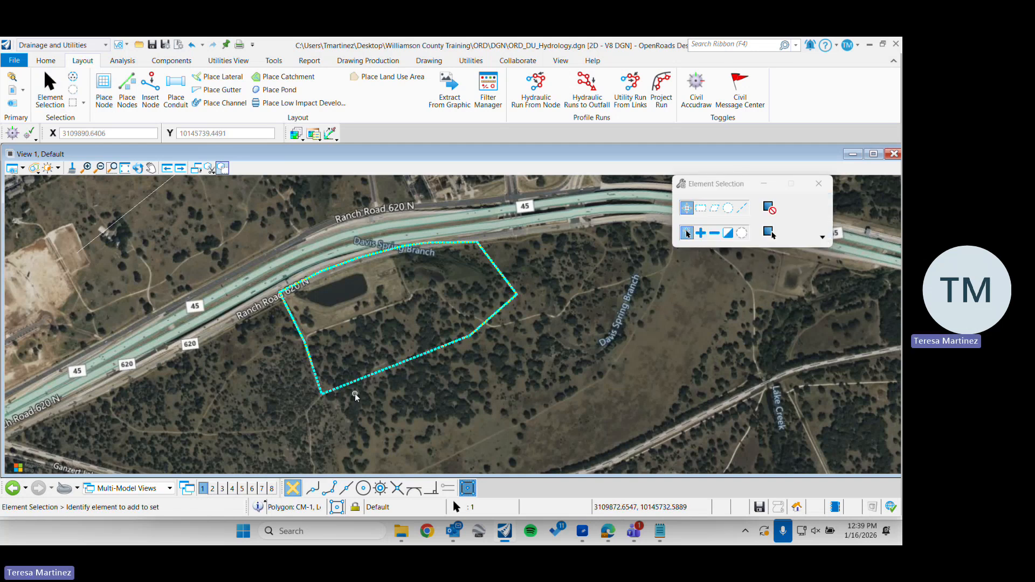
pyautogui.scroll(4, 329, 393)
pyautogui.scroll(-3, 306, 400)
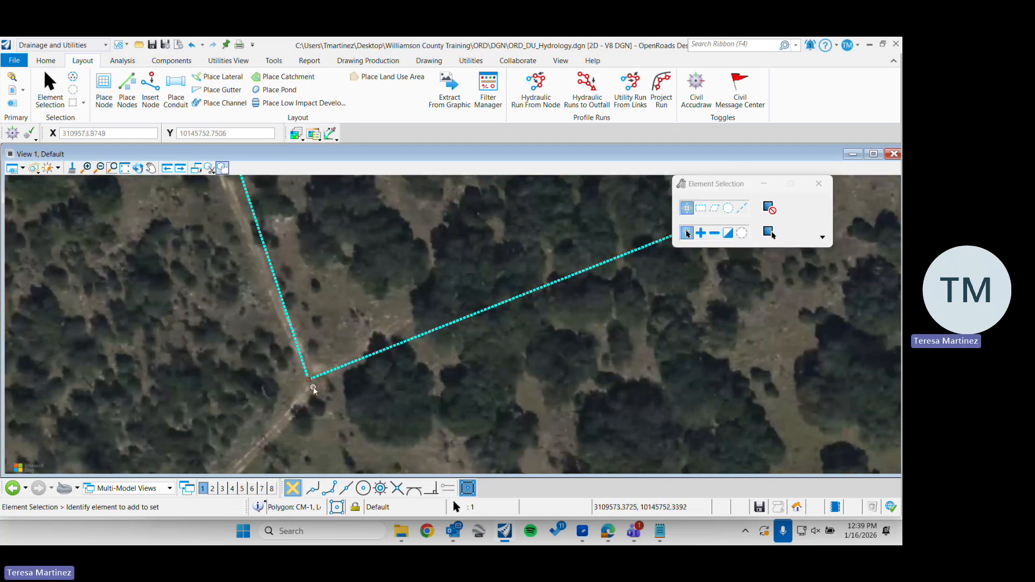
pyautogui.scroll(3, 241, 225)
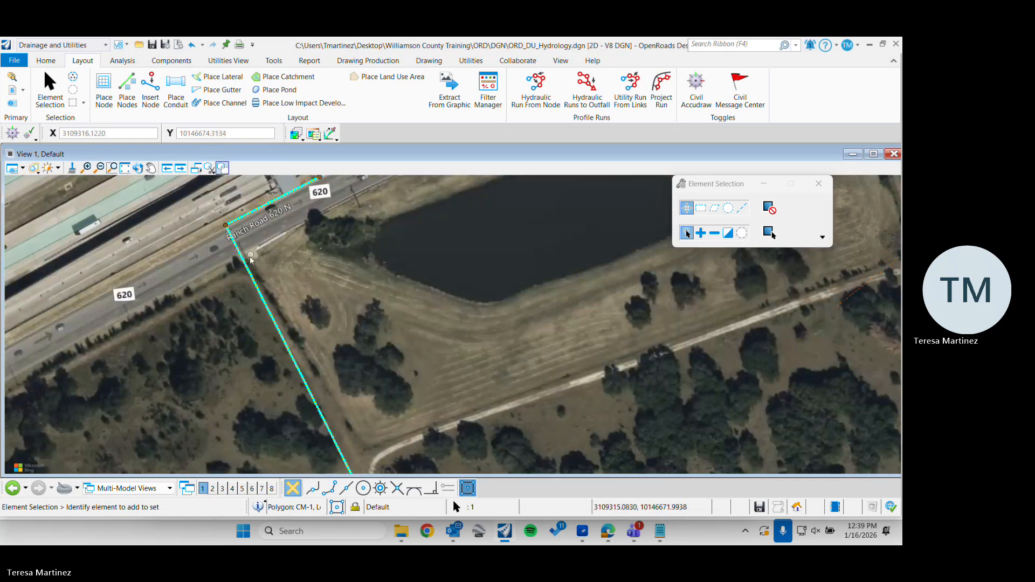
pyautogui.scroll(-3, 265, 323)
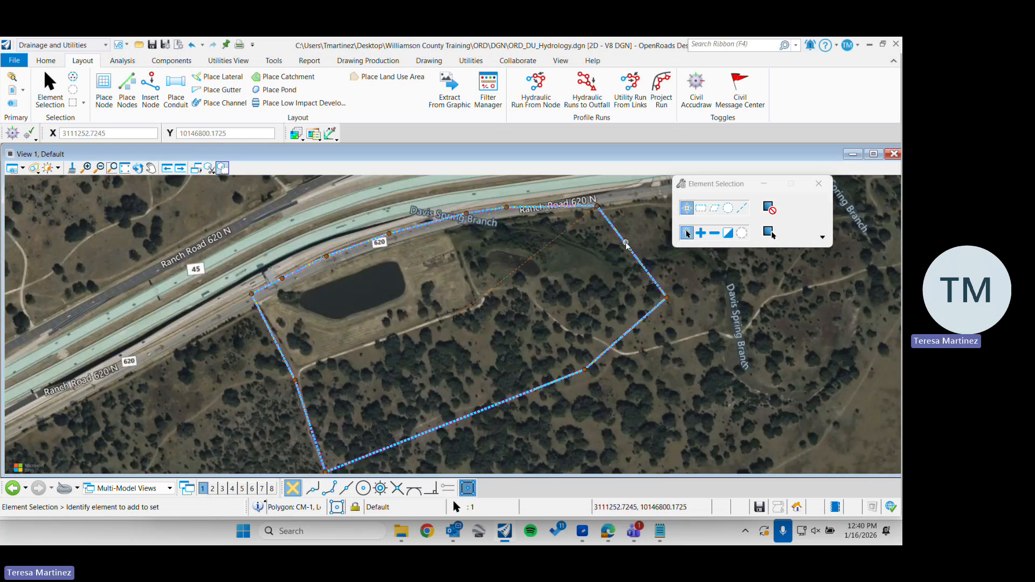
pyautogui.moveTo(625, 244)
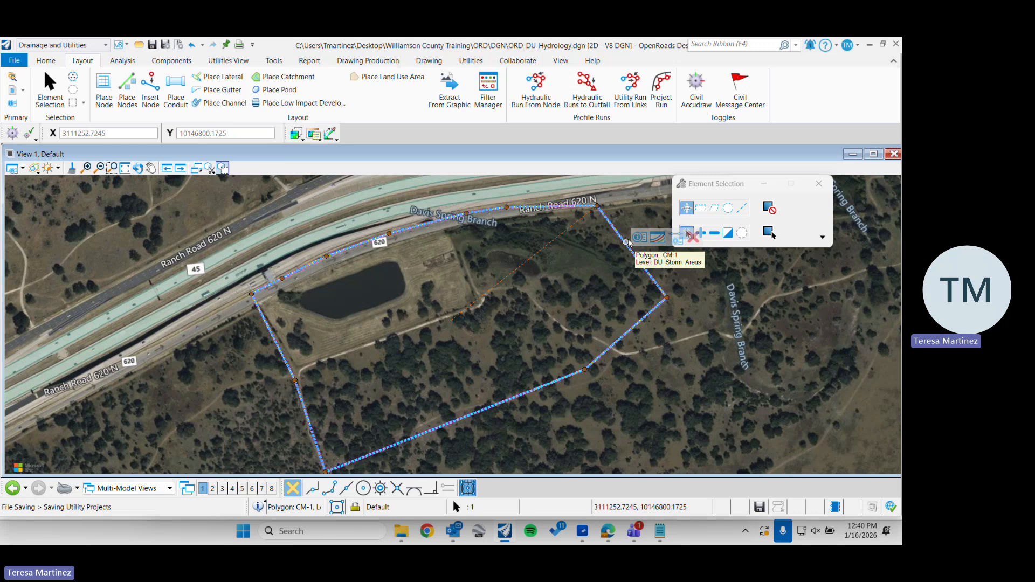
pyautogui.click(678, 241)
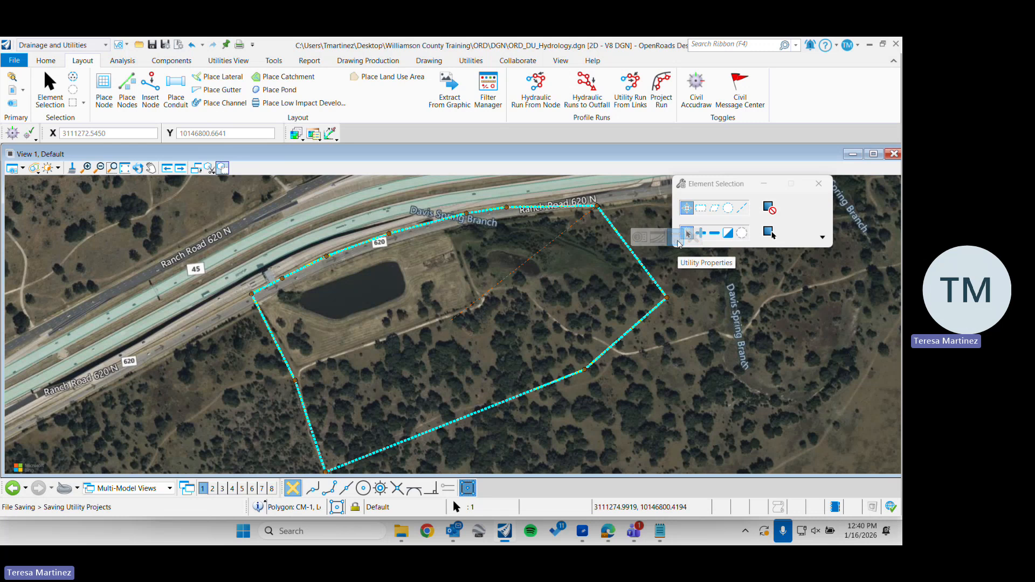
pyautogui.moveTo(322, 142); pyautogui.dragTo(221, 65)
pyautogui.scroll(-3, 335, 334)
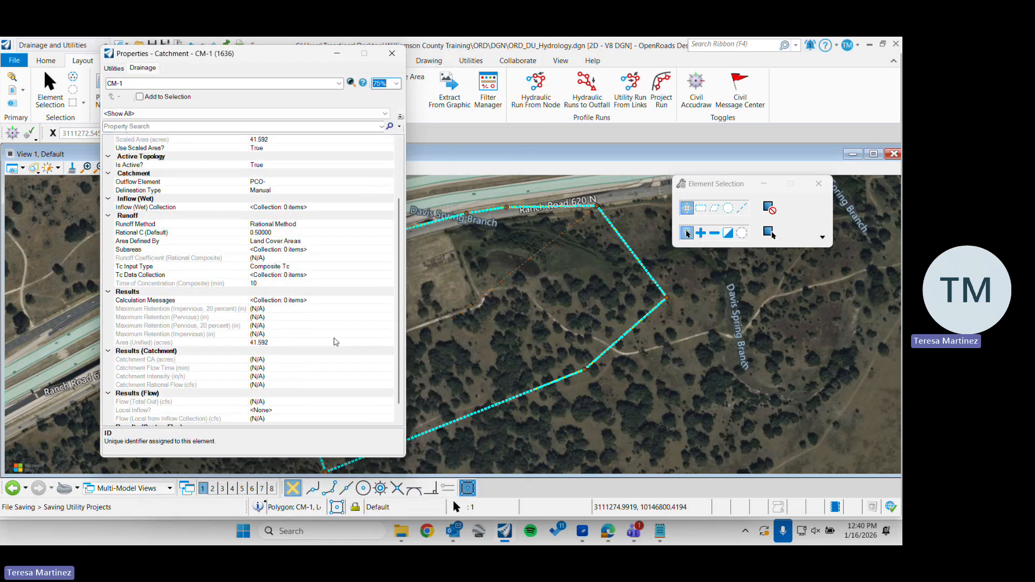
pyautogui.scroll(3, 330, 334)
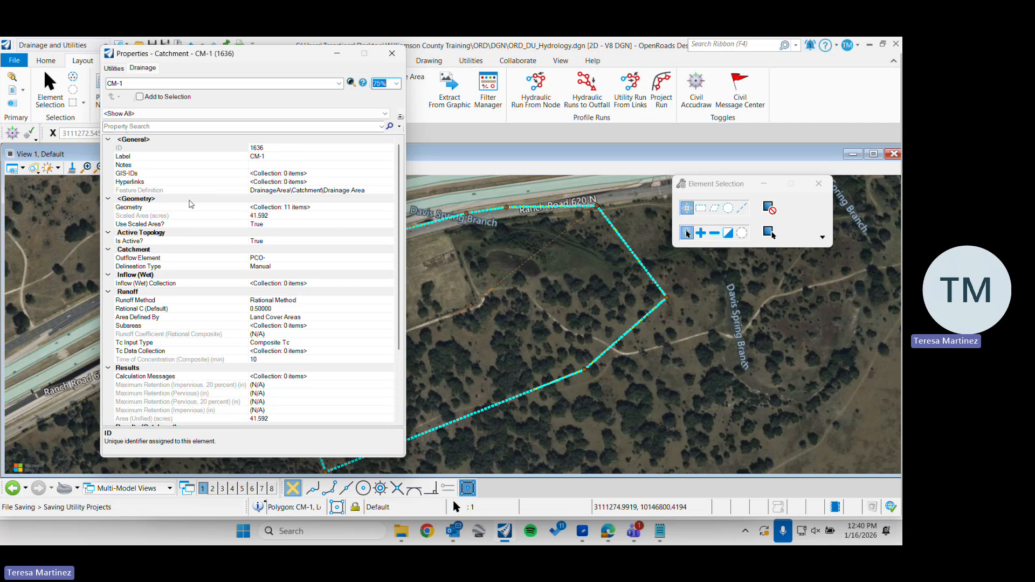
# Check the Runoff Method choices in the catchment's properties, keeping Rational Method
pyautogui.scroll(-1, 209, 266)
pyautogui.scroll(-1, 208, 268)
pyautogui.click(210, 249)
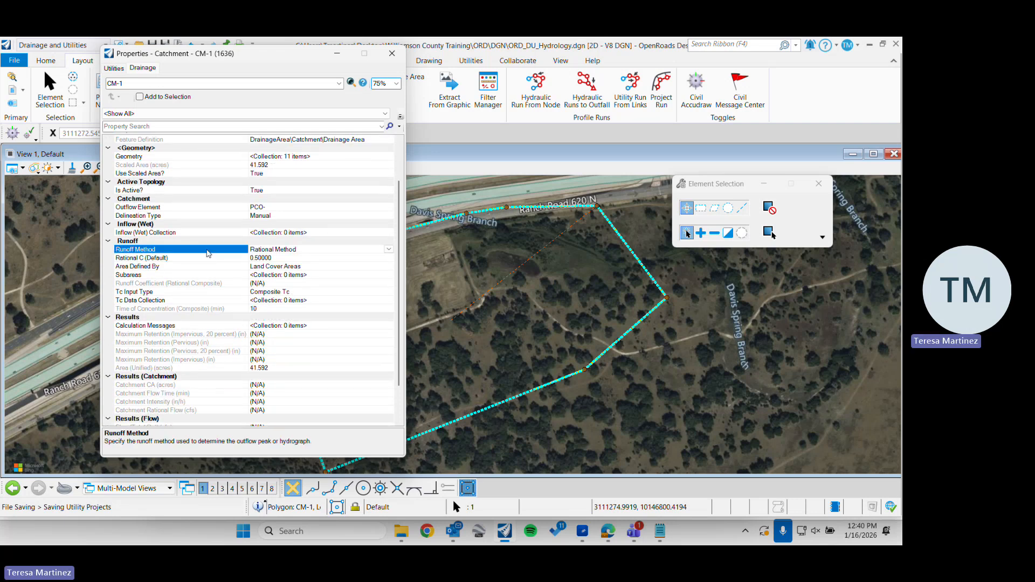
pyautogui.click(388, 250)
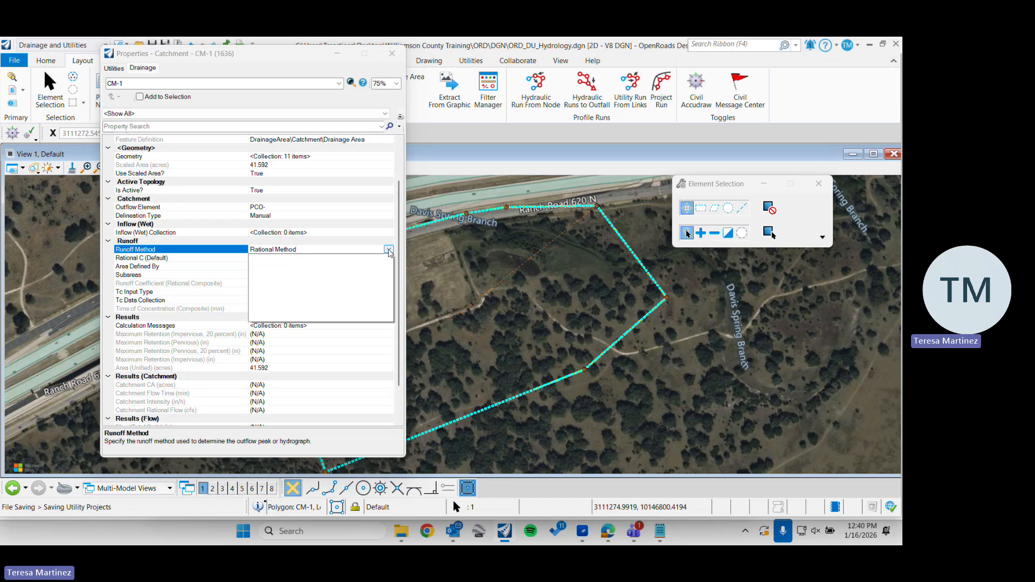
pyautogui.click(190, 252)
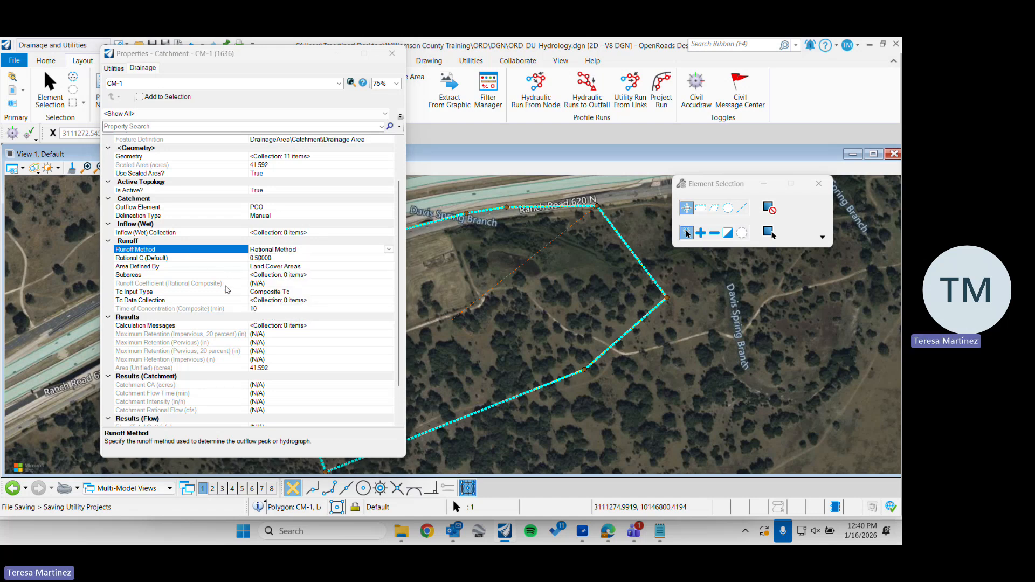
# Set the catchment's Tc Input Type to User Defined Tc and its Time of Concentration to 15 minutes
pyautogui.click(294, 292)
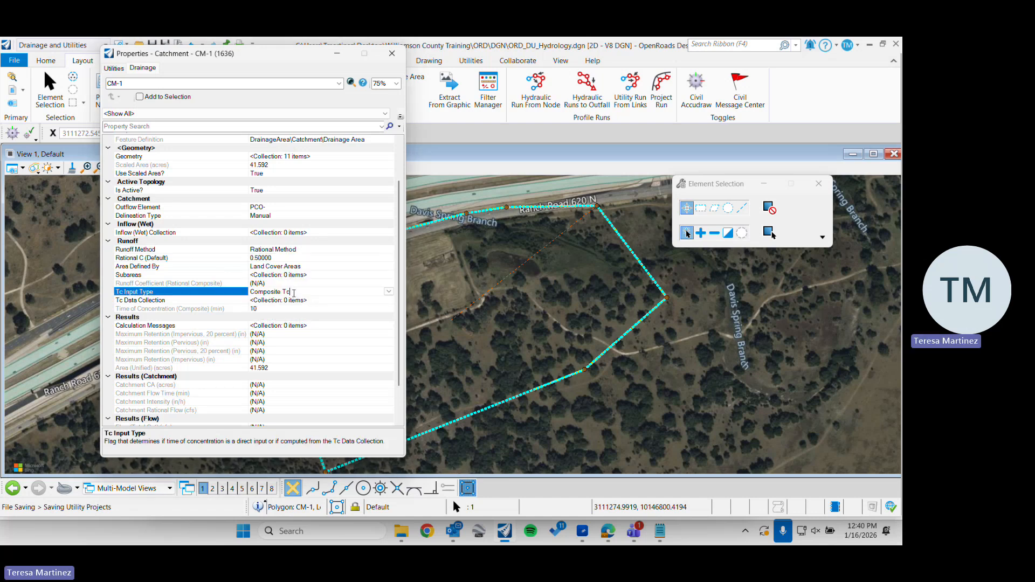
pyautogui.click(388, 291)
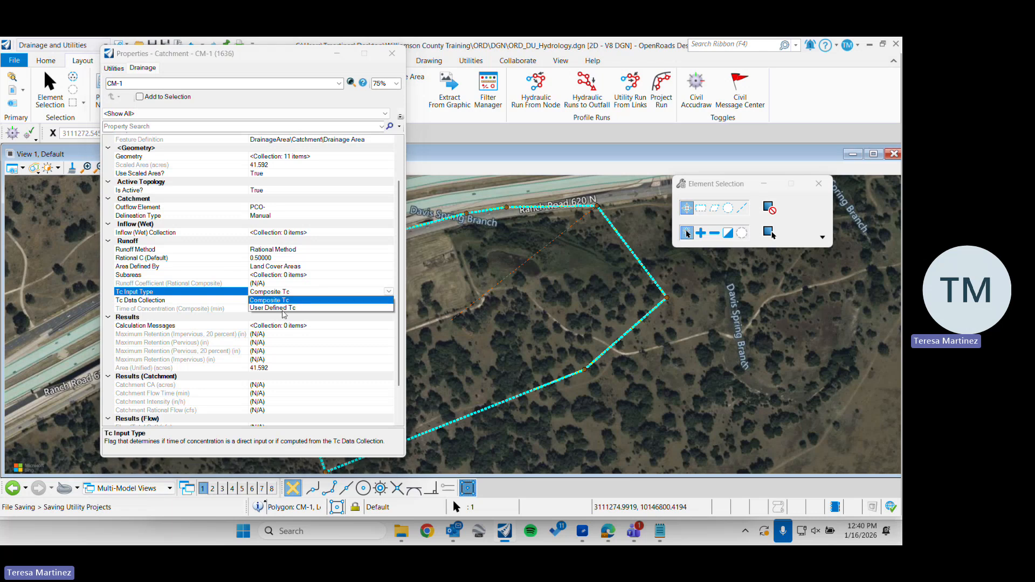
pyautogui.click(287, 308)
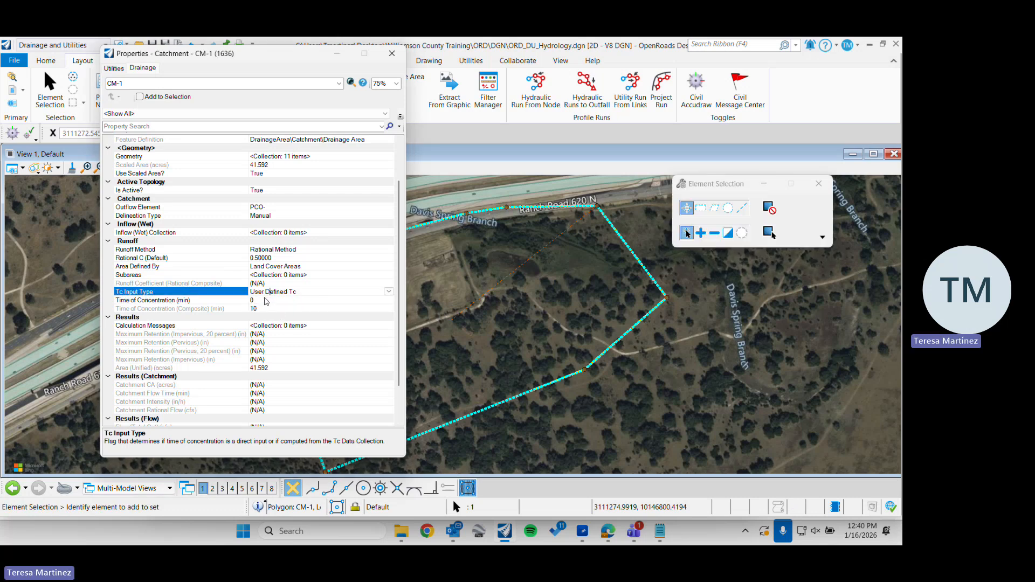
pyautogui.click(267, 299)
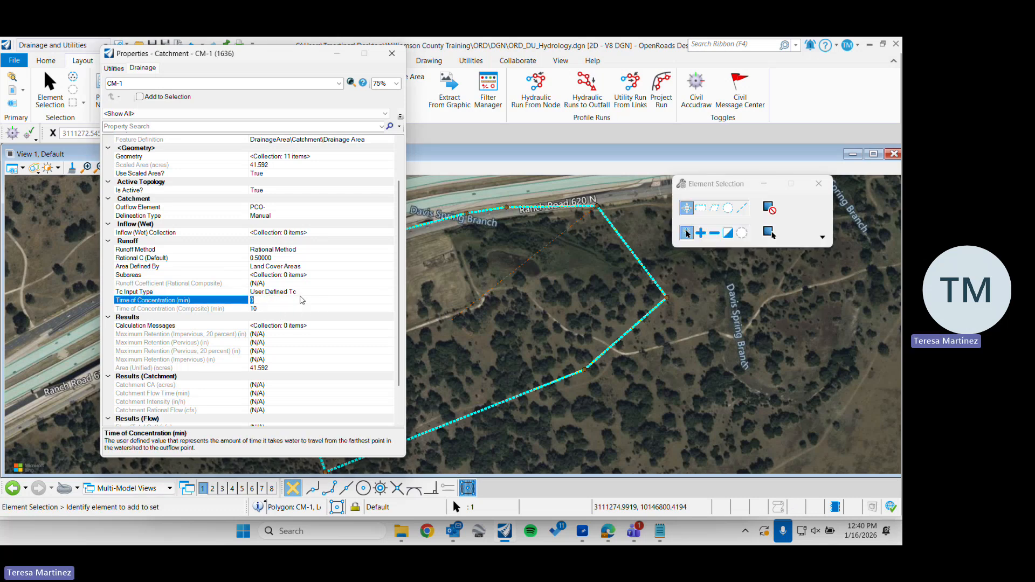
pyautogui.write('15')
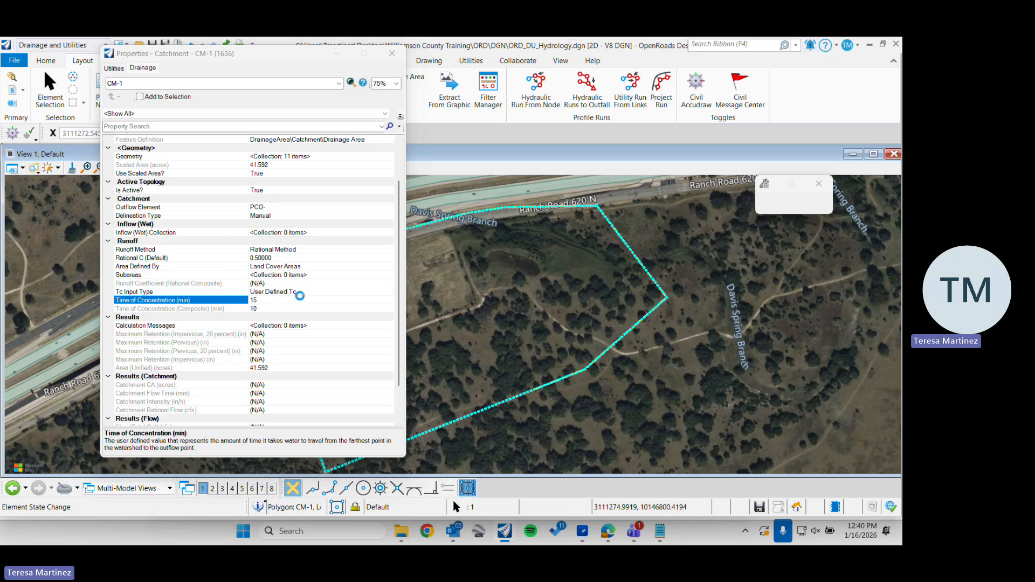
pyautogui.press('Return')
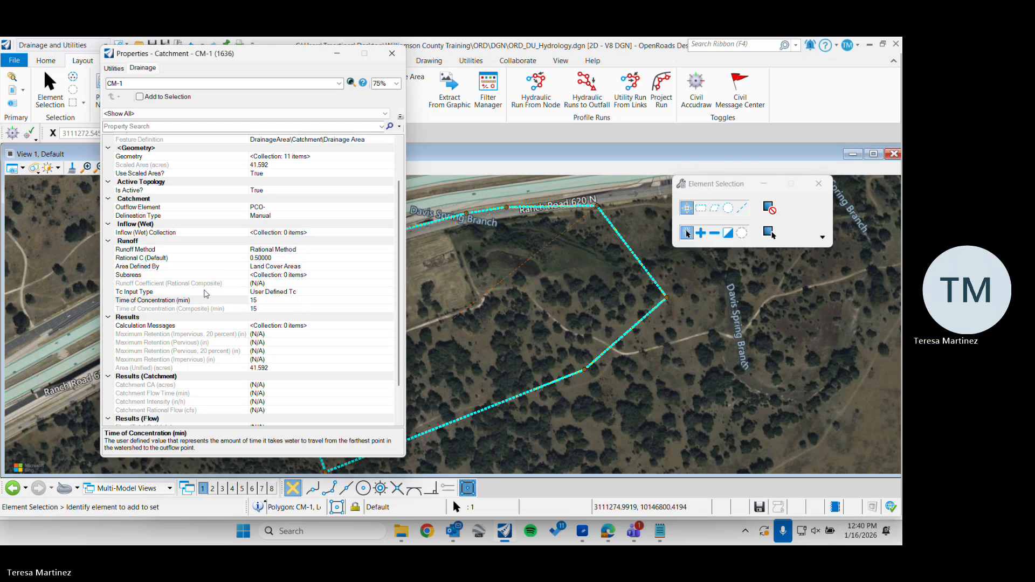
# Review the catchment's Tc, outflow, runoff and results properties
pyautogui.click(202, 294)
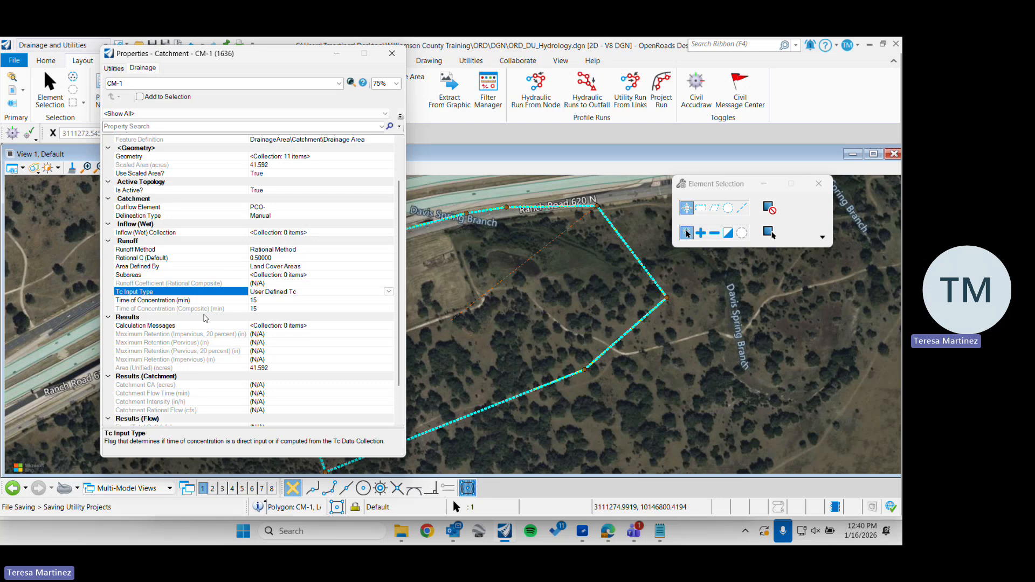
pyautogui.scroll(-2, 208, 348)
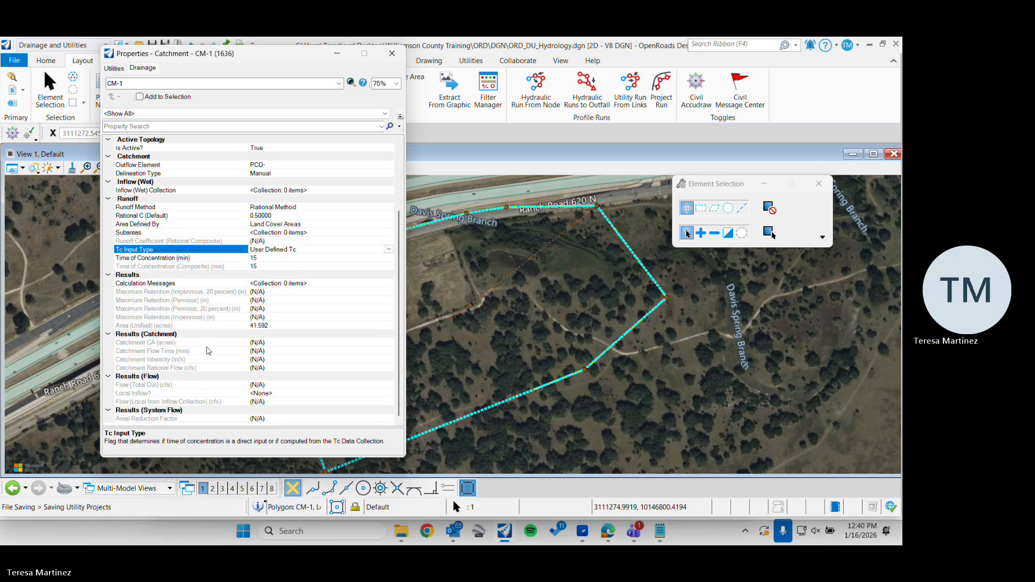
pyautogui.scroll(2, 208, 351)
pyautogui.scroll(-2, 207, 361)
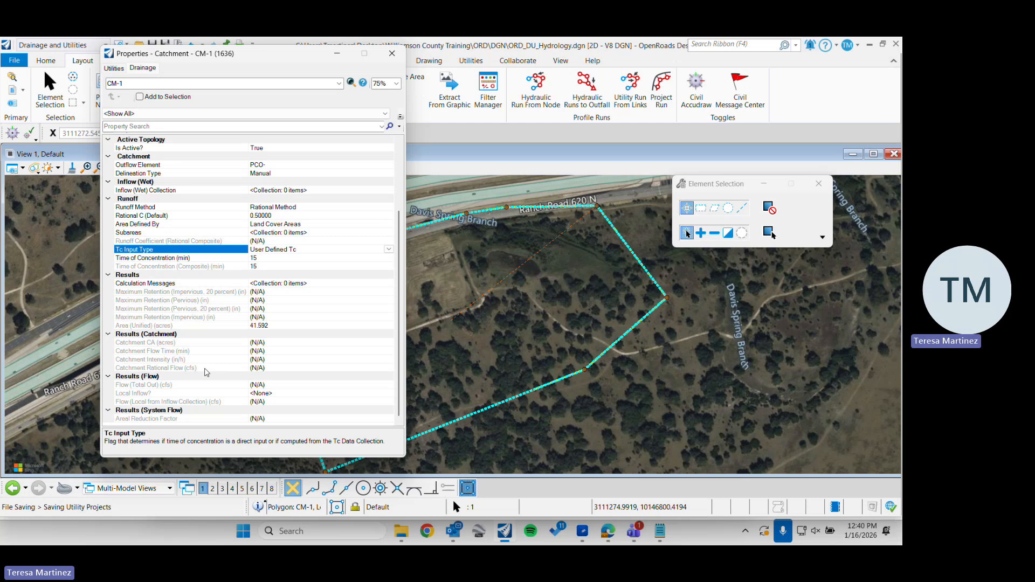
pyautogui.scroll(3, 236, 244)
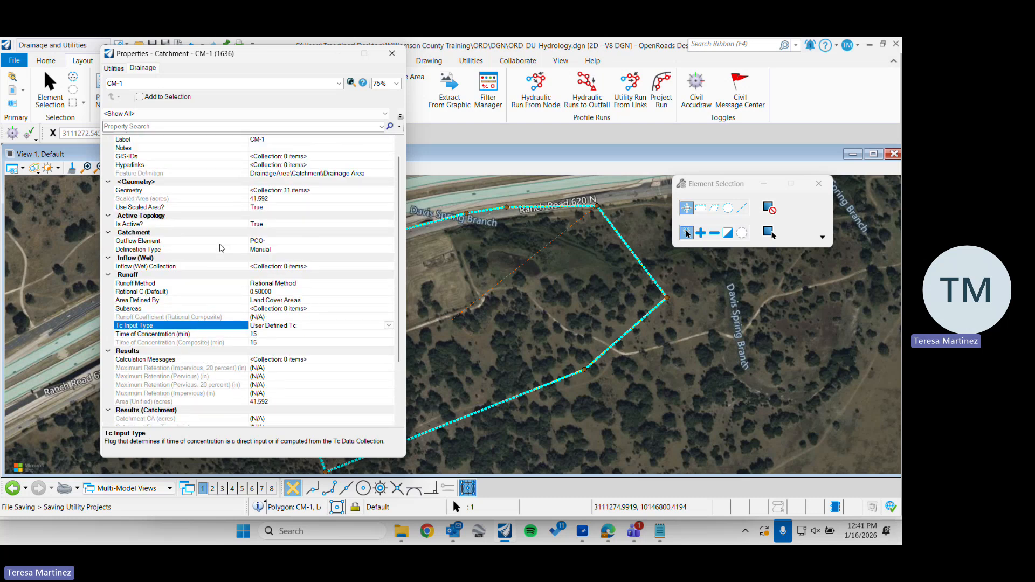
# Review the catchment's scaled area property, close its properties and deselect the catchment
pyautogui.scroll(1, 262, 224)
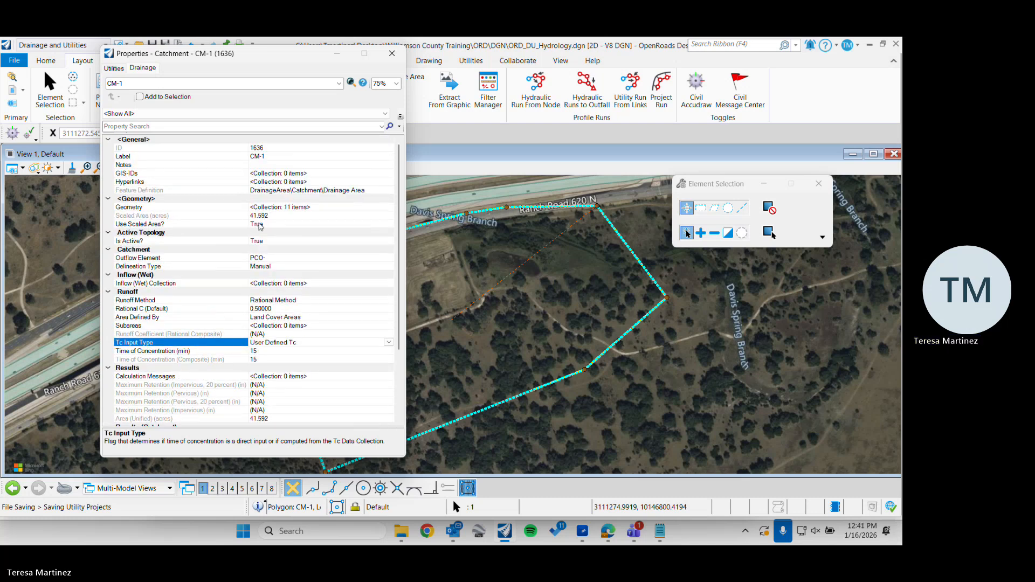
pyautogui.click(213, 216)
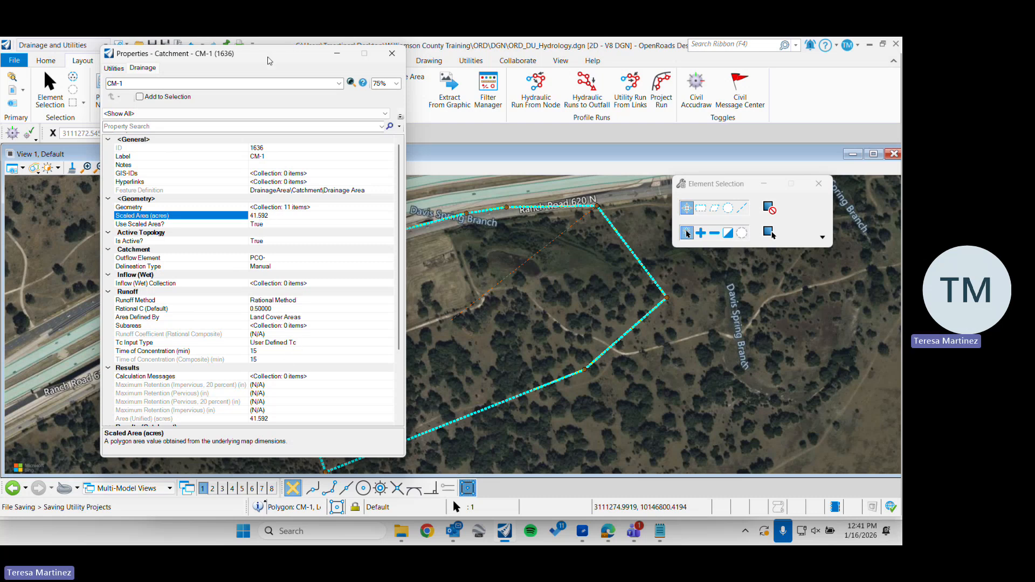
pyautogui.moveTo(268, 60); pyautogui.dragTo(227, 77)
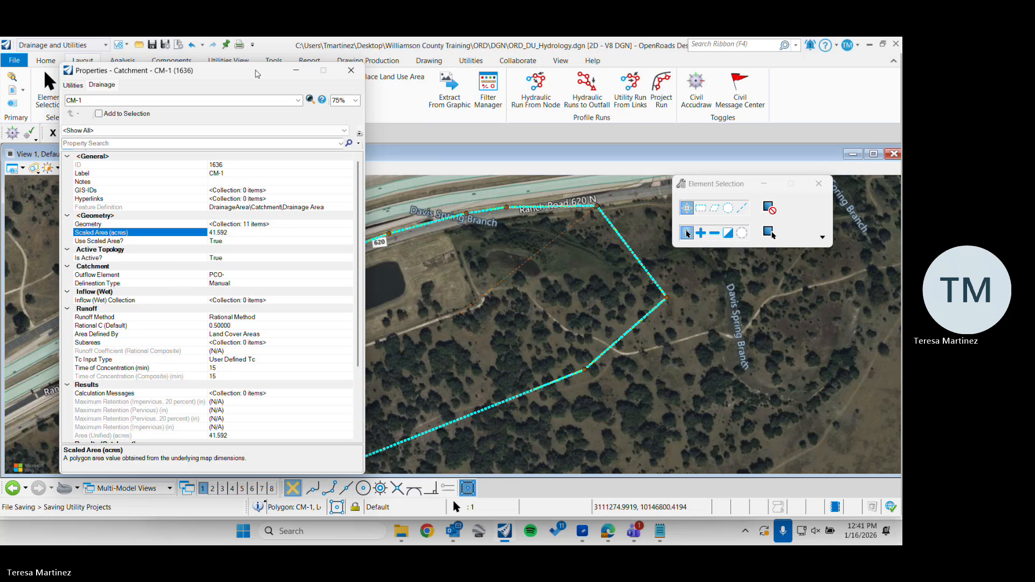
pyautogui.click(351, 71)
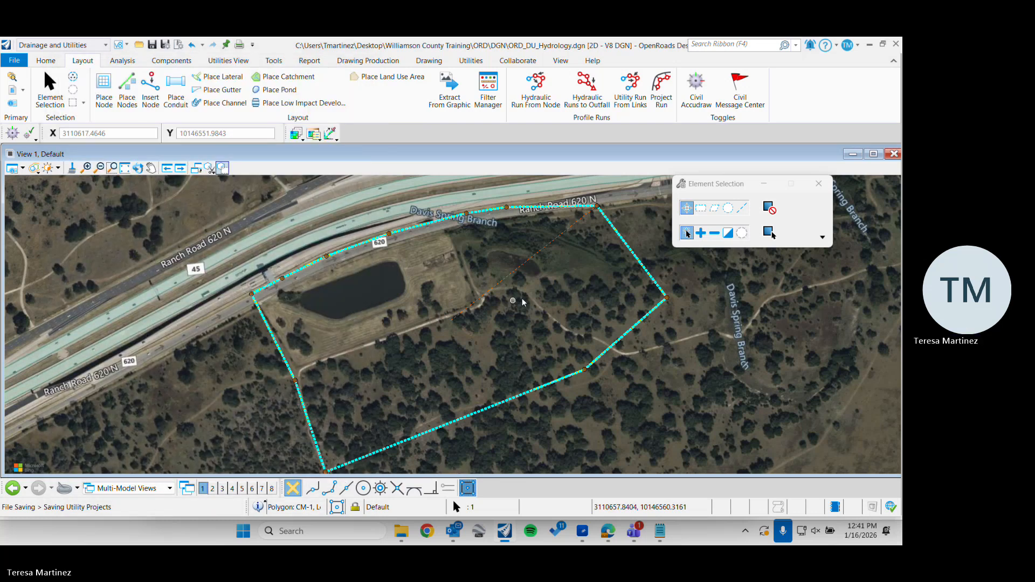
pyautogui.click(571, 286)
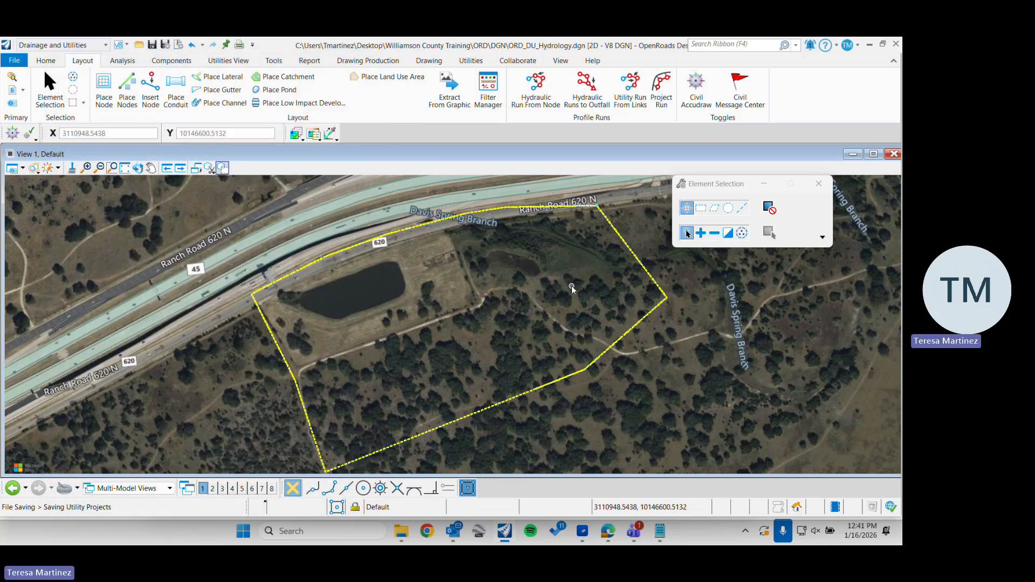
# Check the method, area and feature definition settings of the Place Land Use Area tool
pyautogui.click(392, 79)
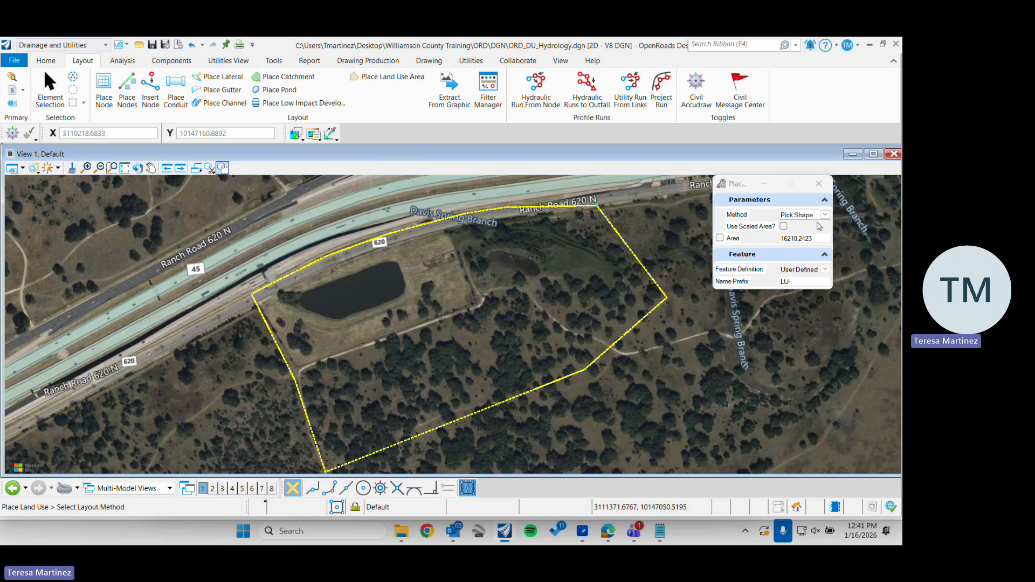
pyautogui.click(49, 86)
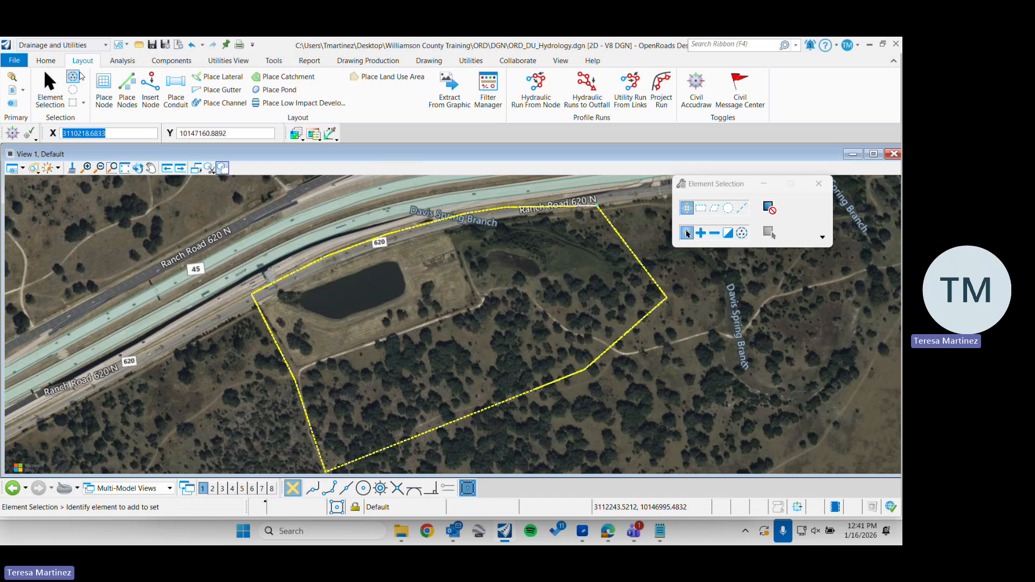
pyautogui.click(47, 61)
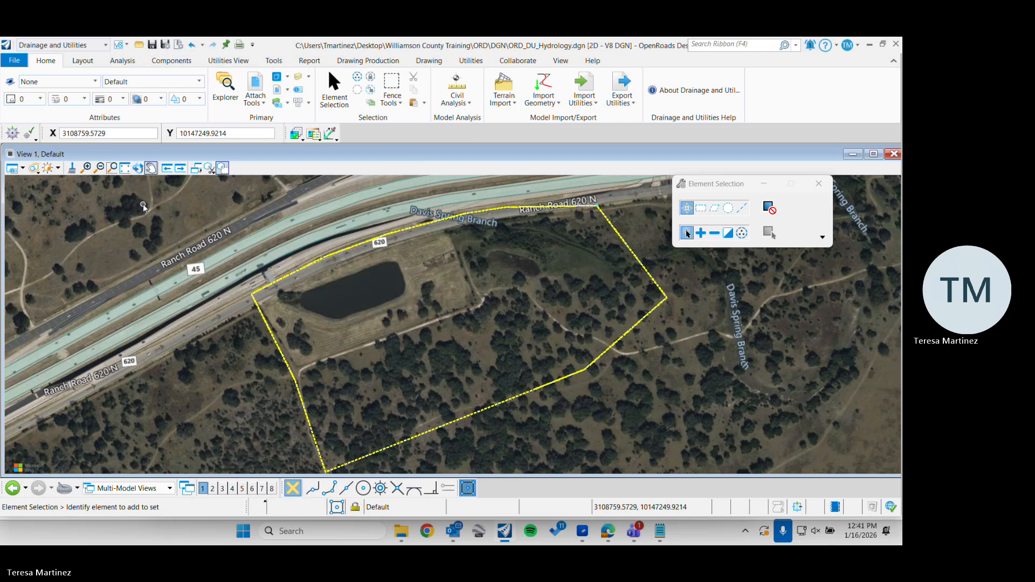
pyautogui.scroll(5, 365, 329)
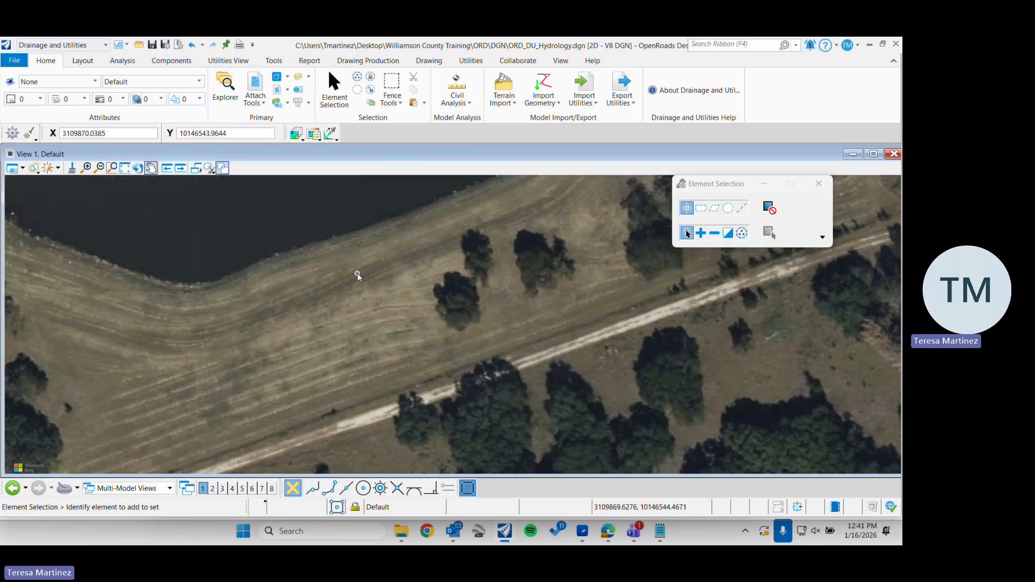
pyautogui.moveTo(357, 273); pyautogui.dragTo(344, 360, button='middle')
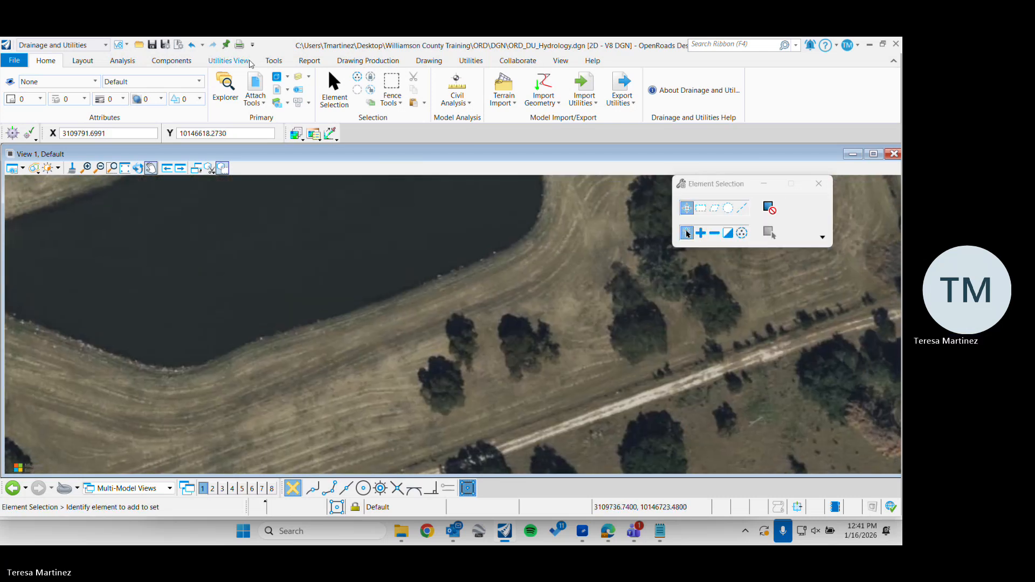
pyautogui.click(83, 61)
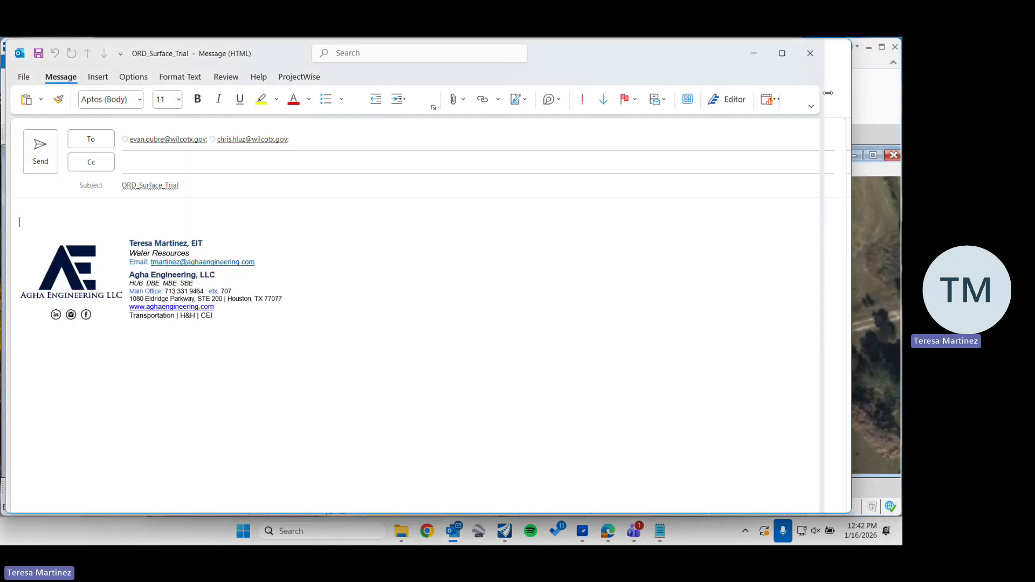
pyautogui.click(864, 72)
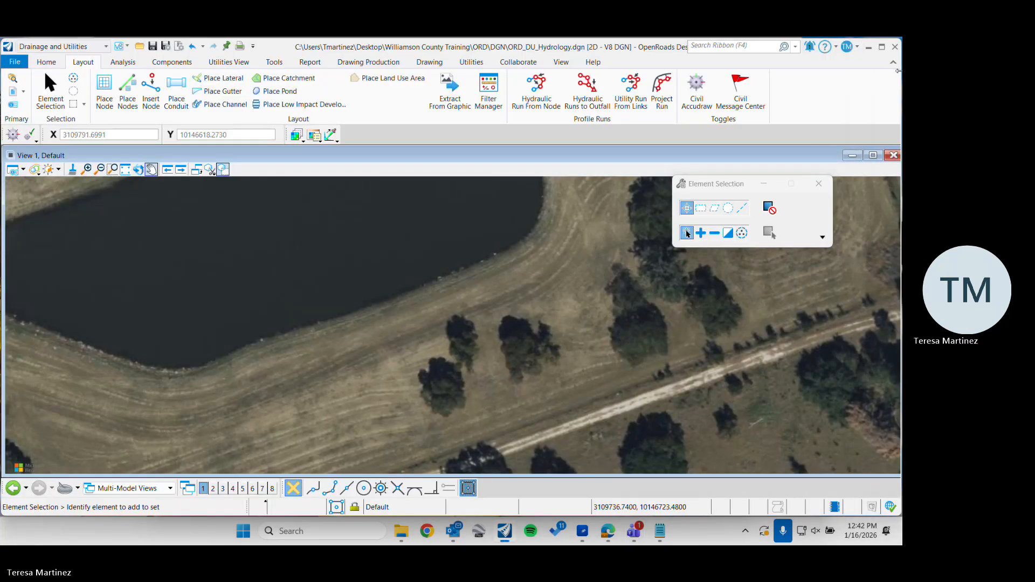
pyautogui.moveTo(898, 70); pyautogui.dragTo(788, 71)
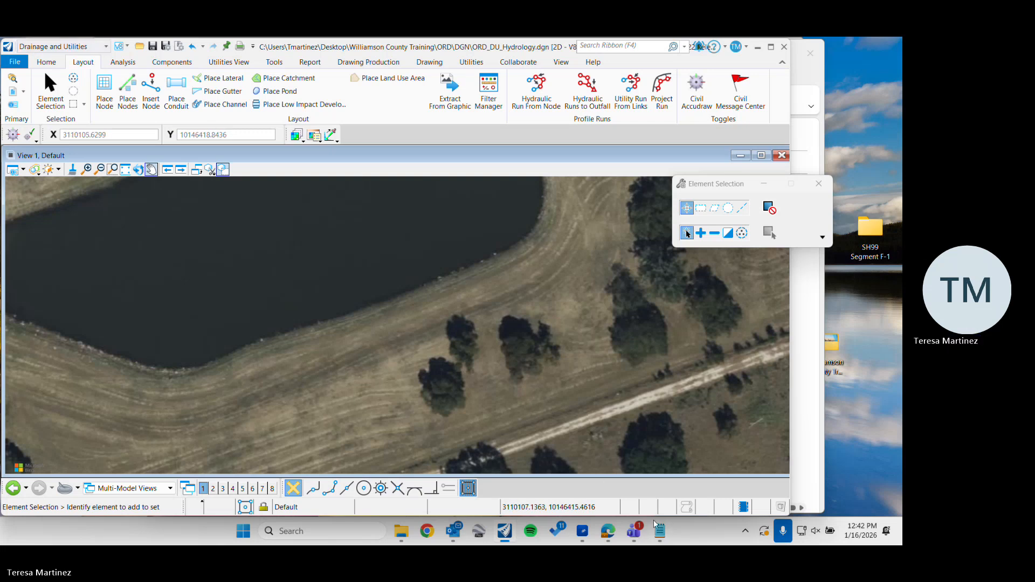
pyautogui.click(700, 40)
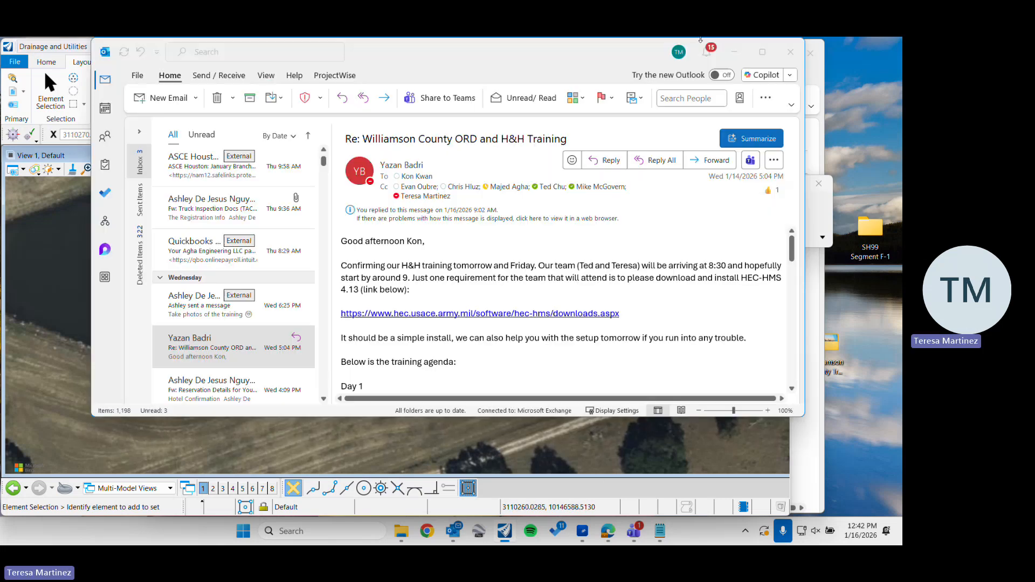
pyautogui.click(638, 48)
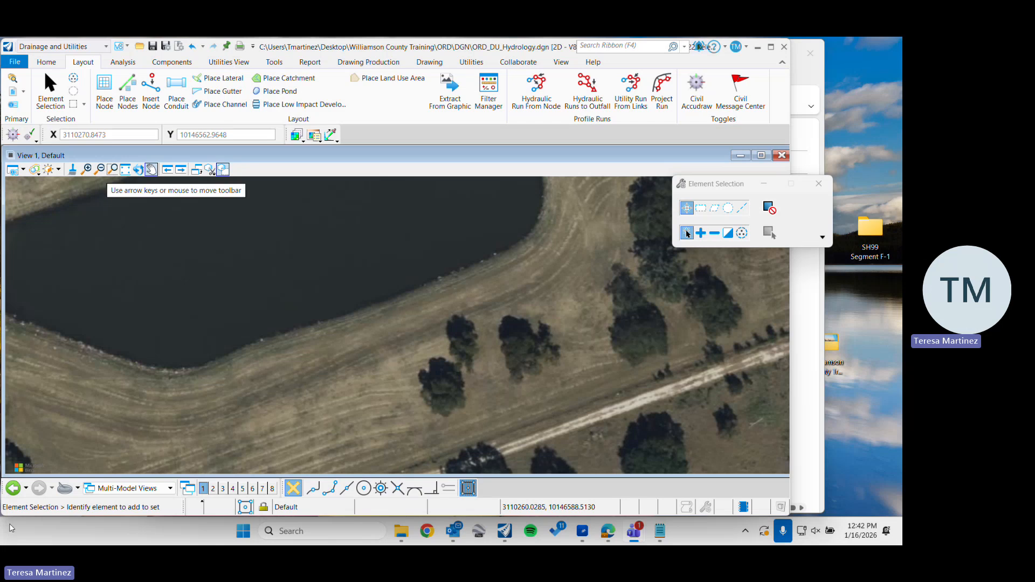
pyautogui.click(771, 47)
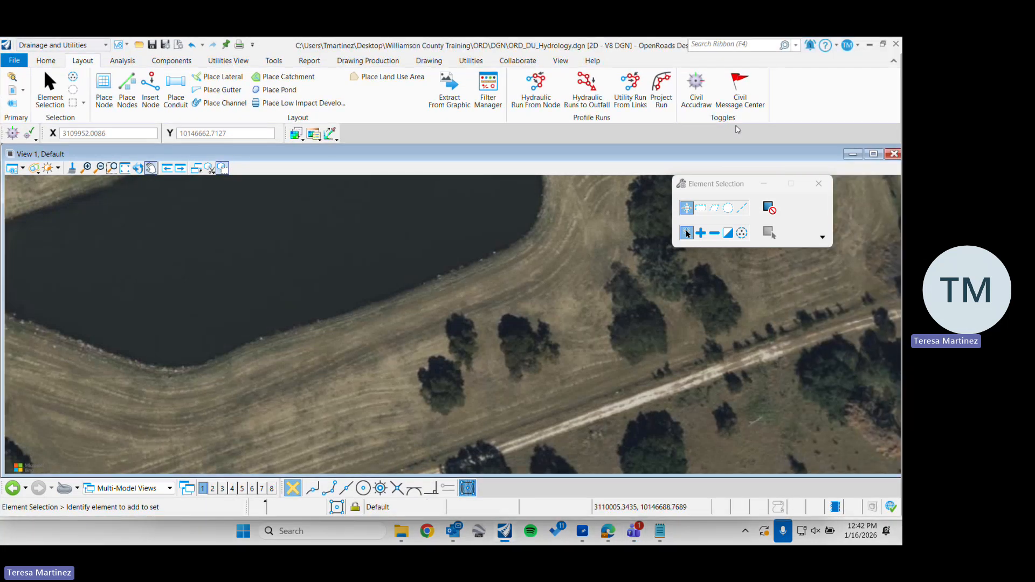
pyautogui.moveTo(703, 186); pyautogui.dragTo(747, 177)
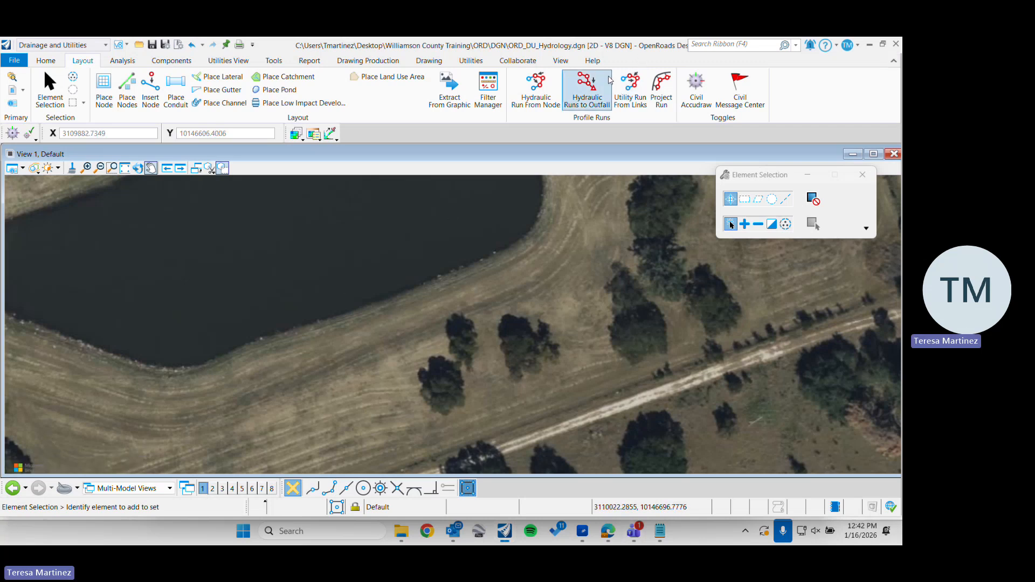
# Try to trace the pond's southeastern shoreline with a multi-segment SmartLine, using line segments and sharp vertices
pyautogui.click(430, 60)
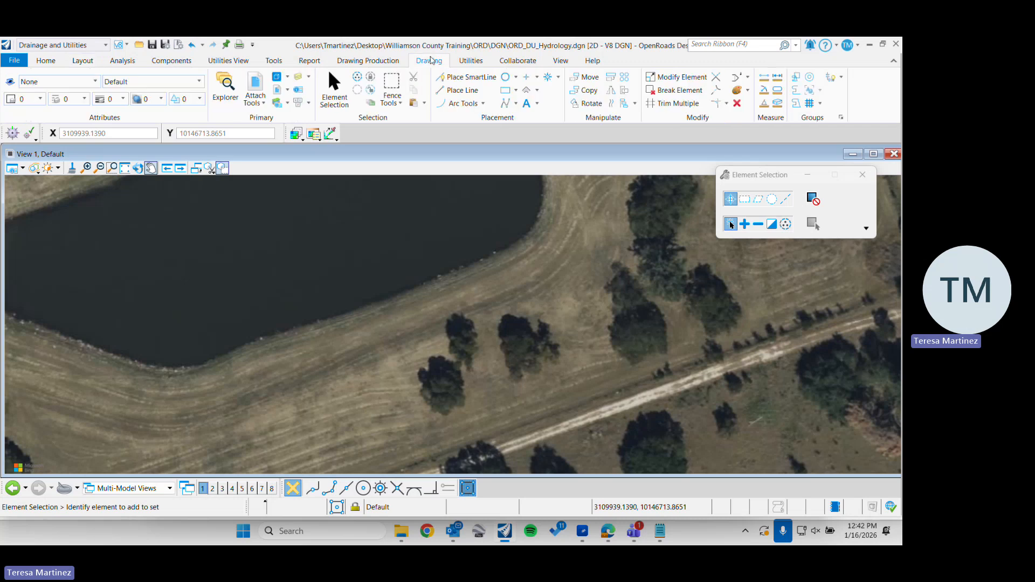
pyautogui.click(460, 81)
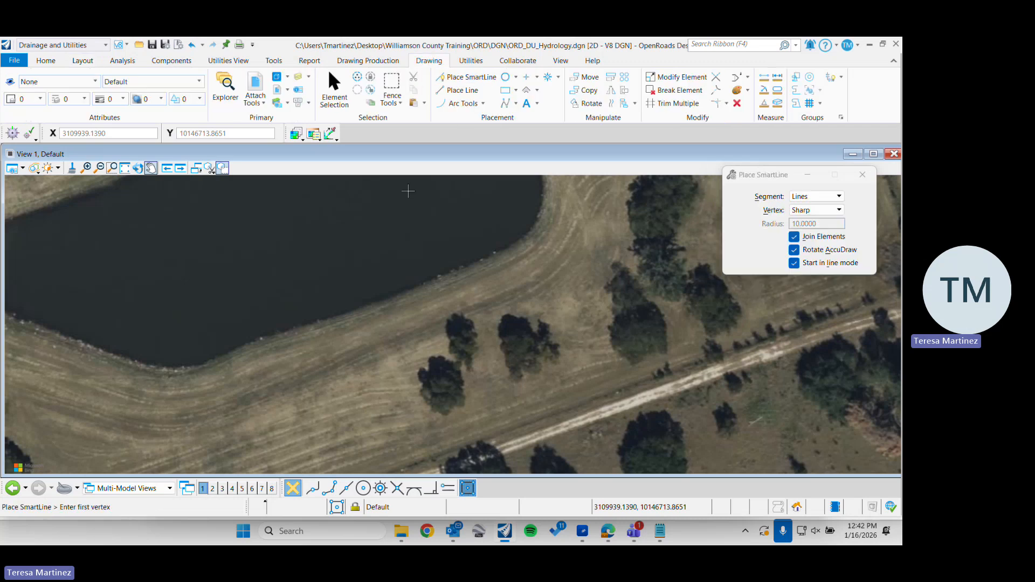
pyautogui.click(285, 330)
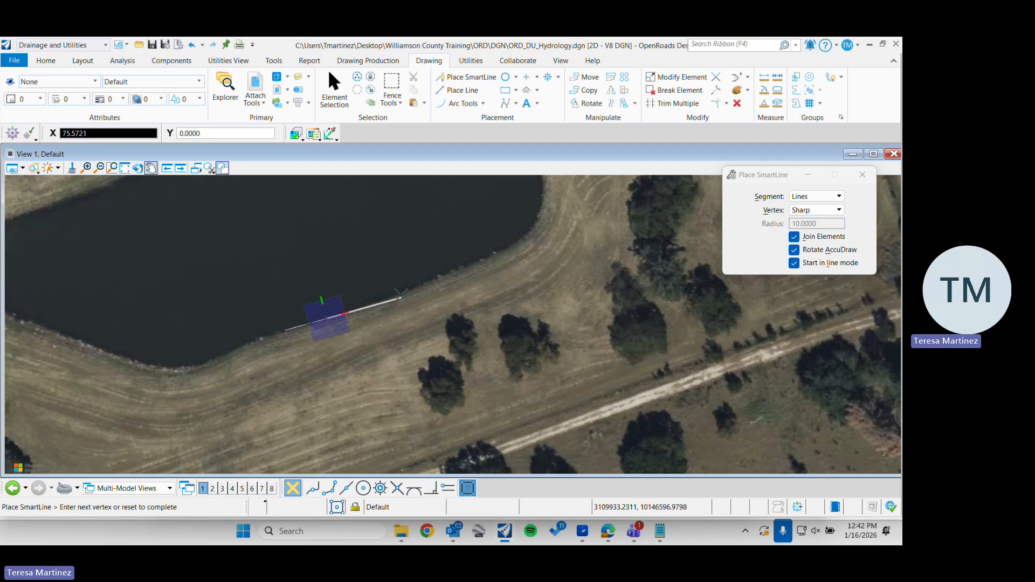
pyautogui.click(406, 296)
pyautogui.scroll(4, 526, 236)
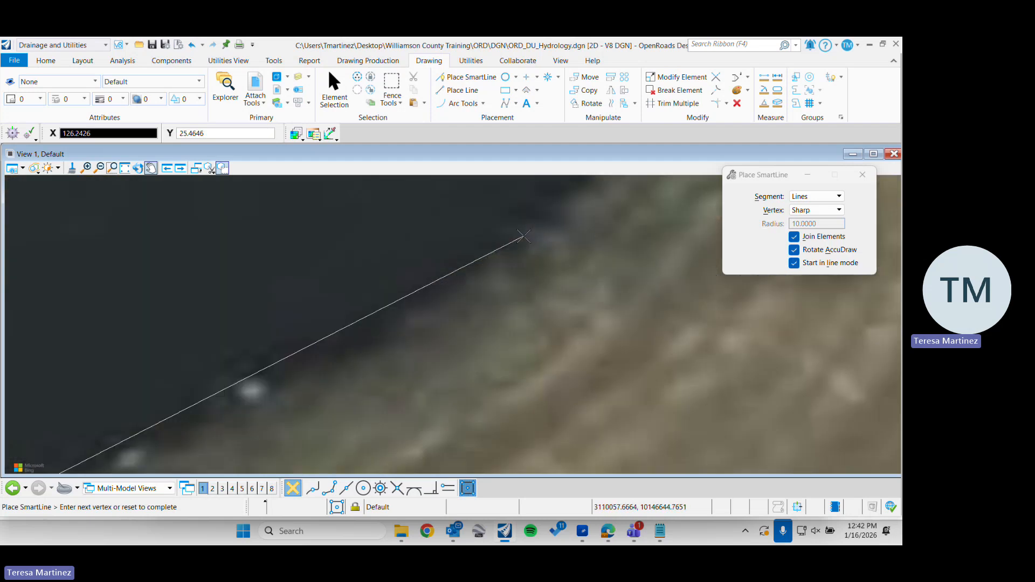
pyautogui.click(493, 298)
pyautogui.scroll(-2, 493, 298)
pyautogui.click(541, 252)
pyautogui.click(562, 187)
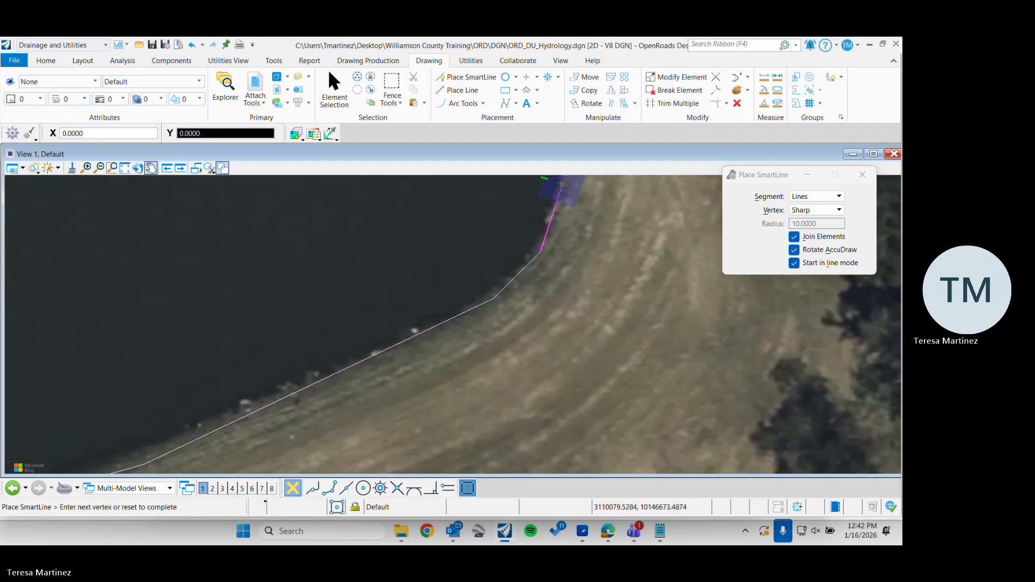
pyautogui.moveTo(562, 187); pyautogui.dragTo(516, 324, button='middle')
pyautogui.click(532, 270)
pyautogui.click(508, 201)
pyautogui.rightClick(426, 183)
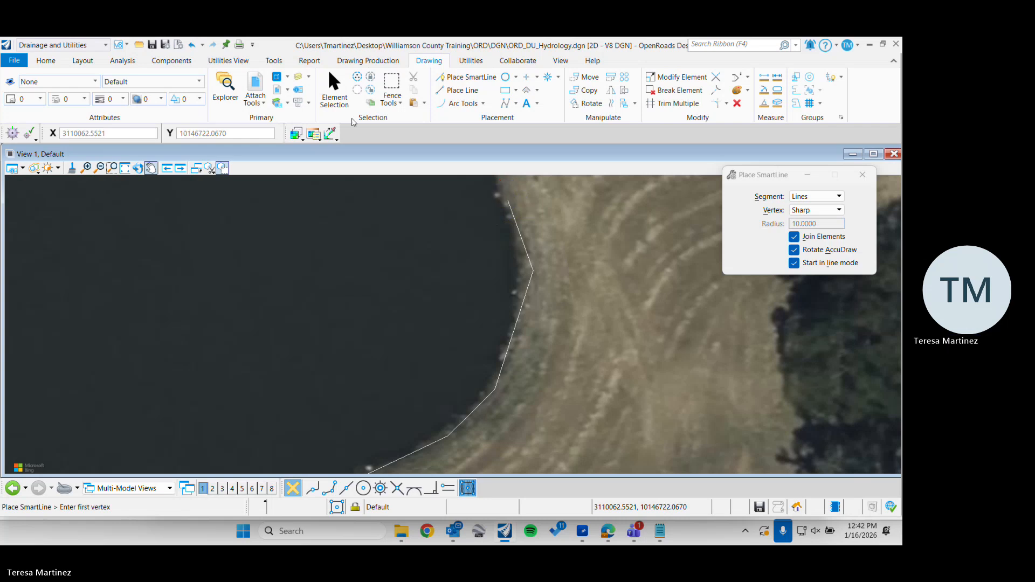
# Delete the partial SmartLine along the pond's southeastern shoreline
pyautogui.click(344, 102)
pyautogui.scroll(-4, 446, 191)
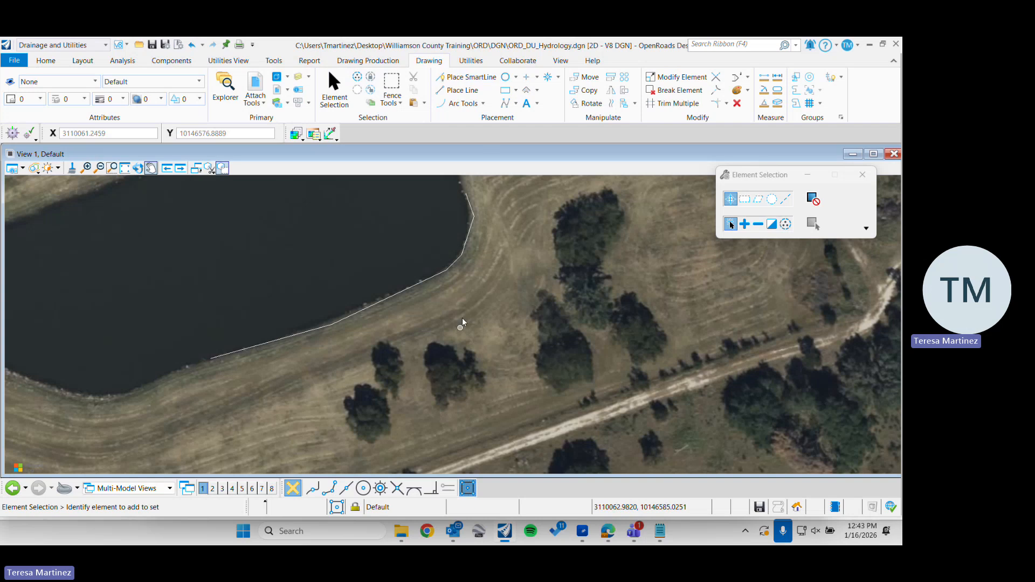
pyautogui.click(454, 266)
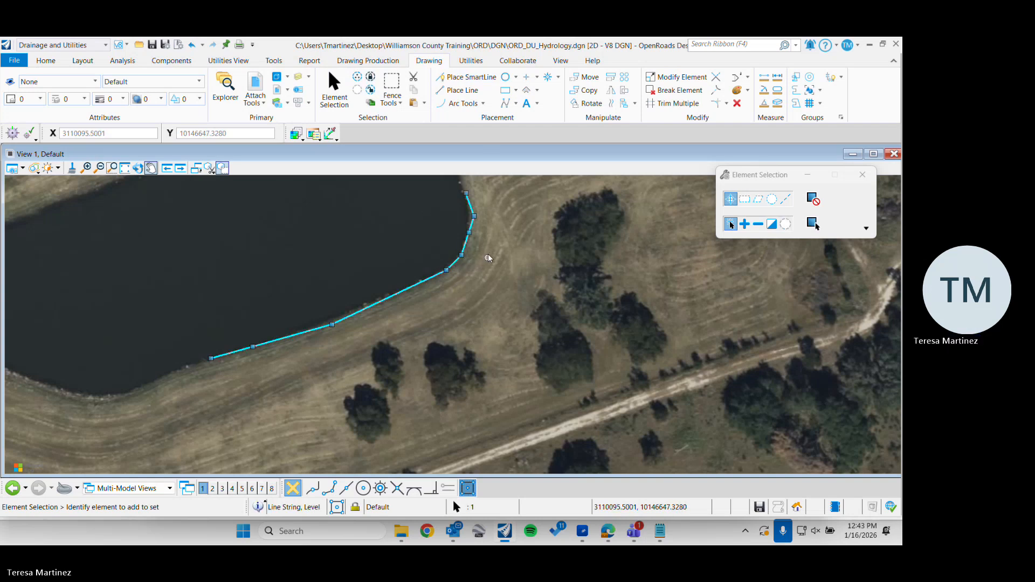
pyautogui.press('Delete')
# Trace the pond's full shoreline with a SmartLine of straight, sharp-vertex segments and close it at its starting point as a solid shape
pyautogui.click(483, 79)
pyautogui.scroll(-2, 355, 282)
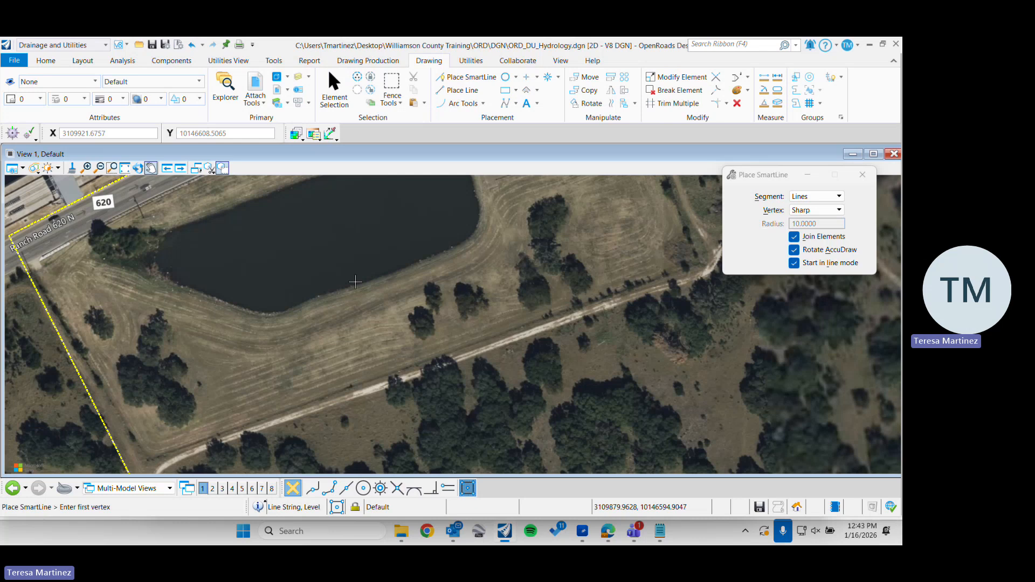
pyautogui.click(330, 292)
pyautogui.click(434, 256)
pyautogui.click(480, 233)
pyautogui.moveTo(500, 216); pyautogui.dragTo(534, 285, button='middle')
pyautogui.click(507, 252)
pyautogui.click(486, 204)
pyautogui.click(452, 202)
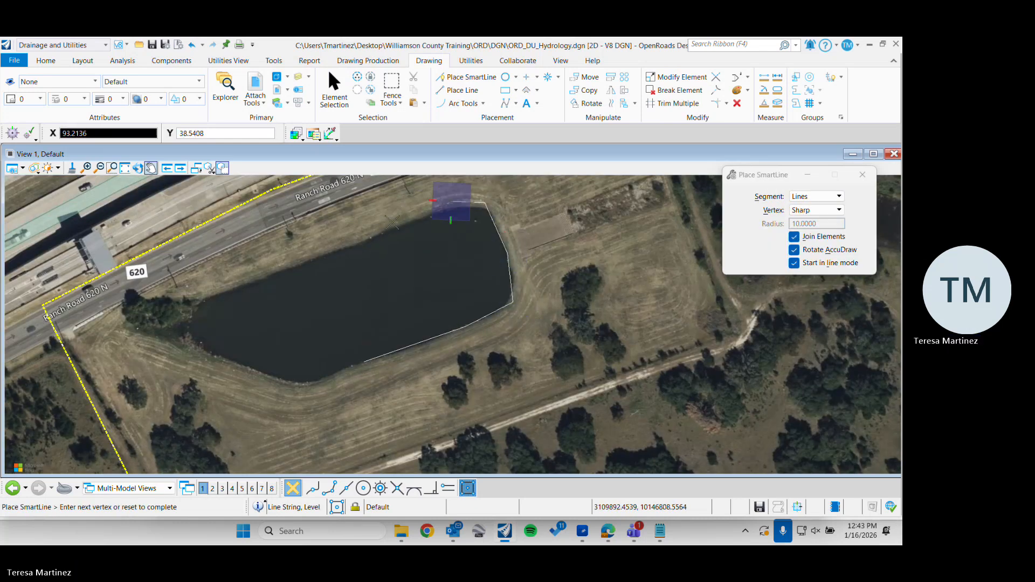
pyautogui.click(392, 222)
pyautogui.click(197, 301)
pyautogui.click(185, 337)
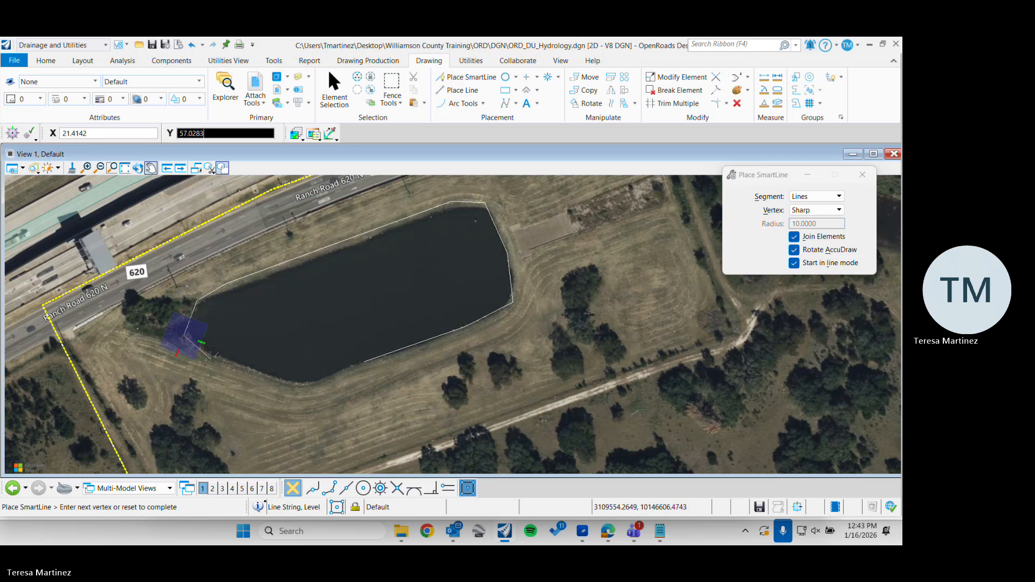
pyautogui.click(305, 384)
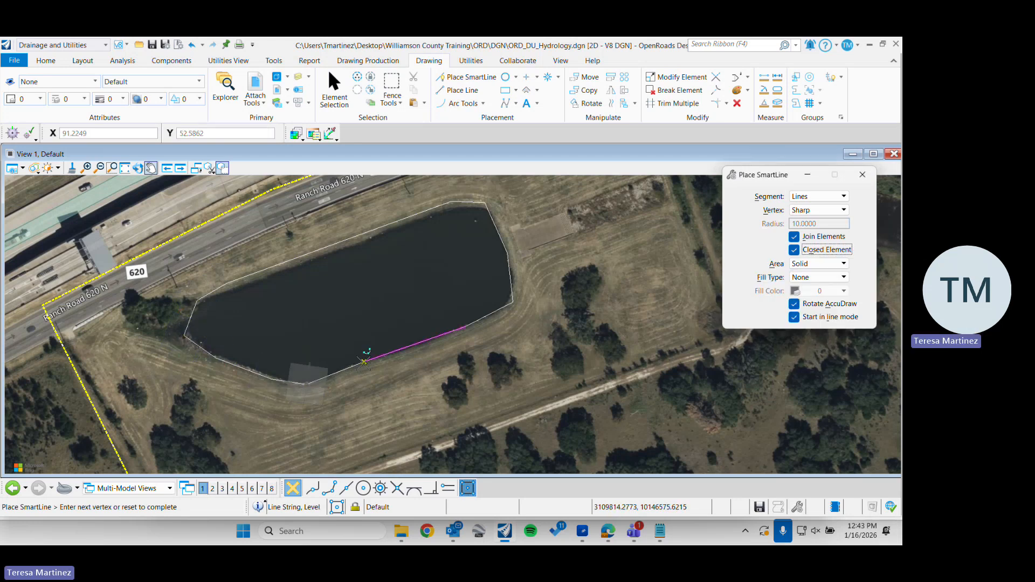
pyautogui.click(364, 362)
pyautogui.click(335, 88)
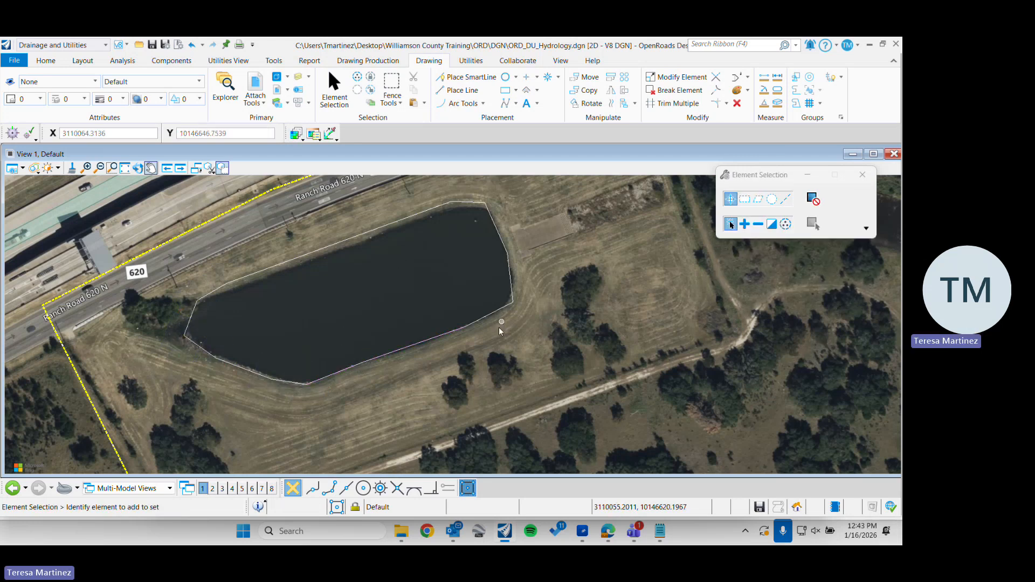
# Start a new SmartLine near the pond shape's southern corner and save the drawing with its utility projects
pyautogui.click(468, 77)
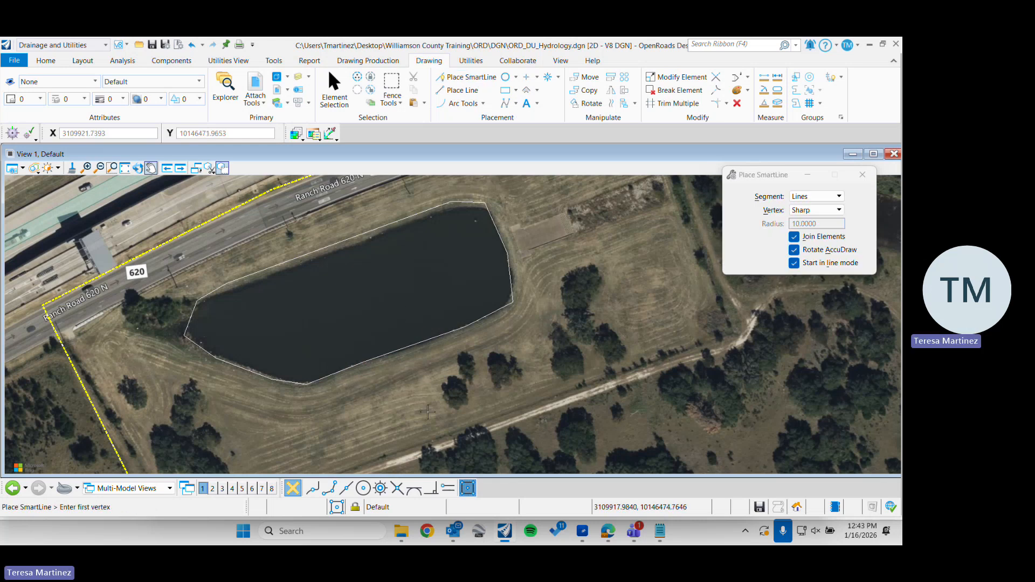
pyautogui.moveTo(414, 397); pyautogui.dragTo(386, 319, button='middle')
pyautogui.scroll(3, 271, 305)
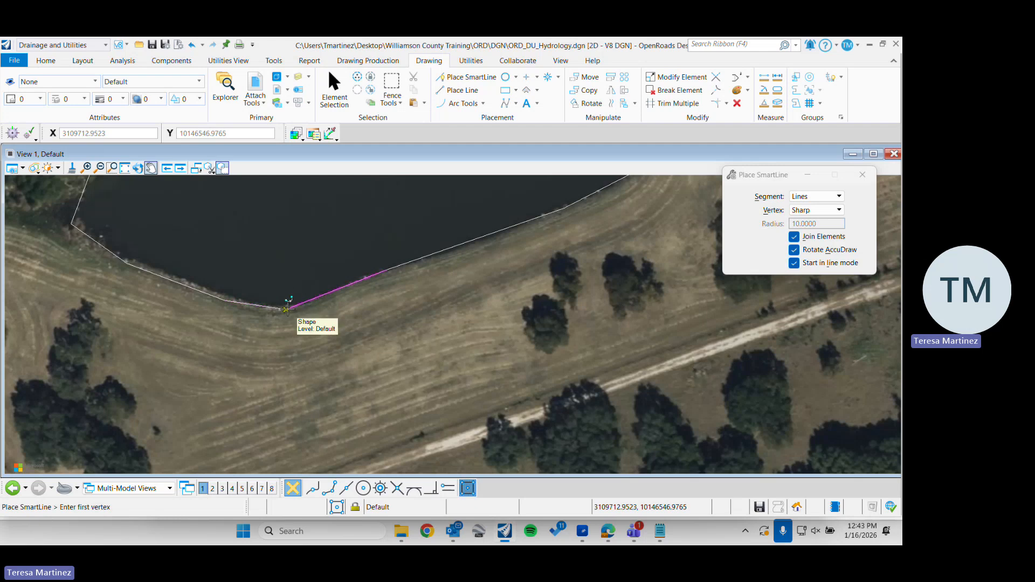
pyautogui.scroll(4, 286, 309)
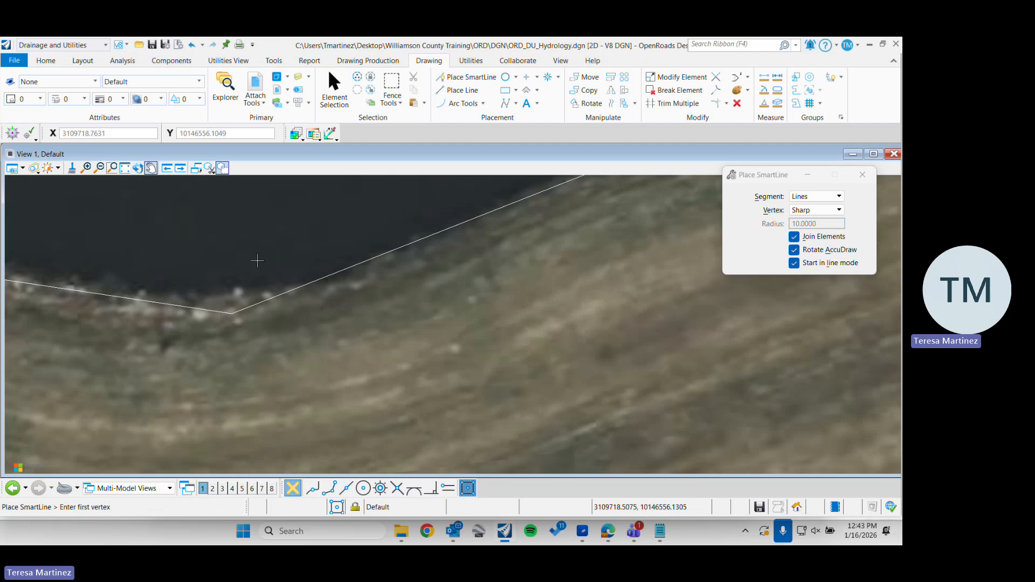
pyautogui.scroll(-2, 261, 270)
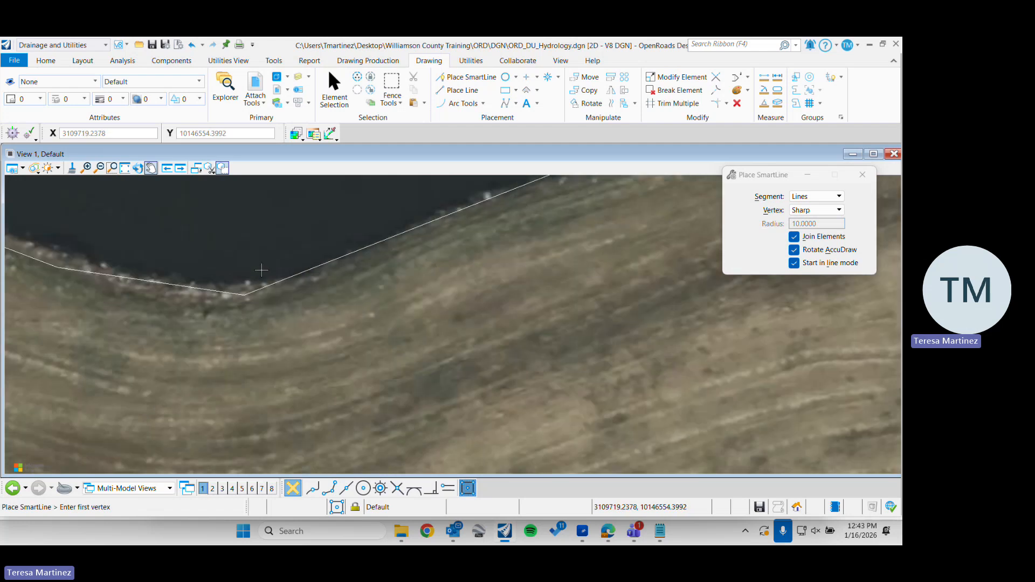
pyautogui.hotkey('ctrl', 's')
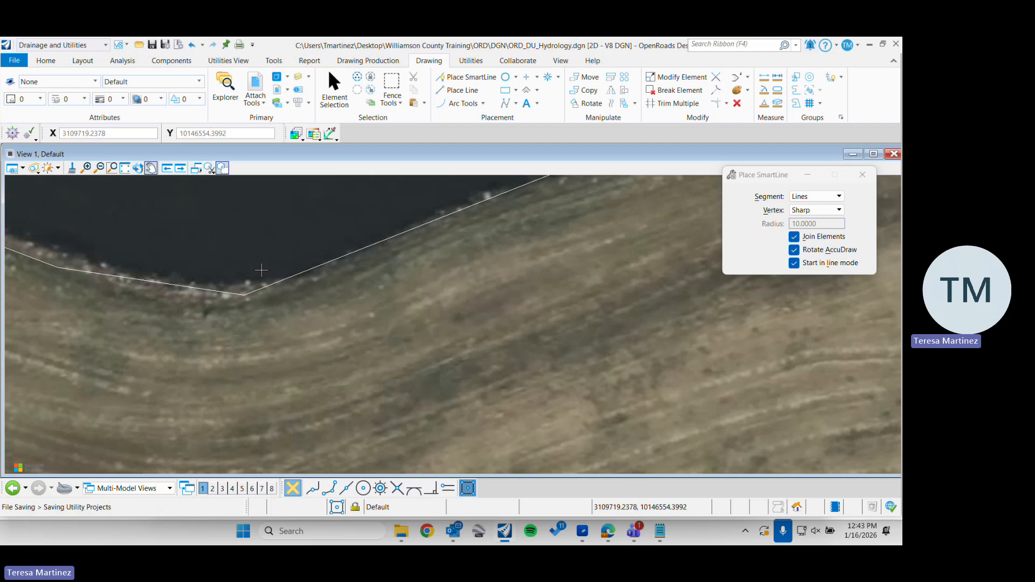
# Draw SmartLine segments from the pond shape's southern corner northeastward along its southern edge
pyautogui.click(243, 294)
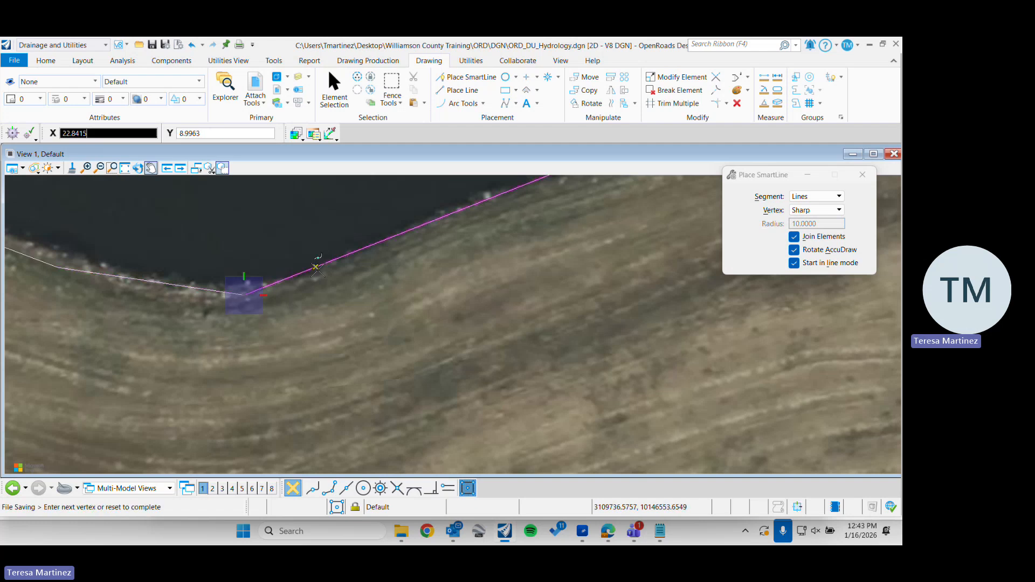
pyautogui.click(319, 261)
pyautogui.click(404, 225)
pyautogui.click(473, 203)
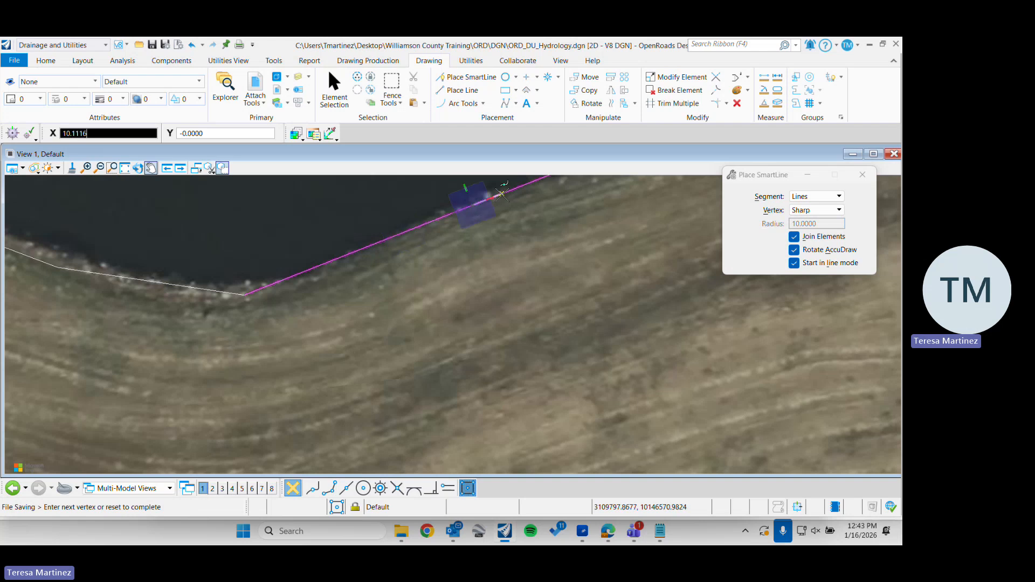
pyautogui.click(501, 194)
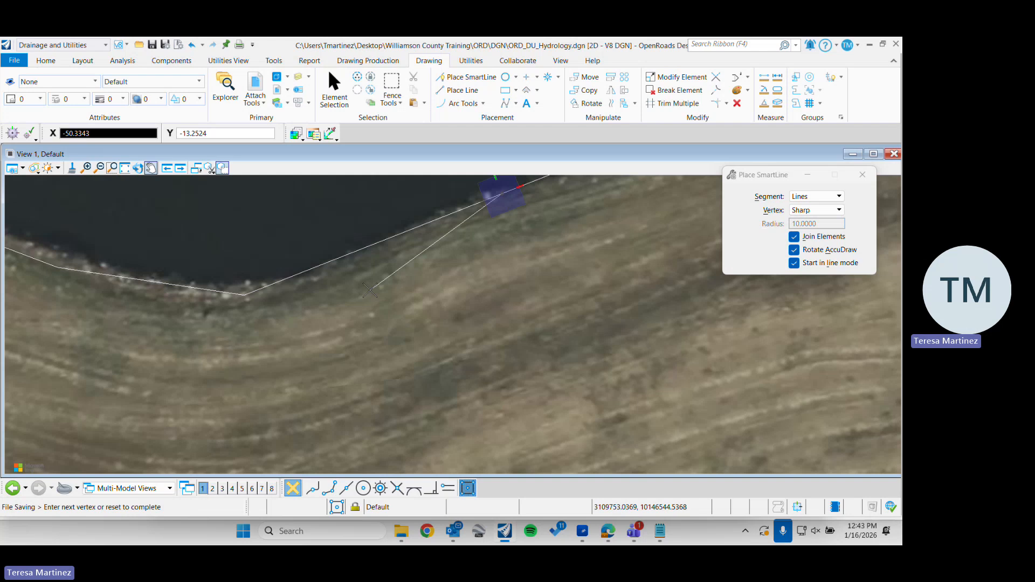
# Delete the partial SmartLine along the pond's southern edge together with the existing pond outline shape
pyautogui.scroll(-5, 370, 290)
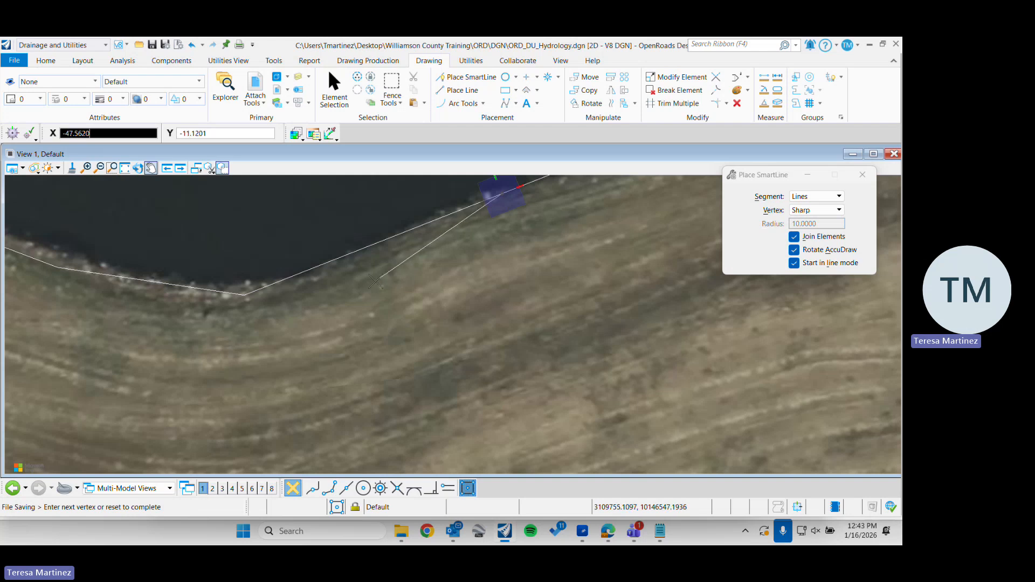
pyautogui.click(336, 110)
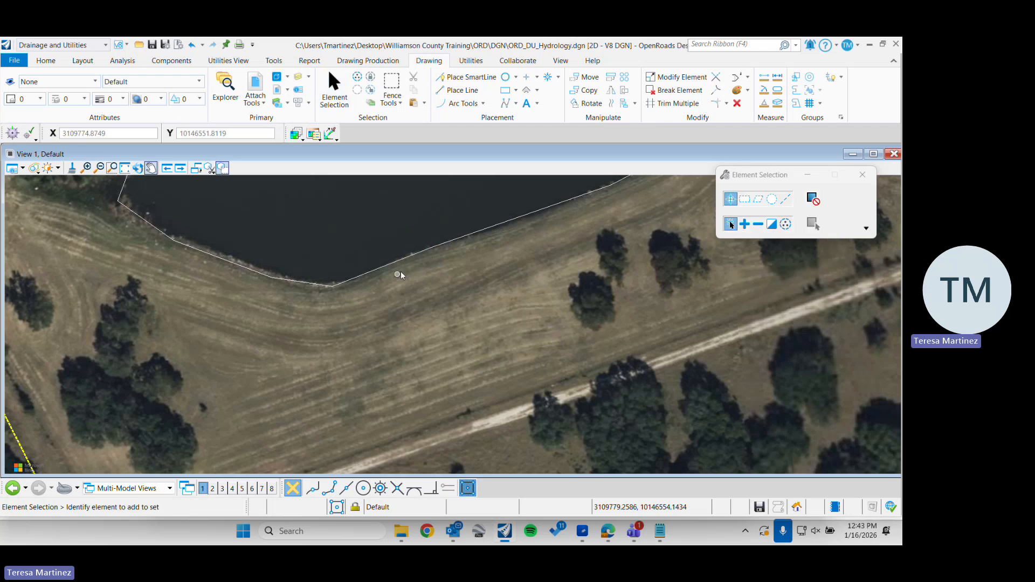
pyautogui.click(391, 263)
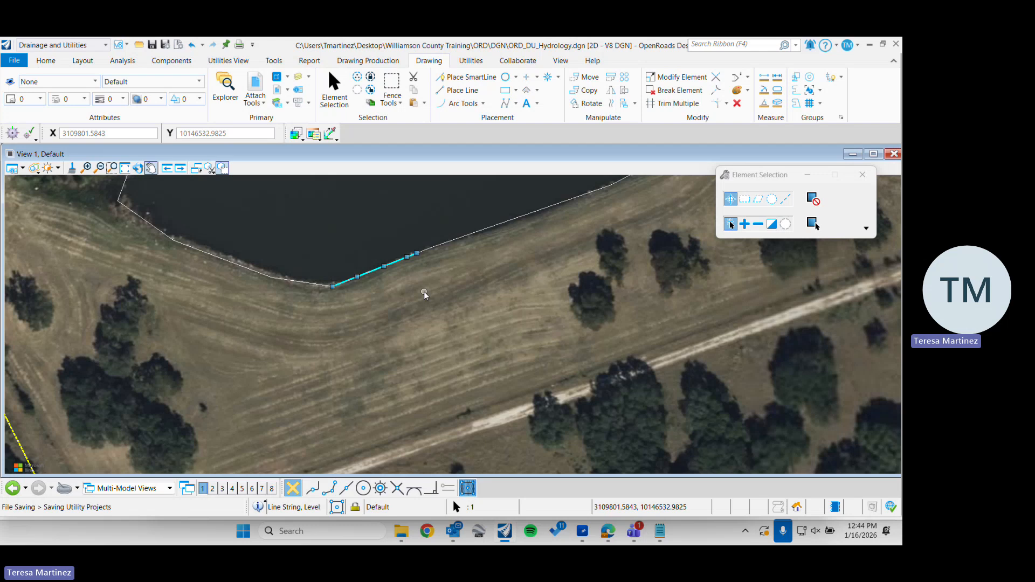
pyautogui.click(445, 249)
pyautogui.scroll(-5, 441, 305)
pyautogui.press('Delete')
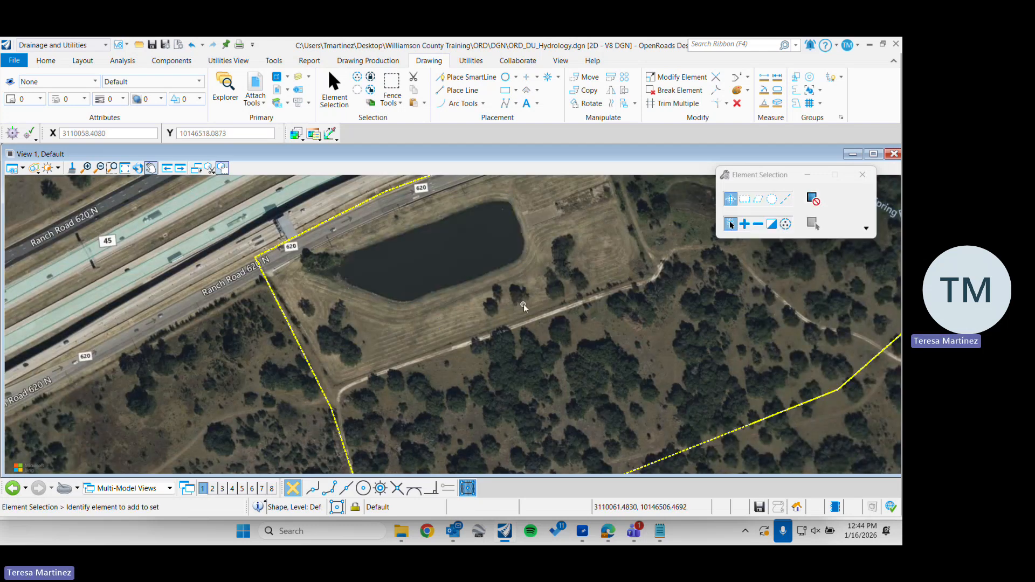
# Draw a closed solid SmartLine shape with six sharp vertices loosely around the whole catchment, starting on the highway northwest of it
pyautogui.moveTo(522, 305); pyautogui.dragTo(348, 324, button='middle')
pyautogui.scroll(-3, 347, 324)
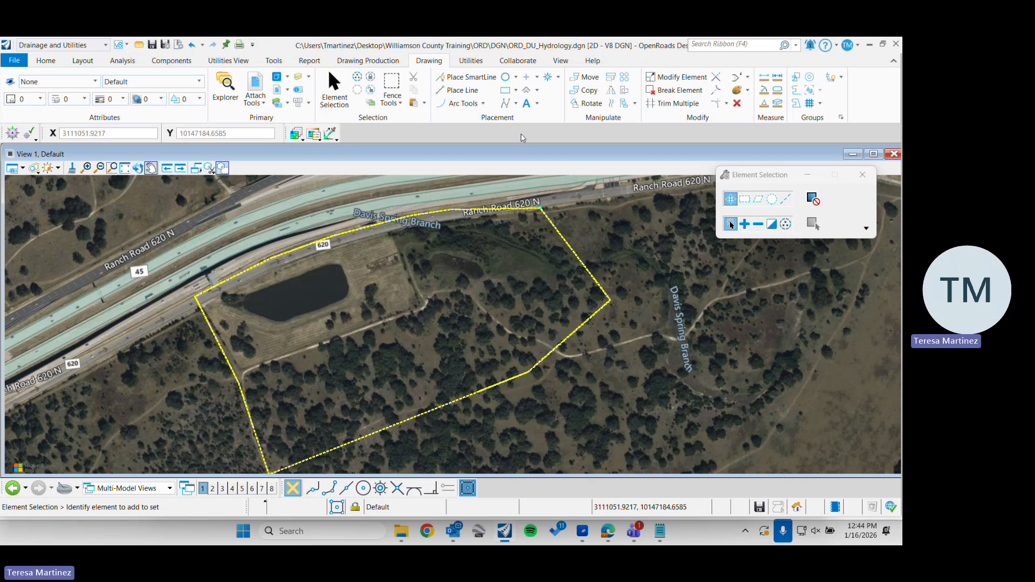
pyautogui.click(466, 77)
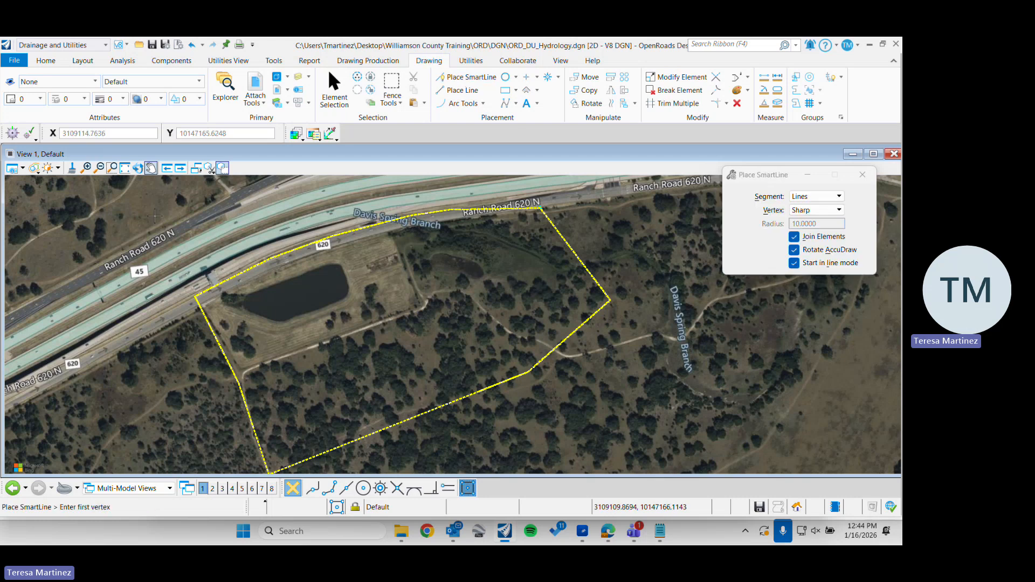
pyautogui.click(167, 248)
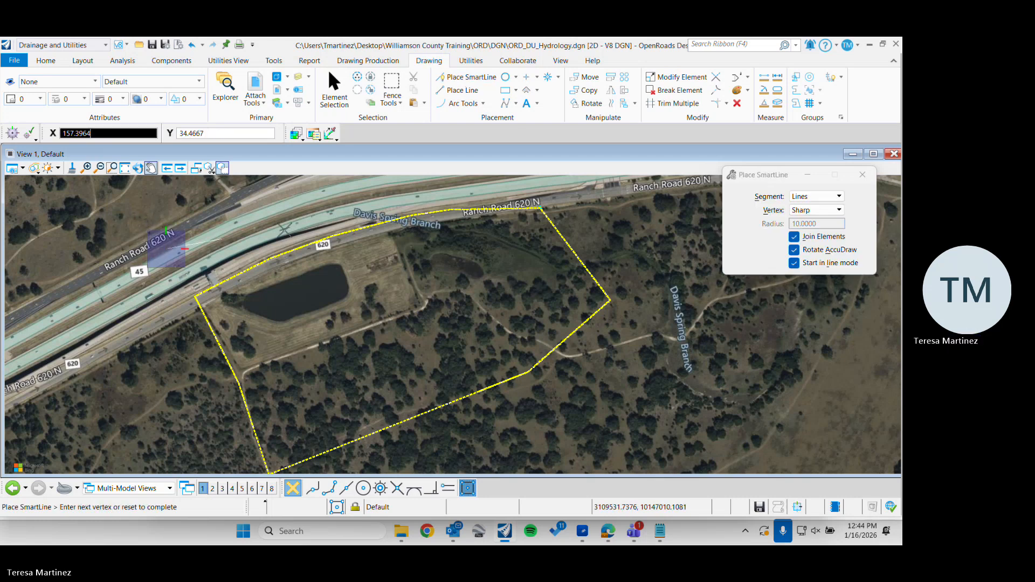
pyautogui.click(571, 184)
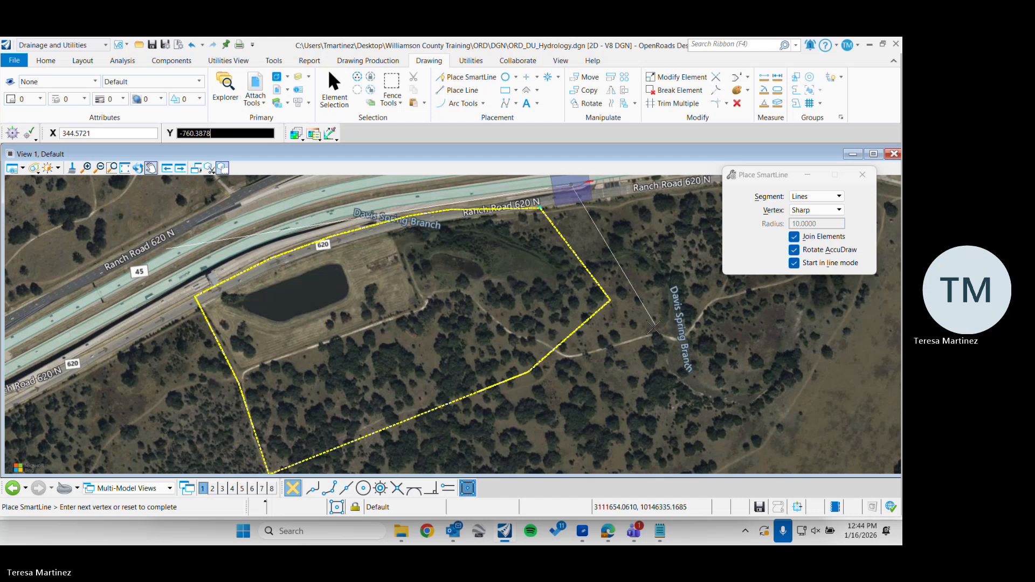
pyautogui.click(653, 327)
pyautogui.click(474, 428)
pyautogui.scroll(-2, 478, 371)
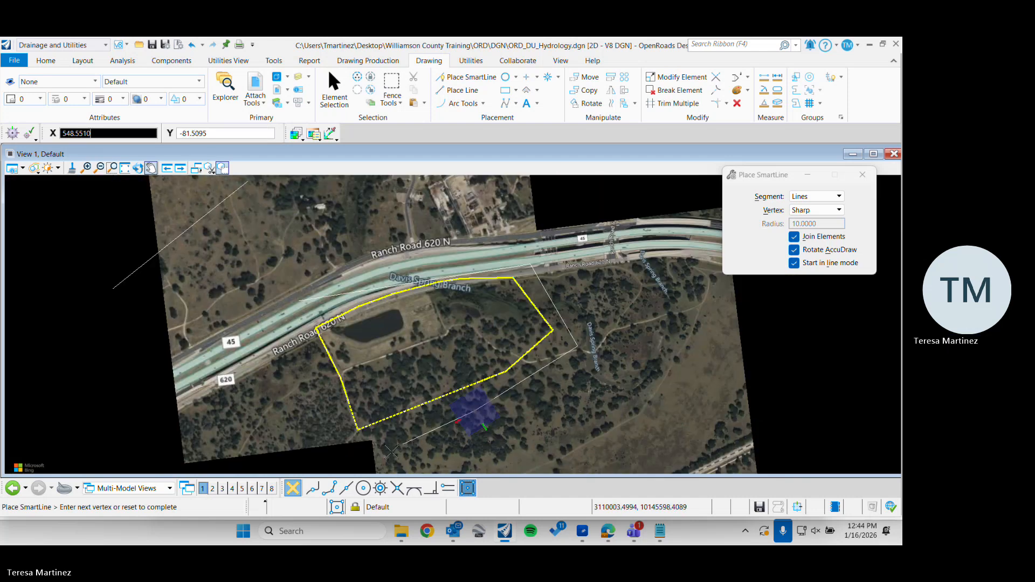
pyautogui.click(350, 450)
pyautogui.click(292, 330)
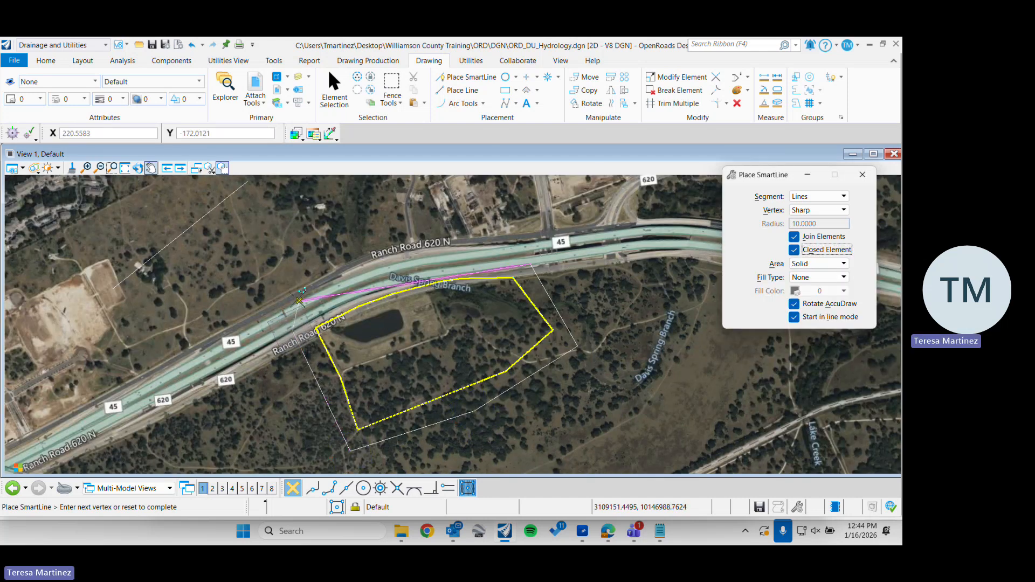
pyautogui.click(299, 300)
# Select the shape enclosing the catchment to check that it is one closed element, and clear the selection
pyautogui.click(335, 89)
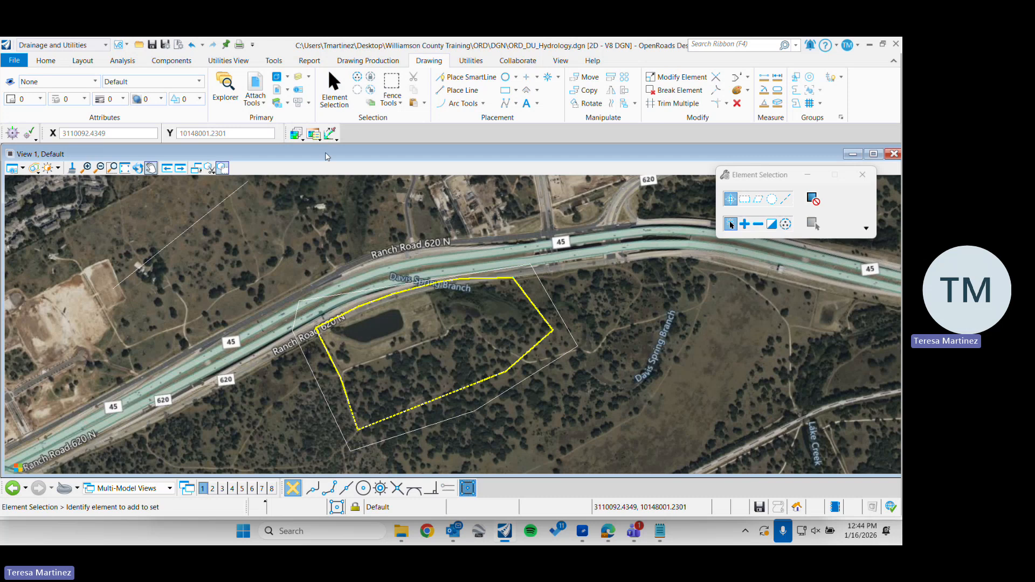
pyautogui.click(299, 345)
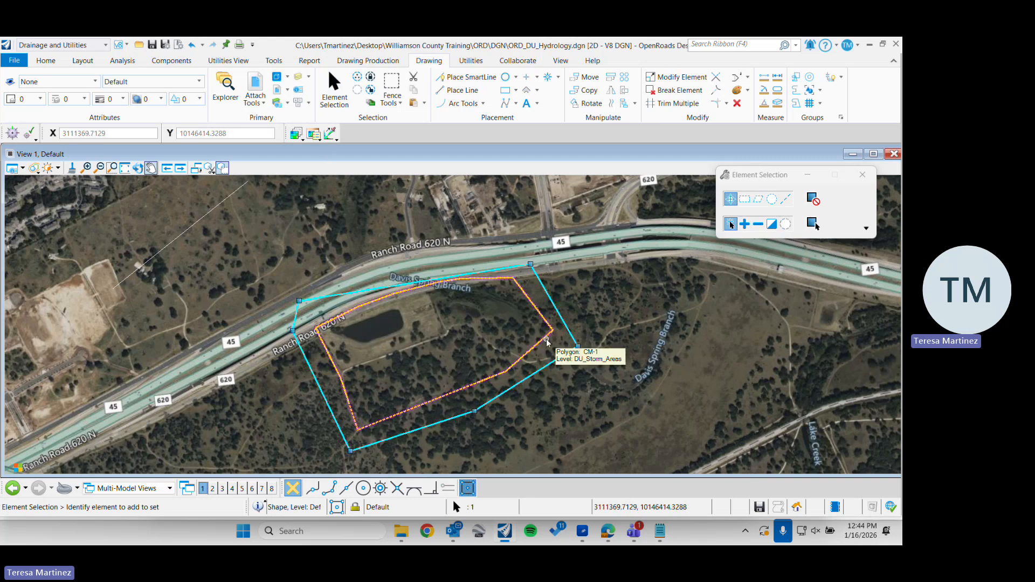
pyautogui.click(466, 324)
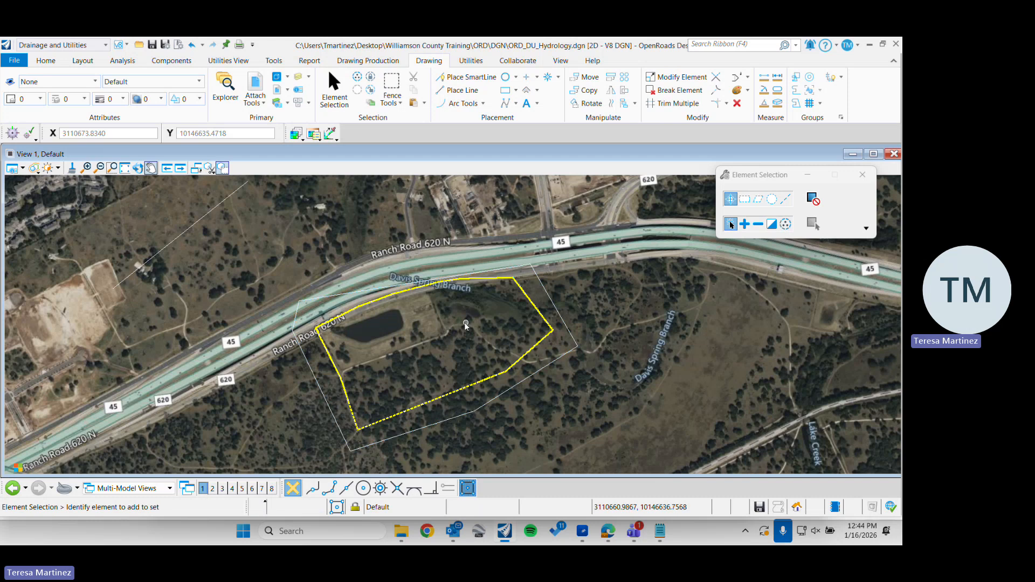
# Trace the large pond's shoreline counterclockwise from its southern corner with straight, sharp-vertex SmartLine segments and close it at the starting point
pyautogui.scroll(2, 465, 324)
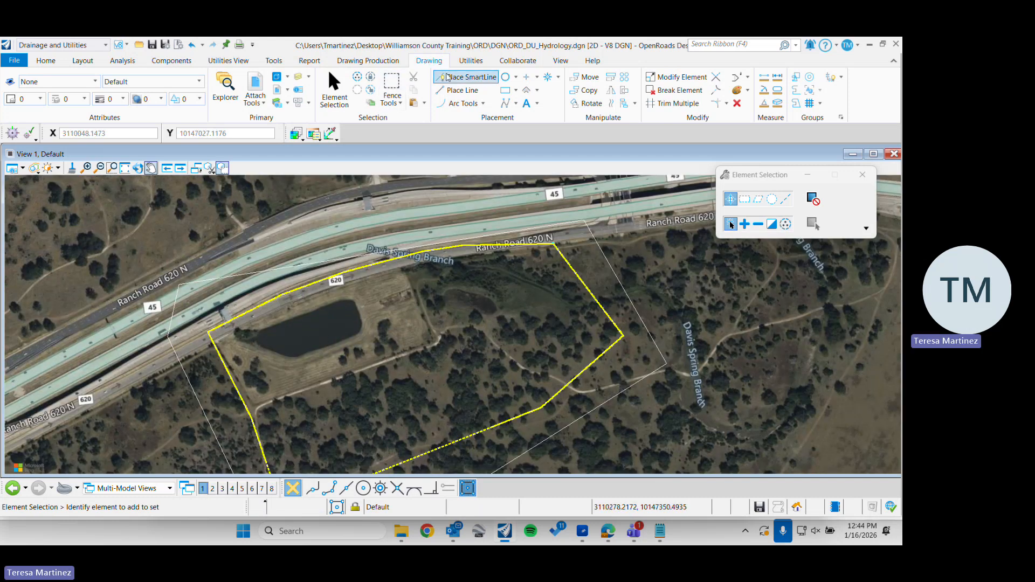
pyautogui.click(468, 76)
pyautogui.scroll(3, 293, 351)
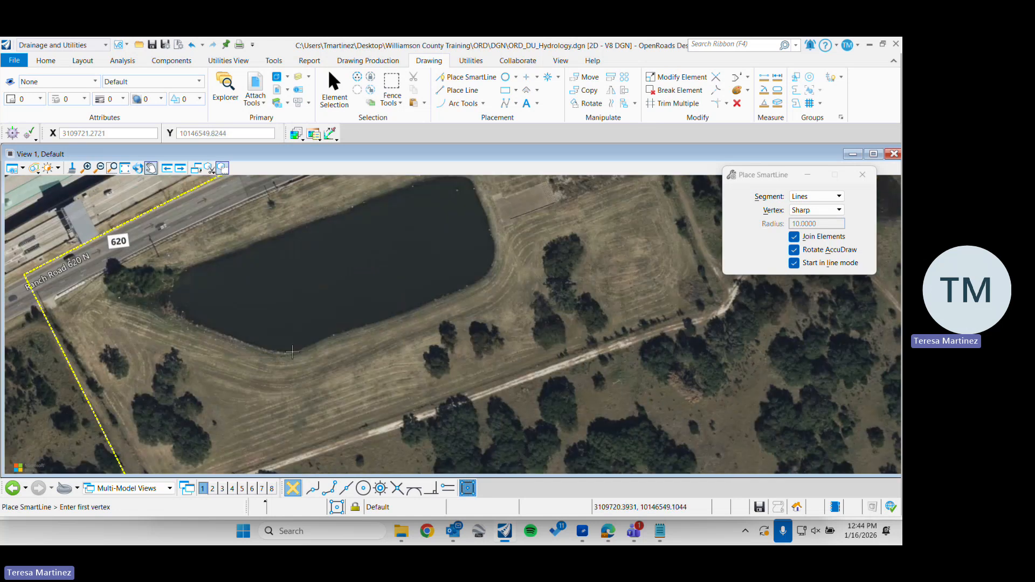
pyautogui.scroll(2, 292, 353)
pyautogui.click(297, 350)
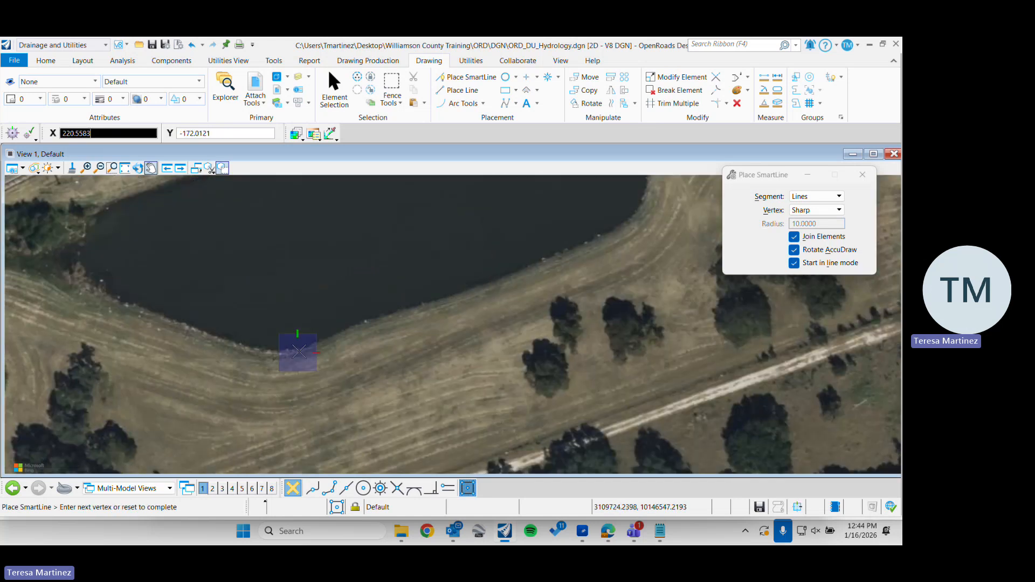
pyautogui.click(349, 325)
pyautogui.click(401, 311)
pyautogui.click(519, 273)
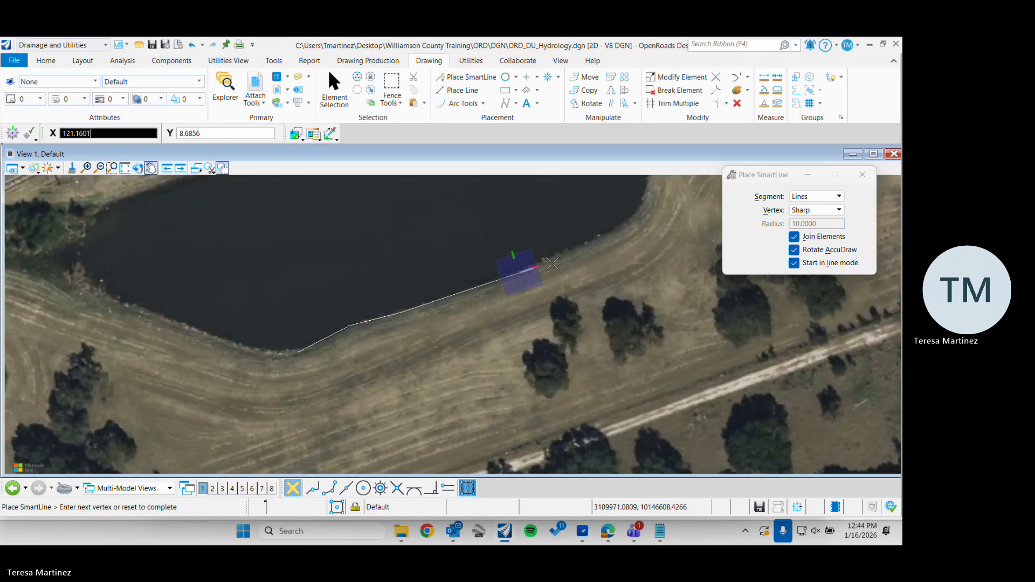
pyautogui.click(605, 237)
pyautogui.moveTo(662, 202); pyautogui.dragTo(640, 335, button='middle')
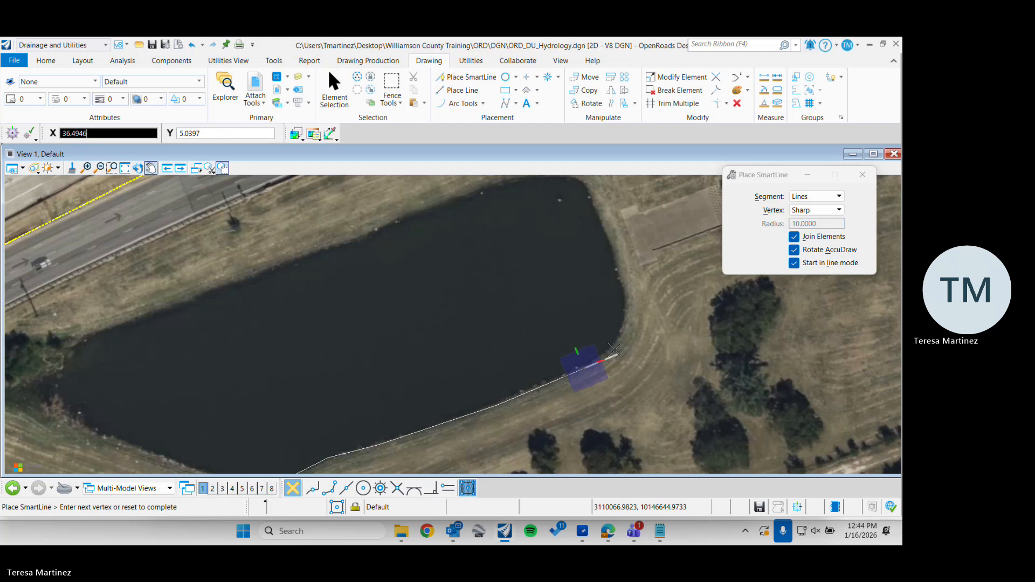
pyautogui.click(617, 354)
pyautogui.click(626, 315)
pyautogui.click(595, 203)
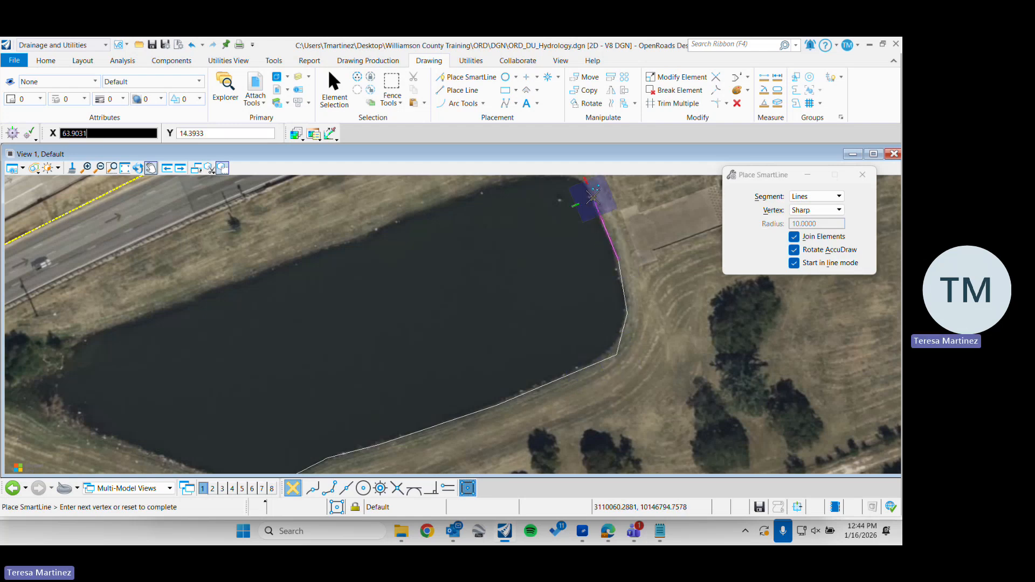
pyautogui.moveTo(595, 203); pyautogui.dragTo(618, 270, button='middle')
pyautogui.click(608, 245)
pyautogui.click(568, 240)
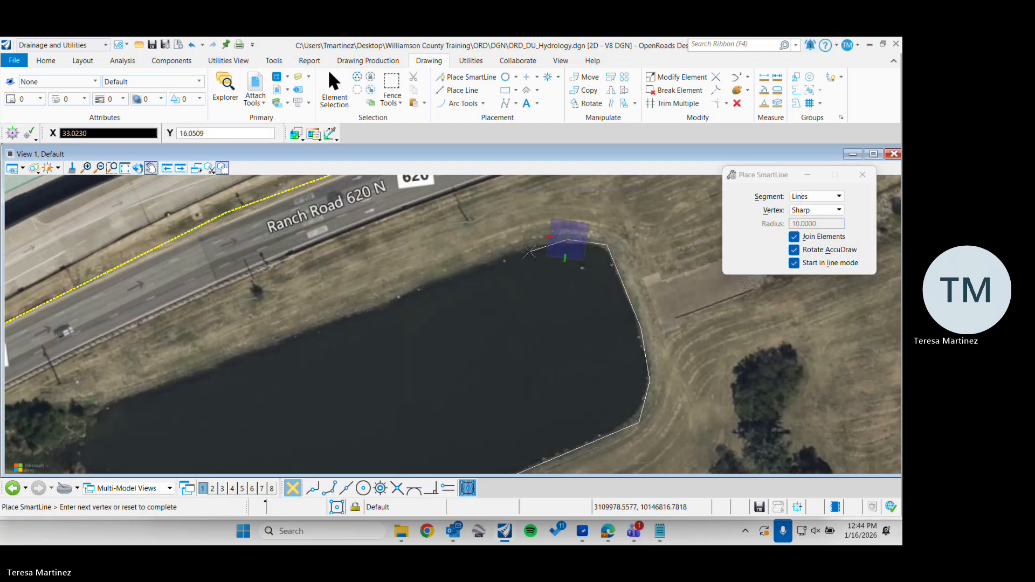
pyautogui.click(518, 251)
pyautogui.click(465, 267)
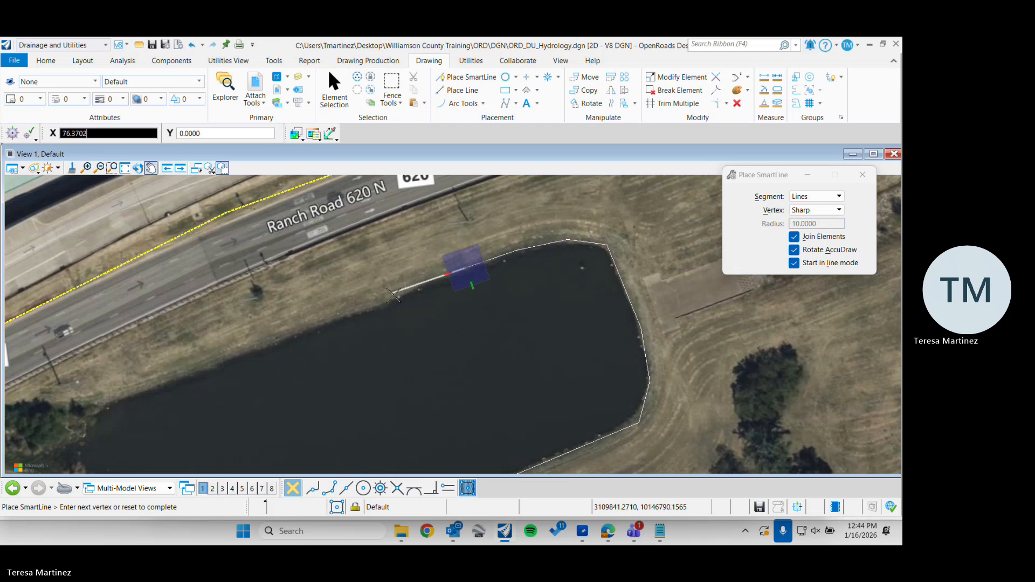
pyautogui.click(424, 281)
pyautogui.click(388, 295)
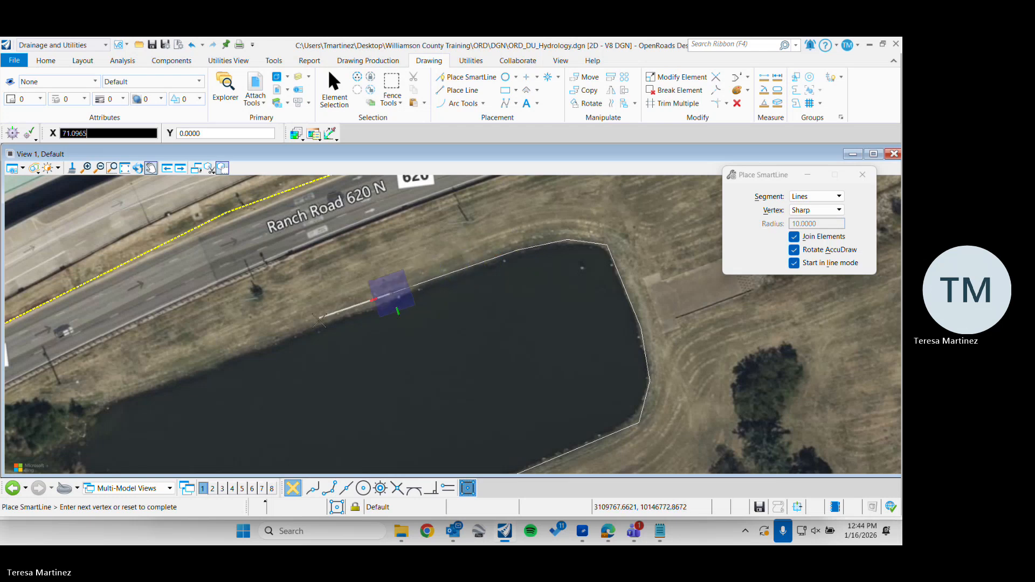
pyautogui.click(310, 331)
pyautogui.click(152, 384)
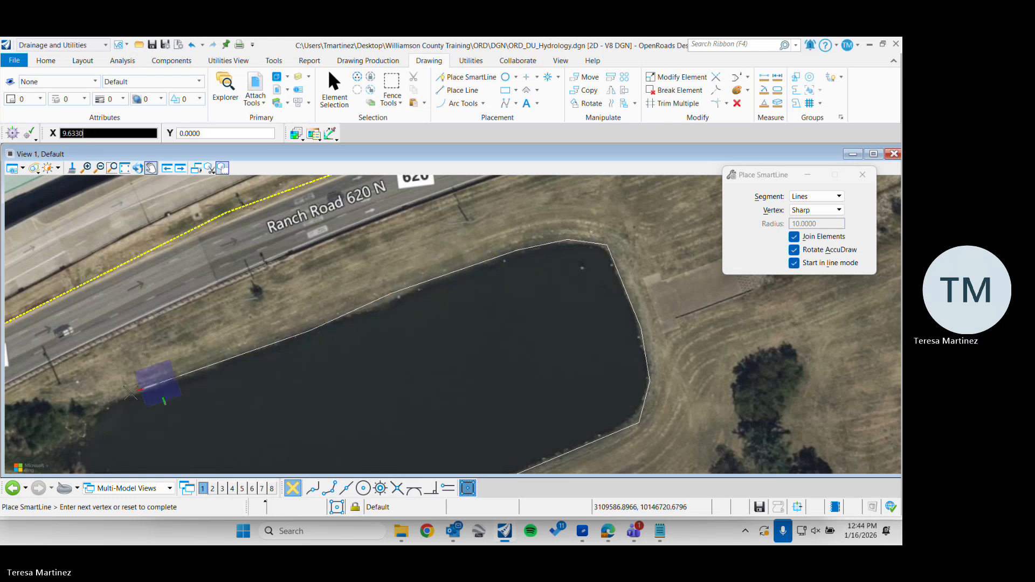
pyautogui.click(104, 401)
pyautogui.moveTo(117, 418); pyautogui.dragTo(217, 249, button='middle')
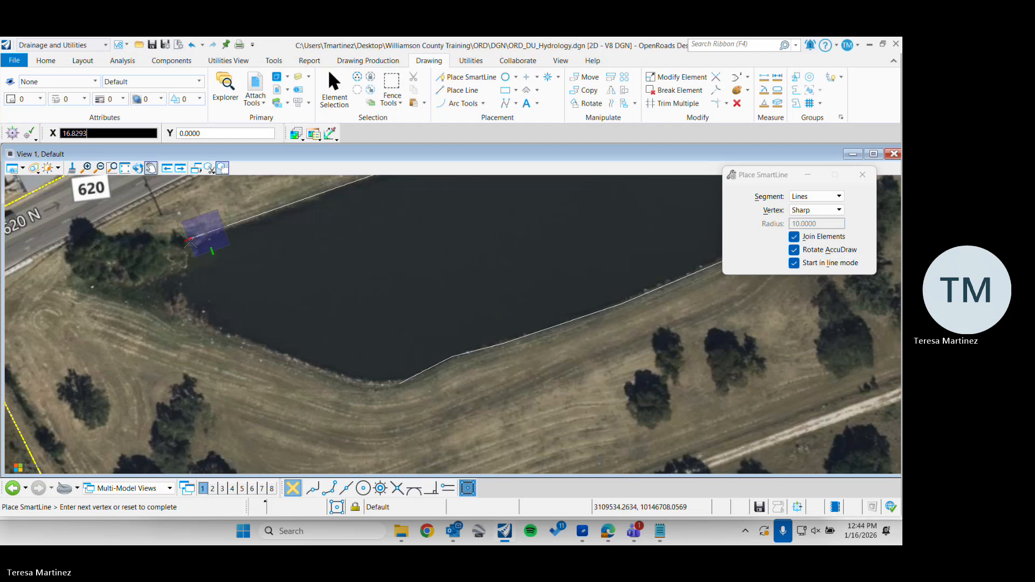
pyautogui.click(187, 254)
pyautogui.click(178, 286)
pyautogui.click(186, 318)
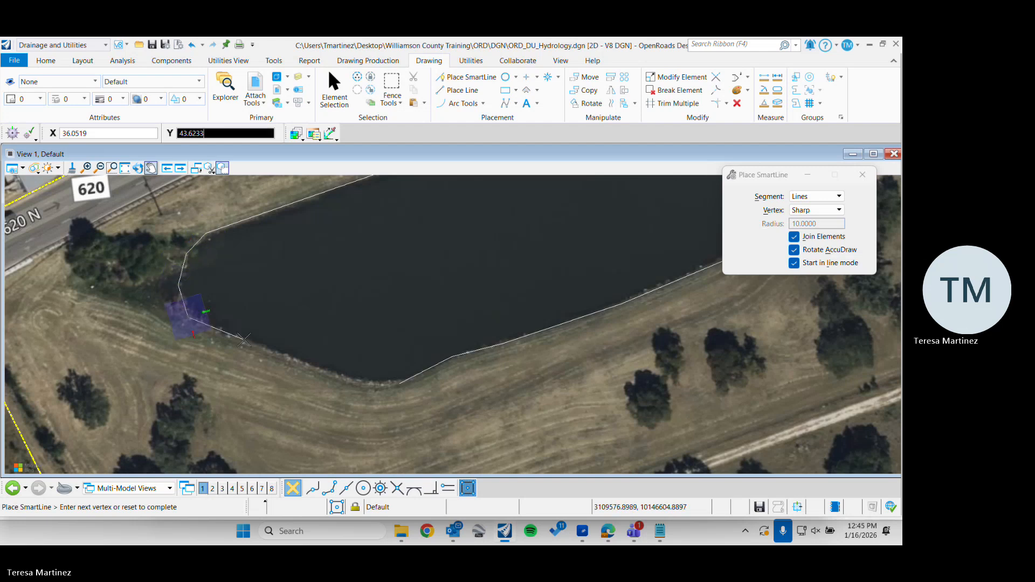
pyautogui.click(249, 341)
pyautogui.click(372, 384)
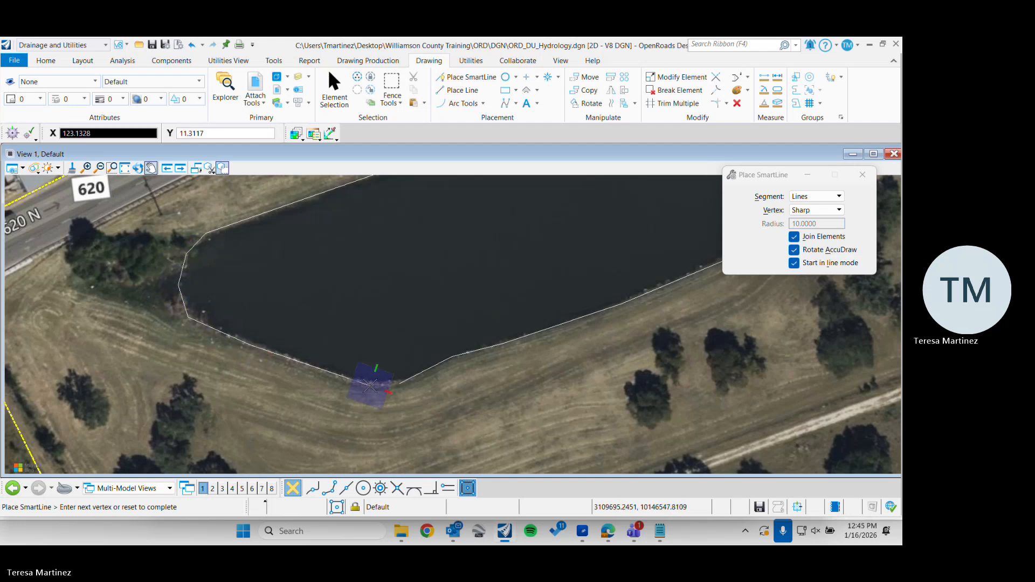
pyautogui.click(396, 385)
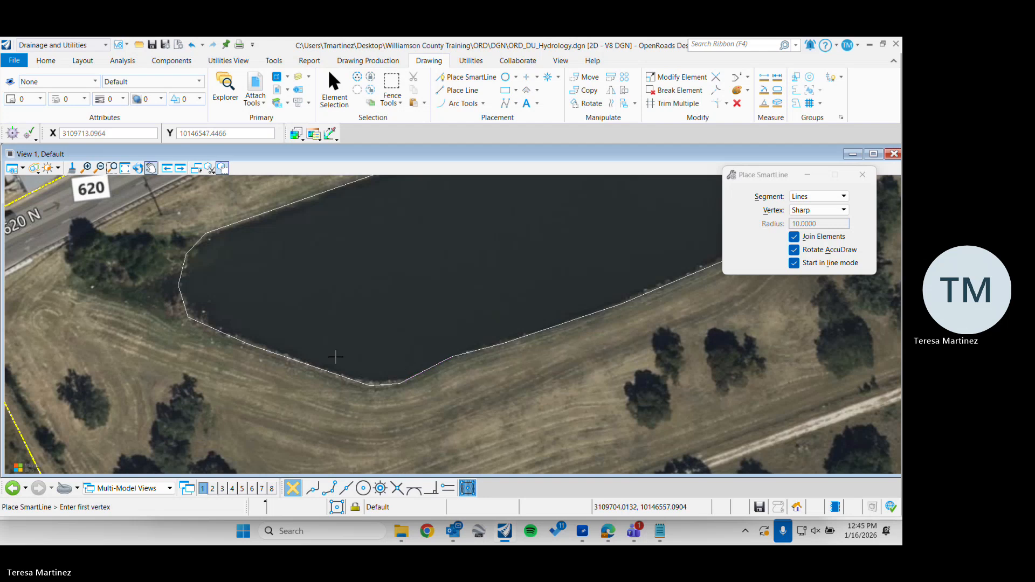
# Trace the smaller pond east of the large one with straight, sharp-vertex SmartLine segments and close it at its starting point
pyautogui.scroll(-5, 211, 277)
pyautogui.moveTo(561, 197); pyautogui.dragTo(432, 310, button='middle')
pyautogui.scroll(5, 432, 308)
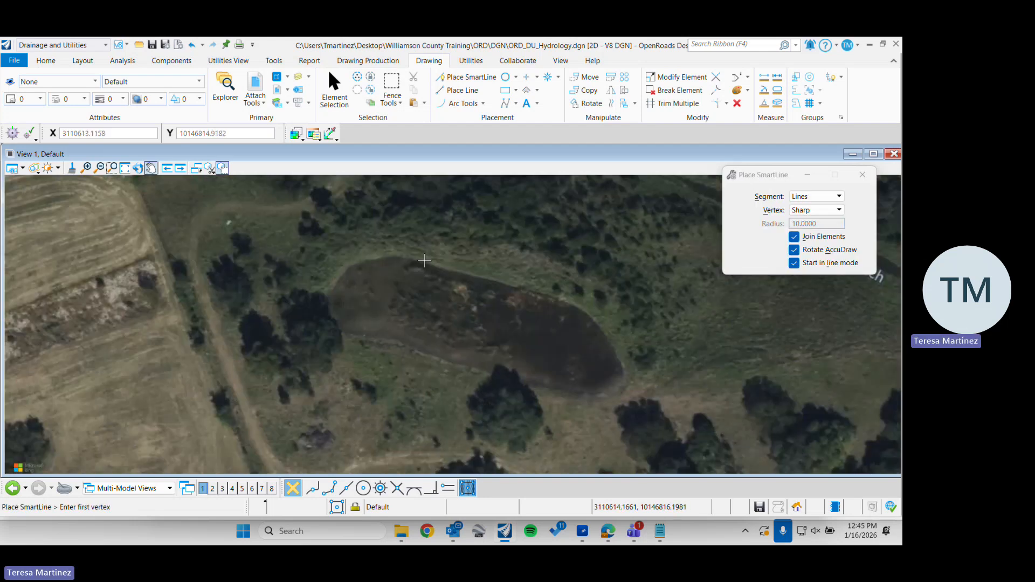
pyautogui.click(426, 261)
pyautogui.click(536, 291)
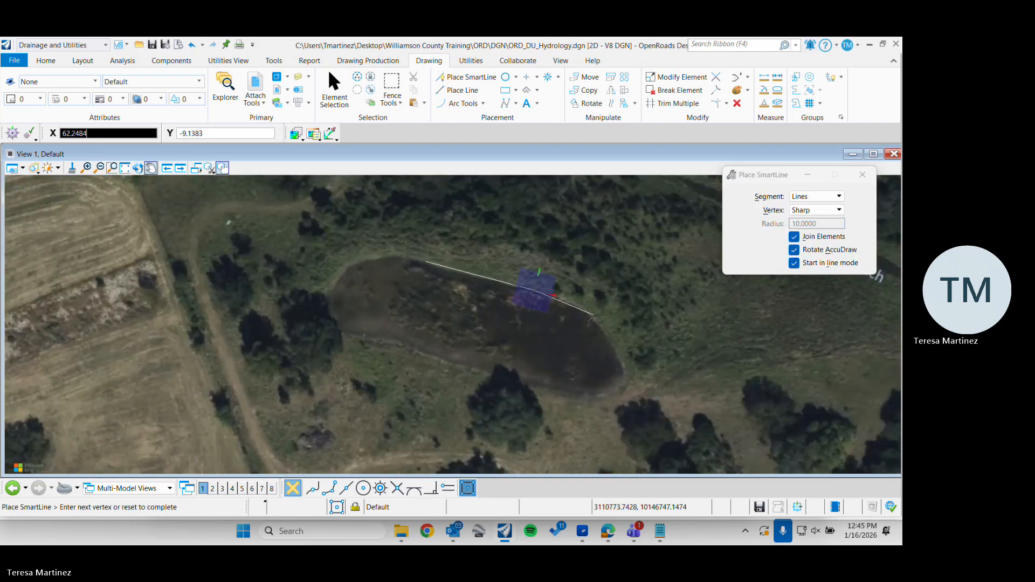
pyautogui.click(594, 314)
pyautogui.click(628, 368)
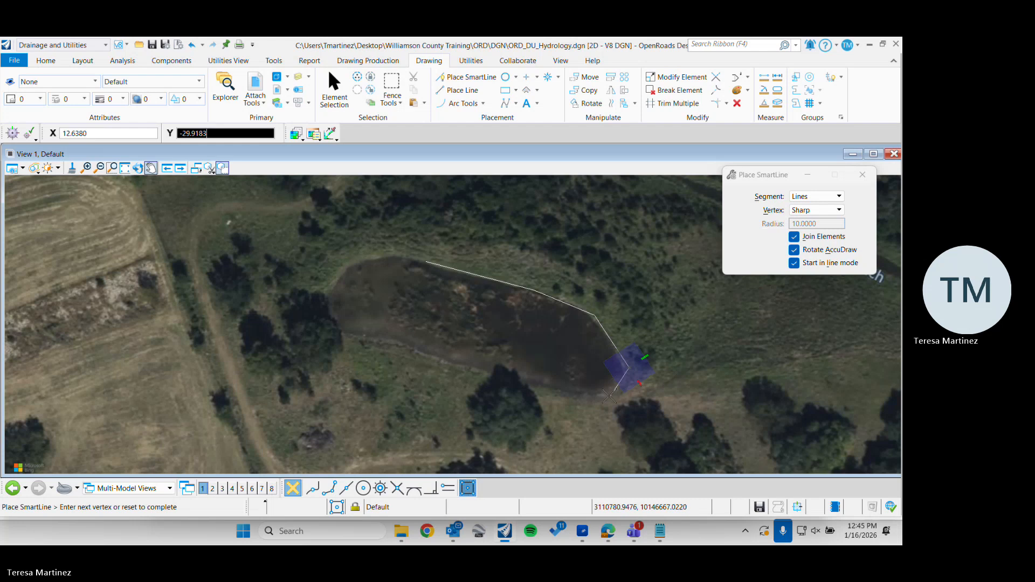
pyautogui.click(609, 395)
pyautogui.click(535, 386)
pyautogui.click(469, 365)
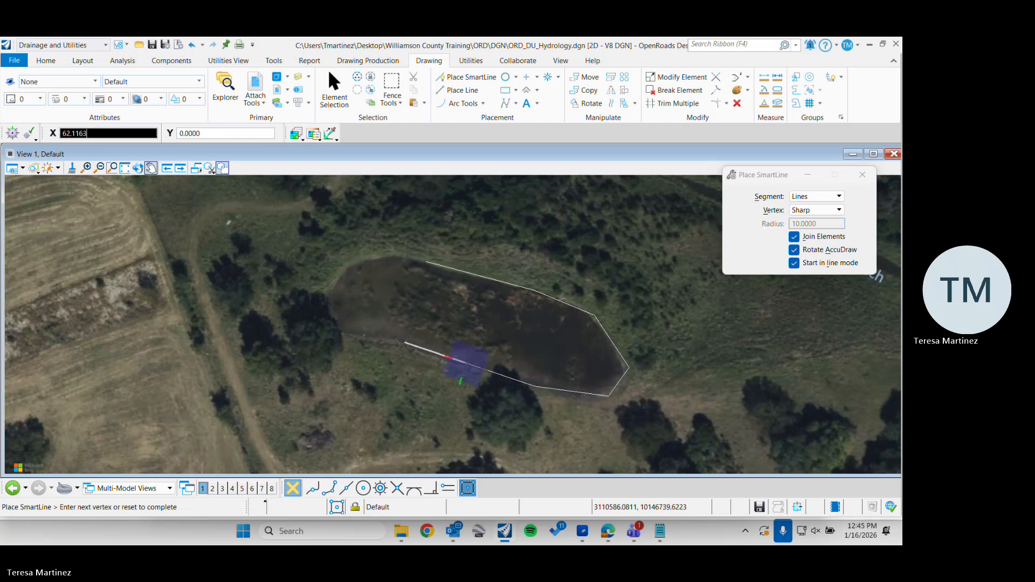
pyautogui.click(395, 345)
pyautogui.click(338, 329)
pyautogui.click(318, 303)
pyautogui.click(338, 273)
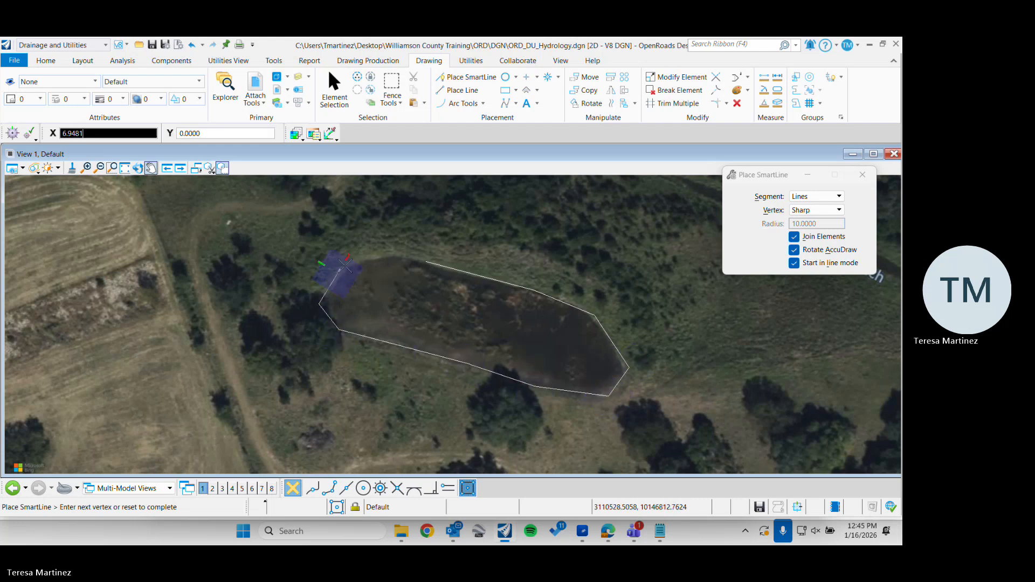
pyautogui.click(376, 252)
pyautogui.click(426, 262)
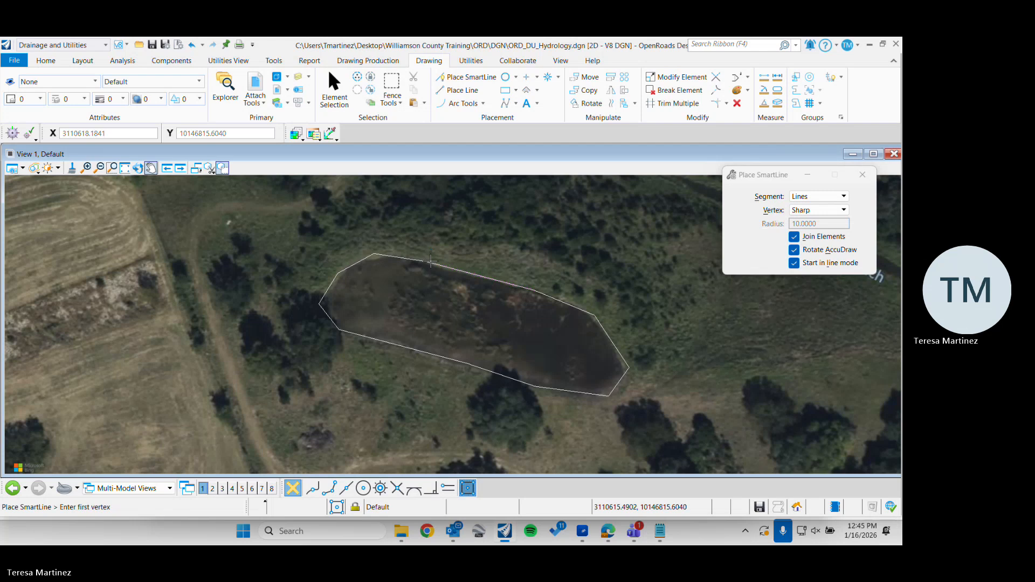
pyautogui.scroll(-3, 499, 227)
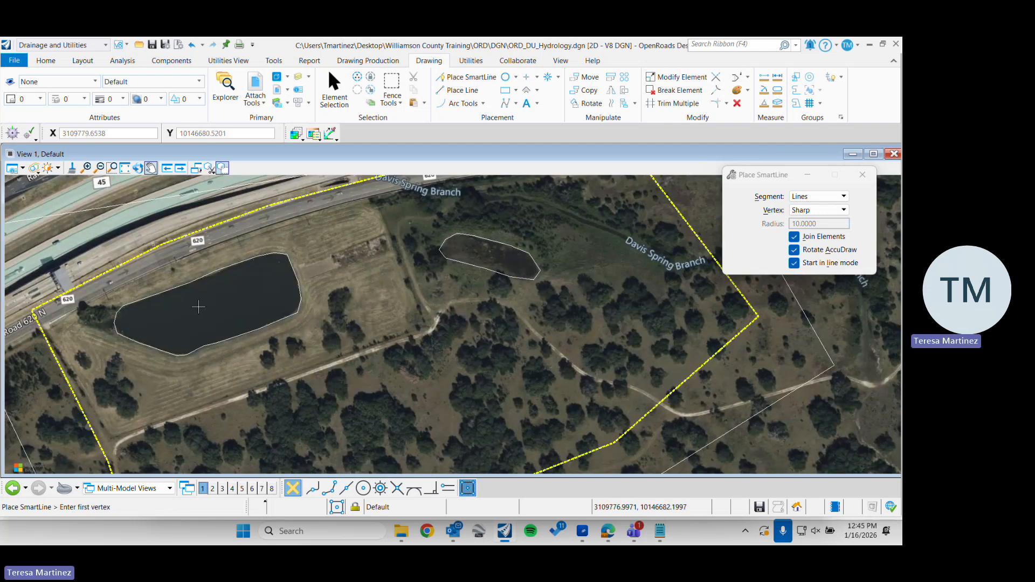
pyautogui.scroll(2, 186, 256)
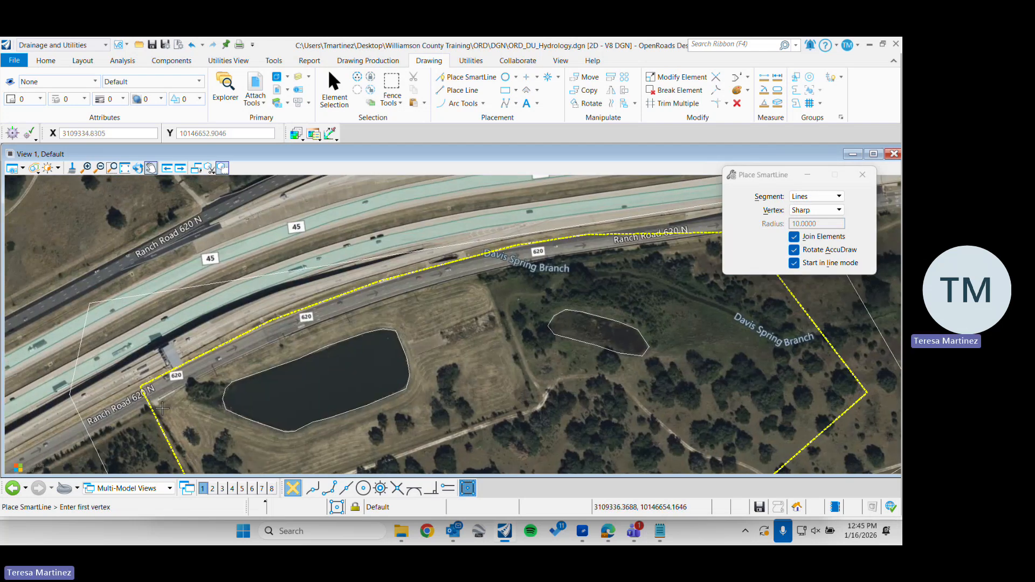
# Start a sharp-vertex SmartLine where the catchment's west boundary crosses Ranch Road 620 N's southern edge, following the small paved notch and guardrail northeastward
pyautogui.scroll(2, 145, 396)
pyautogui.scroll(2, 144, 396)
pyautogui.scroll(-1, 141, 399)
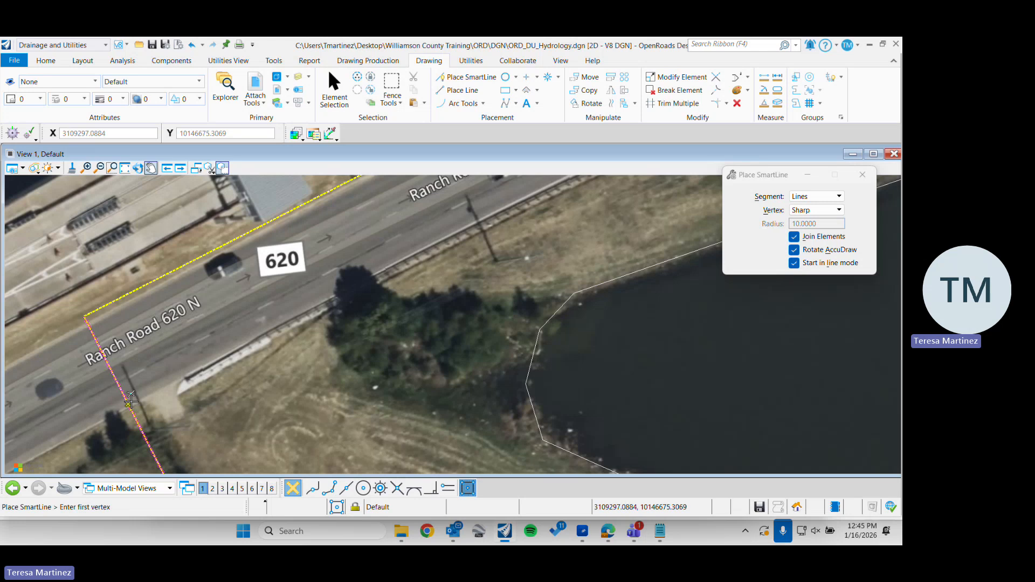
pyautogui.click(132, 403)
pyautogui.click(150, 399)
pyautogui.click(165, 418)
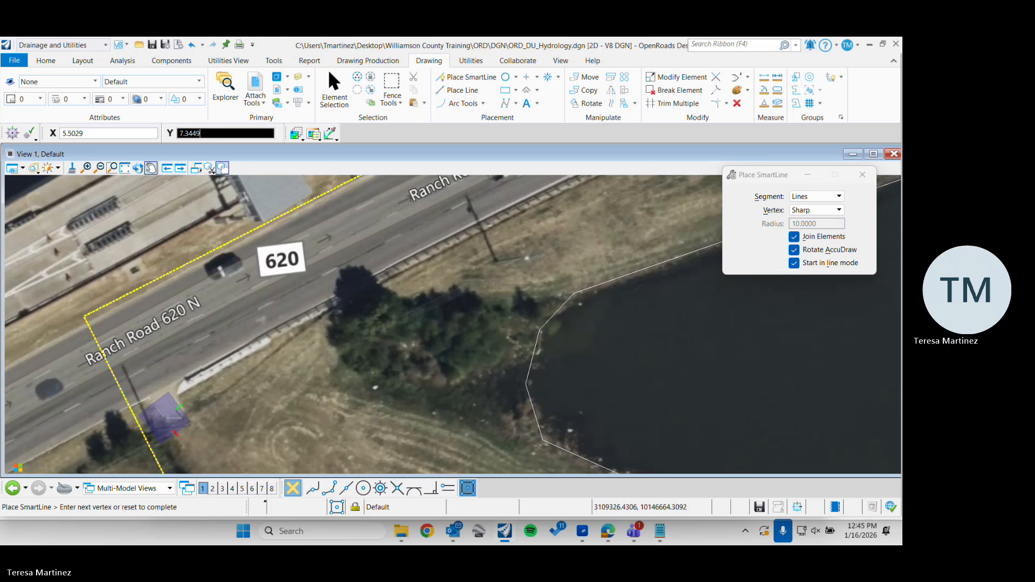
pyautogui.click(185, 415)
pyautogui.click(183, 396)
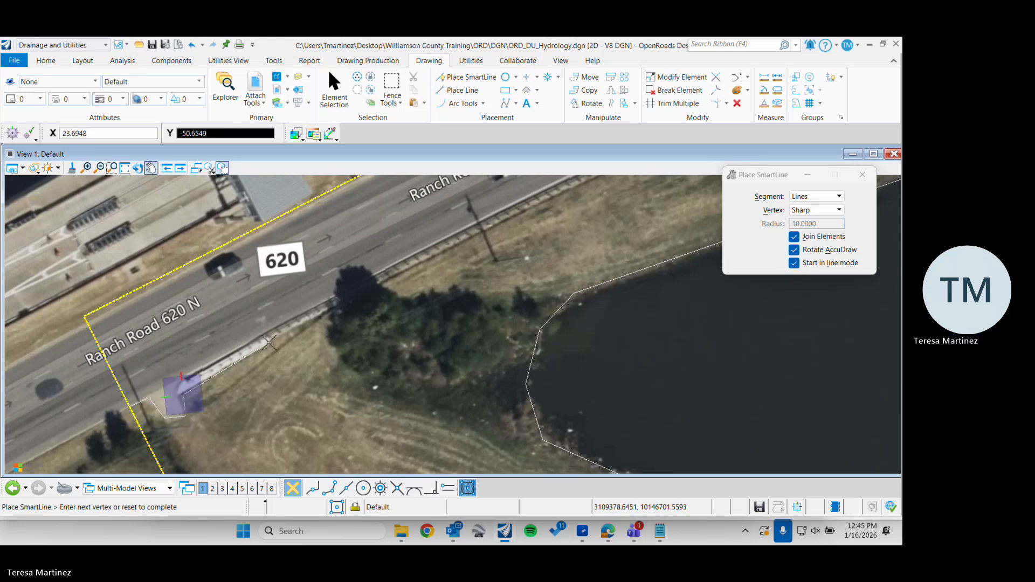
pyautogui.click(269, 343)
pyautogui.click(275, 333)
# Continue the line with straight segments along the road's southern edge, past the large pond towards Davis Spring Branch
pyautogui.moveTo(631, 227); pyautogui.dragTo(361, 405, button='middle')
pyautogui.scroll(-2, 362, 404)
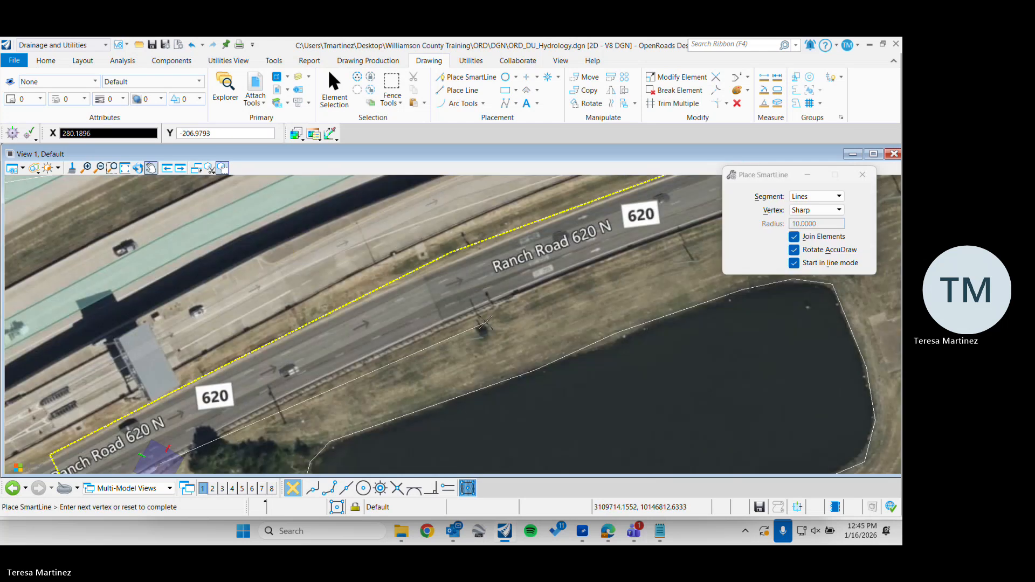
pyautogui.click(373, 356)
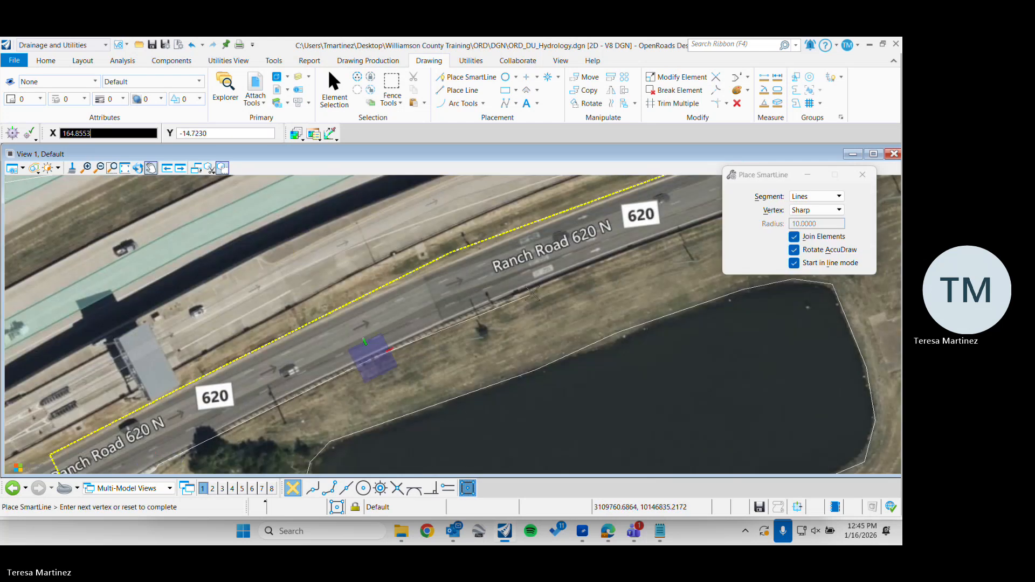
pyautogui.click(534, 289)
pyautogui.moveTo(534, 290); pyautogui.dragTo(273, 405, button='middle')
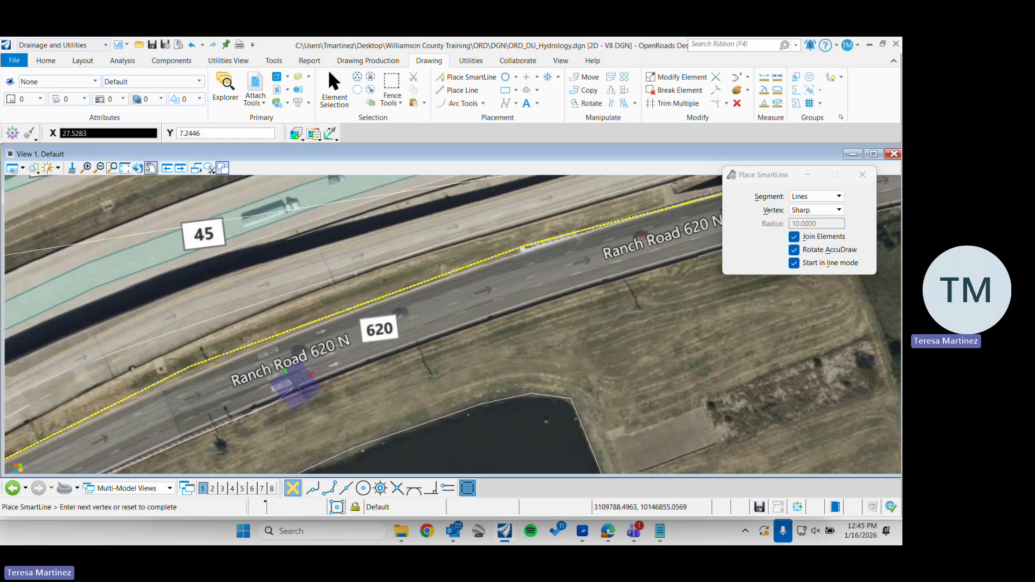
pyautogui.click(451, 325)
pyautogui.click(619, 277)
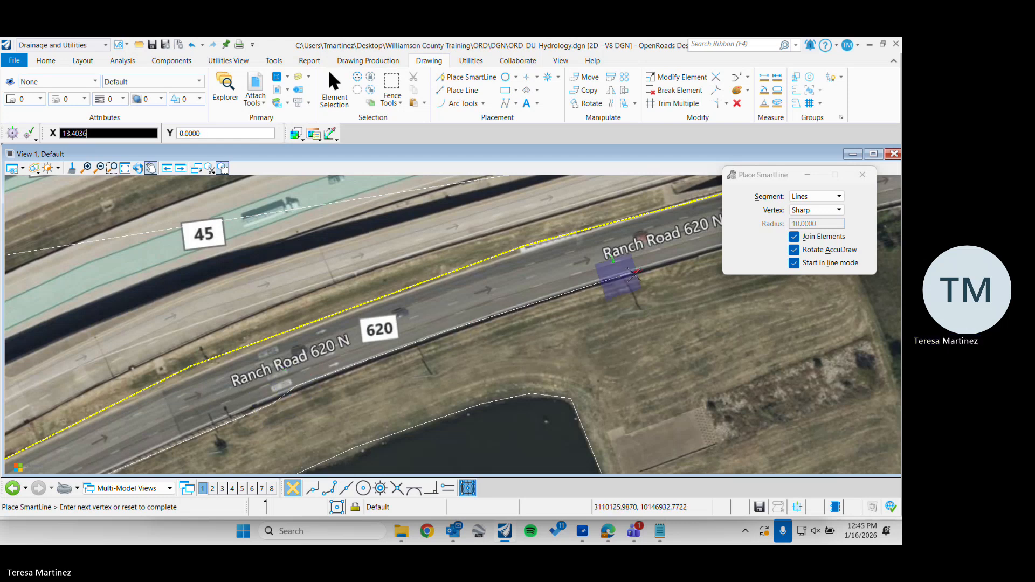
pyautogui.moveTo(619, 277); pyautogui.dragTo(251, 377, button='middle')
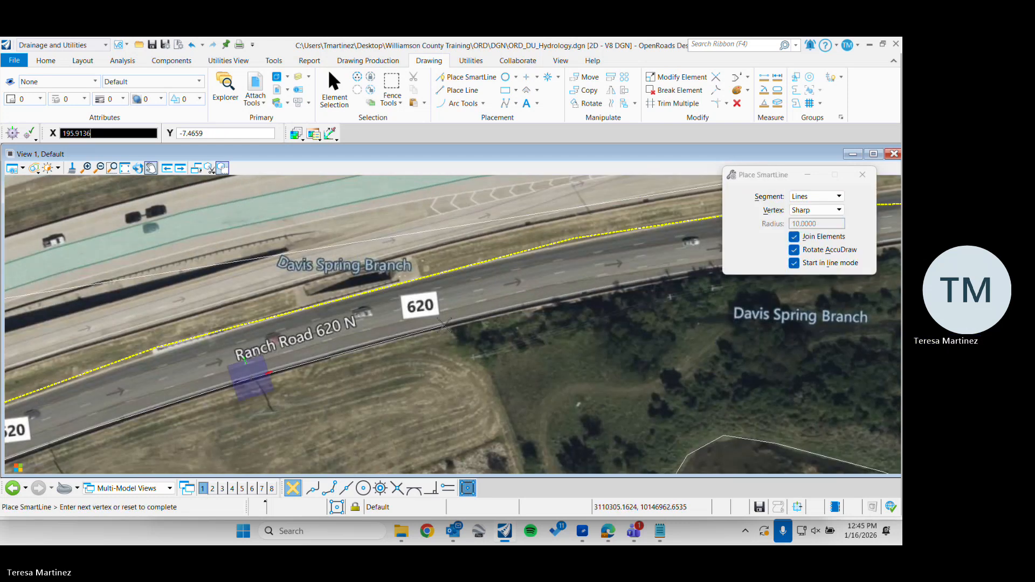
# Extend the line eastward along the road's southern edge to the catchment boundary, just west of its northeast corner
pyautogui.click(443, 325)
pyautogui.click(573, 291)
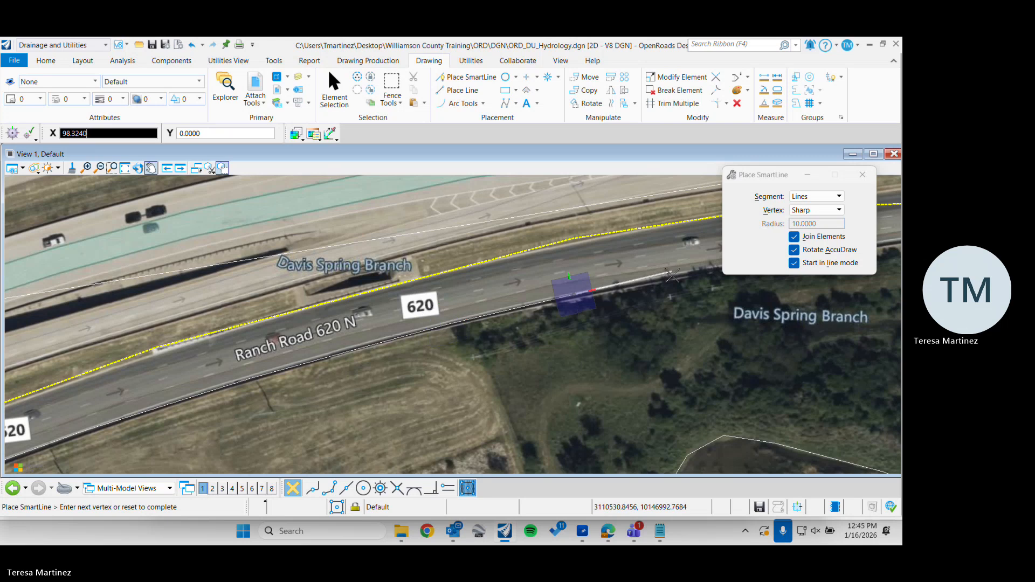
pyautogui.click(659, 276)
pyautogui.moveTo(658, 276); pyautogui.dragTo(207, 324, button='middle')
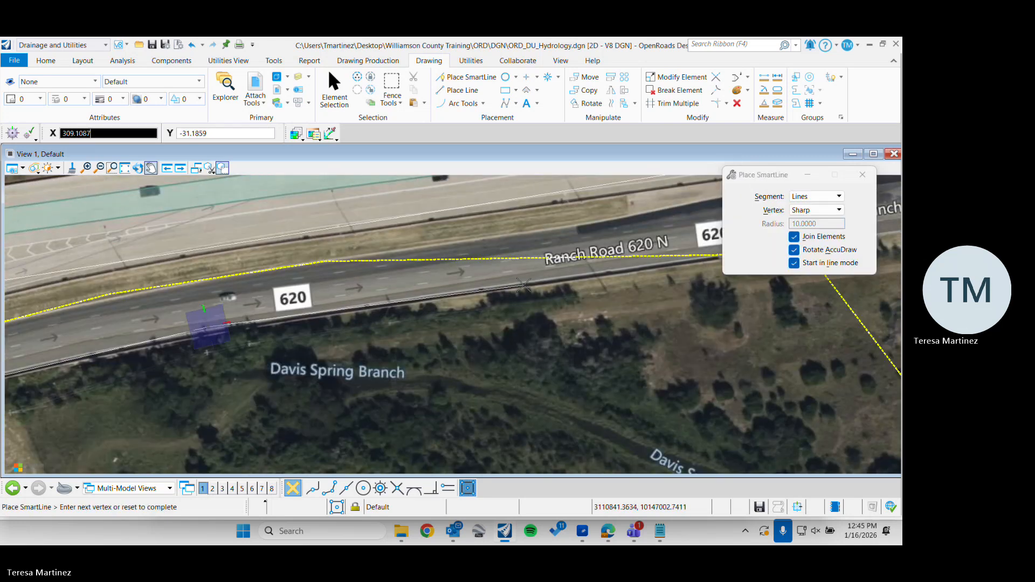
pyautogui.click(523, 282)
pyautogui.moveTo(522, 281); pyautogui.dragTo(237, 326, button='middle')
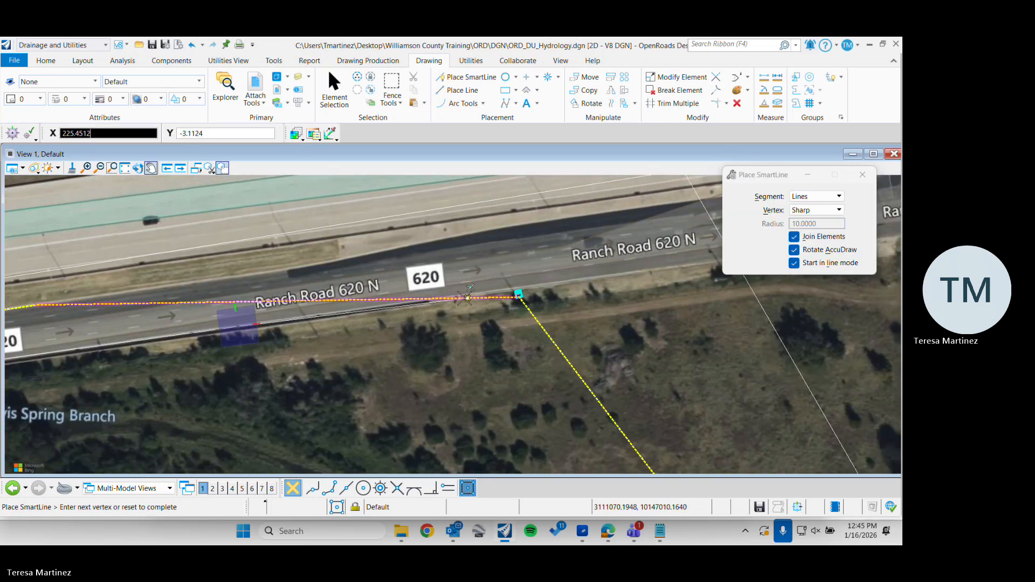
pyautogui.click(441, 298)
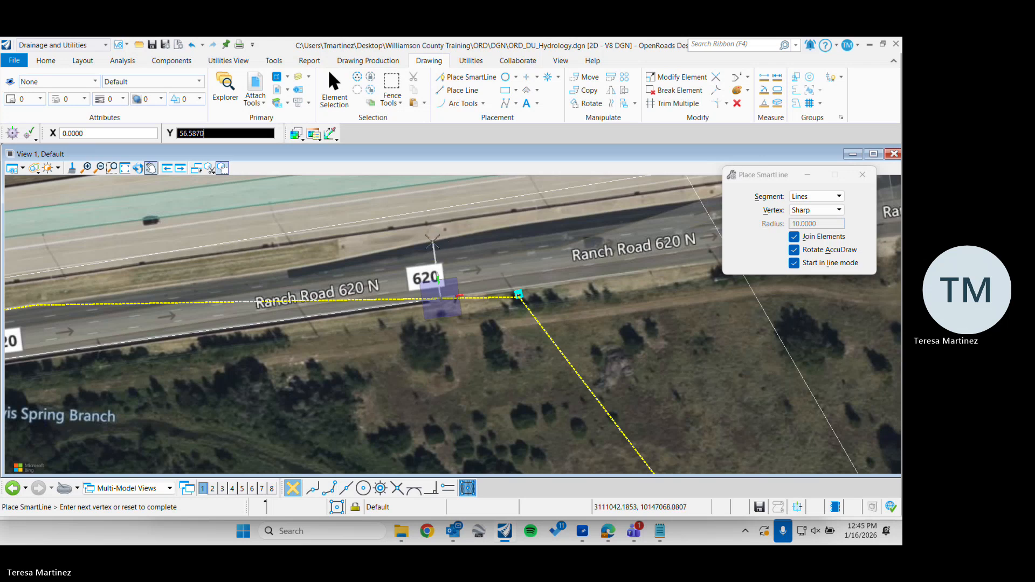
# Run the line back west across the highway, just north of the catchment boundary, and close the road shape around its western end
pyautogui.click(433, 241)
pyautogui.scroll(-5, 438, 239)
pyautogui.moveTo(213, 251); pyautogui.dragTo(370, 248, button='middle')
pyautogui.click(370, 248)
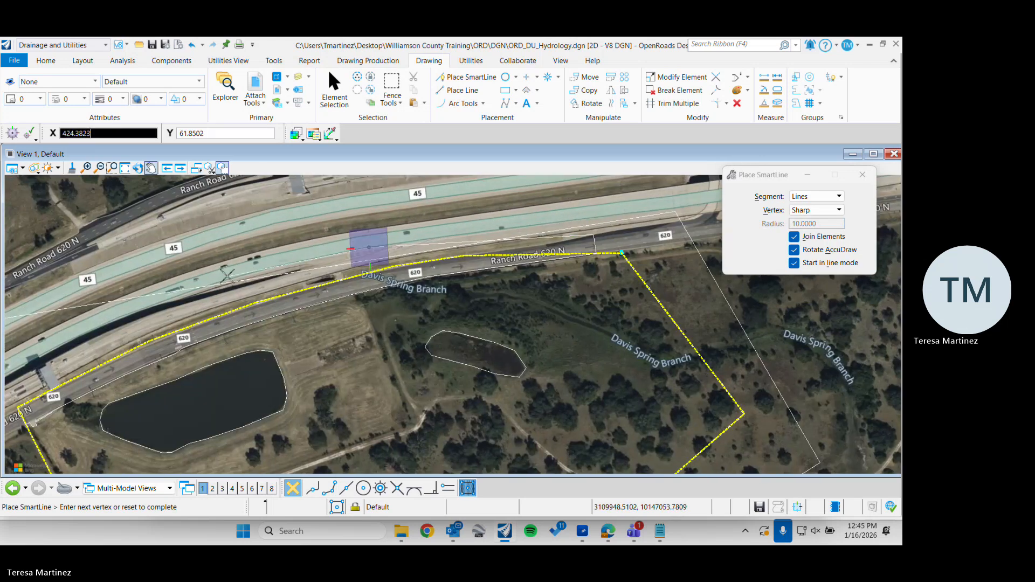
pyautogui.moveTo(222, 277); pyautogui.dragTo(323, 253, button='middle')
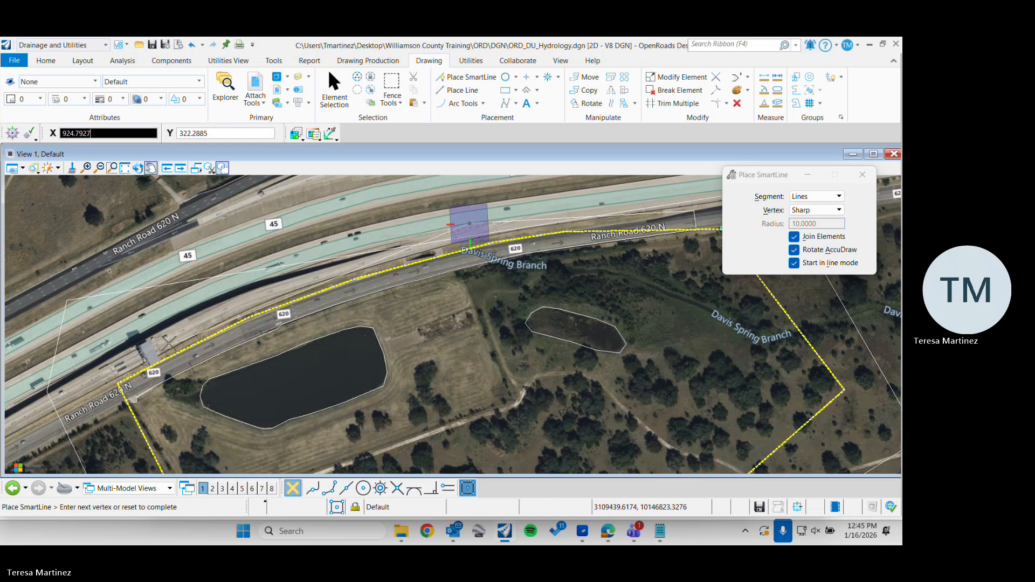
pyautogui.click(193, 320)
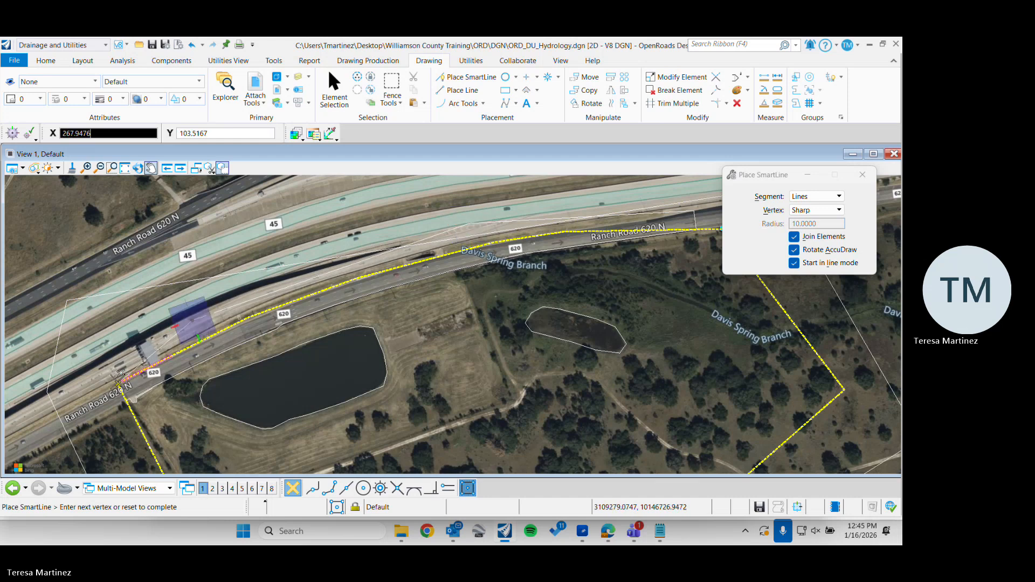
pyautogui.scroll(4, 117, 380)
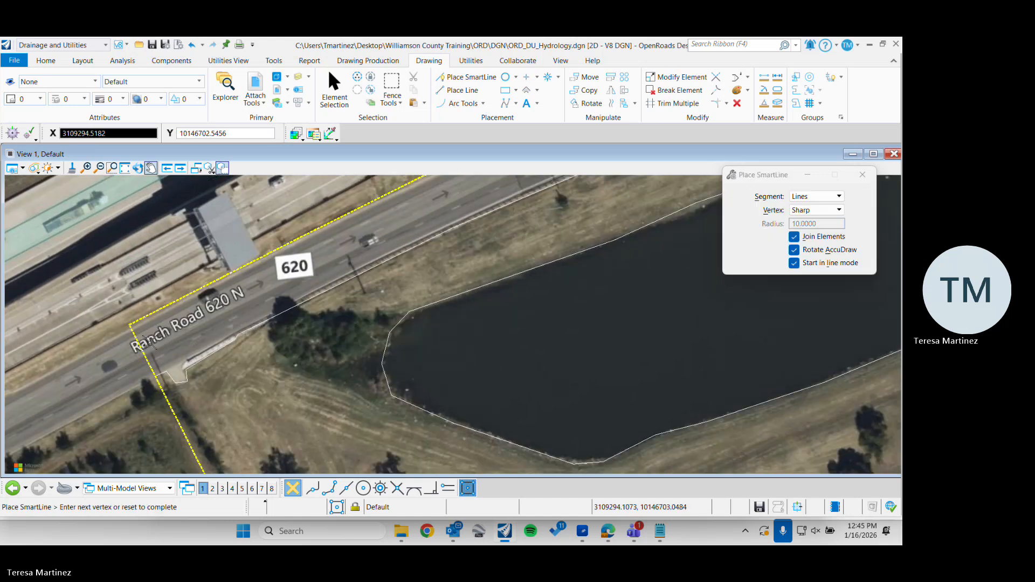
pyautogui.click(115, 314)
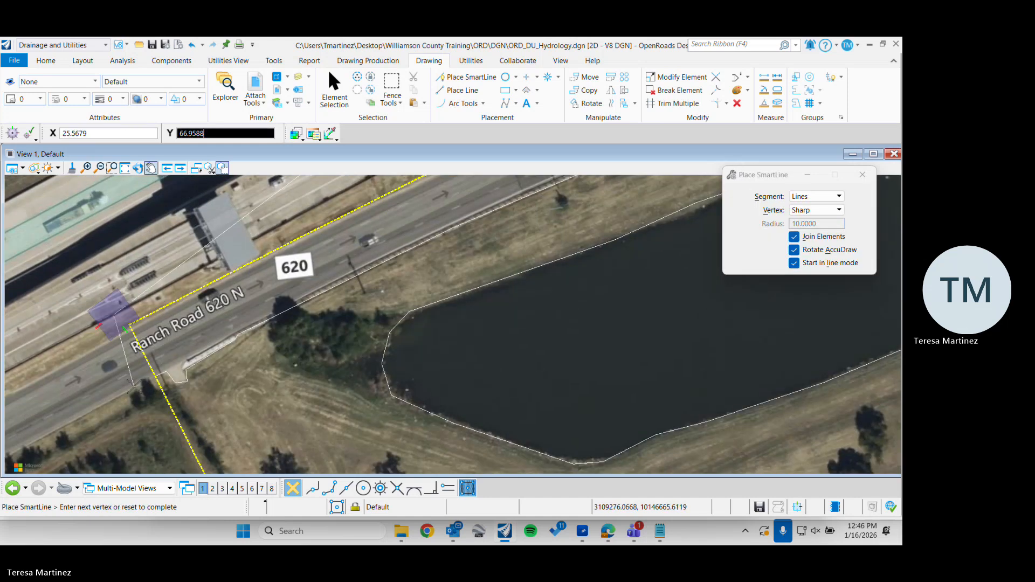
pyautogui.click(139, 382)
pyautogui.rightClick(144, 380)
pyautogui.scroll(-3, 144, 380)
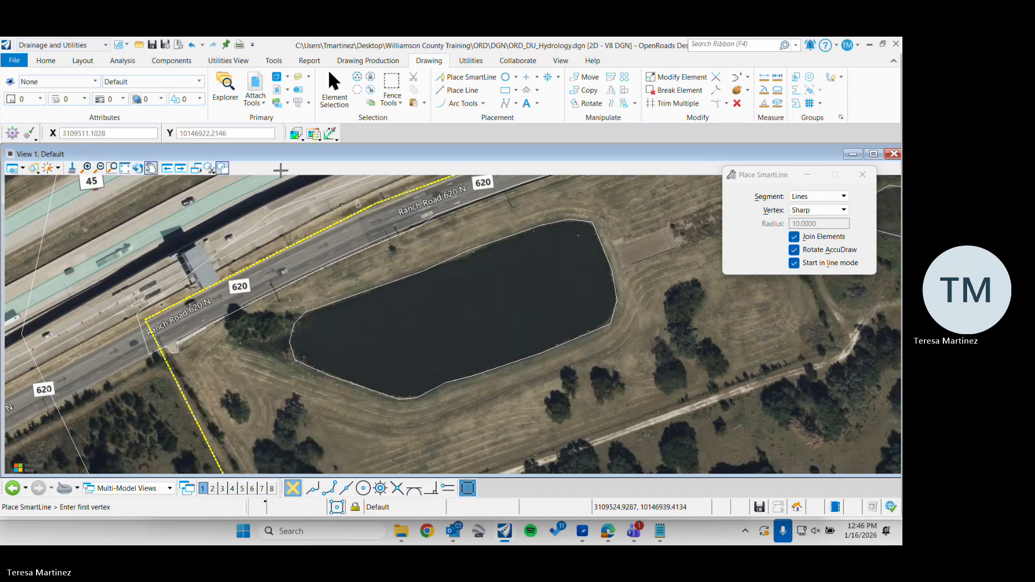
# Select the shape enclosing the catchment and examine its outline against the road shape
pyautogui.click(333, 88)
pyautogui.scroll(-2, 248, 236)
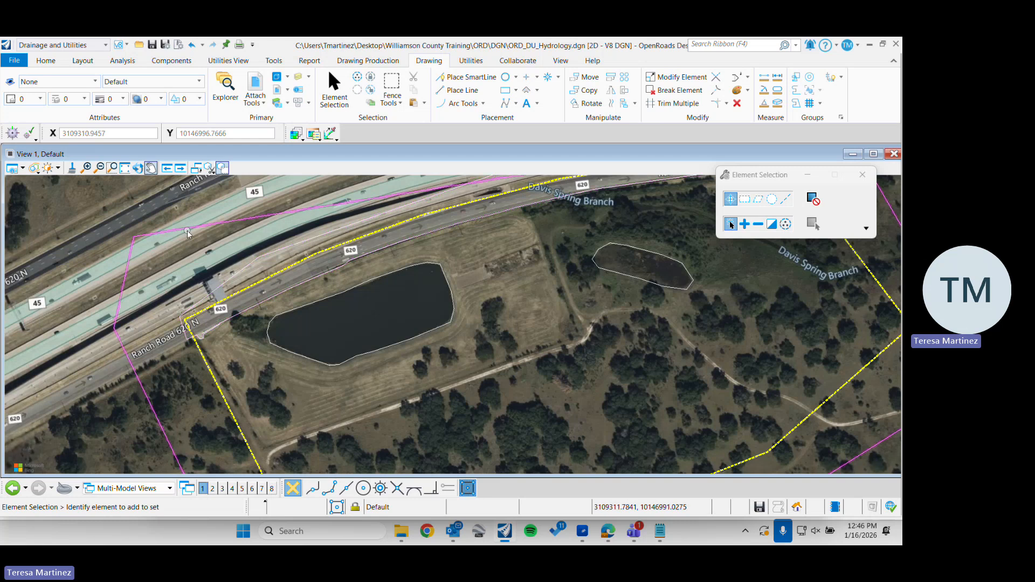
pyautogui.moveTo(456, 216); pyautogui.dragTo(330, 297, button='middle')
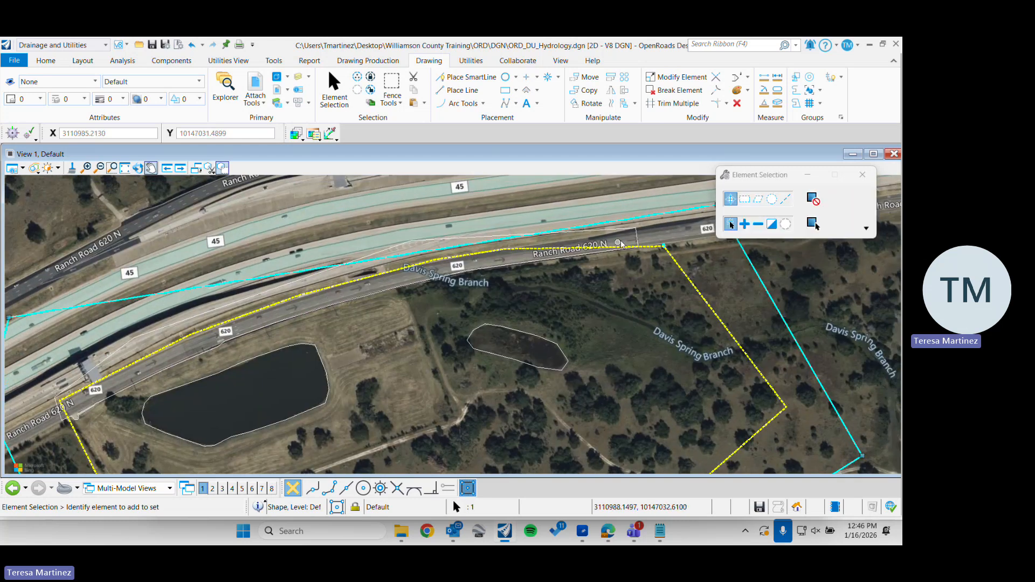
pyautogui.scroll(-2, 400, 287)
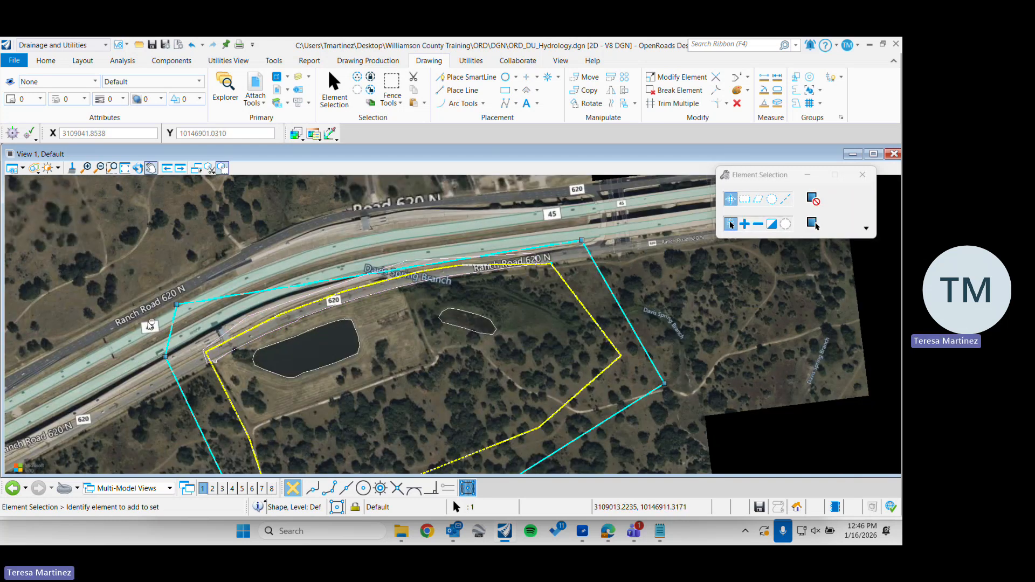
pyautogui.click(178, 311)
pyautogui.click(177, 305)
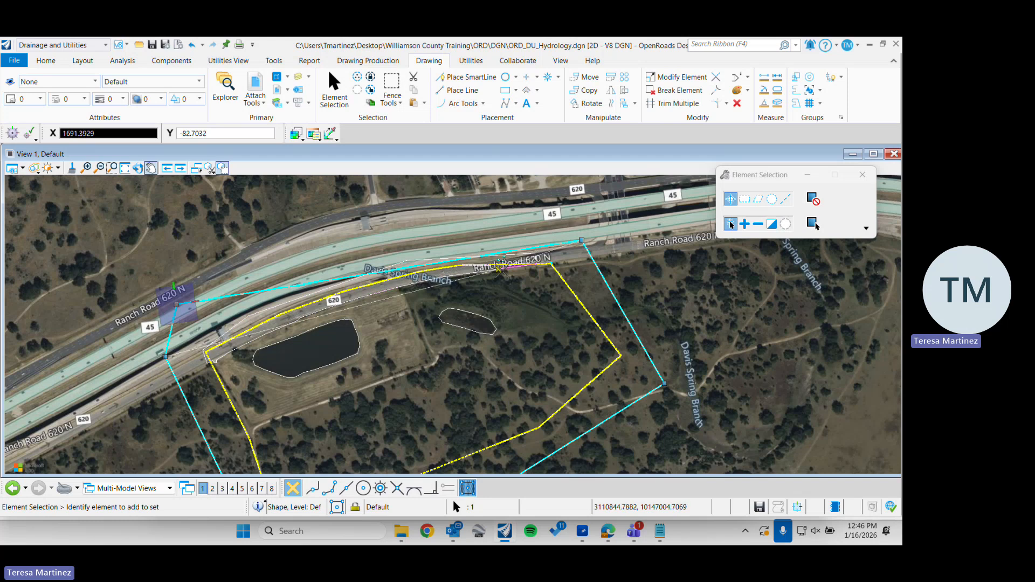
pyautogui.scroll(2, 479, 280)
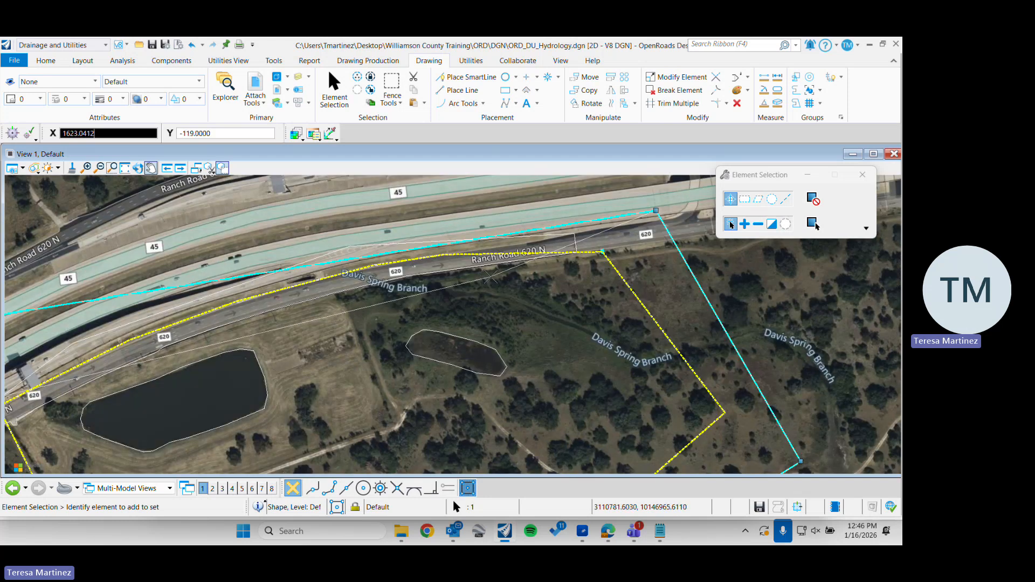
pyautogui.scroll(-2, 405, 254)
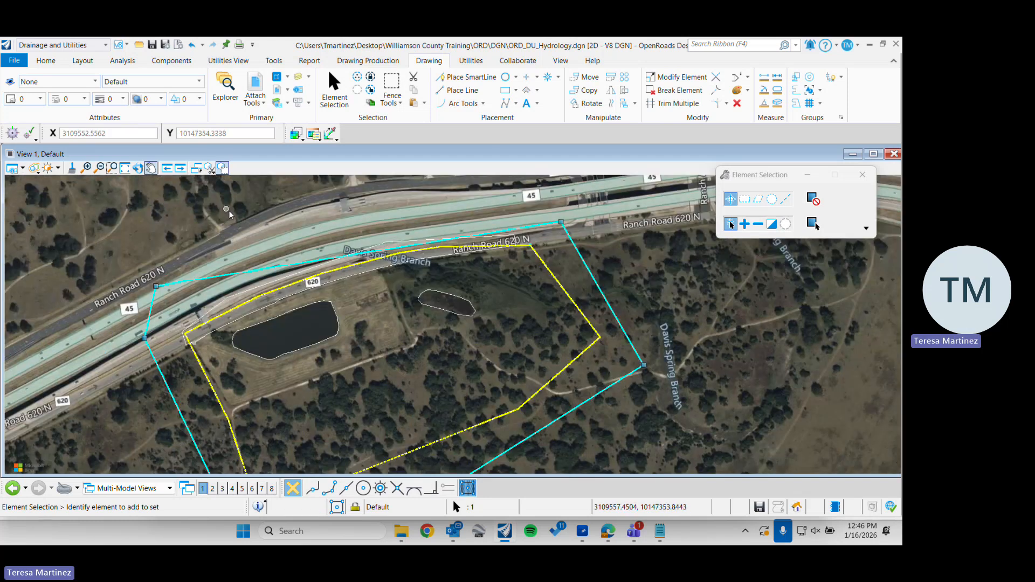
pyautogui.click(277, 224)
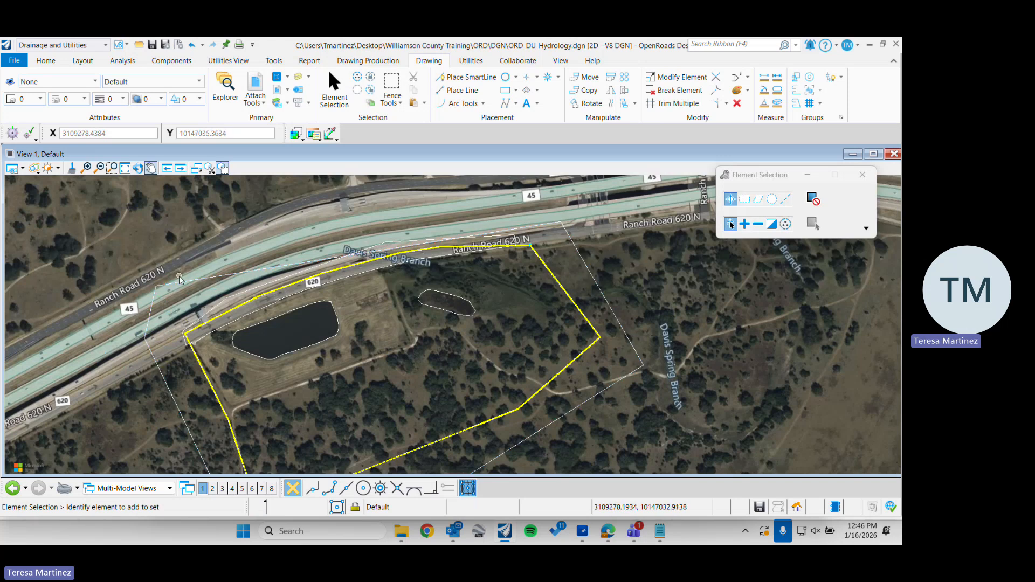
# Reselect the shape enclosing the catchment to review its full extent around the catchment boundary
pyautogui.click(205, 337)
pyautogui.moveTo(205, 339); pyautogui.dragTo(182, 279, button='middle')
pyautogui.click(160, 356)
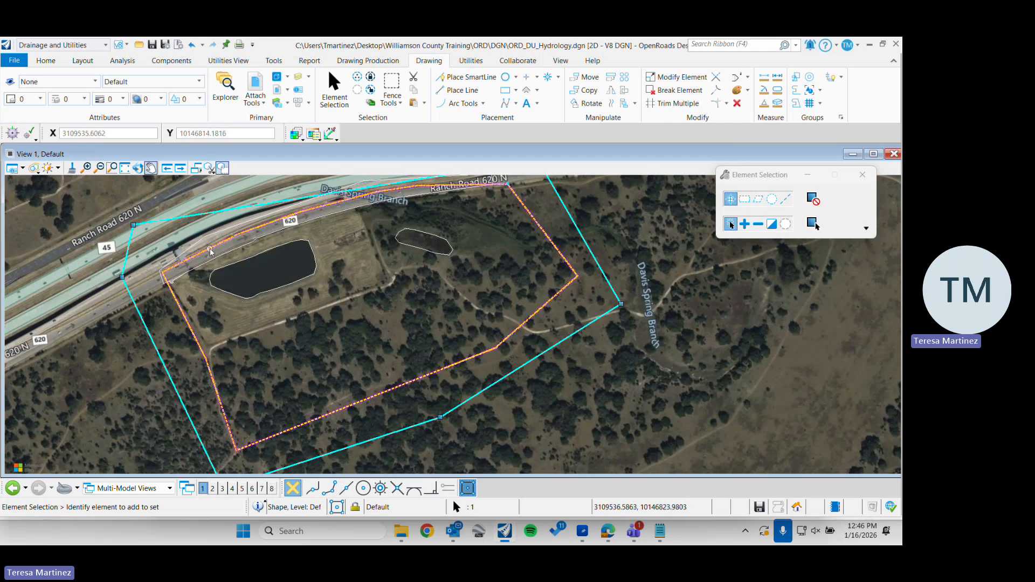
# Select the Ranch Road 620 N shape, inspect its vertices at the western end, and clear the selection
pyautogui.scroll(2, 210, 251)
pyautogui.click(200, 231)
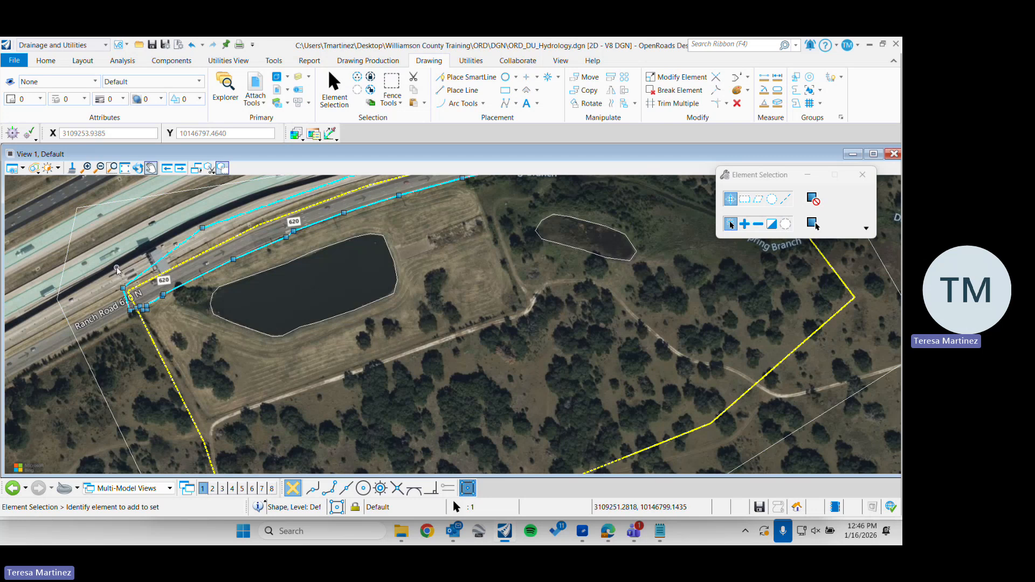
pyautogui.moveTo(209, 285); pyautogui.dragTo(186, 347, button='middle')
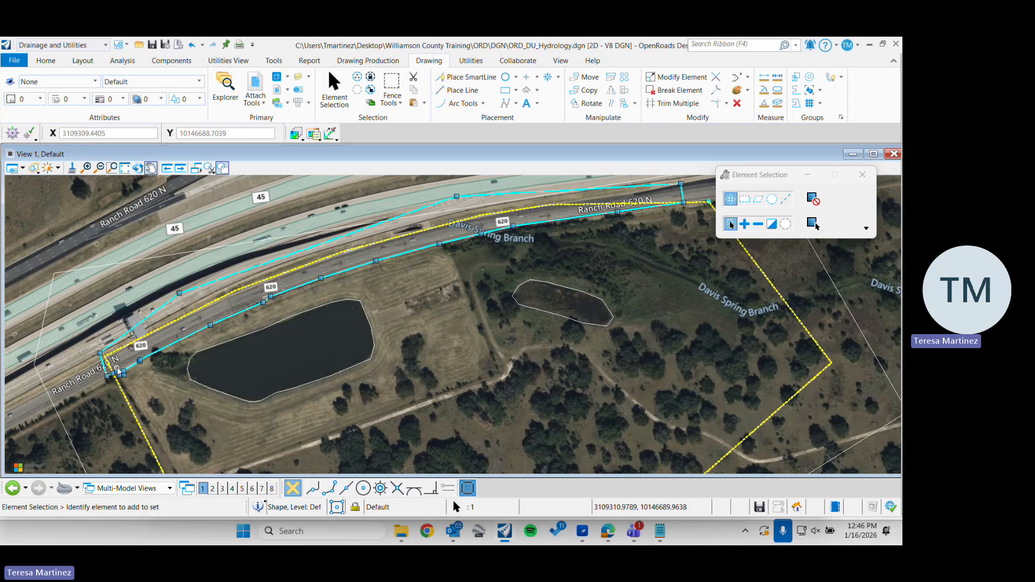
pyautogui.scroll(3, 117, 371)
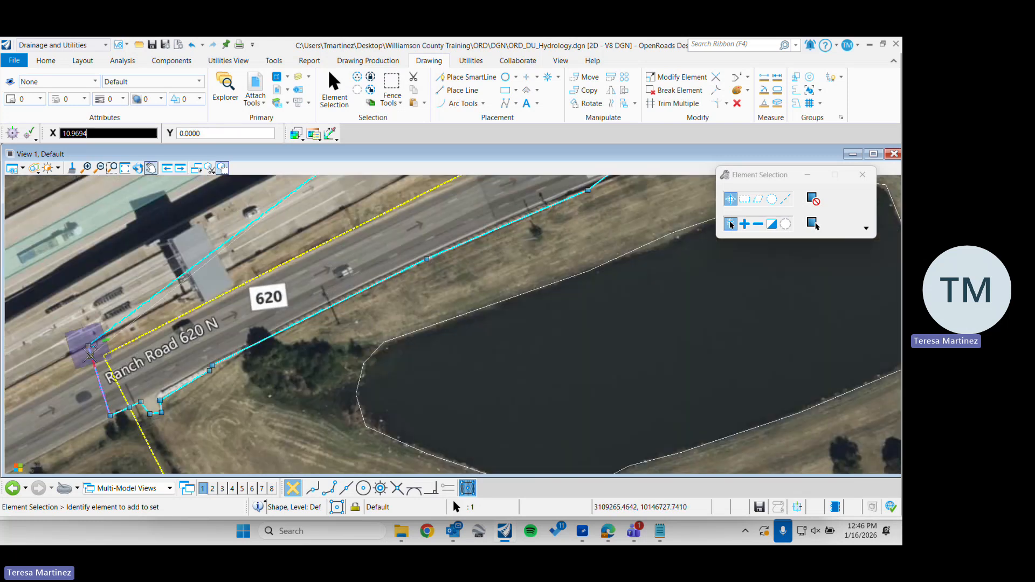
pyautogui.moveTo(90, 354)
pyautogui.scroll(-3, 90, 354)
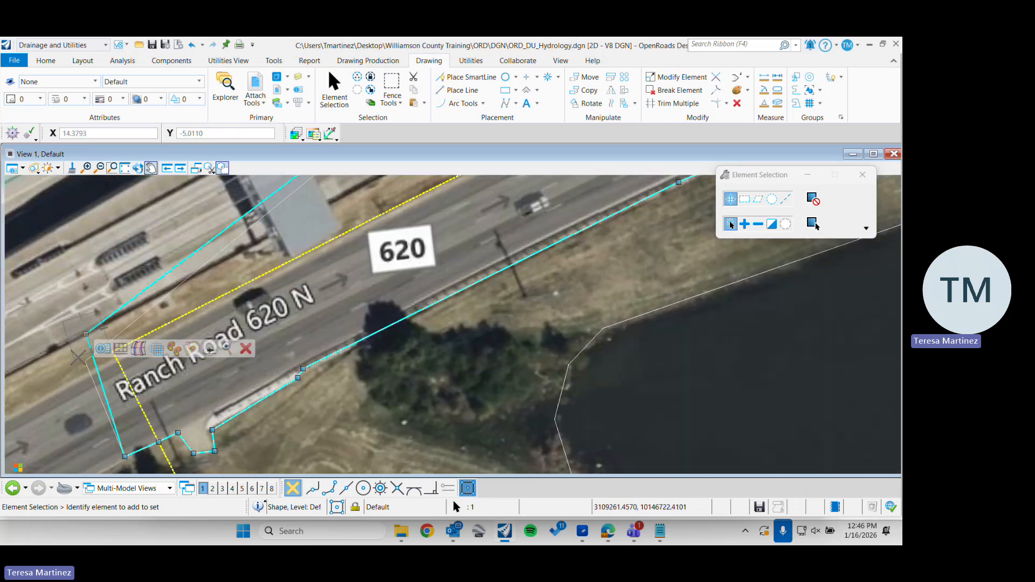
pyautogui.scroll(-2, 97, 311)
pyautogui.click(302, 298)
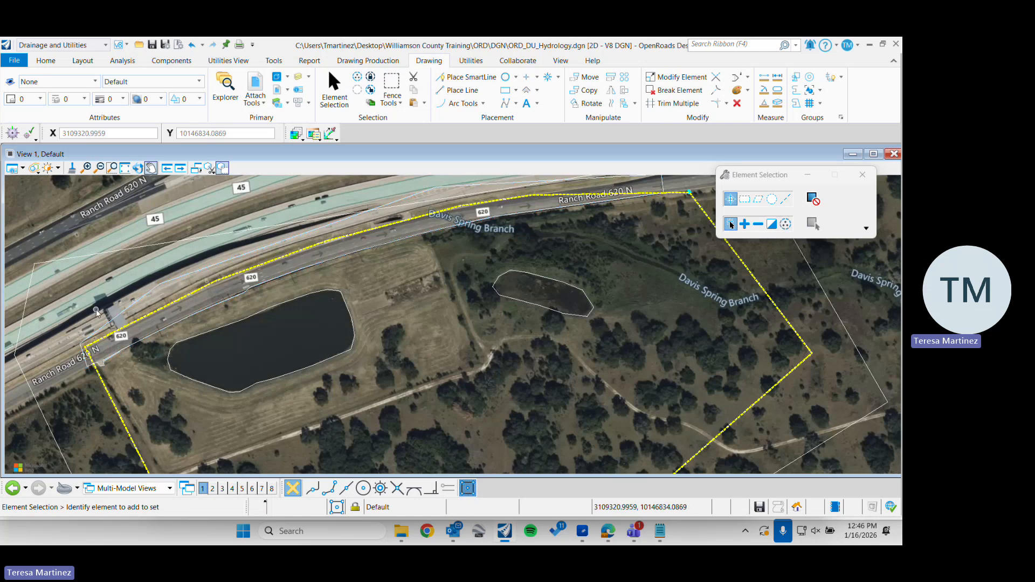
# Select the road shape and then the shape enclosing the catchment to compare the areas they cover
pyautogui.moveTo(501, 245); pyautogui.dragTo(423, 283, button='middle')
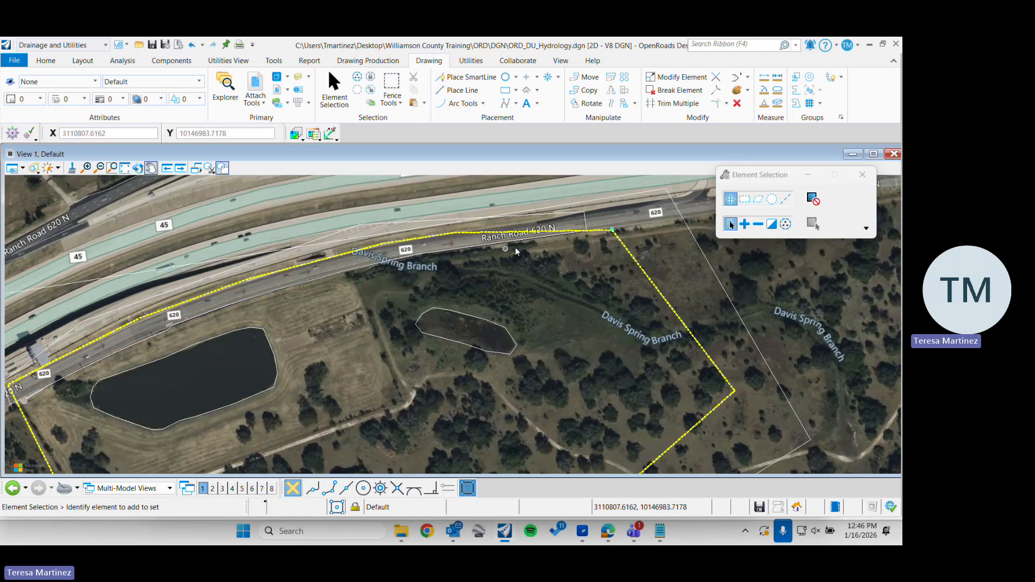
pyautogui.click(365, 229)
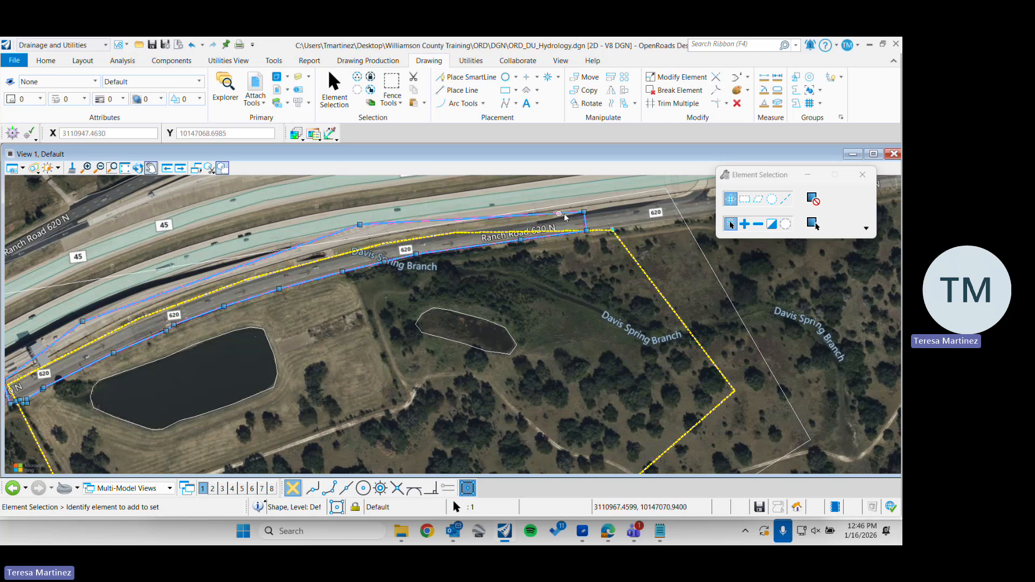
pyautogui.click(604, 198)
pyautogui.scroll(-1, 603, 198)
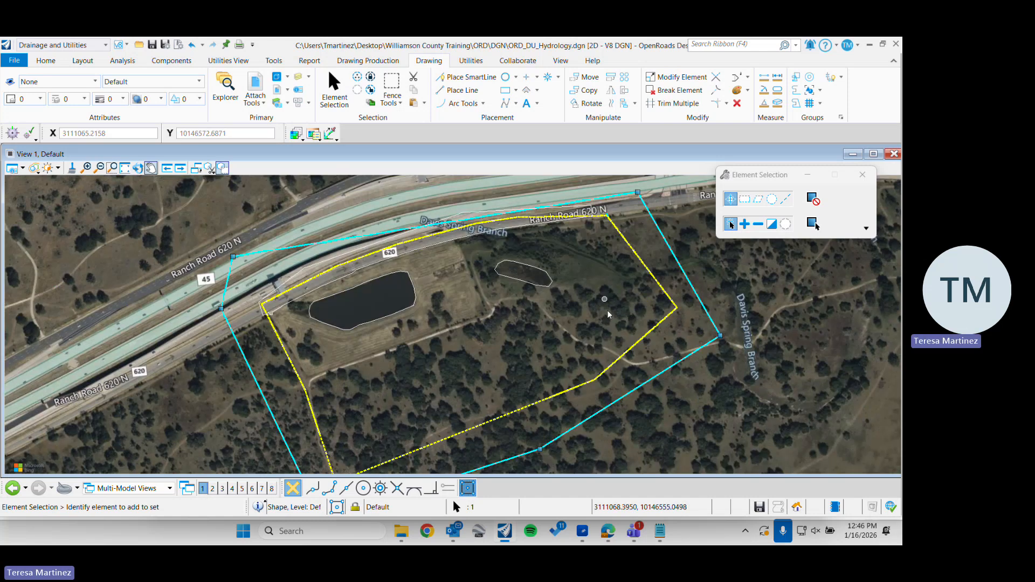
pyautogui.moveTo(610, 321); pyautogui.dragTo(554, 315, button='middle')
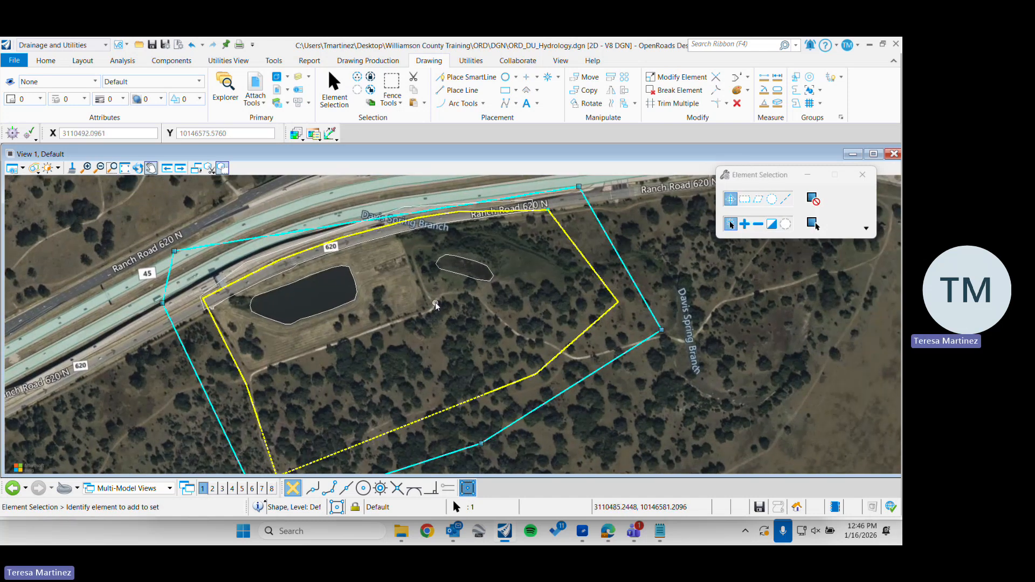
# Clear the shape selection and save the drawing
pyautogui.click(684, 306)
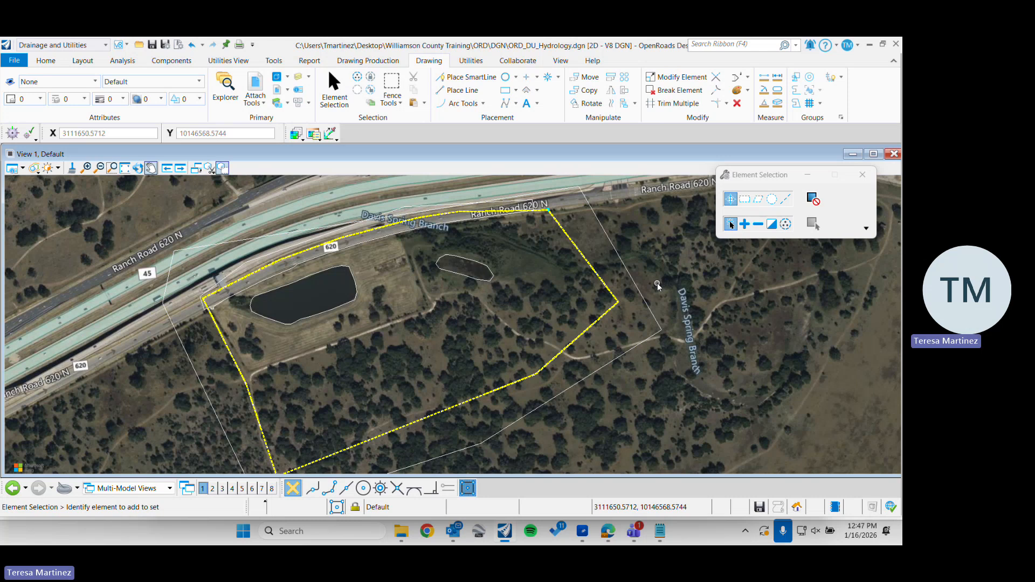
pyautogui.hotkey('ctrl', 's')
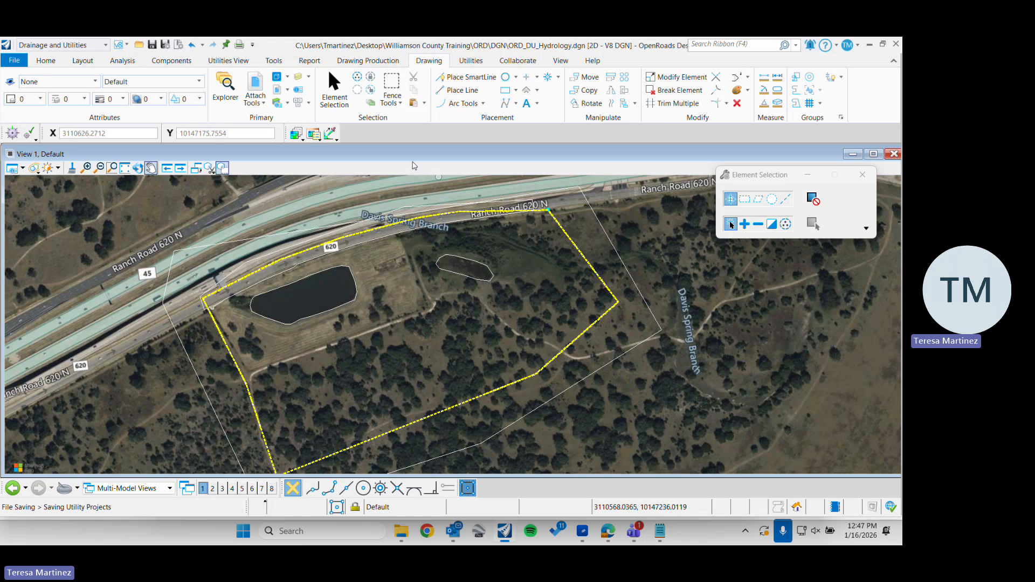
# Place a land use area with the User Defined feature definition by picking the shape that encloses the catchment
pyautogui.click(83, 60)
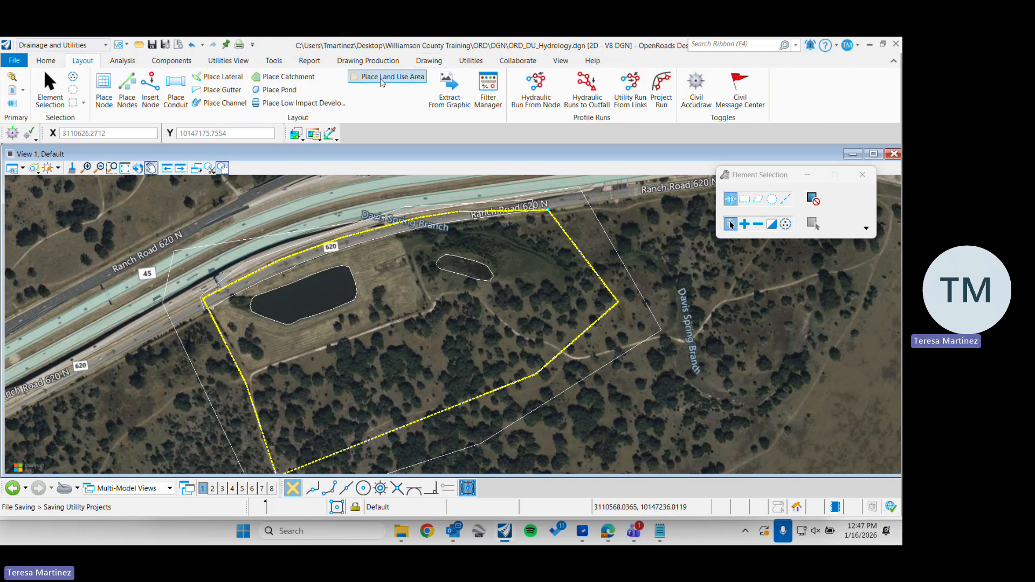
pyautogui.click(381, 79)
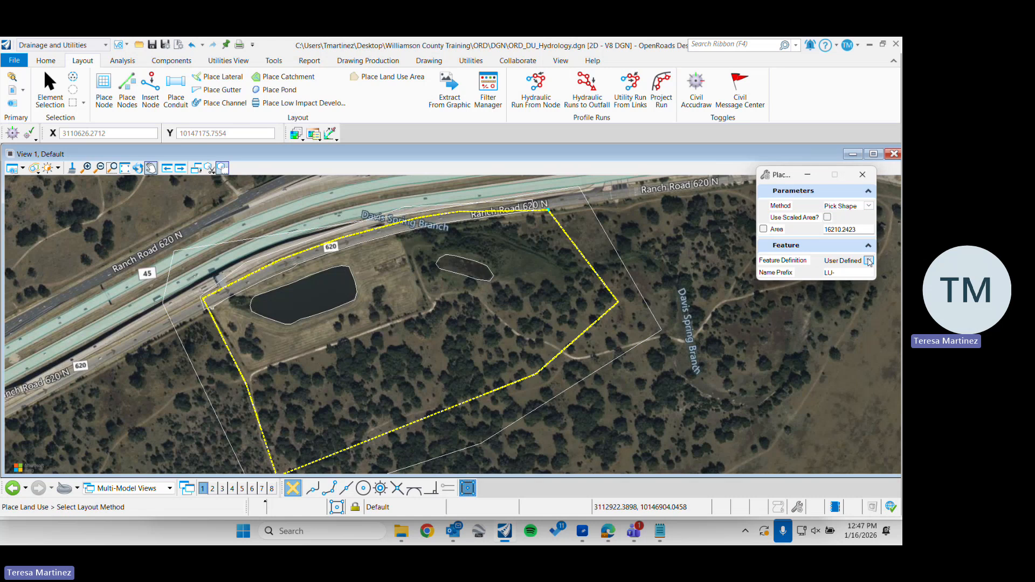
pyautogui.click(868, 261)
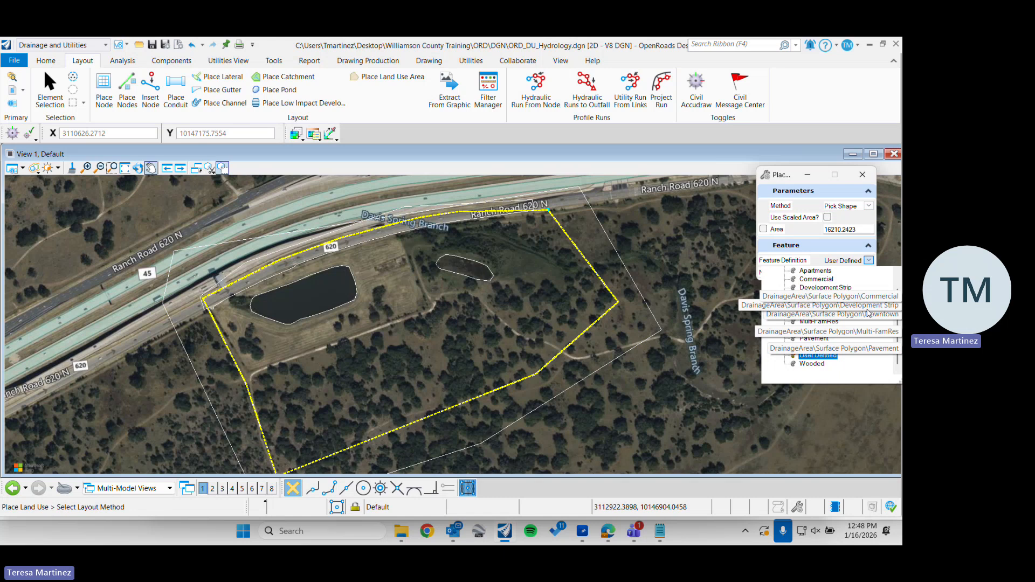
pyautogui.click(869, 260)
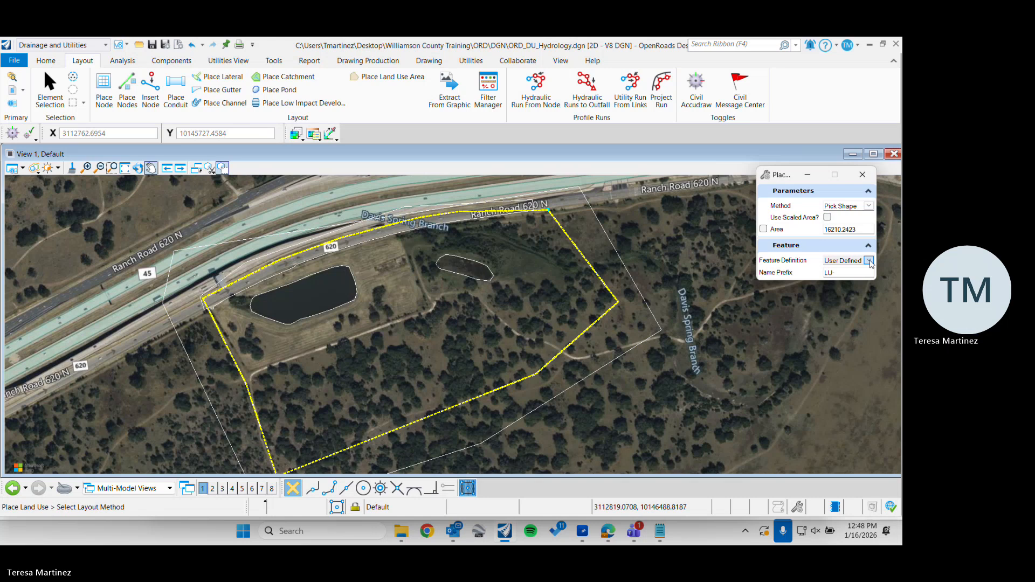
pyautogui.click(869, 260)
pyautogui.click(837, 262)
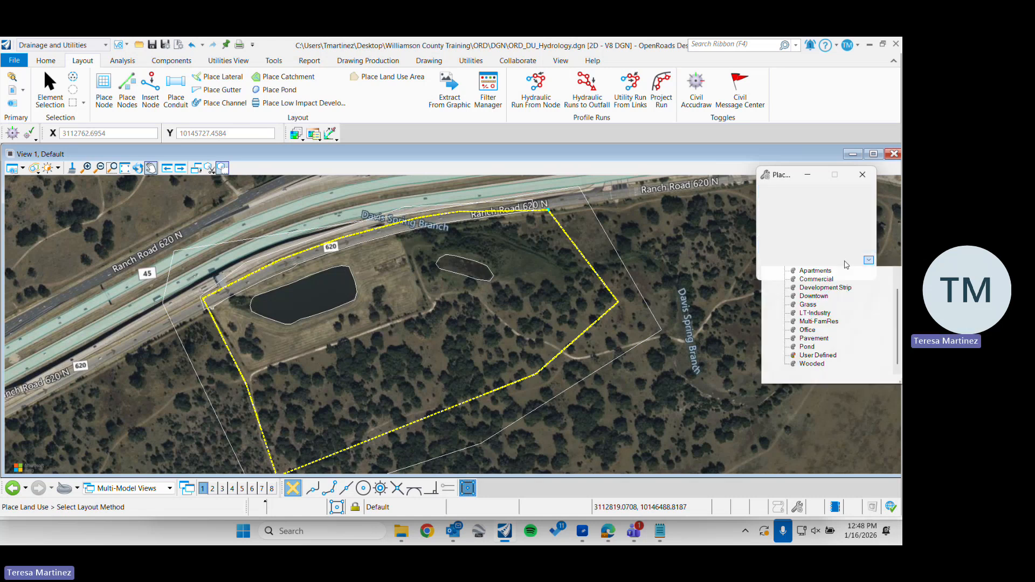
pyautogui.click(808, 356)
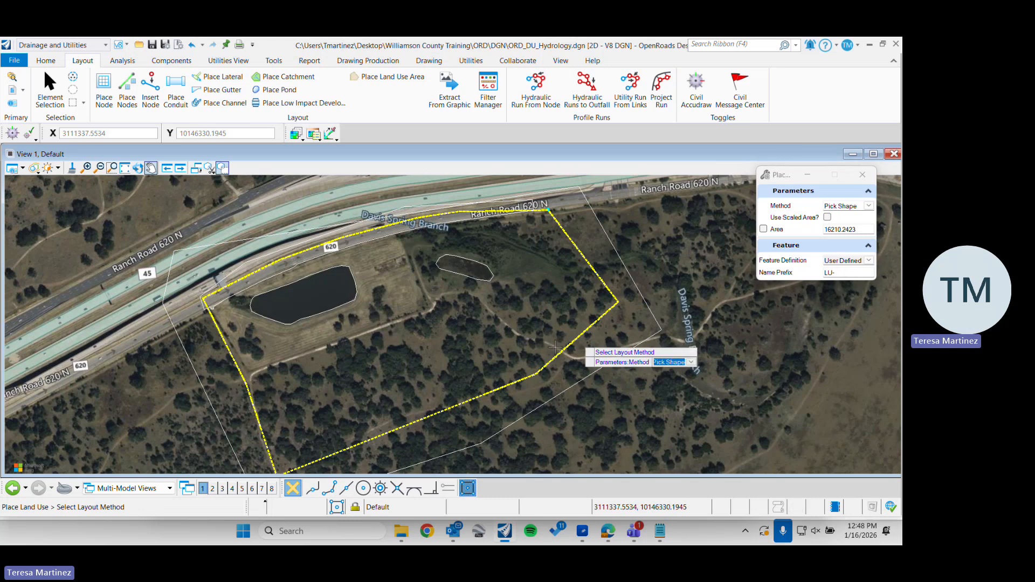
pyautogui.click(494, 410)
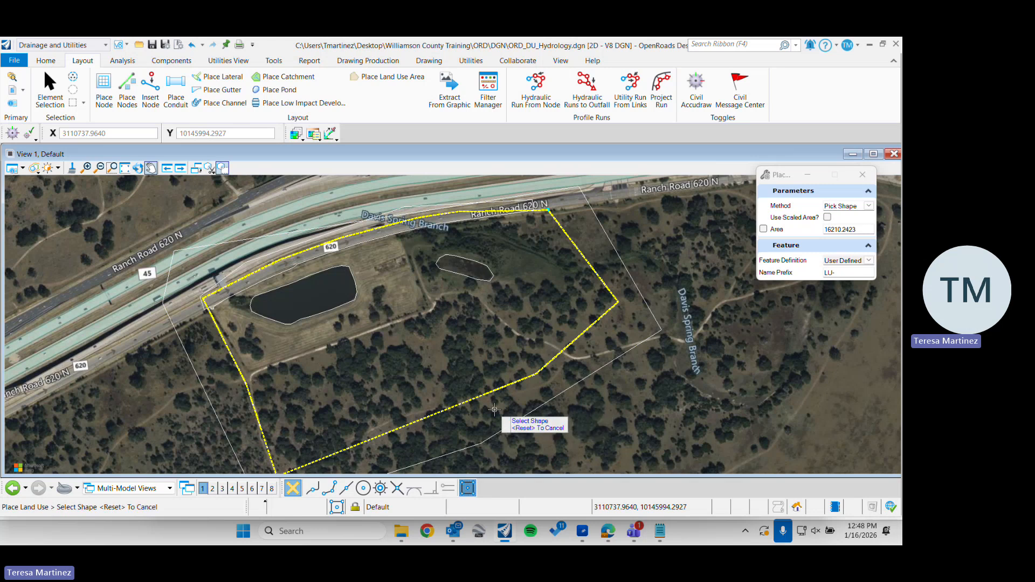
pyautogui.click(507, 426)
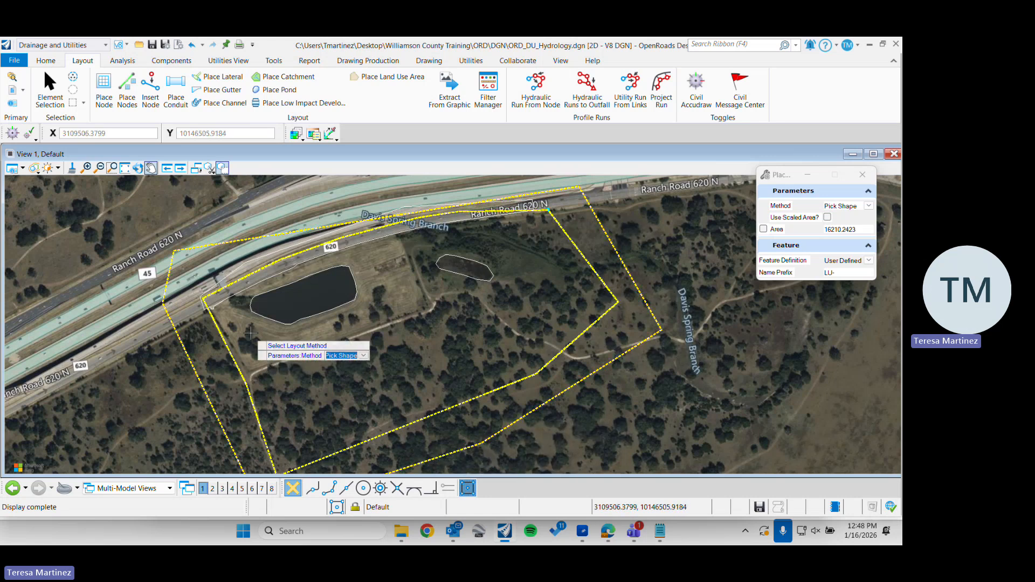
# Select the land use polygon around the catchment and open its utility properties
pyautogui.click(50, 89)
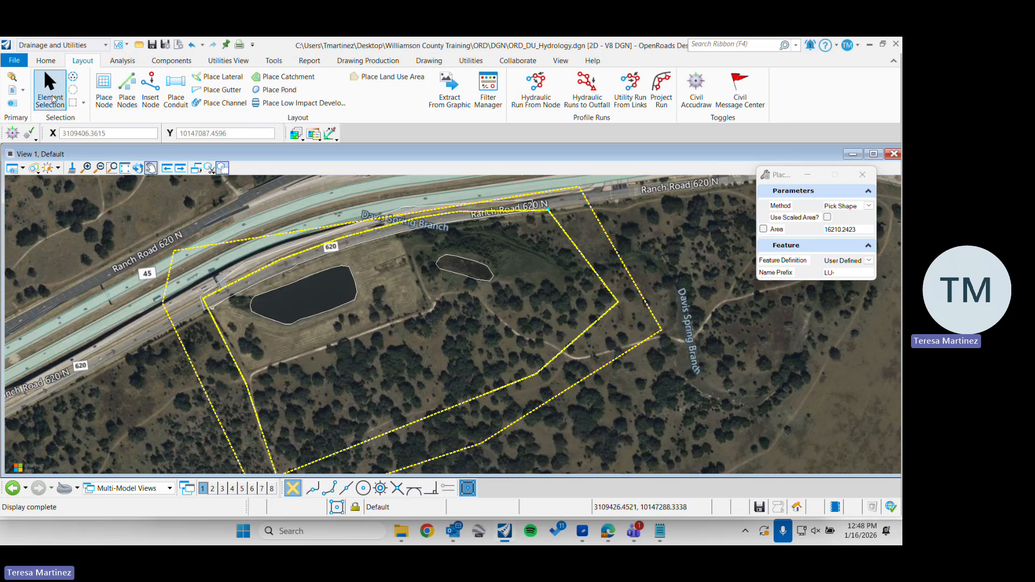
pyautogui.click(229, 370)
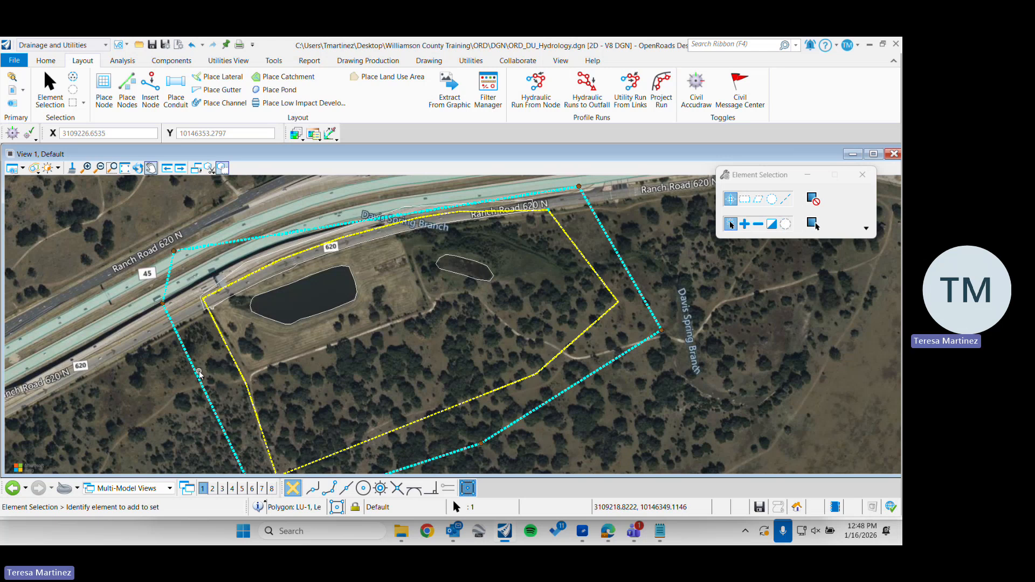
pyautogui.moveTo(197, 374)
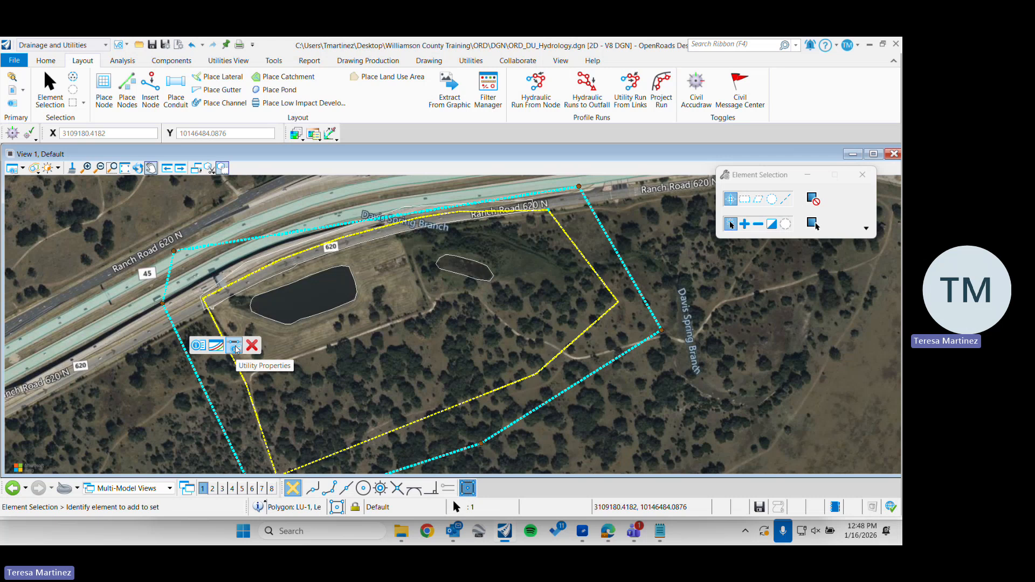
pyautogui.click(236, 348)
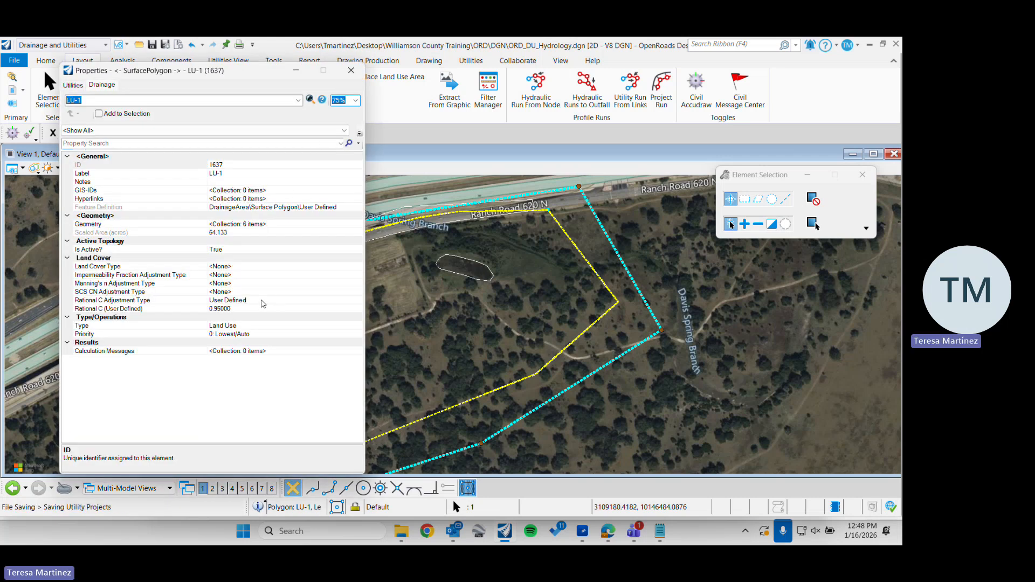
pyautogui.moveTo(211, 71); pyautogui.dragTo(273, 67)
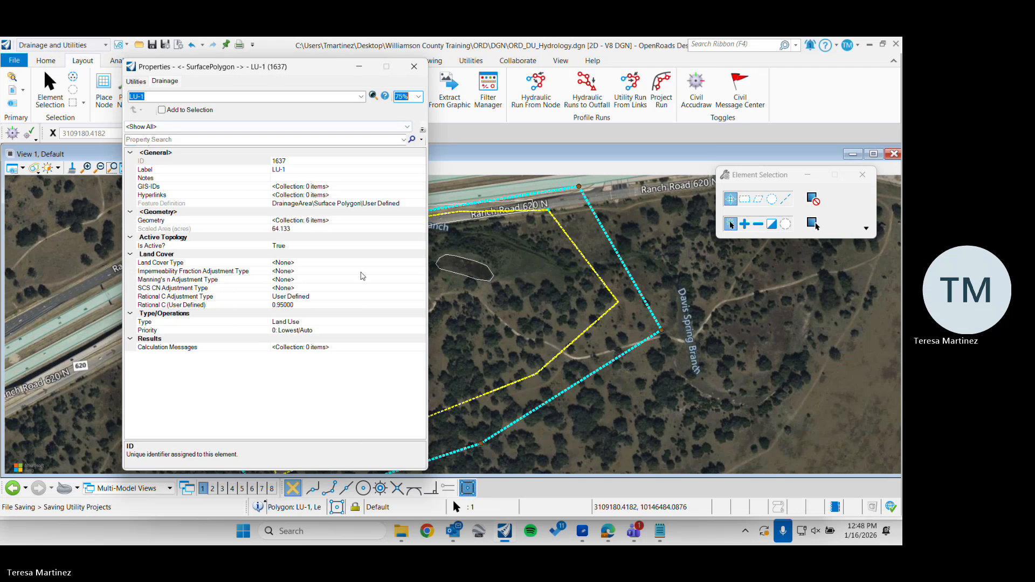
# Choose User Defined as the land use area's Rational C Adjustment Type and set its user-defined Rational C to 0
pyautogui.click(393, 297)
pyautogui.click(421, 297)
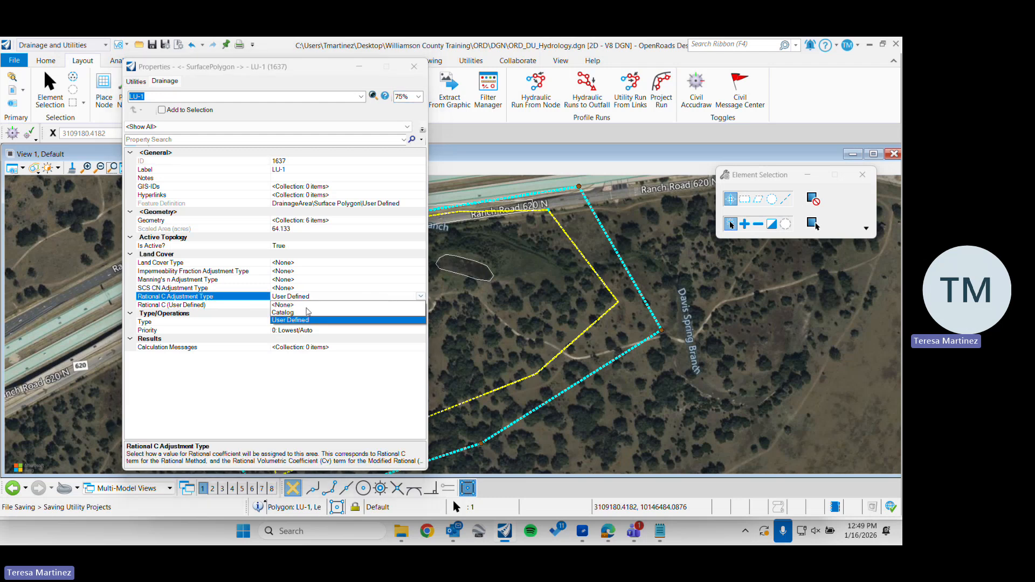
pyautogui.click(296, 323)
pyautogui.click(301, 306)
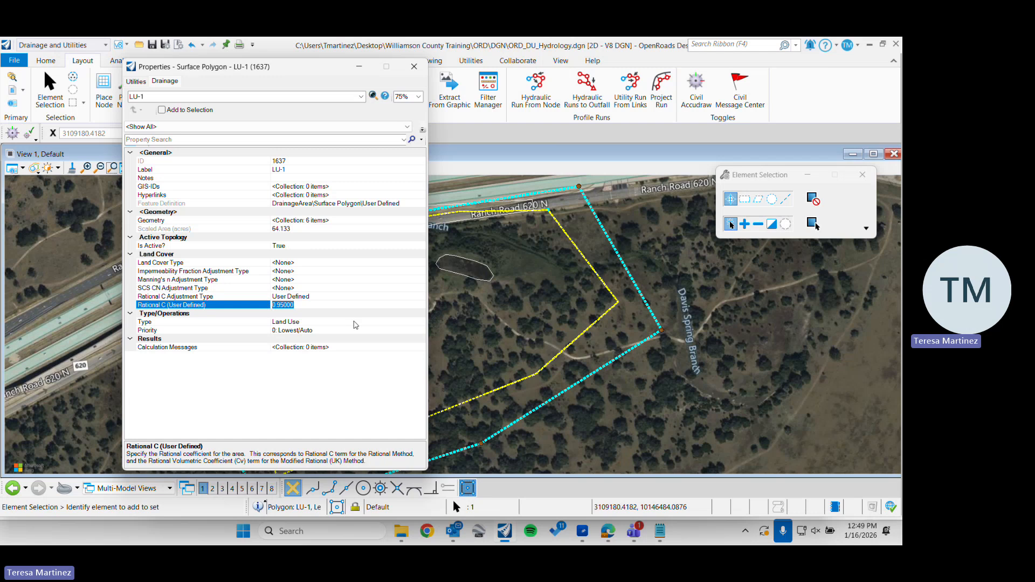
pyautogui.press('BackSpace')
pyautogui.click(310, 290)
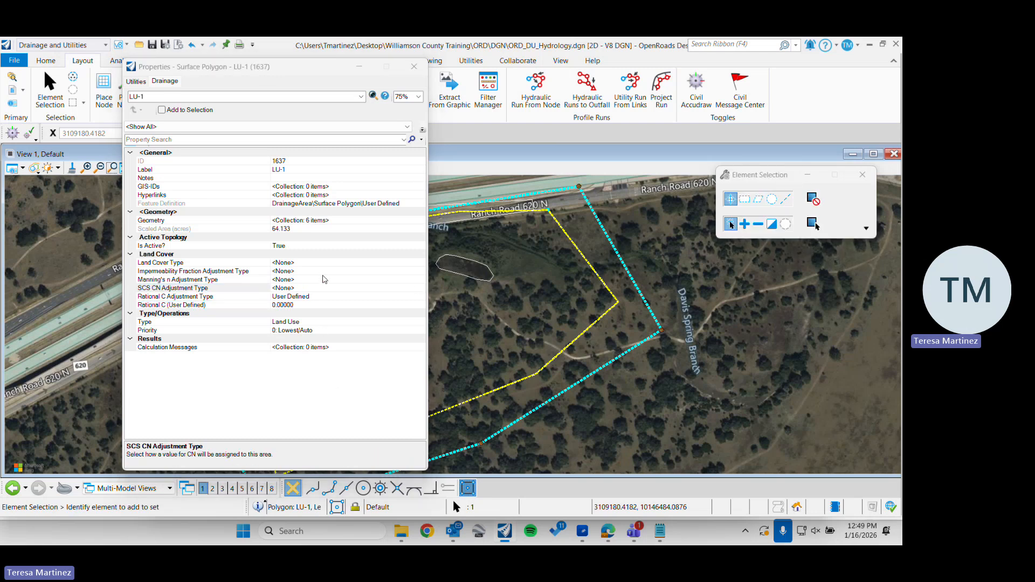
pyautogui.click(416, 296)
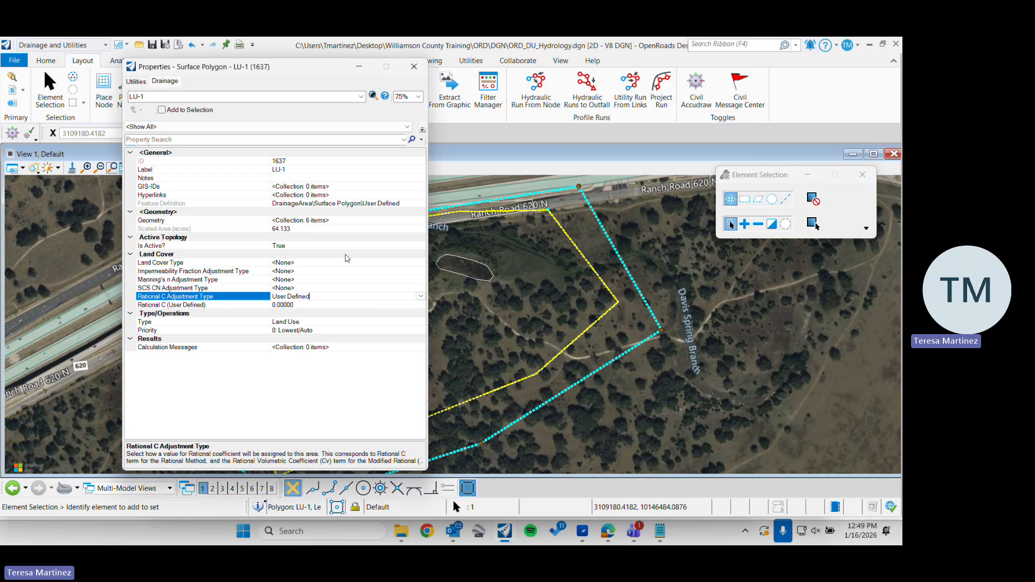
# Set the land use area's Land Cover Type to Grass
pyautogui.click(314, 263)
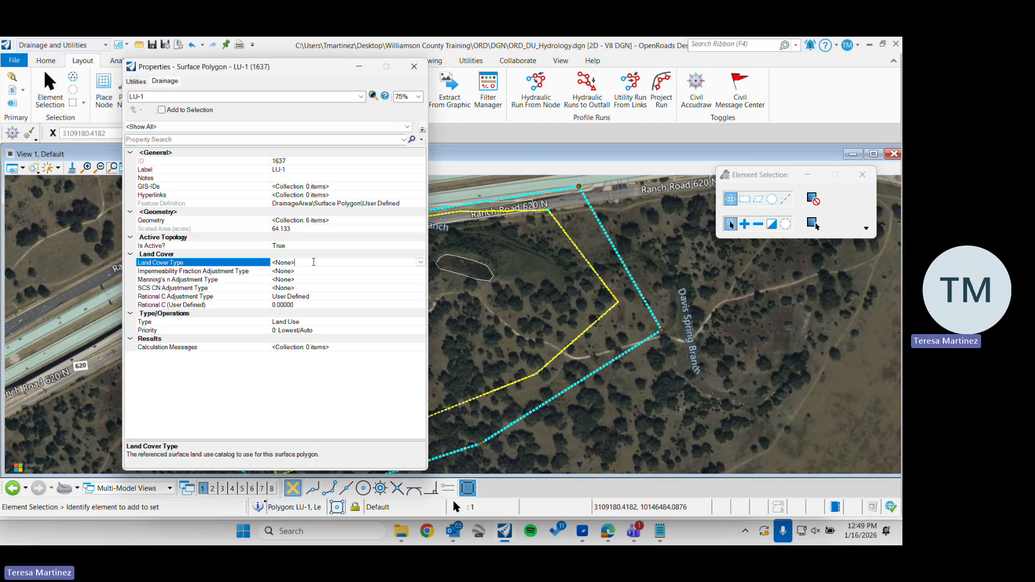
pyautogui.click(420, 262)
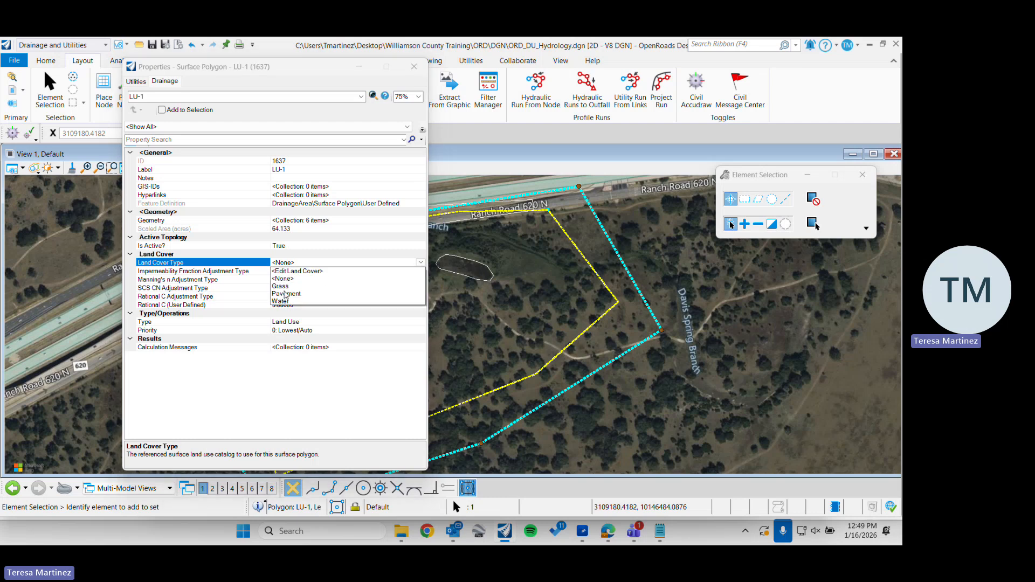
pyautogui.click(283, 287)
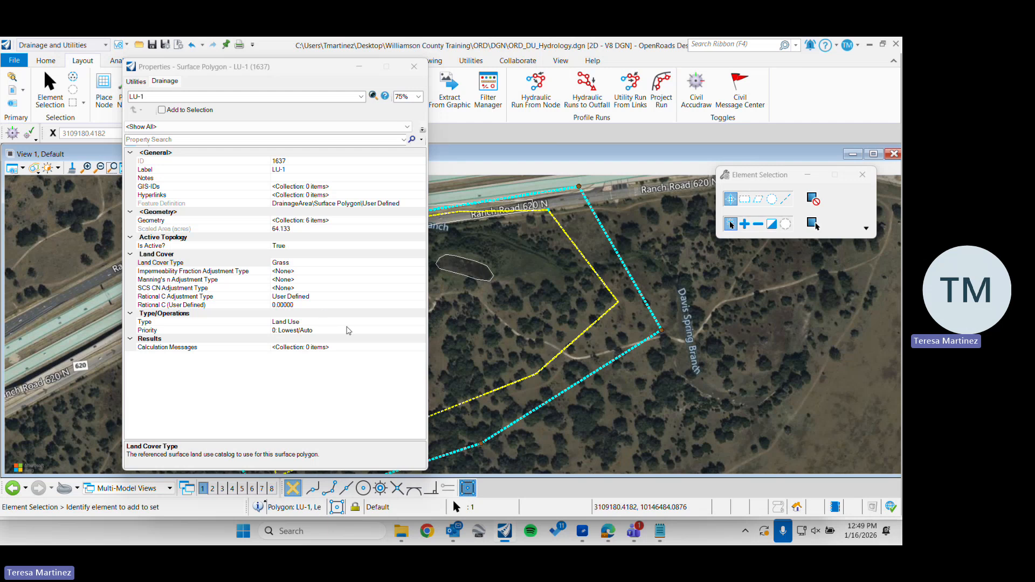
# Set the land use area's priority to 0: Lowest/Auto, close its properties and clear the selection
pyautogui.click(249, 331)
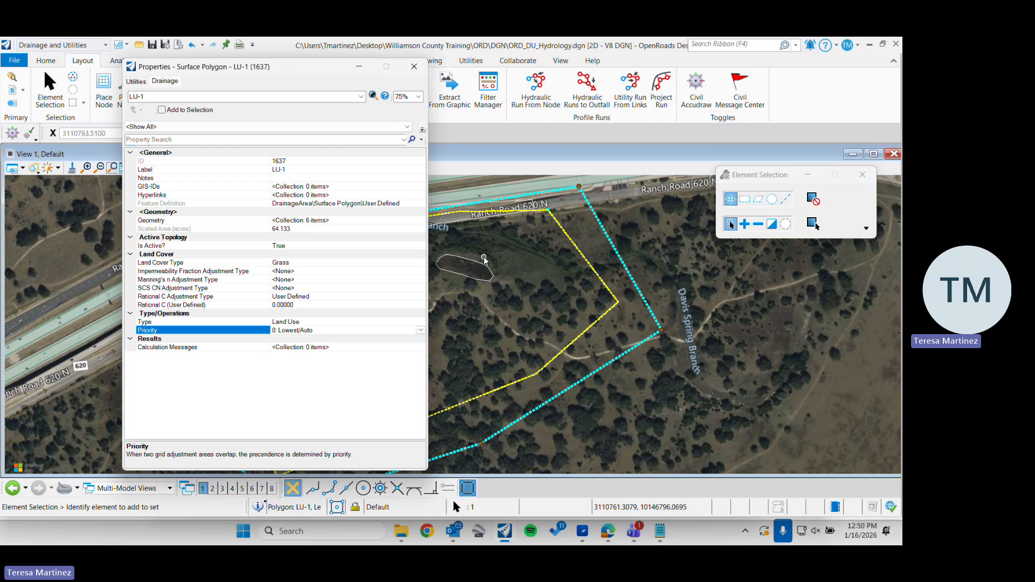
pyautogui.scroll(2, 477, 269)
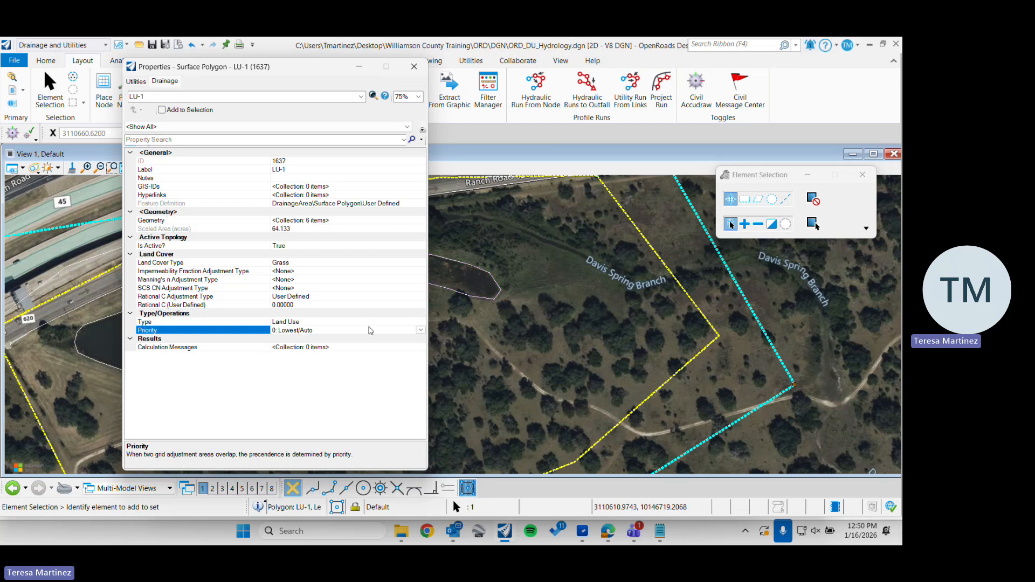
pyautogui.click(420, 330)
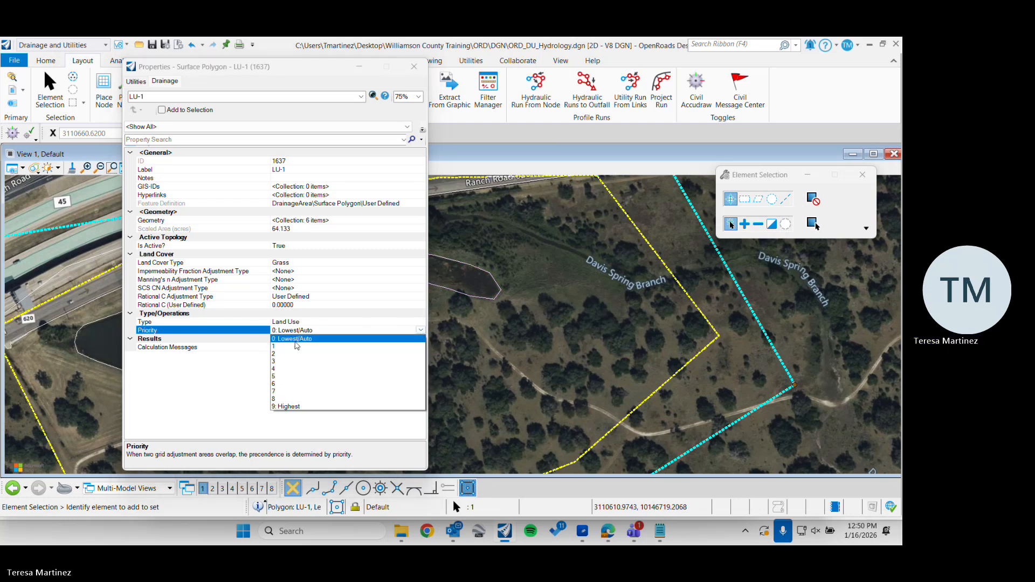
pyautogui.click(290, 343)
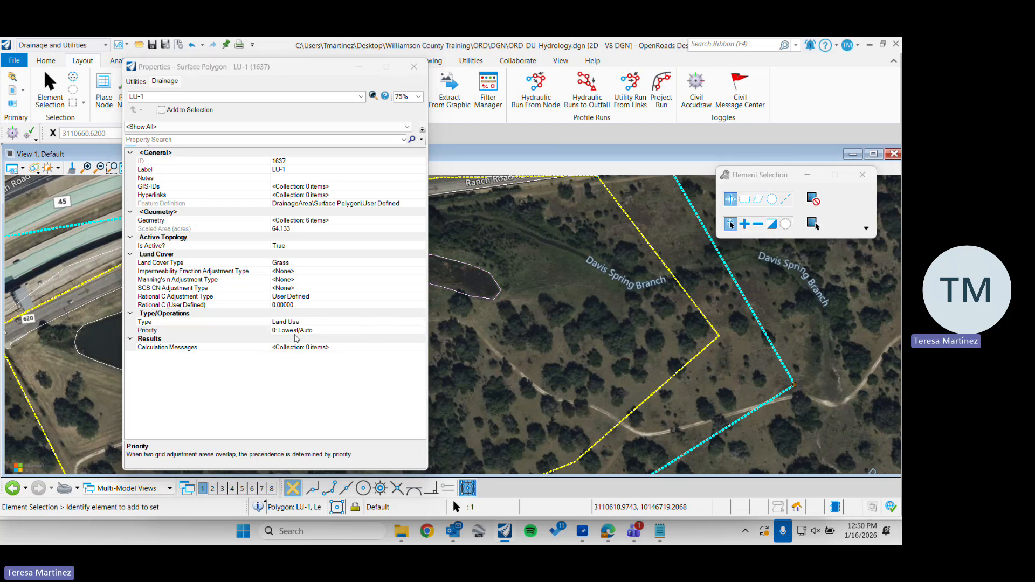
pyautogui.moveTo(302, 66); pyautogui.dragTo(286, 62)
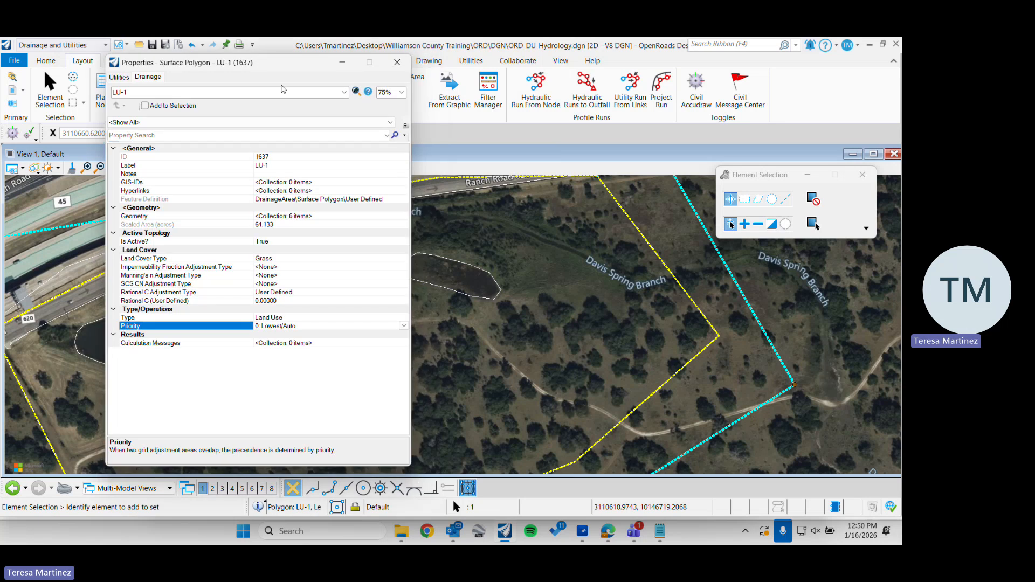
pyautogui.click(397, 63)
pyautogui.scroll(-1, 517, 295)
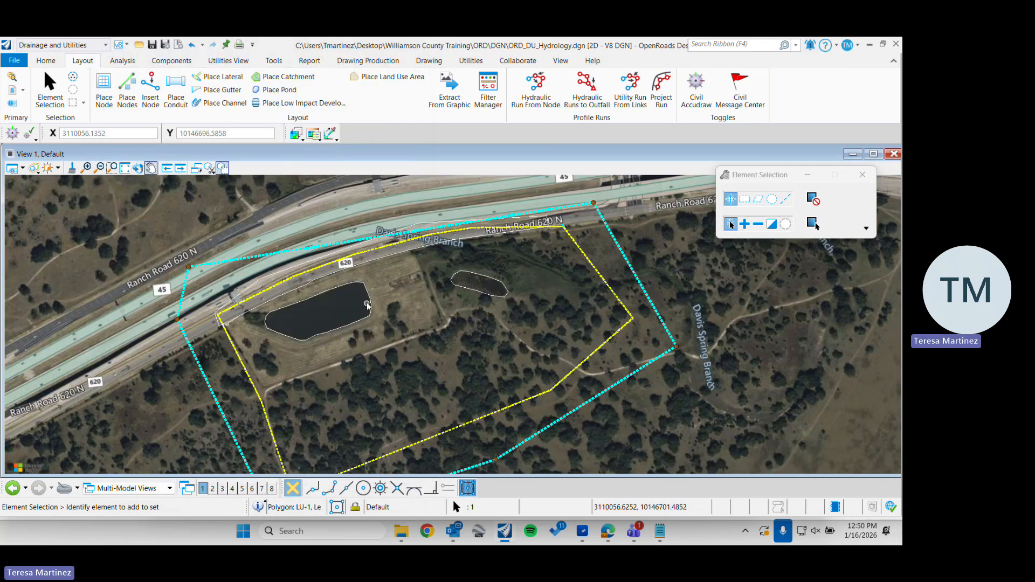
pyautogui.click(469, 312)
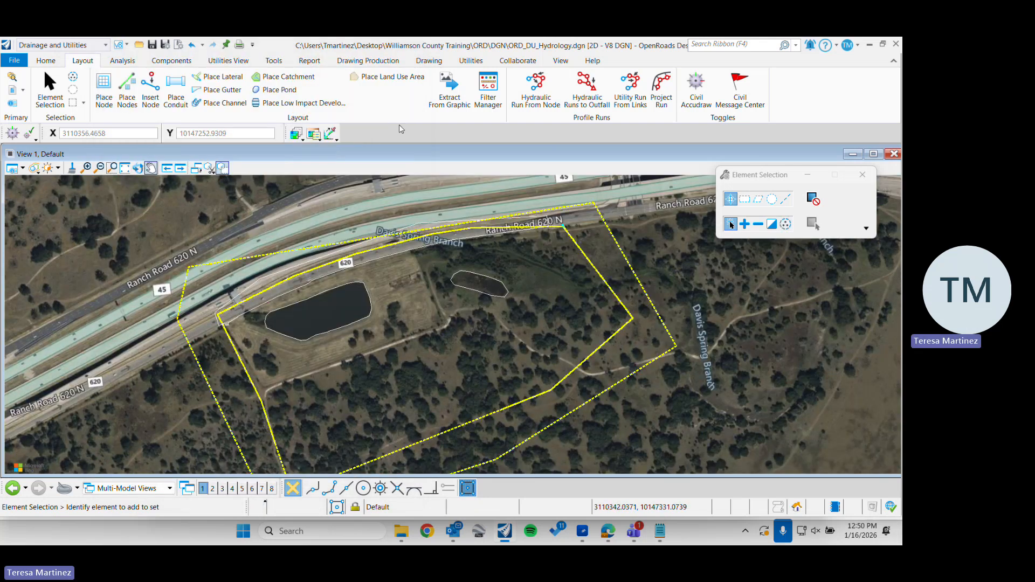
# Place User Defined land use areas by picking the small pond shape and the large pond shape
pyautogui.click(384, 78)
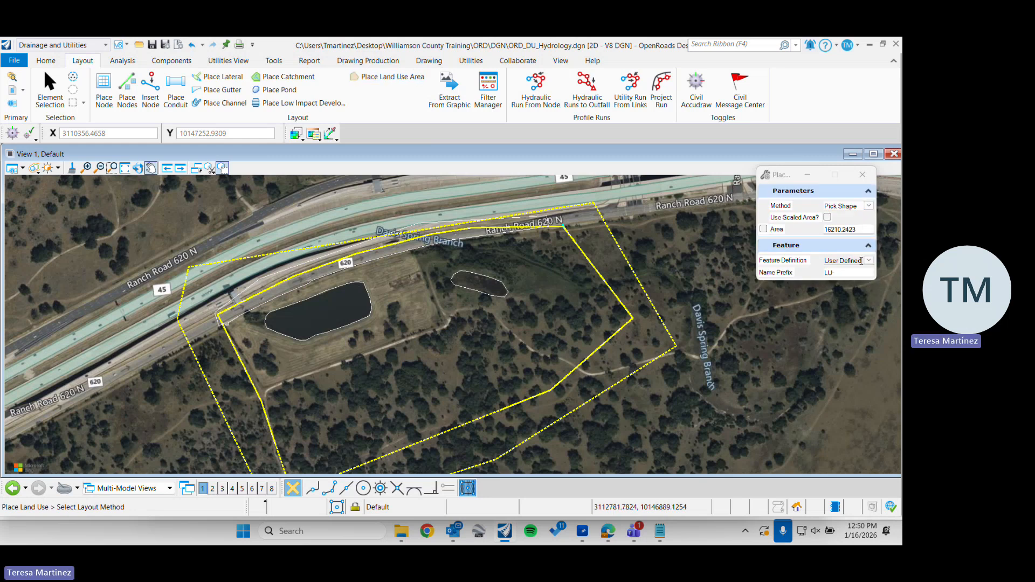
pyautogui.click(515, 339)
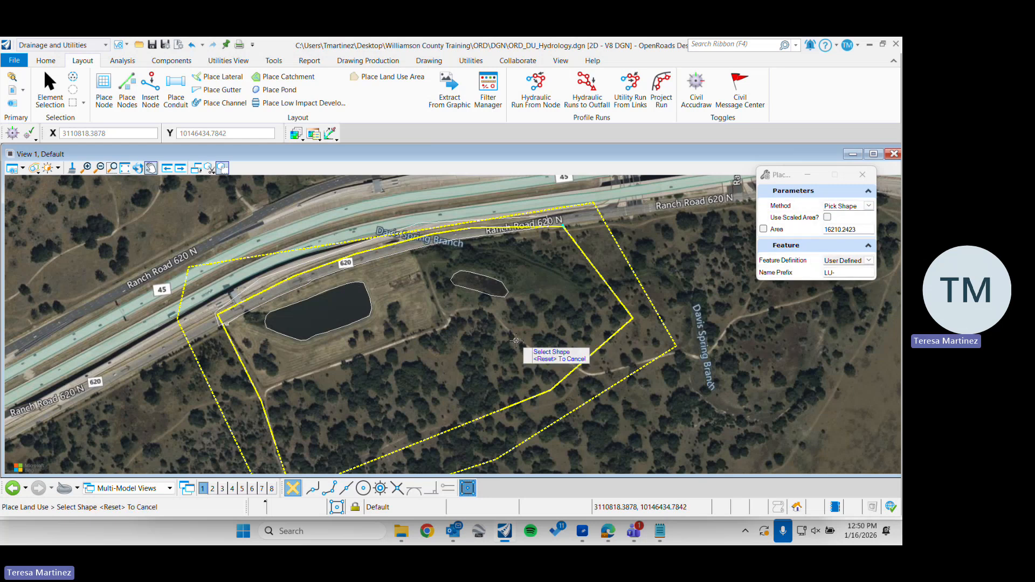
pyautogui.click(488, 293)
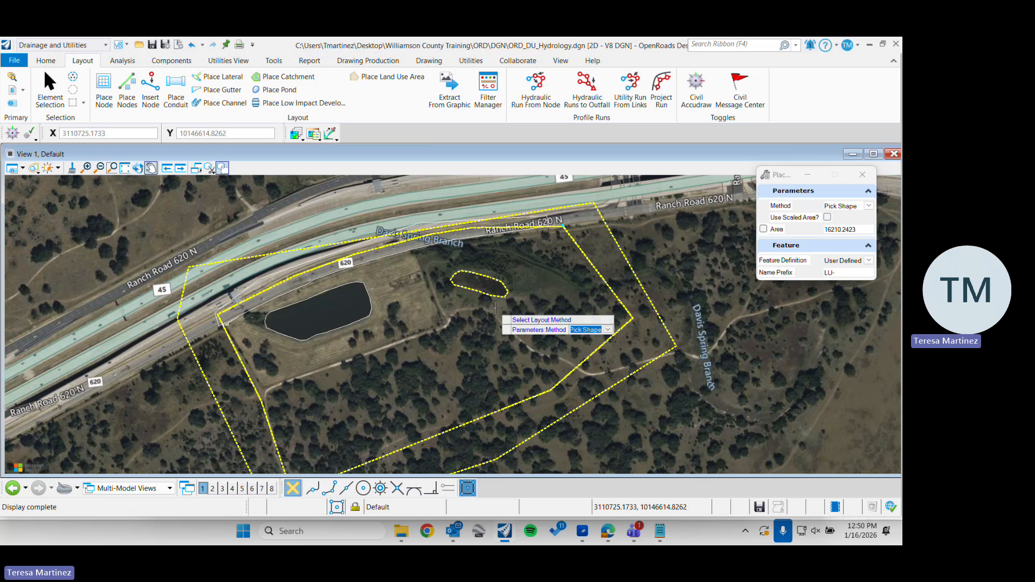
pyautogui.click(349, 323)
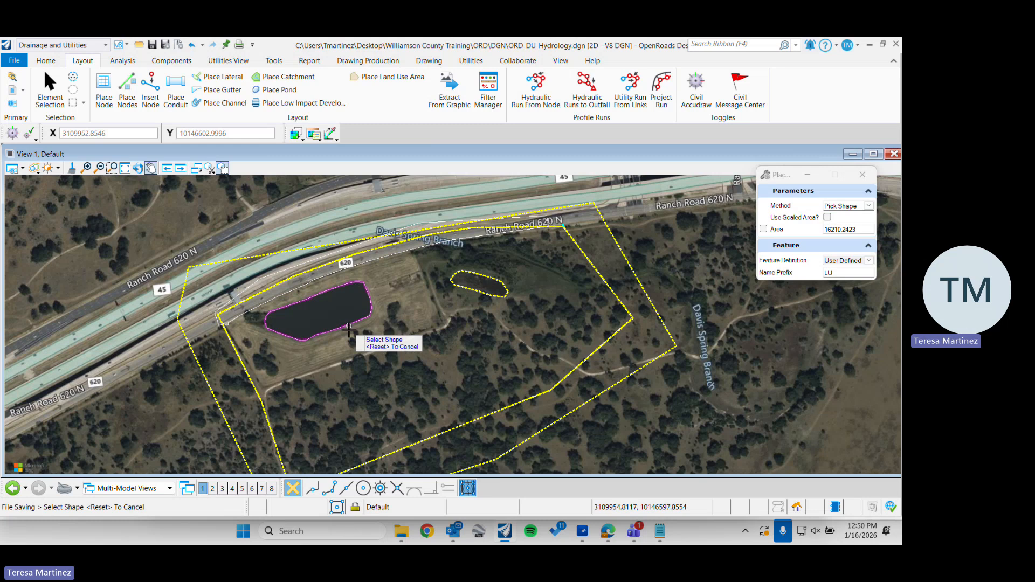
pyautogui.click(348, 323)
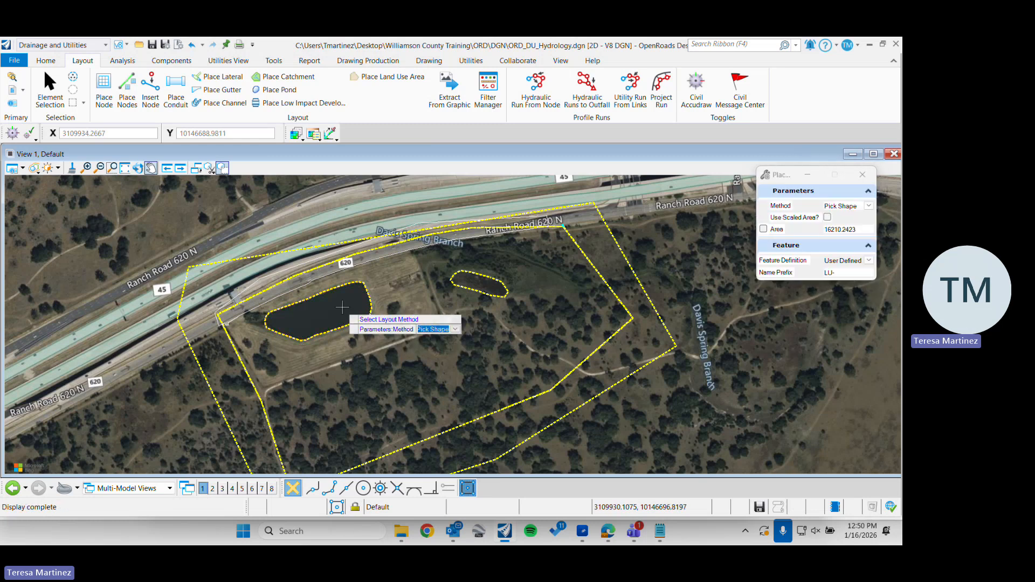
# Place a User Defined land use area by picking the road shape, leave the placement command and save the file
pyautogui.click(263, 275)
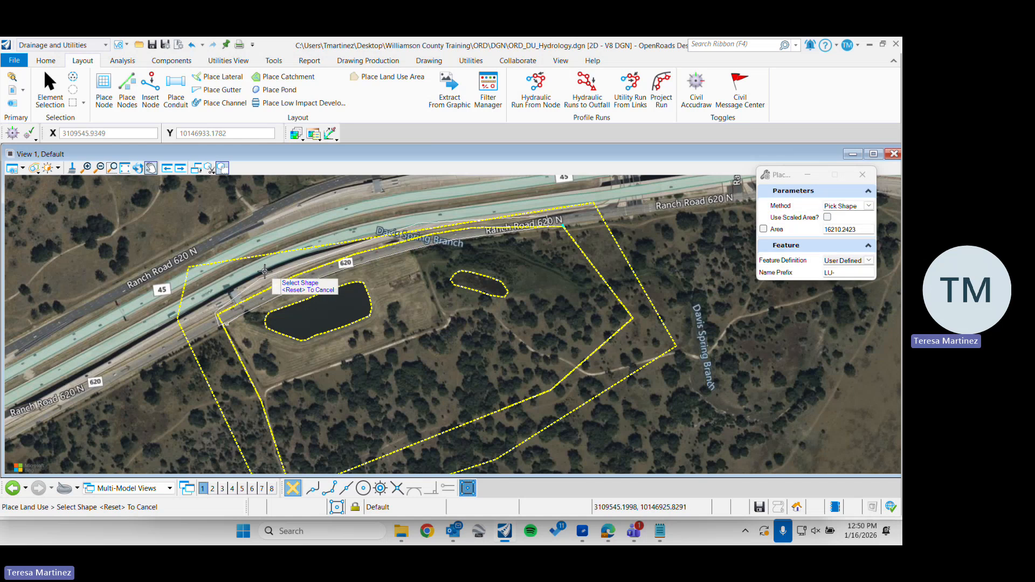
pyautogui.click(264, 276)
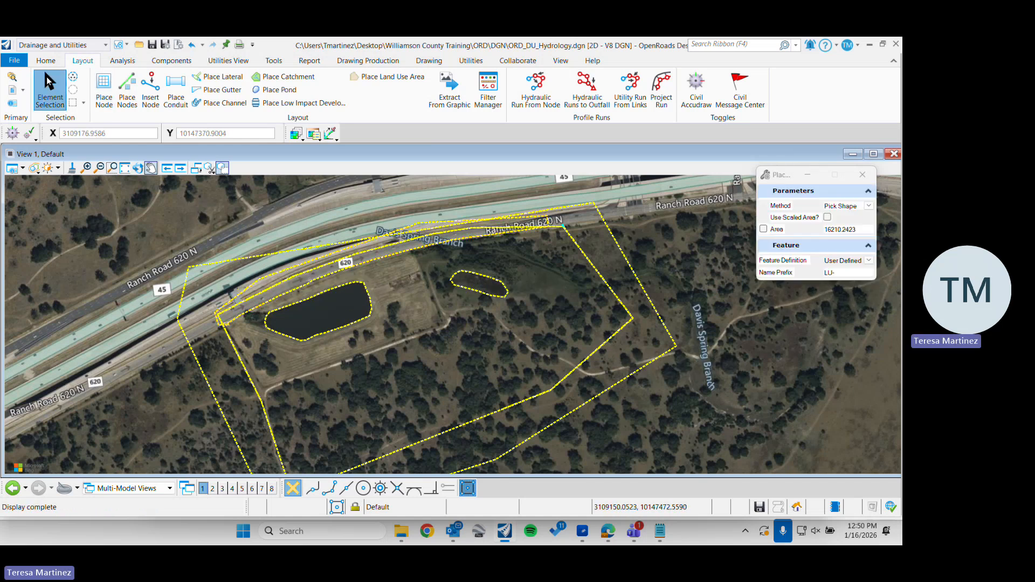
pyautogui.click(50, 89)
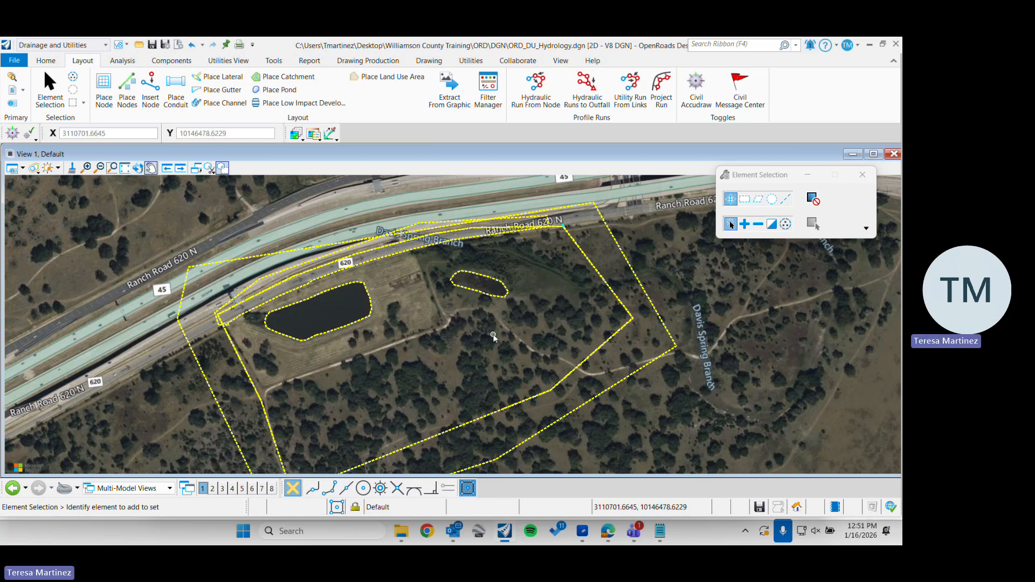
pyautogui.hotkey('ctrl', 's')
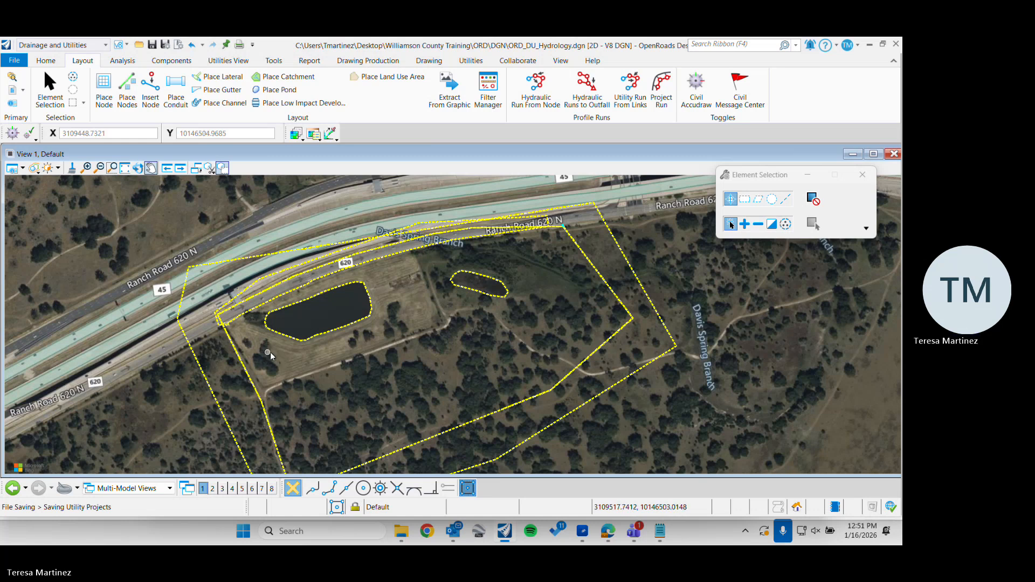
# Check the new land use areas by selecting the large pond, the small pond and the road, and inspect the large pond's outline
pyautogui.click(253, 316)
pyautogui.click(317, 334)
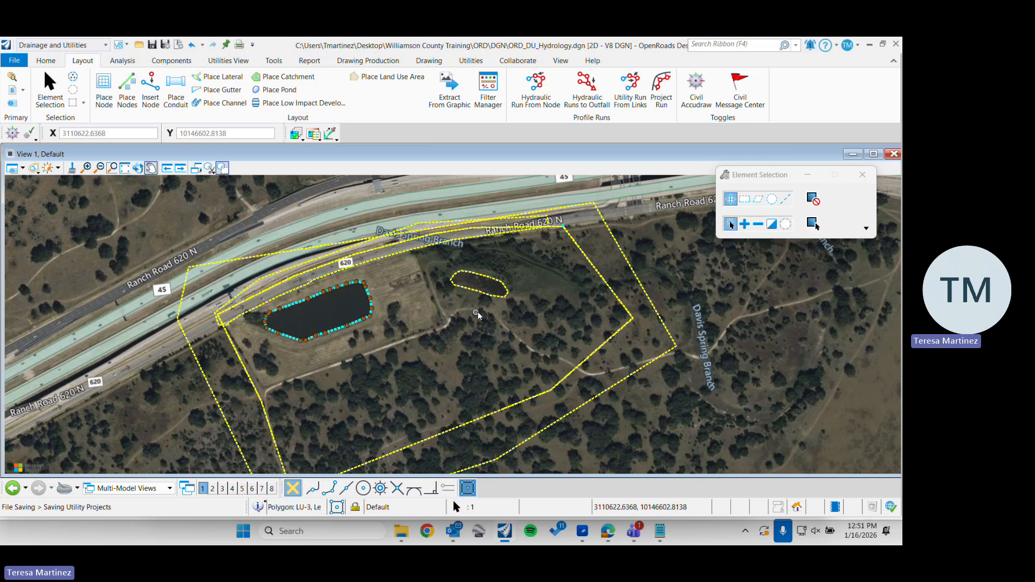
pyautogui.click(488, 295)
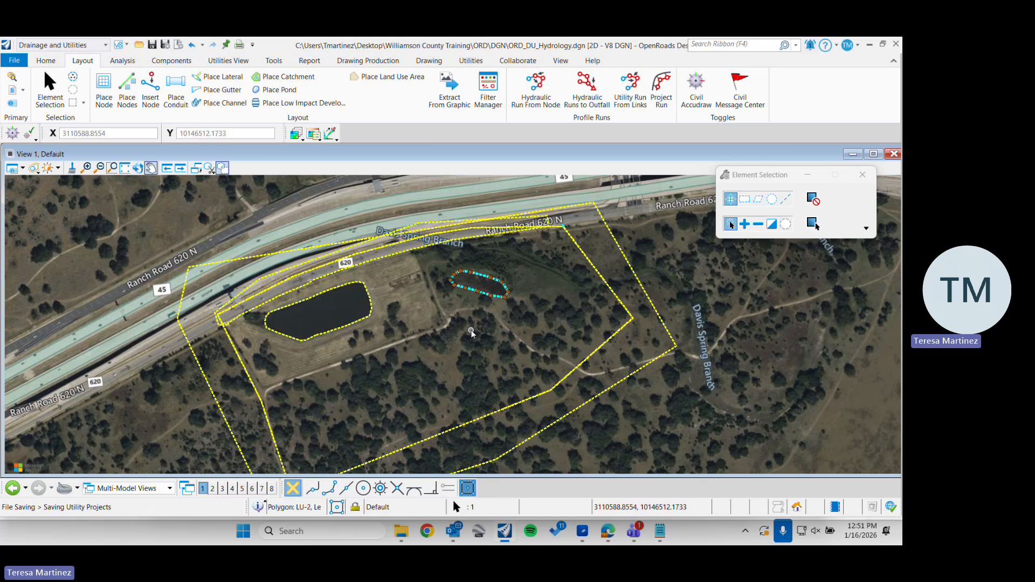
pyautogui.keyDown('ctrl'); pyautogui.click(319, 339); pyautogui.keyUp('ctrl')
pyautogui.keyDown('ctrl'); pyautogui.click(259, 273); pyautogui.keyUp('ctrl')
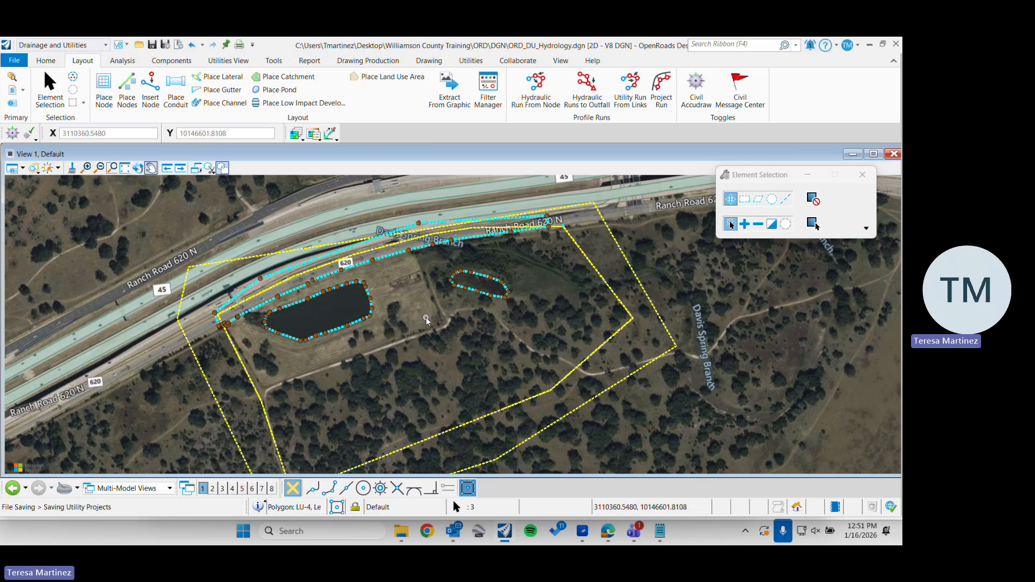
pyautogui.scroll(2, 326, 313)
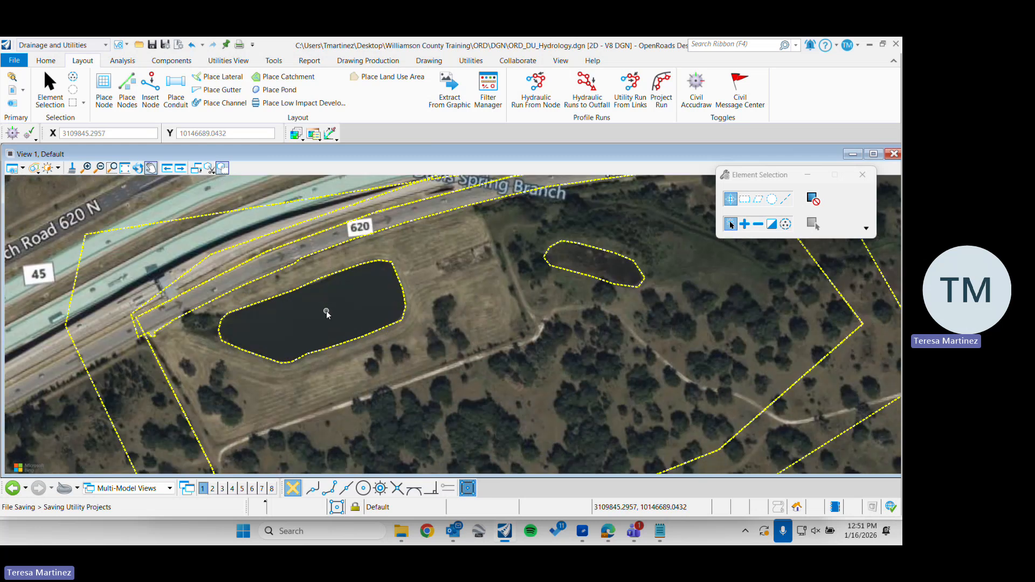
pyautogui.scroll(2, 326, 313)
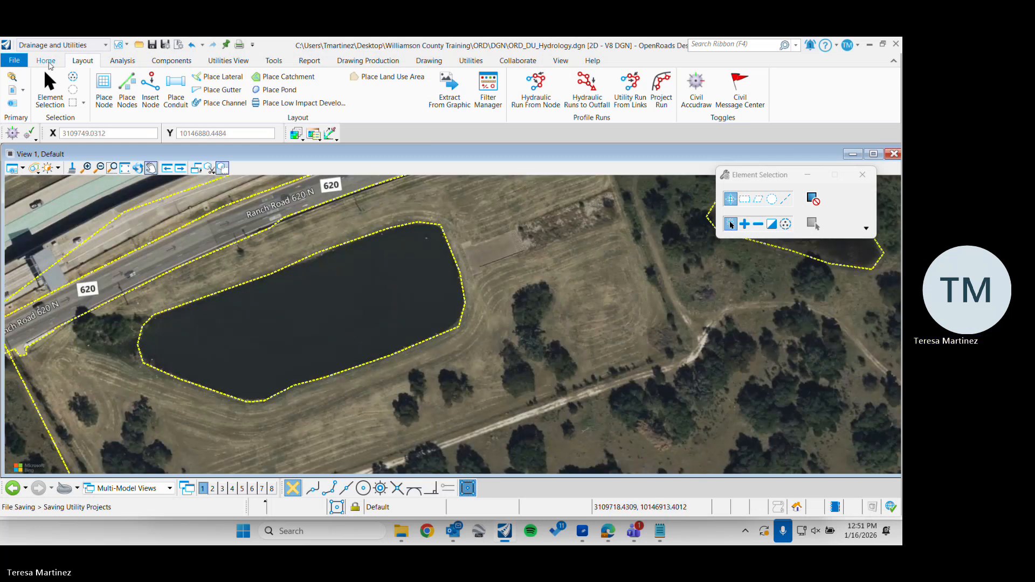
# Open the small pond land use area's properties and set its Land Cover Type to Water
pyautogui.click(40, 61)
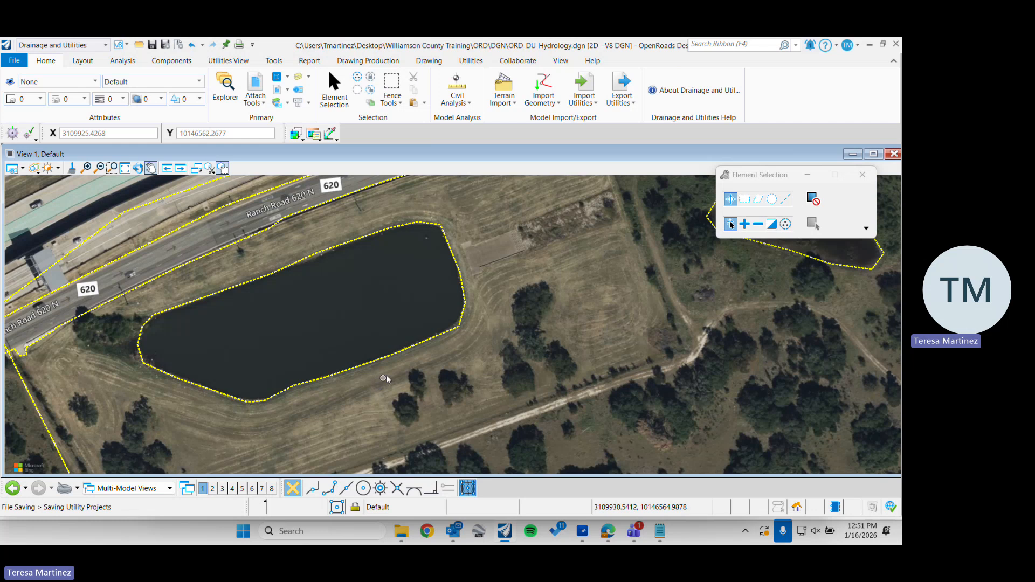
pyautogui.scroll(-5, 399, 345)
pyautogui.moveTo(529, 341); pyautogui.dragTo(349, 301, button='middle')
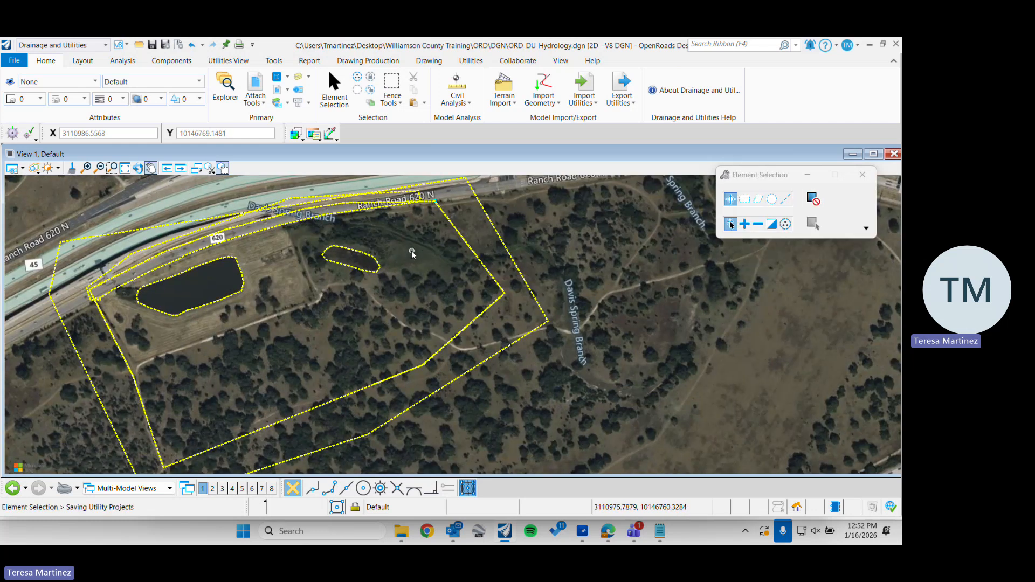
pyautogui.click(356, 270)
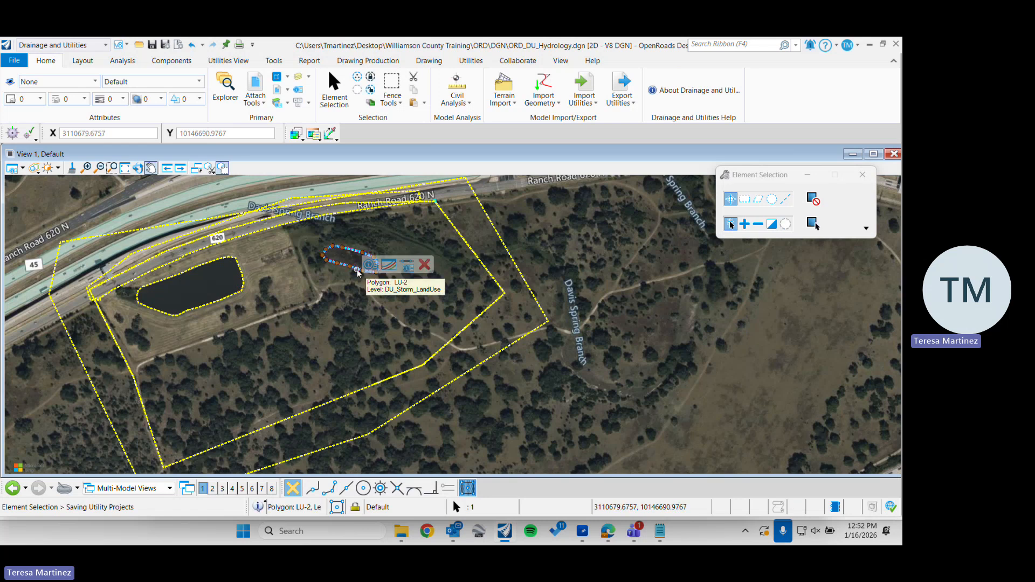
pyautogui.moveTo(358, 272)
pyautogui.click(405, 262)
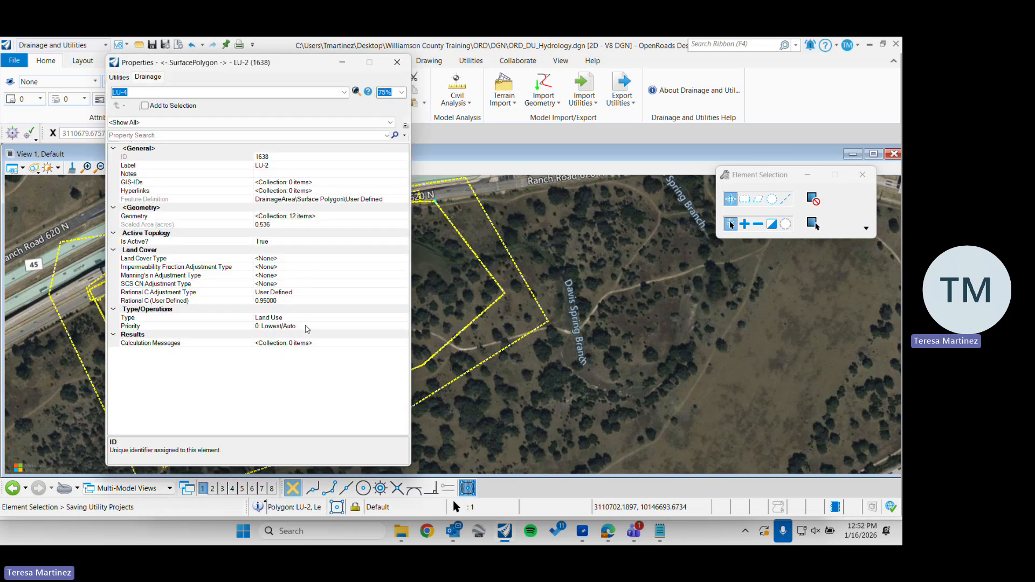
pyautogui.click(290, 292)
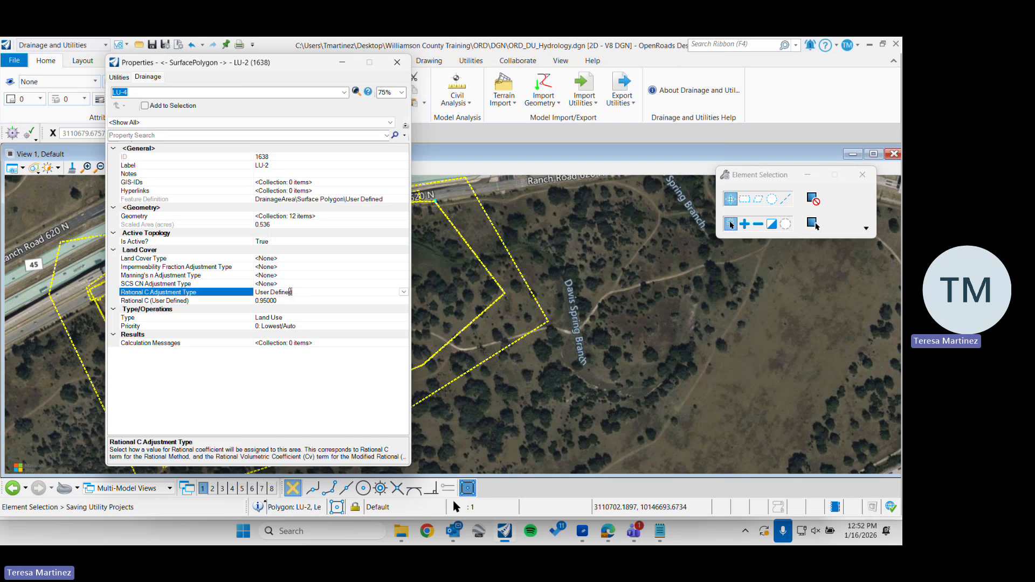
pyautogui.click(288, 259)
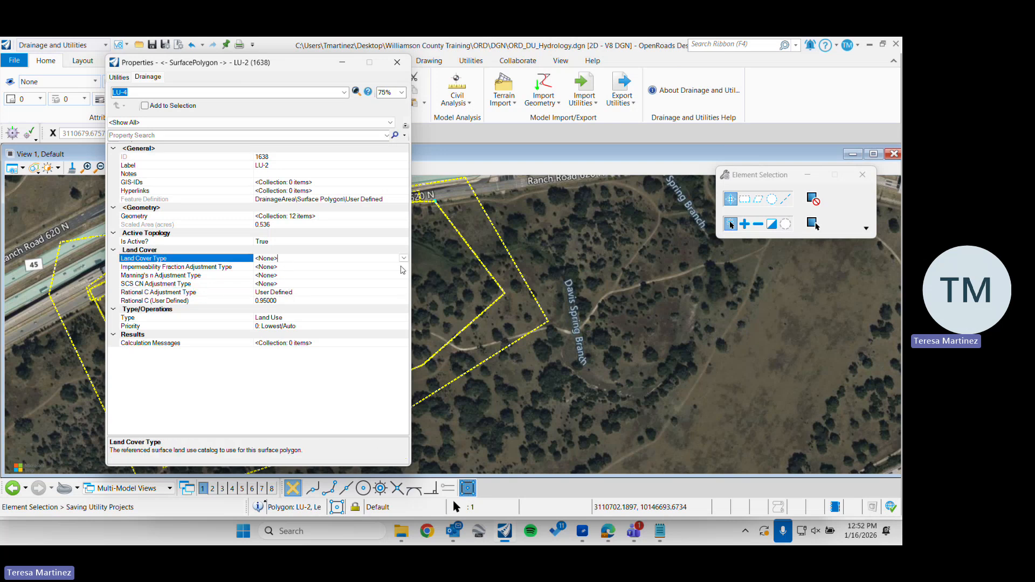
pyautogui.click(298, 259)
pyautogui.click(264, 297)
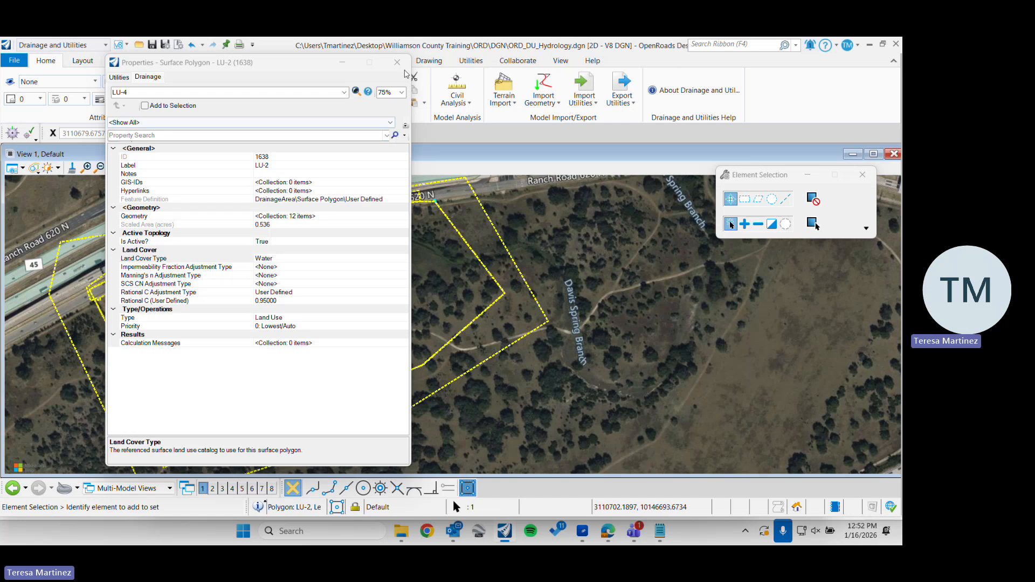
# Set the small pond land use area's priority to 1 and close its properties
pyautogui.click(377, 327)
pyautogui.click(403, 326)
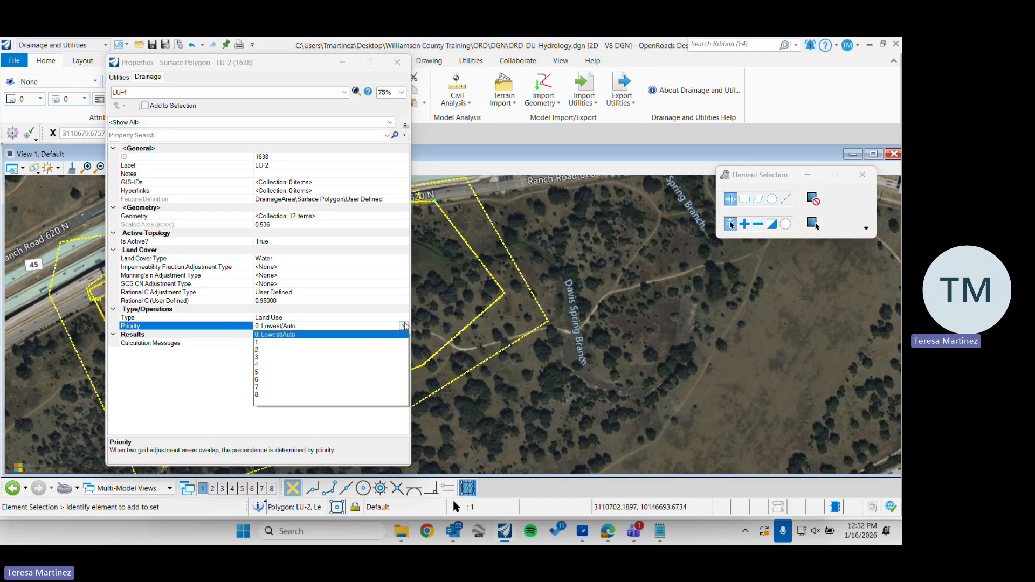
pyautogui.click(262, 344)
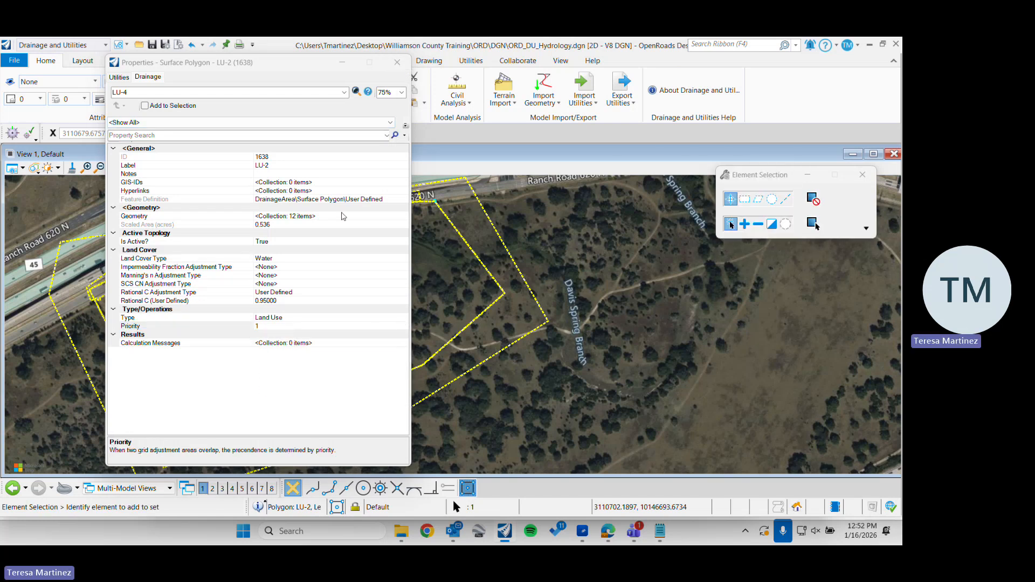
pyautogui.click(397, 62)
# Open the large pond land use area's properties and set its Land Cover Type to Water
pyautogui.moveTo(249, 305); pyautogui.dragTo(349, 326, button='middle')
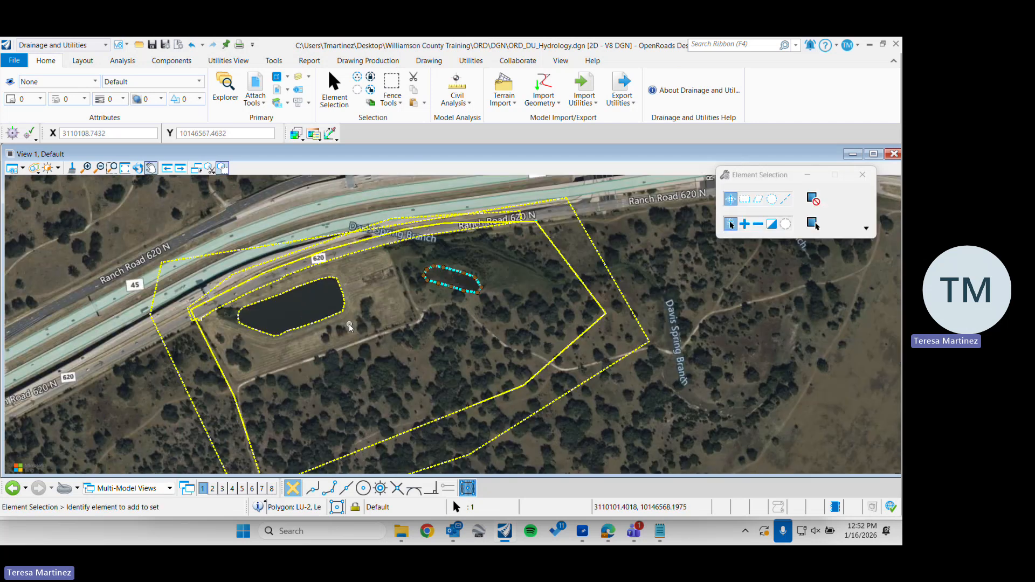
pyautogui.click(322, 323)
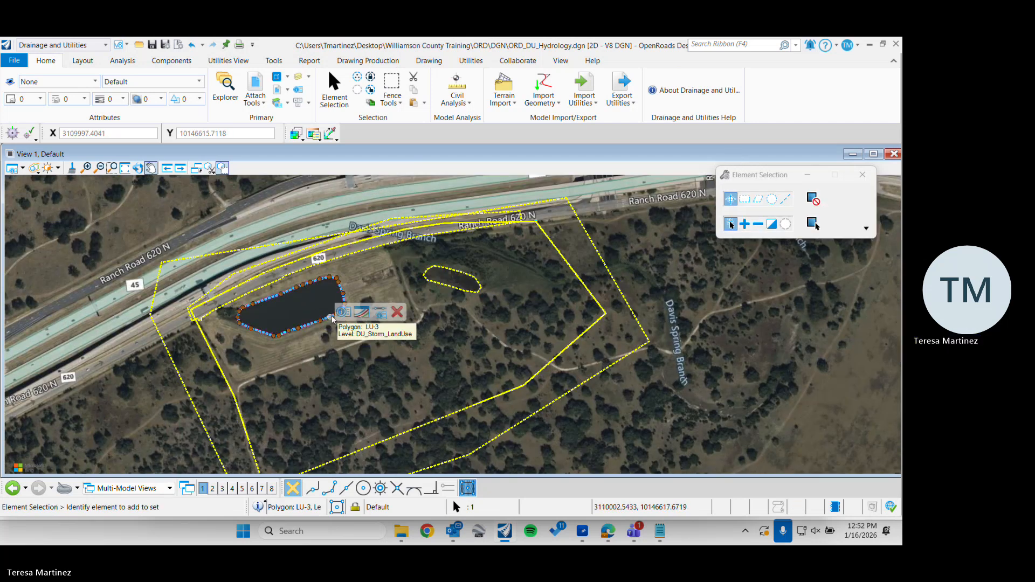
pyautogui.click(344, 311)
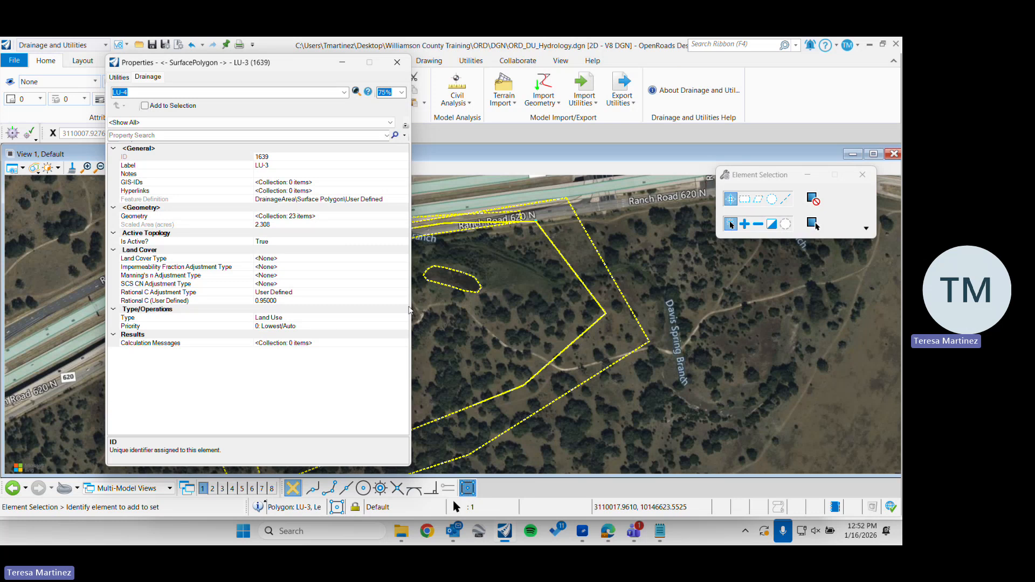
pyautogui.click(403, 292)
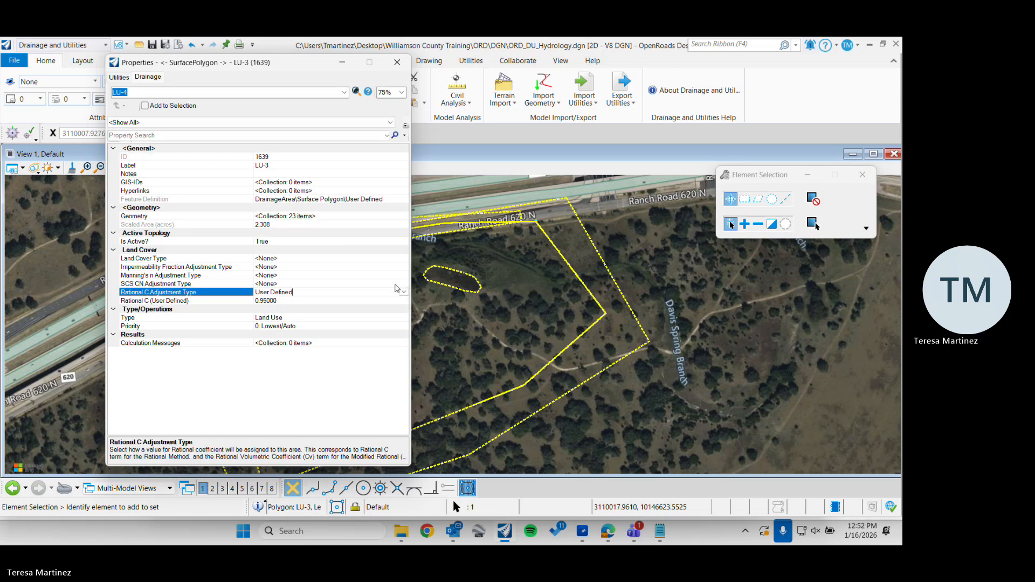
pyautogui.click(361, 259)
pyautogui.click(403, 258)
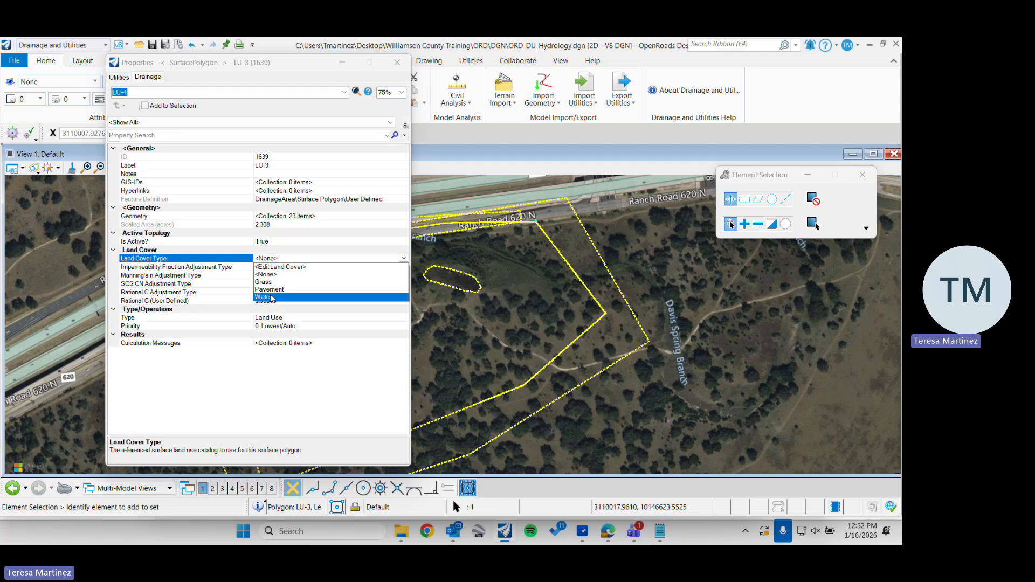
pyautogui.click(322, 297)
# Set the large pond land use area's user-defined Rational C to 0
pyautogui.click(294, 301)
pyautogui.click(294, 301)
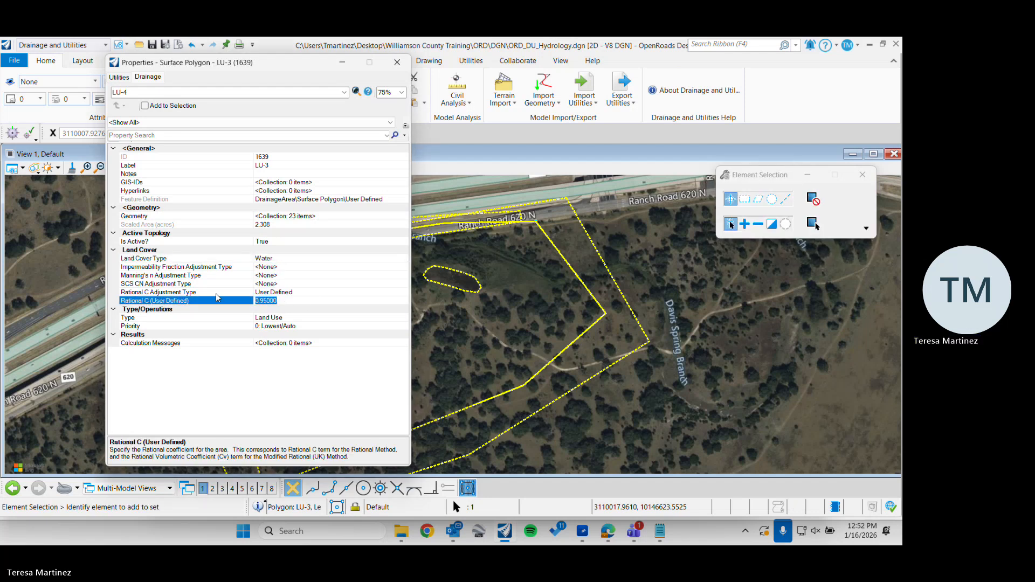
pyautogui.write('0')
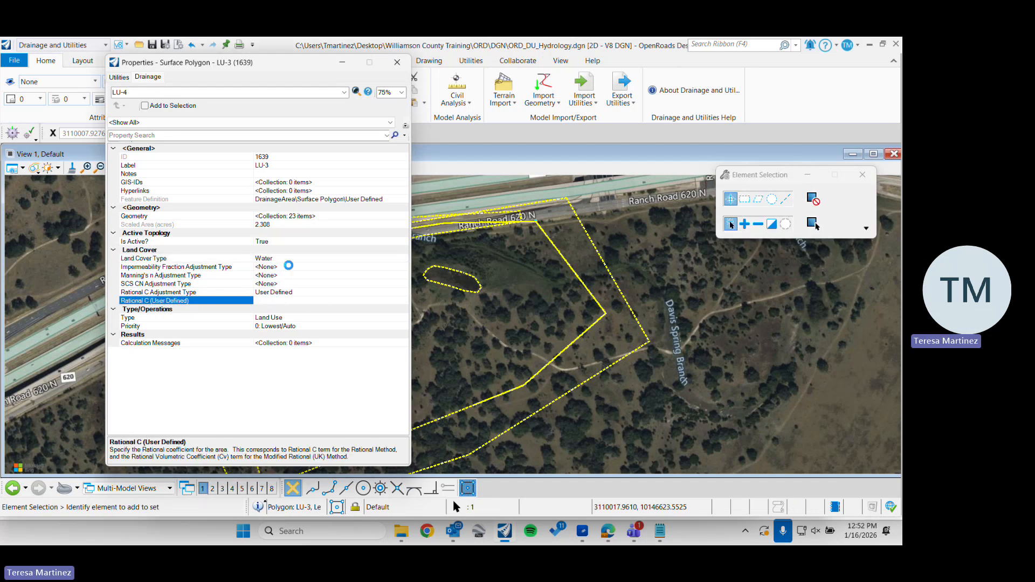
pyautogui.click(288, 268)
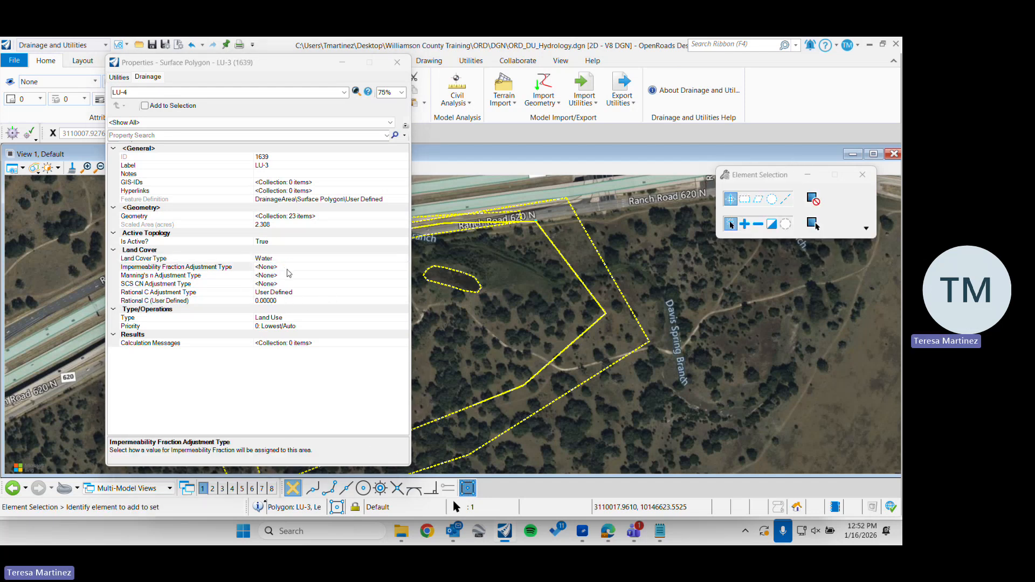
# Set the large pond land use area's priority to 1 and close its properties
pyautogui.click(312, 326)
pyautogui.click(312, 326)
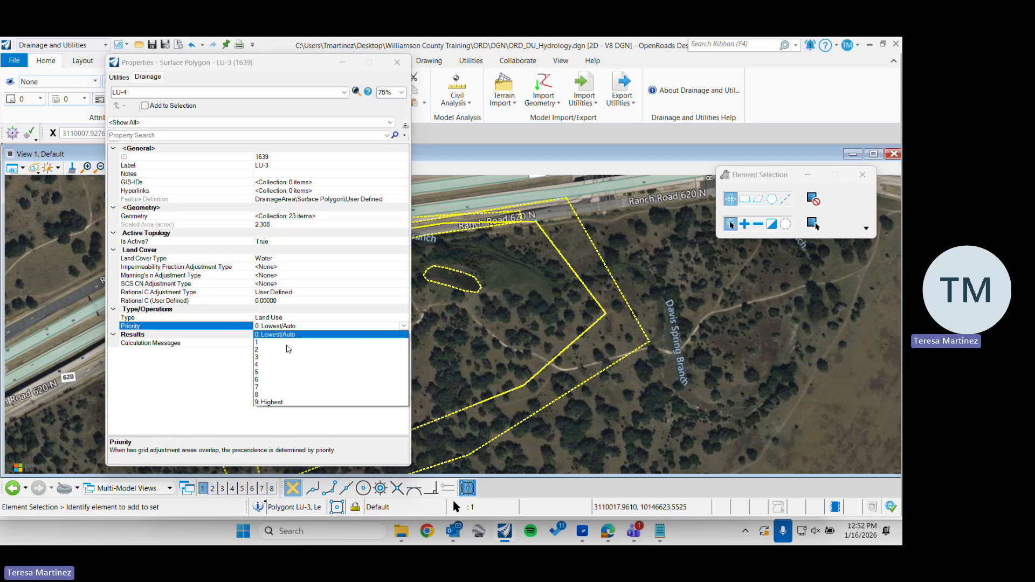
pyautogui.click(280, 342)
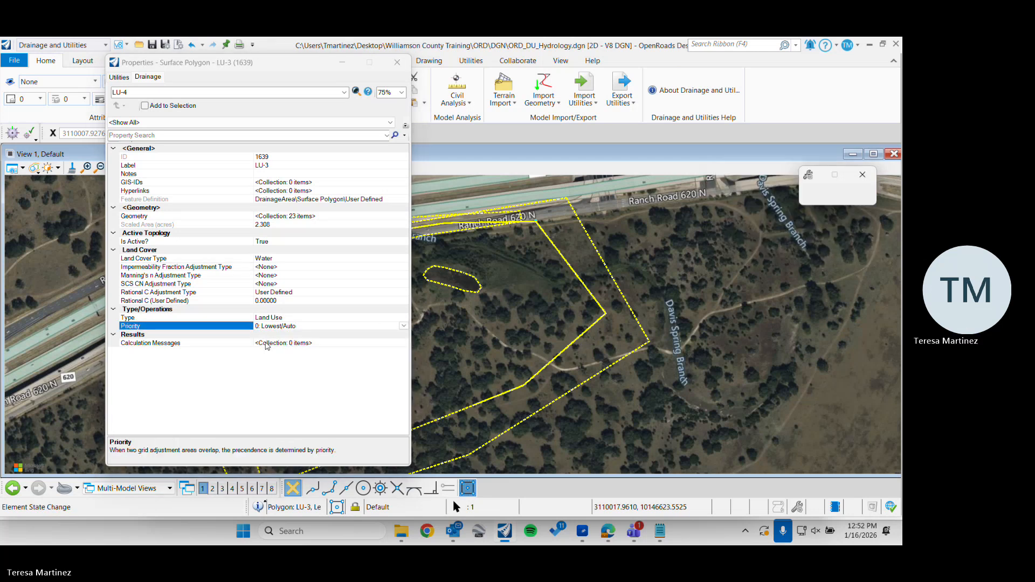
pyautogui.click(398, 63)
# Reopen the small pond land use area's properties, set its Rational C Adjustment Type to Catalog and close them
pyautogui.click(451, 290)
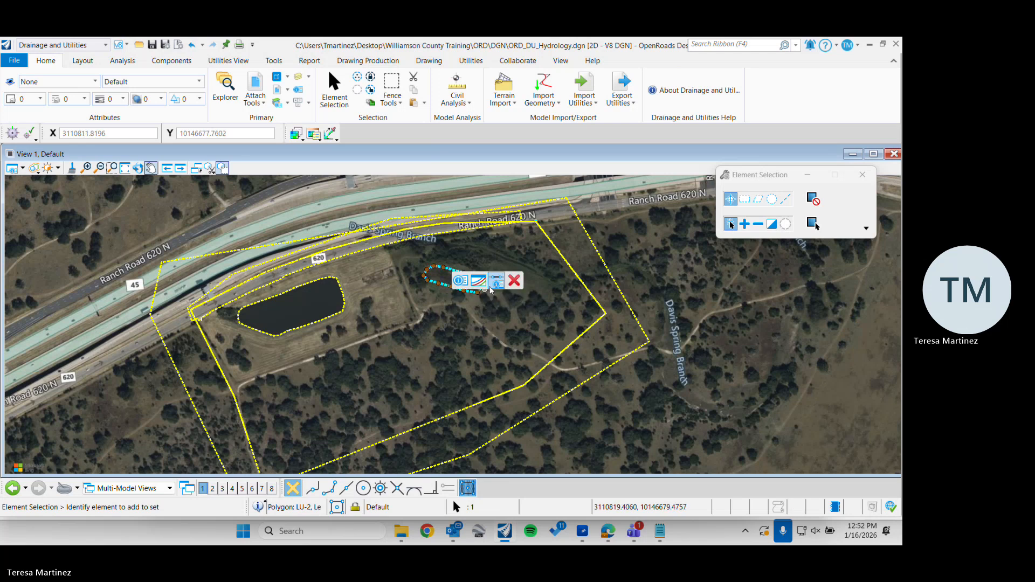
pyautogui.click(496, 280)
pyautogui.click(287, 300)
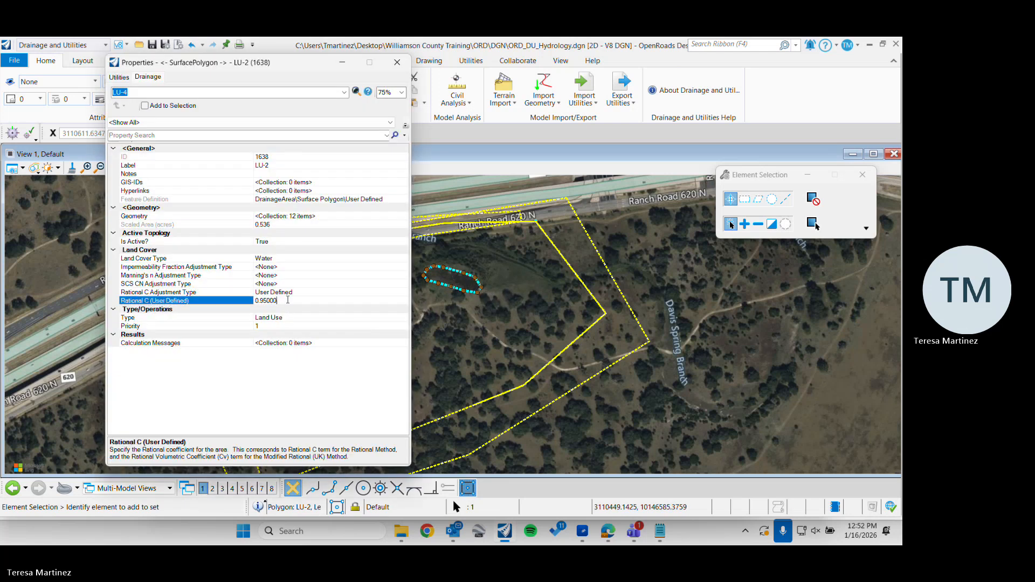
pyautogui.click(404, 293)
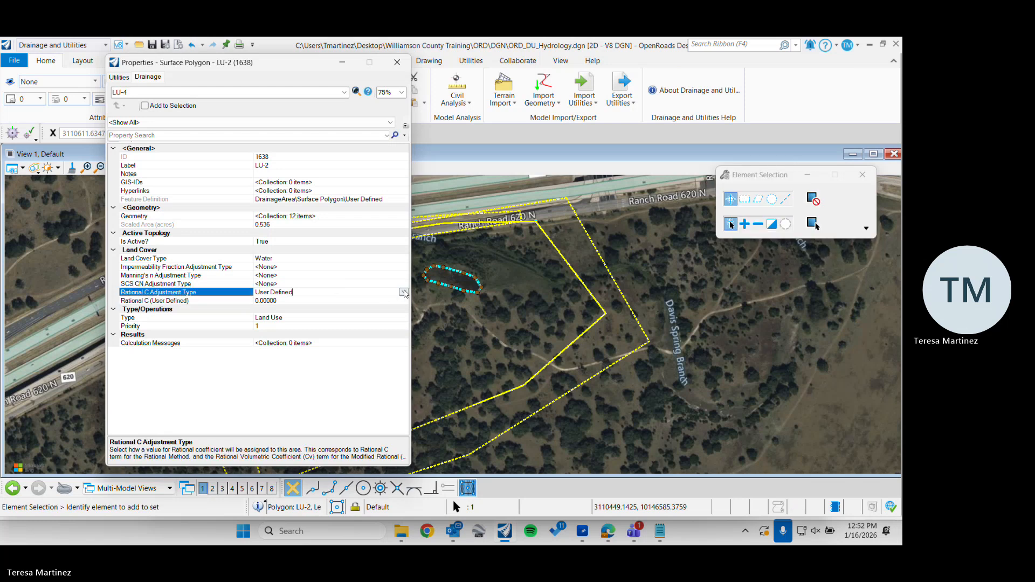
pyautogui.click(405, 294)
pyautogui.click(285, 310)
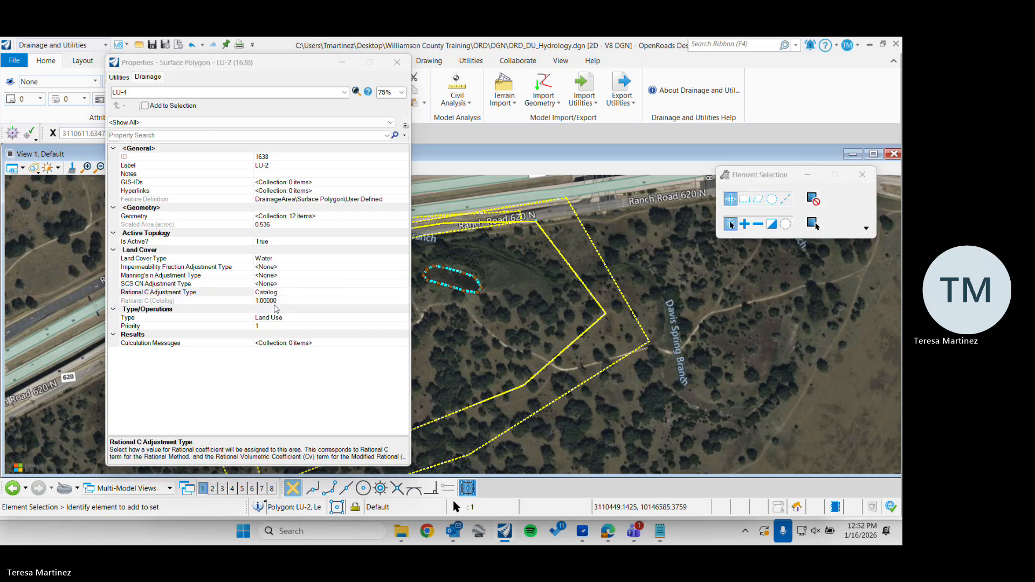
pyautogui.click(232, 300)
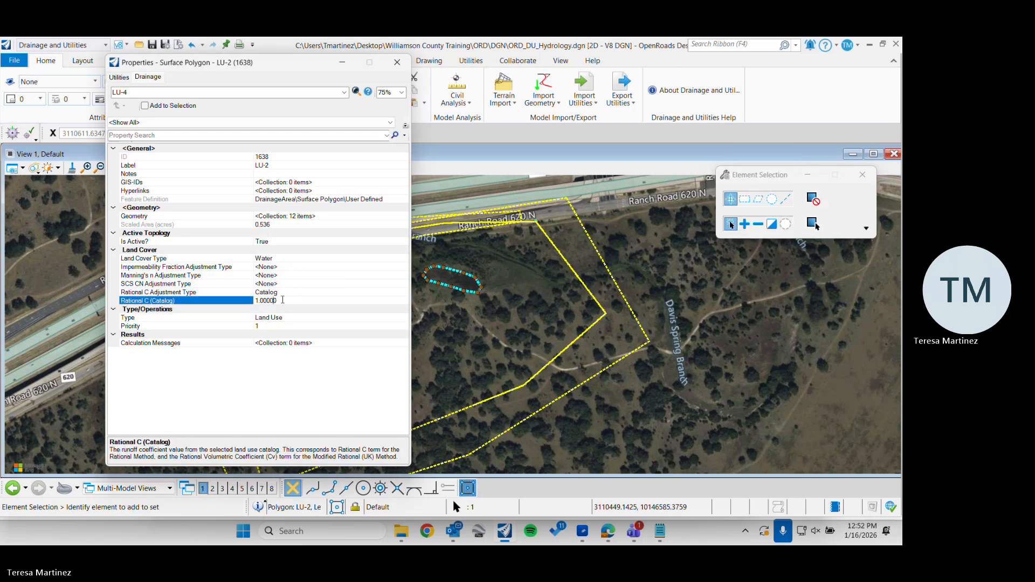
pyautogui.click(397, 62)
# Open the properties of the large surroundings land use area and set its Rational C Adjustment Type to Catalog
pyautogui.click(343, 308)
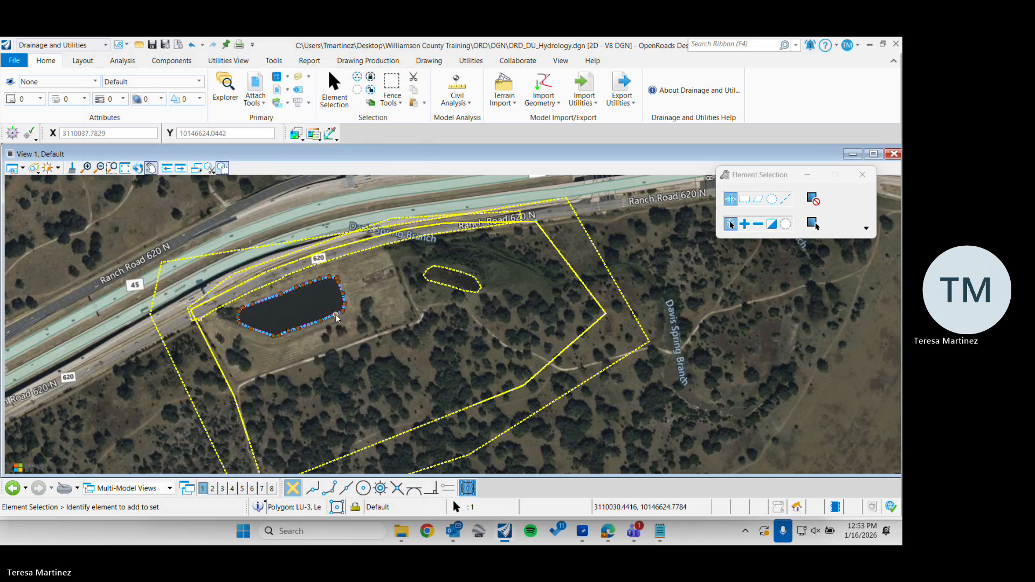
pyautogui.click(496, 436)
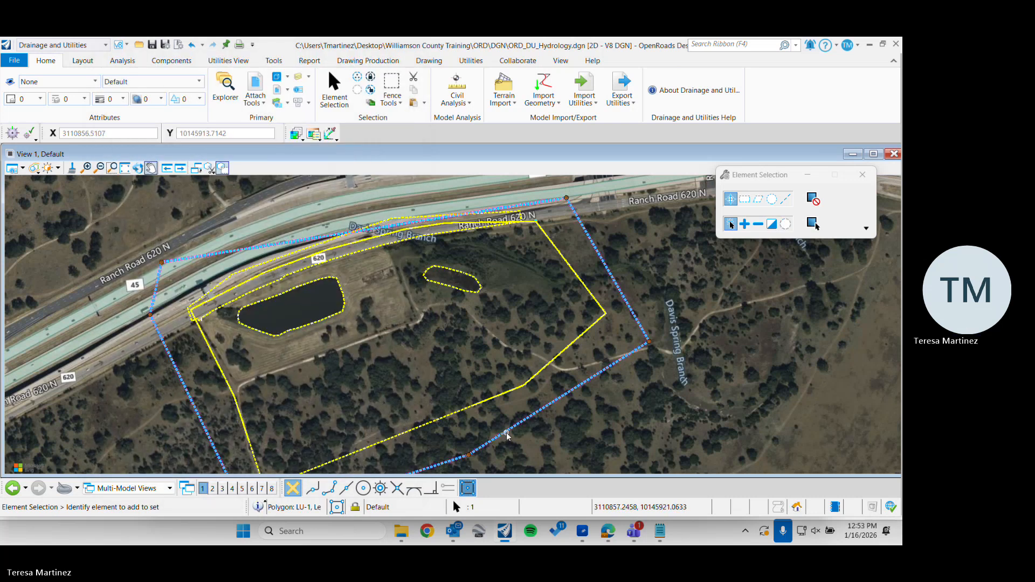
pyautogui.click(538, 429)
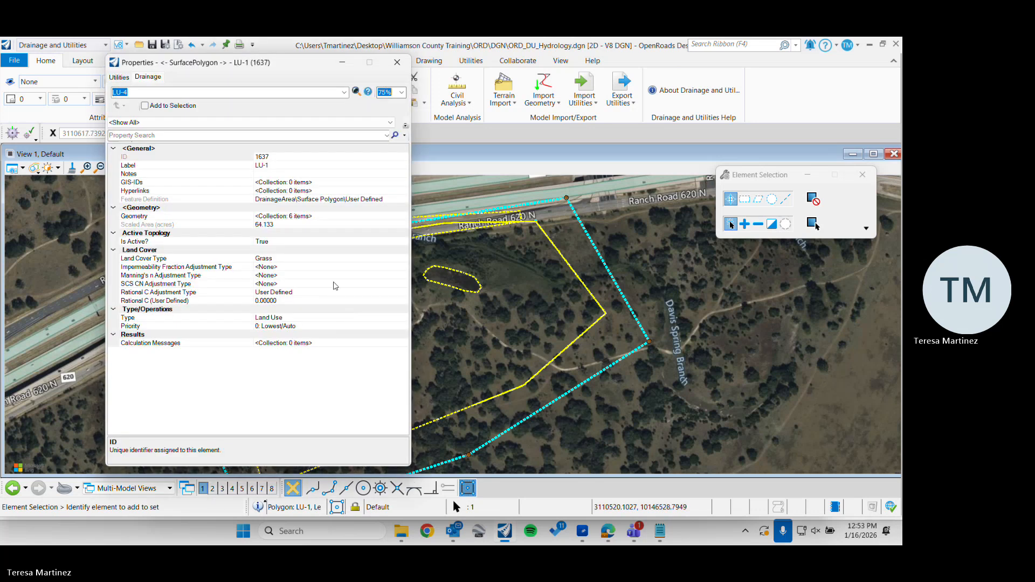
pyautogui.click(404, 292)
pyautogui.click(403, 292)
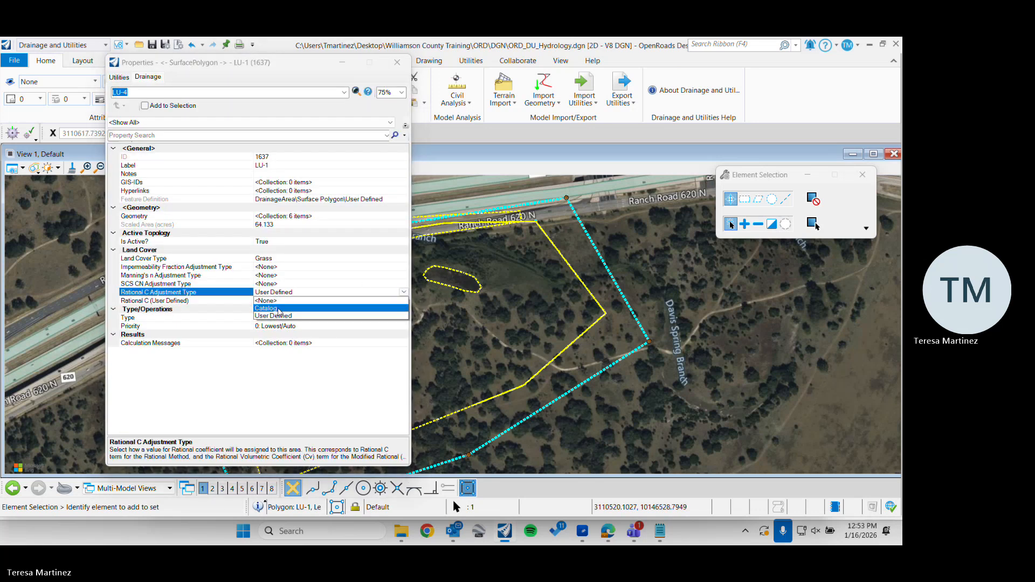
pyautogui.click(280, 308)
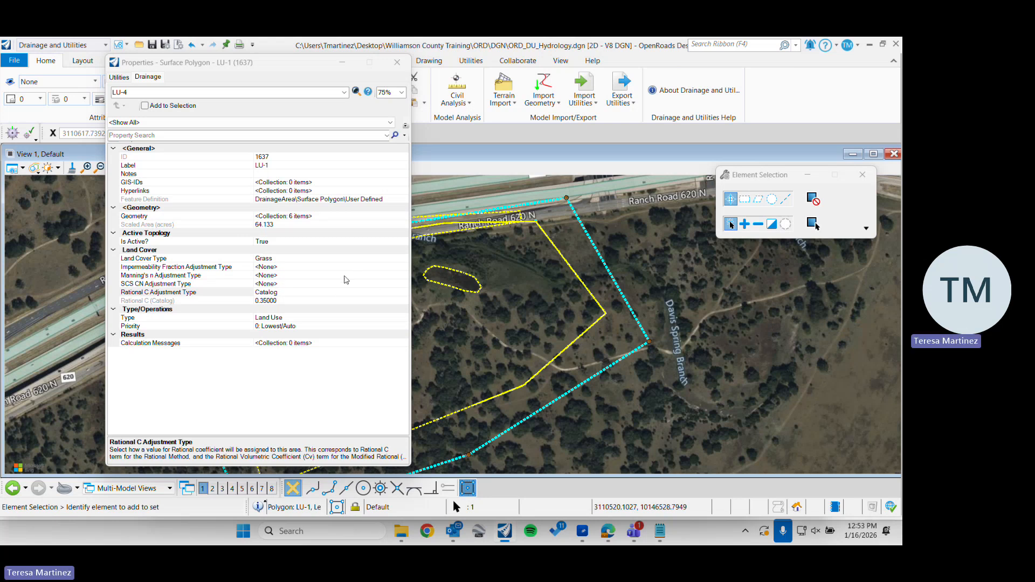
pyautogui.click(271, 292)
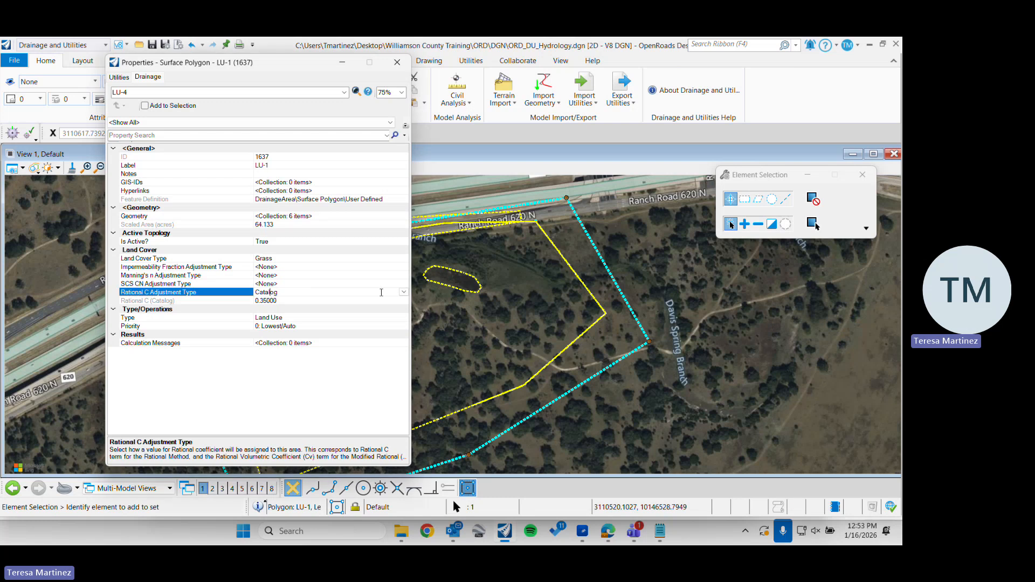
pyautogui.click(403, 291)
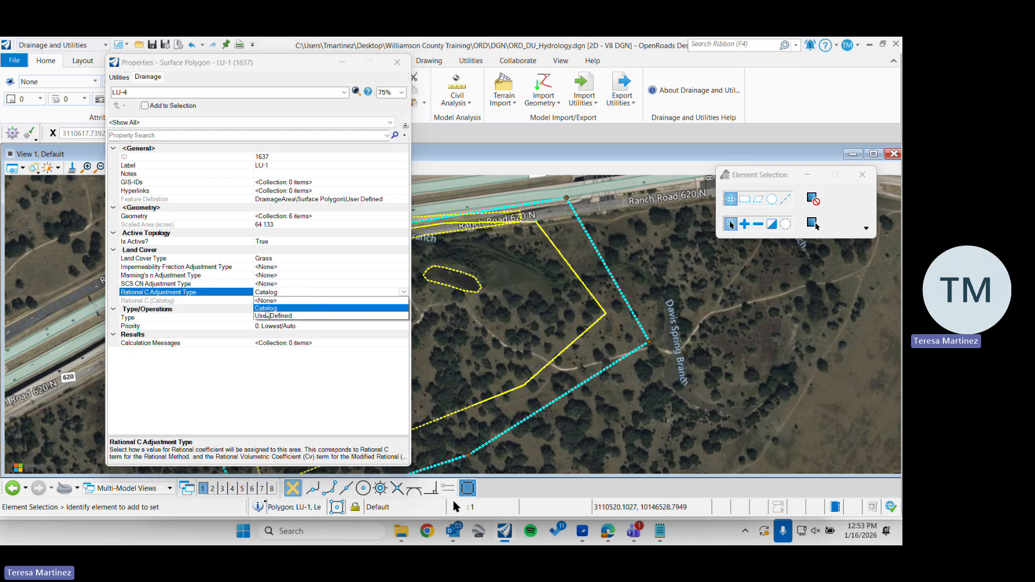
pyautogui.click(266, 309)
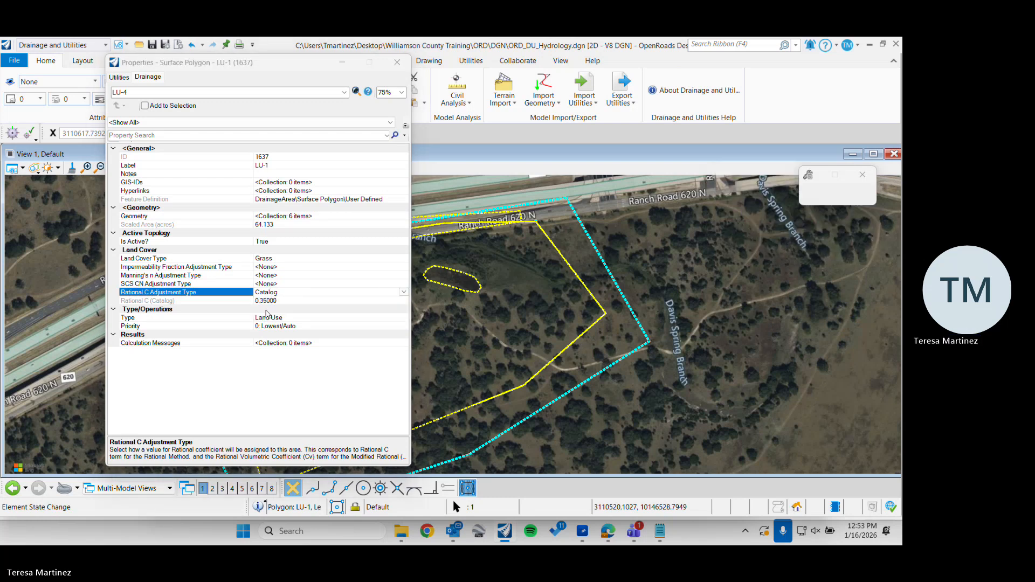
# Switch the surroundings area's Land Cover Type to Pavement, Water and back to Grass to compare their catalog Rational C values
pyautogui.click(360, 259)
pyautogui.click(402, 259)
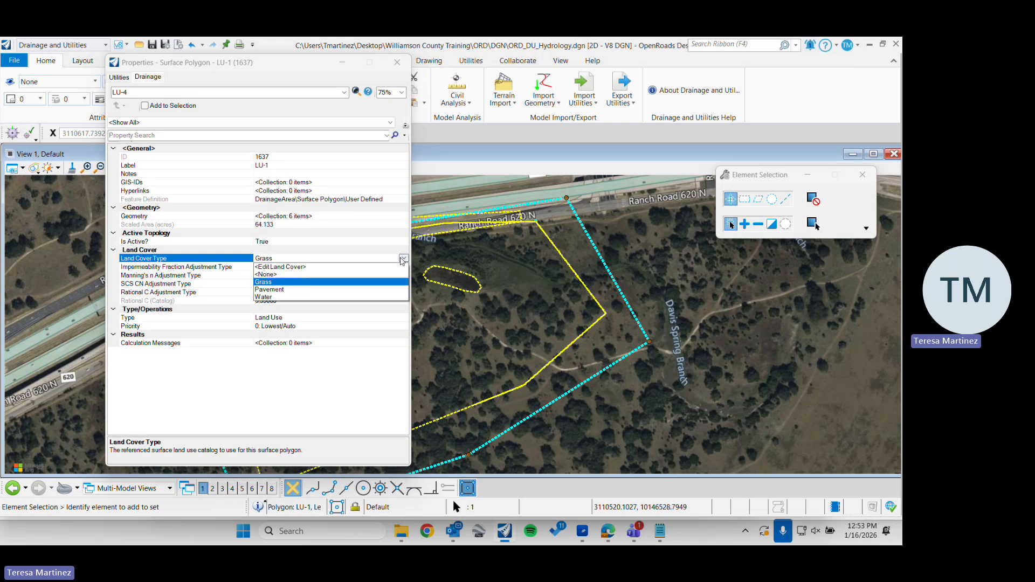
pyautogui.click(271, 290)
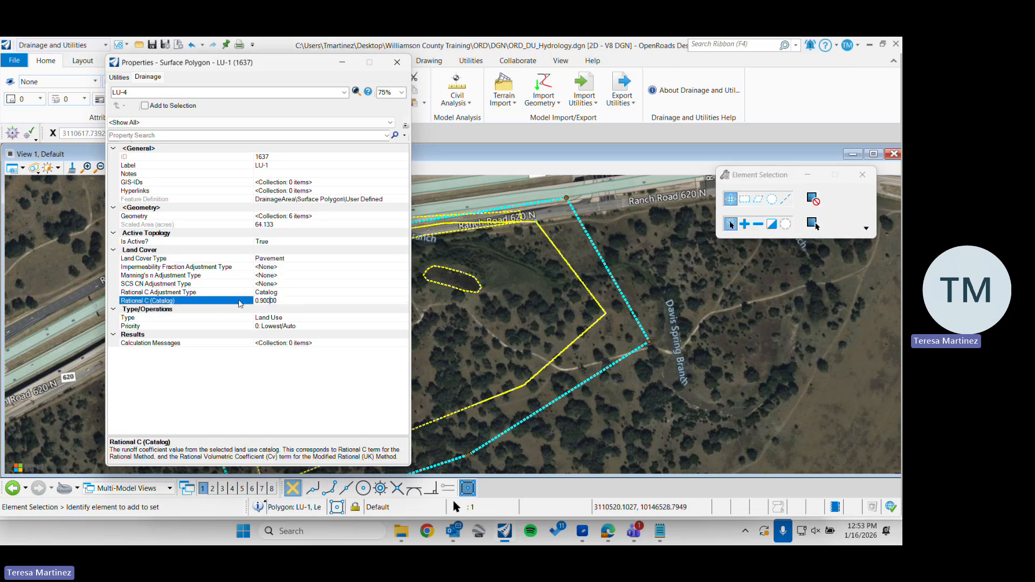
pyautogui.click(379, 268)
pyautogui.click(405, 259)
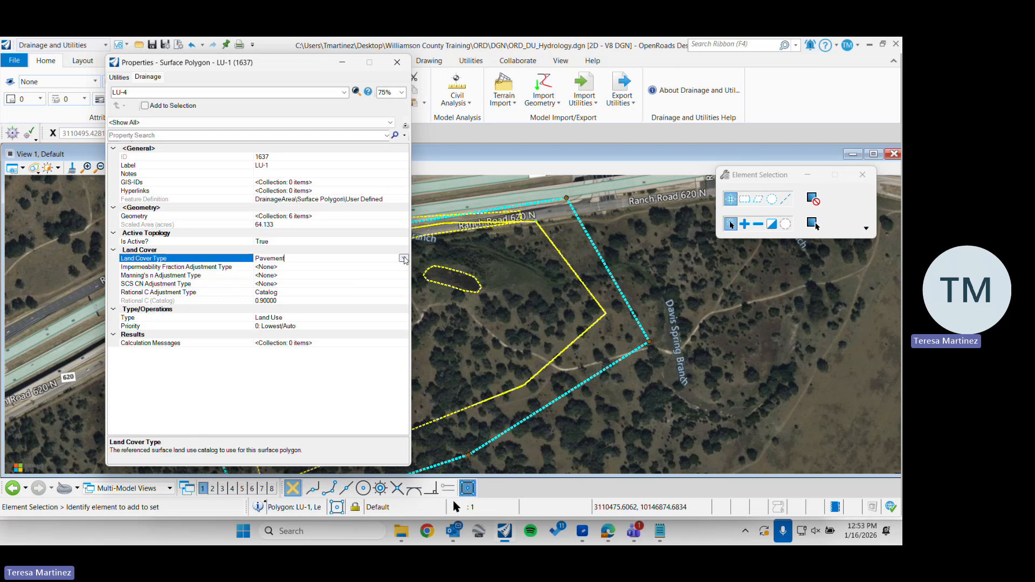
pyautogui.click(404, 259)
pyautogui.click(386, 263)
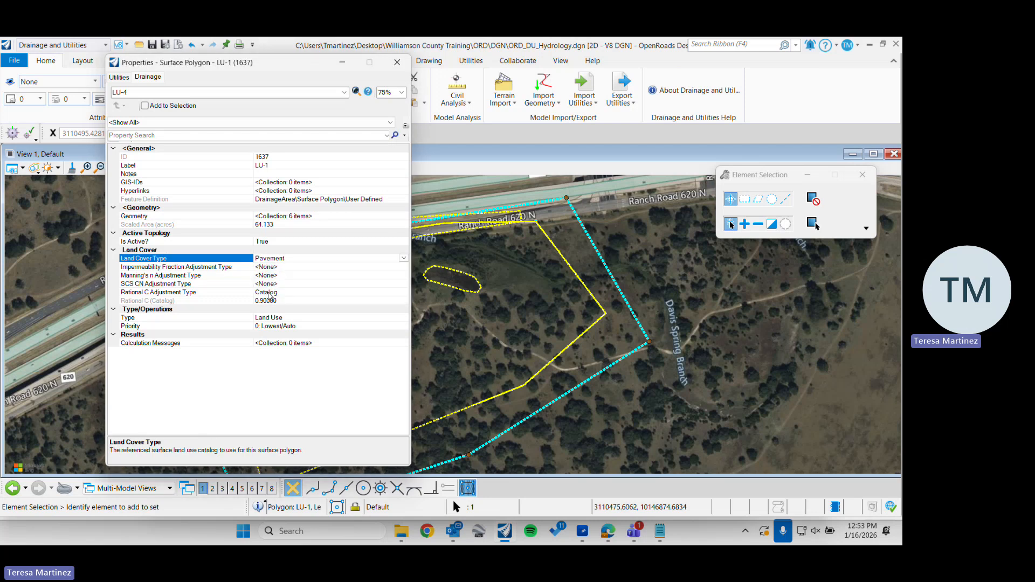
pyautogui.click(398, 260)
pyautogui.click(404, 259)
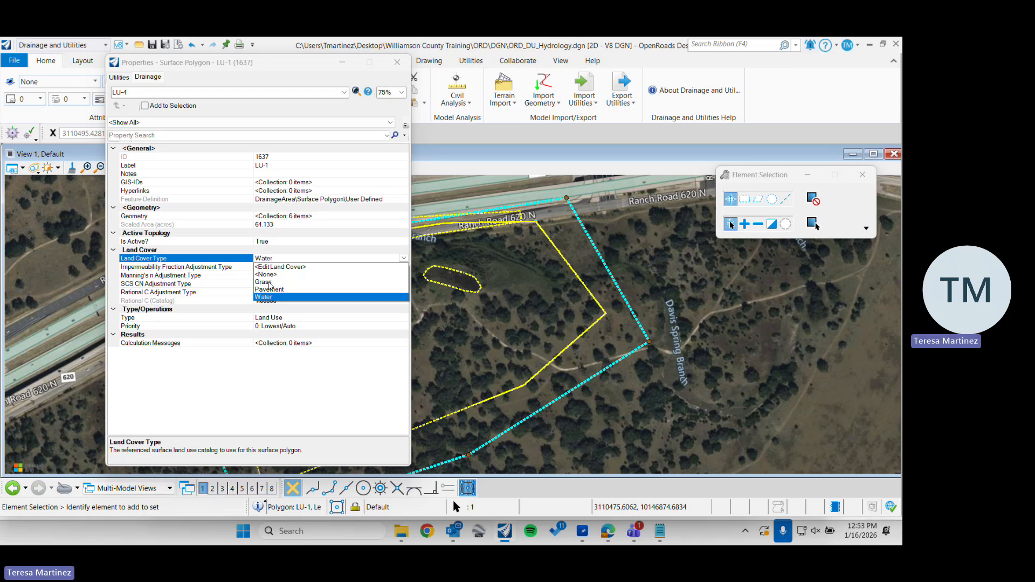
pyautogui.click(270, 282)
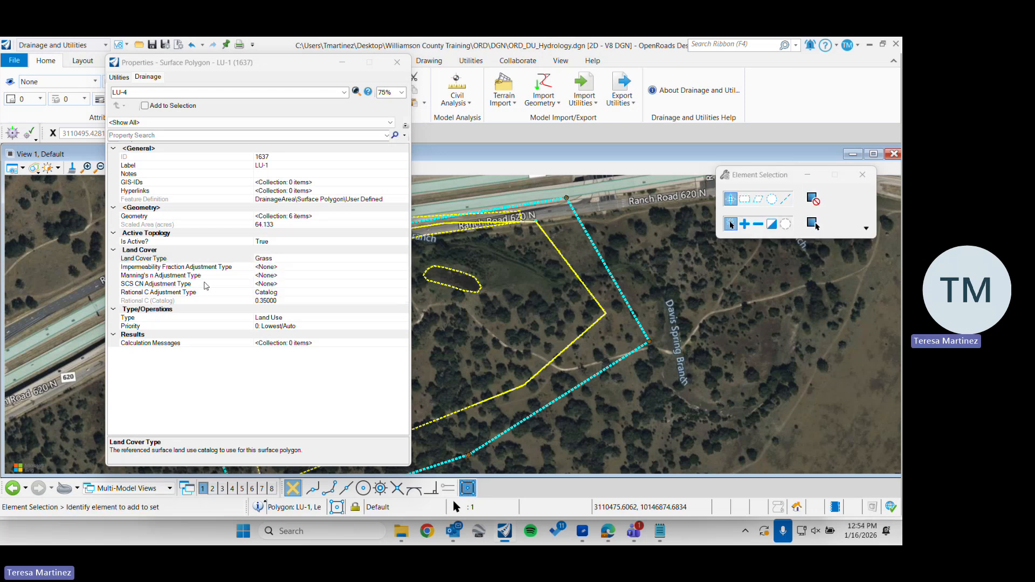
# Review the surroundings area's Rational C adjustment options and the small pond's land use properties, closing each properties window
pyautogui.click(284, 292)
pyautogui.click(404, 292)
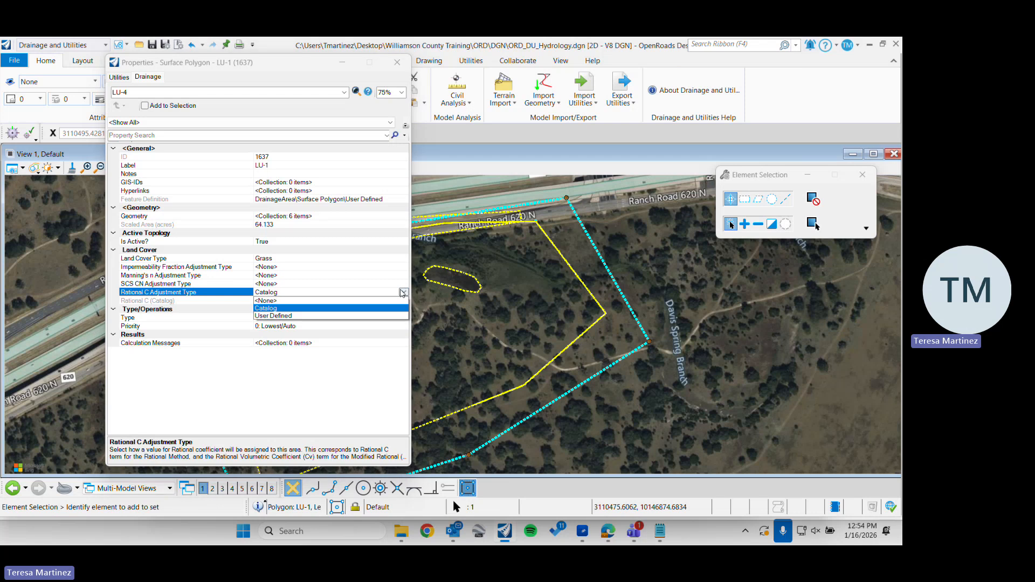
pyautogui.click(228, 292)
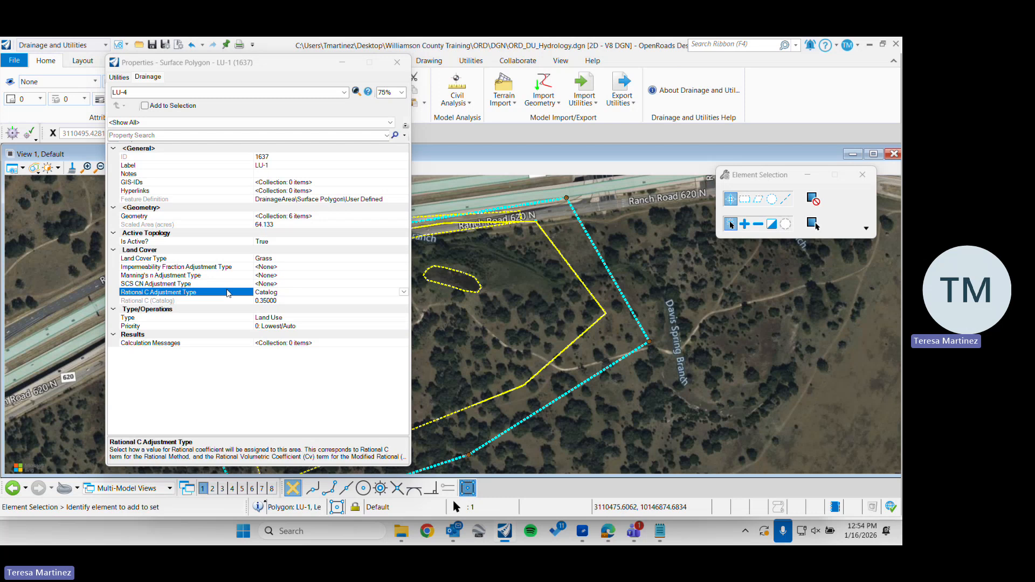
pyautogui.click(397, 62)
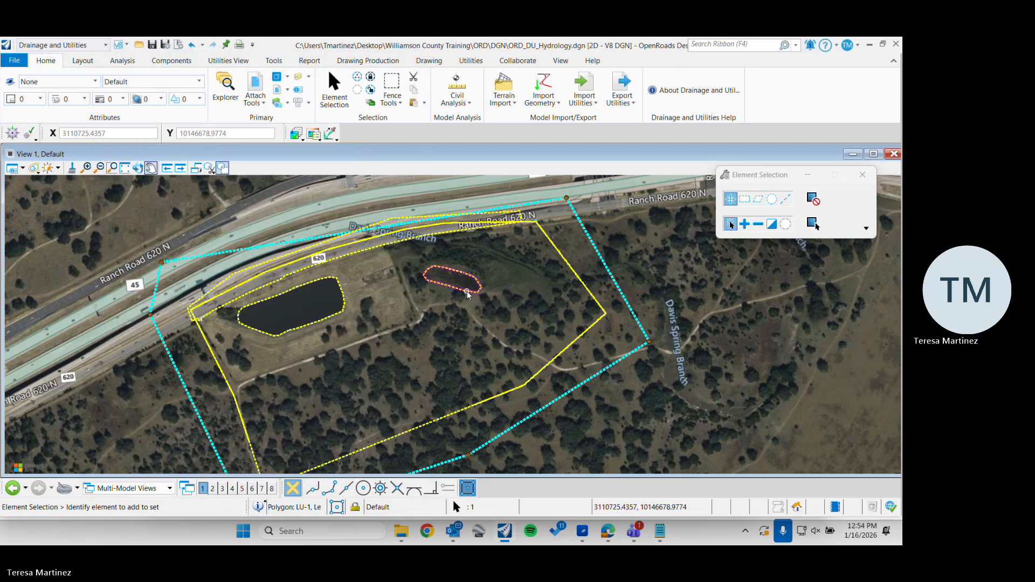
pyautogui.click(459, 291)
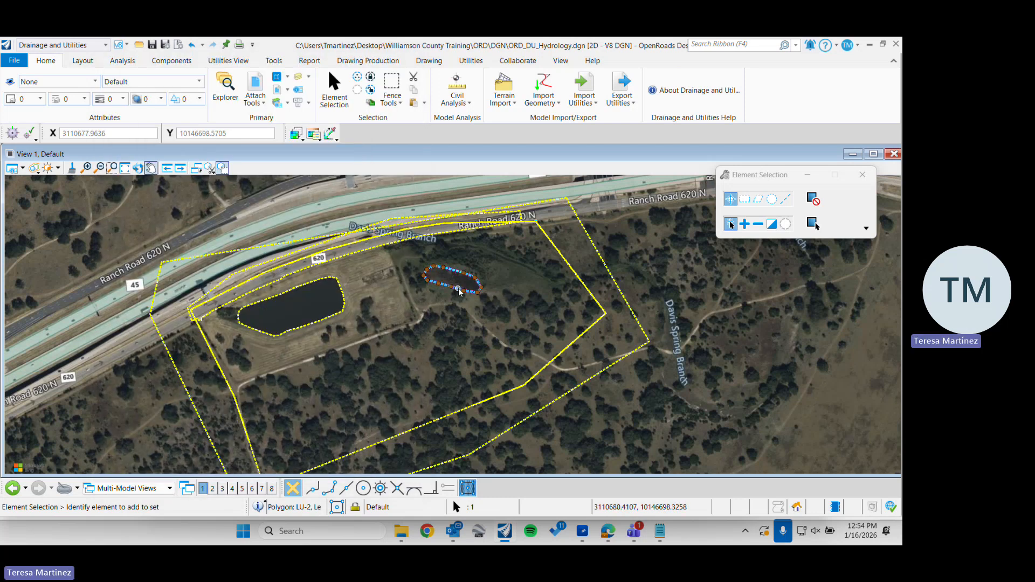
pyautogui.click(512, 287)
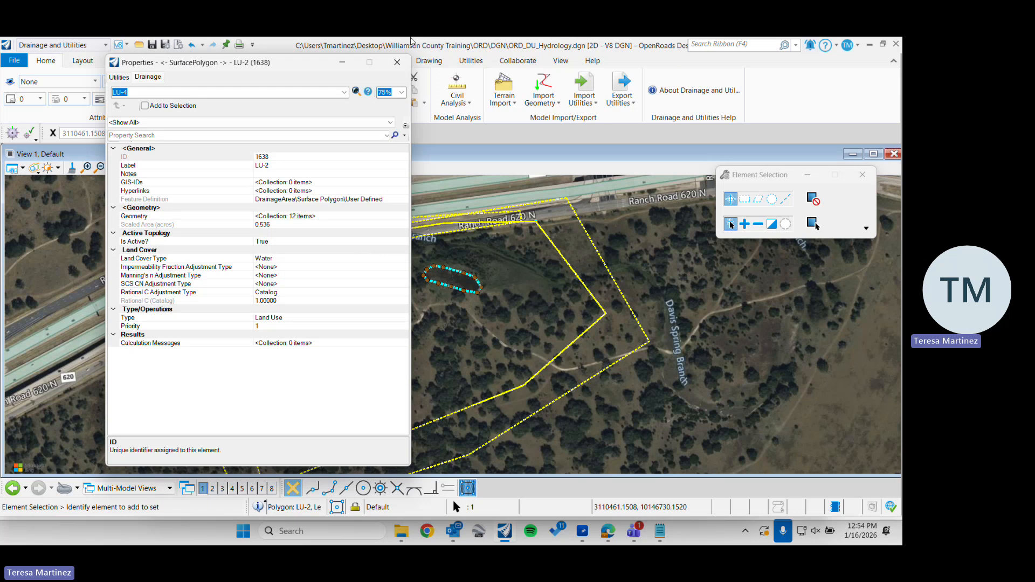
pyautogui.click(398, 62)
# Open the large pond land use area's properties and set its Rational C Adjustment Type to Catalog
pyautogui.click(331, 316)
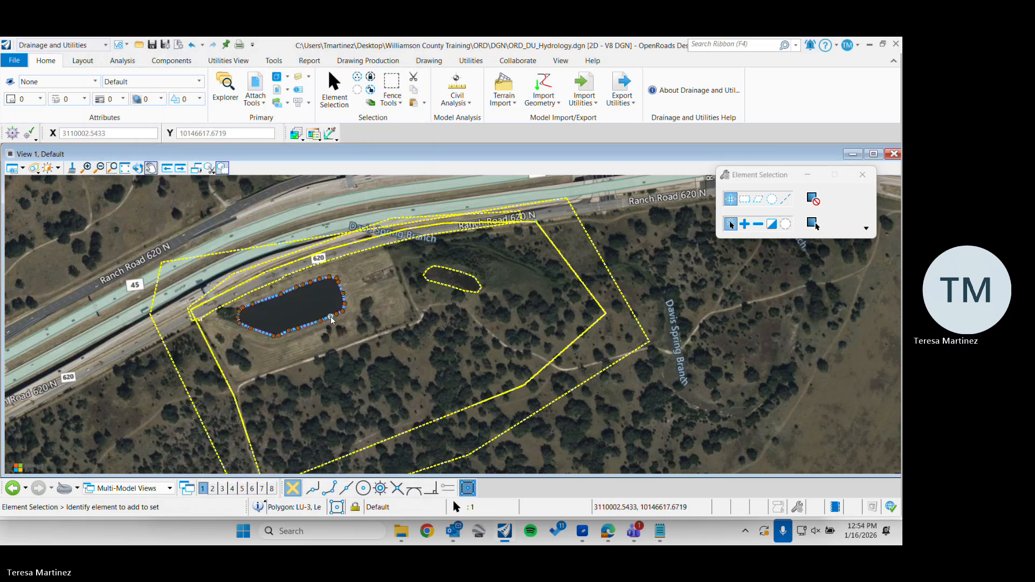
pyautogui.moveTo(331, 316)
pyautogui.click(380, 312)
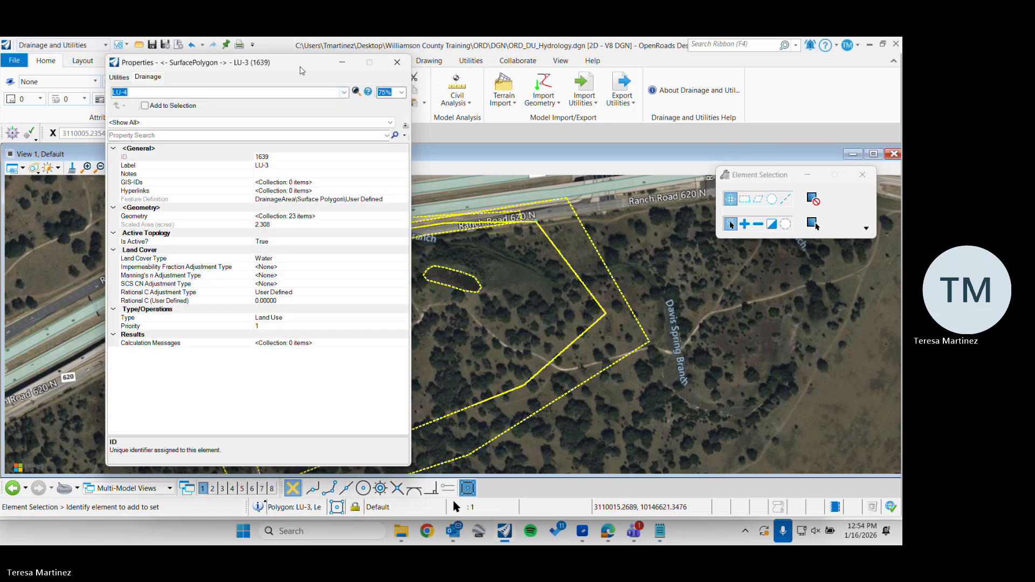
pyautogui.moveTo(302, 70); pyautogui.dragTo(728, 89)
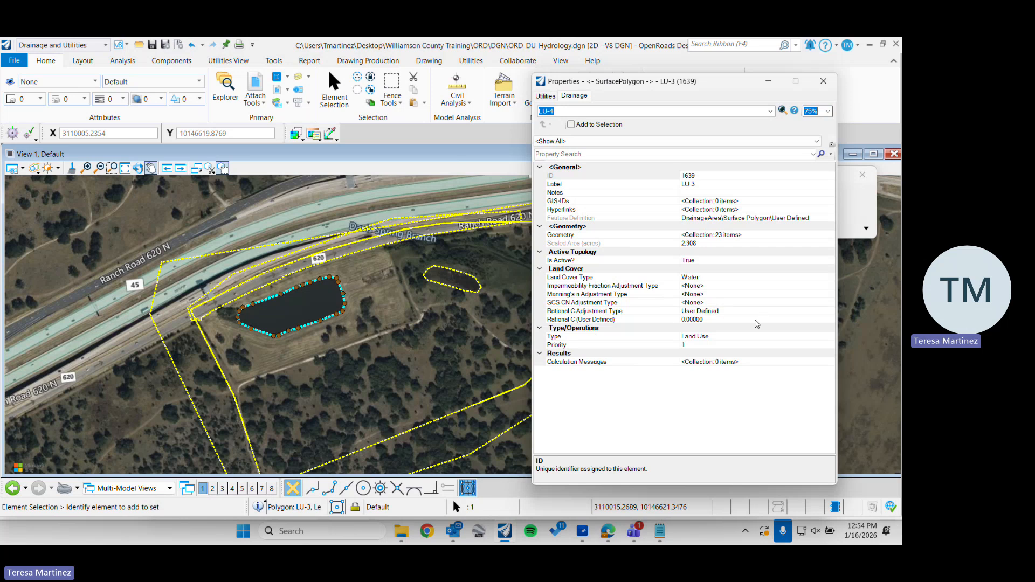
pyautogui.click(802, 312)
pyautogui.click(790, 312)
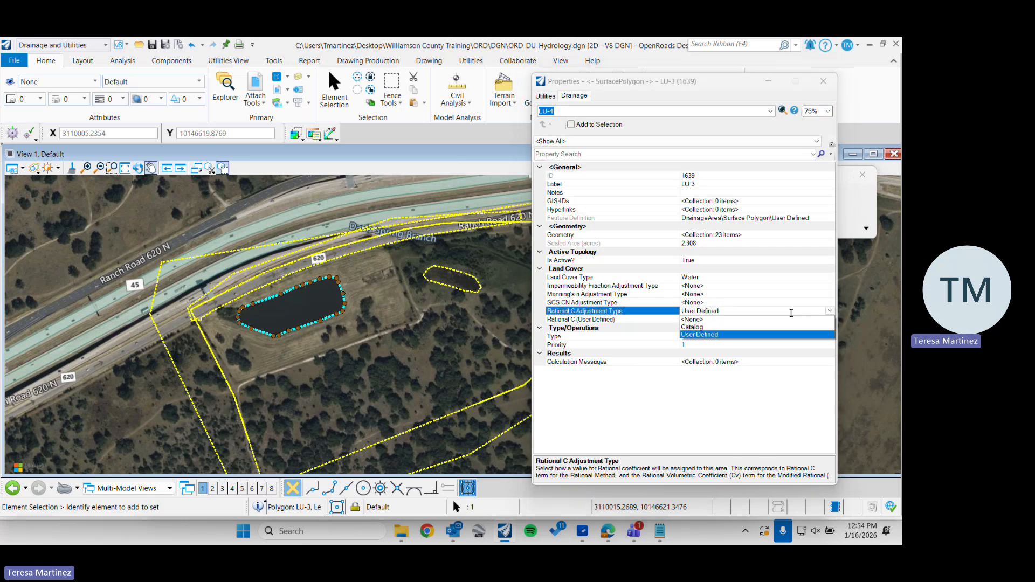
pyautogui.click(695, 327)
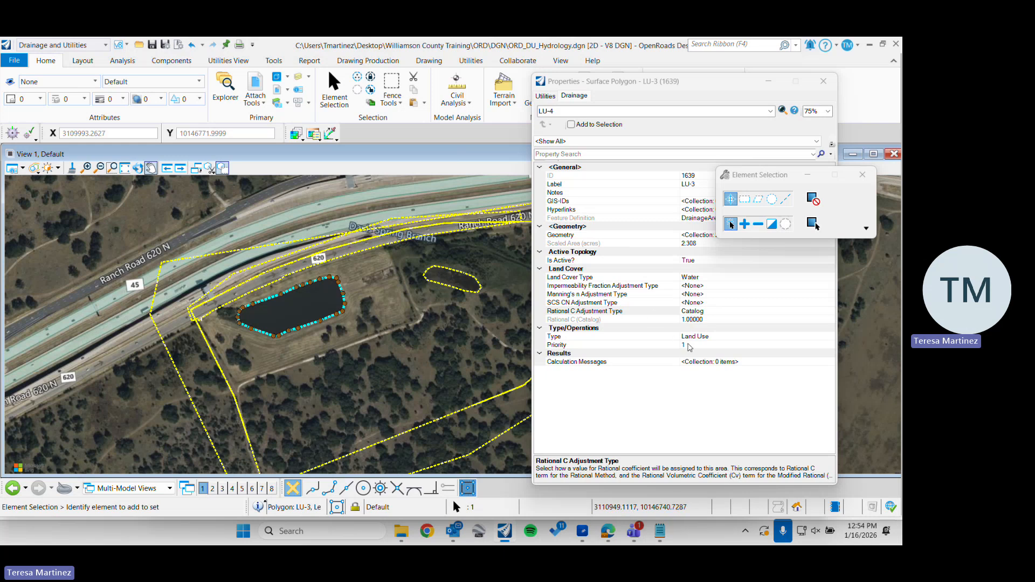
# Select the road land use area and set its Rational C Adjustment Type to Catalog
pyautogui.click(399, 294)
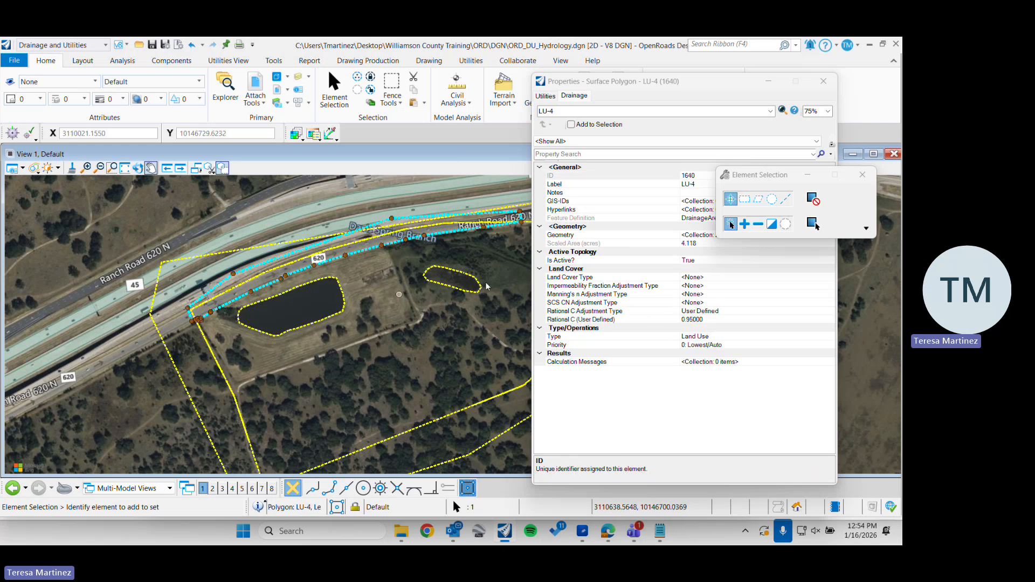
pyautogui.click(828, 279)
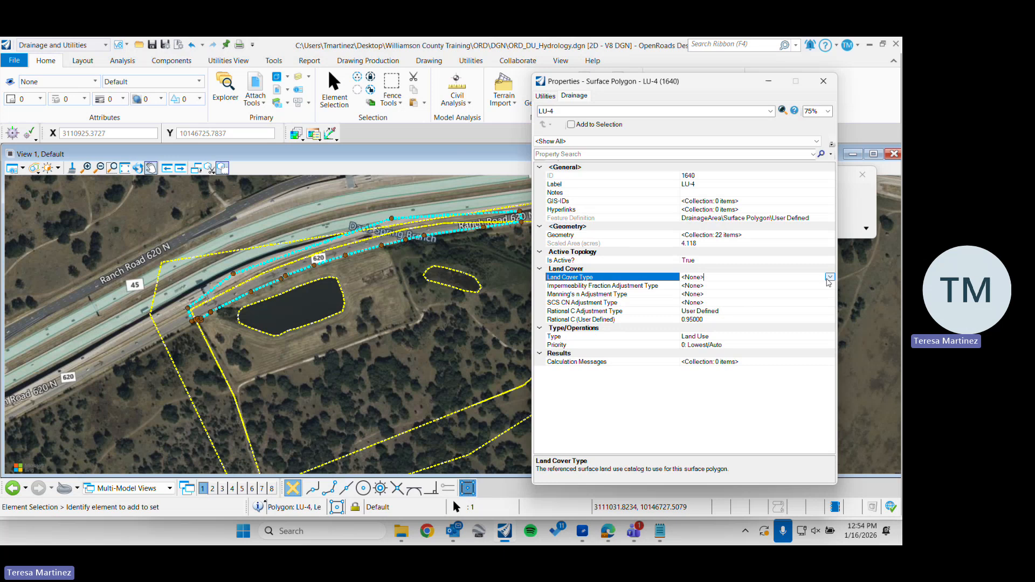
pyautogui.click(829, 277)
pyautogui.click(828, 312)
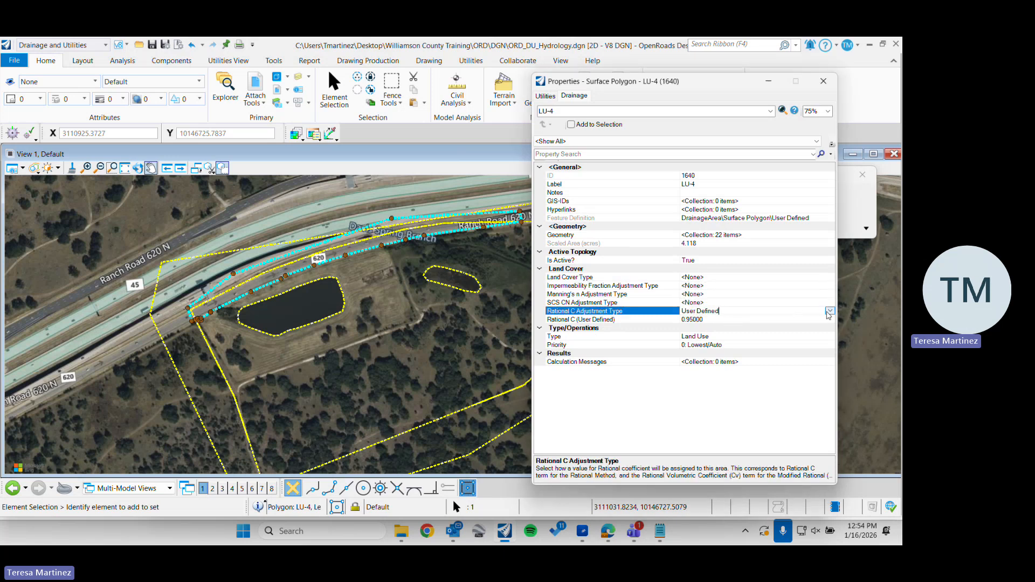
pyautogui.click(829, 312)
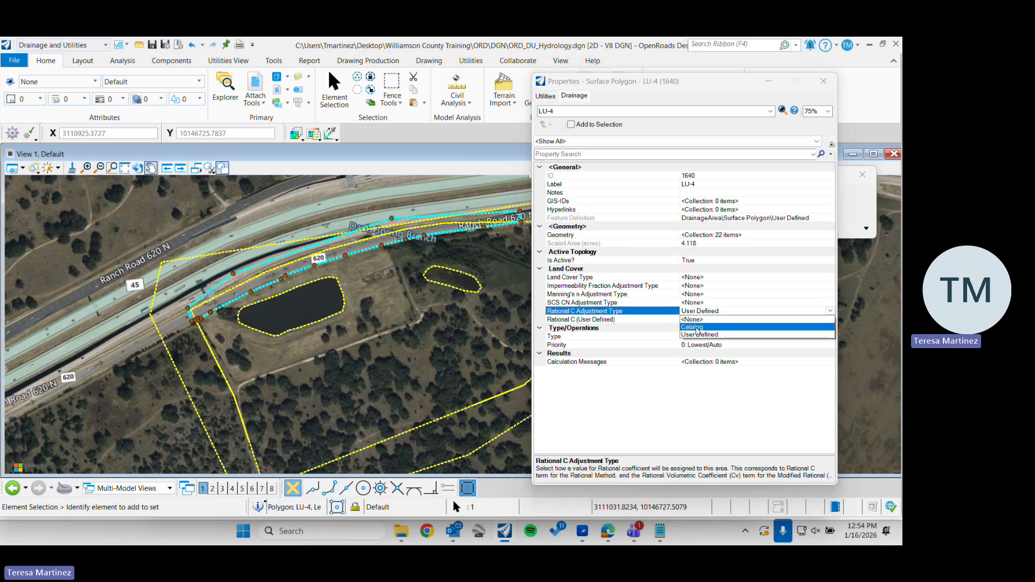
pyautogui.click(693, 327)
# Set the road land use area's Land Cover Type to Pavement and its priority to 1
pyautogui.click(808, 278)
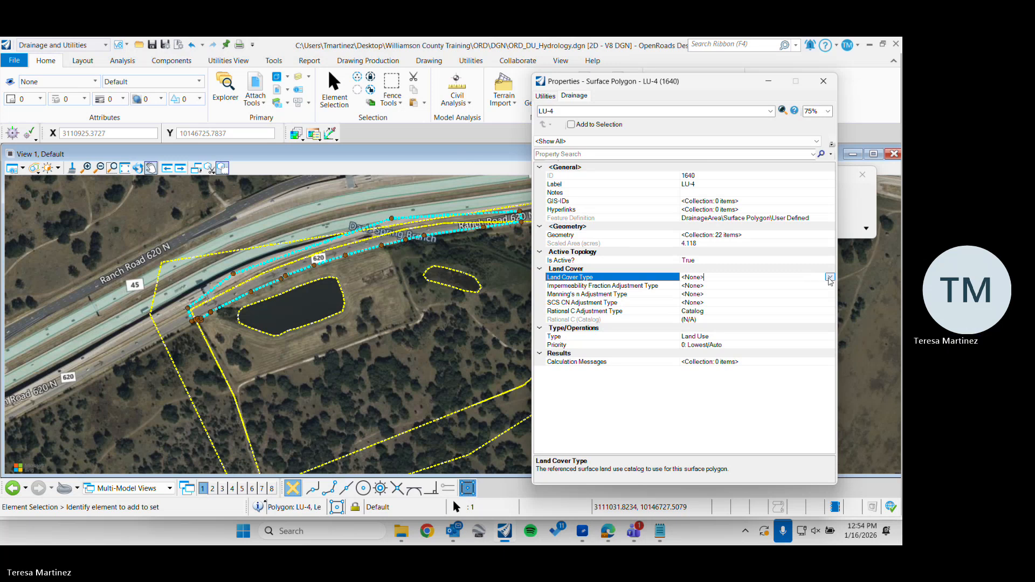
pyautogui.click(830, 277)
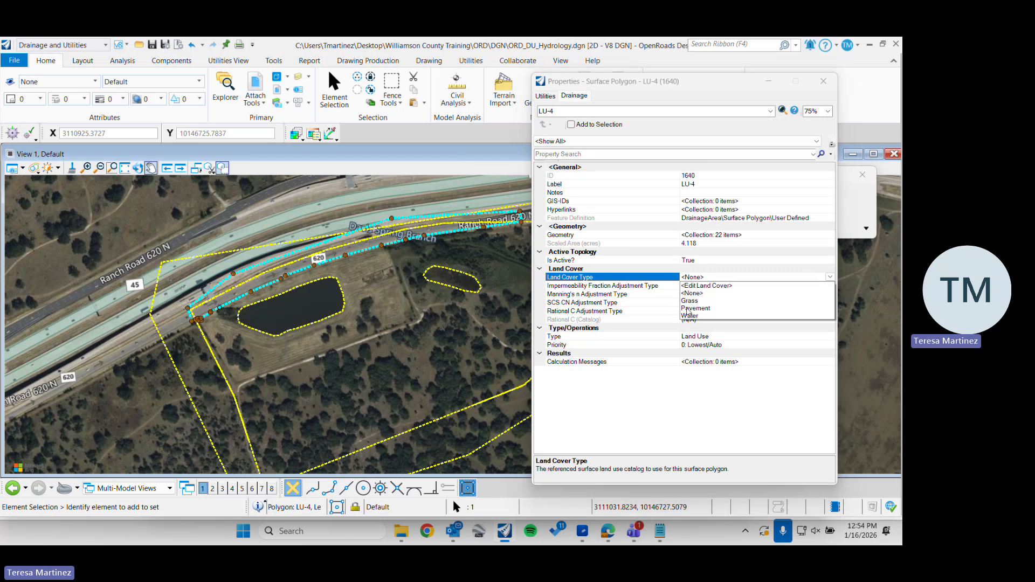
pyautogui.click(689, 309)
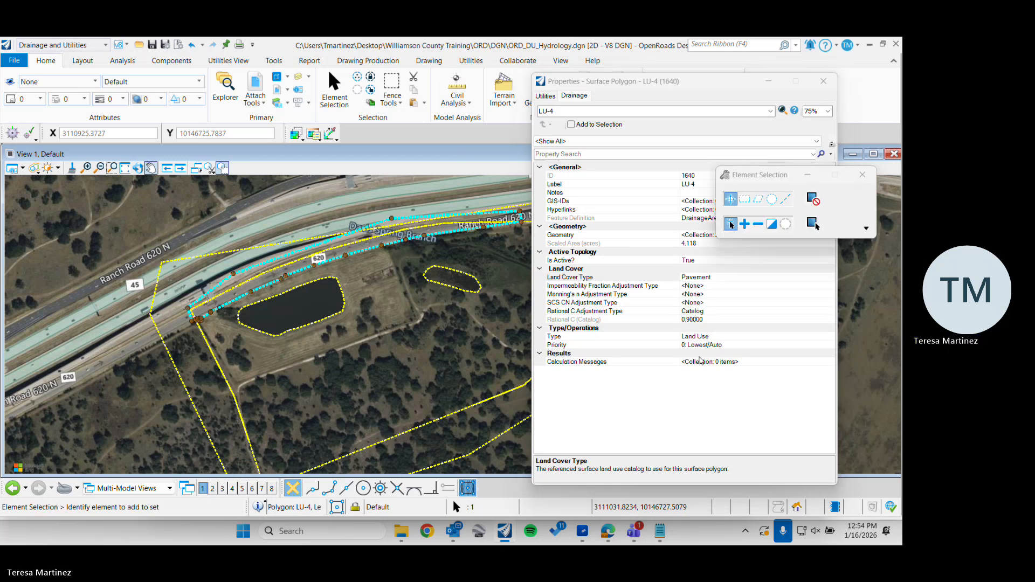
pyautogui.click(799, 344)
pyautogui.click(830, 345)
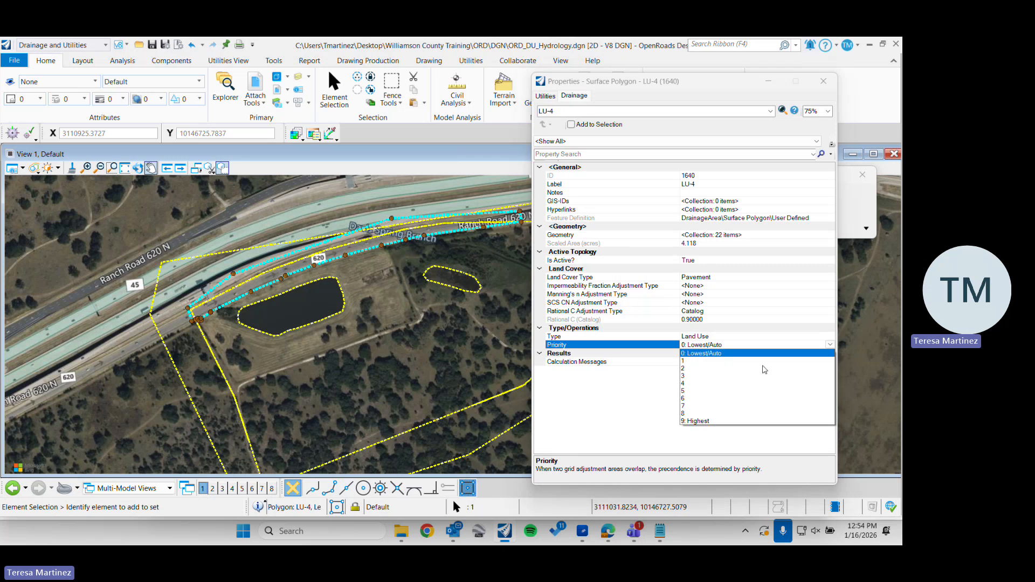
pyautogui.click(690, 359)
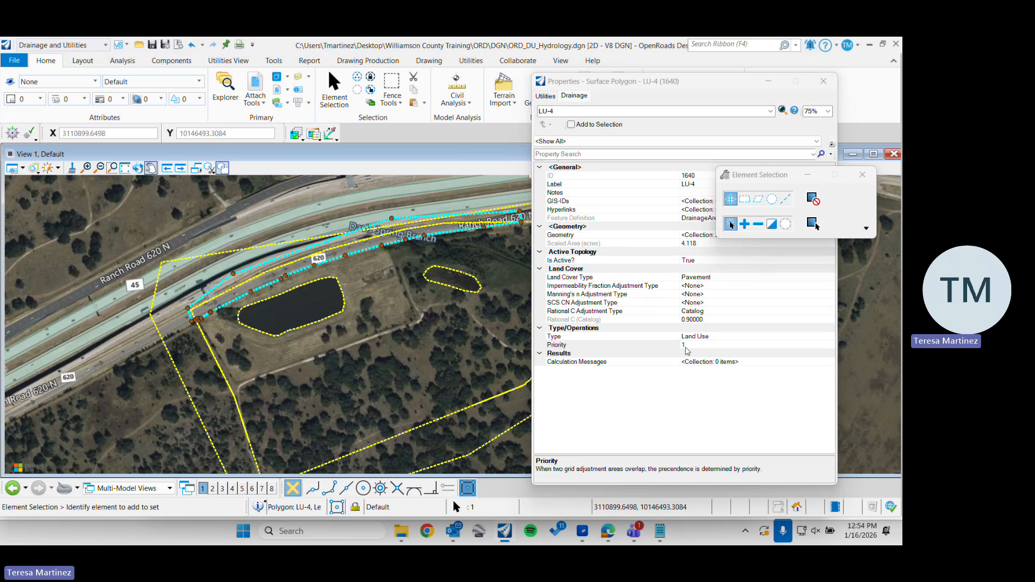
# Check the land cover, Rational C and priority settings of the large pond and small pond land use areas
pyautogui.click(252, 319)
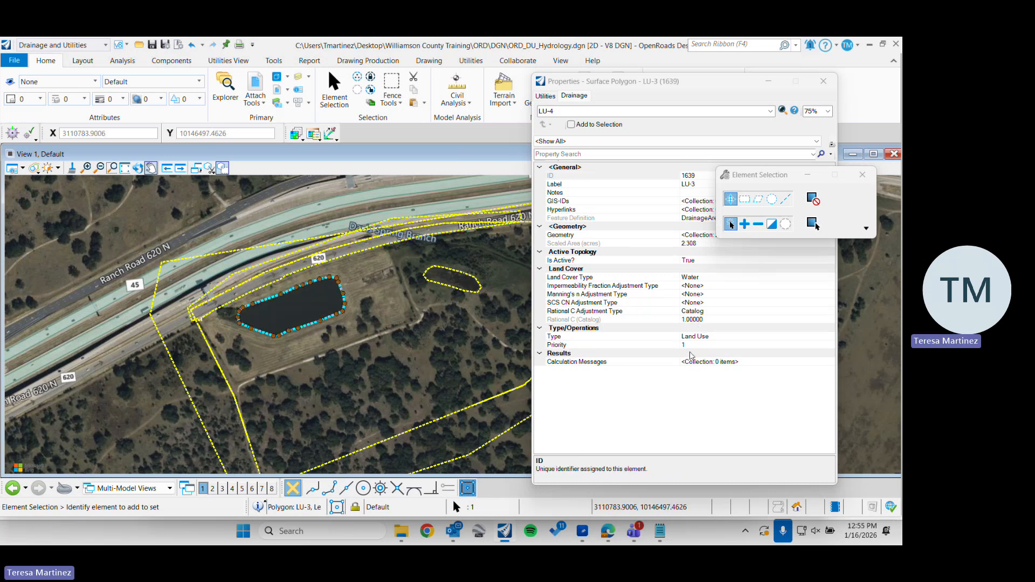
pyautogui.click(447, 292)
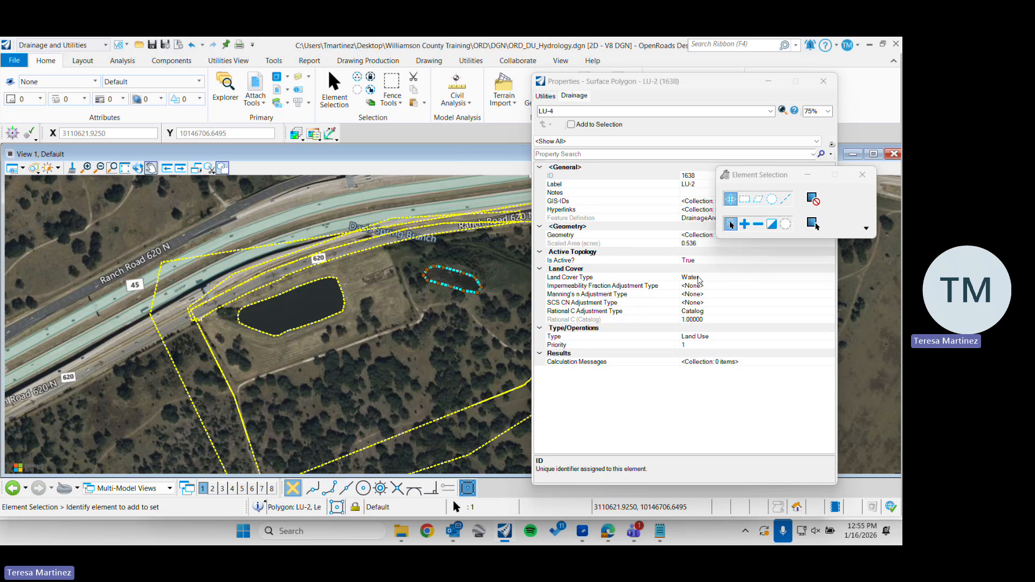
# Check the land cover, Rational C and priority settings of the surroundings land use area and close its properties
pyautogui.scroll(-2, 272, 265)
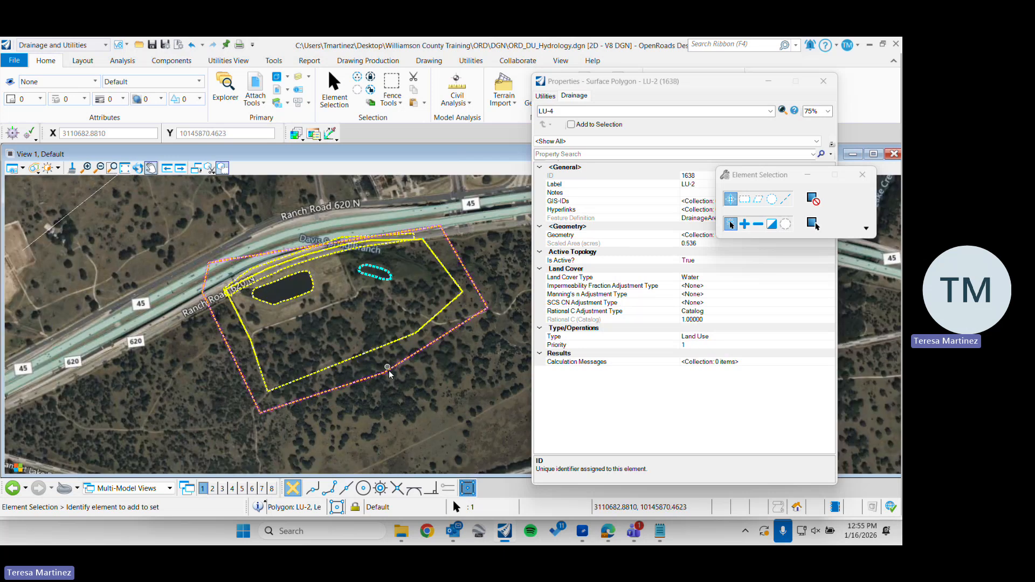
pyautogui.click(387, 371)
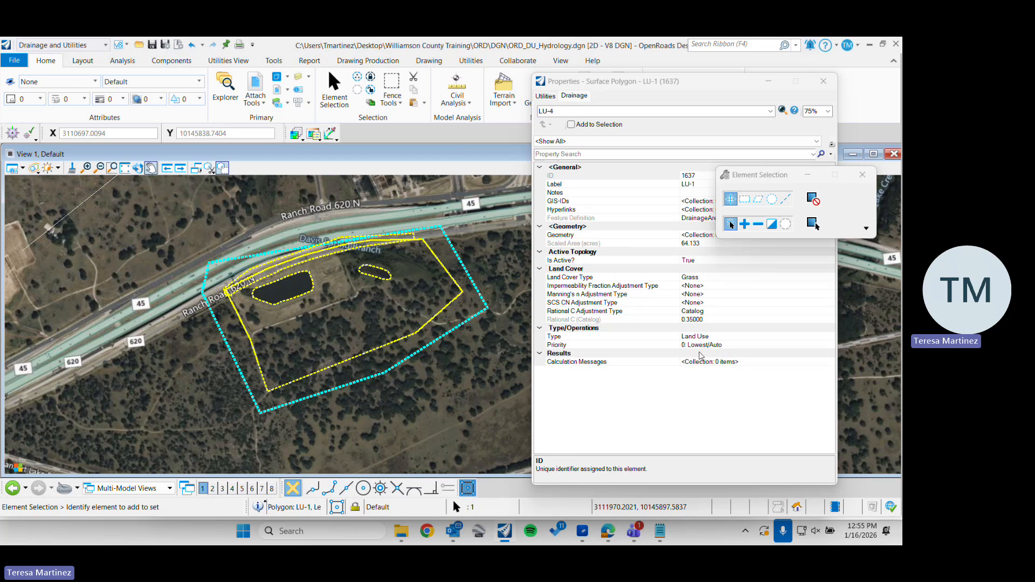
pyautogui.click(824, 81)
pyautogui.click(604, 289)
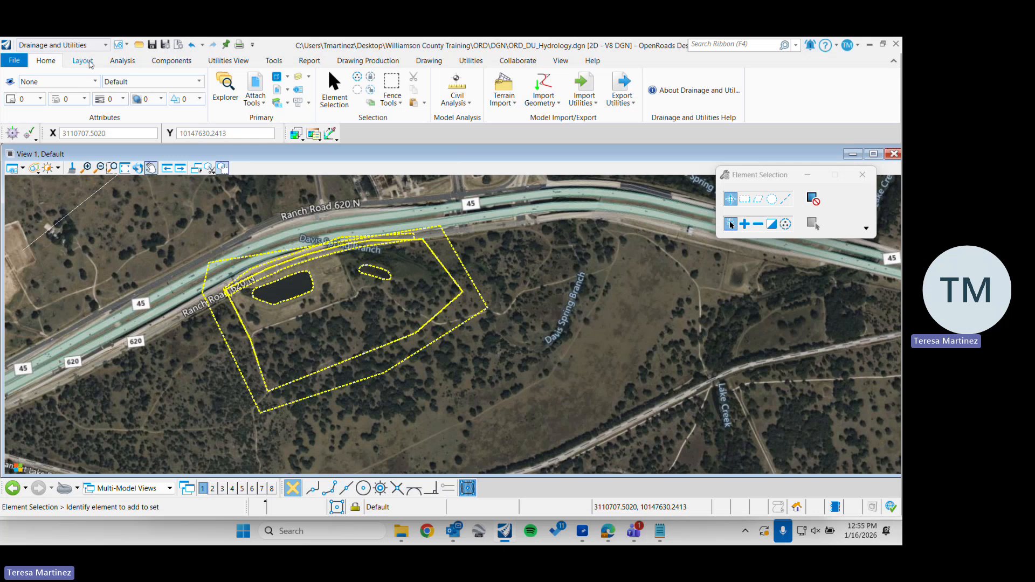
# Compute the drainage scenario, review the listed user notifications and close them
pyautogui.click(122, 61)
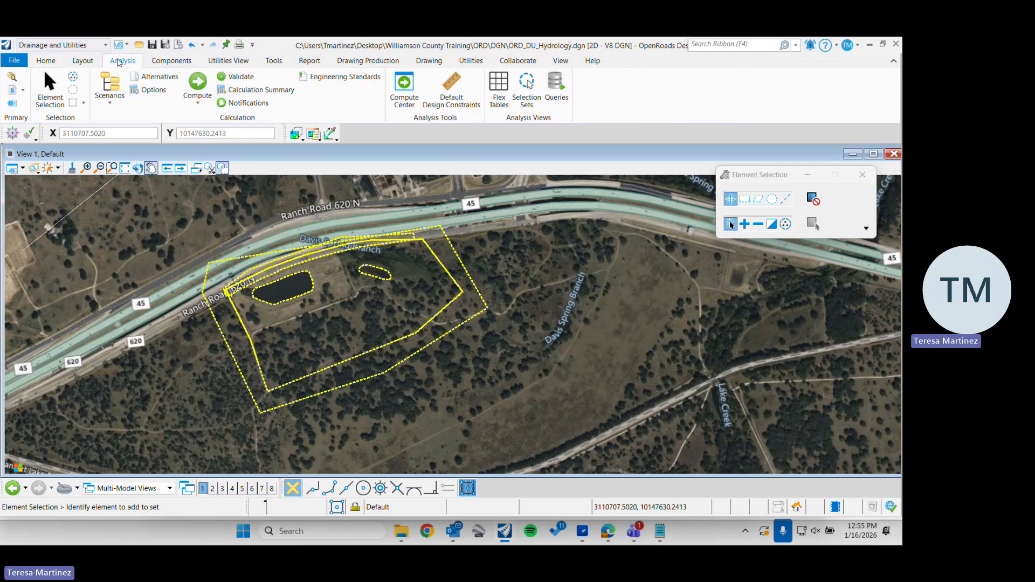
pyautogui.click(198, 81)
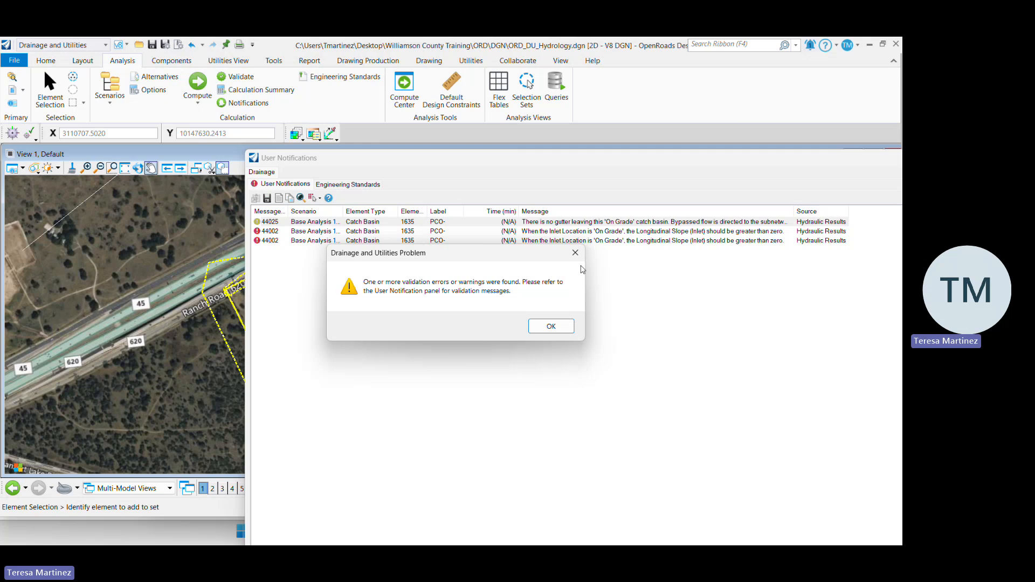
pyautogui.click(575, 253)
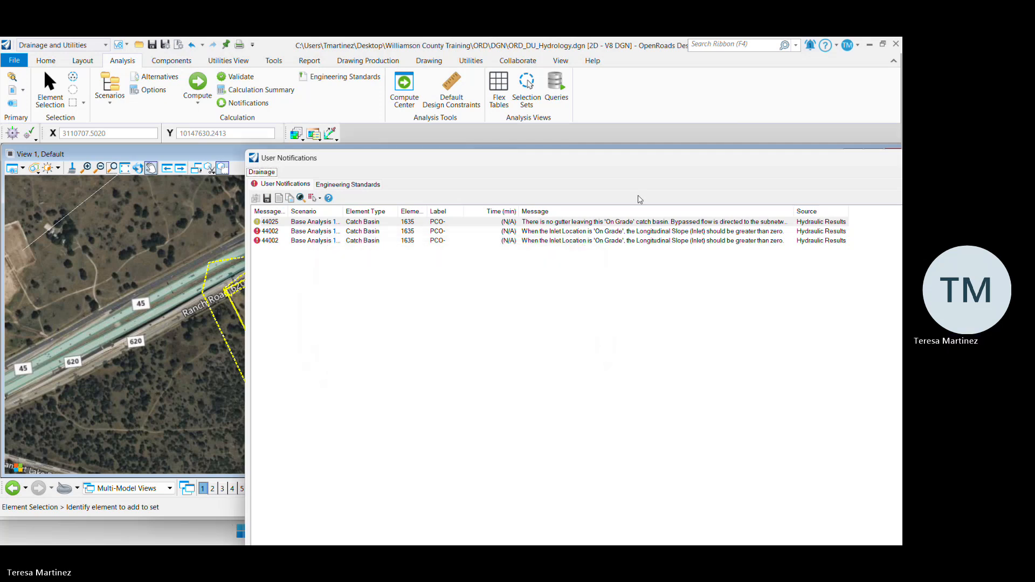
pyautogui.moveTo(667, 158); pyautogui.dragTo(514, 103)
pyautogui.moveTo(92, 95); pyautogui.dragTo(216, 285)
pyautogui.moveTo(491, 294); pyautogui.dragTo(294, 120)
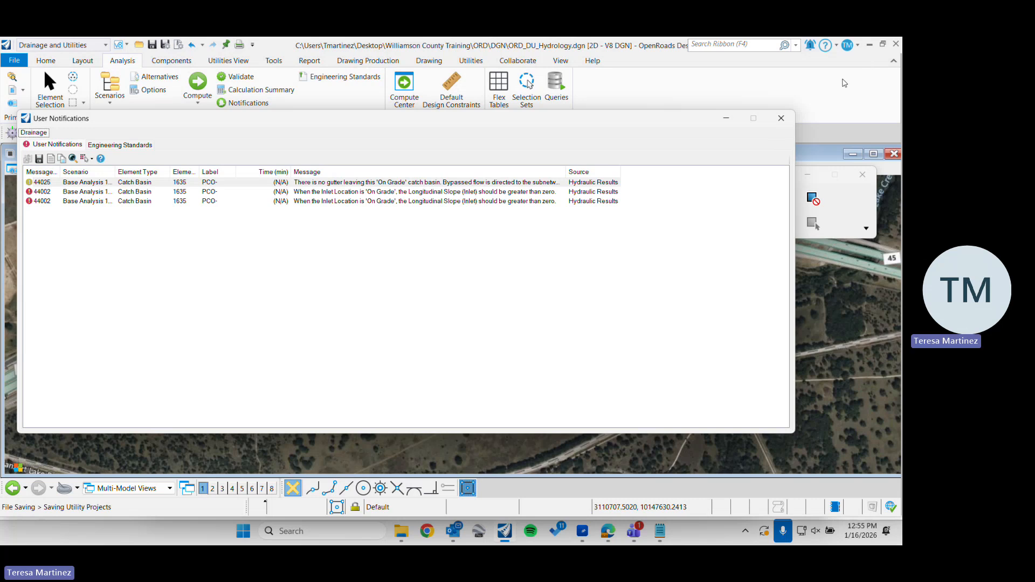
pyautogui.click(782, 121)
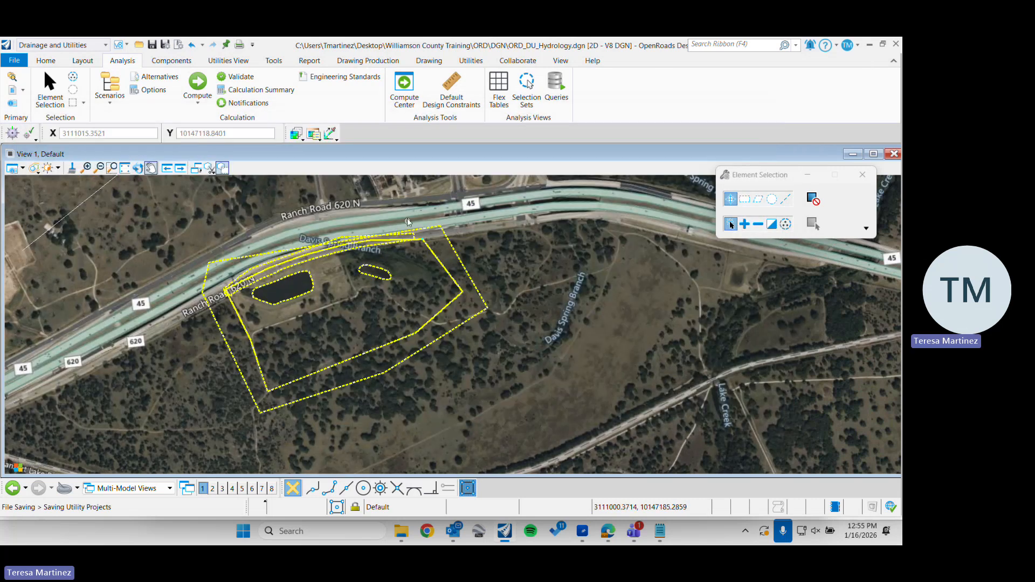
# Examine the drainage properties of the curb inlet node beside Ranch Road 620 N and close them
pyautogui.scroll(3, 425, 311)
pyautogui.scroll(5, 426, 309)
pyautogui.moveTo(460, 228); pyautogui.dragTo(399, 368, button='middle')
pyautogui.scroll(3, 375, 302)
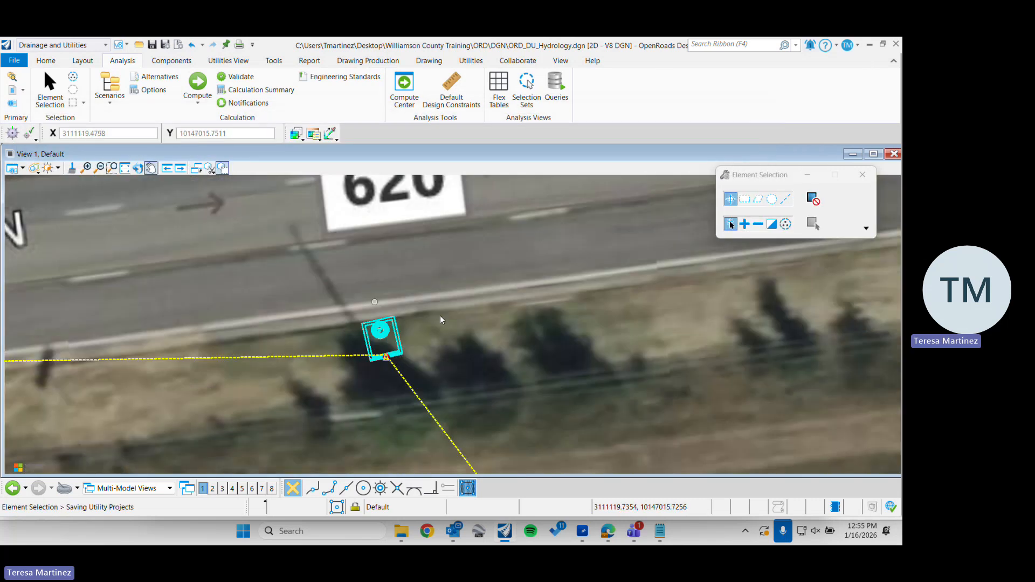
pyautogui.click(383, 330)
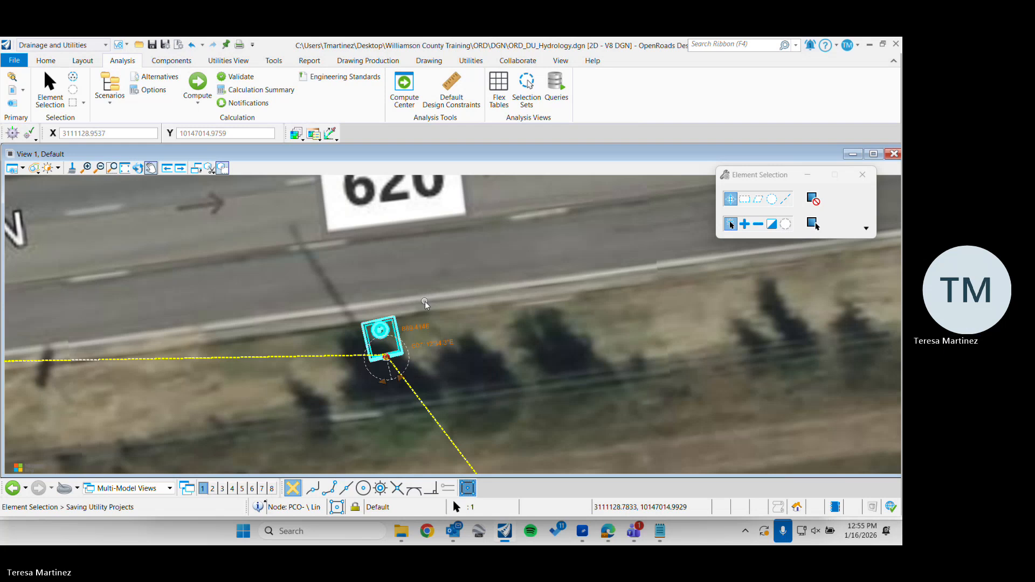
pyautogui.moveTo(381, 330)
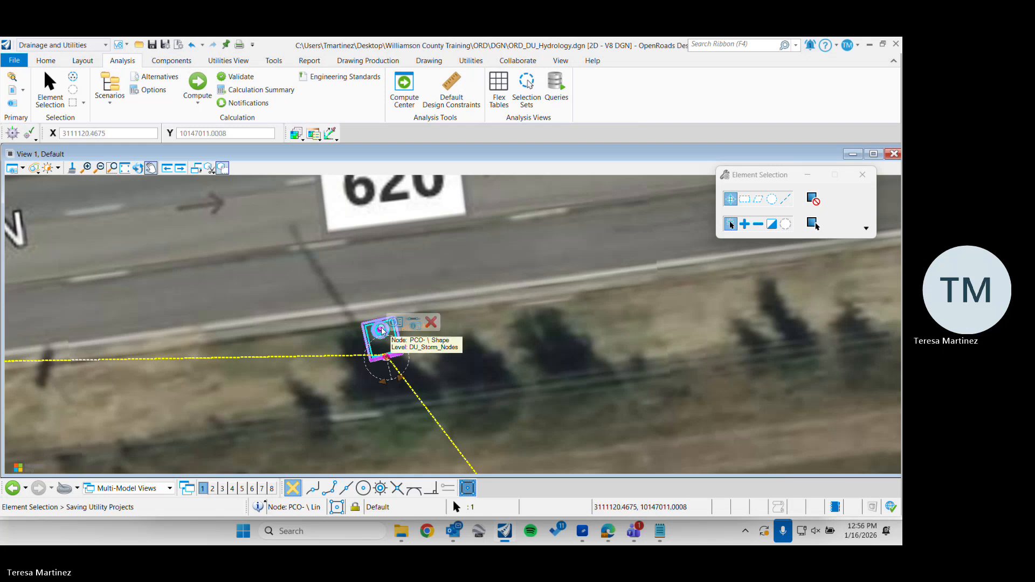
pyautogui.click(414, 323)
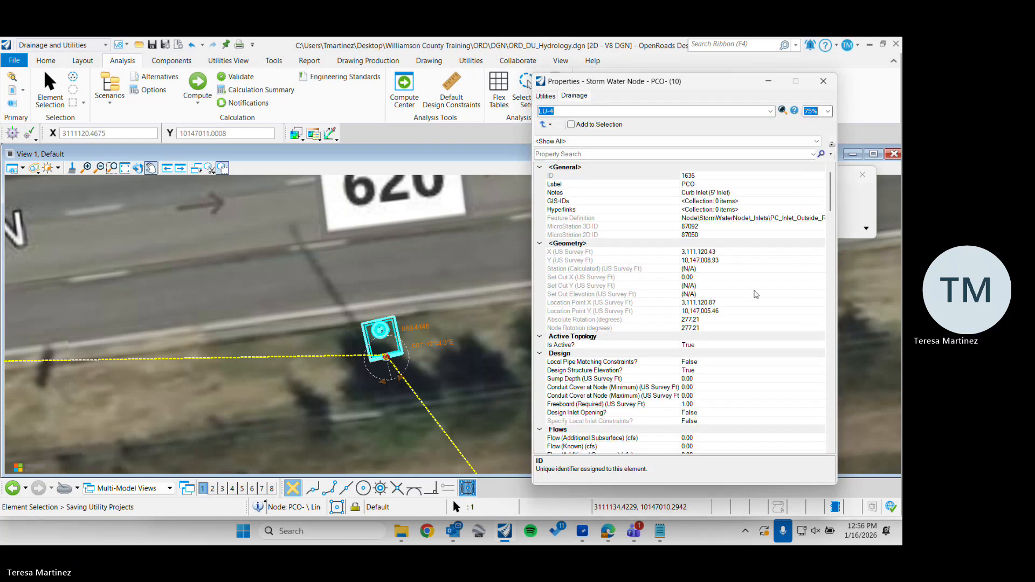
pyautogui.scroll(-2, 757, 294)
pyautogui.scroll(2, 771, 269)
pyautogui.click(823, 81)
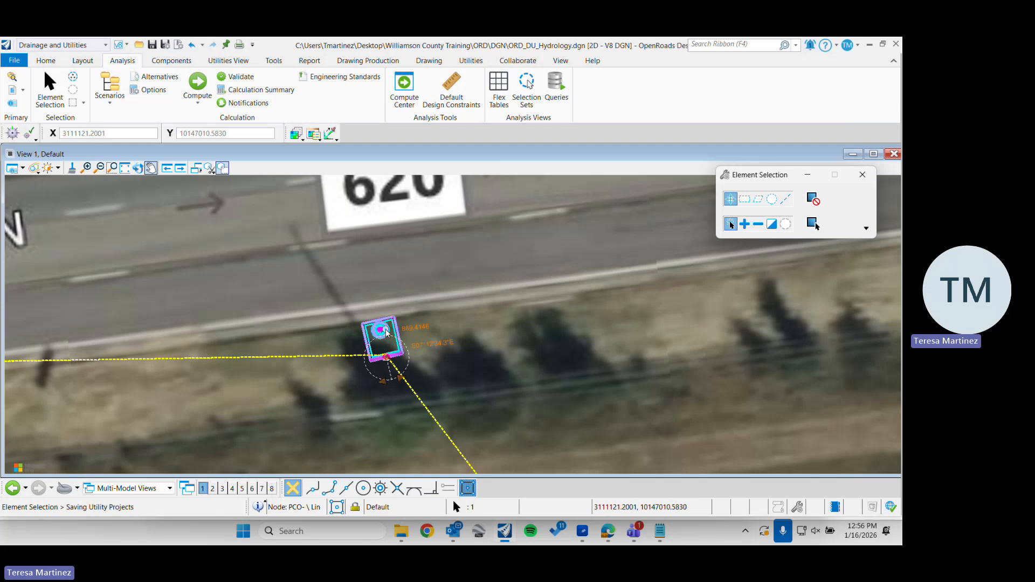
# Change the curb inlet's Feature Definition to a SETB-FW-S_C-D headwall from the SET_Box_Culvert group
pyautogui.moveTo(376, 330)
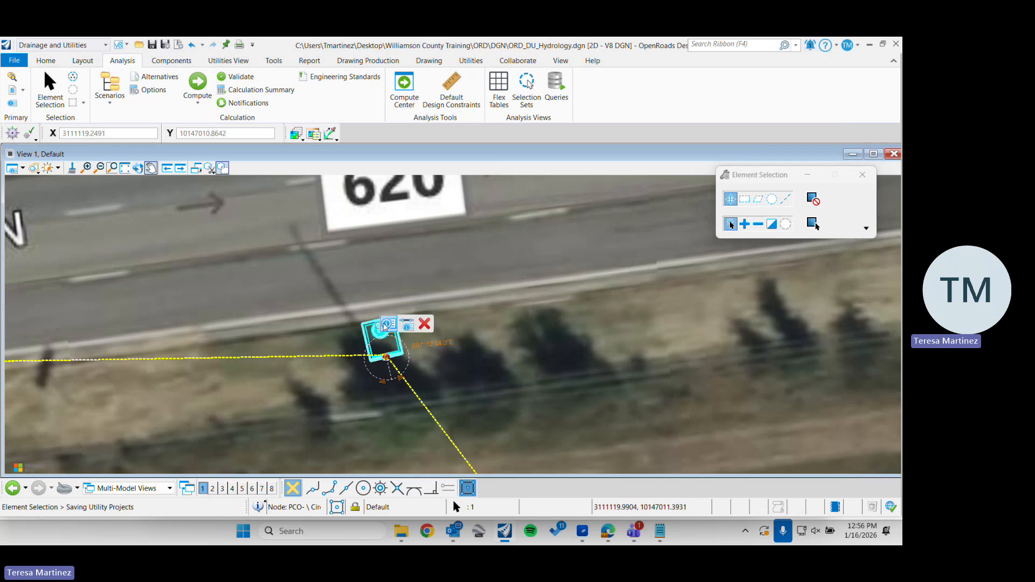
pyautogui.click(406, 324)
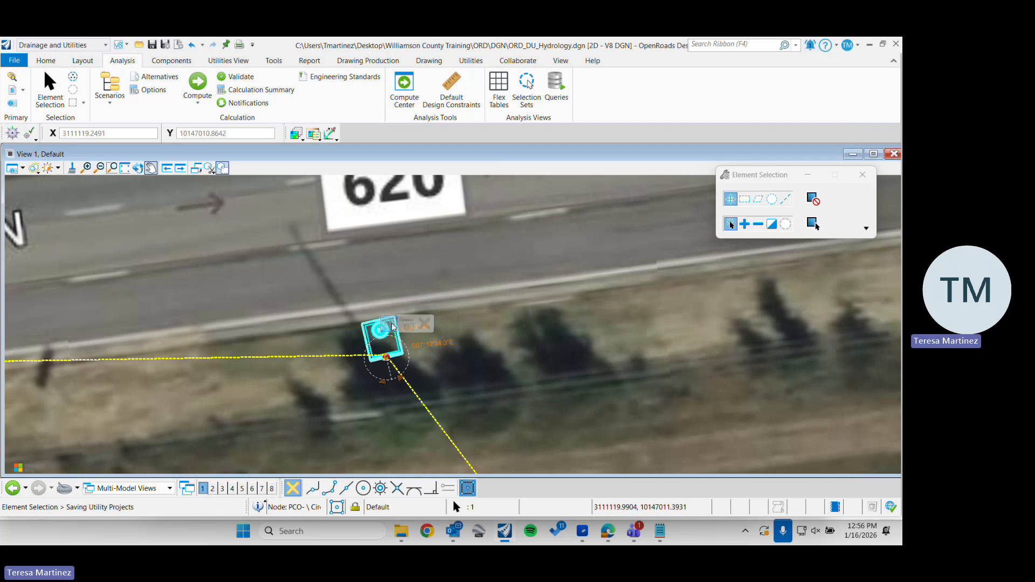
pyautogui.moveTo(391, 322)
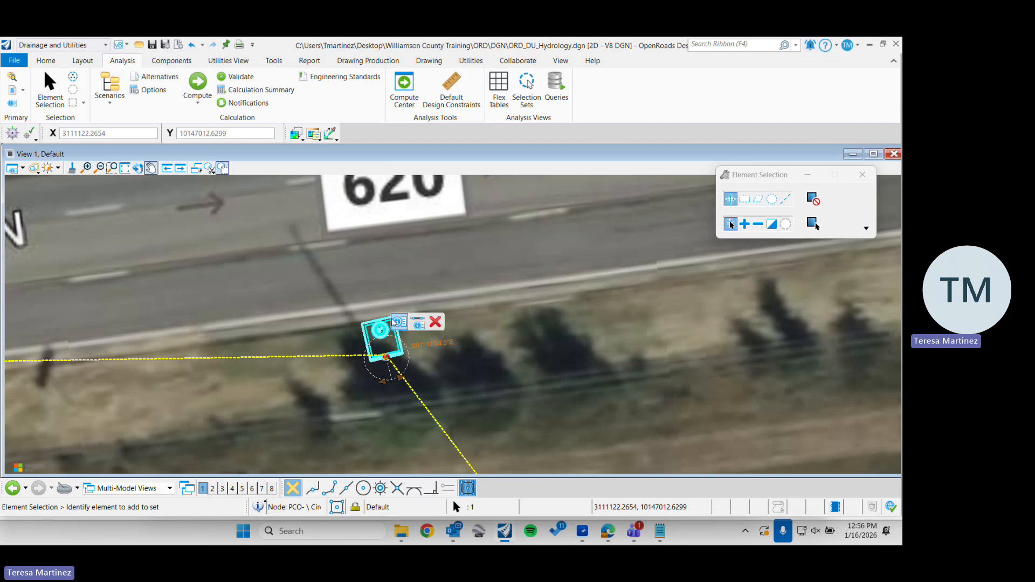
pyautogui.click(399, 323)
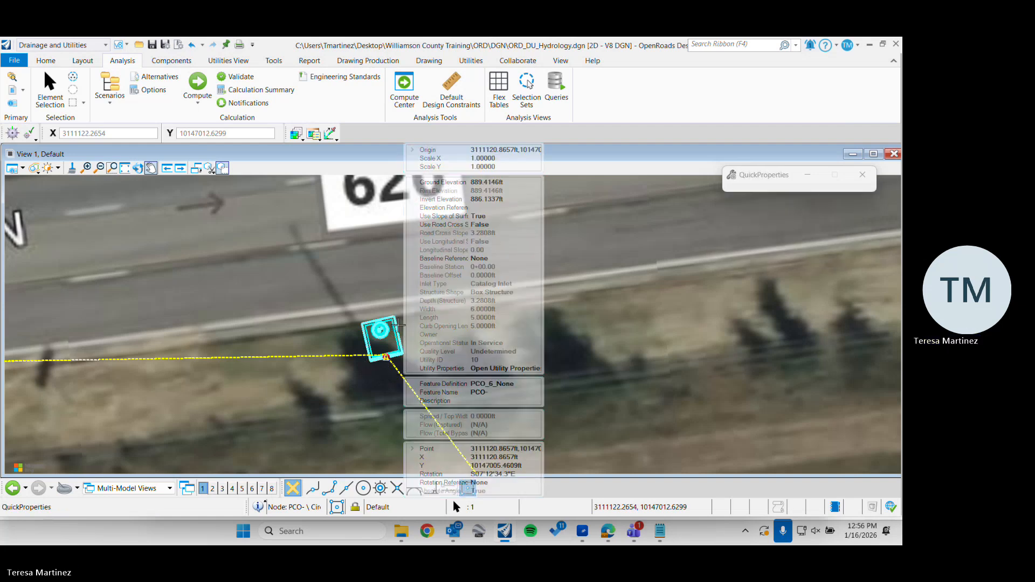
pyautogui.click(529, 384)
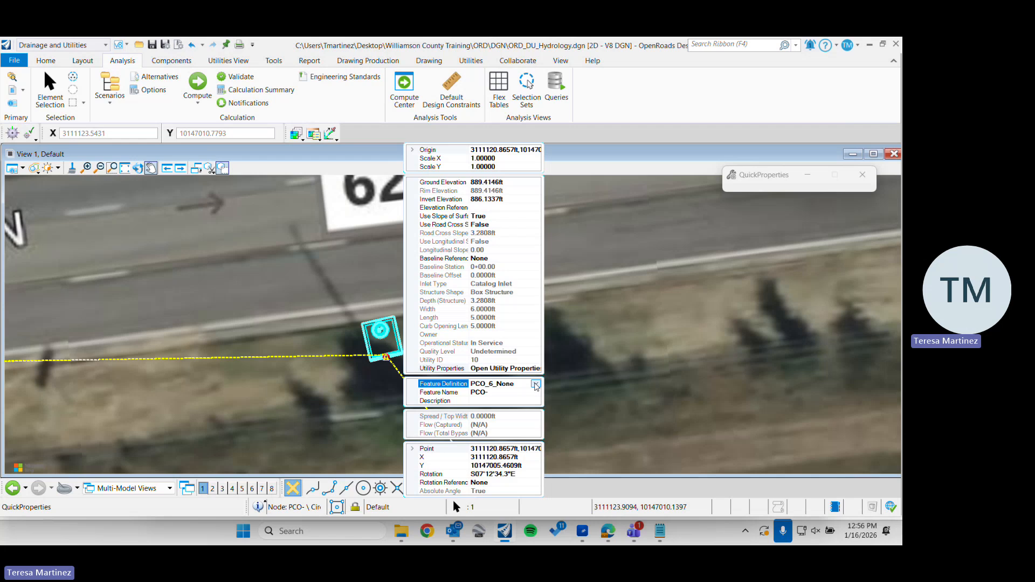
pyautogui.click(535, 384)
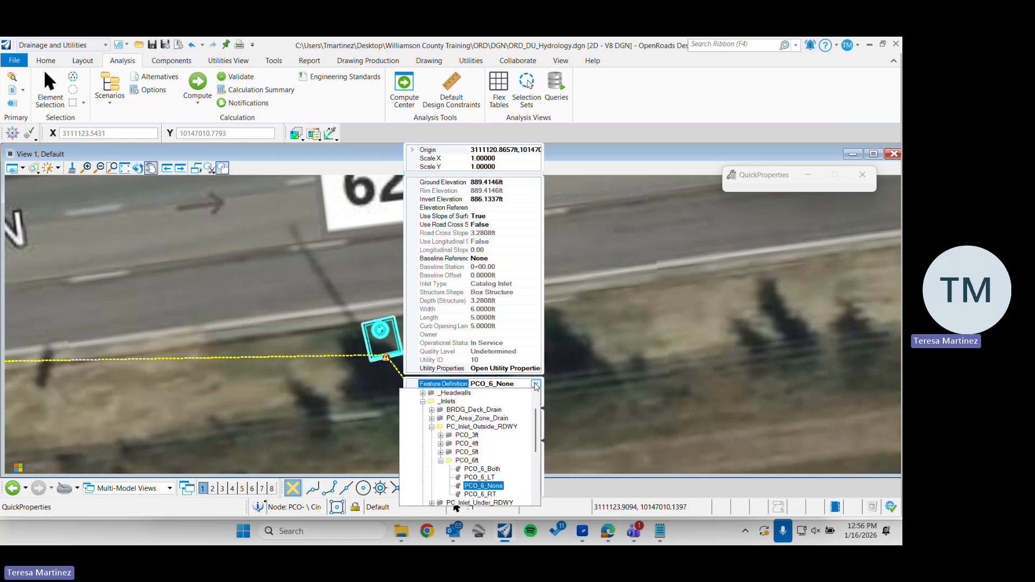
pyautogui.click(441, 462)
pyautogui.click(432, 427)
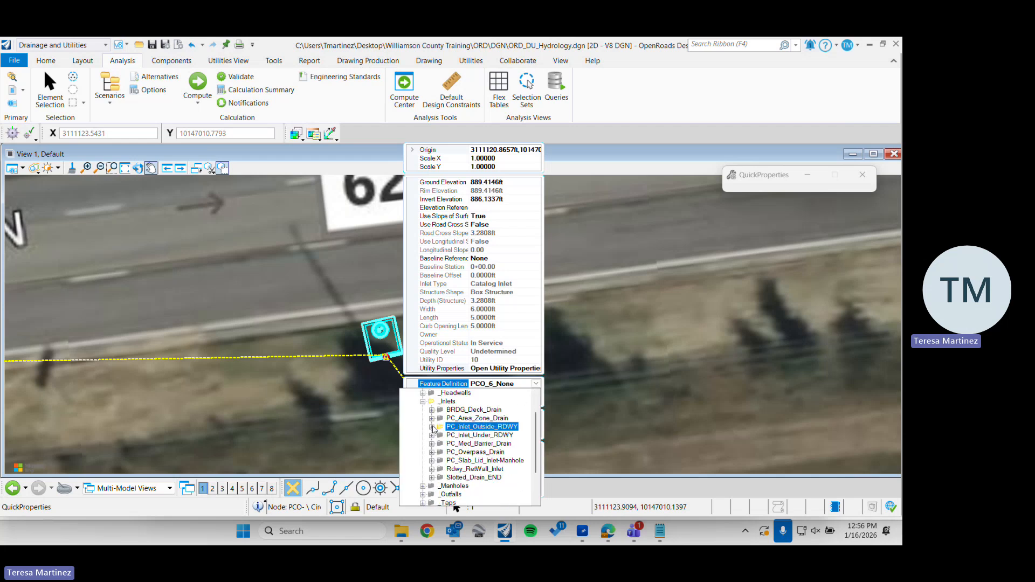
pyautogui.click(423, 401)
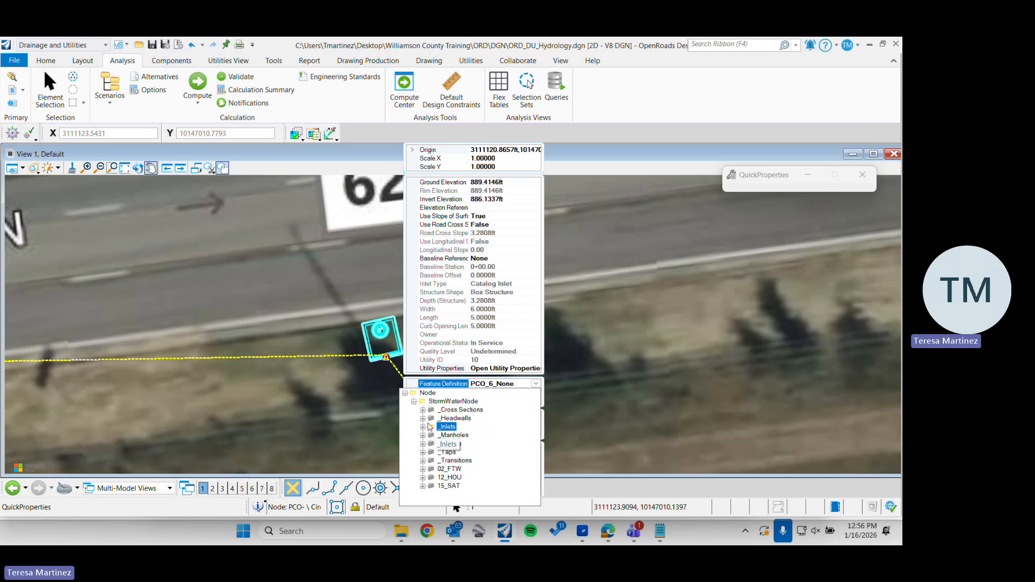
pyautogui.click(422, 418)
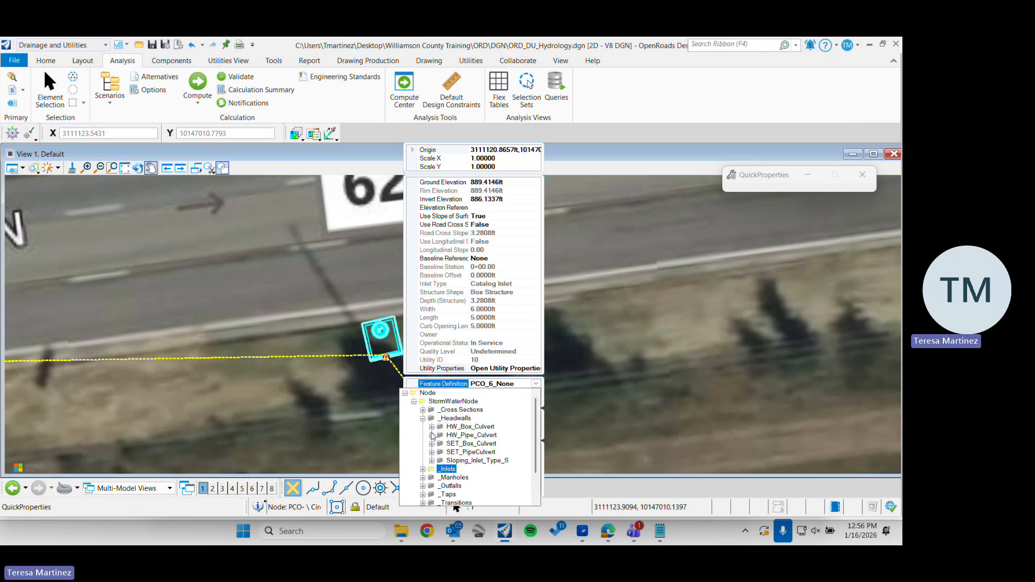
pyautogui.click(432, 435)
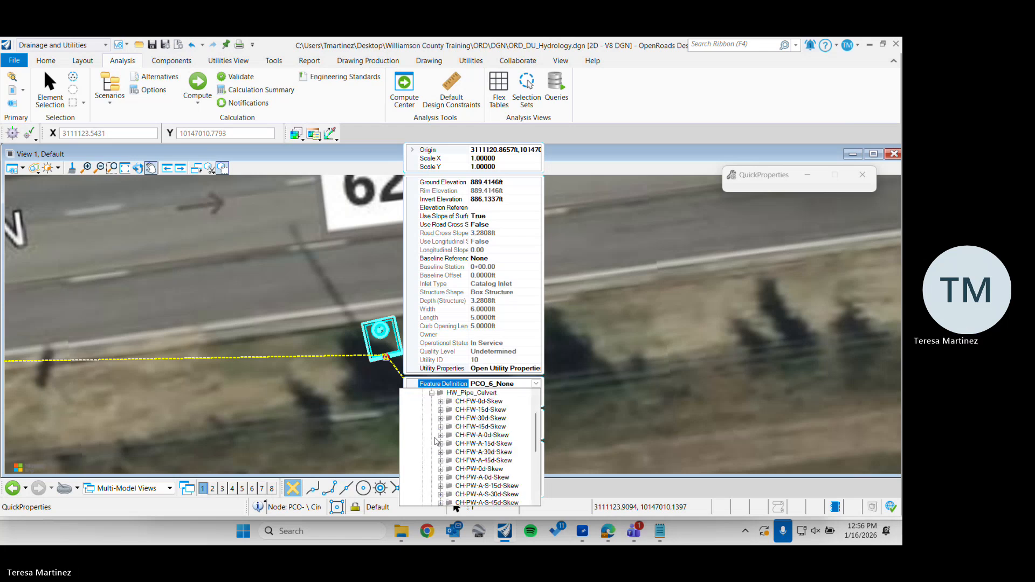
pyautogui.click(432, 393)
pyautogui.click(432, 410)
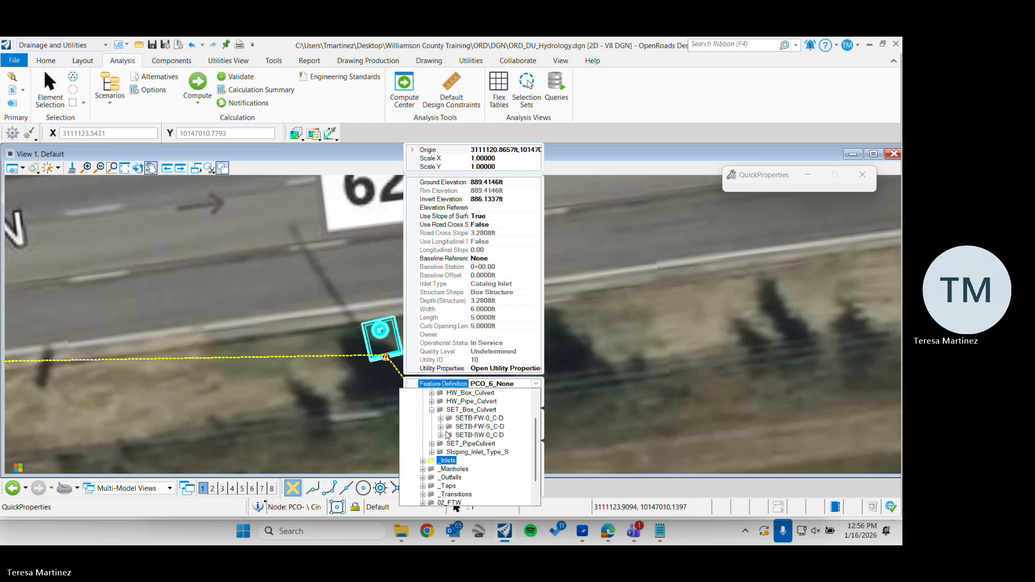
pyautogui.click(441, 426)
pyautogui.click(488, 427)
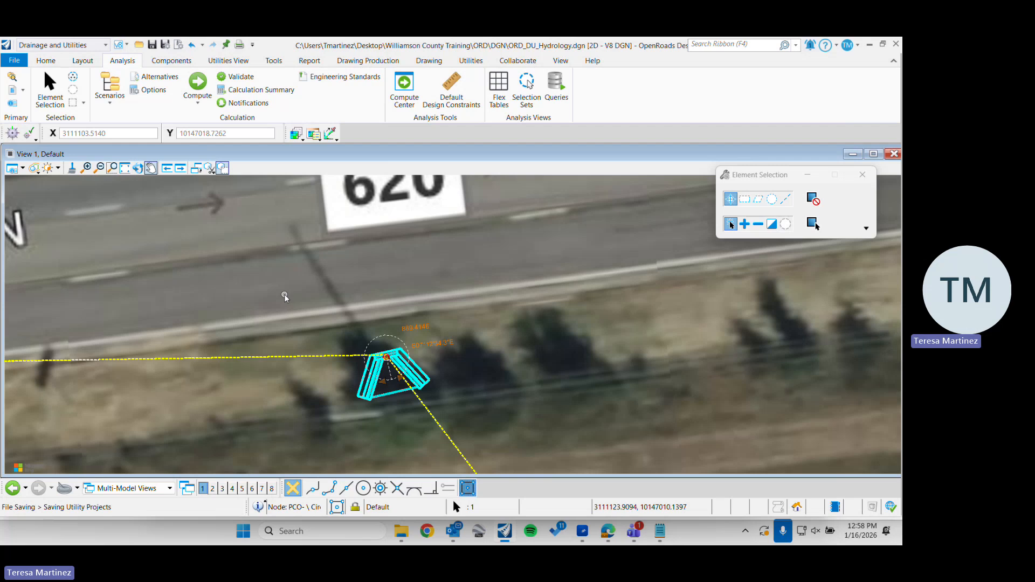
# Recompute the drainage scenario with the headwall in place and dismiss the validation messages
pyautogui.click(197, 90)
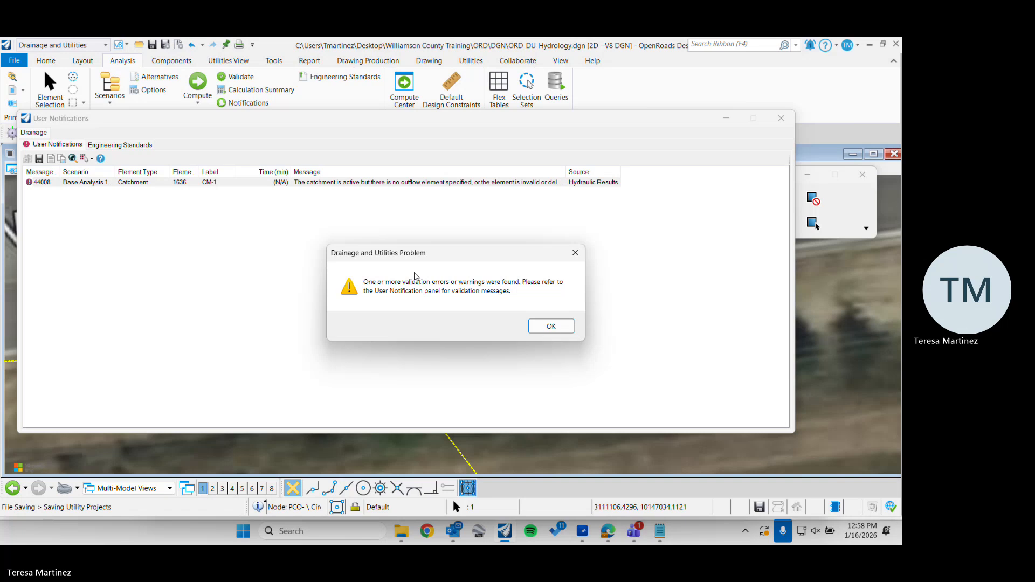
pyautogui.click(575, 253)
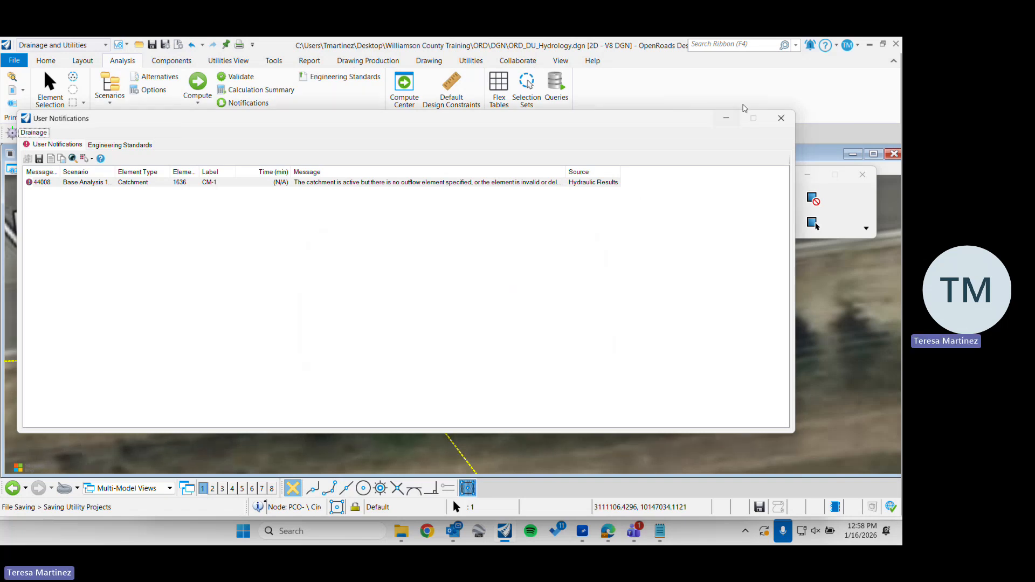
pyautogui.click(781, 118)
# Reopen the calculation notifications, widen the Message column to read the catchment's full message, and close them
pyautogui.scroll(-3, 431, 259)
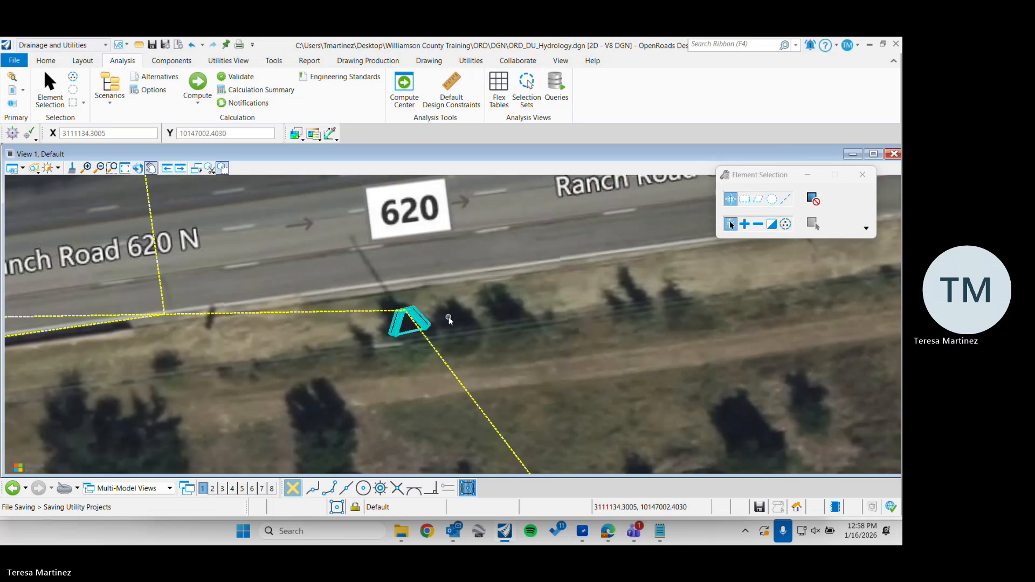
pyautogui.scroll(-2, 449, 322)
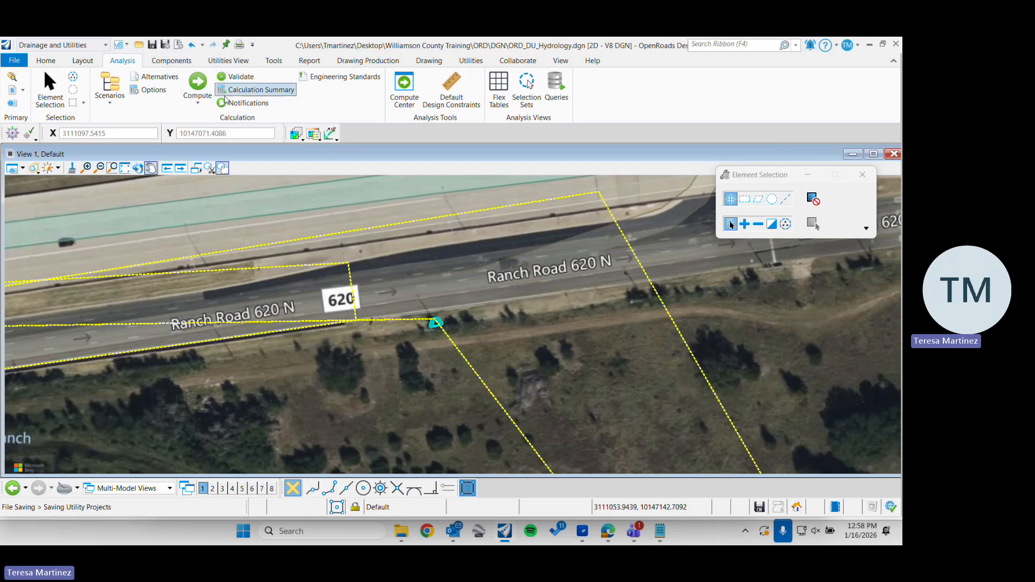
pyautogui.click(197, 97)
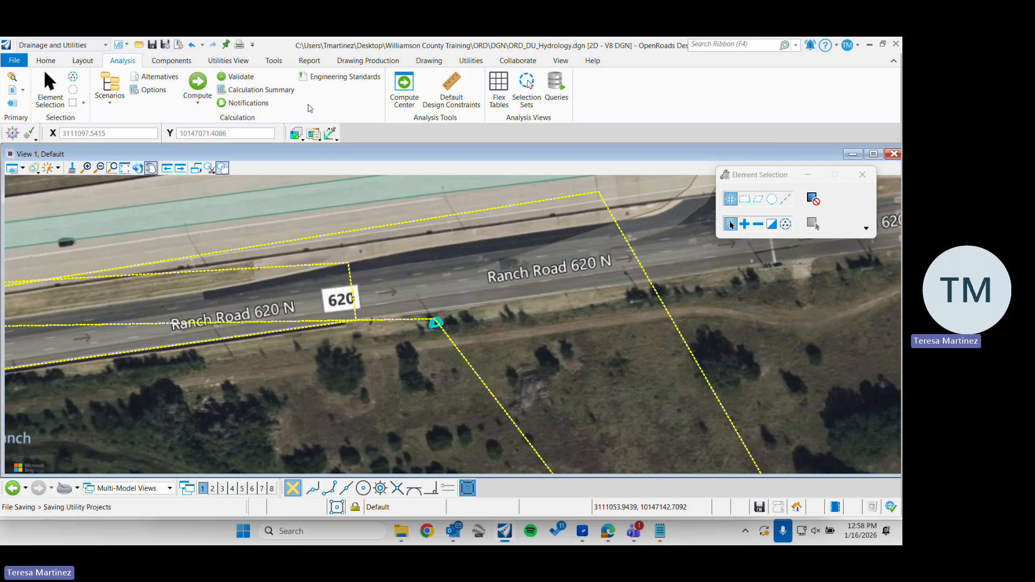
pyautogui.click(245, 102)
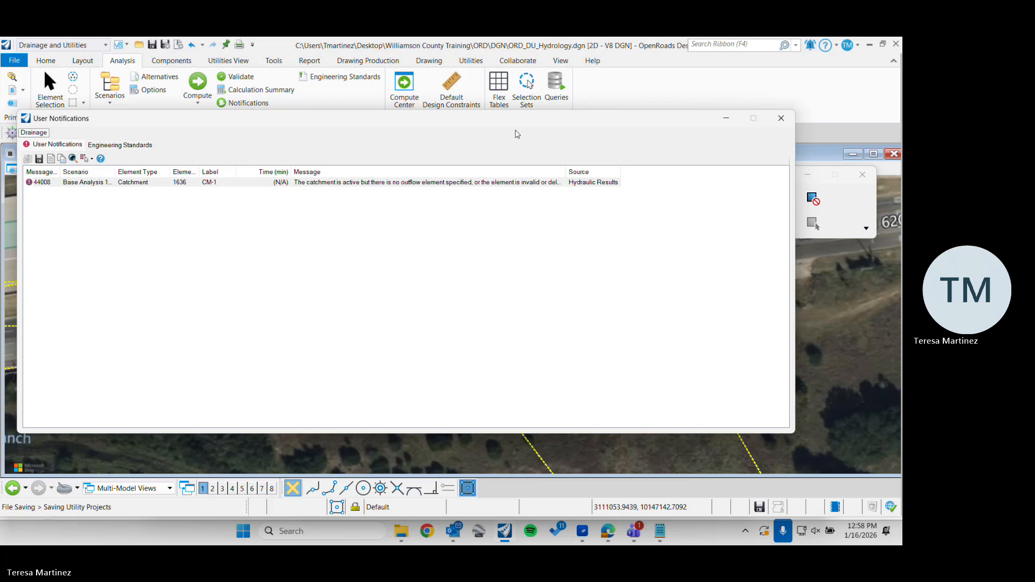
pyautogui.moveTo(474, 118); pyautogui.dragTo(482, 127)
pyautogui.moveTo(572, 182); pyautogui.dragTo(664, 182)
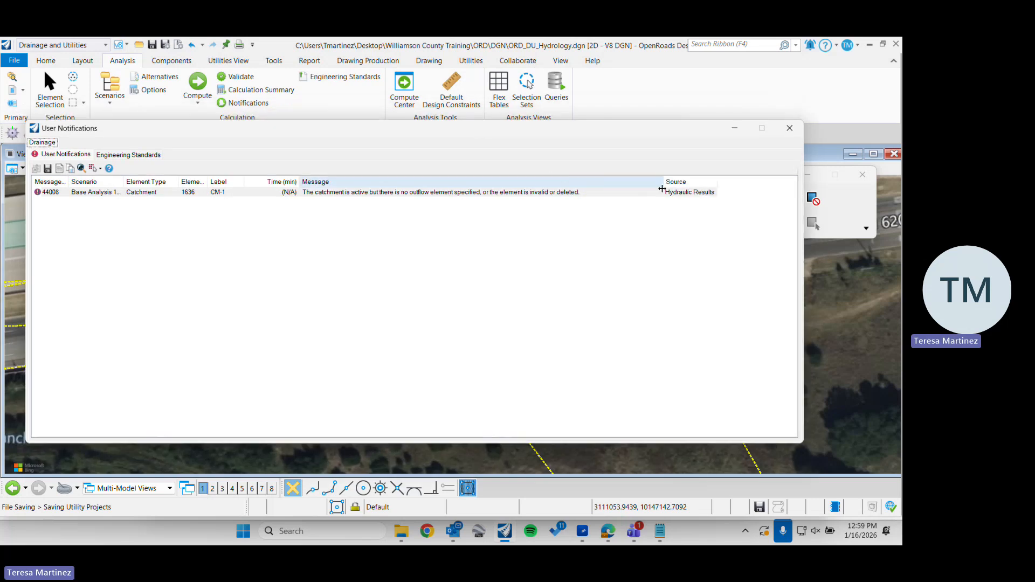
pyautogui.click(339, 193)
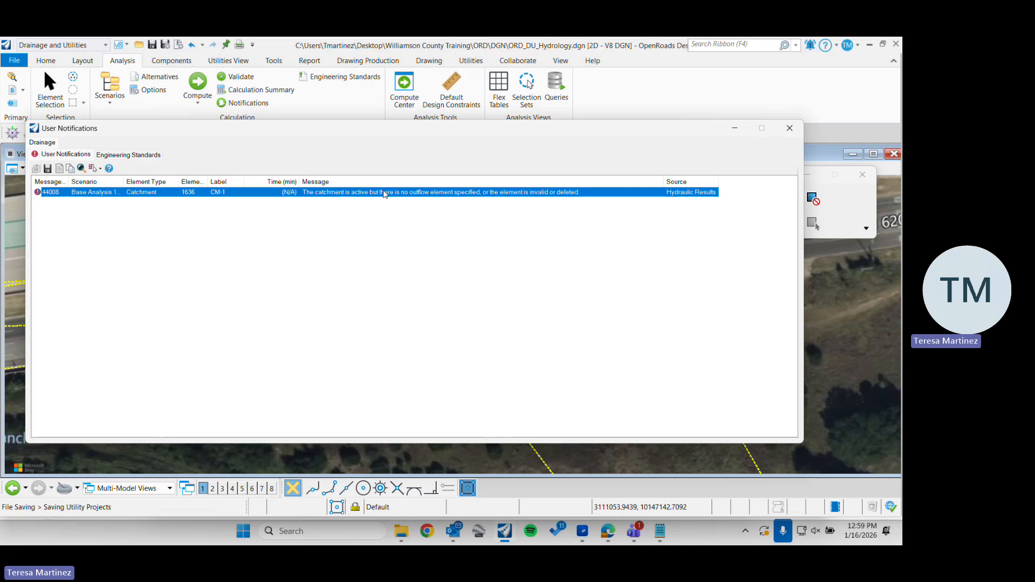
pyautogui.click(790, 127)
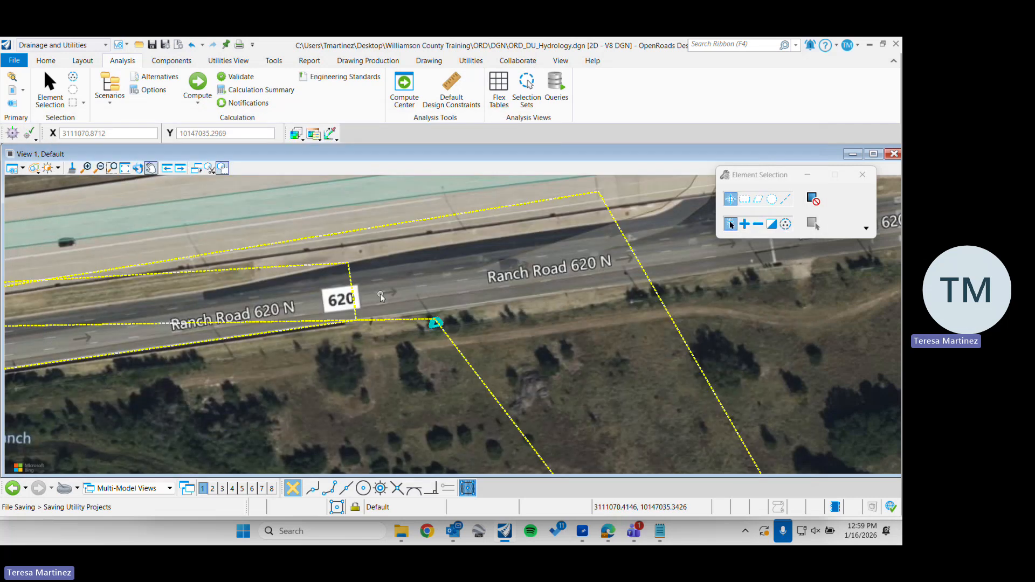
pyautogui.scroll(-2, 380, 297)
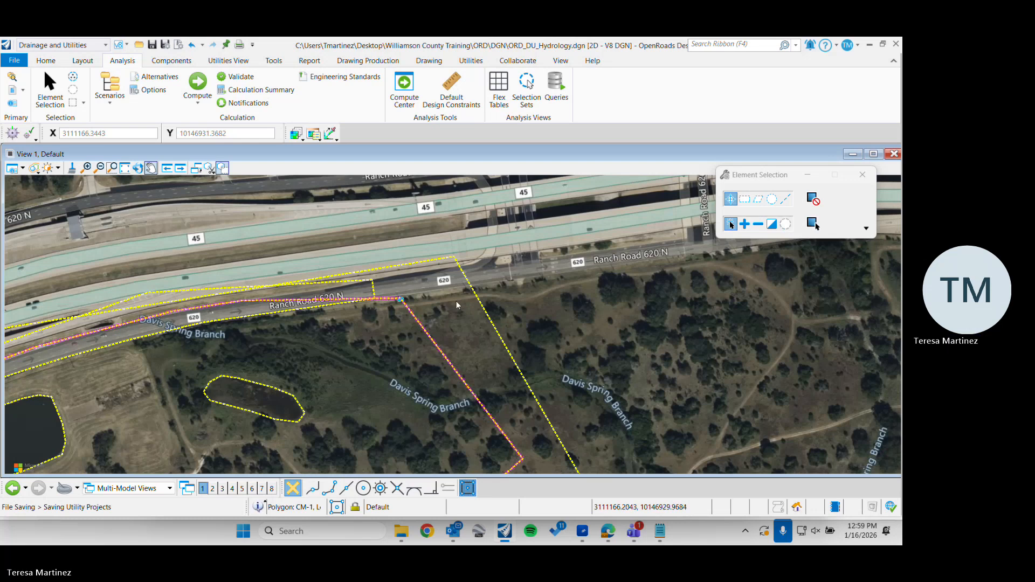
# Set catchment CM-1's Outflow Element to the PCO- headwall beside Ranch Road 620 N and close its properties
pyautogui.click(418, 323)
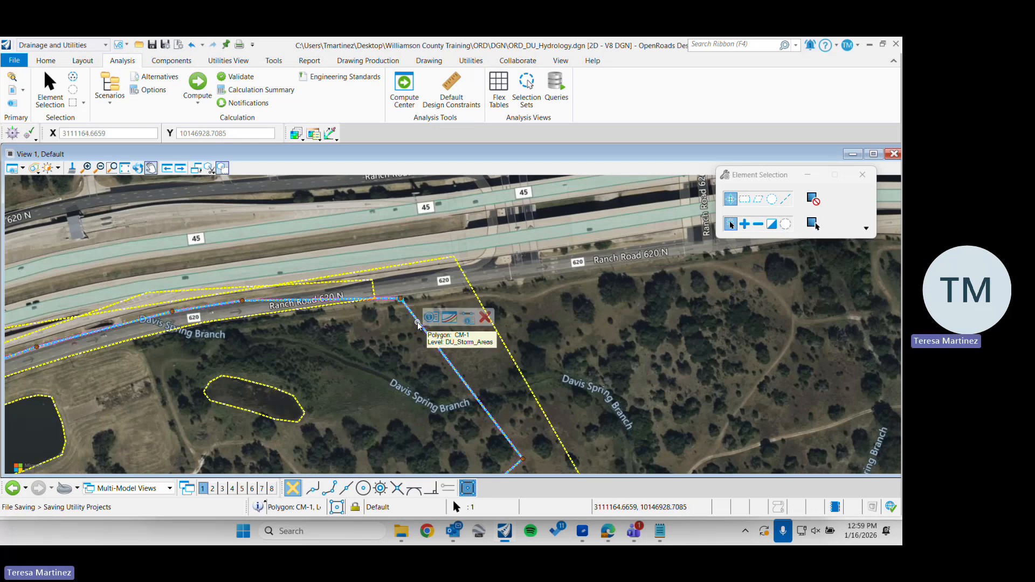
pyautogui.click(468, 319)
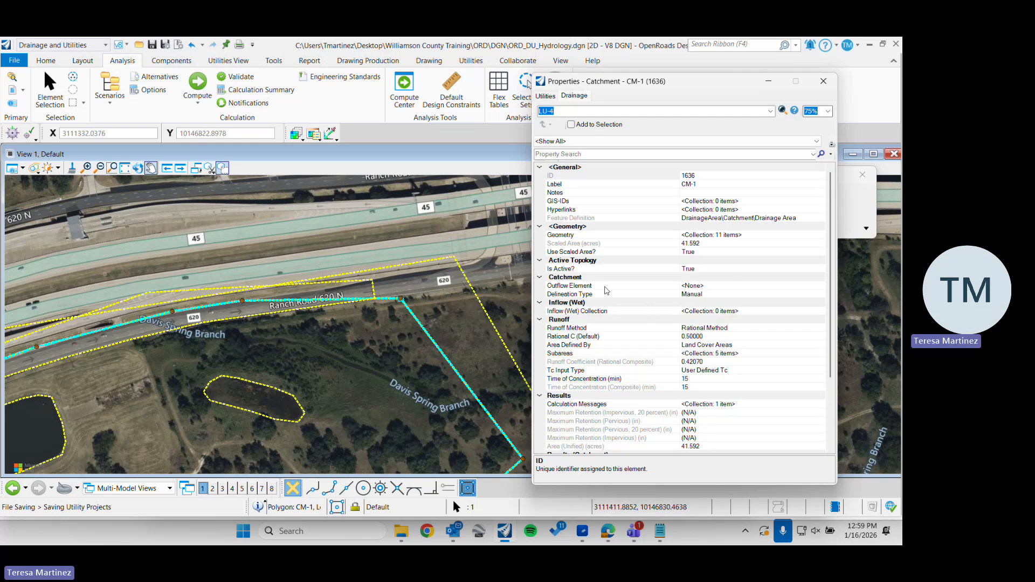
pyautogui.scroll(-2, 602, 275)
pyautogui.scroll(2, 602, 280)
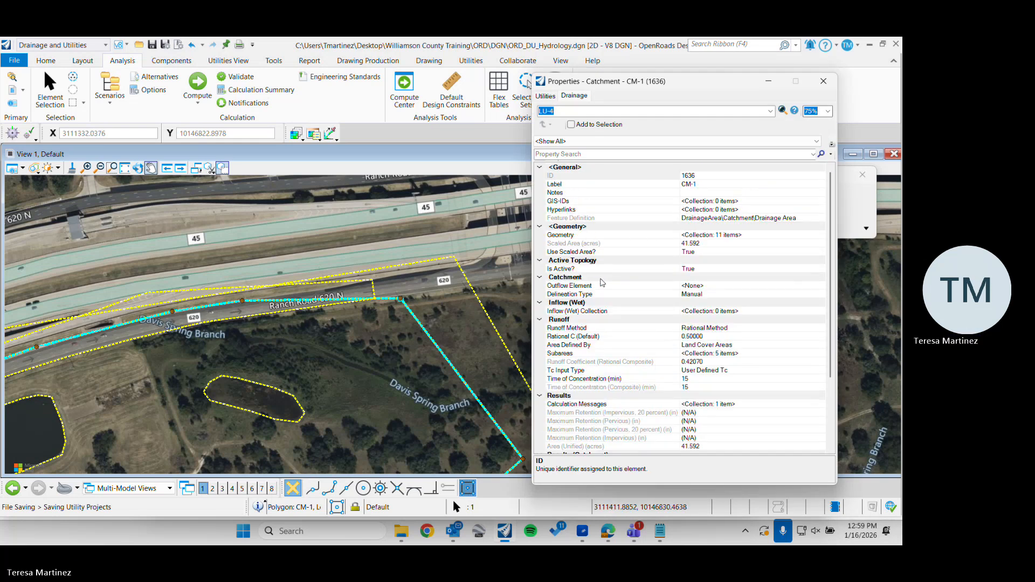
pyautogui.click(616, 286)
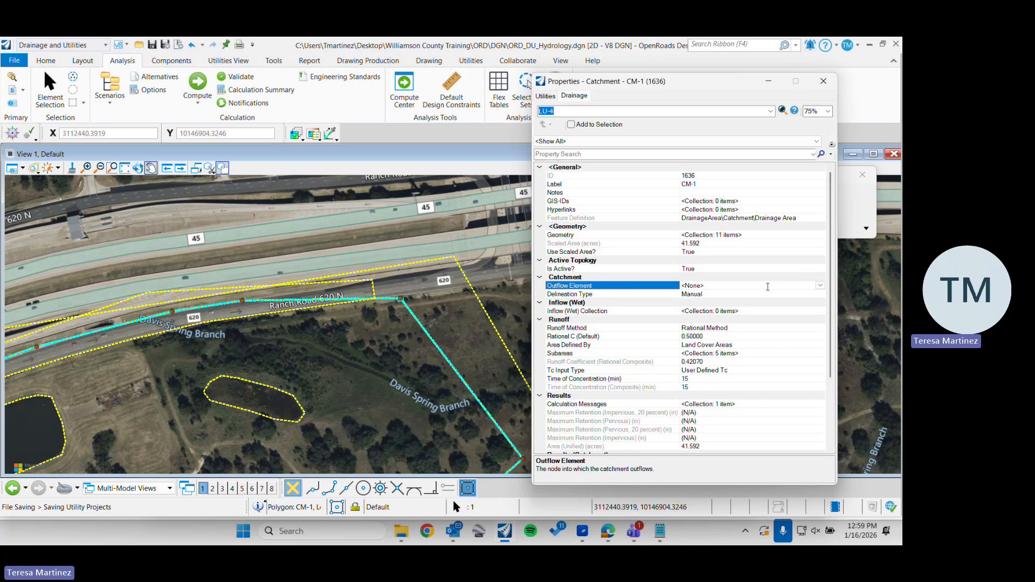
pyautogui.click(820, 285)
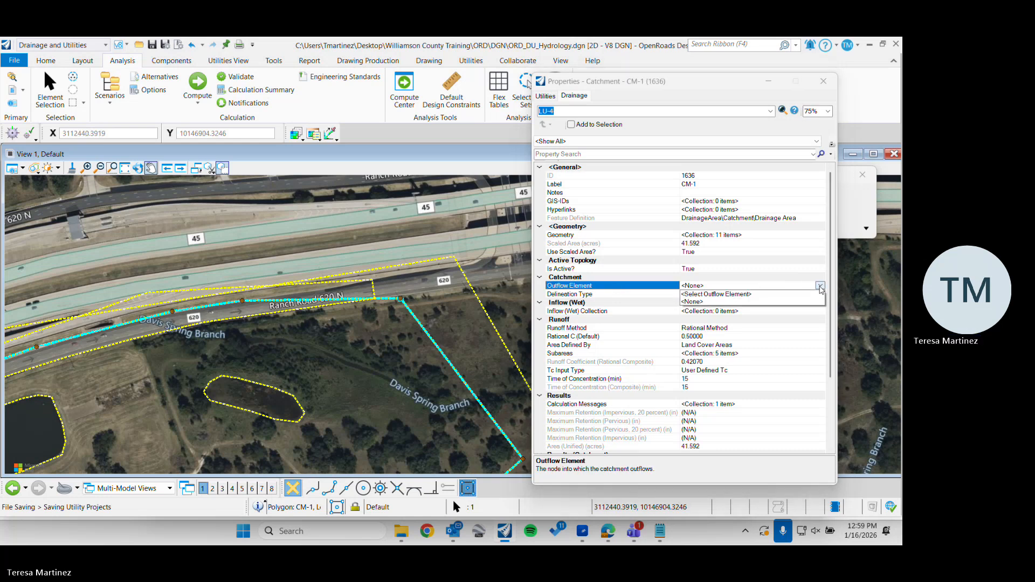
pyautogui.click(727, 294)
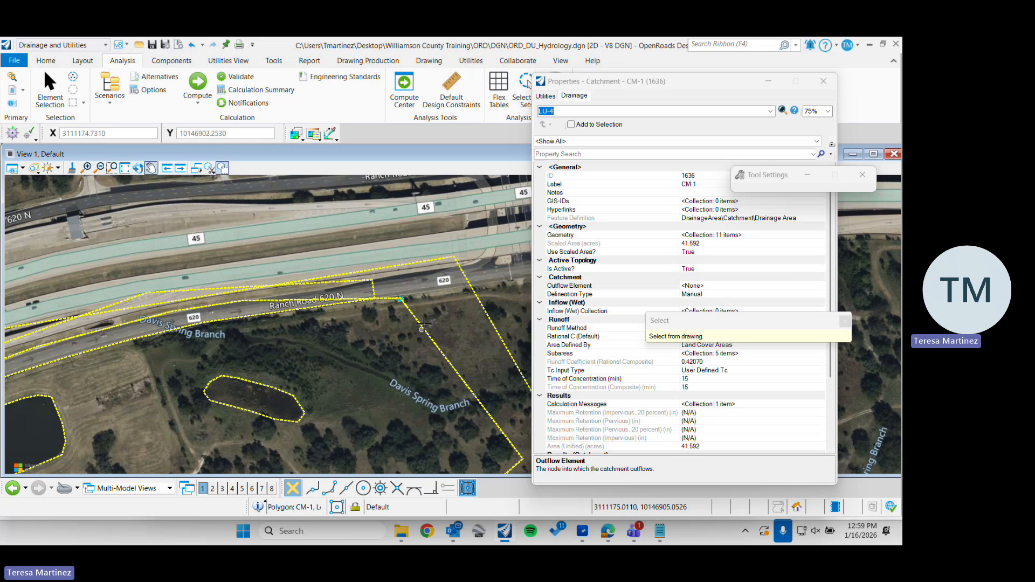
pyautogui.scroll(5, 403, 299)
pyautogui.click(393, 280)
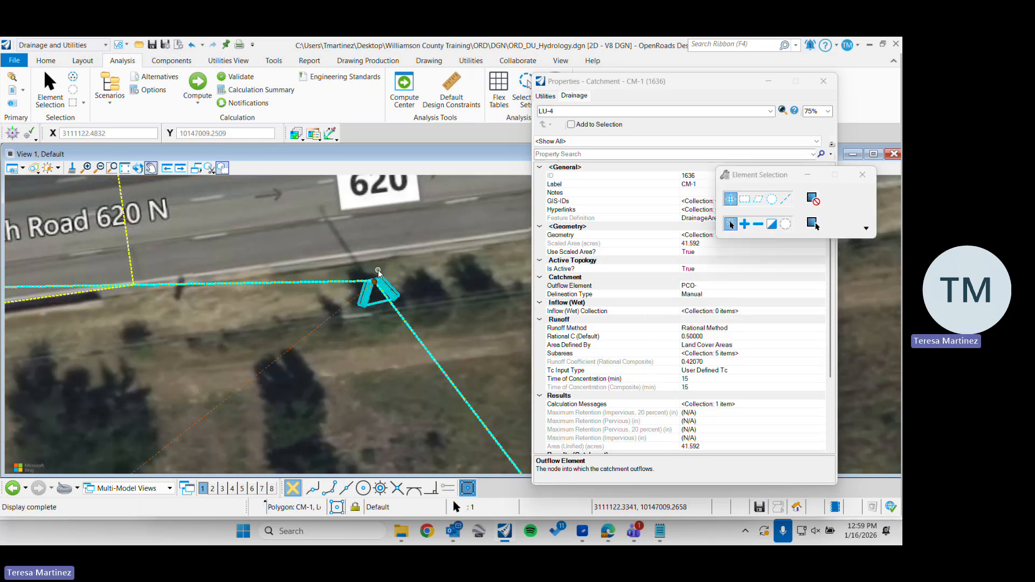
pyautogui.scroll(-2, 393, 281)
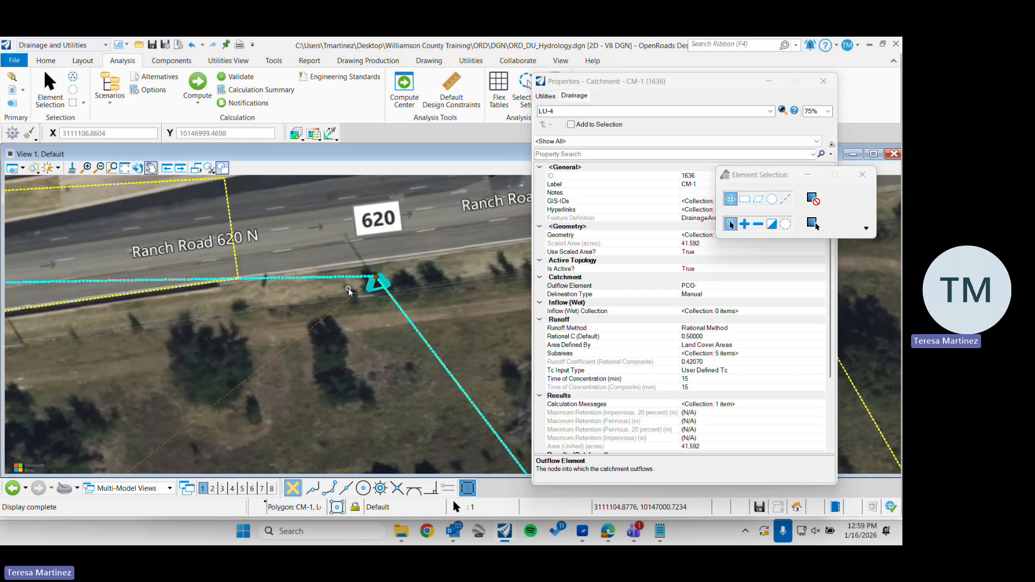
pyautogui.click(823, 81)
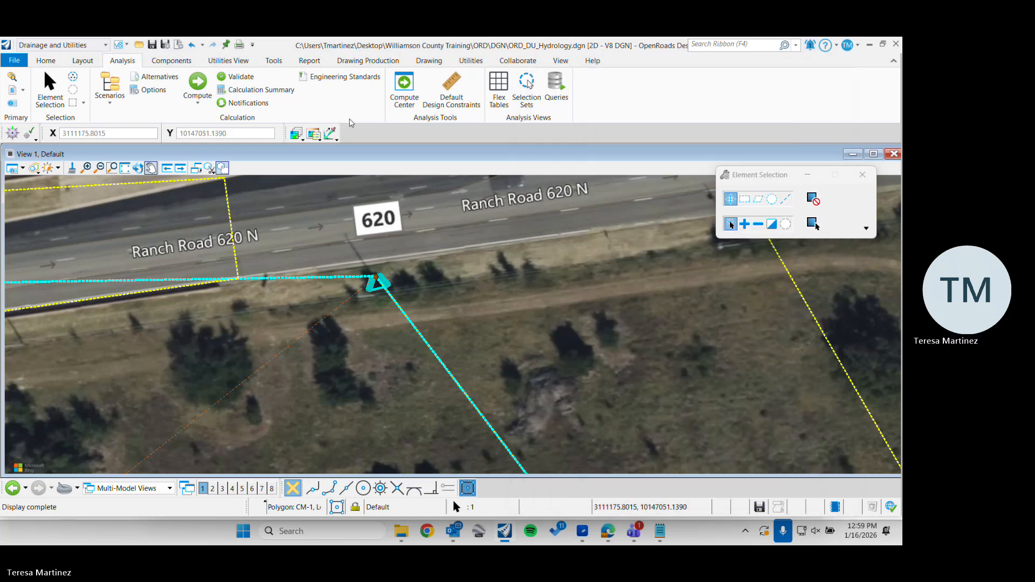
# Recompute the drainage scenario with the catchment's outflow element assigned and close the calculation summary
pyautogui.click(187, 81)
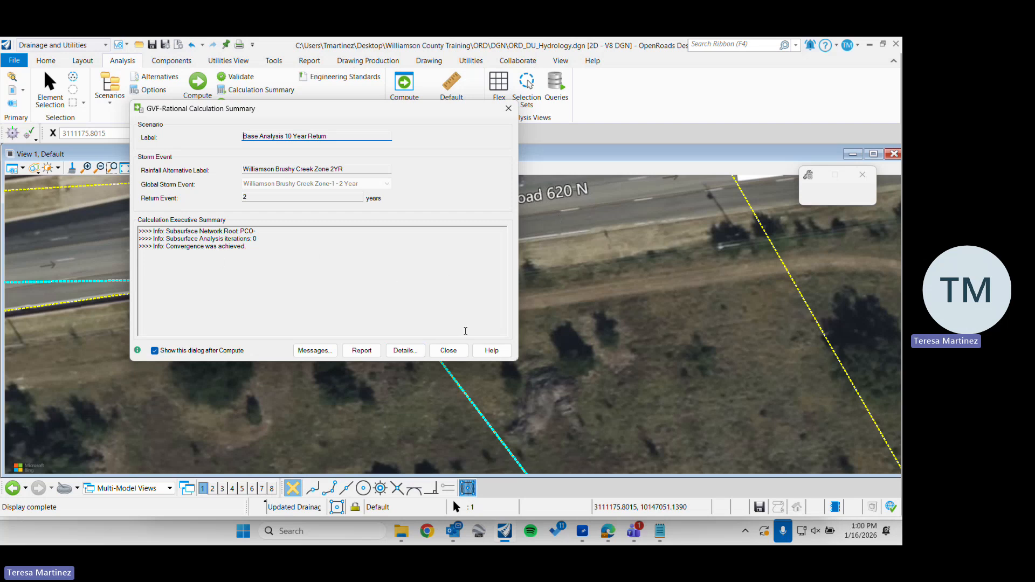
pyautogui.click(449, 350)
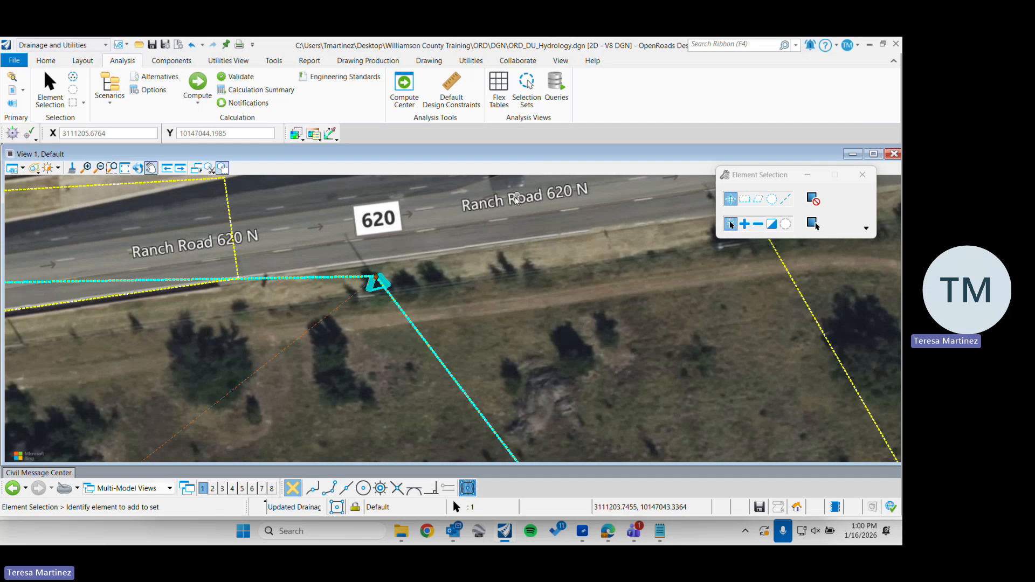
# Examine the computed Catchment Rational Flow in catchment CM-1's drainage properties, close them and clear the selection
pyautogui.scroll(-3, 516, 200)
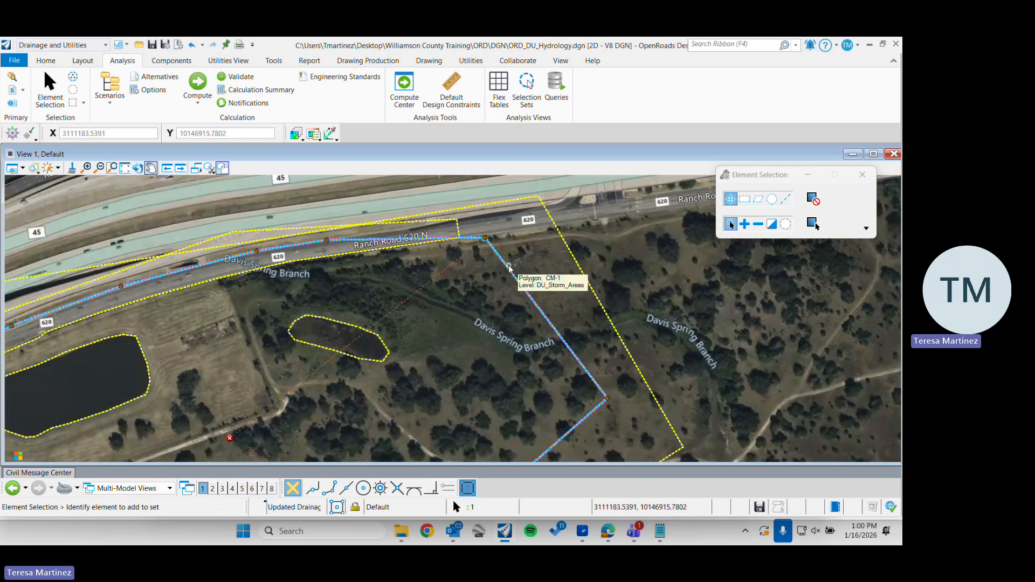
pyautogui.click(509, 267)
pyautogui.click(570, 264)
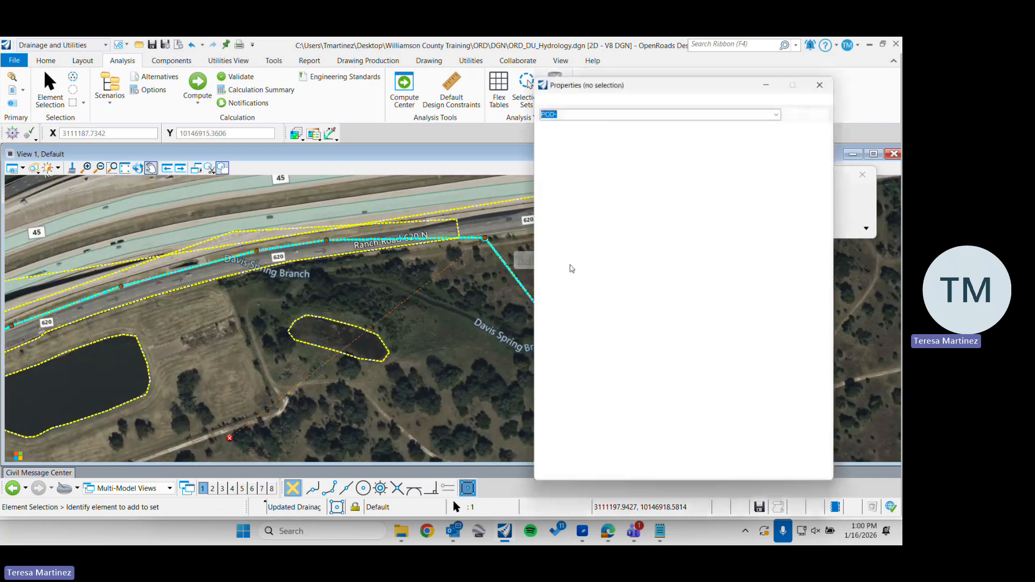
pyautogui.scroll(-3, 676, 362)
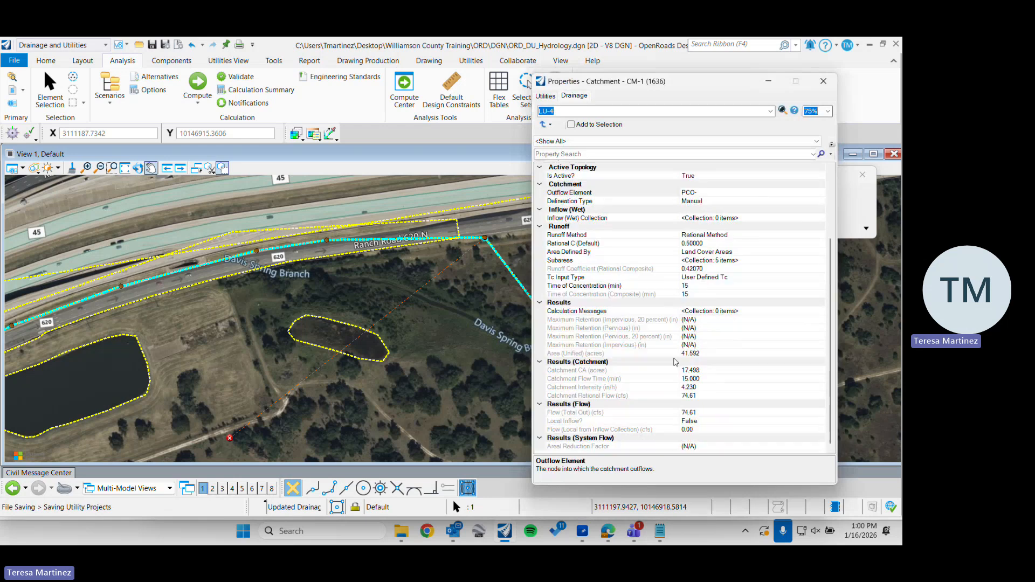
pyautogui.click(653, 413)
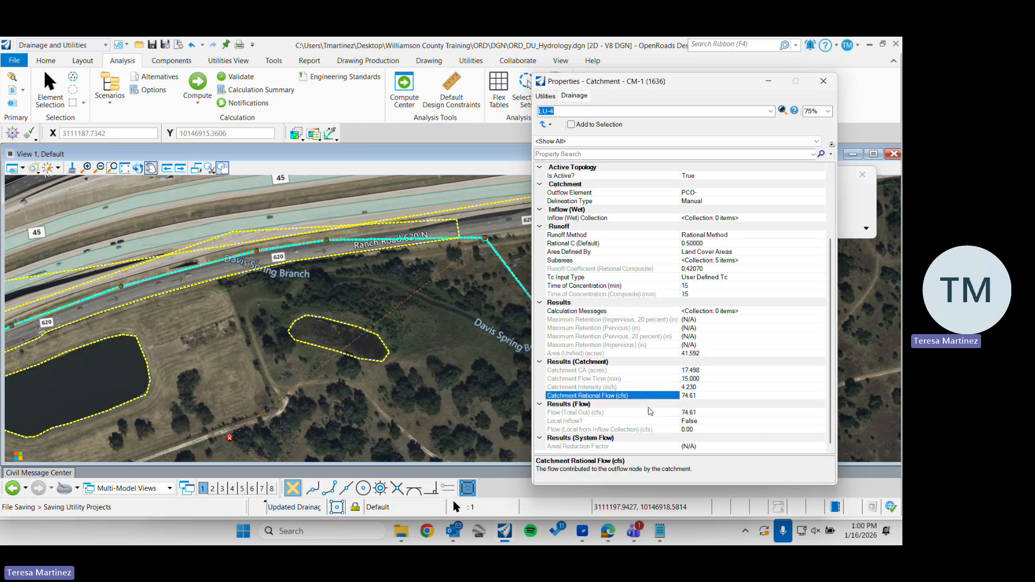
pyautogui.click(658, 396)
pyautogui.click(823, 81)
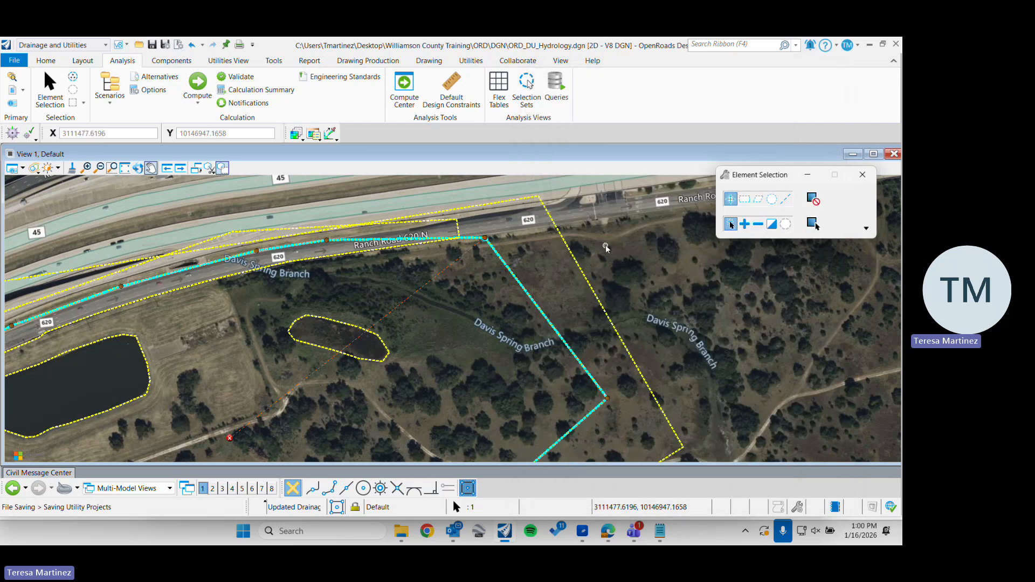
pyautogui.click(594, 221)
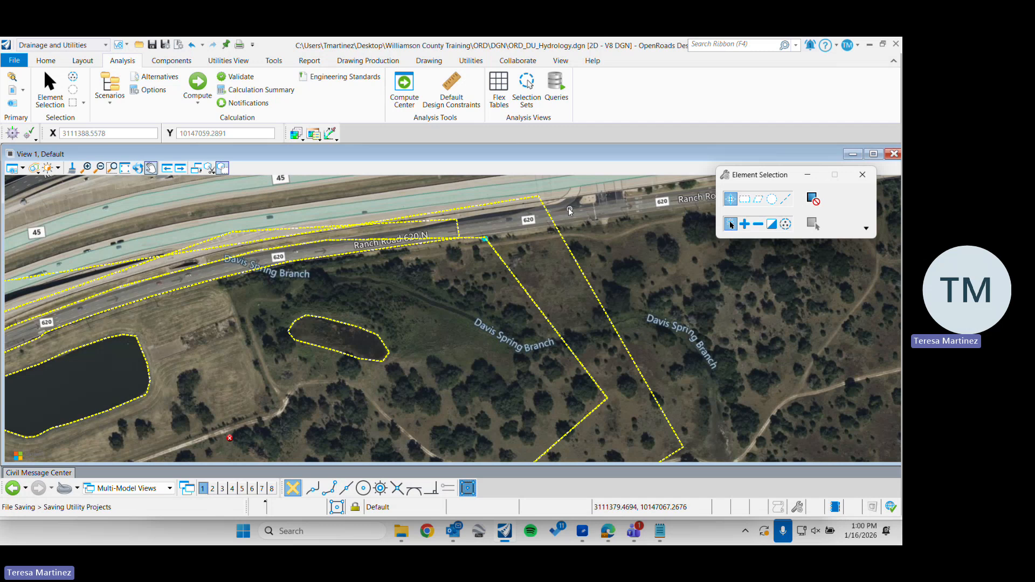
# Turn on the display of the Williamson_Surface.dgn reference and close the references list
pyautogui.moveTo(551, 231); pyautogui.dragTo(491, 364, button='middle')
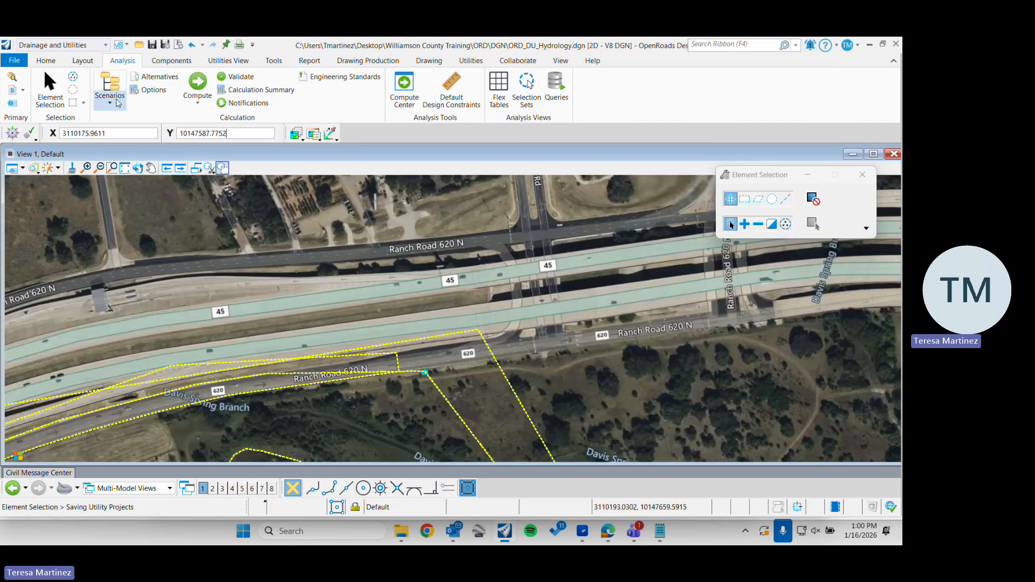
pyautogui.click(12, 89)
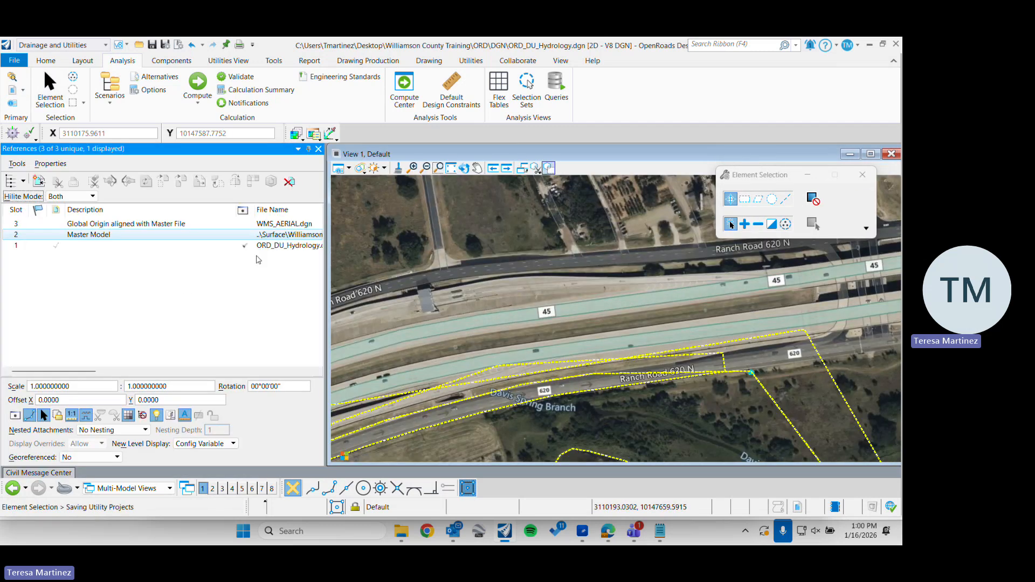
pyautogui.click(245, 235)
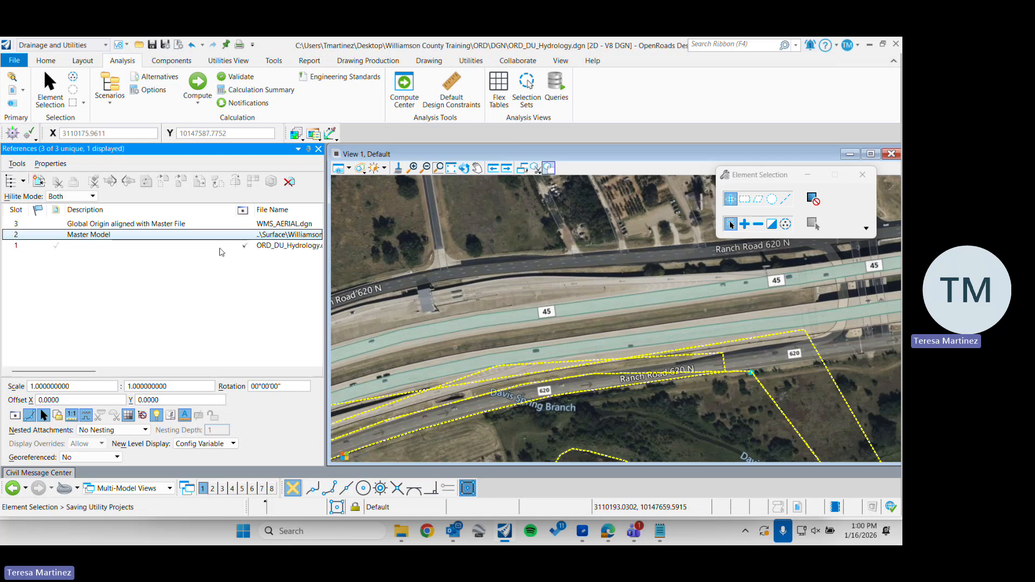
pyautogui.click(237, 297)
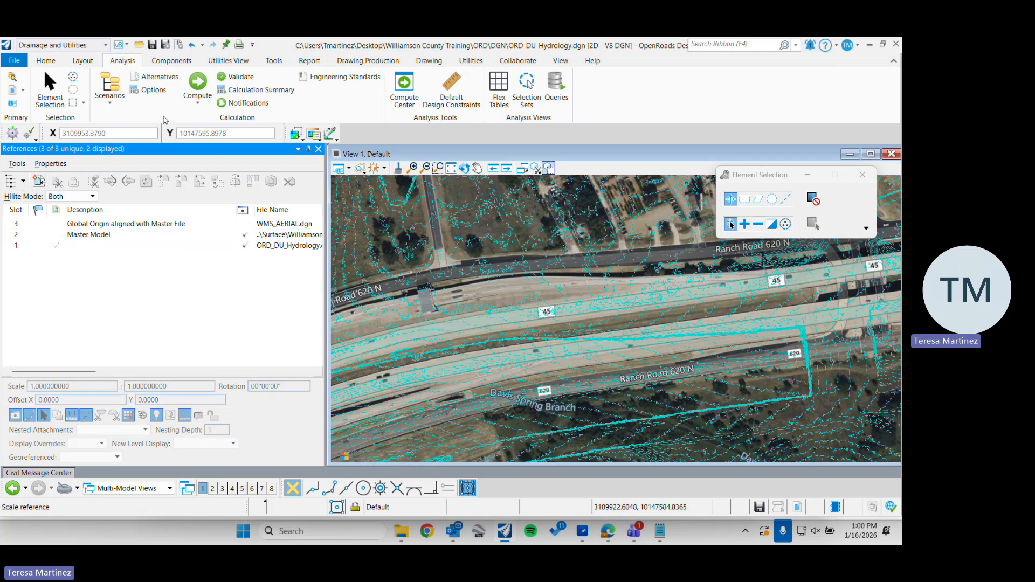
pyautogui.click(318, 148)
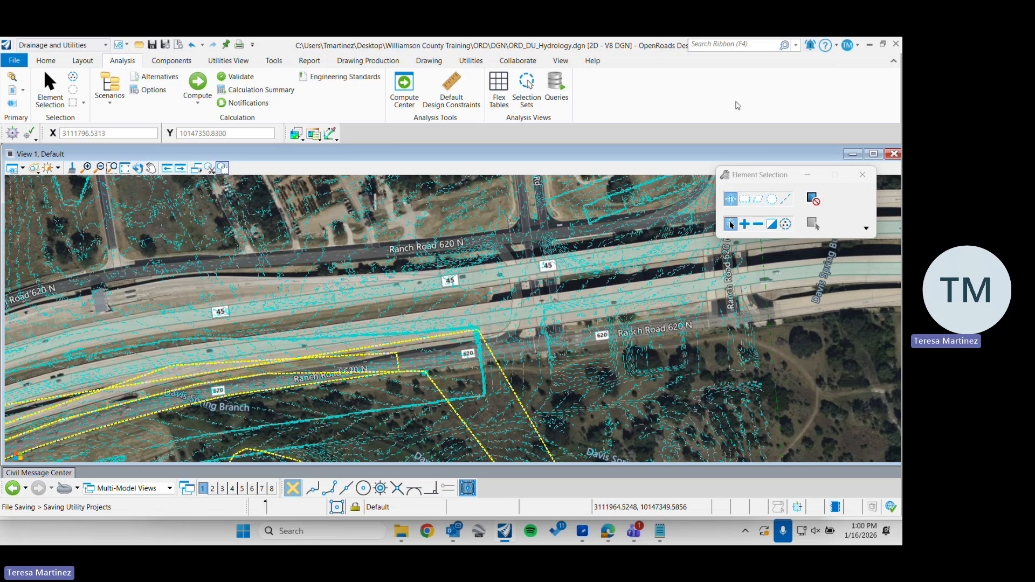
pyautogui.click(83, 61)
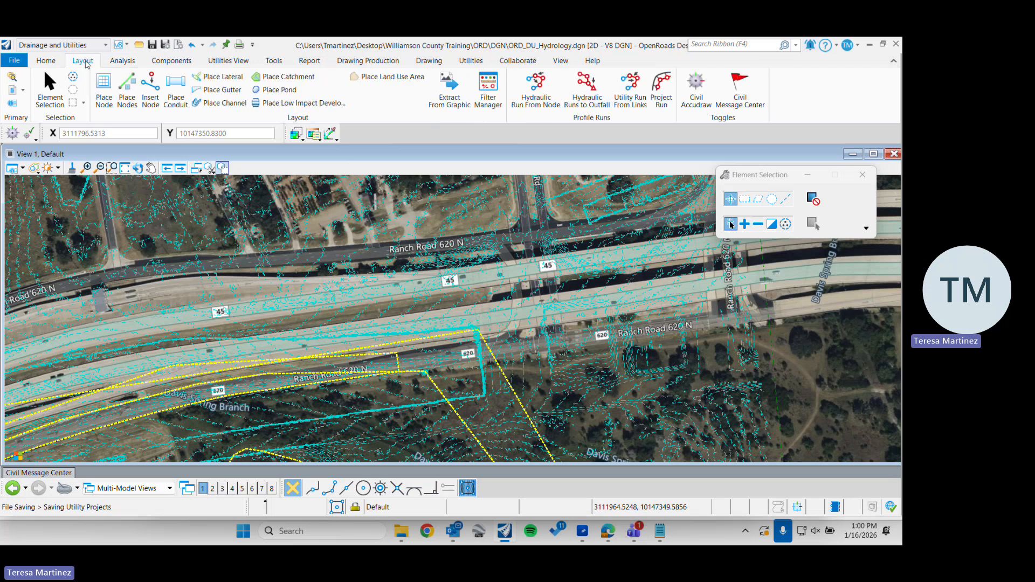
pyautogui.click(104, 86)
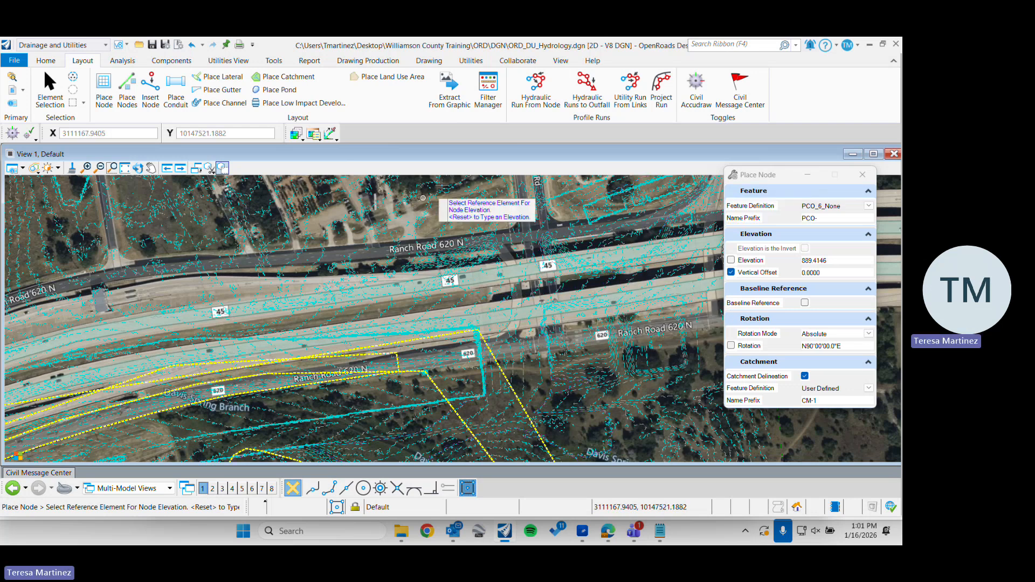
pyautogui.click(102, 96)
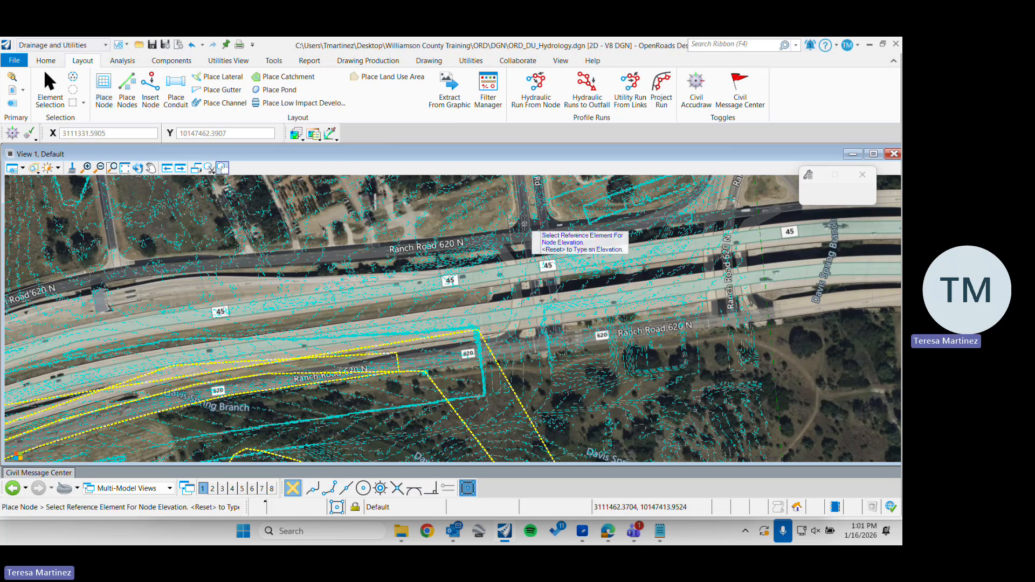
# Select the Lidar_ft terrain from the surface reference and clear it as the active terrain model
pyautogui.click(49, 89)
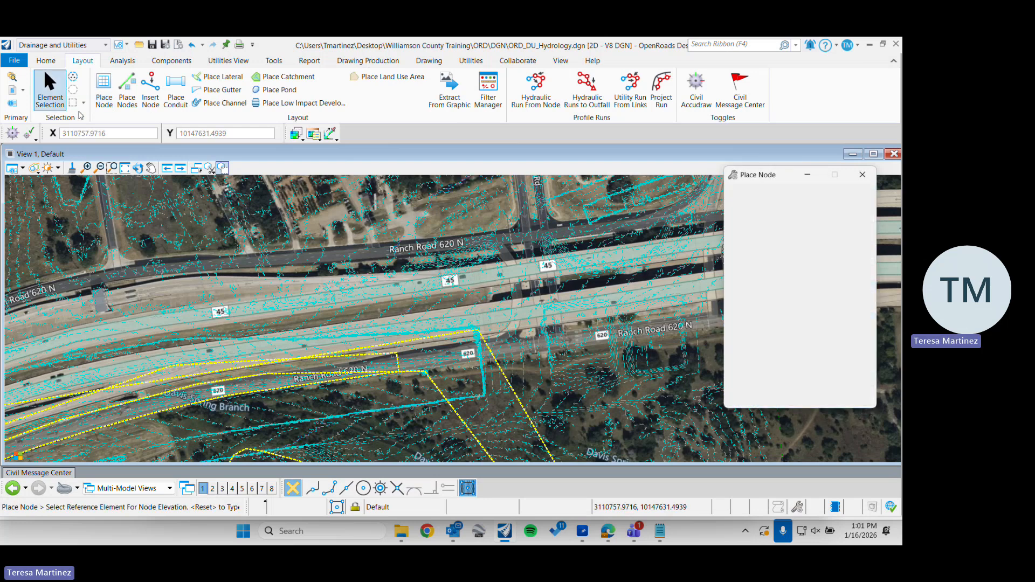
pyautogui.click(295, 262)
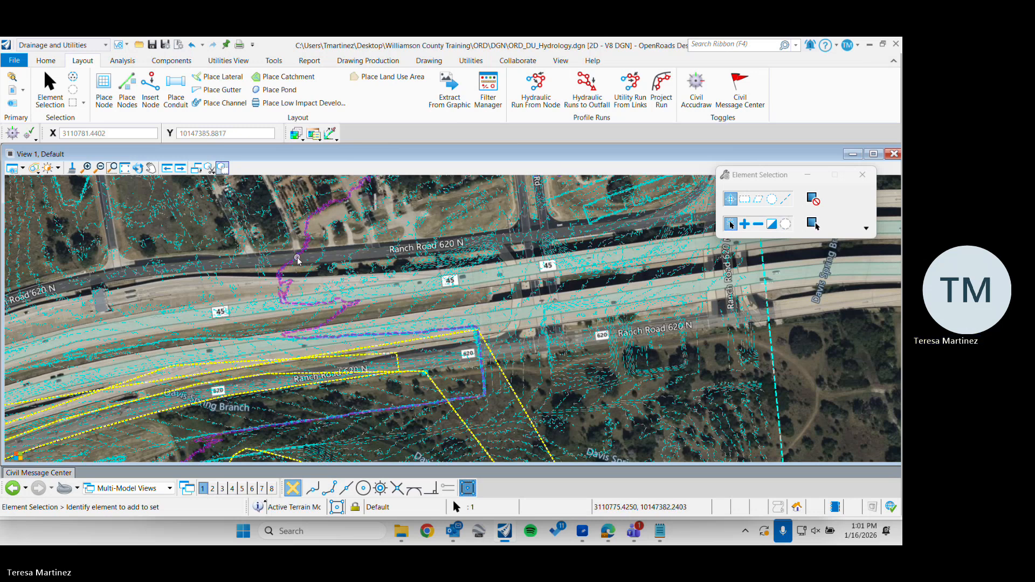
pyautogui.moveTo(295, 259)
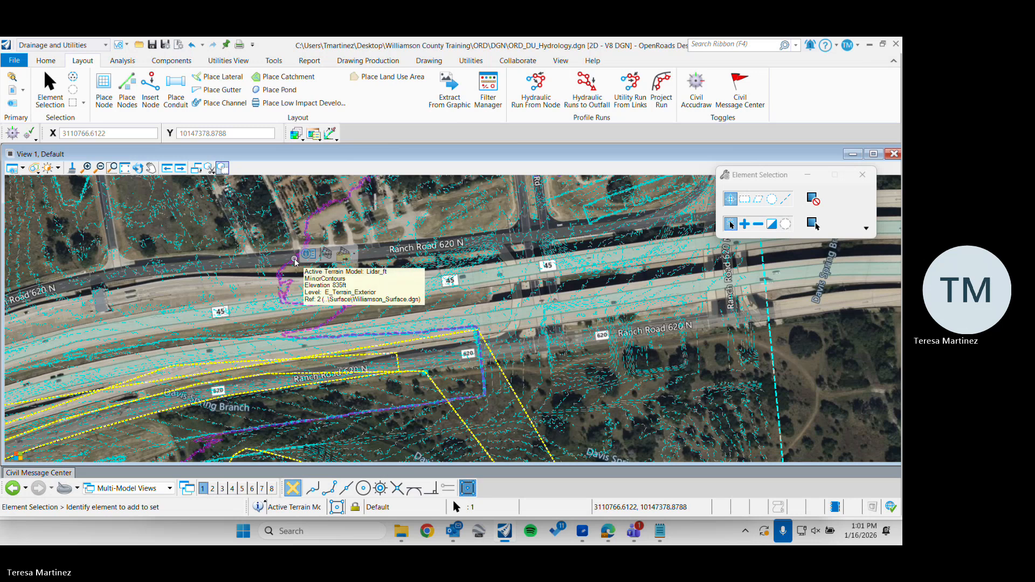
pyautogui.click(326, 254)
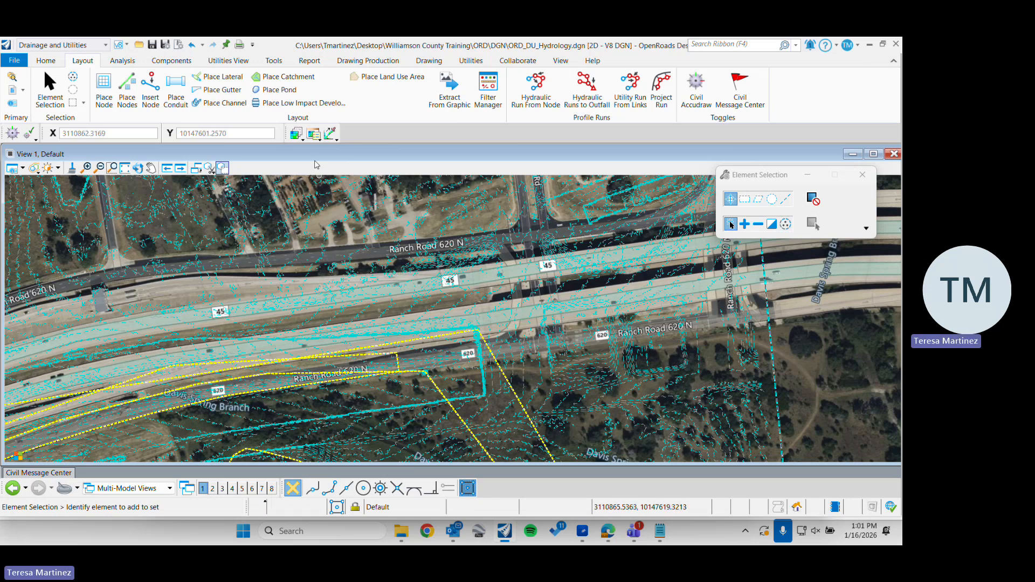
pyautogui.click(103, 89)
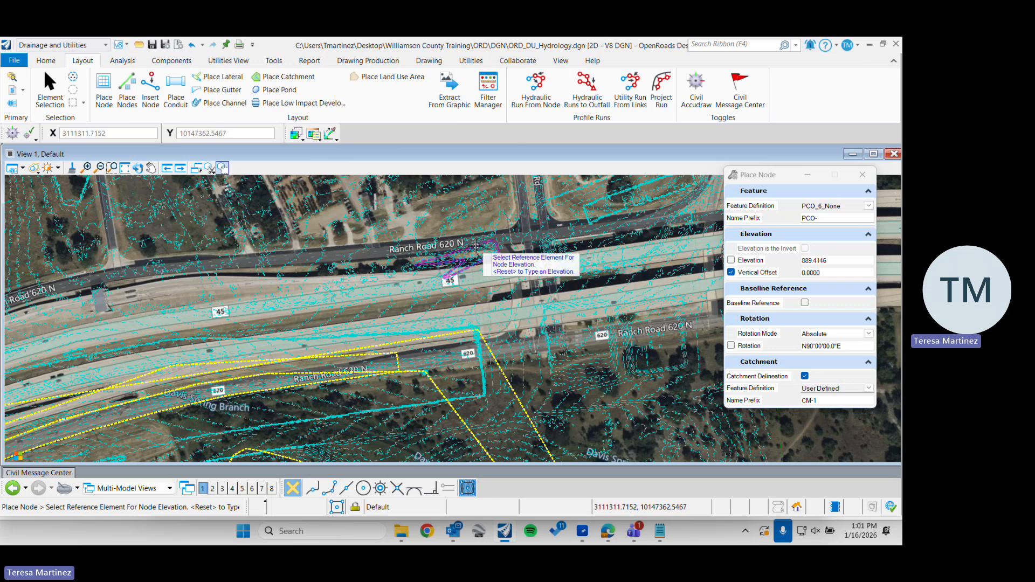
pyautogui.moveTo(473, 245)
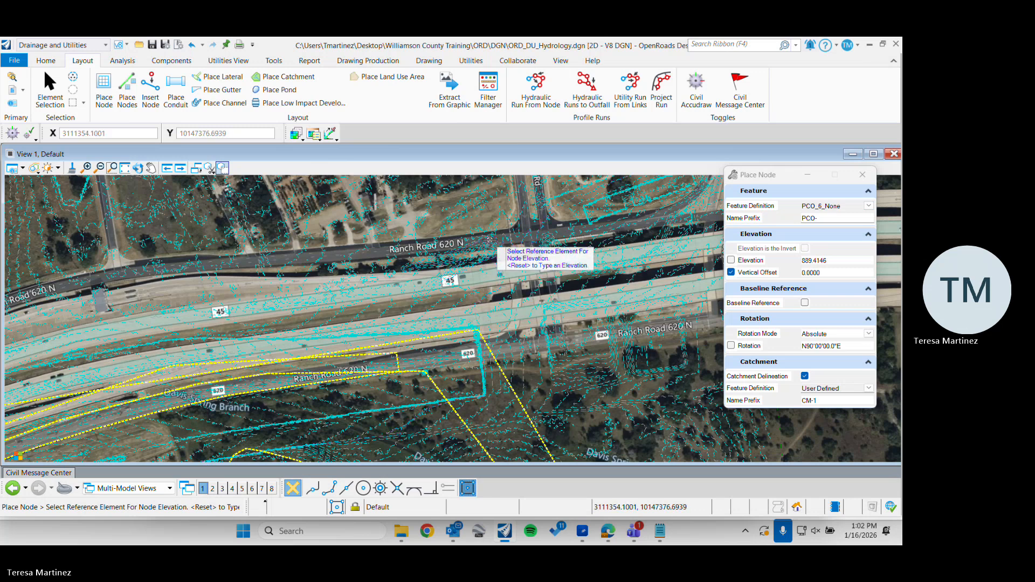
pyautogui.click(490, 248)
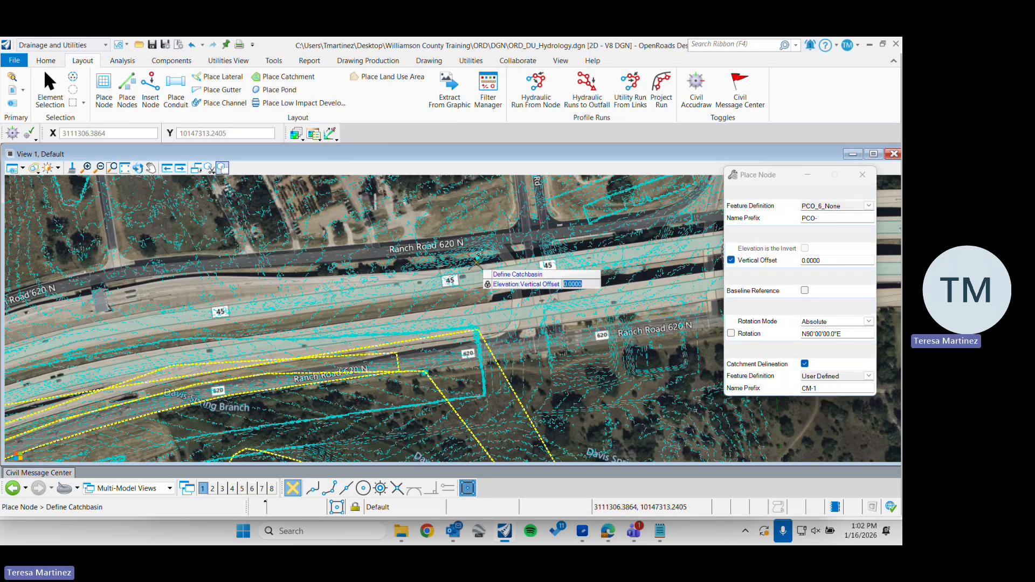
pyautogui.click(863, 174)
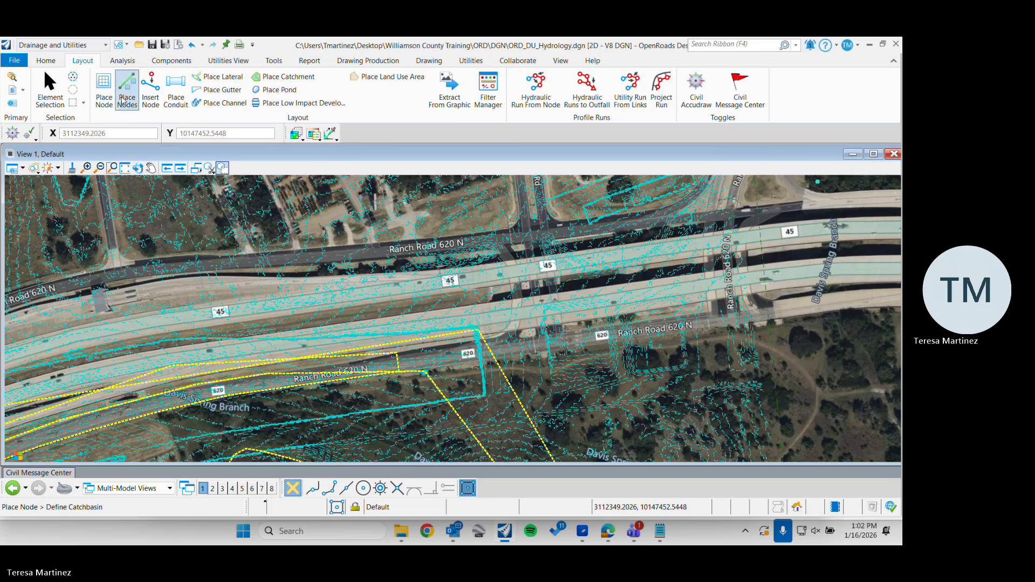
# Start placing a single PCO_6_None node with the Vertical Offset value unlocked
pyautogui.click(104, 89)
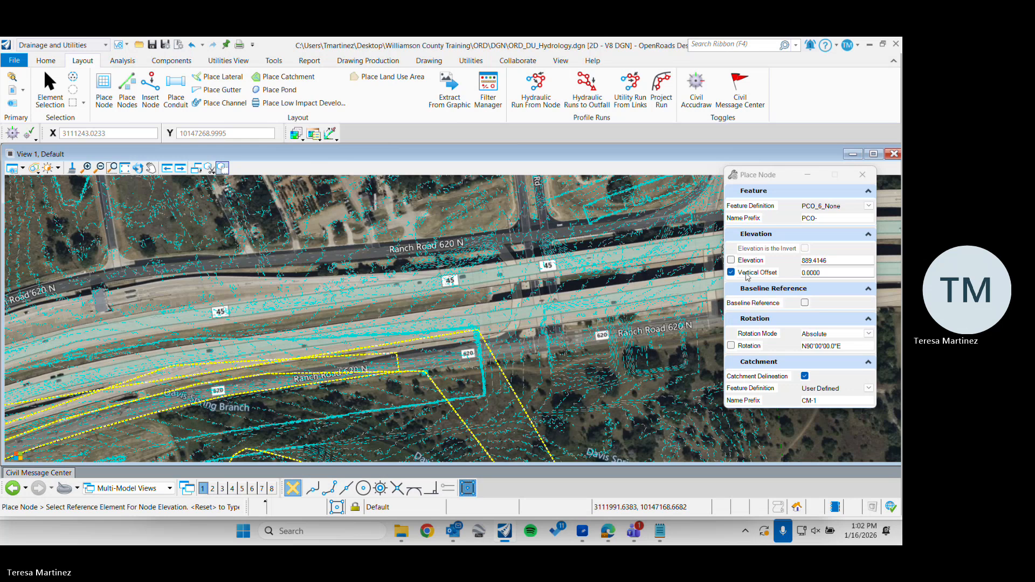
pyautogui.click(731, 273)
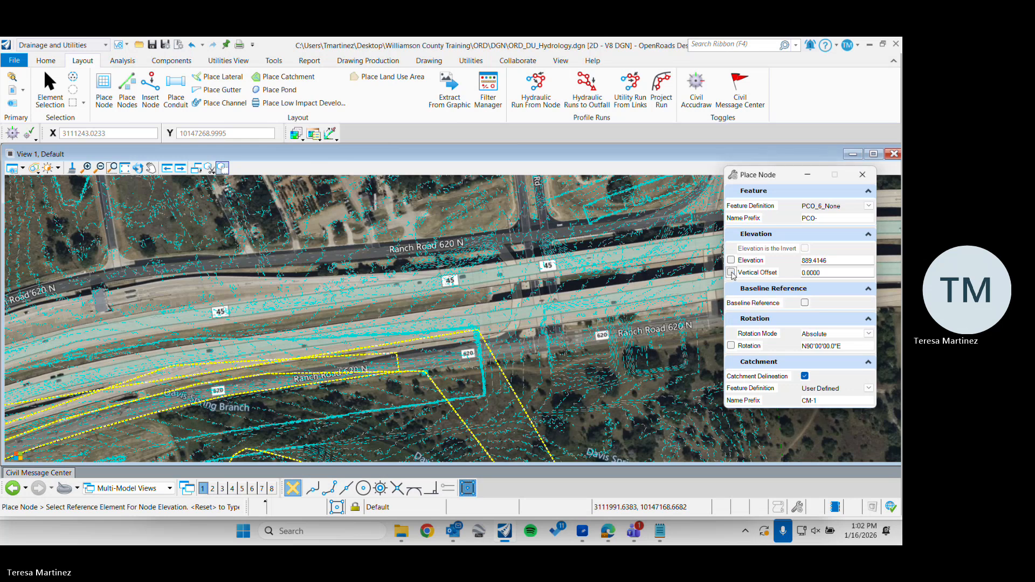
pyautogui.rightClick(518, 251)
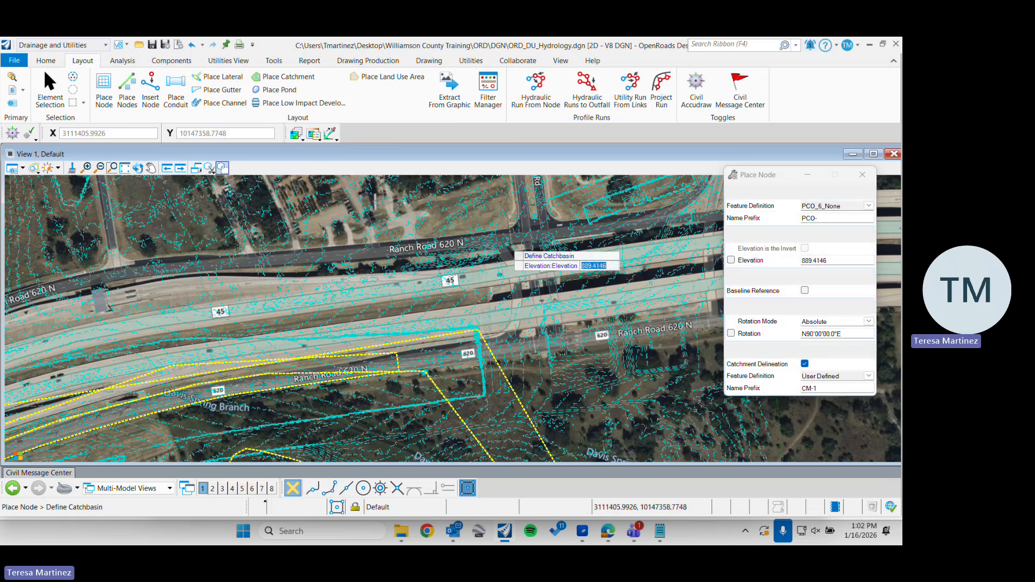
pyautogui.click(506, 240)
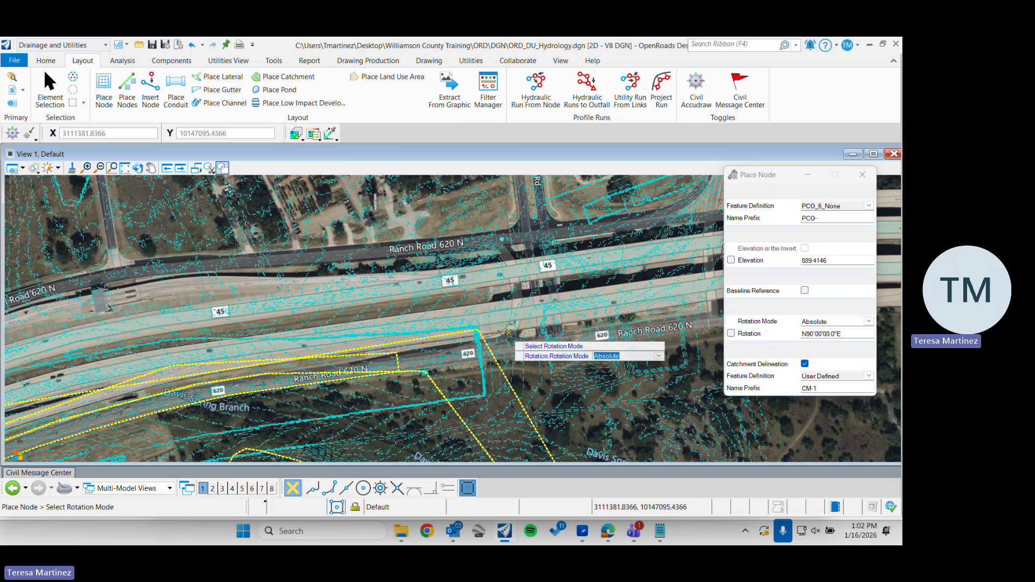
pyautogui.scroll(-3, 479, 351)
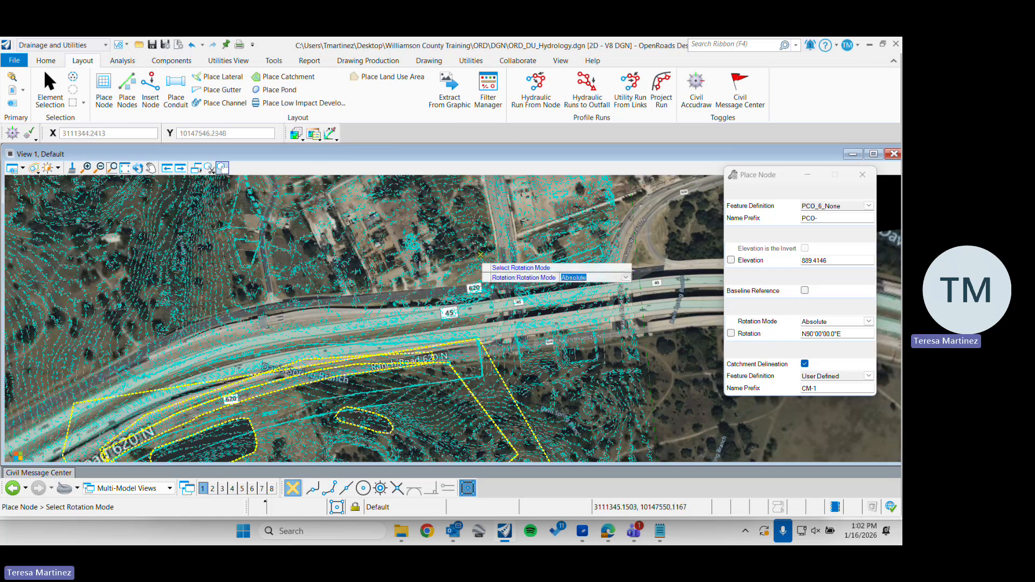
pyautogui.scroll(-2, 328, 326)
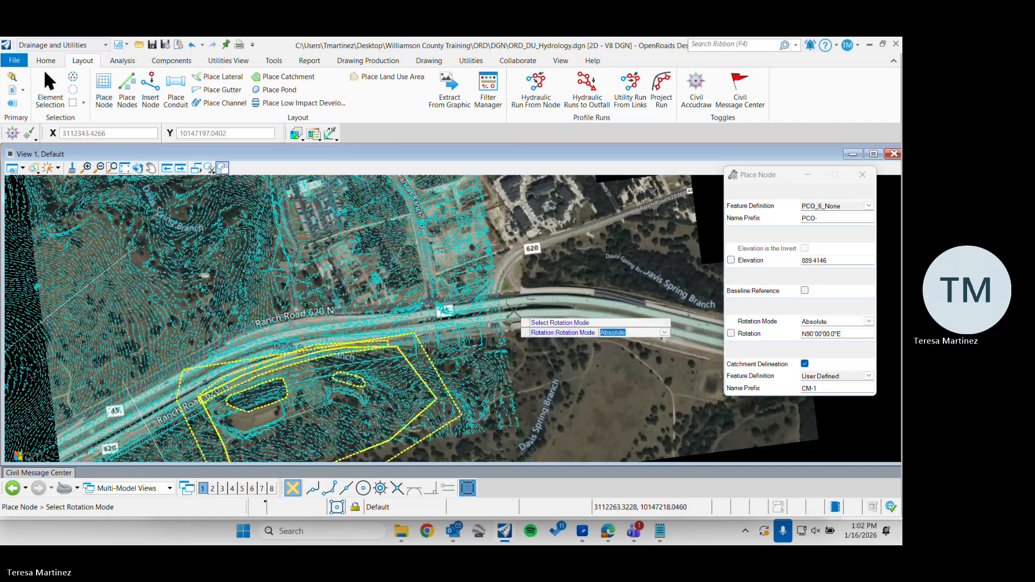
pyautogui.scroll(2, 190, 332)
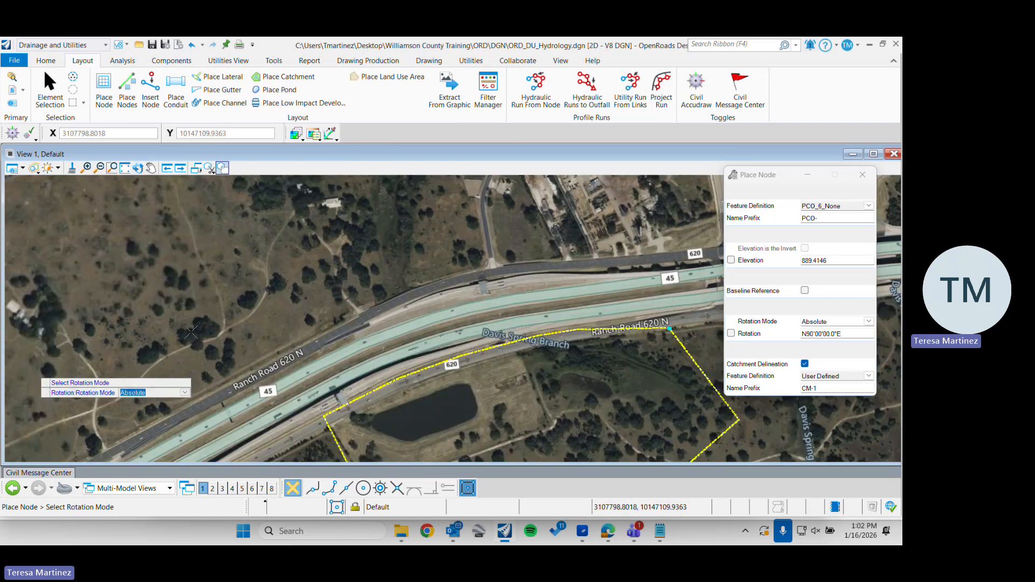
pyautogui.scroll(2, 191, 333)
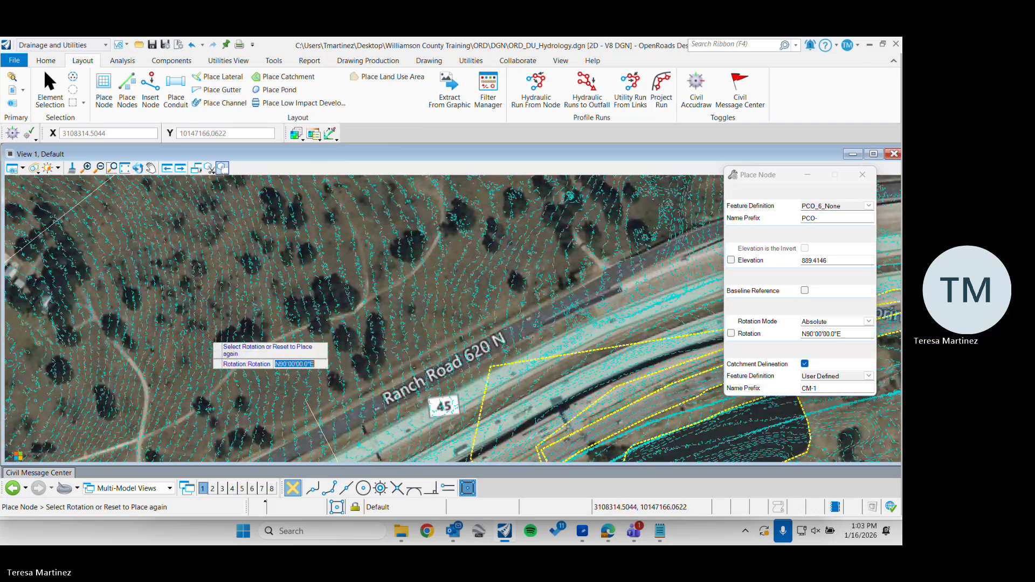
pyautogui.click(209, 333)
pyautogui.scroll(2, 211, 334)
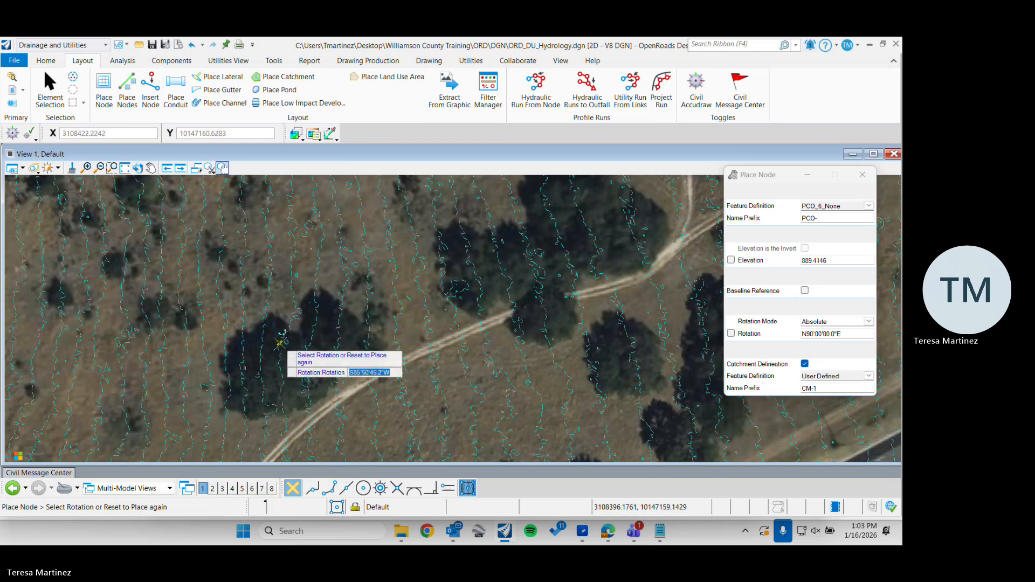
pyautogui.scroll(-2, 299, 357)
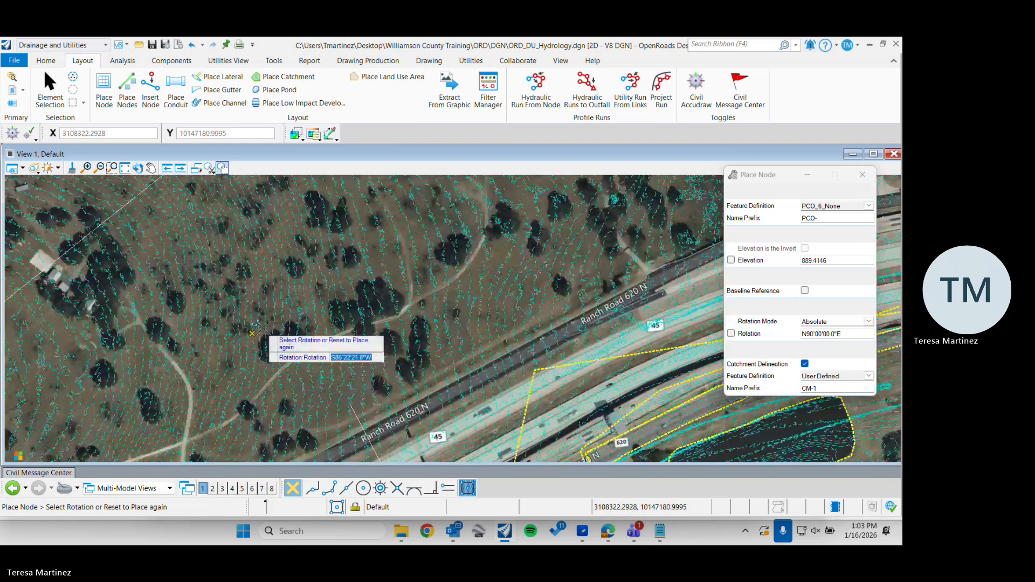
pyautogui.scroll(2, 250, 330)
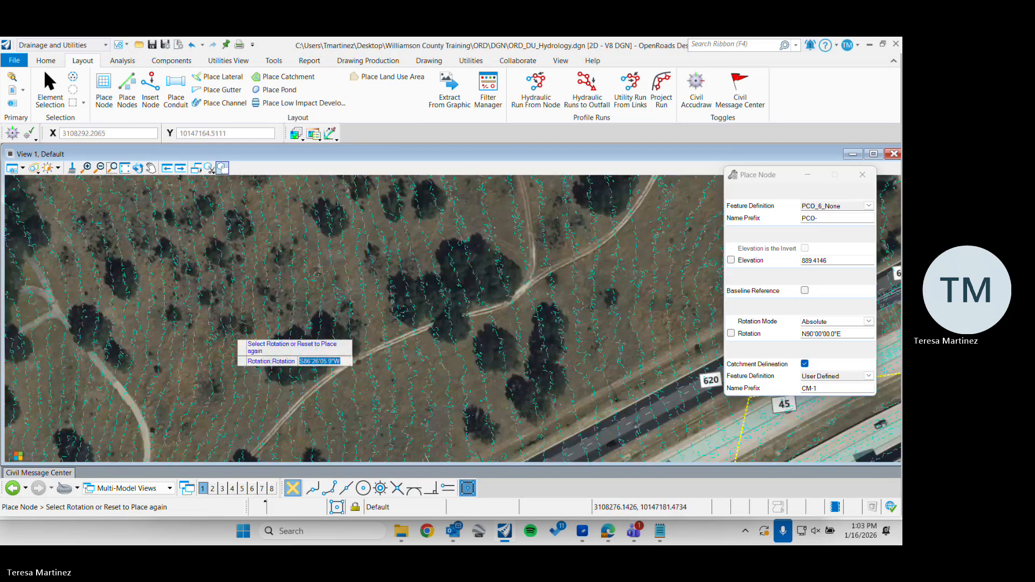
pyautogui.scroll(-2, 261, 331)
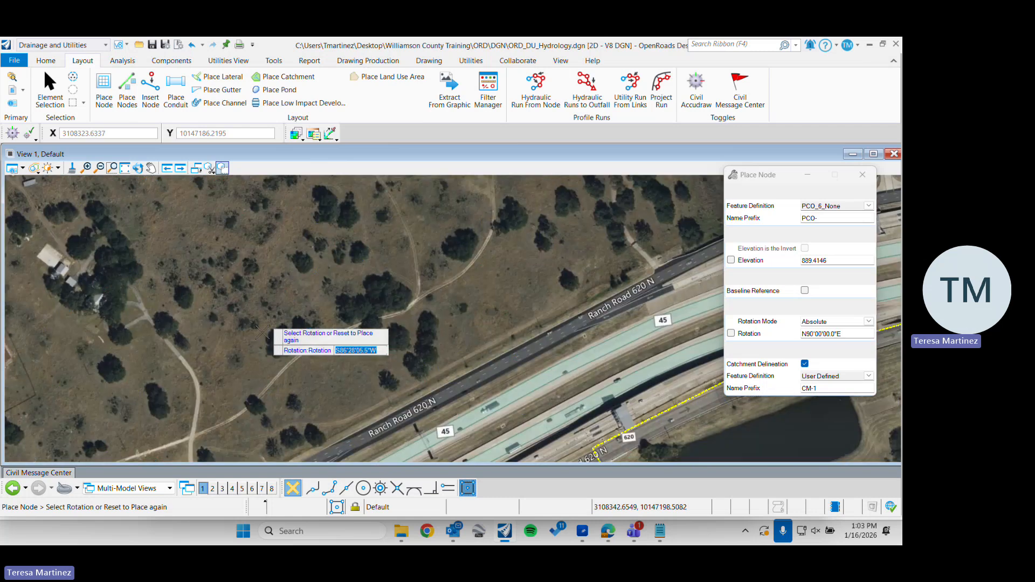
pyautogui.scroll(3, 258, 305)
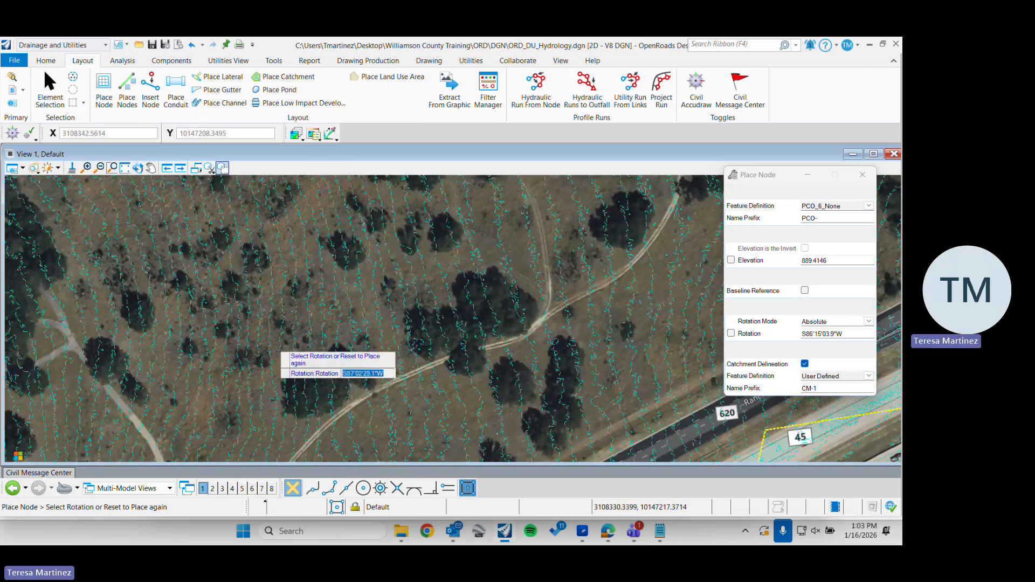
pyautogui.scroll(2, 265, 318)
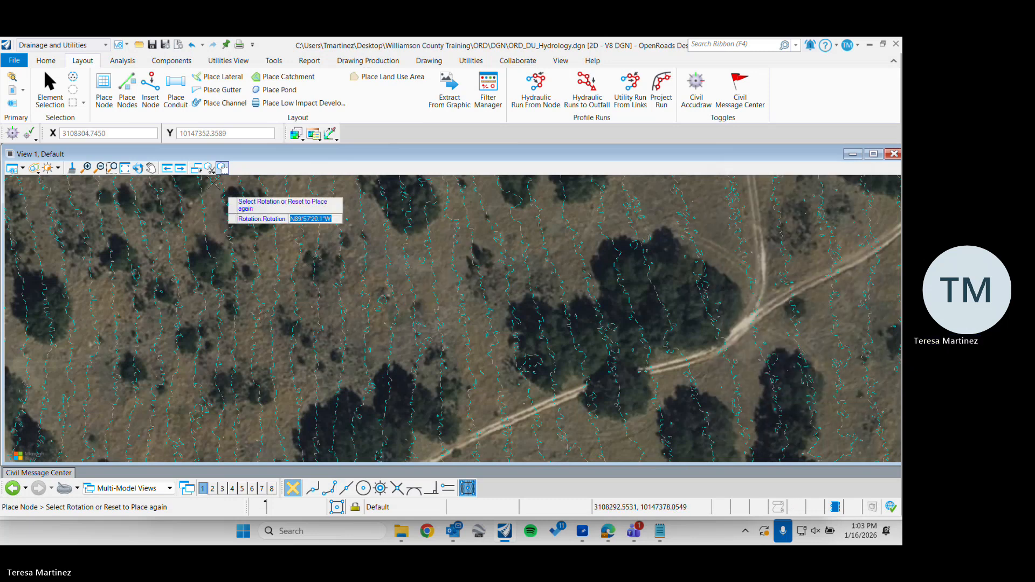
pyautogui.click(50, 90)
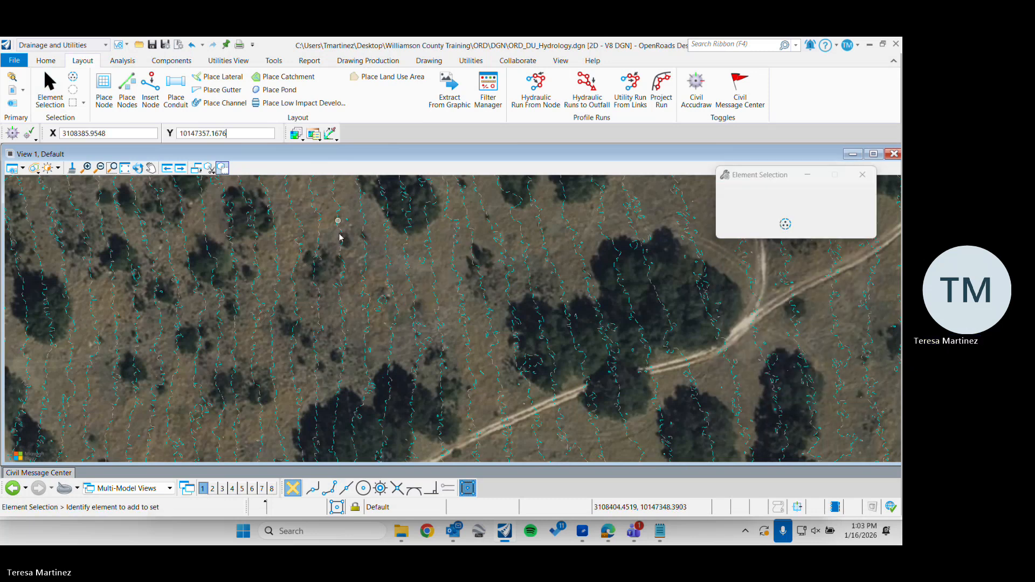
# Place a PCO_6_None node north of Ranch Road 620, referenced to the Lidar_ft terrain, with 0.0000 vertical offset, Absolute rotation and Catchment Delineation enabled
pyautogui.click(103, 93)
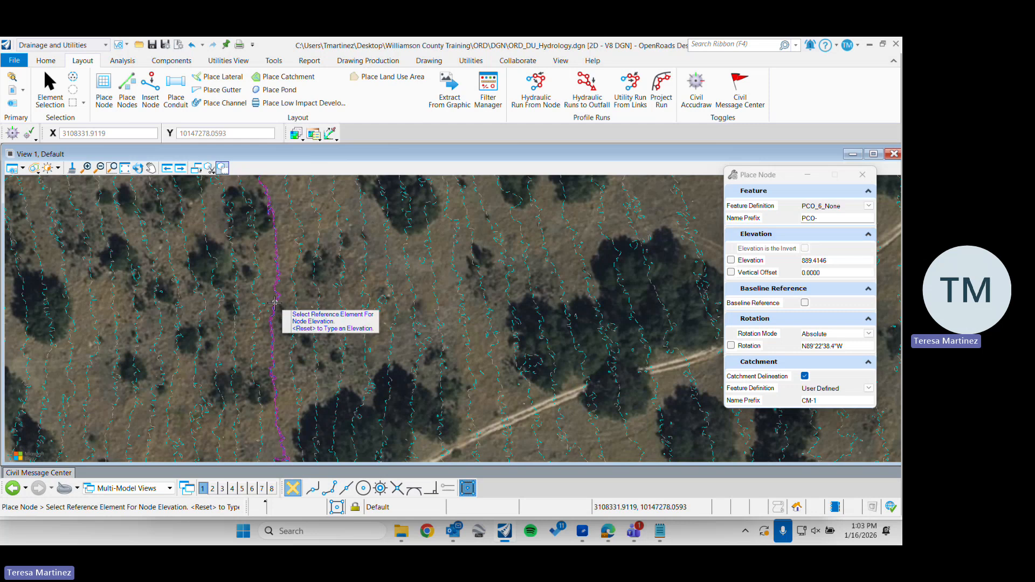
pyautogui.click(258, 341)
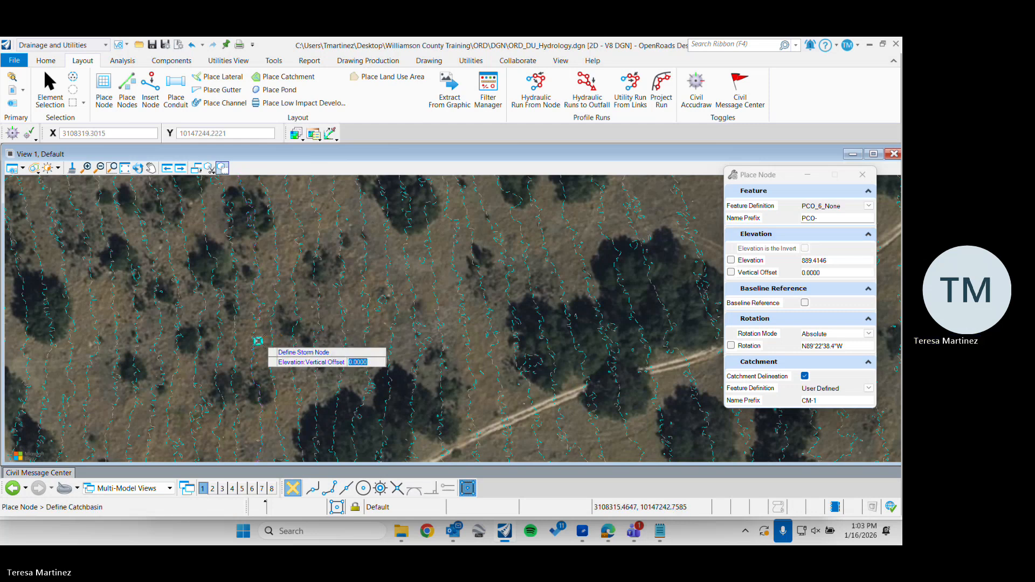
pyautogui.click(233, 329)
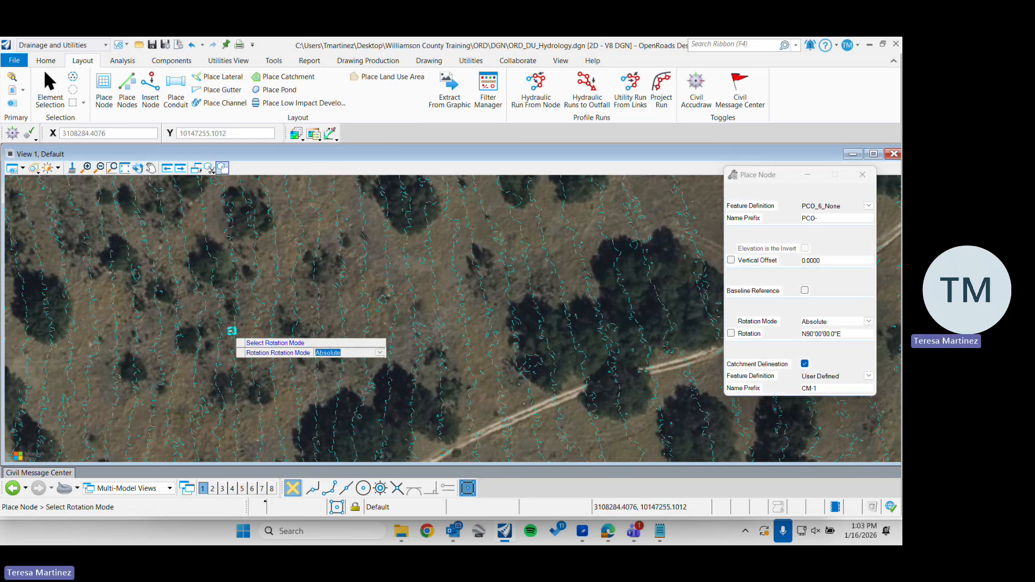
pyautogui.click(233, 328)
pyautogui.click(249, 319)
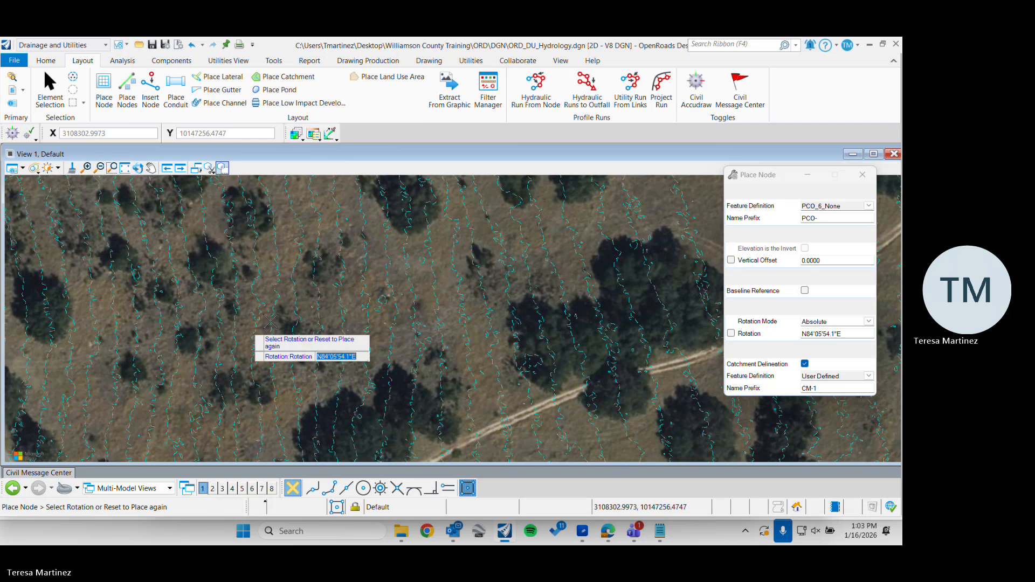
pyautogui.click(270, 323)
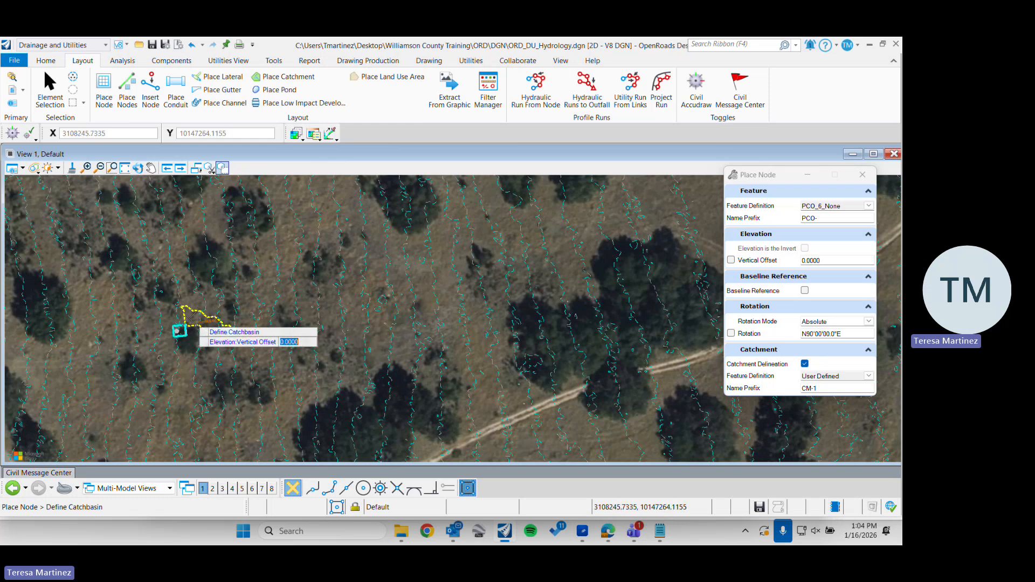
pyautogui.scroll(4, 180, 327)
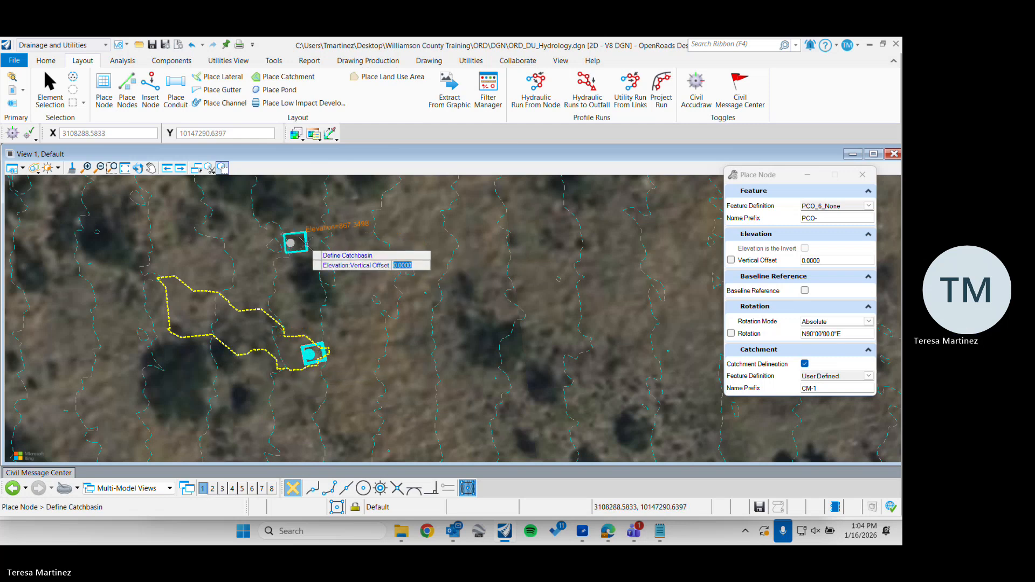
pyautogui.scroll(-2, 301, 246)
pyautogui.scroll(-3, 297, 246)
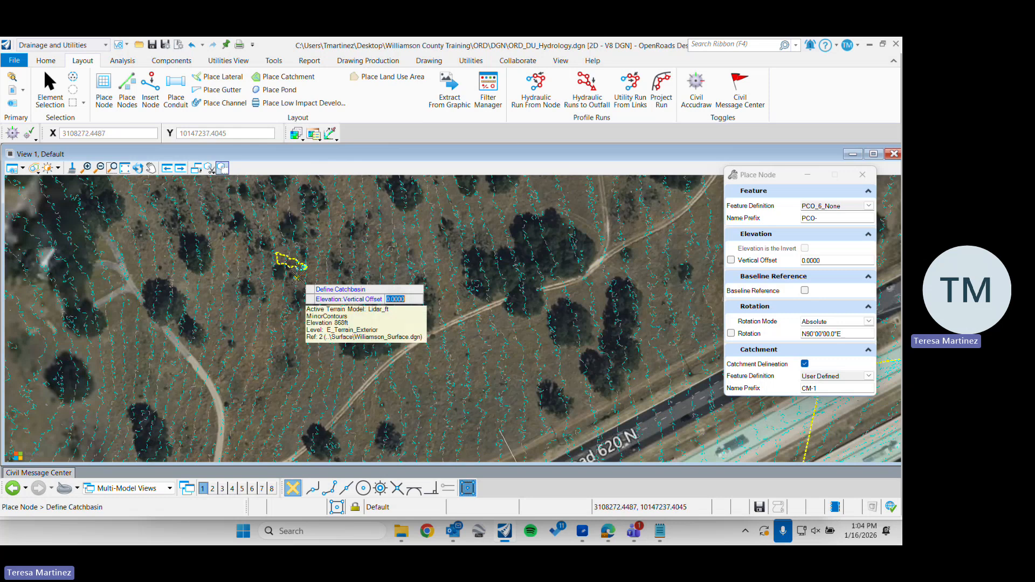
pyautogui.scroll(5, 280, 259)
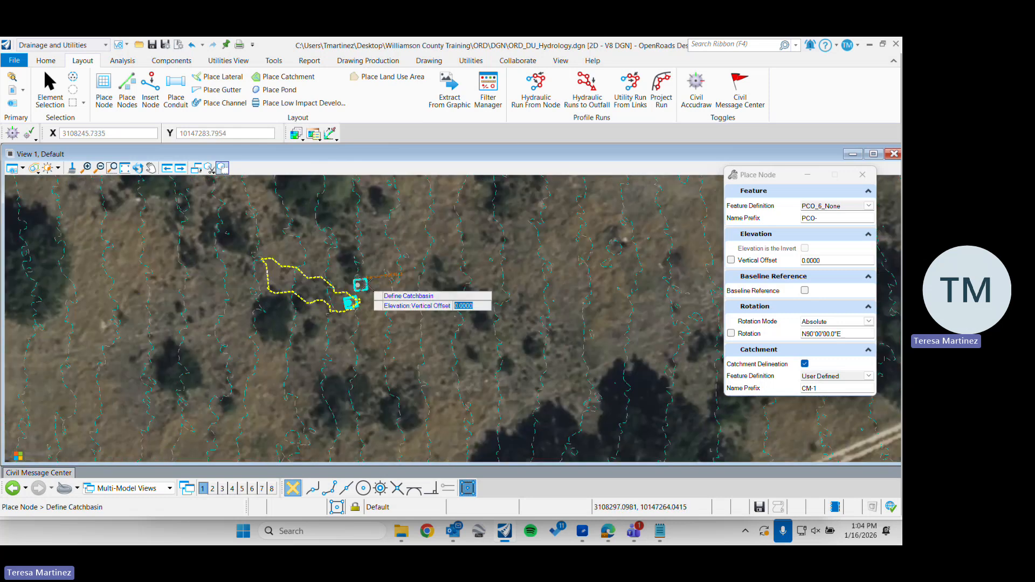
pyautogui.click(56, 94)
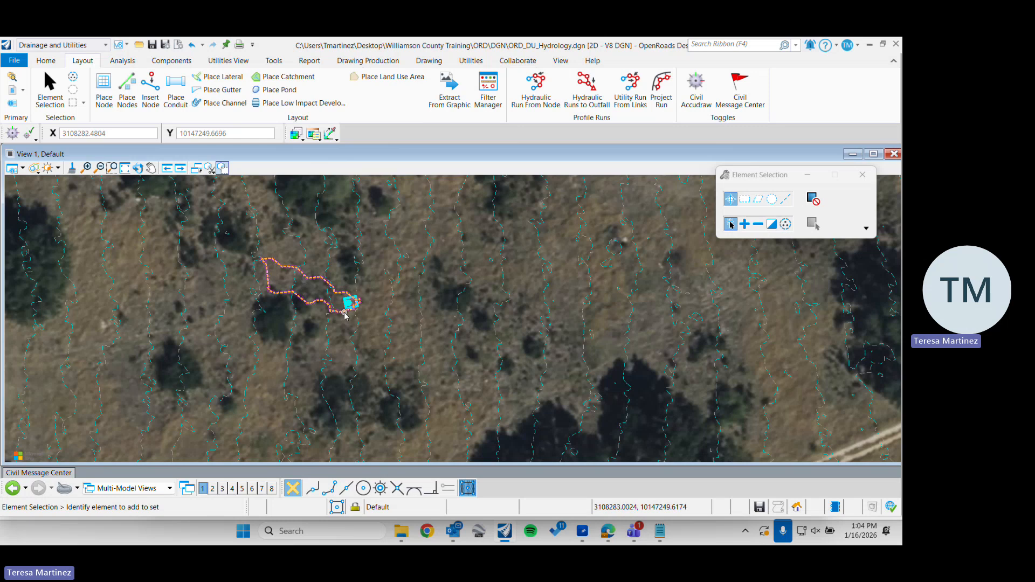
# Open the drainage properties of catchment CM-1, the large area enclosing the pond south of Ranch Road 620
pyautogui.scroll(-2, 306, 247)
pyautogui.scroll(-3, 306, 247)
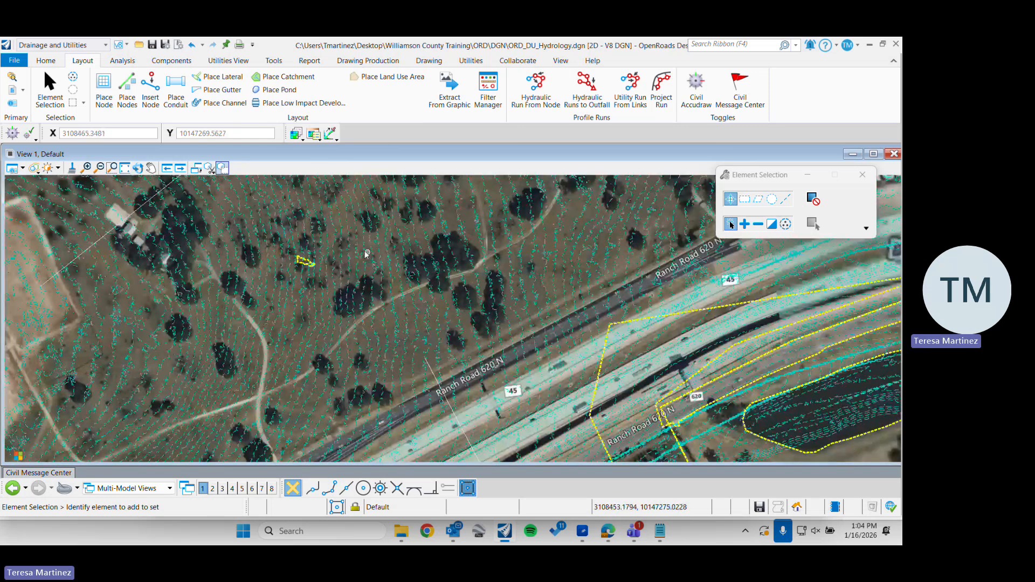
pyautogui.scroll(-2, 367, 252)
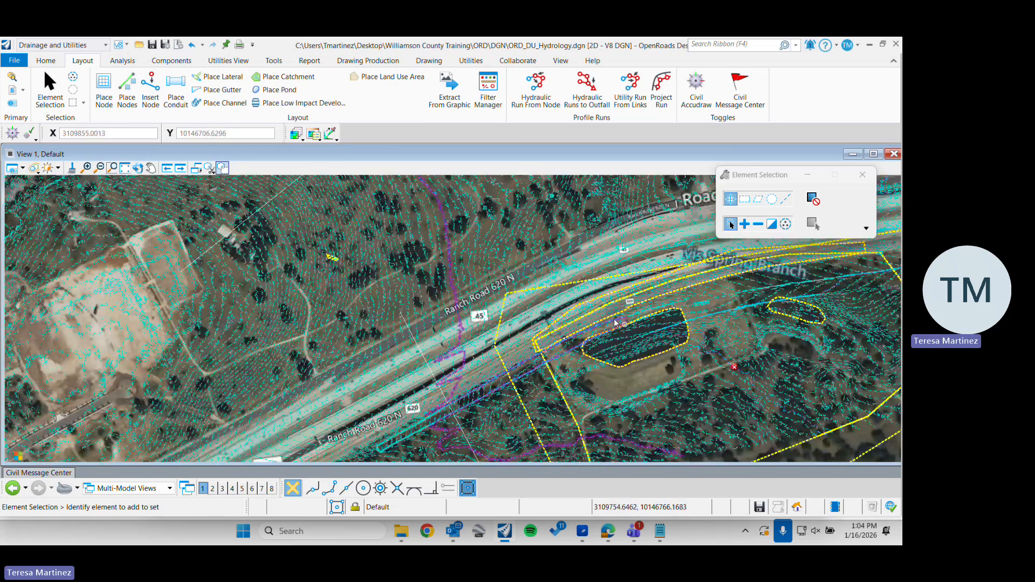
pyautogui.moveTo(734, 367); pyautogui.dragTo(398, 259, button='middle')
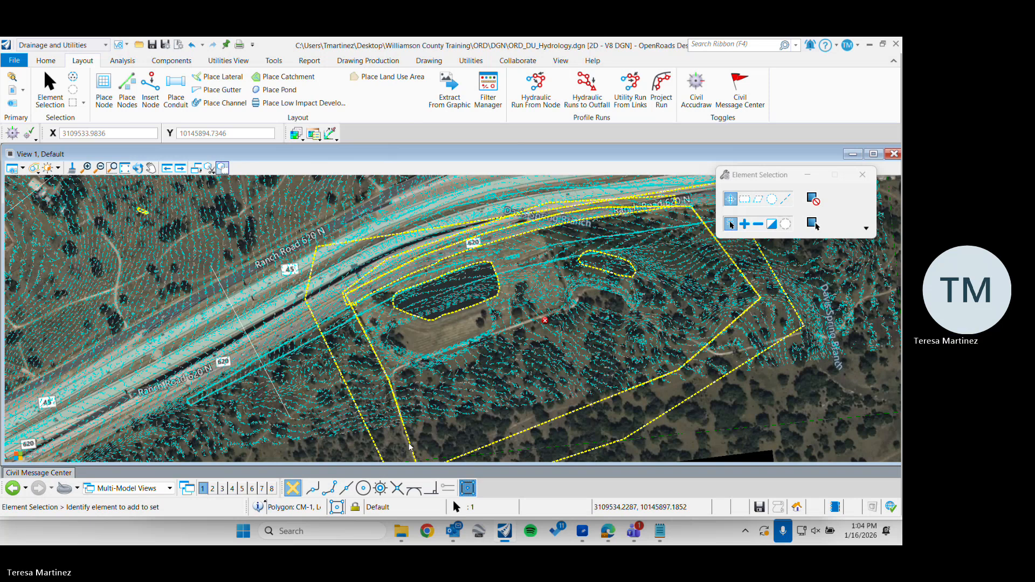
pyautogui.click(409, 446)
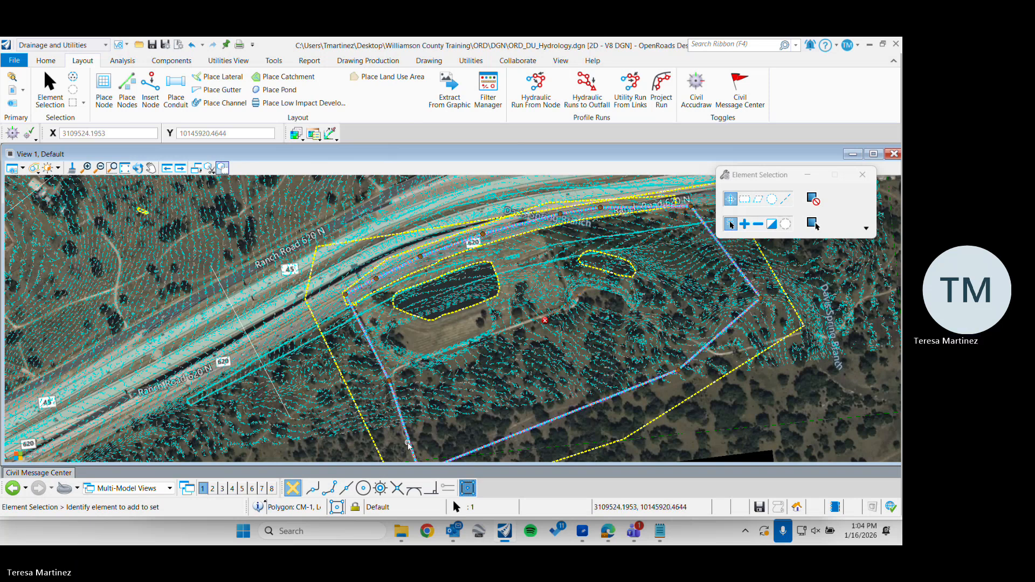
pyautogui.moveTo(409, 444)
pyautogui.click(460, 435)
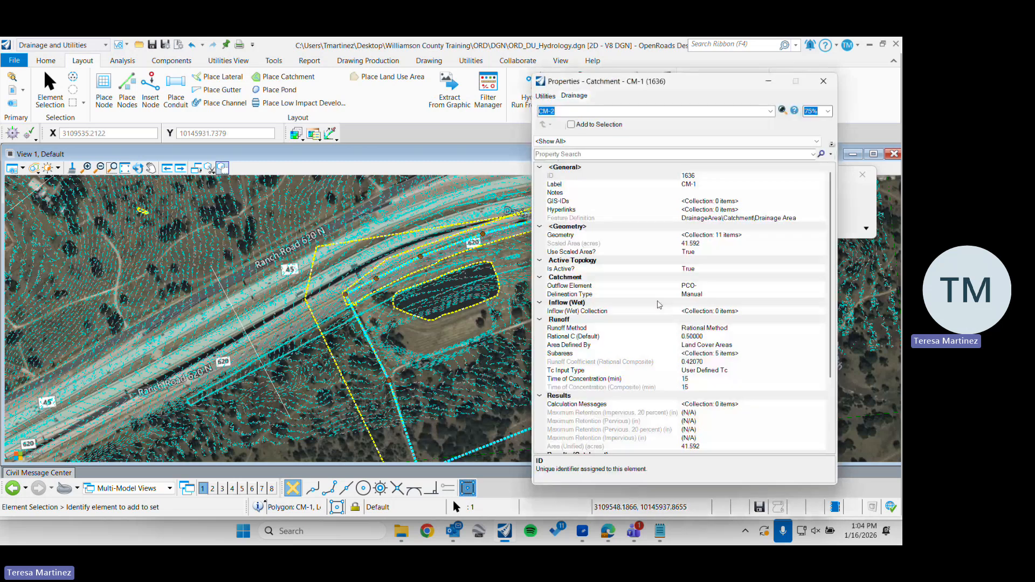
# Examine the catchment's computed CA, flow time, intensity and rational flow results, and close its properties
pyautogui.scroll(-4, 658, 305)
pyautogui.click(611, 397)
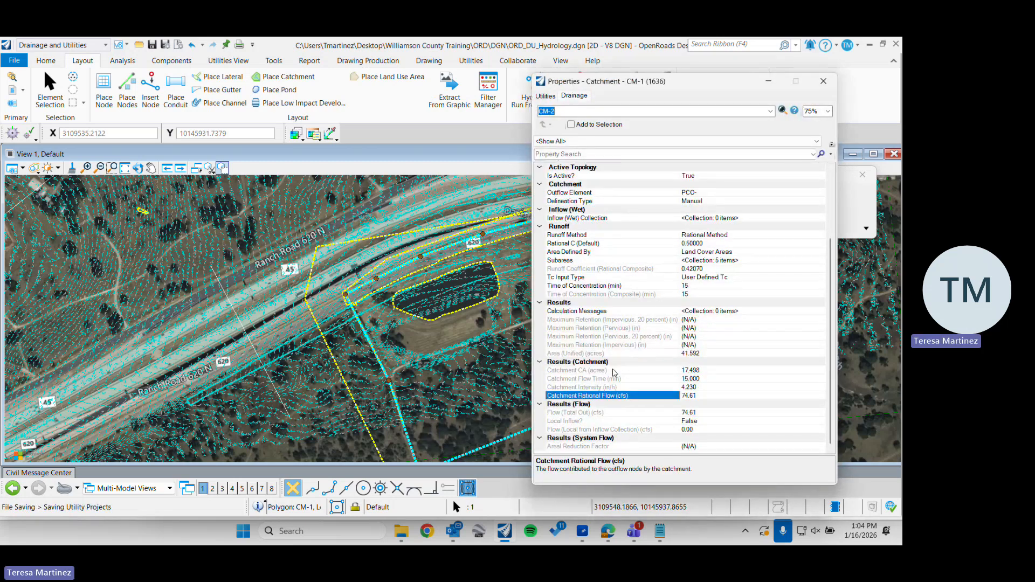
pyautogui.click(612, 371)
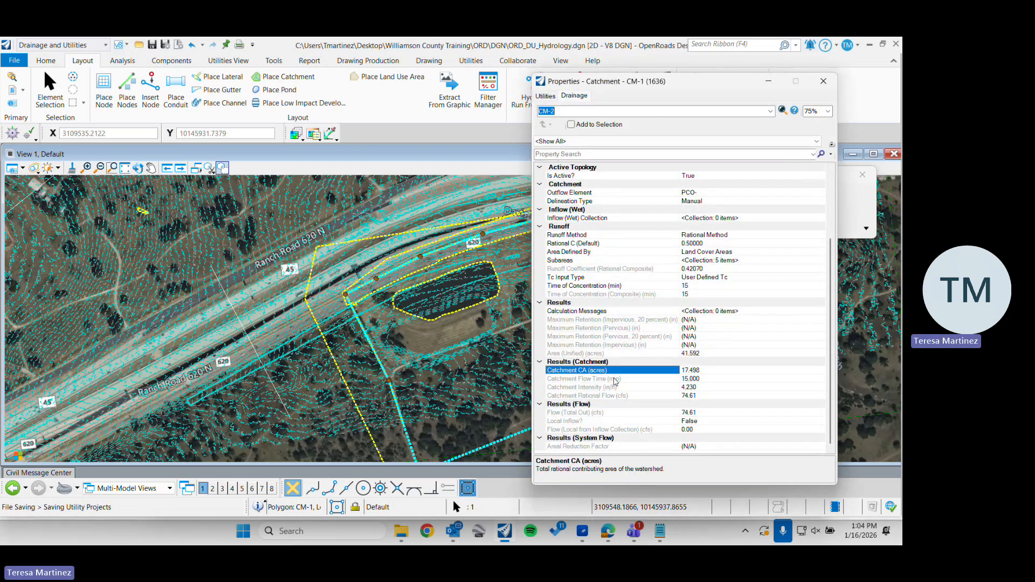
pyautogui.click(615, 379)
pyautogui.click(603, 388)
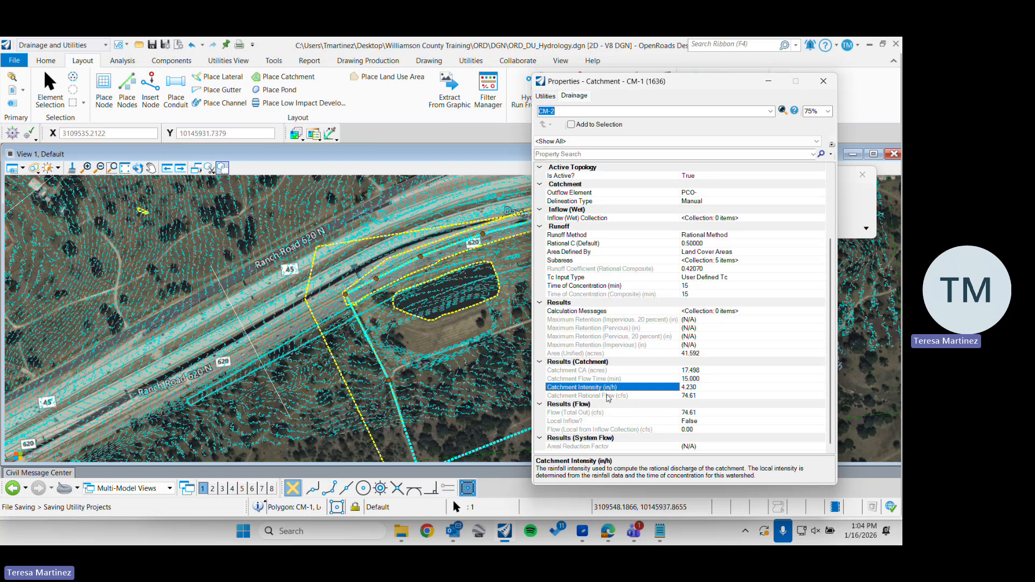
pyautogui.click(609, 397)
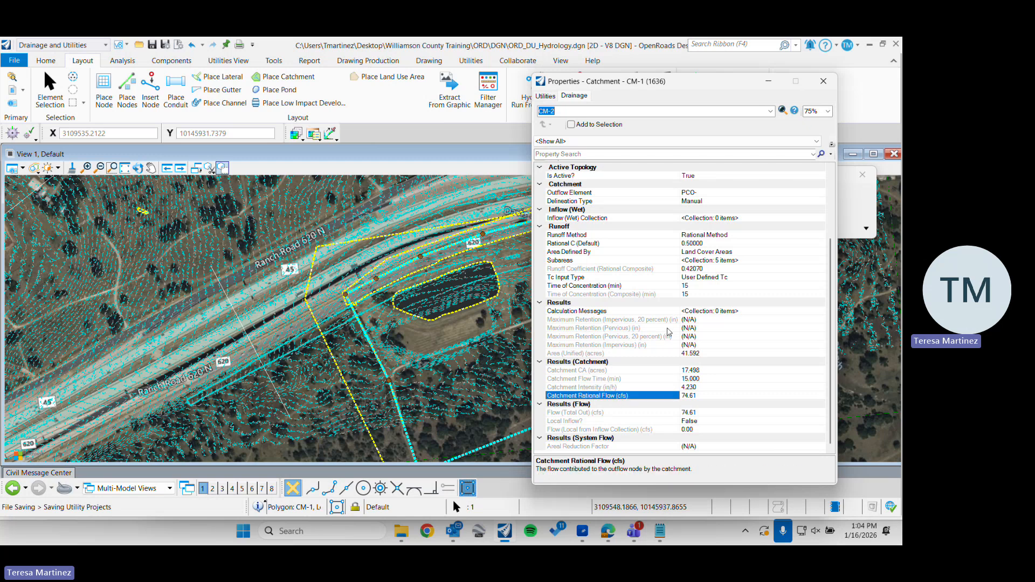
pyautogui.click(819, 88)
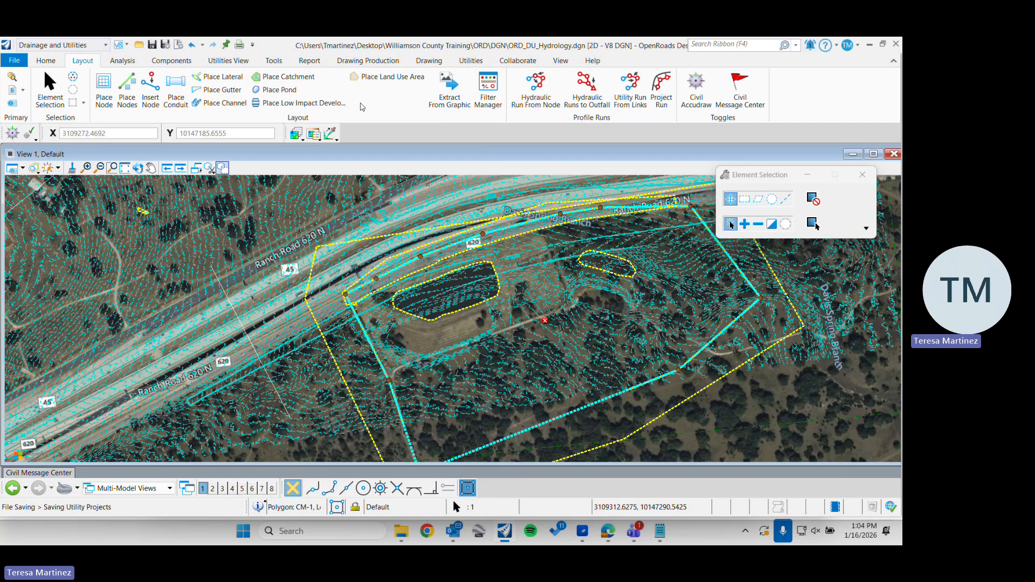
# Open the predefined drainage FlexTable for catchments
pyautogui.click(123, 62)
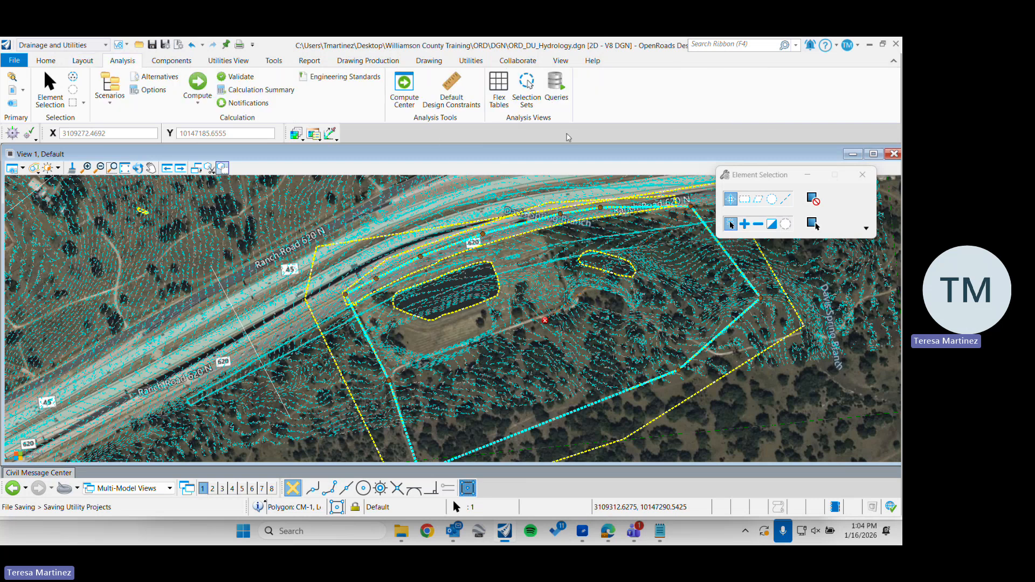
pyautogui.click(499, 94)
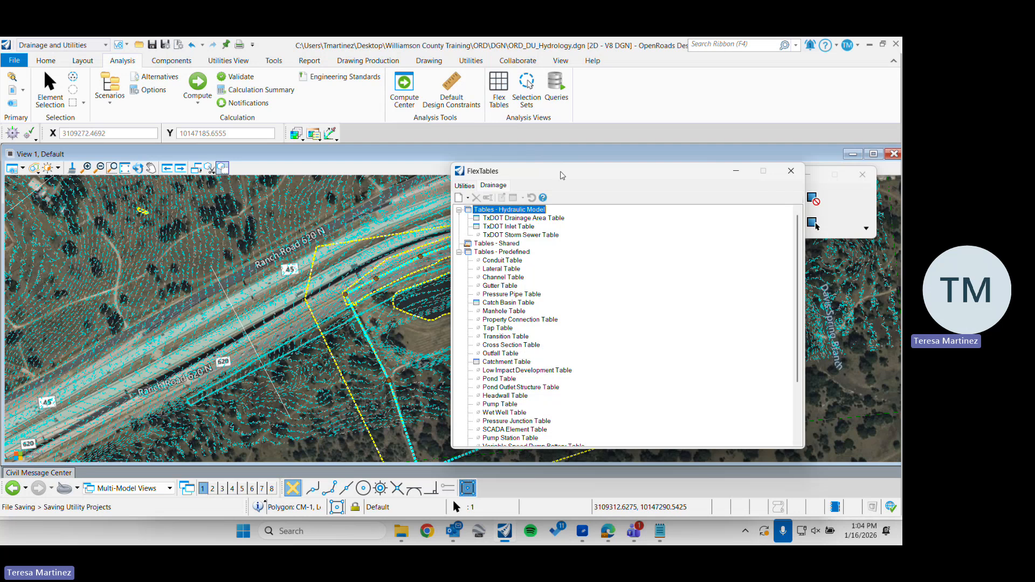
pyautogui.scroll(-2, 479, 232)
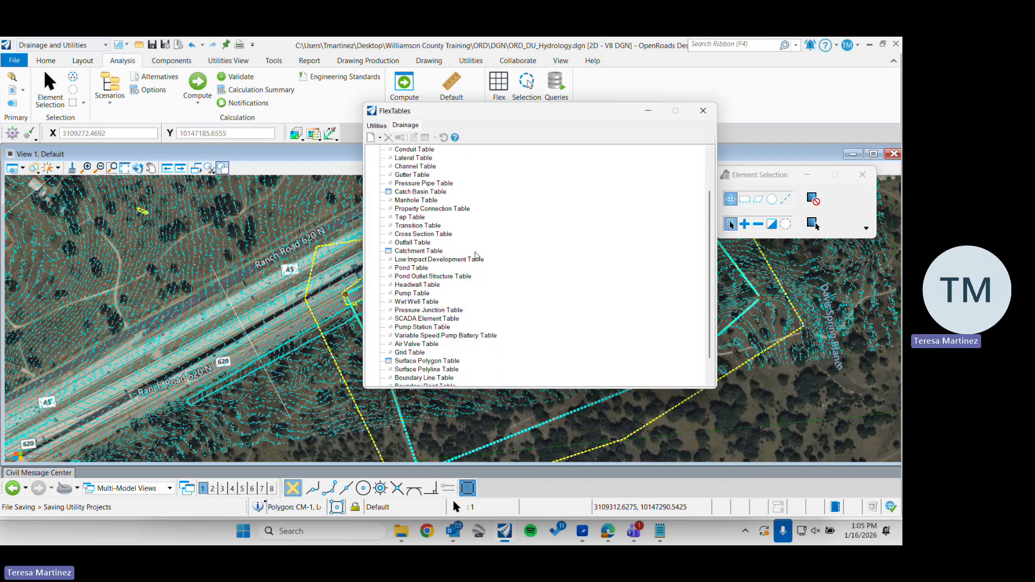
pyautogui.click(422, 251)
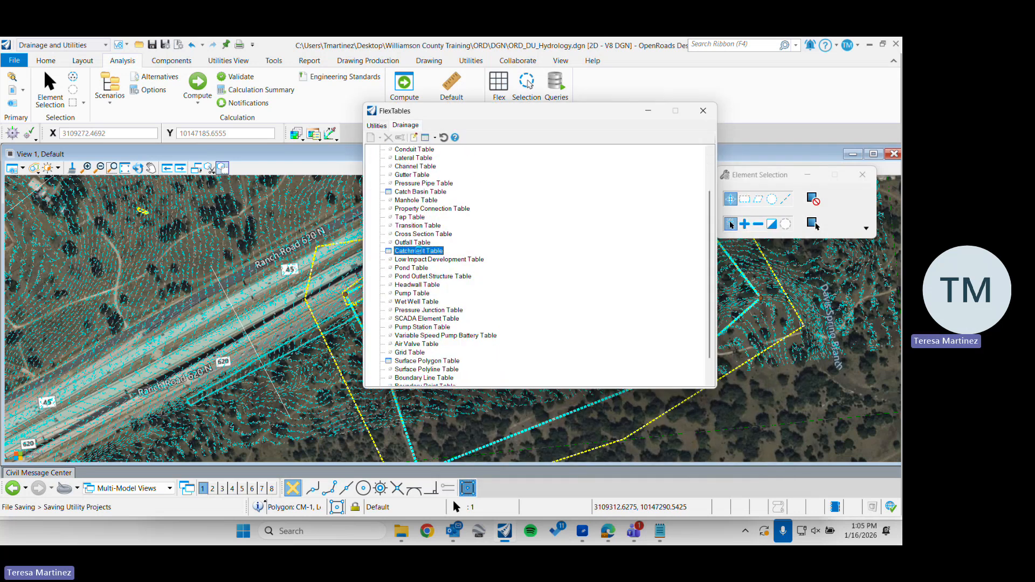
pyautogui.doubleClick(420, 252)
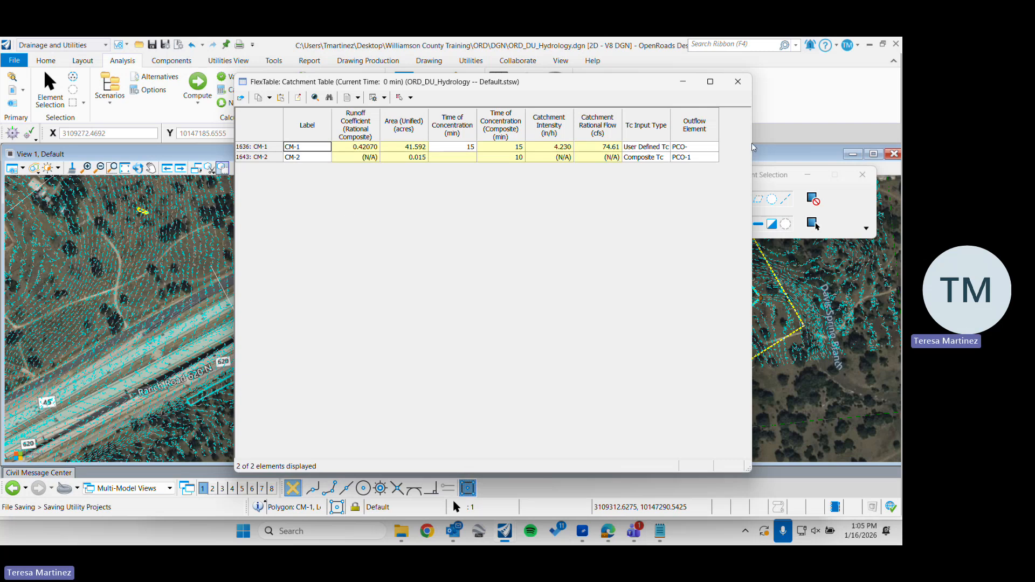
# Enlarge the Catchment Table, examine the CM-1 and CM-2 rows, and close the table and the FlexTables manager
pyautogui.moveTo(752, 143); pyautogui.dragTo(900, 183)
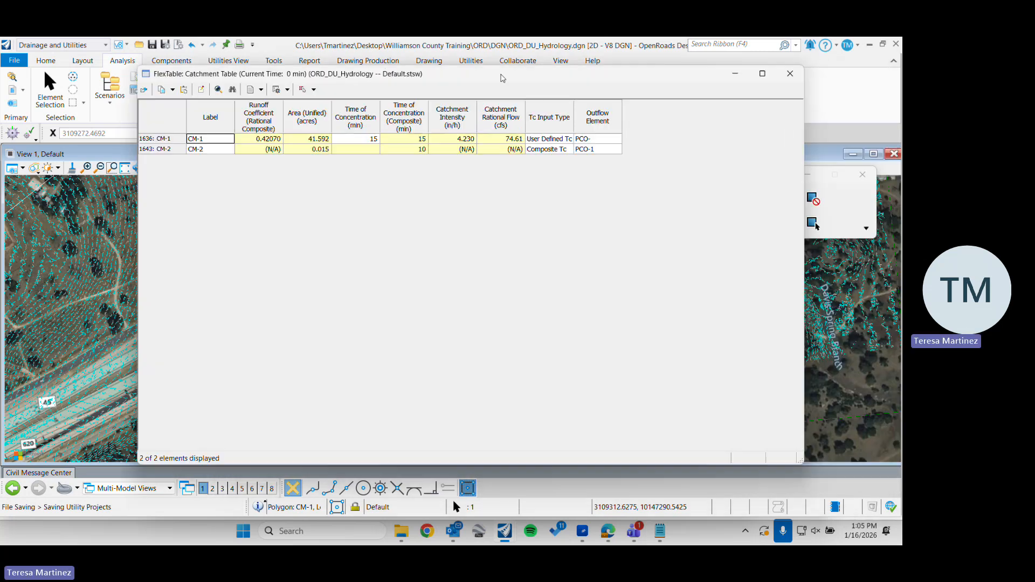
pyautogui.moveTo(600, 85); pyautogui.dragTo(475, 77)
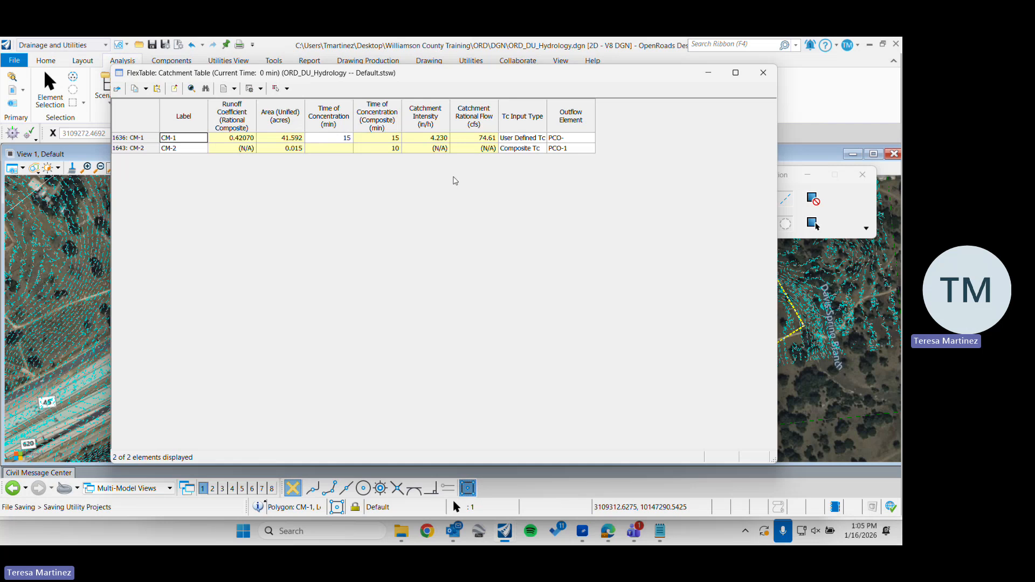
pyautogui.click(143, 150)
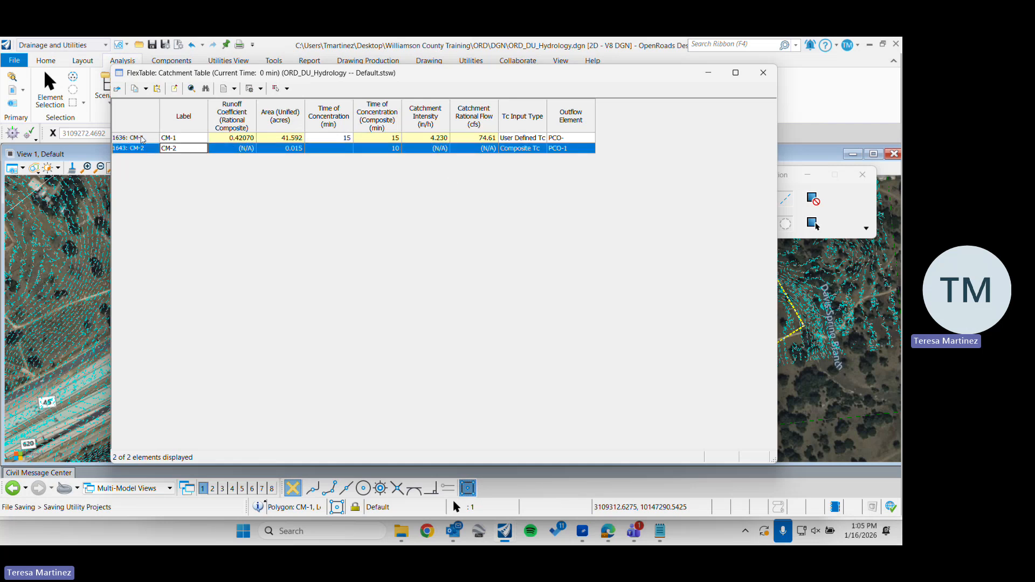
pyautogui.click(143, 139)
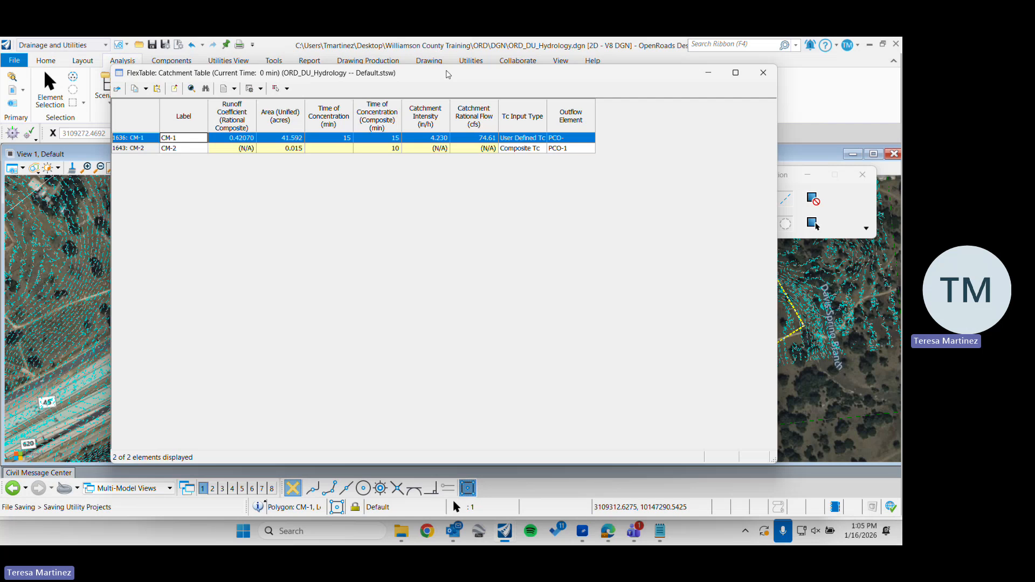
pyautogui.click(764, 73)
pyautogui.click(709, 115)
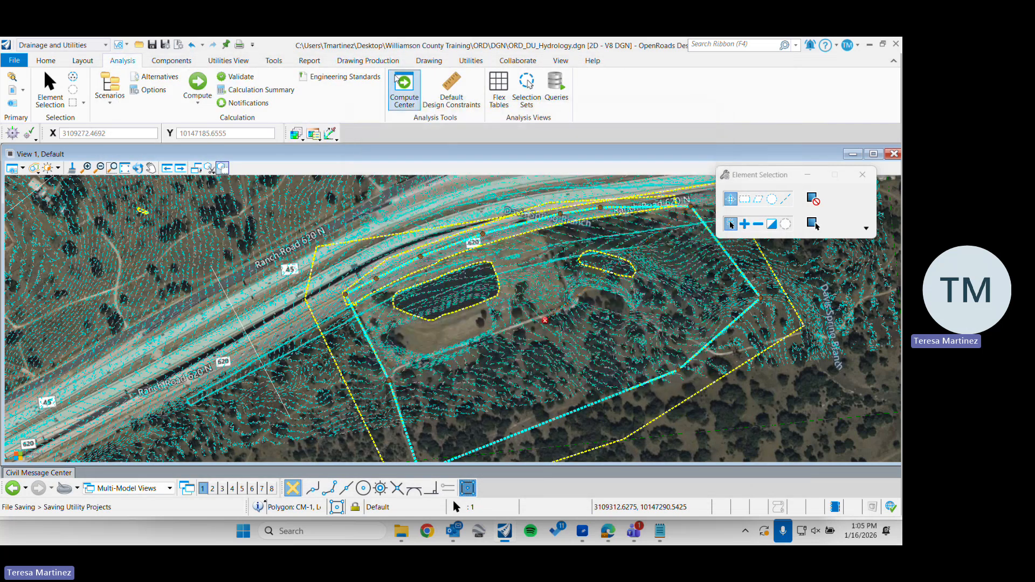
# Examine the default design constraints for gravity pipes, including slope and tractive stress, nodes and inlets, and close them
pyautogui.click(455, 99)
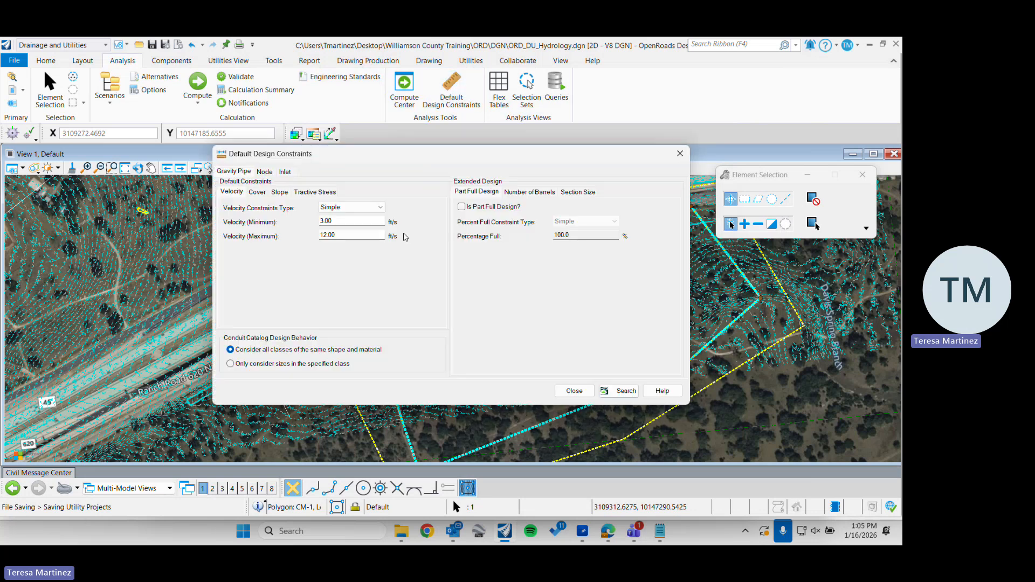
pyautogui.click(264, 172)
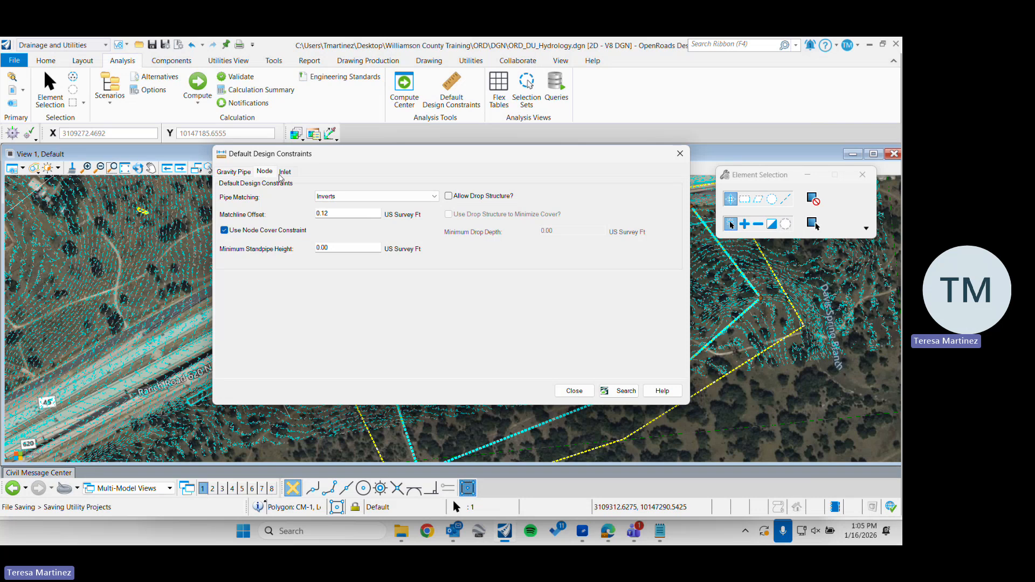
pyautogui.click(289, 175)
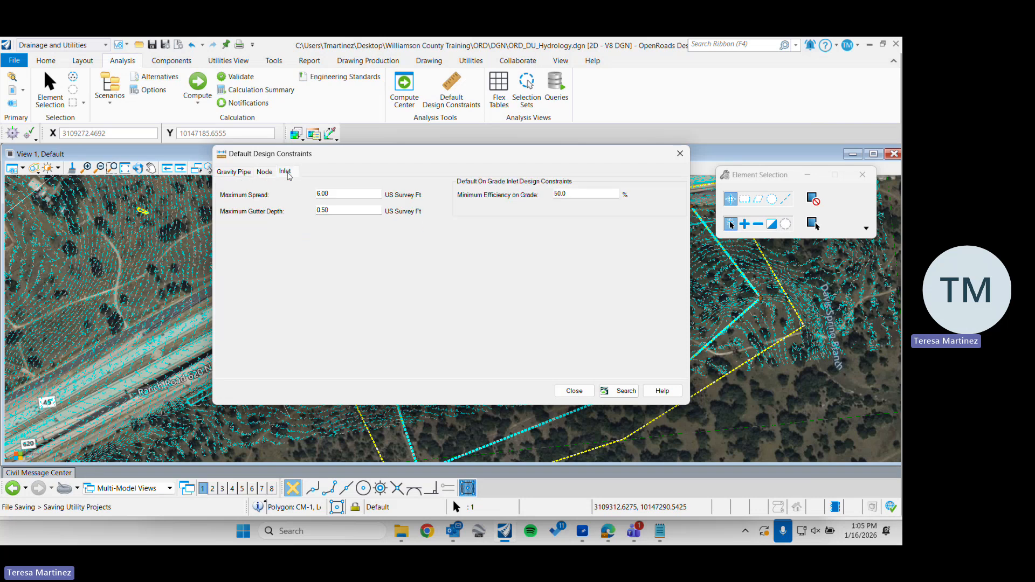
pyautogui.click(237, 173)
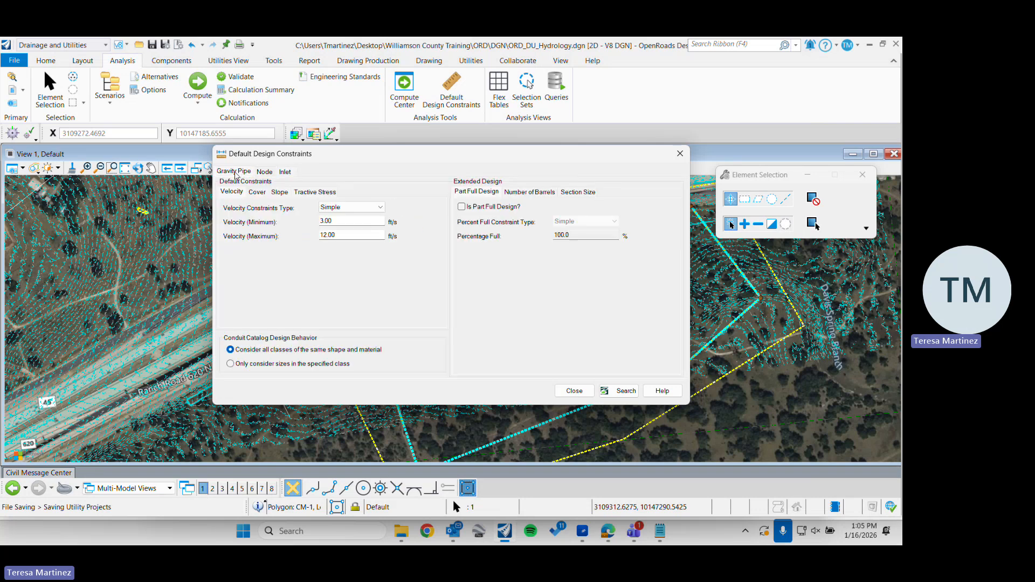
pyautogui.click(281, 193)
pyautogui.click(313, 194)
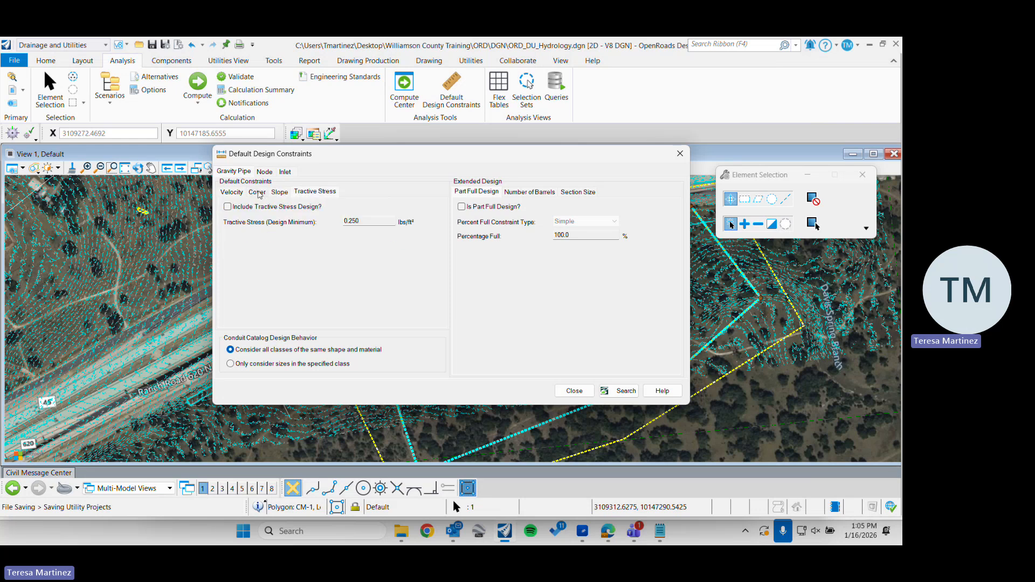
pyautogui.click(264, 172)
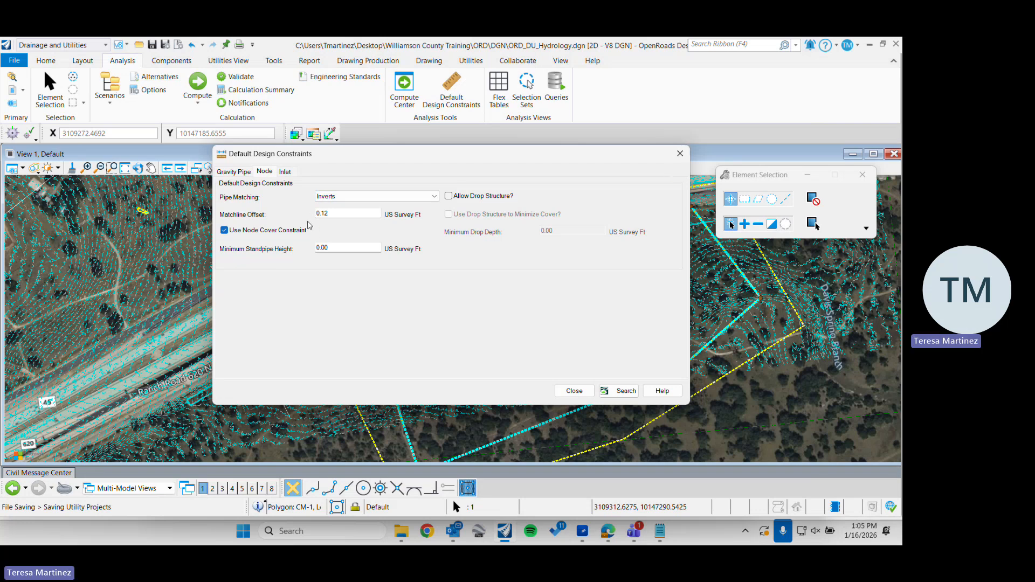
pyautogui.click(285, 172)
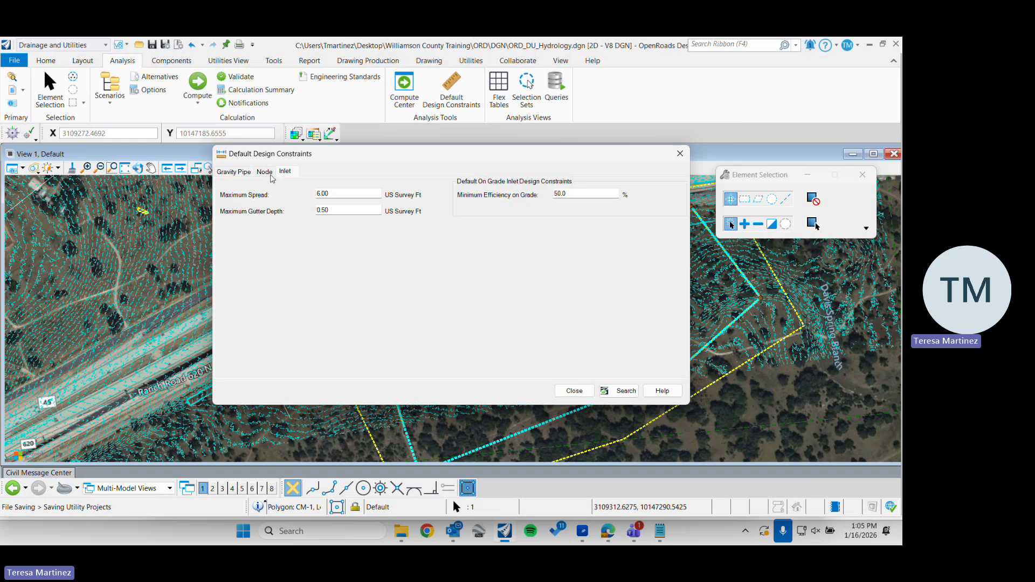
pyautogui.click(233, 172)
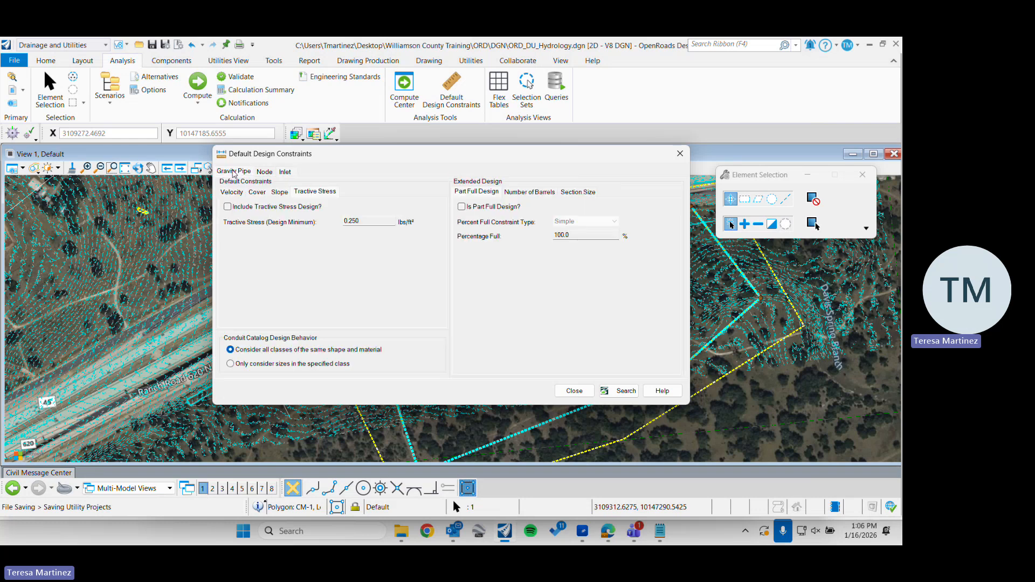
pyautogui.click(681, 153)
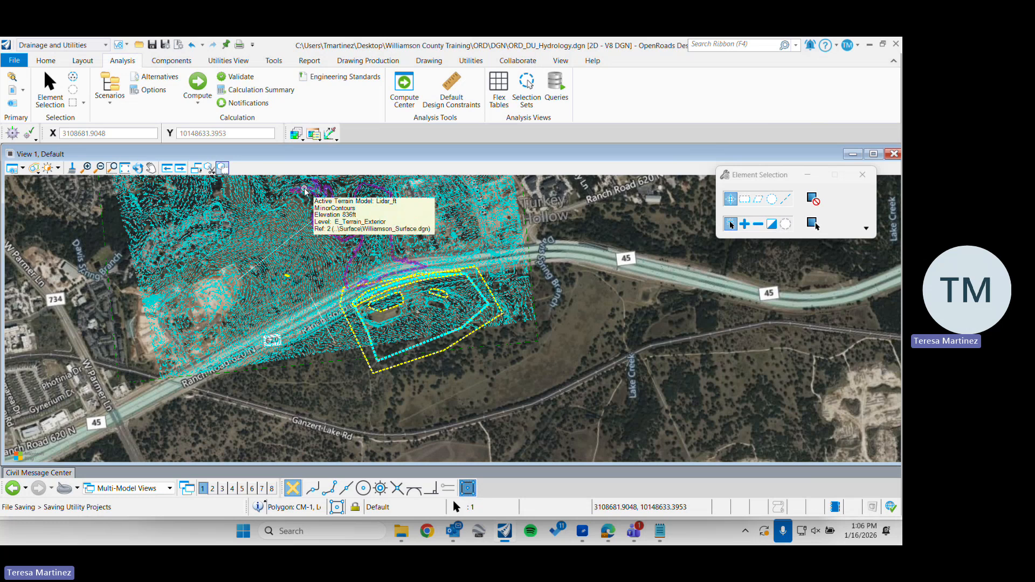
# Start switching from the Drainage and Utilities workflow to another workflow
pyautogui.click(89, 48)
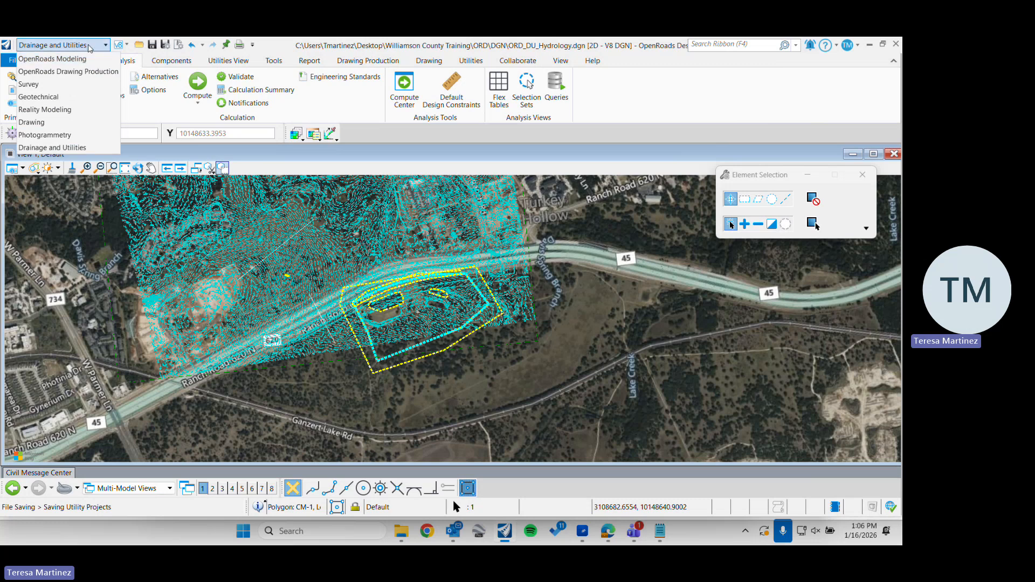
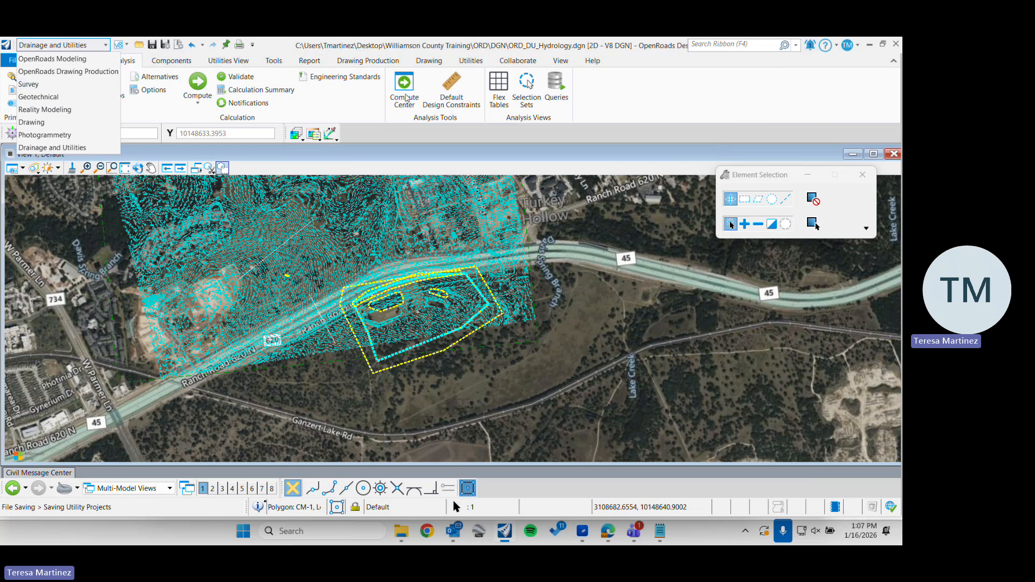
# Check the drainage project's user notifications and close them
pyautogui.click(323, 96)
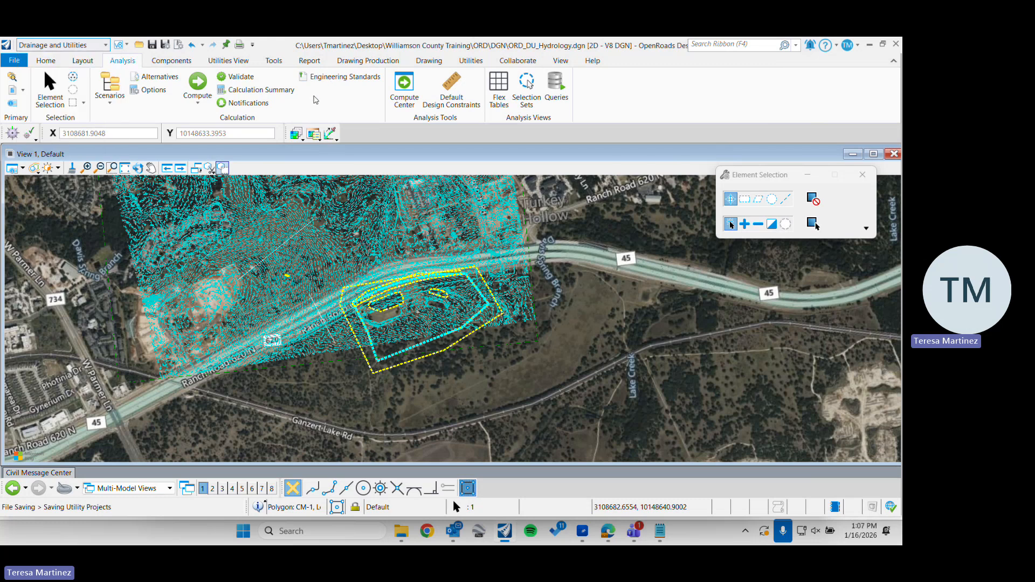
pyautogui.click(250, 104)
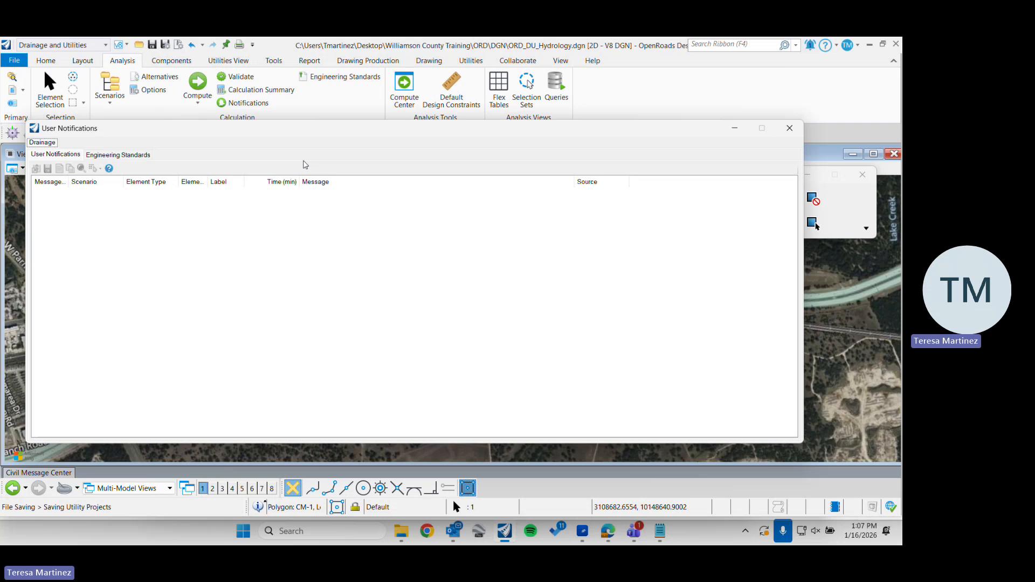
pyautogui.click(795, 133)
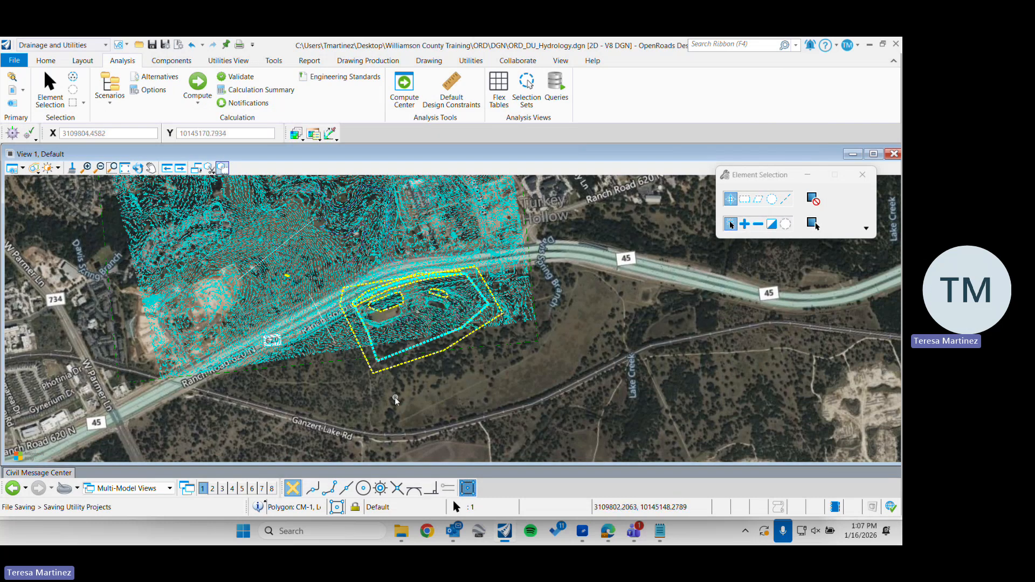
pyautogui.click(240, 104)
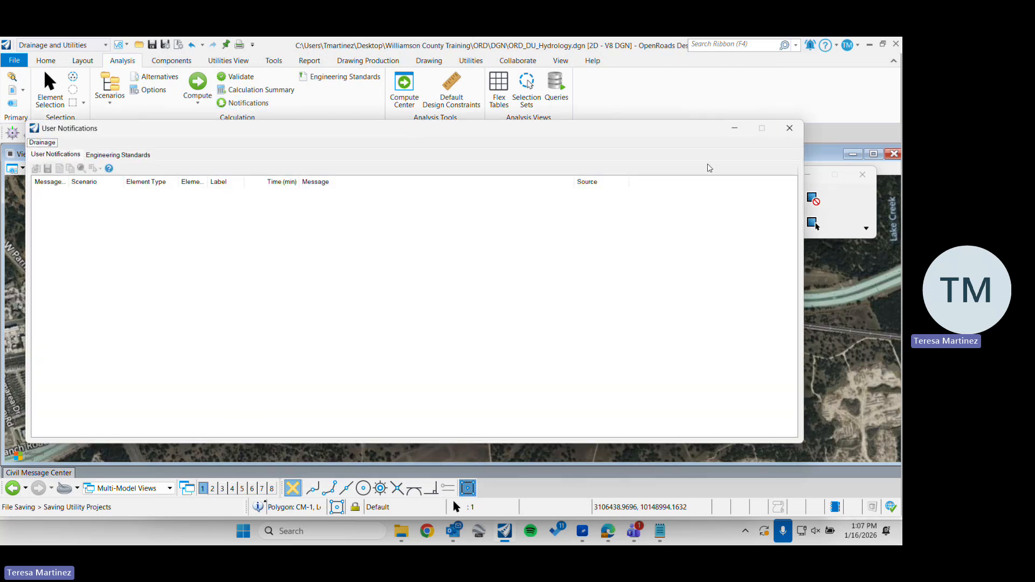
pyautogui.click(790, 129)
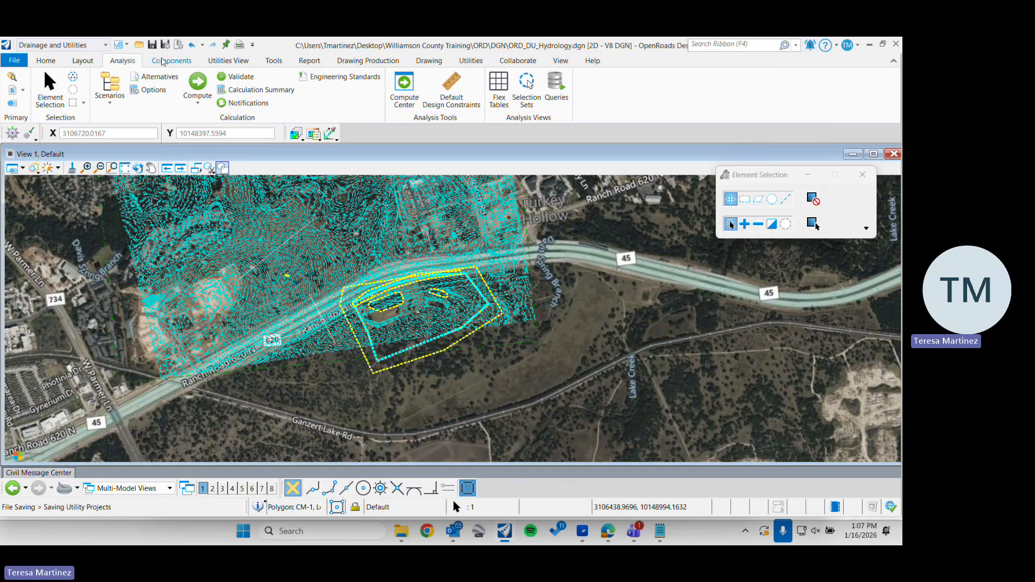
pyautogui.click(45, 60)
pyautogui.click(82, 60)
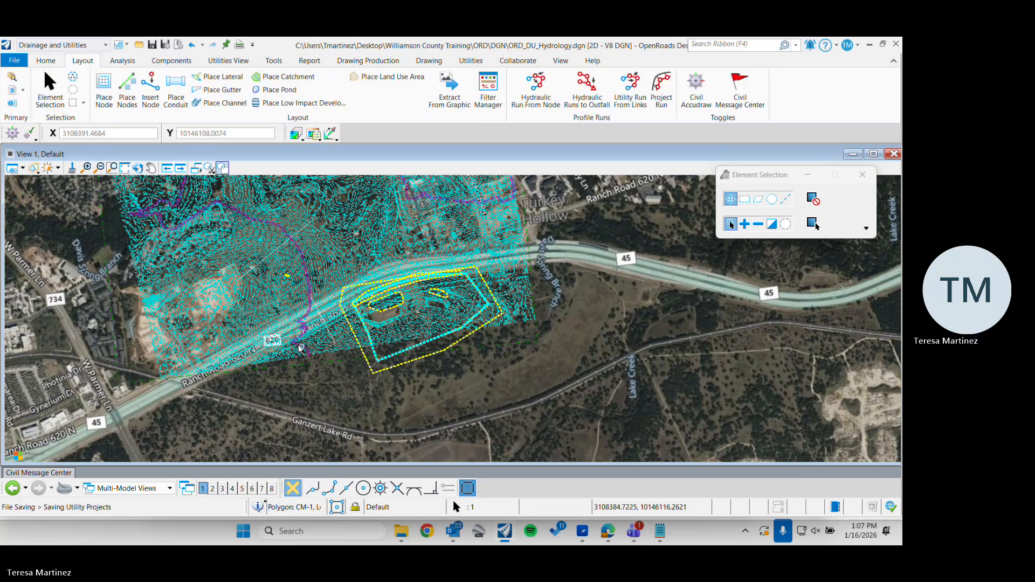
pyautogui.scroll(2, 275, 285)
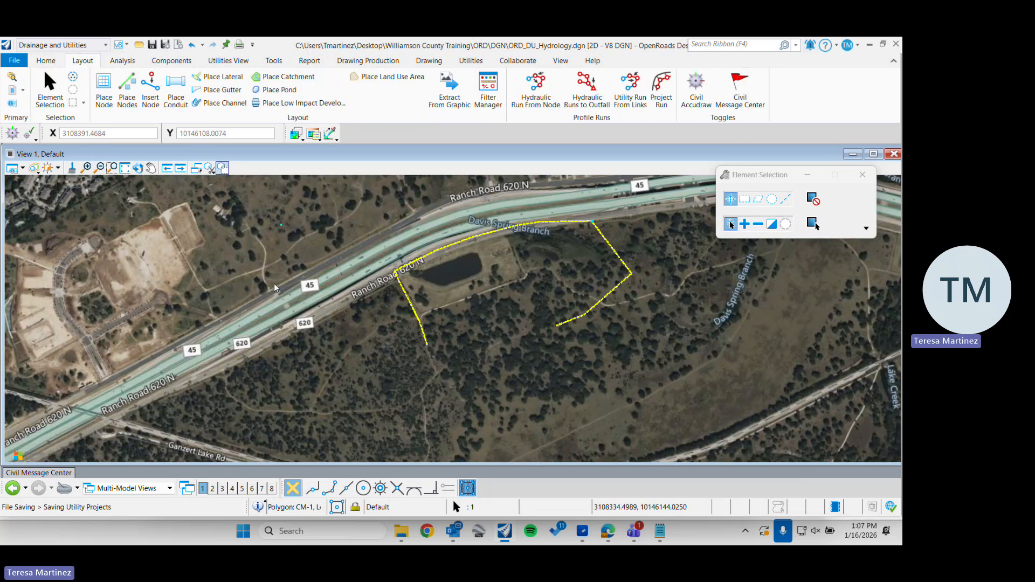
pyautogui.scroll(2, 430, 325)
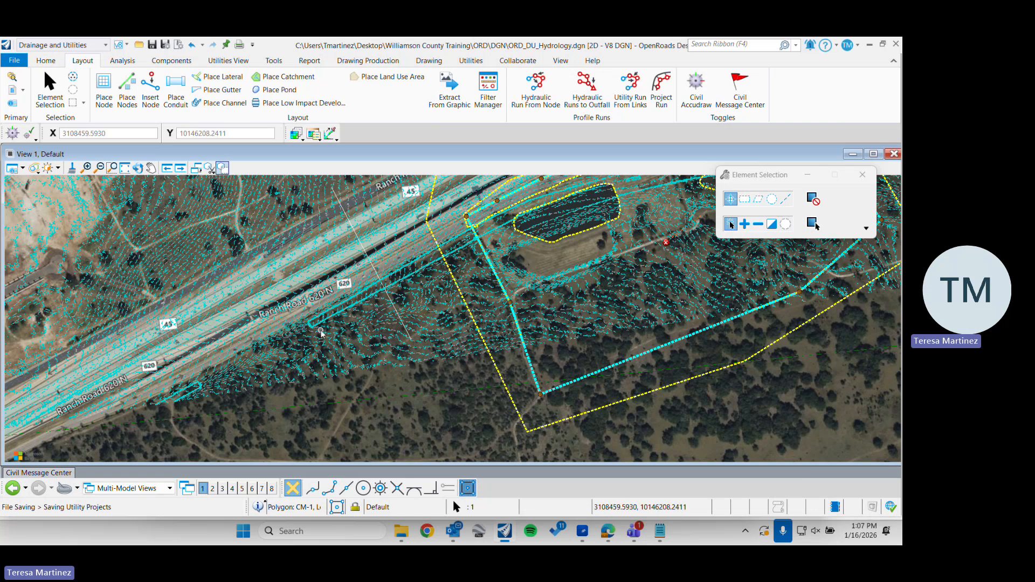
pyautogui.moveTo(320, 333)
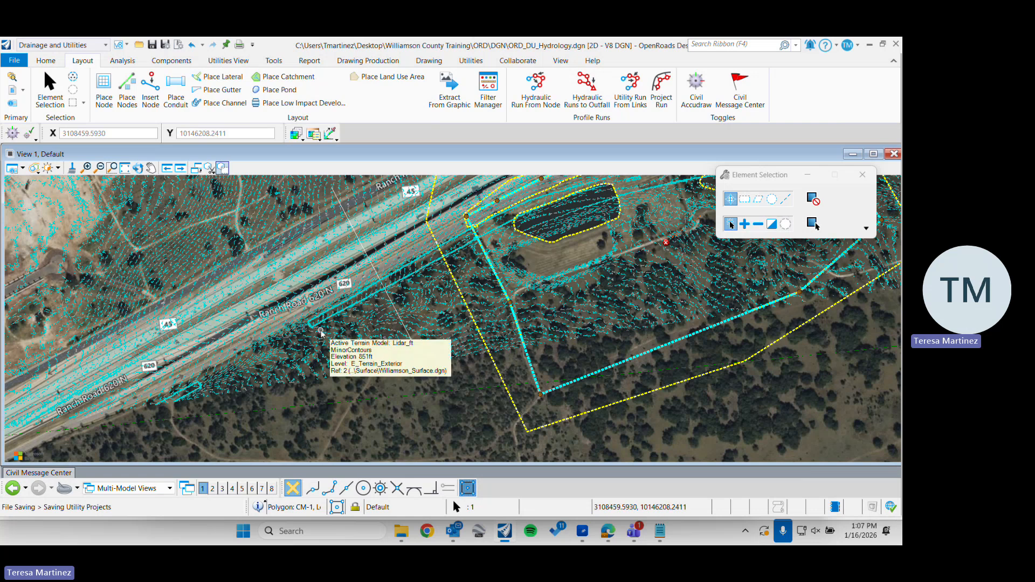
# Close OpenRoads Designer, switch to the Williamson County Training Day 2 meeting in Microsoft Teams, and stop its recording
pyautogui.click(897, 44)
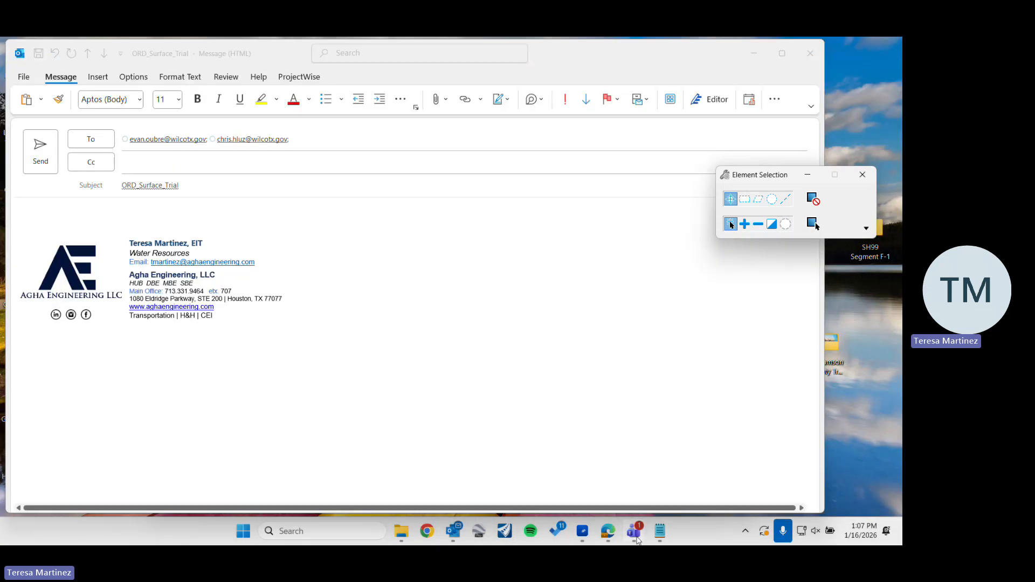
pyautogui.moveTo(634, 531)
pyautogui.click(618, 412)
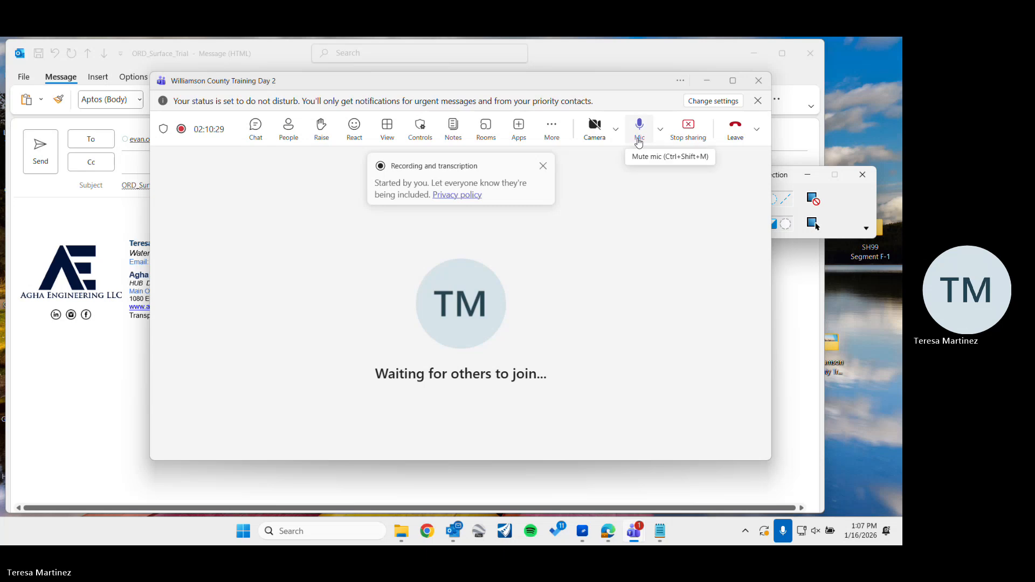
pyautogui.click(552, 129)
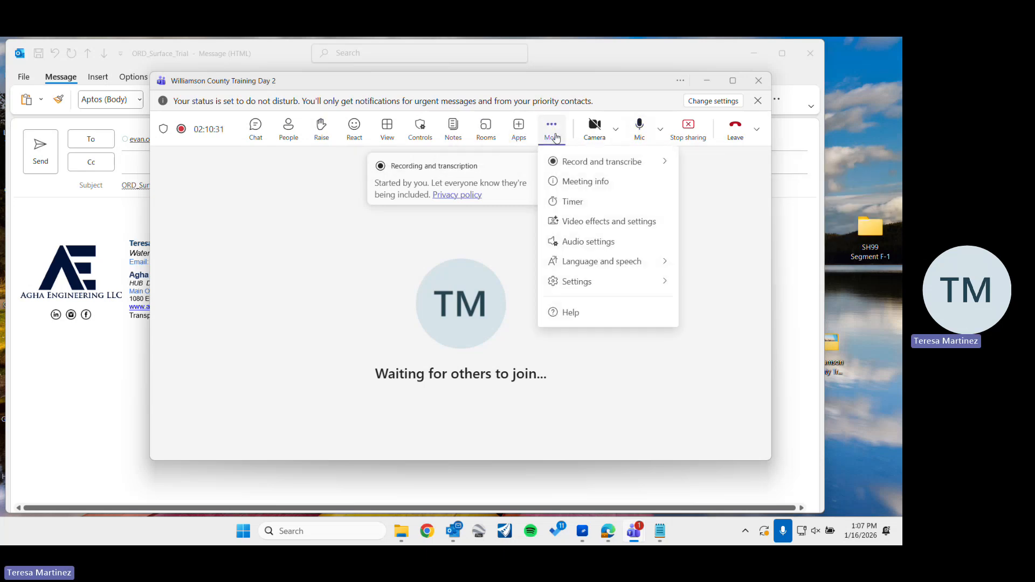
pyautogui.moveTo(577, 164)
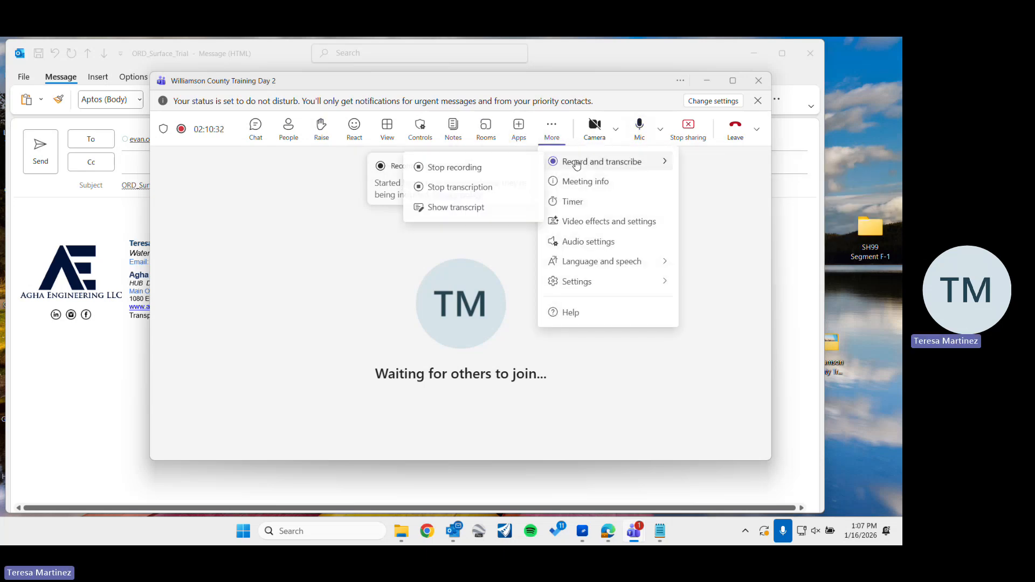
pyautogui.click(471, 168)
pyautogui.click(529, 294)
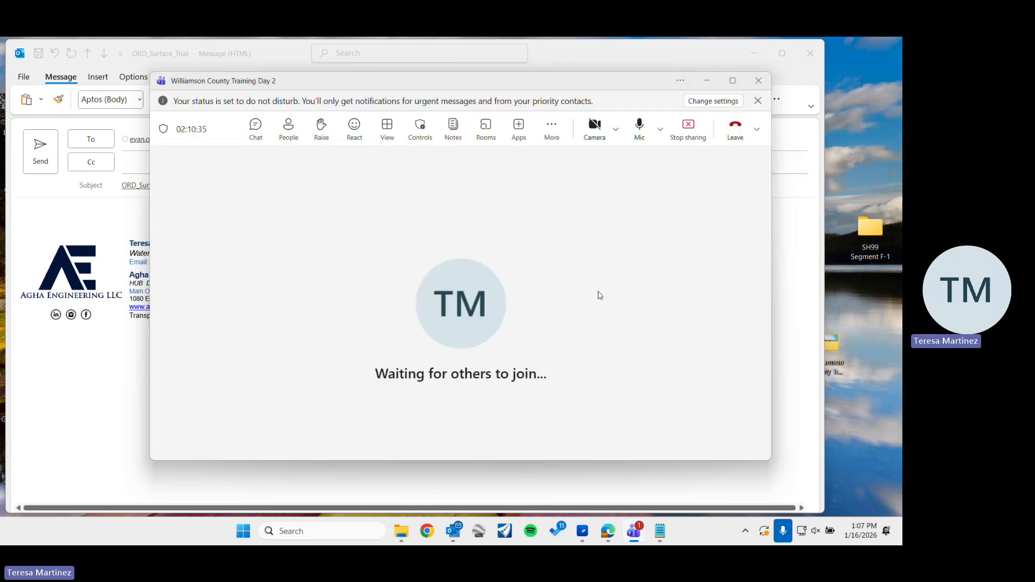